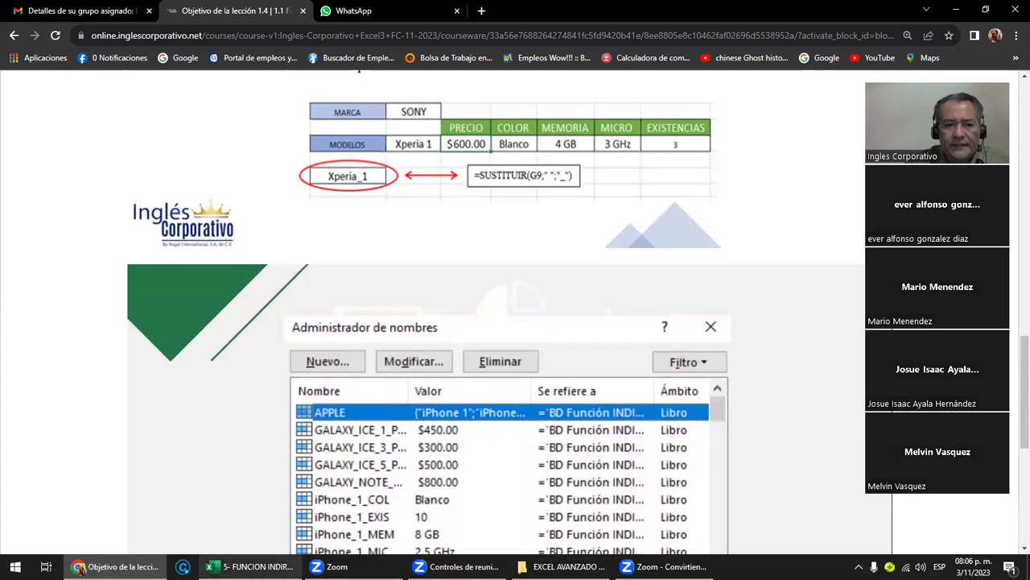
Step: Switch from Chrome back to the Excel workbook showing the BD CARROS vehicle list
left_click(250, 566)
left_click(199, 475)
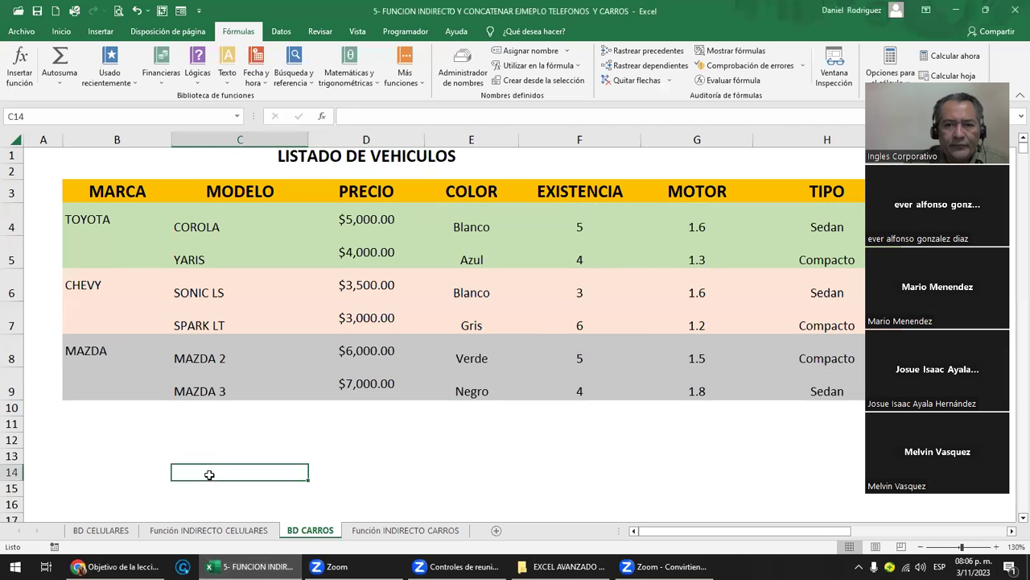
Step: Review the Samsung lookup on the Función INDIRECTO CELULARES sheet, then go to BD CELULARES
left_click(199, 532)
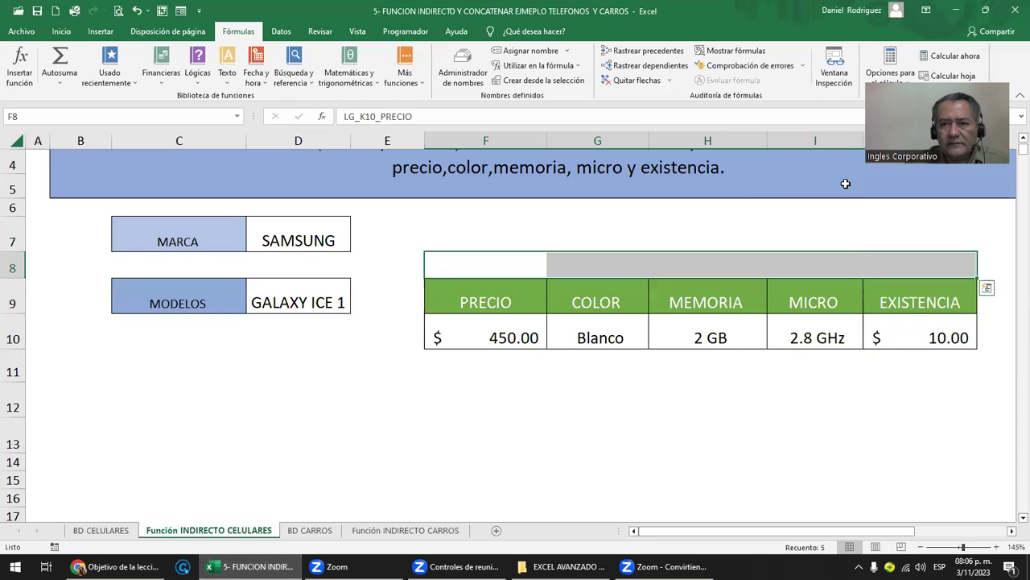
left_click_drag(941, 82, 952, 422)
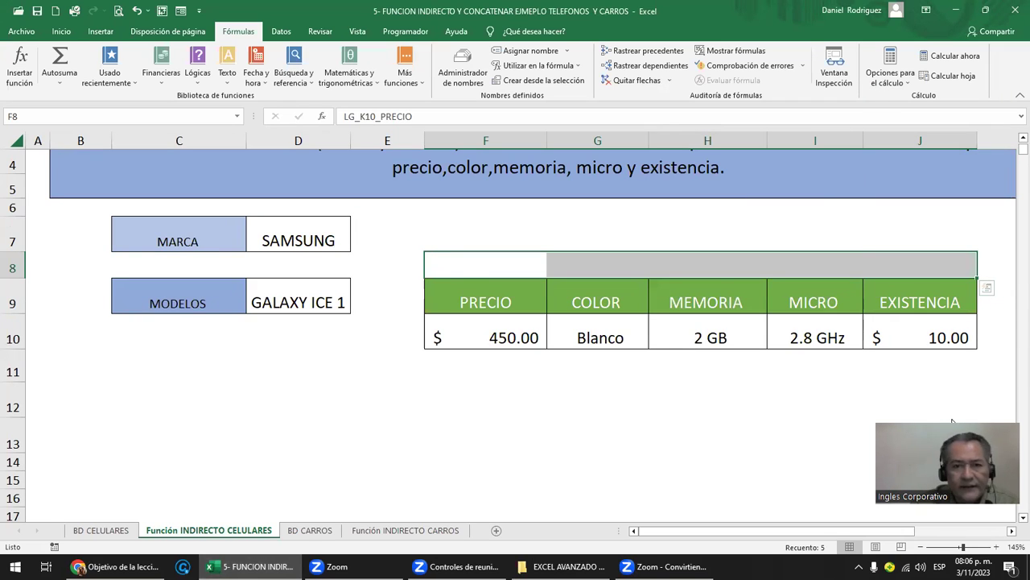
left_click(467, 238)
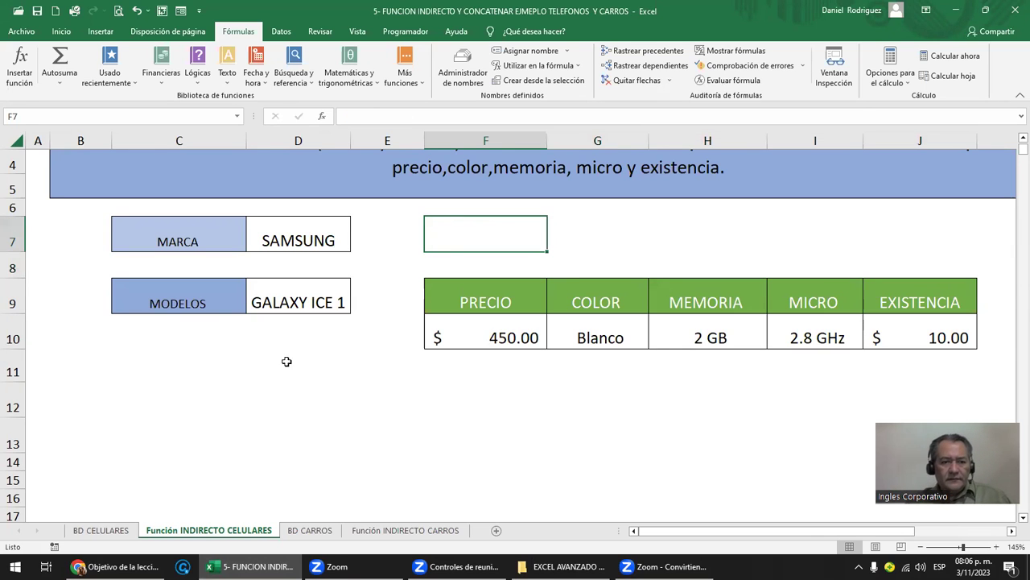
scroll(278, 374, "down", 1, "ctrl")
left_click(101, 531)
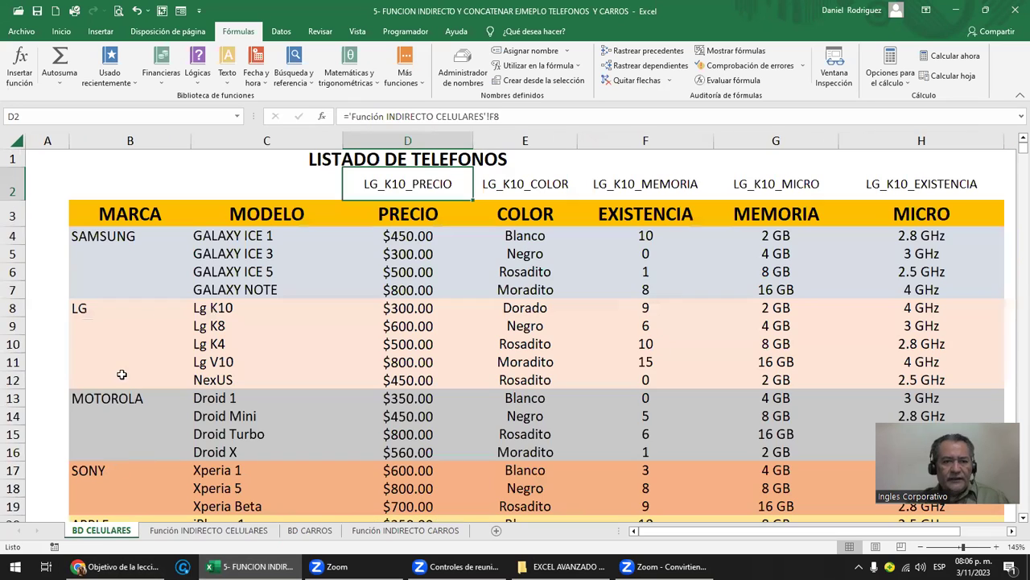
Step: Select the Samsung models C4:C7 and the full model column to reveal their names
left_click(121, 242)
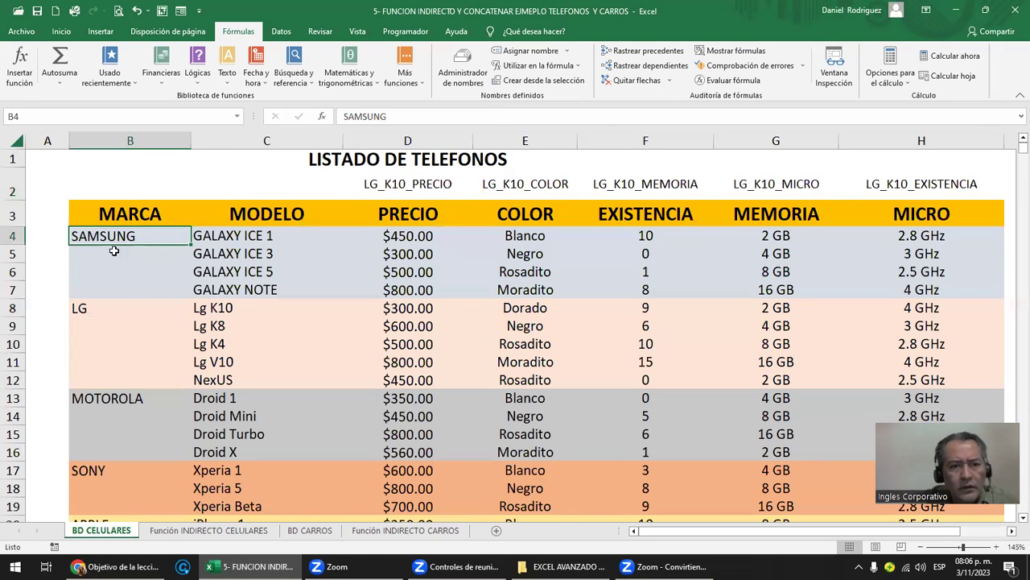
left_click(248, 239)
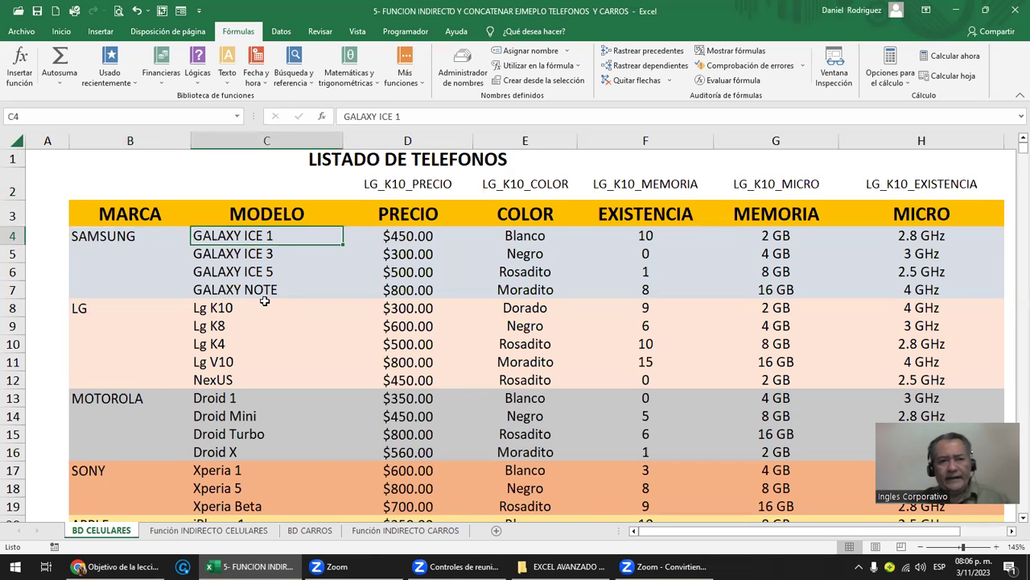
scroll(265, 301, "down", 2, "ctrl")
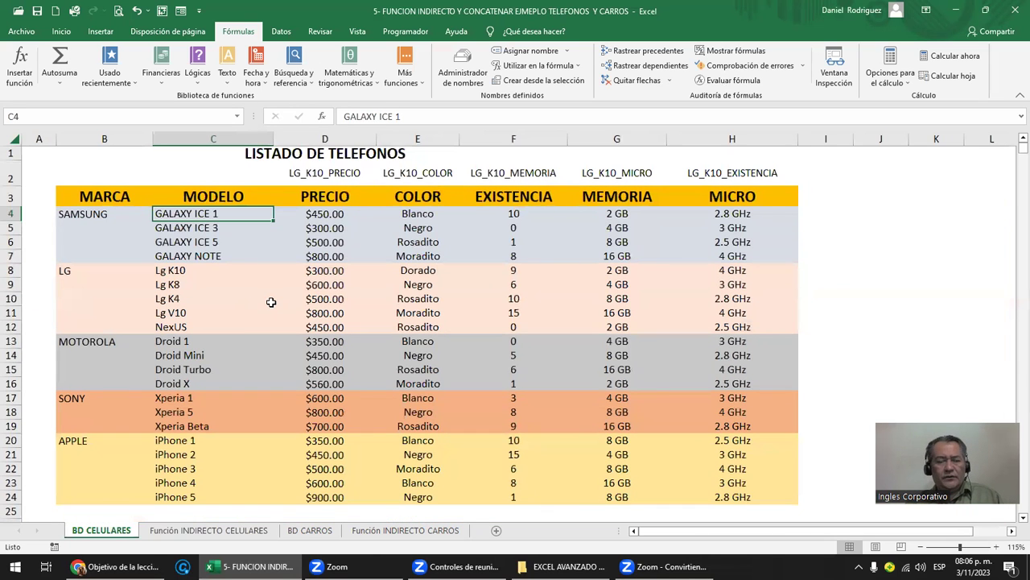
left_click(100, 214)
left_click_drag(205, 215, 210, 257)
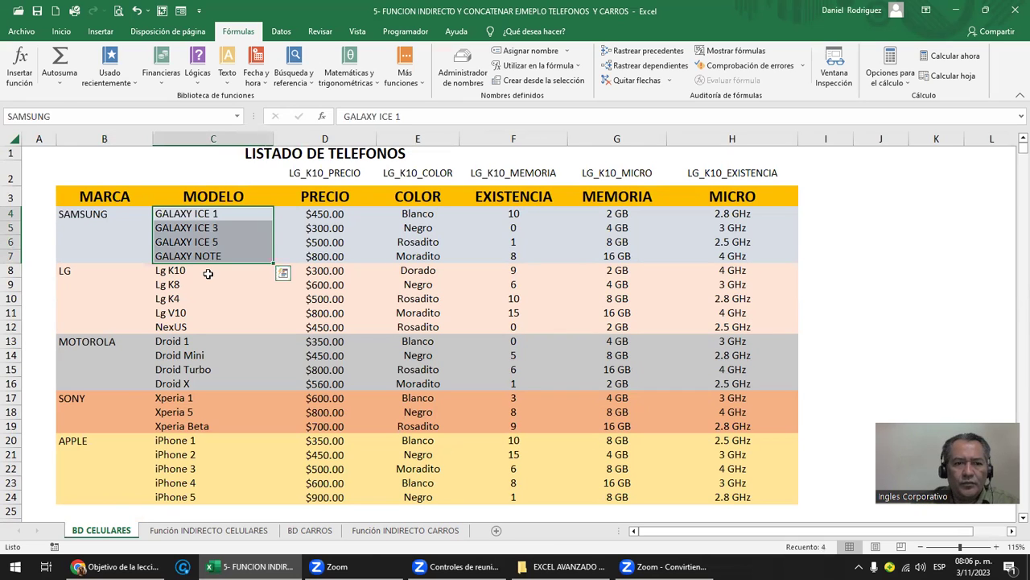
left_click_drag(217, 211, 195, 490)
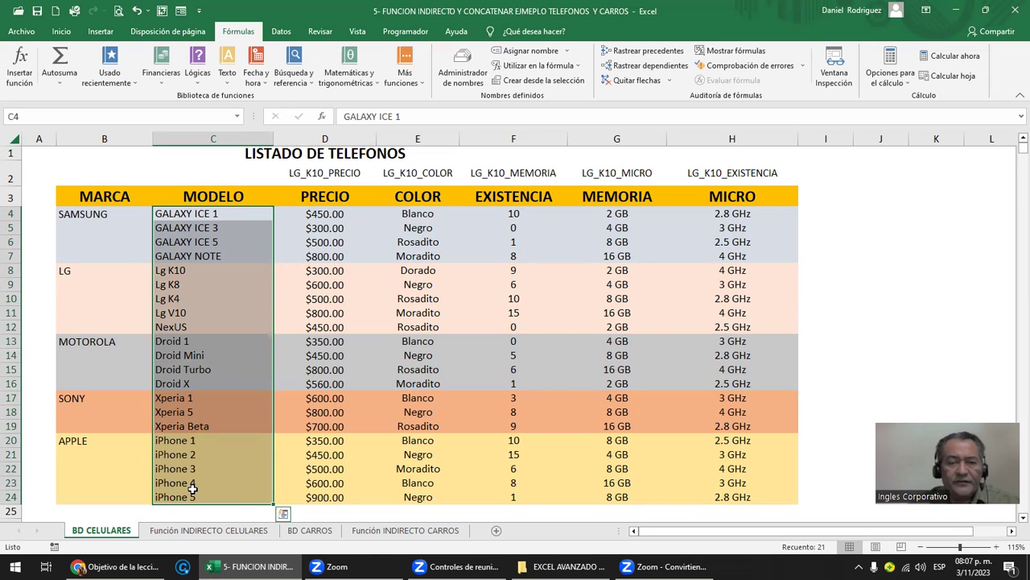
Step: Inspect the PRECIO–MICRO header row and D2, then list all defined names from the Name Box
left_click_drag(327, 200, 716, 195)
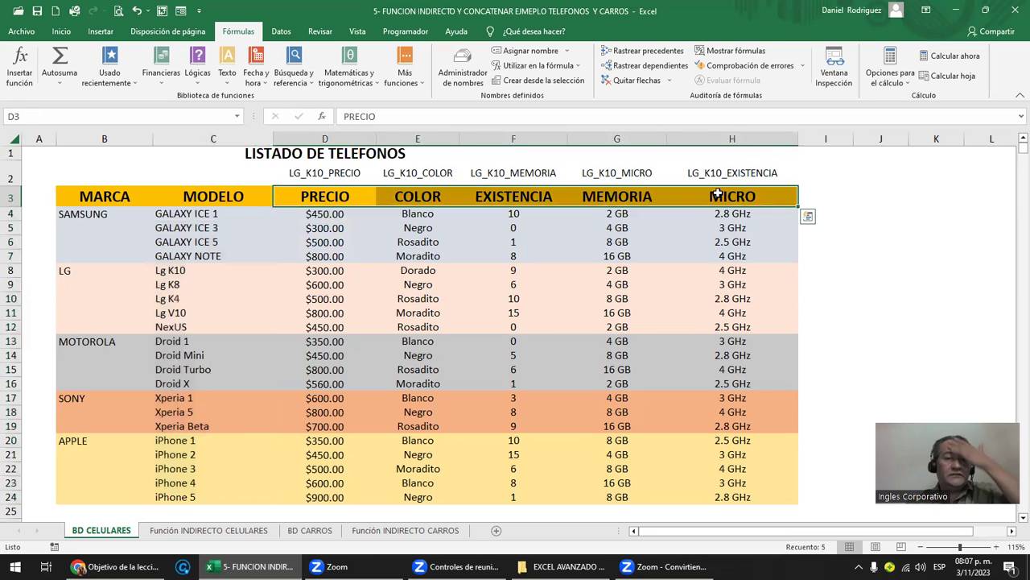
left_click(320, 170)
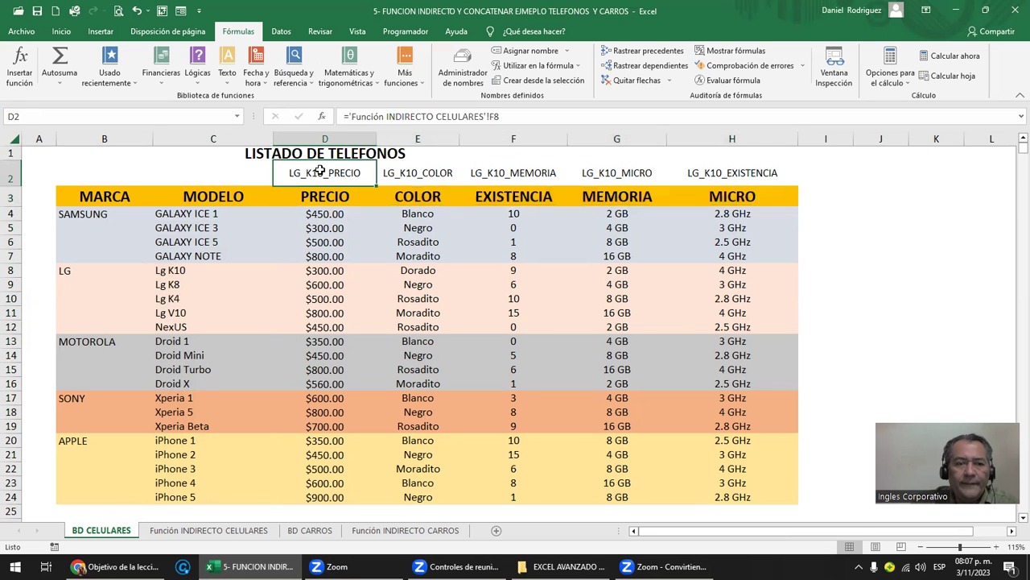
left_click(78, 216)
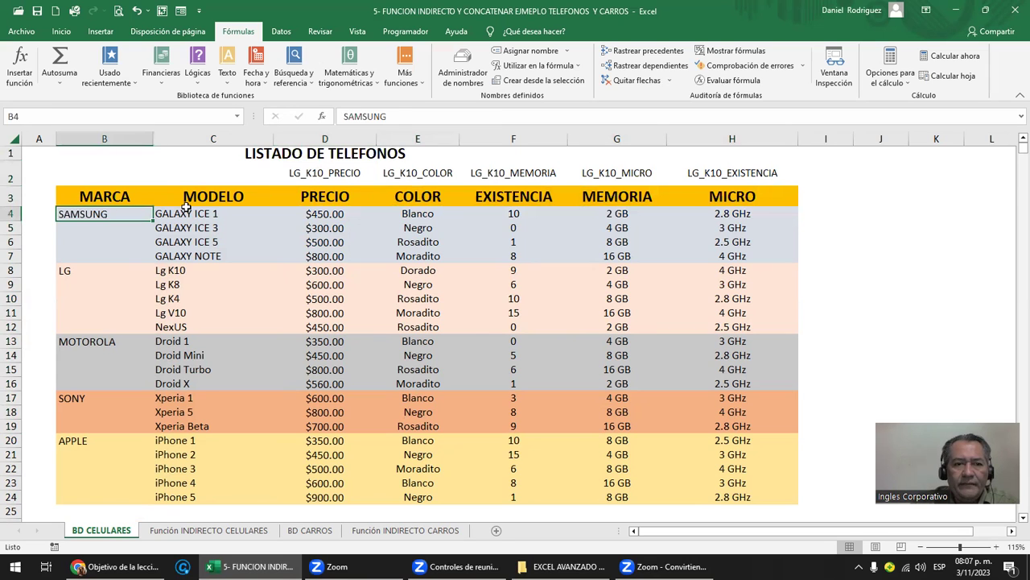
left_click_drag(198, 212, 201, 258)
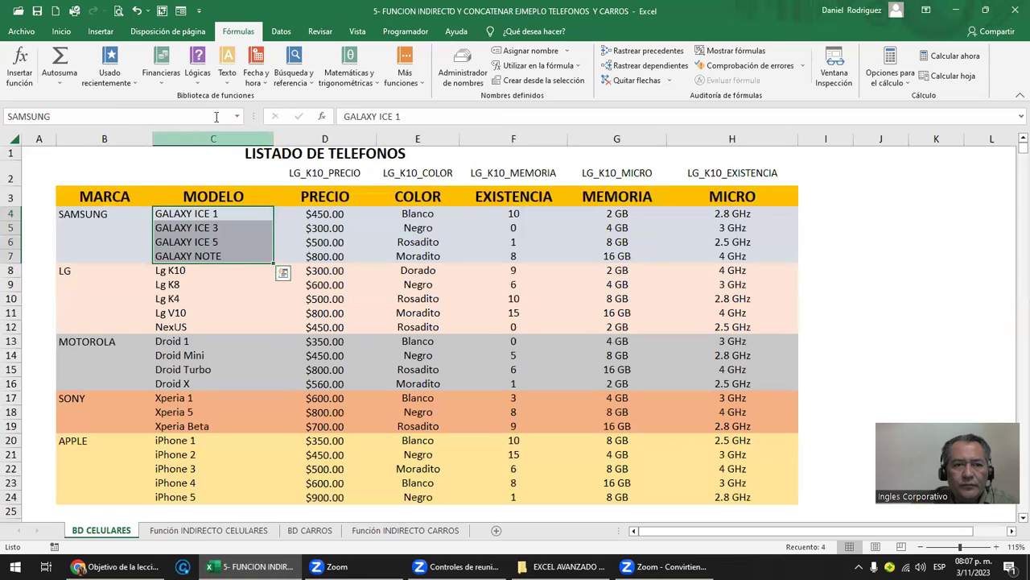
left_click(236, 116)
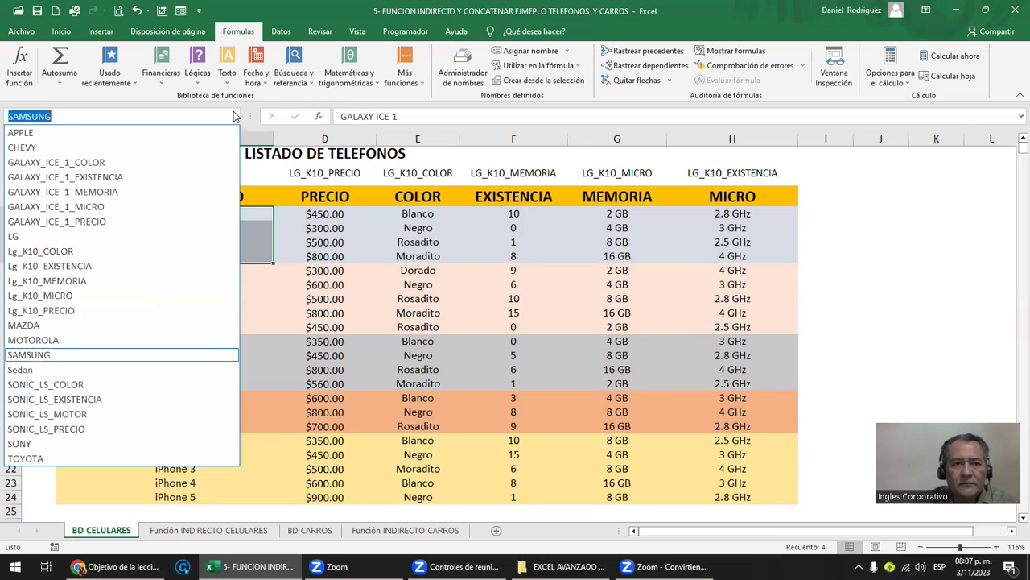
Step: Delete all defined names, APPLE through TOYOTA, in the Name Manager
key("Escape")
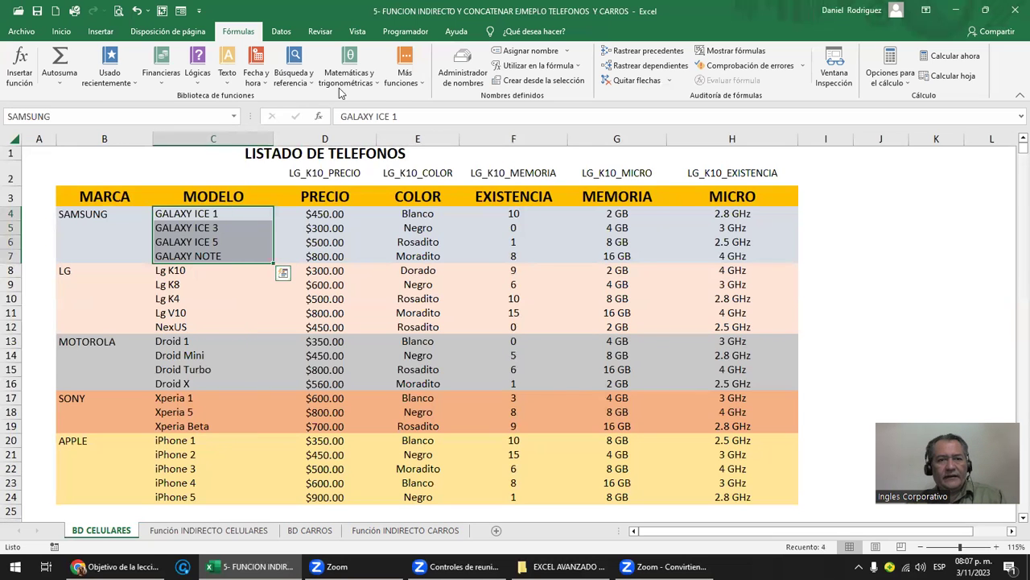
left_click(463, 70)
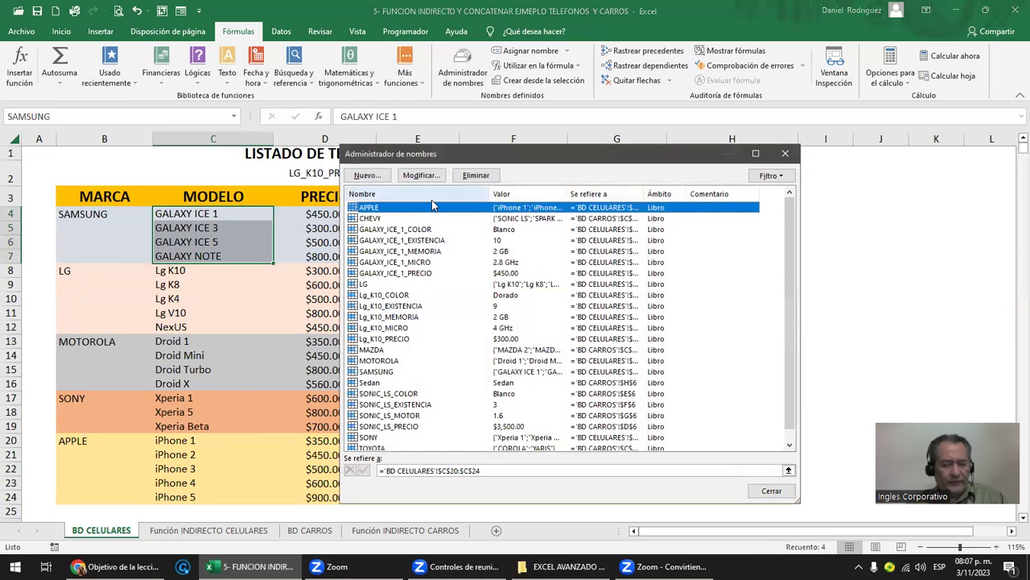
key("shift+Down")
key("shift+Down")
key("shift+Down")
key("shift+Down")
key("shift+Down")
key("shift+Down")
key("shift+Down")
key("shift+Down")
key("shift+Down")
key("shift+Down")
key("shift+Down")
key("shift+Down")
key("shift+Down")
key("shift+Down")
key("shift+Down")
key("shift+Down")
key("shift+Down")
key("shift+Down")
key("shift+Down")
key("shift+Down")
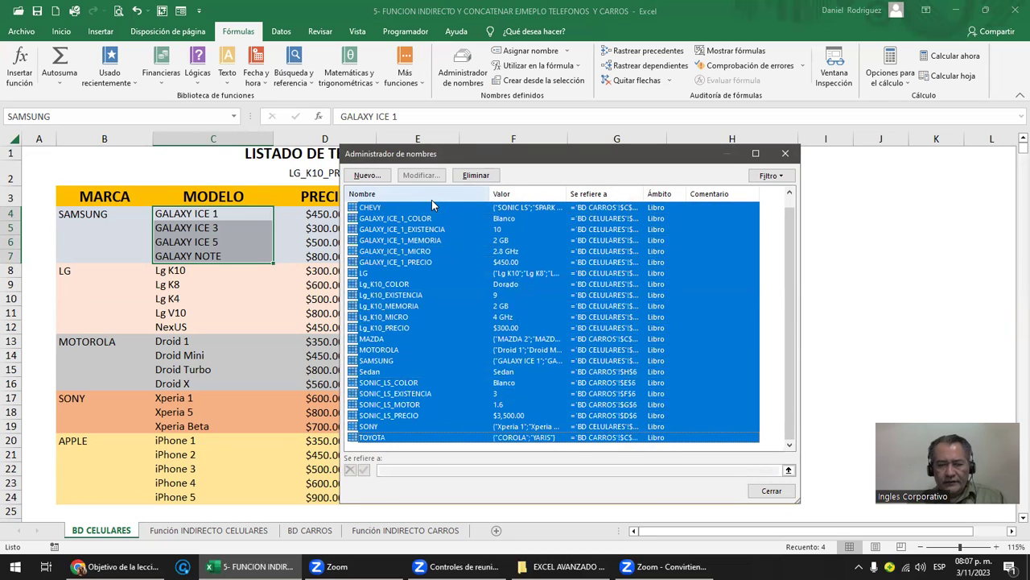
key("Delete")
key("Return")
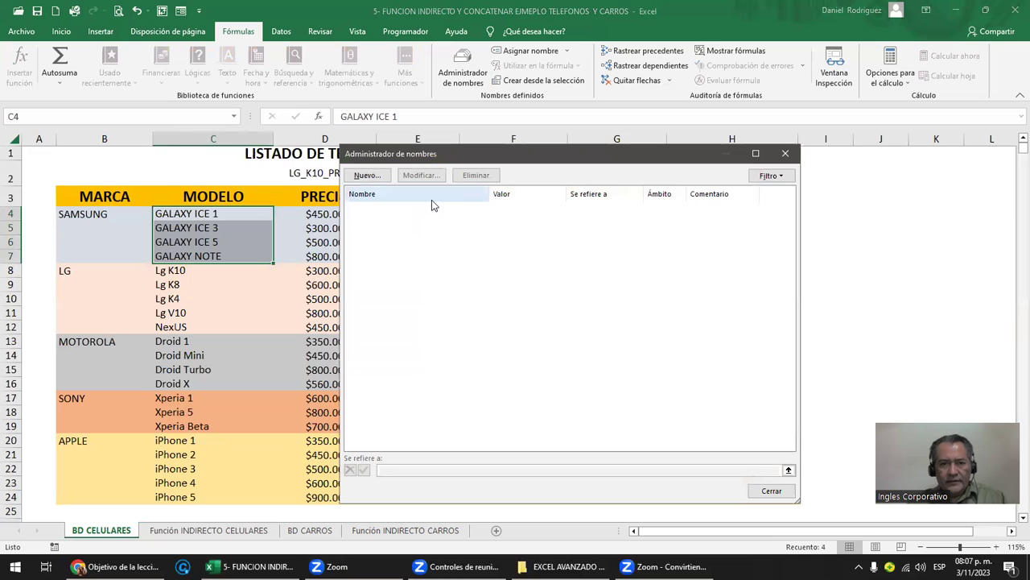
left_click(786, 153)
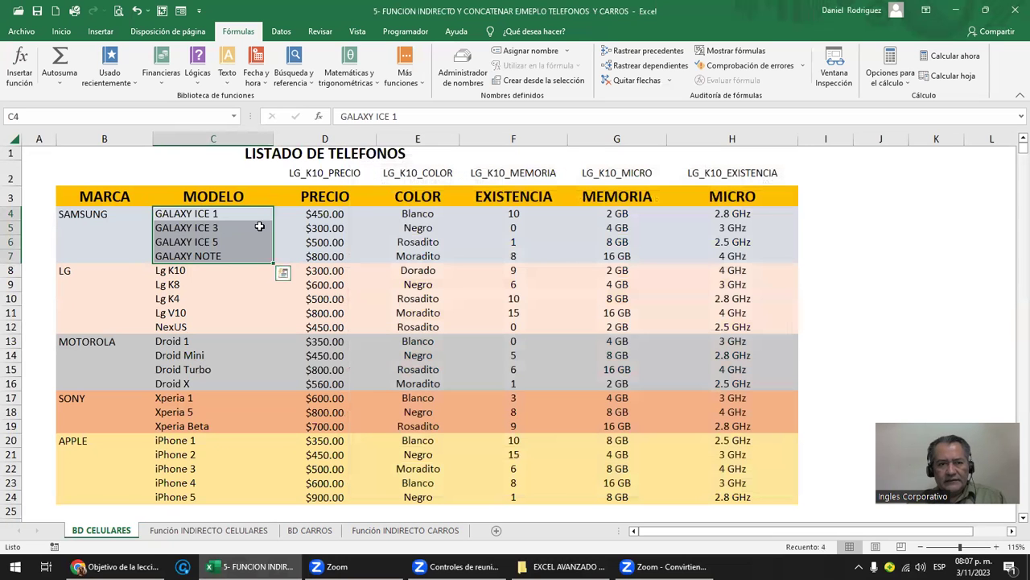
left_click(214, 217)
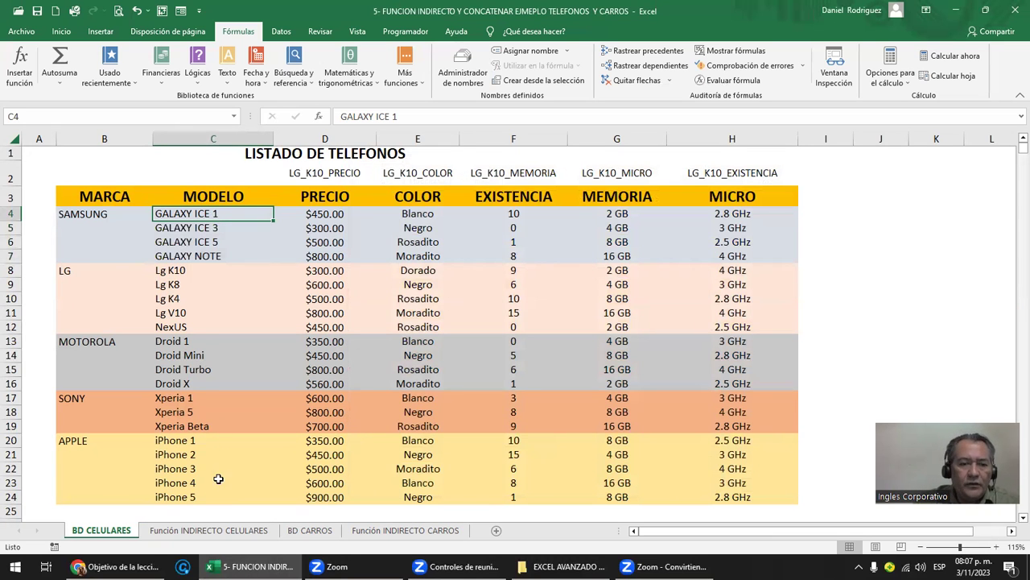
left_click(208, 530)
left_click(173, 251)
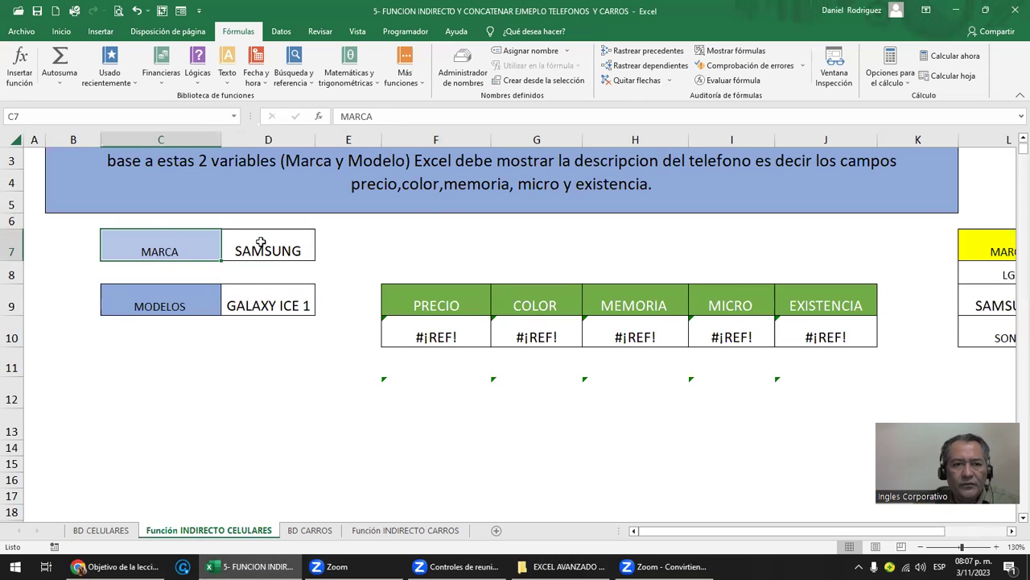
left_click(277, 303)
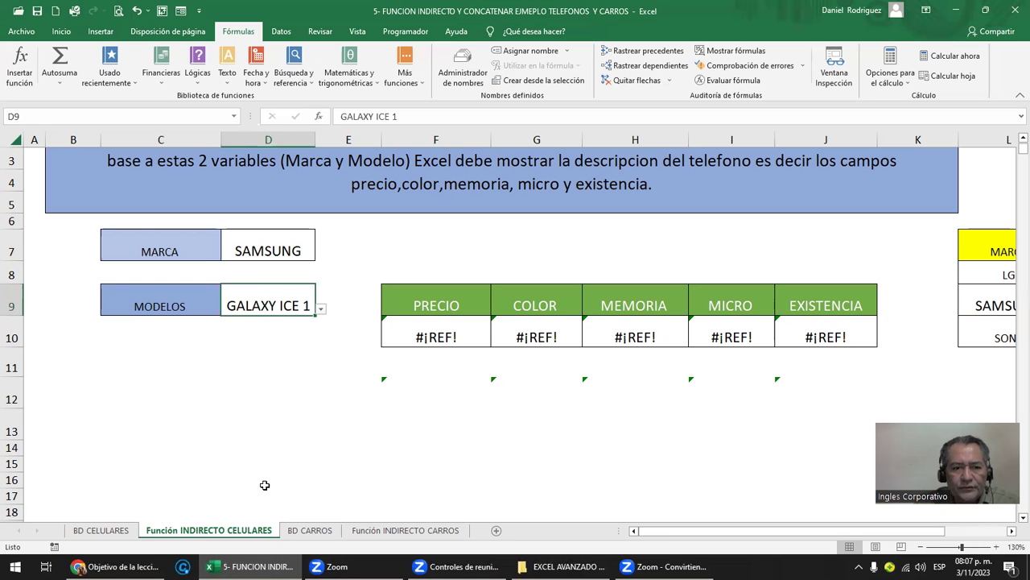
left_click(101, 530)
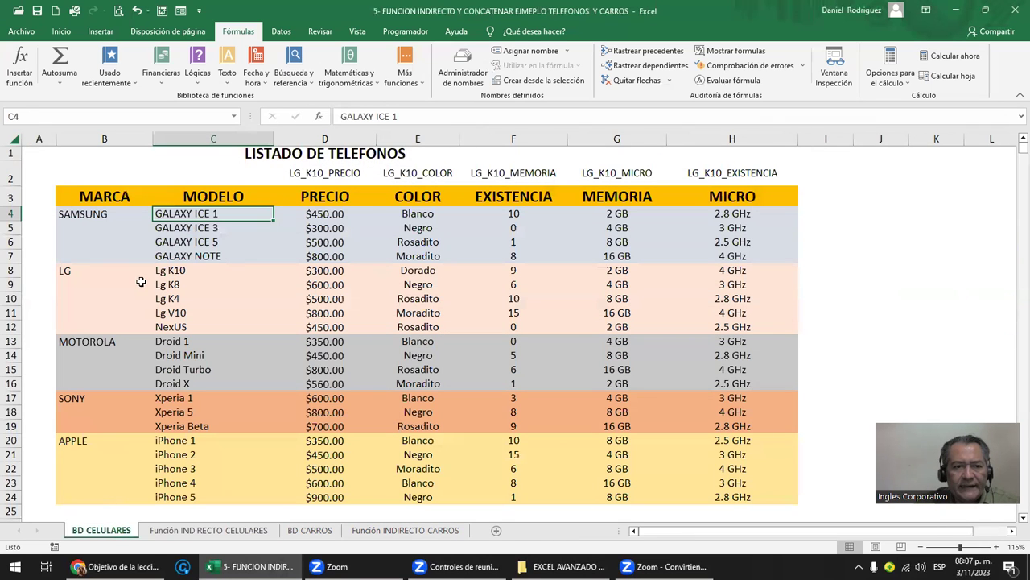
Step: Name the Samsung models C4:C7 SAMSUNG; start naming the LG models C8:C12, then cancel
left_click_drag(182, 213, 177, 248)
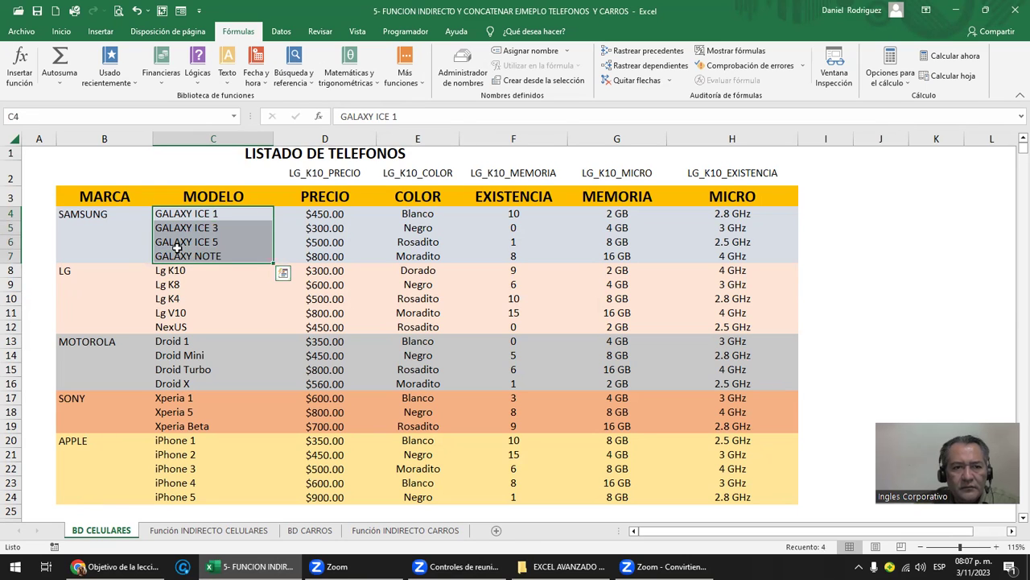
left_click(69, 117)
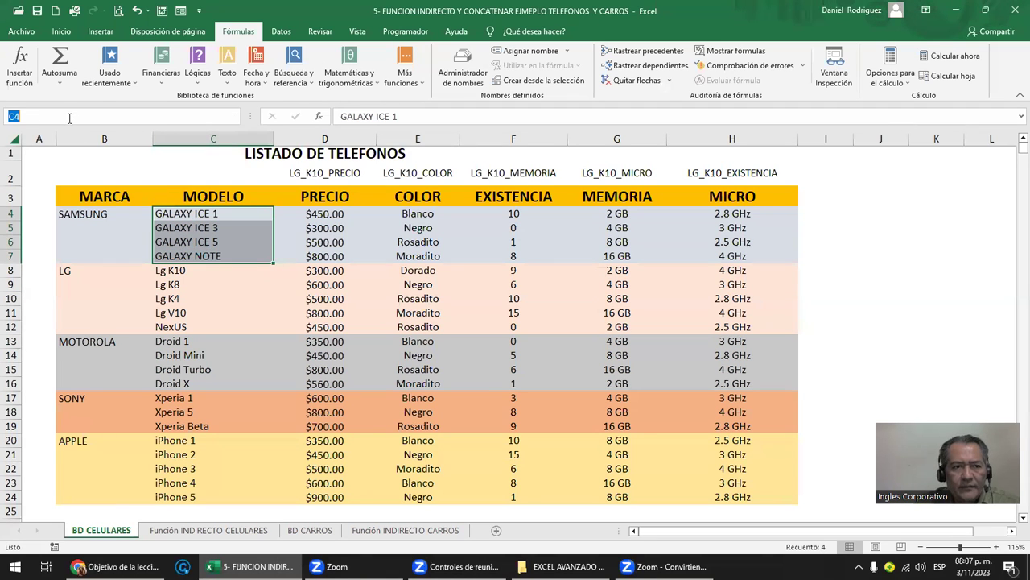
type("SAMSUNG")
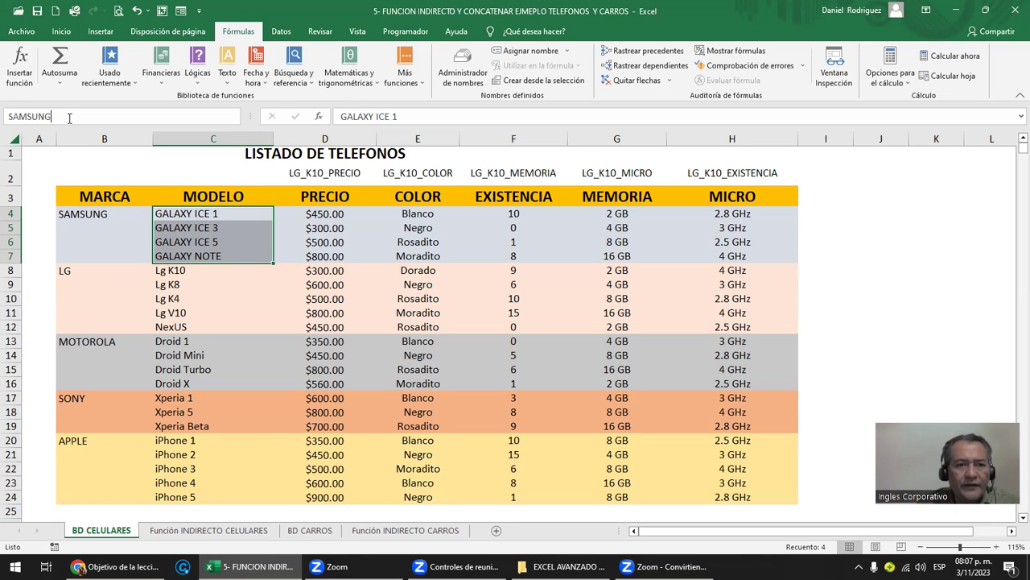
key("Return")
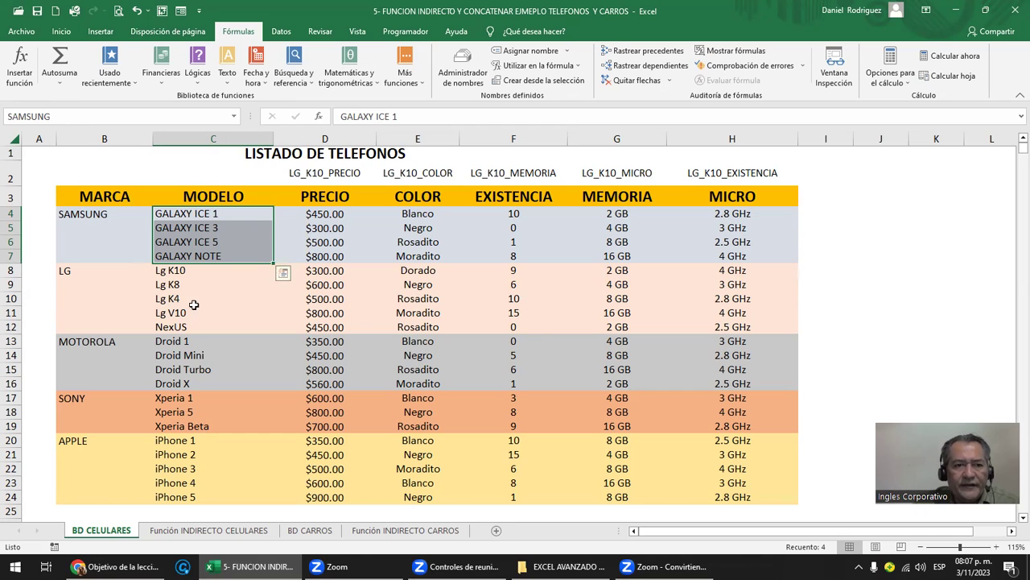
left_click(172, 270)
left_click_drag(172, 270, 192, 327)
left_click(86, 113)
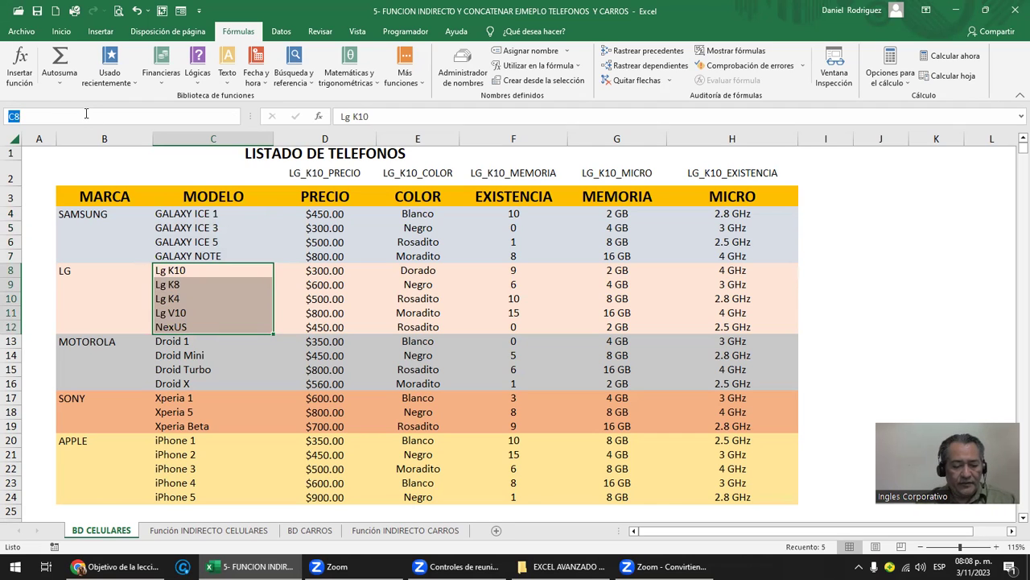
type("LG")
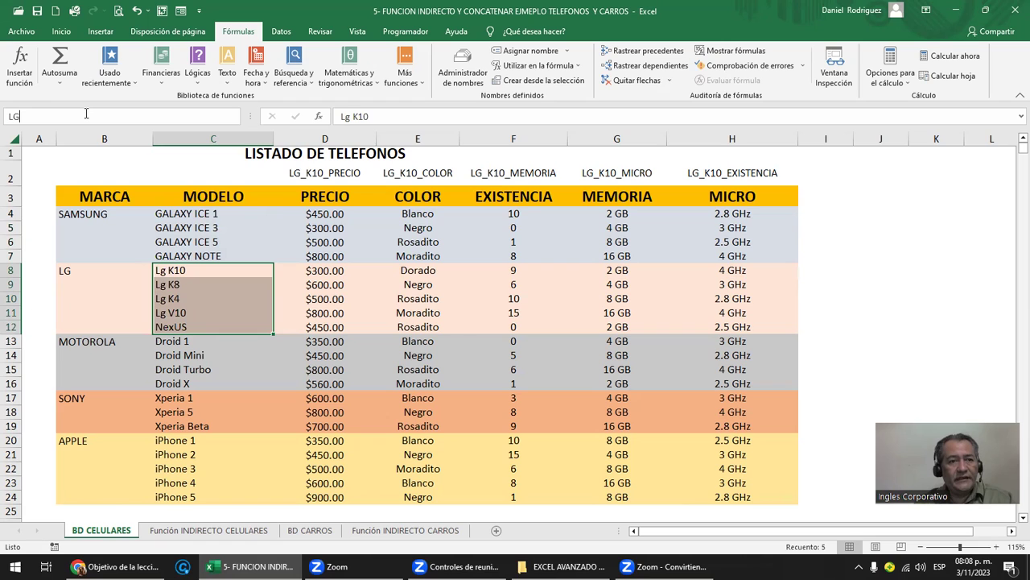
key("Escape")
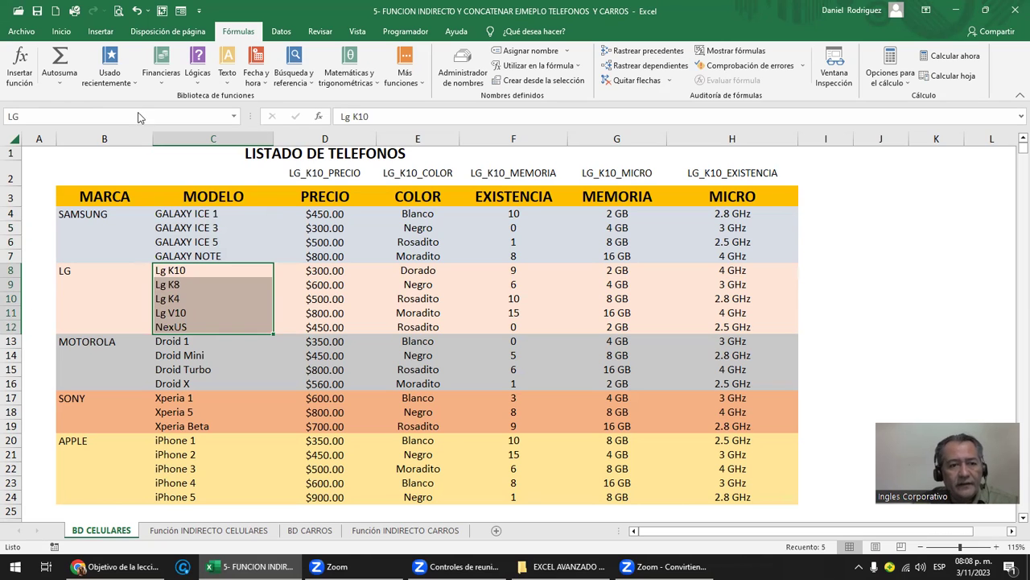
Step: Name the Motorola models C13:C16 MOTOROLA and the Sony models C17:C19 SONY
left_click_drag(193, 340, 195, 378)
left_click(101, 117)
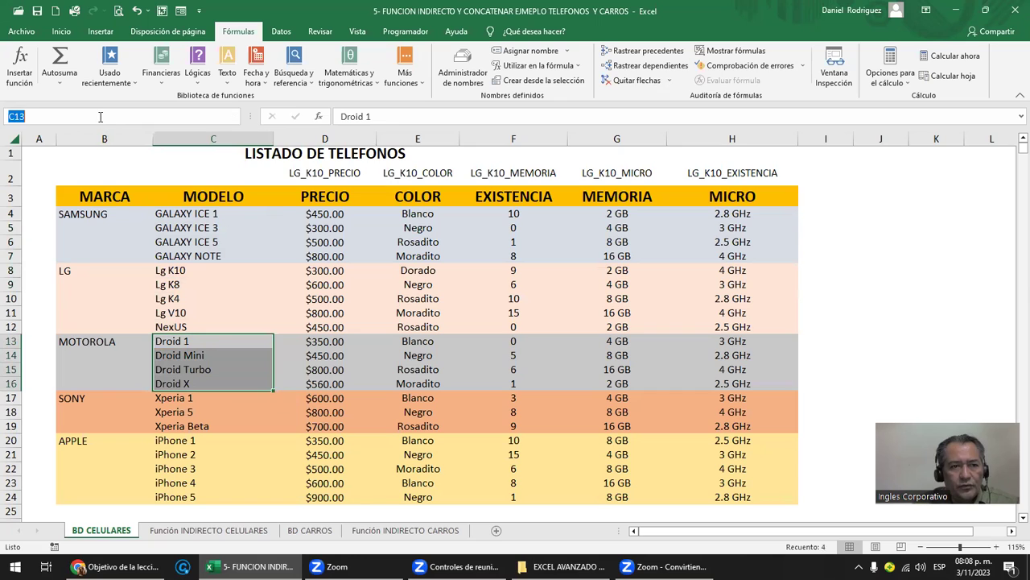
type("MOTOR")
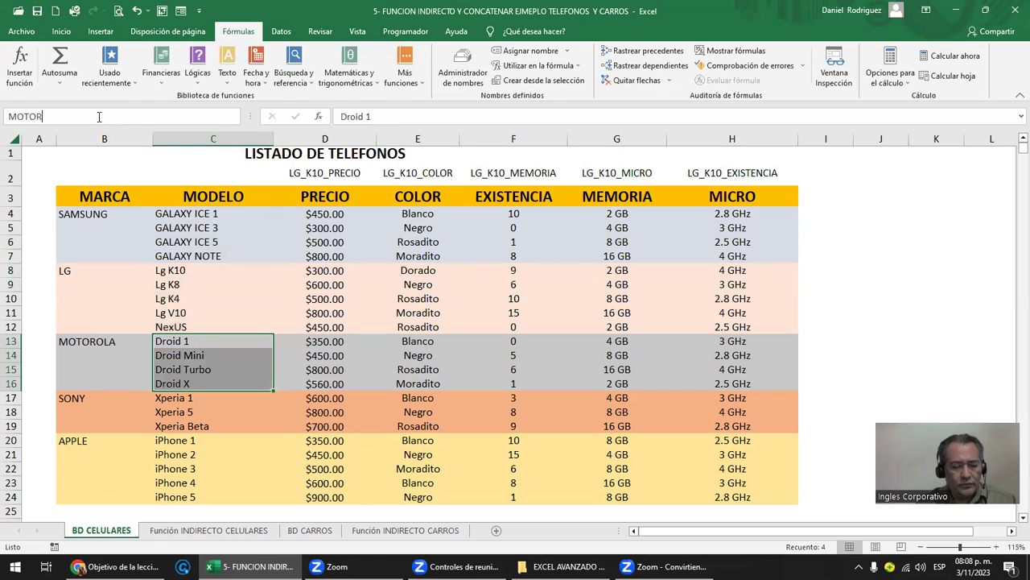
type("OLA")
key("Return")
left_click_drag(169, 401, 179, 428)
left_click(39, 118)
type("SO")
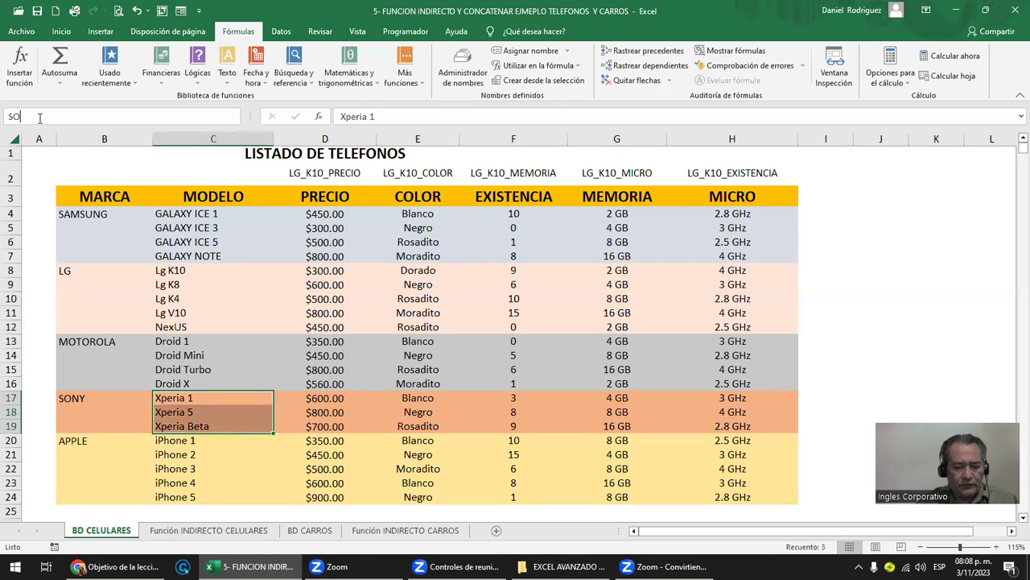
type("NY")
key("Return")
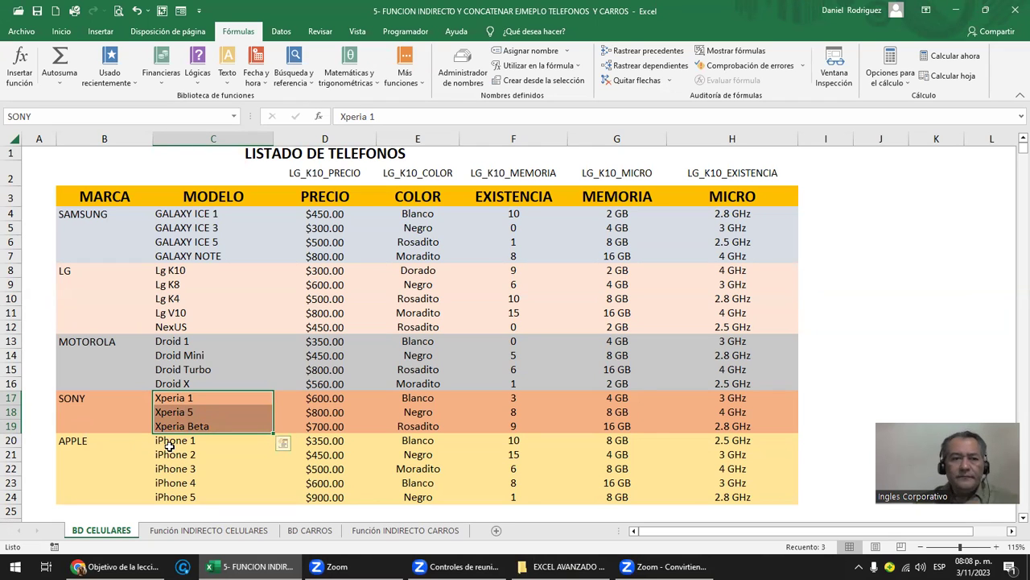
left_click(229, 273)
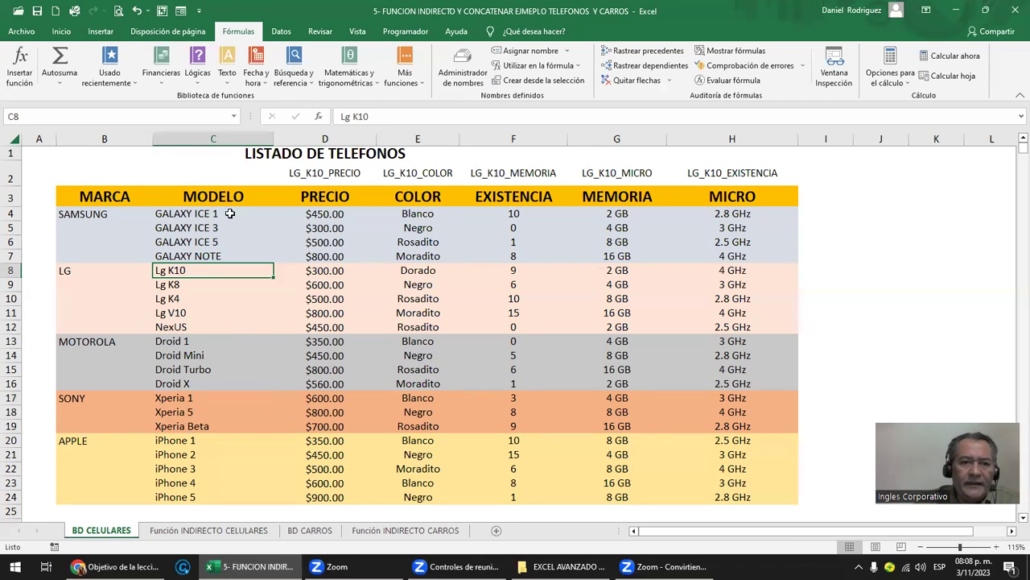
left_click(233, 117)
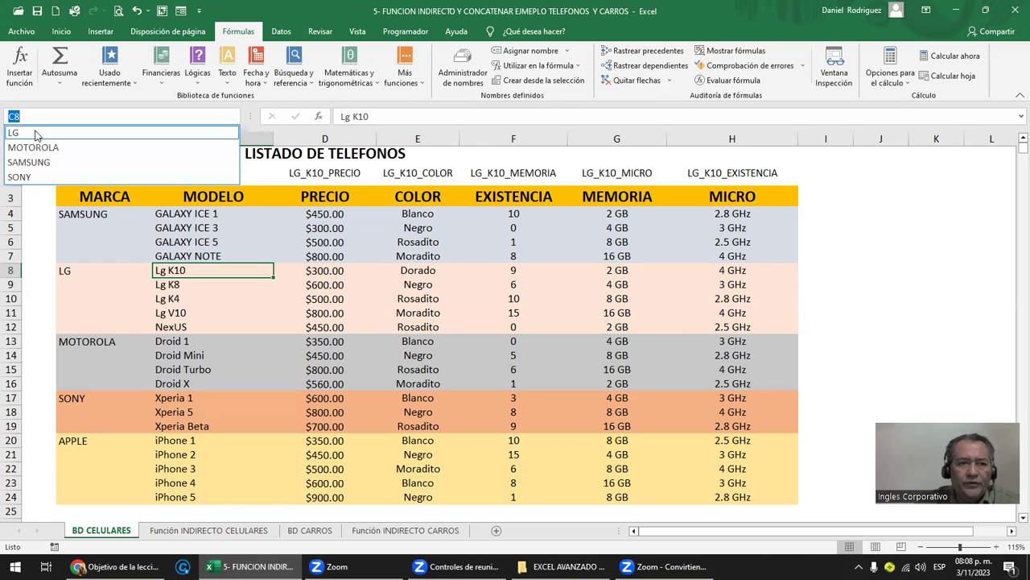
left_click(49, 163)
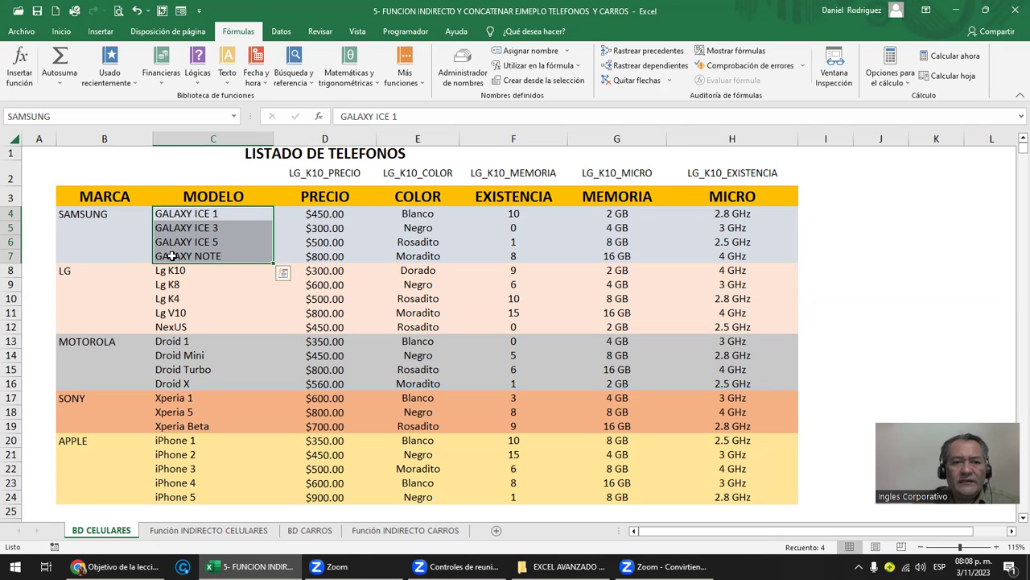
left_click(190, 213)
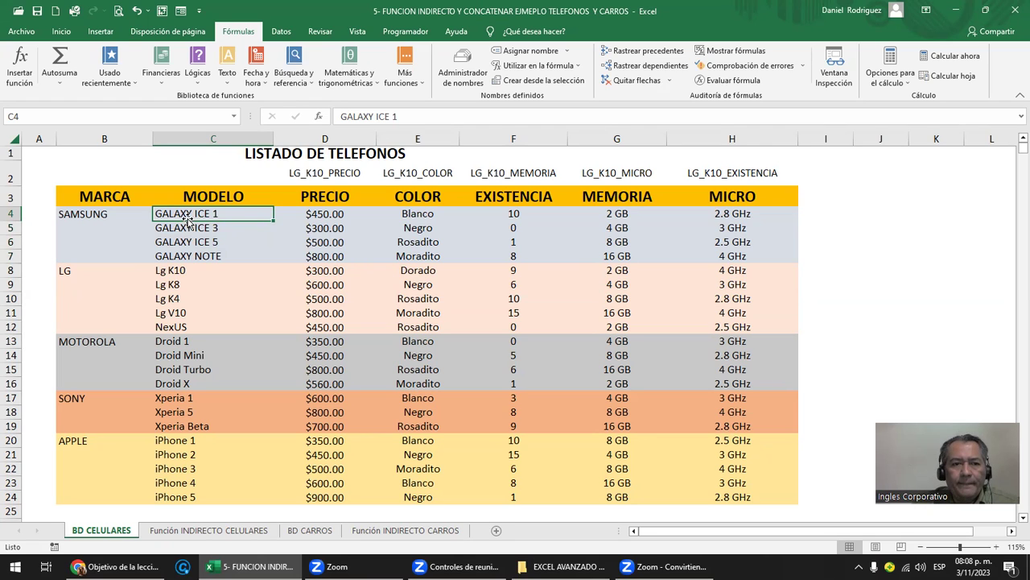
left_click(184, 270)
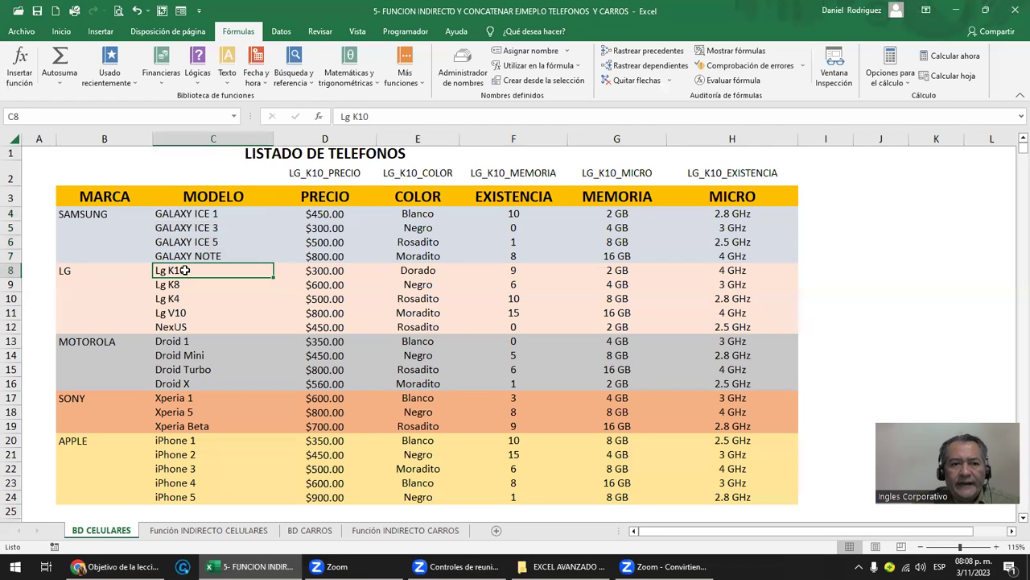
left_click(329, 174)
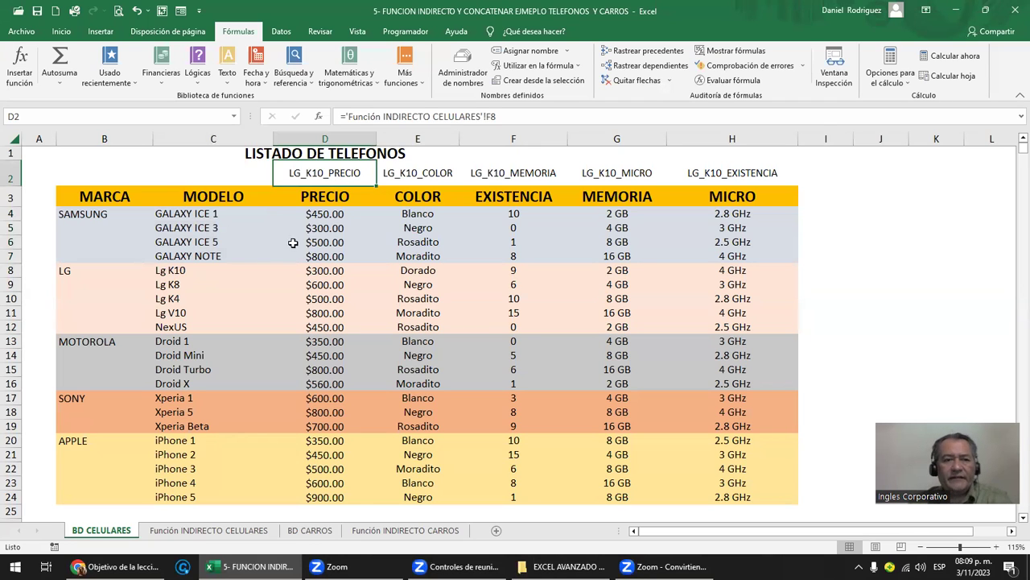
left_click(182, 271)
left_click(319, 177)
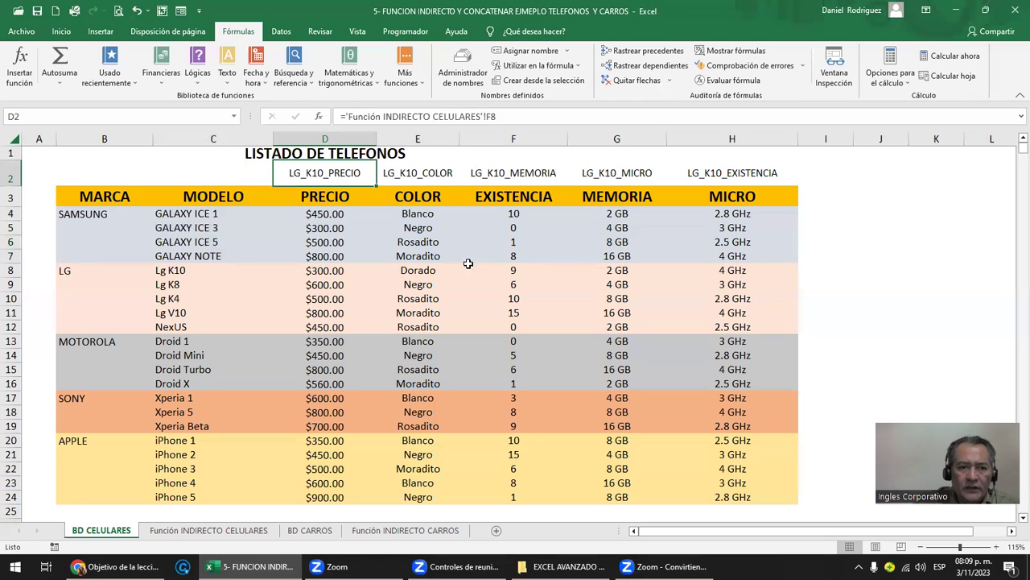
left_click(203, 269)
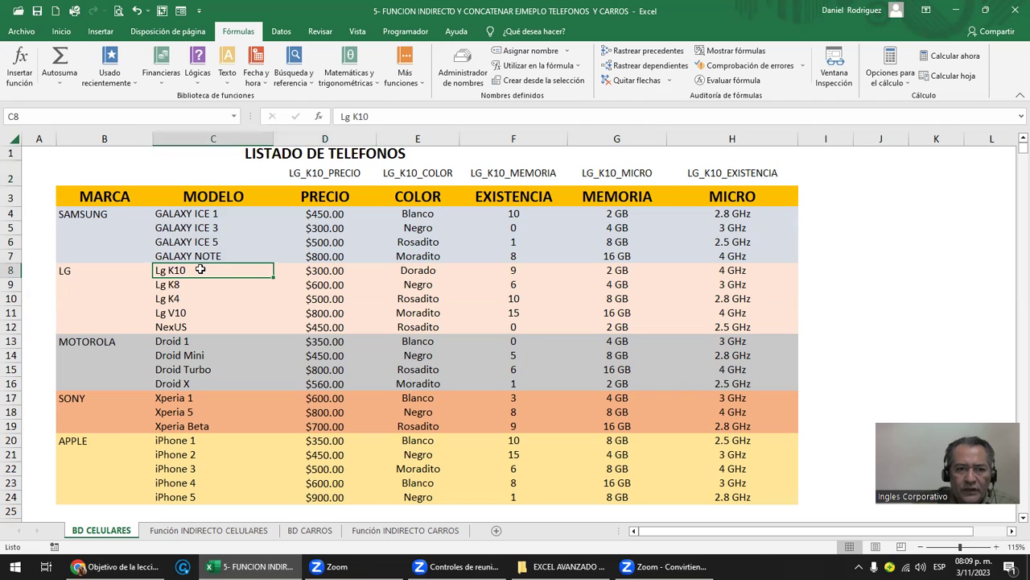
left_click(324, 270)
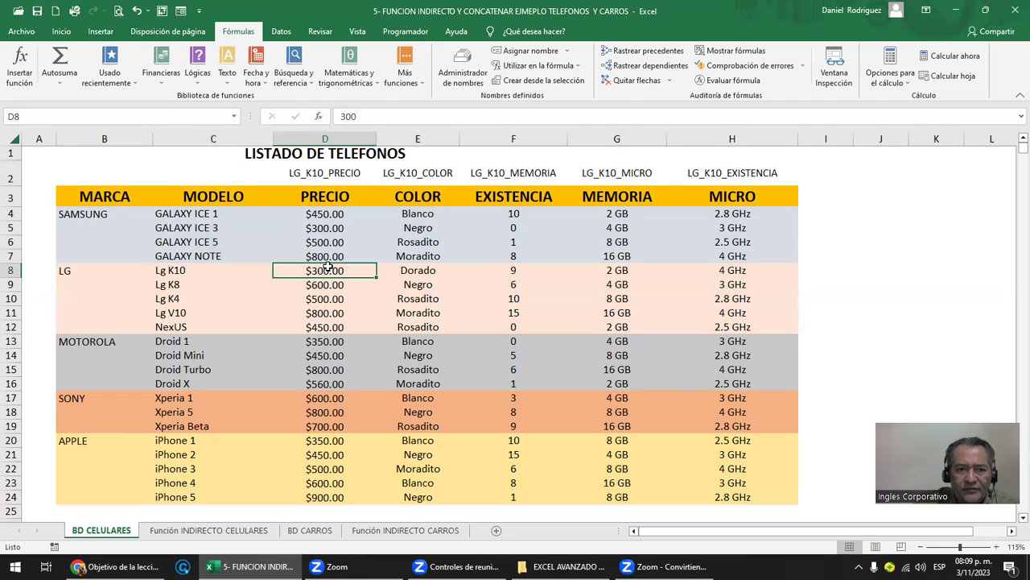
double_click(310, 173)
key("Escape")
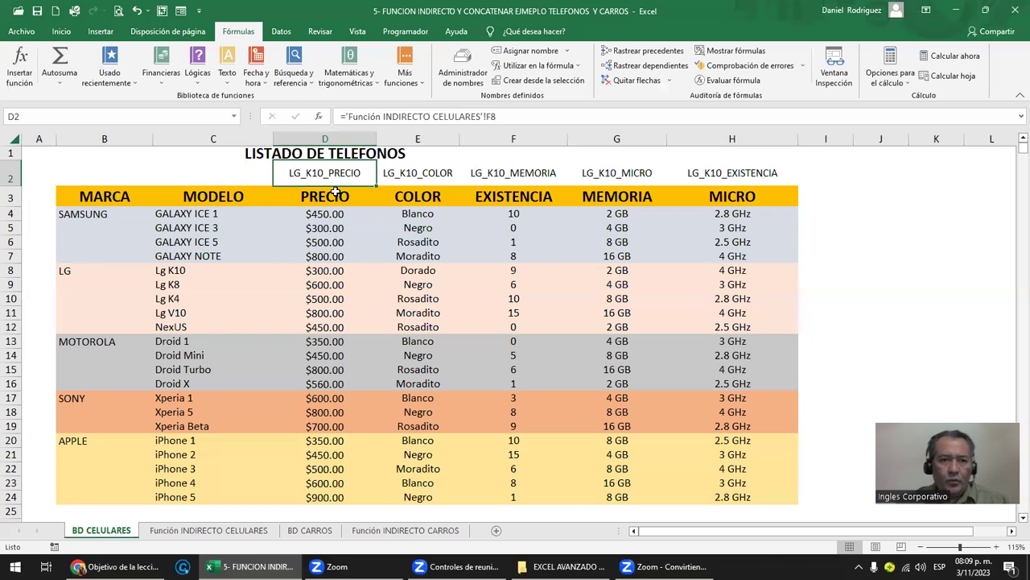
left_click(329, 272)
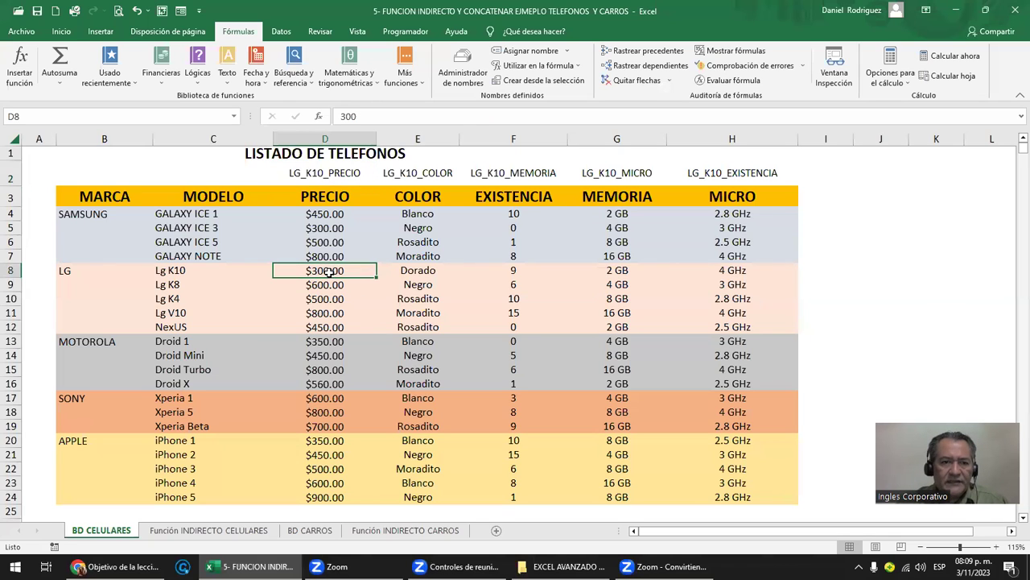
left_click(411, 271)
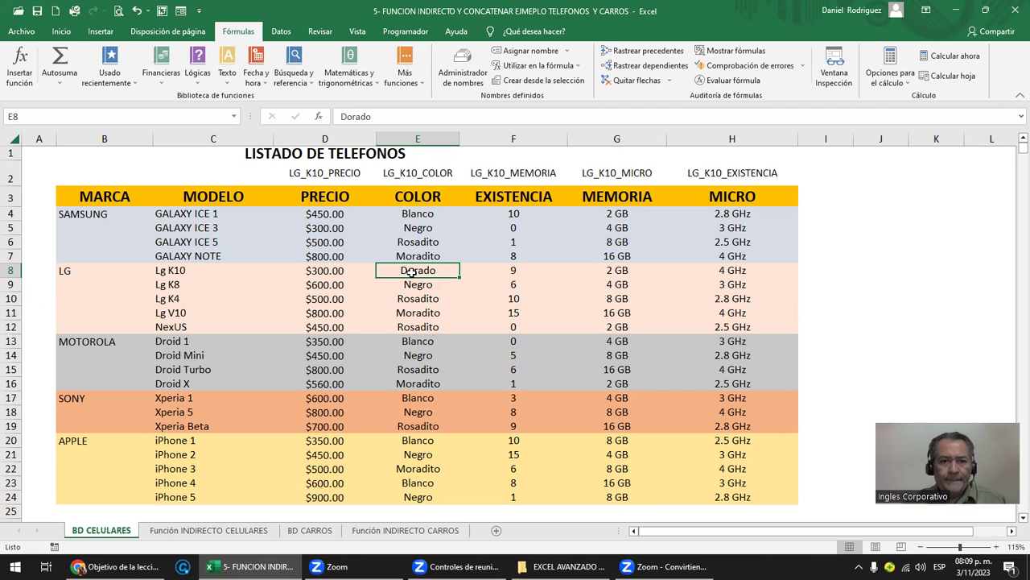
left_click(517, 271)
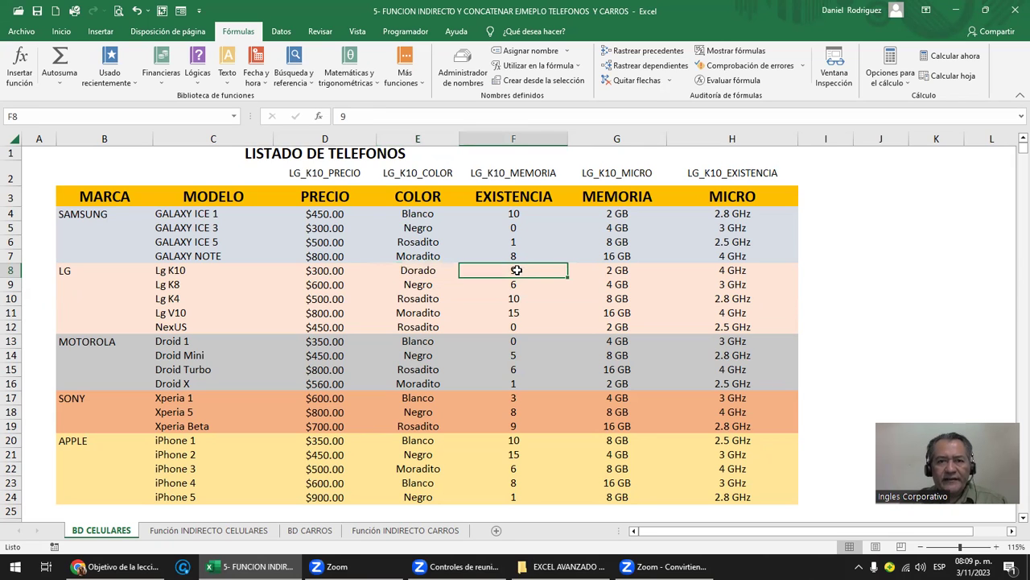
left_click(621, 266)
left_click(721, 271)
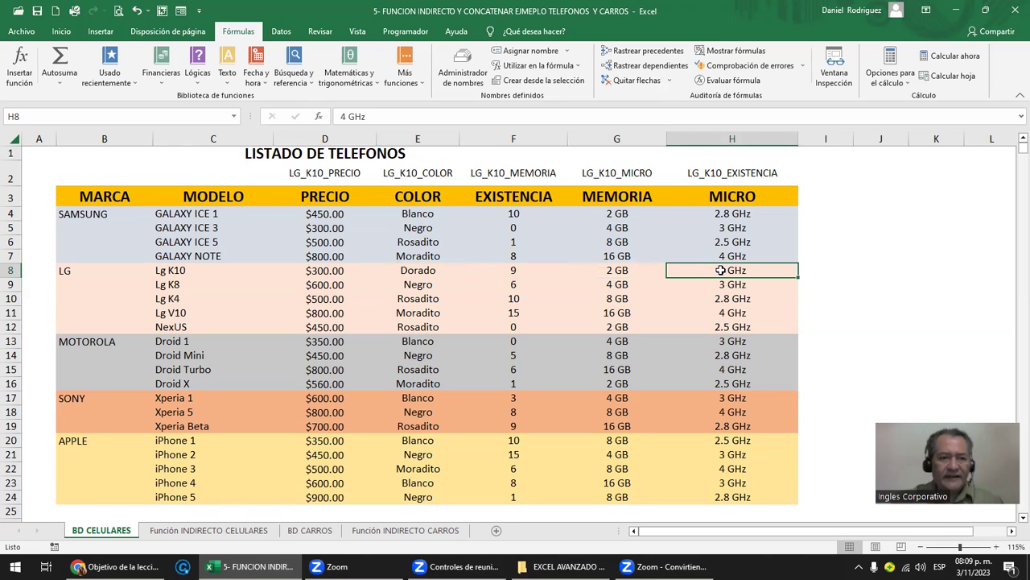
left_click(301, 173)
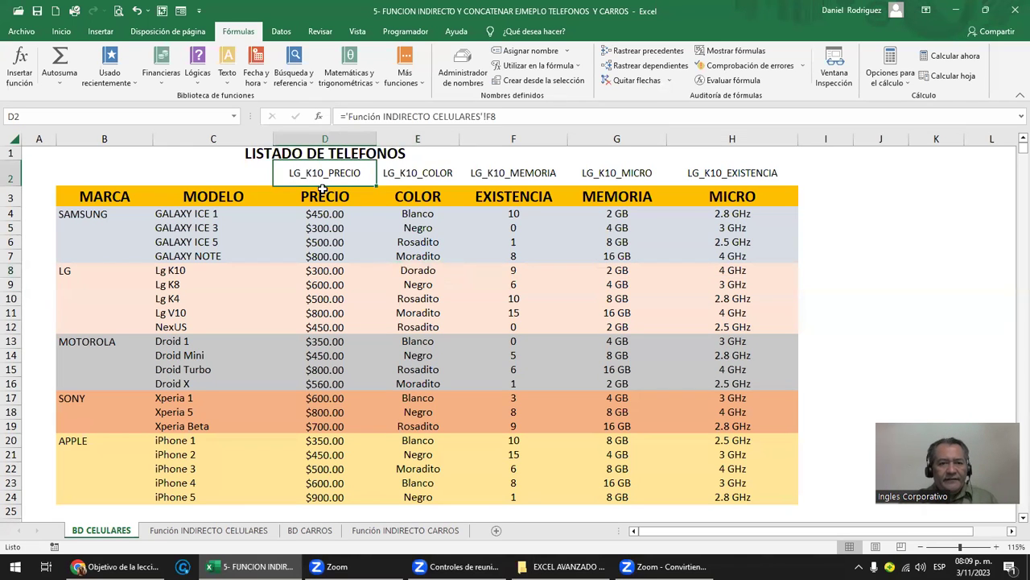
left_click_drag(334, 195, 727, 195)
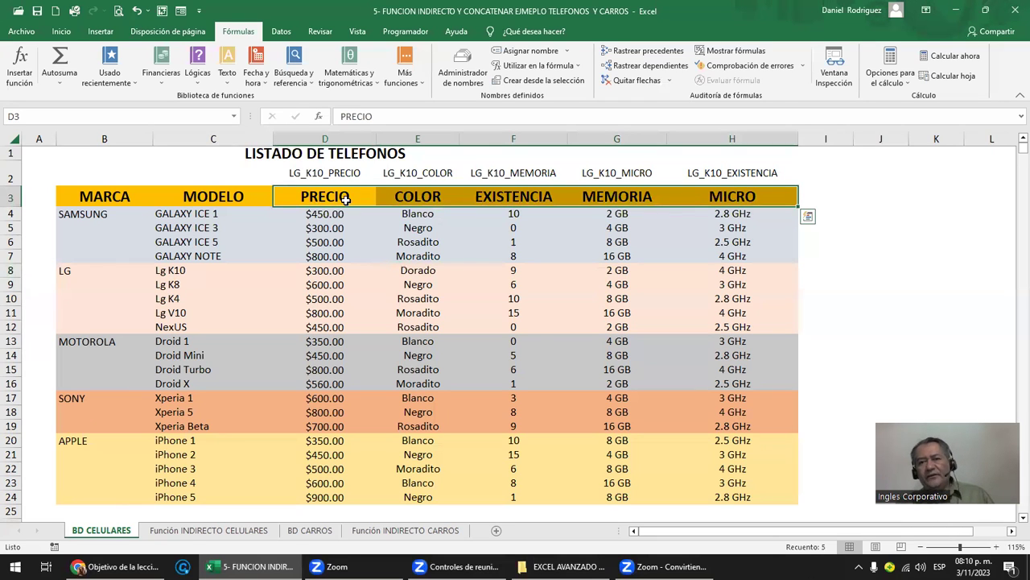
left_click(296, 176)
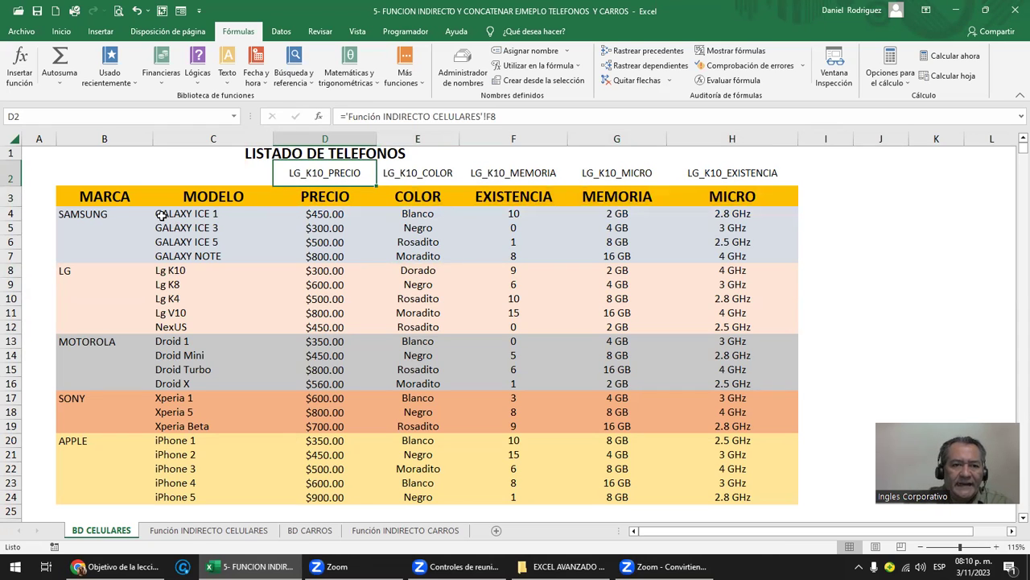
left_click(174, 174)
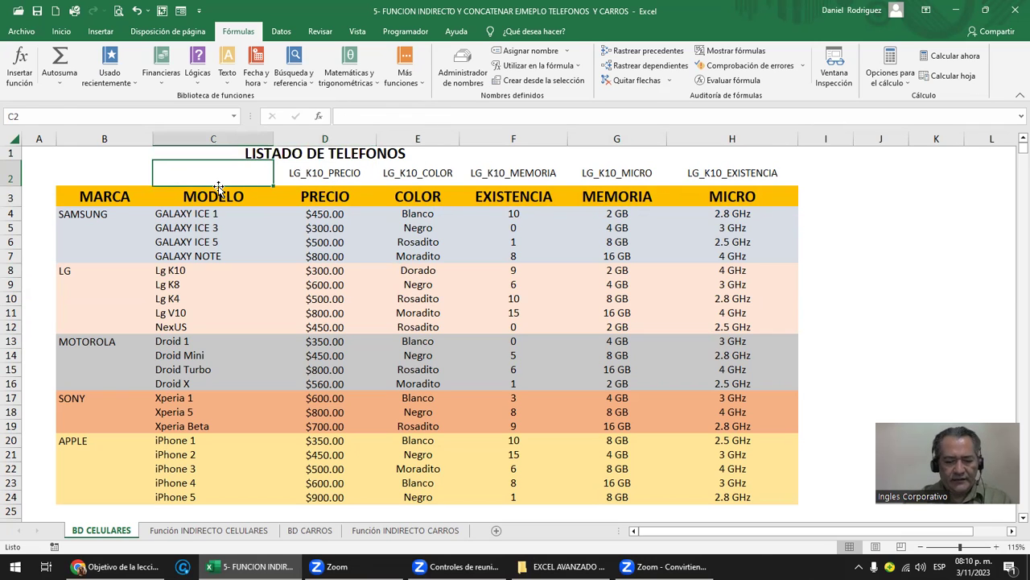
Step: Enter =SUSTITUIR(C4;" ";"_") in C2 to get GALAXY_ICE_1, then review the formula
type("=SUS")
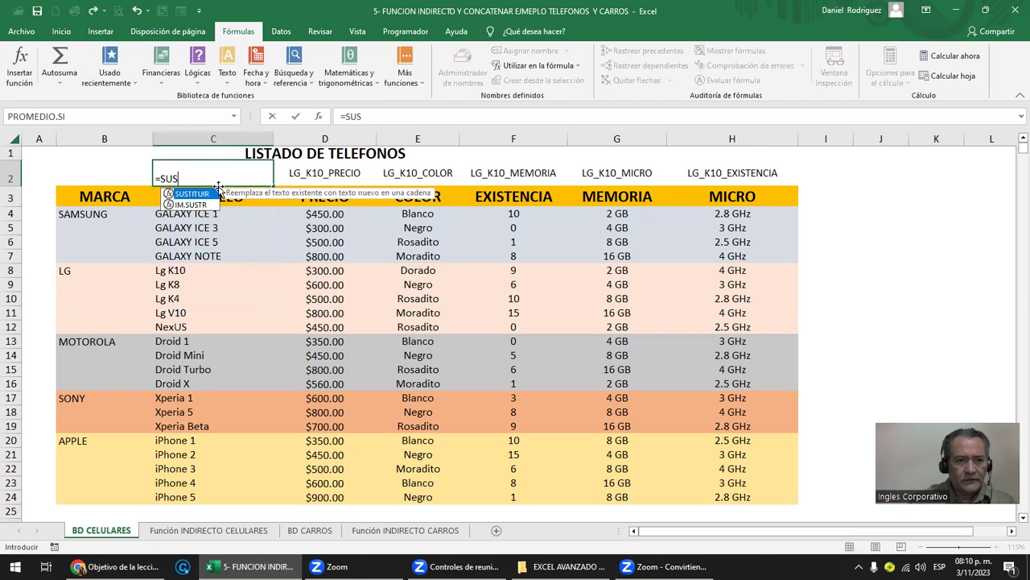
key("Tab")
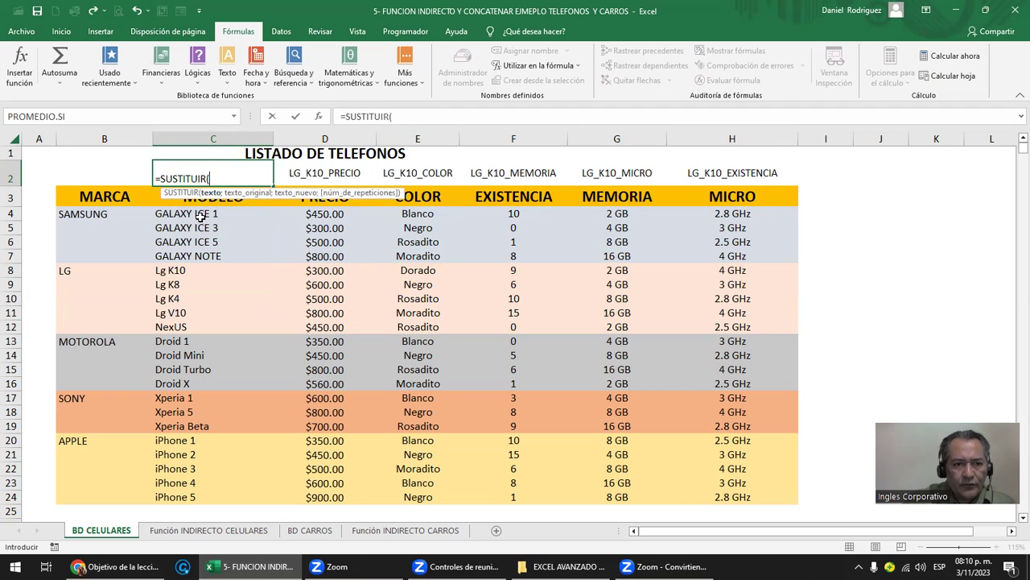
left_click(203, 215)
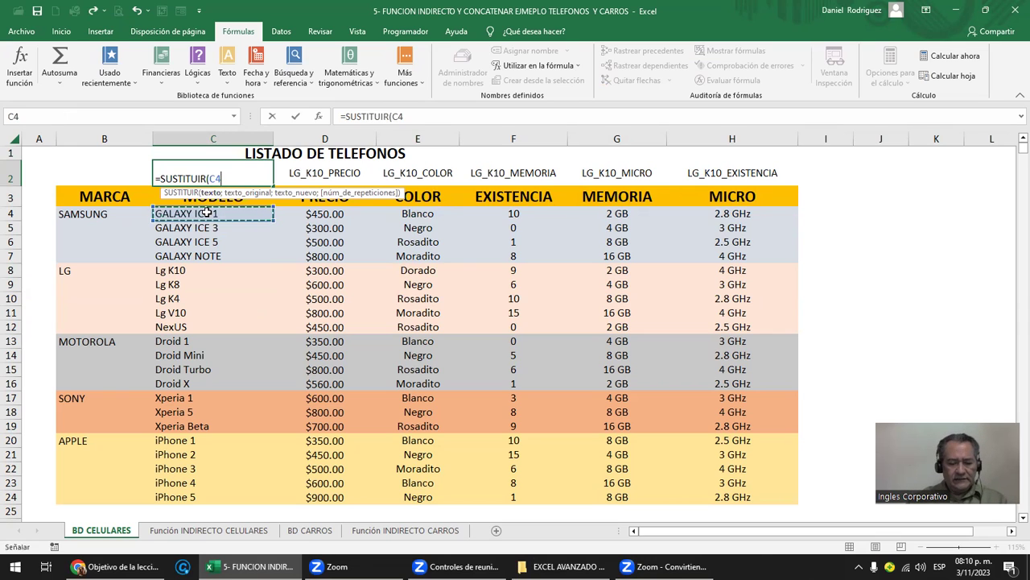
type(";")
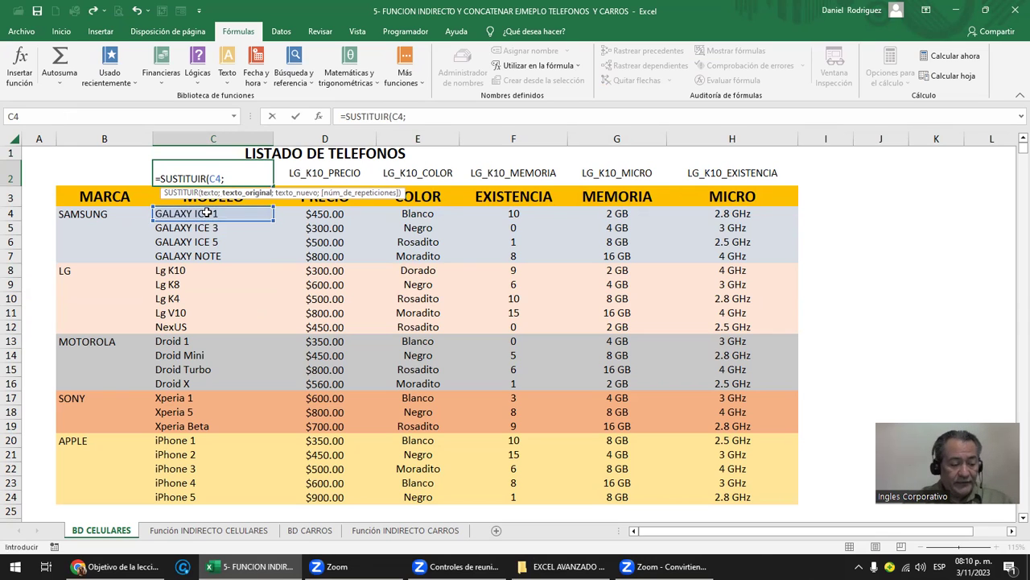
type("\"")
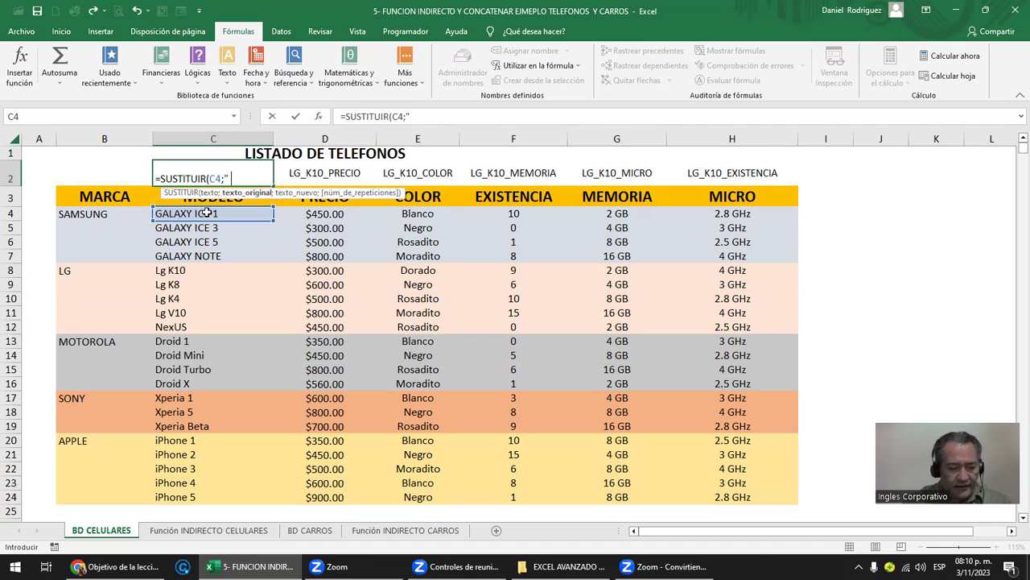
type(" \";\"")
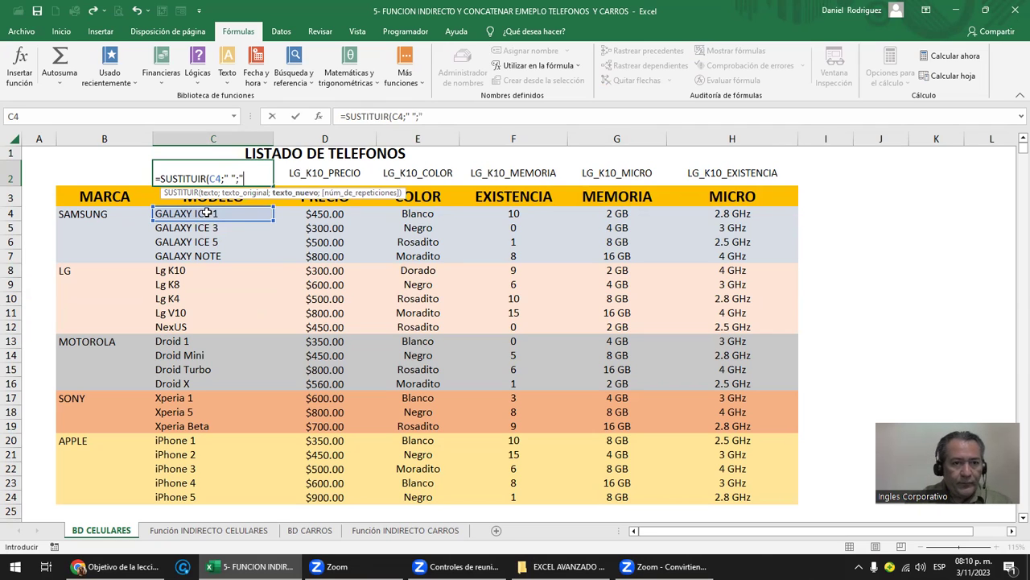
type("_")
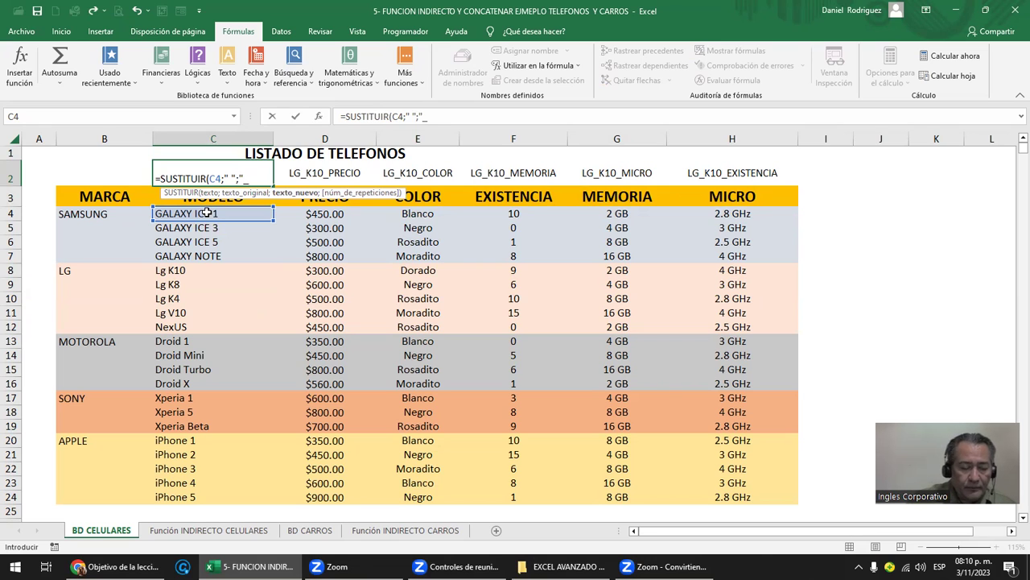
type("\")")
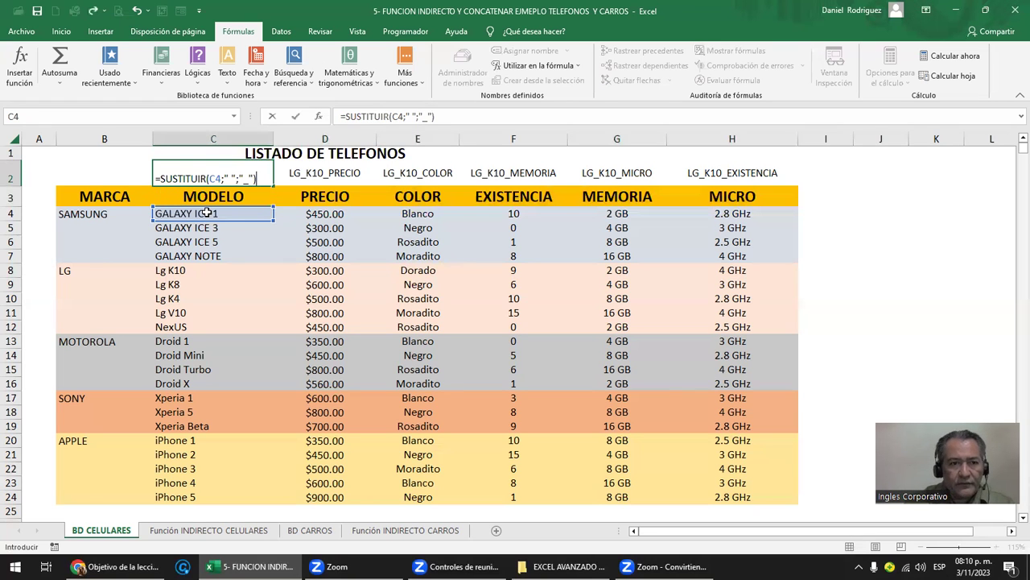
key("Return")
key("Up")
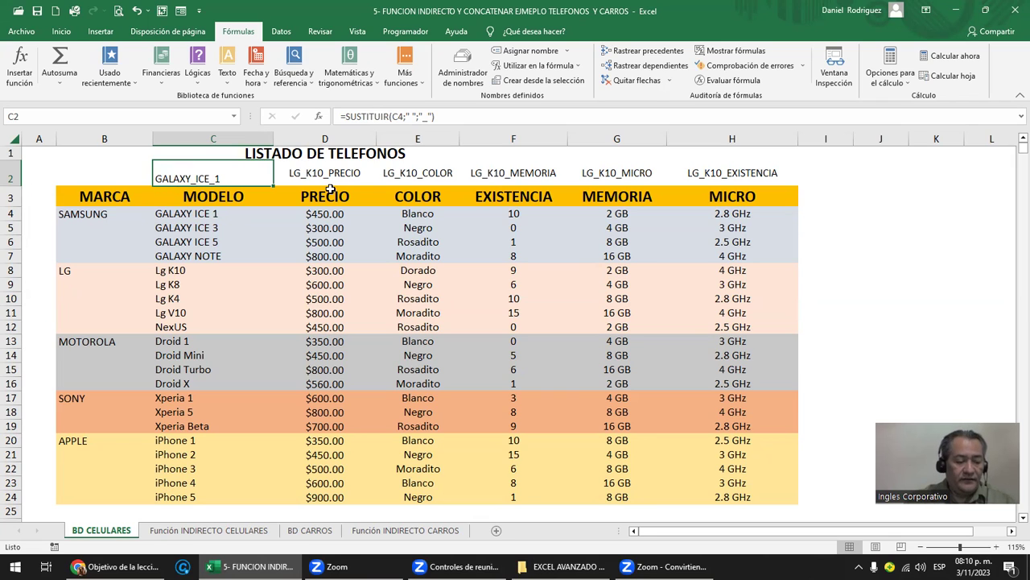
key("F2")
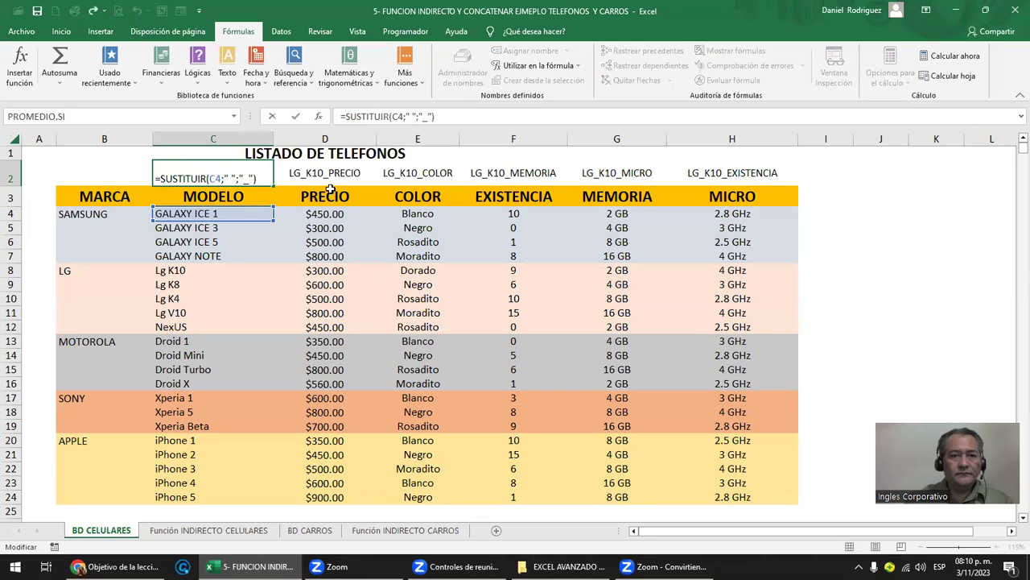
key("Escape")
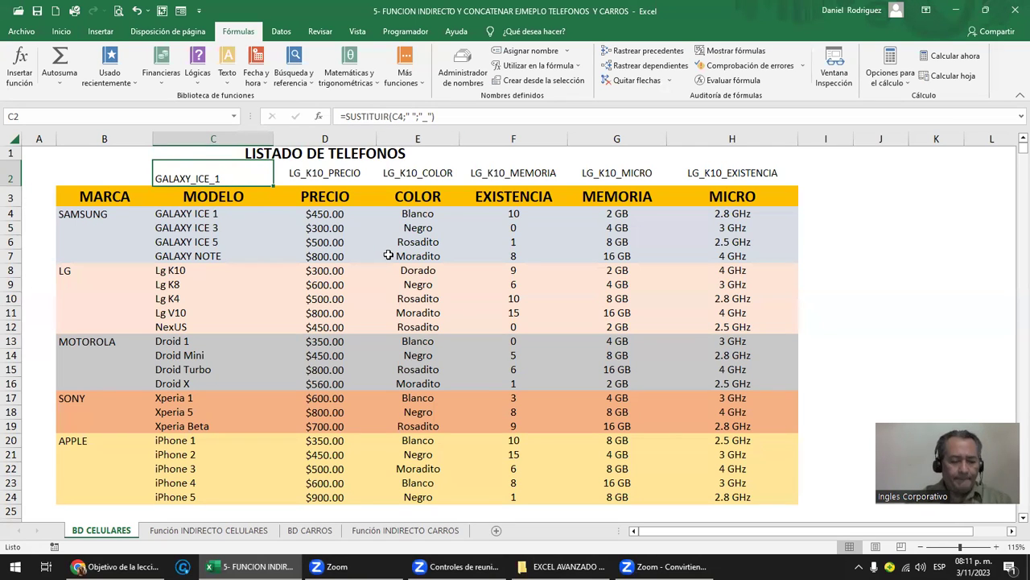
Step: Extend the C2 formula with &"_"&H3 to append the MICRO header, then check H4
key("F2")
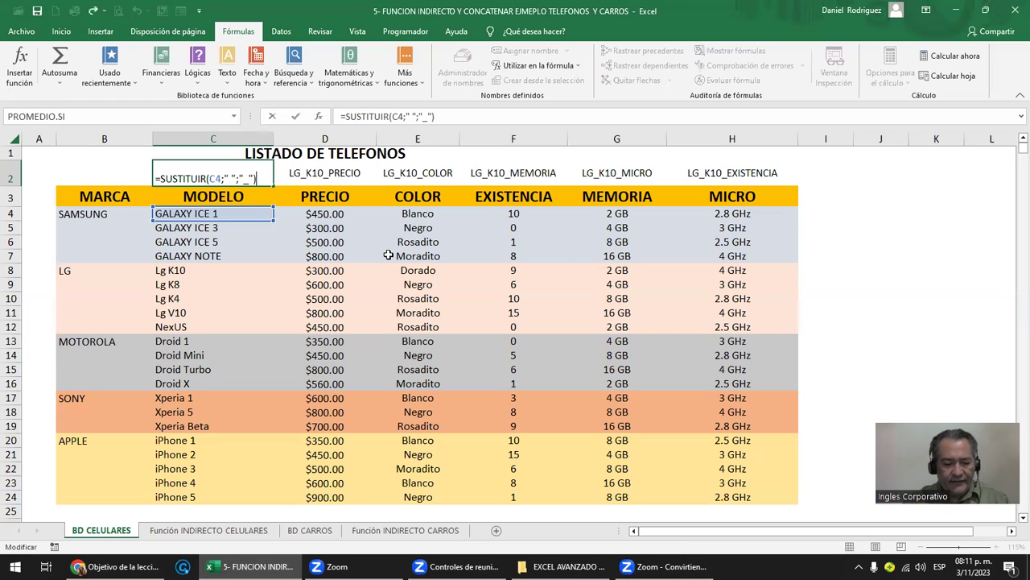
type("&")
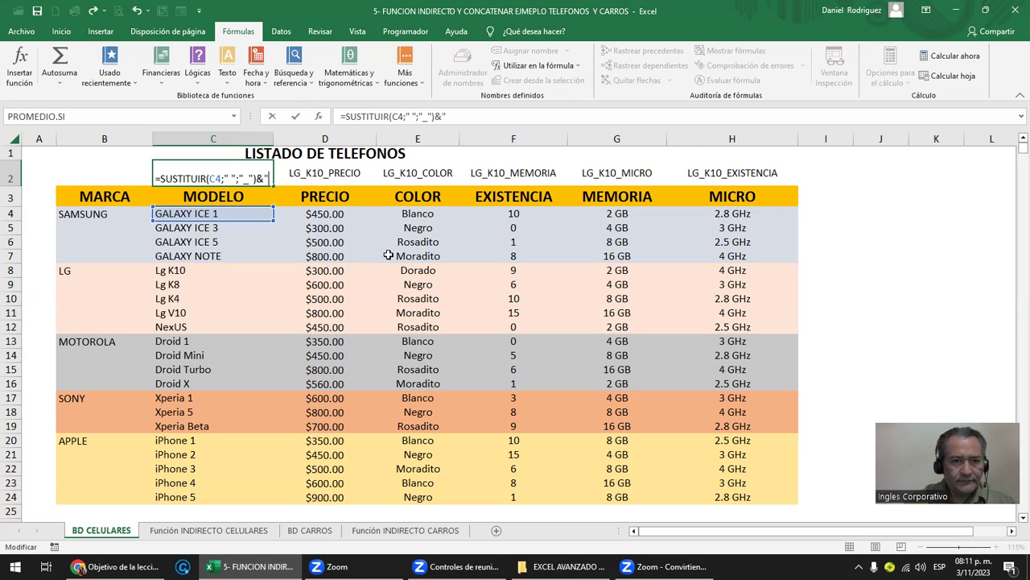
type("\"_")
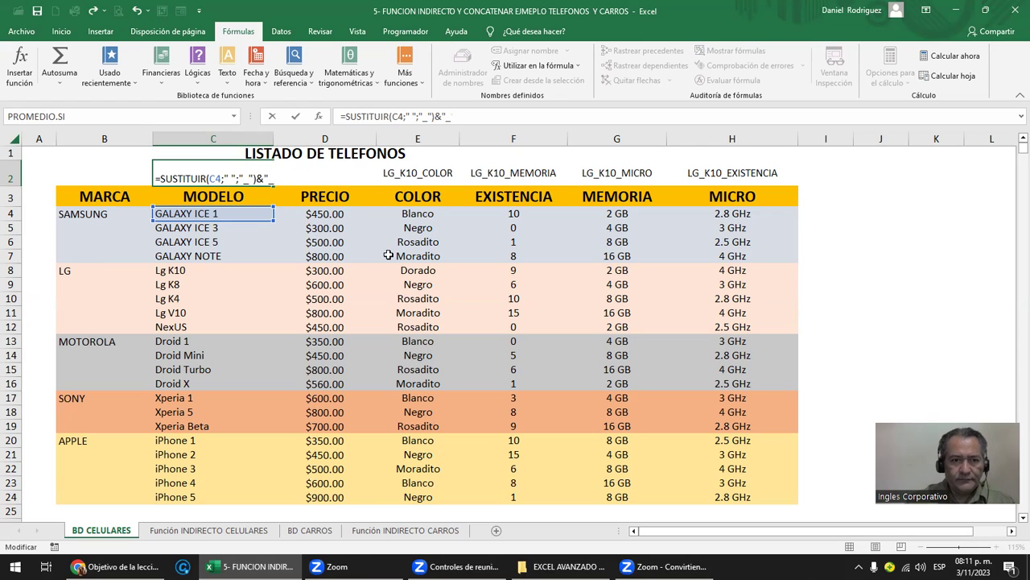
type("\"")
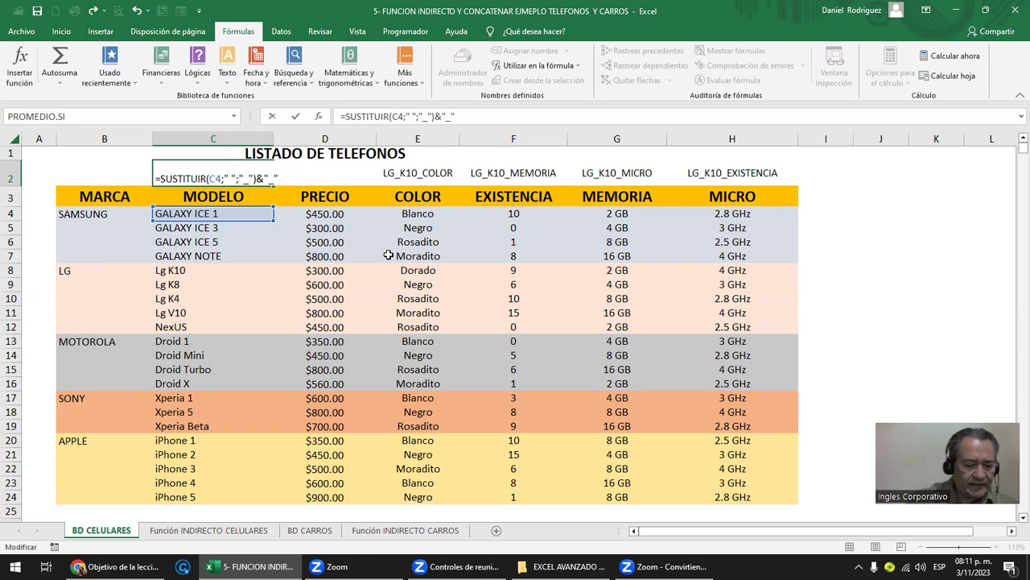
type("&")
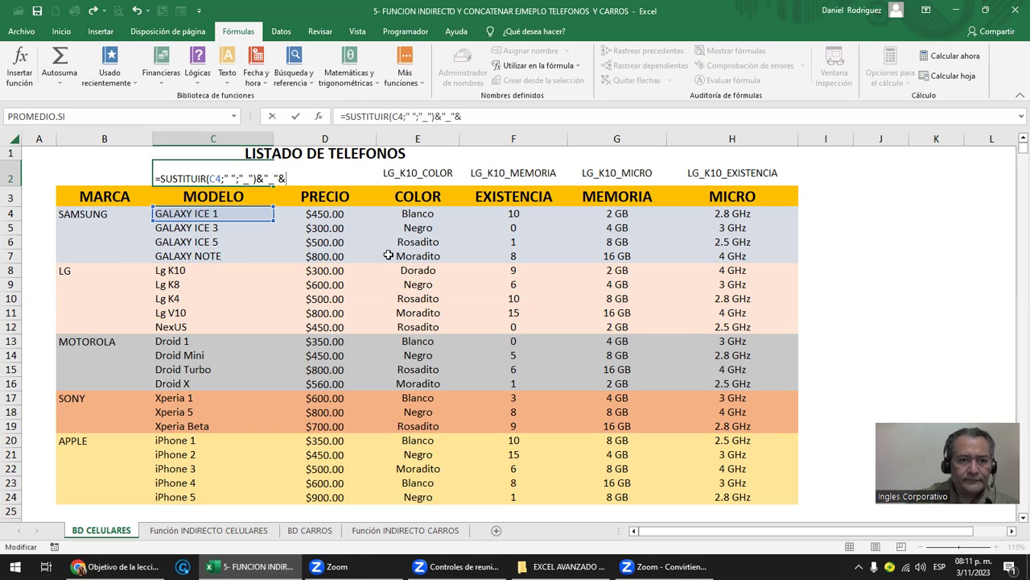
left_click(732, 199)
type(")")
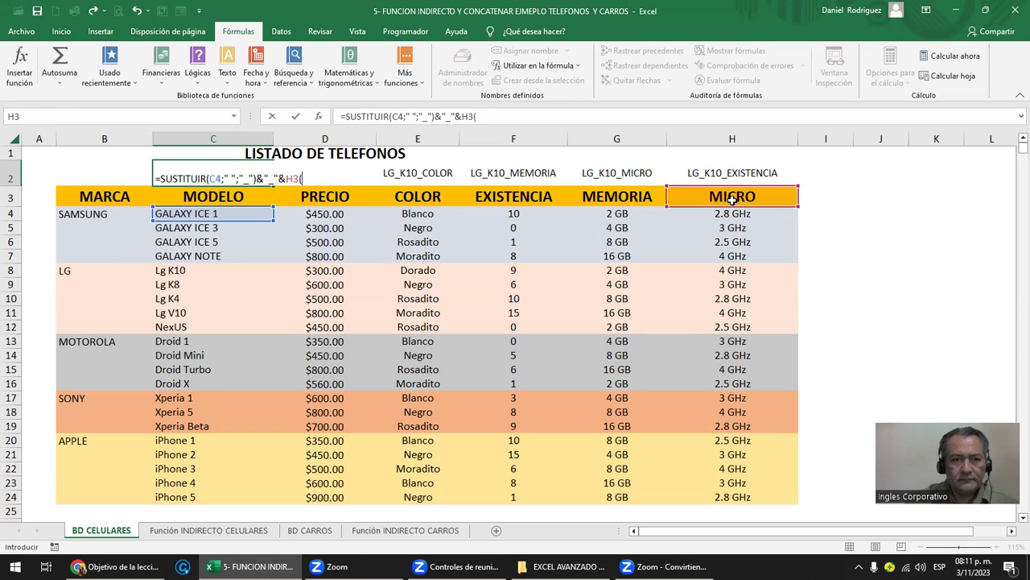
key("Return")
key("Return")
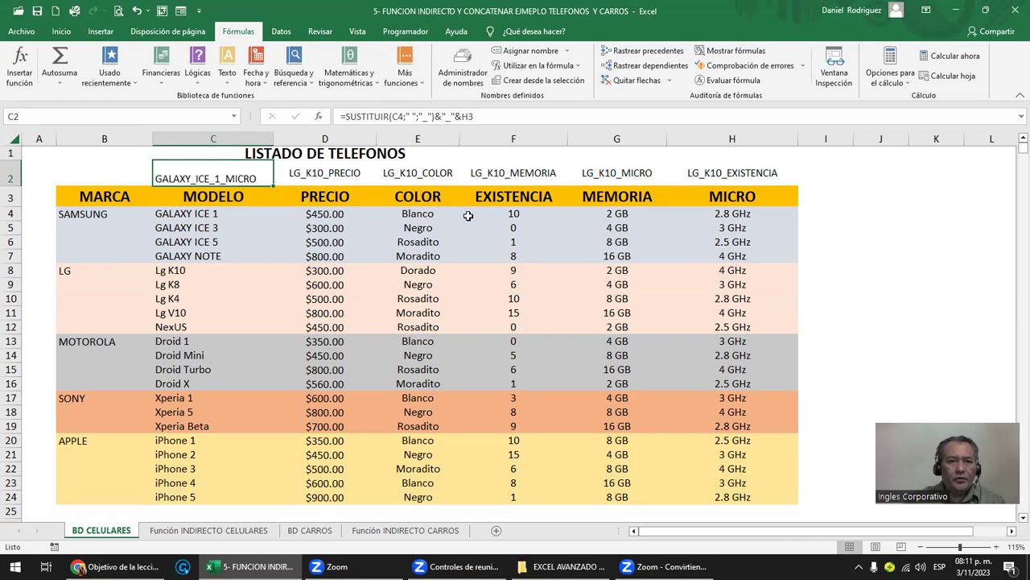
scroll(234, 239, "up", 1, "ctrl")
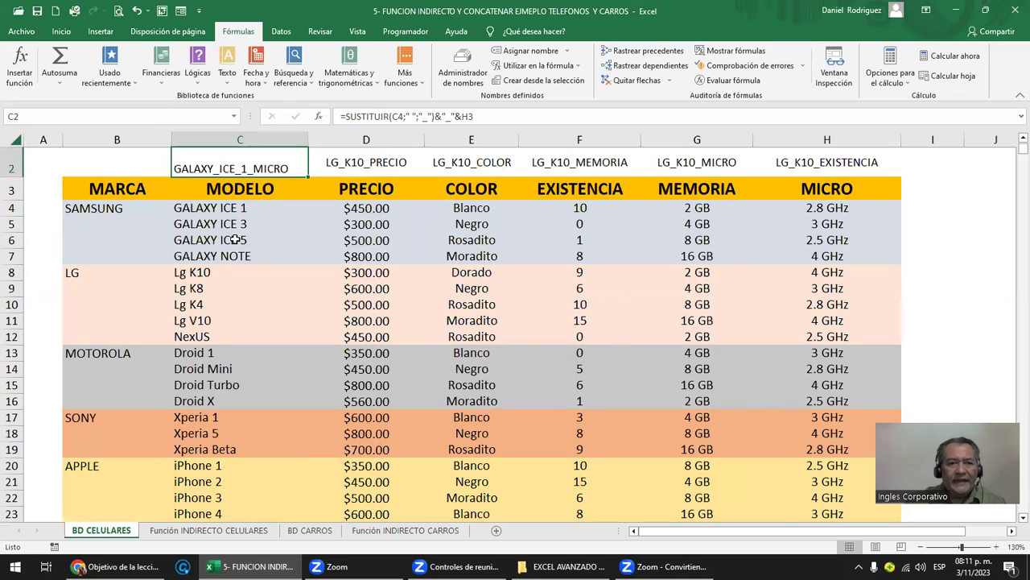
scroll(234, 239, "up", 1, "ctrl")
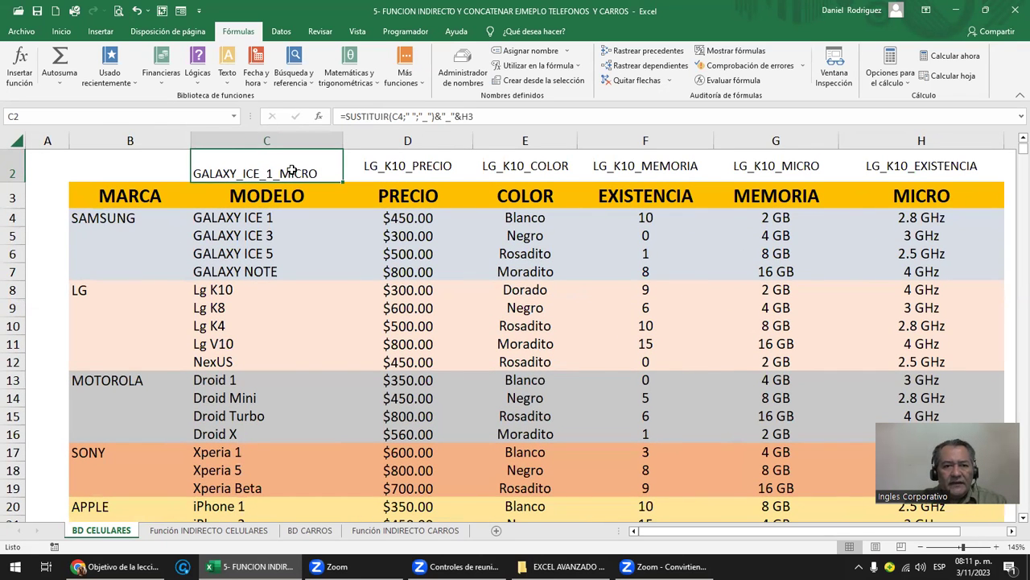
left_click(922, 217)
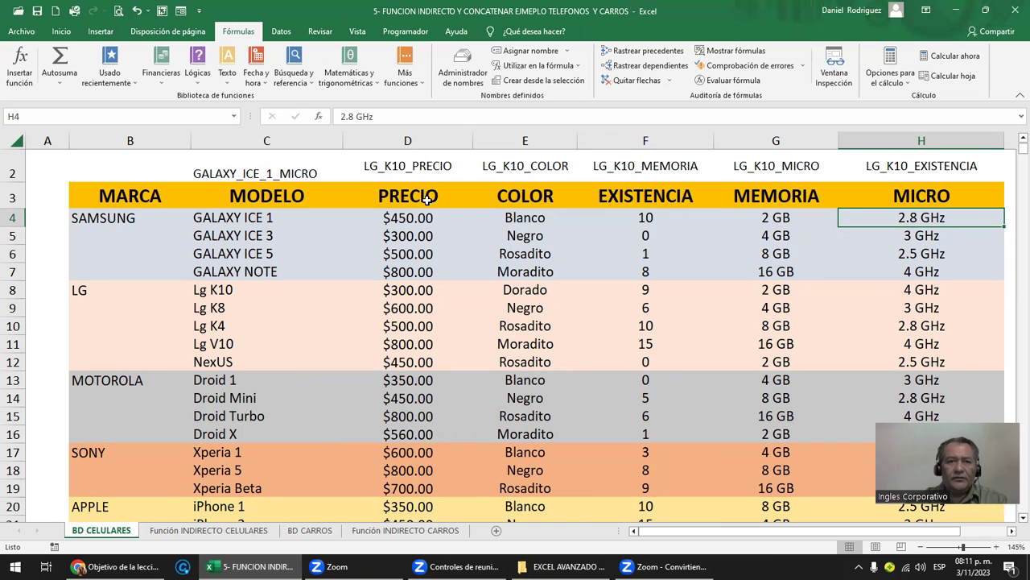
Step: Clear the formula from C2 and go to the Función INDIRECTO CELULARES sheet
left_click(419, 173)
key("Left")
key("Delete")
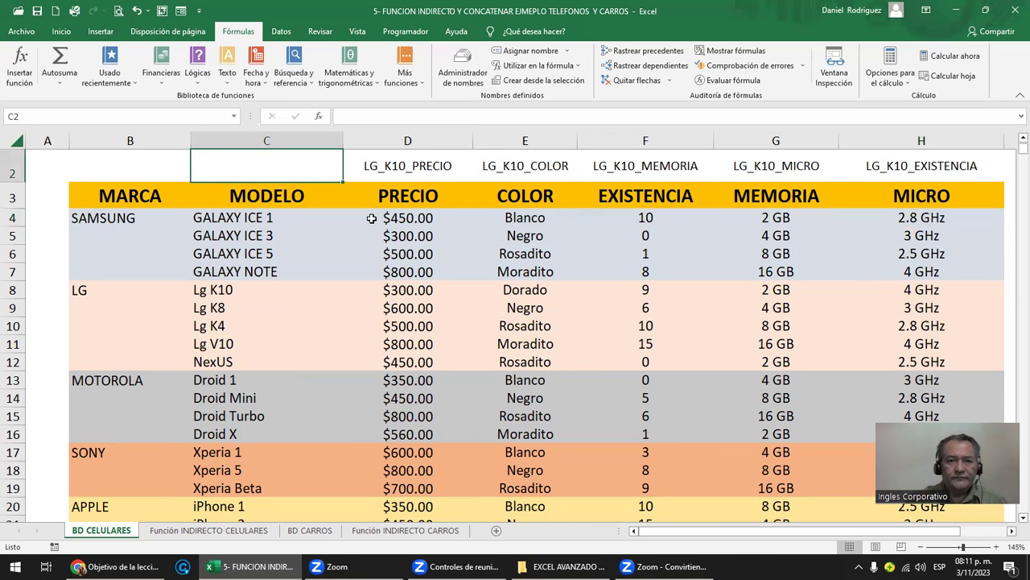
scroll(295, 254, "down", 2)
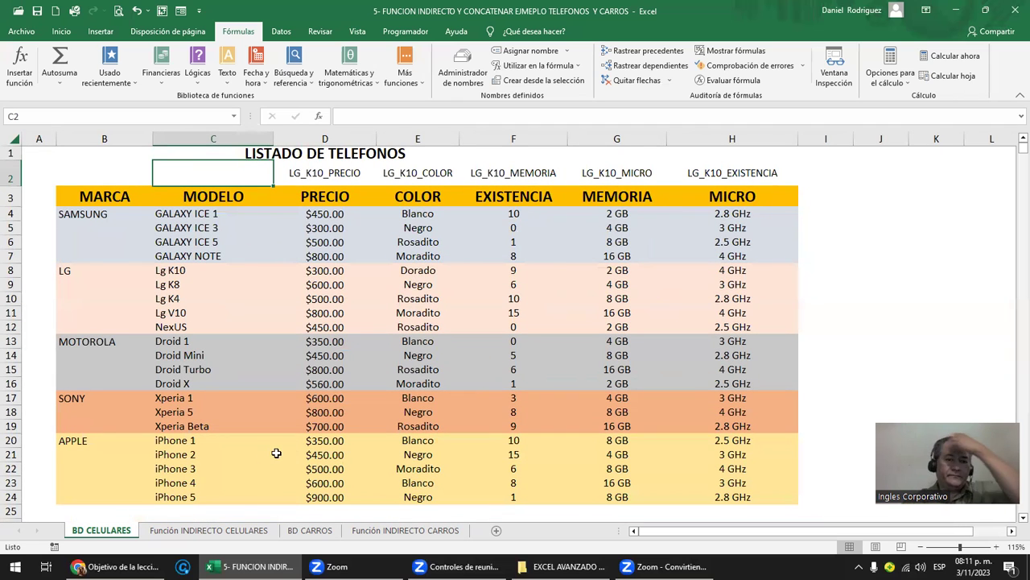
left_click(213, 533)
Step: Inspect the MARCA list (LG, SAMSUNG, SONY) in L8:L10 and bring up D7's context menu
left_click(278, 241)
scroll(329, 243, "down", 2)
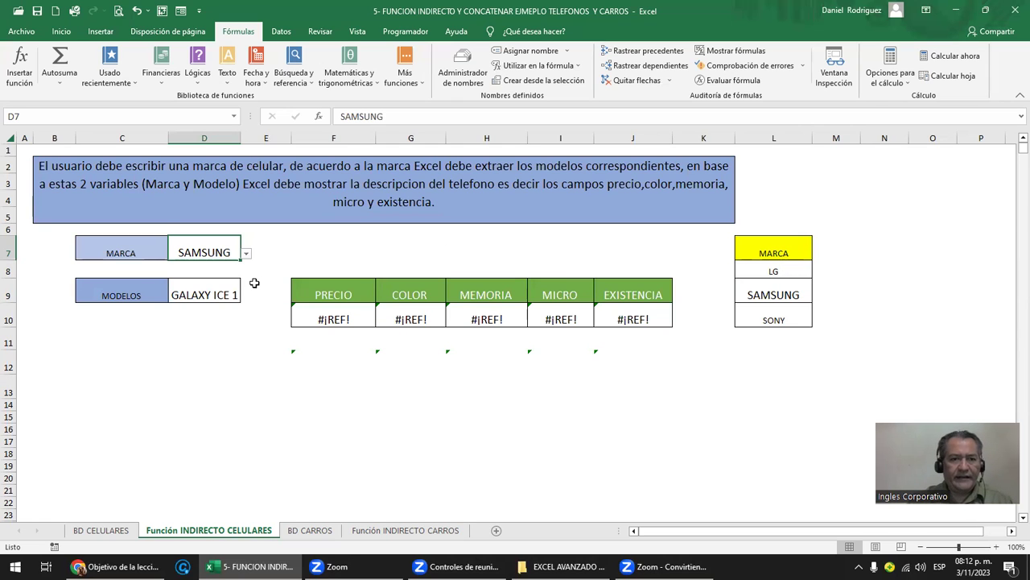
left_click_drag(765, 251, 778, 313)
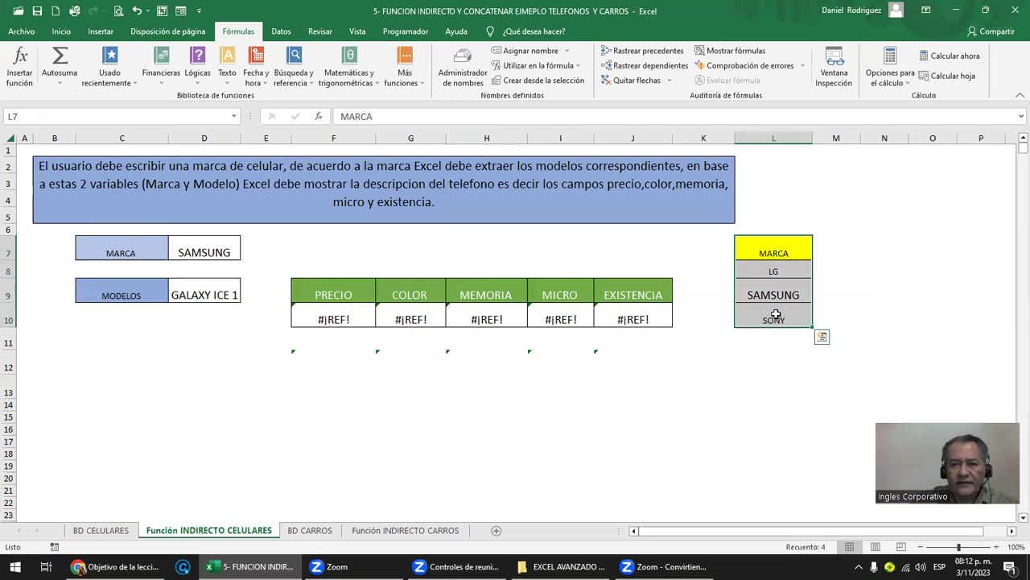
left_click(778, 316)
left_click(211, 256)
left_click_drag(769, 270, 763, 314)
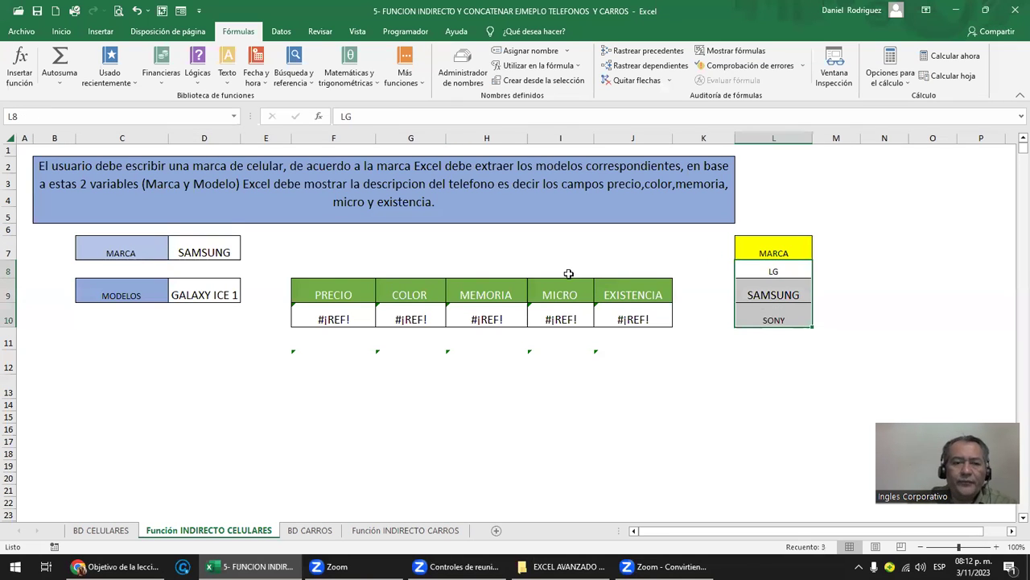
left_click(205, 244)
right_click(208, 249)
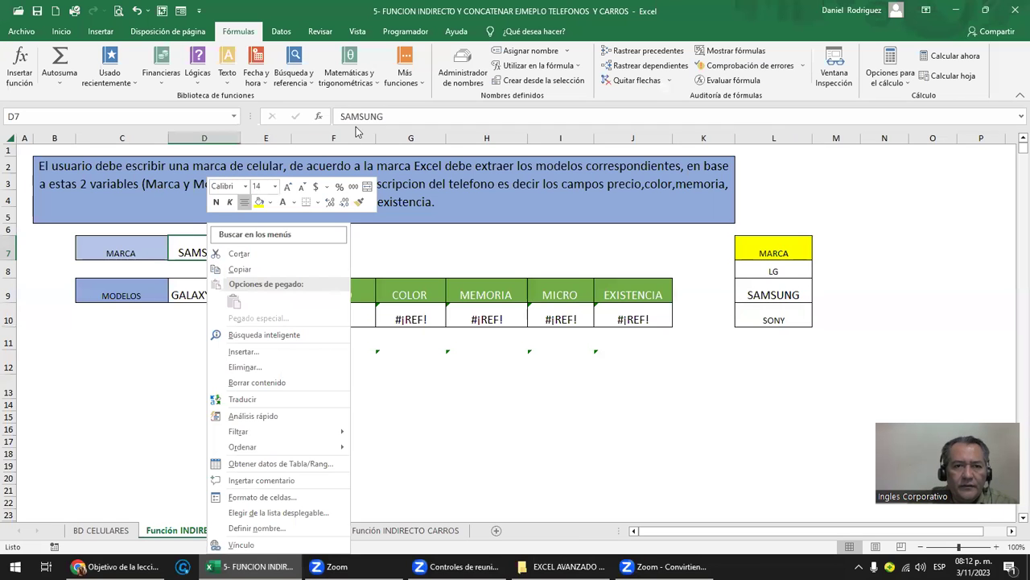
Step: Change D7's data validation list source to =$L$8:$L$11
left_click(282, 32)
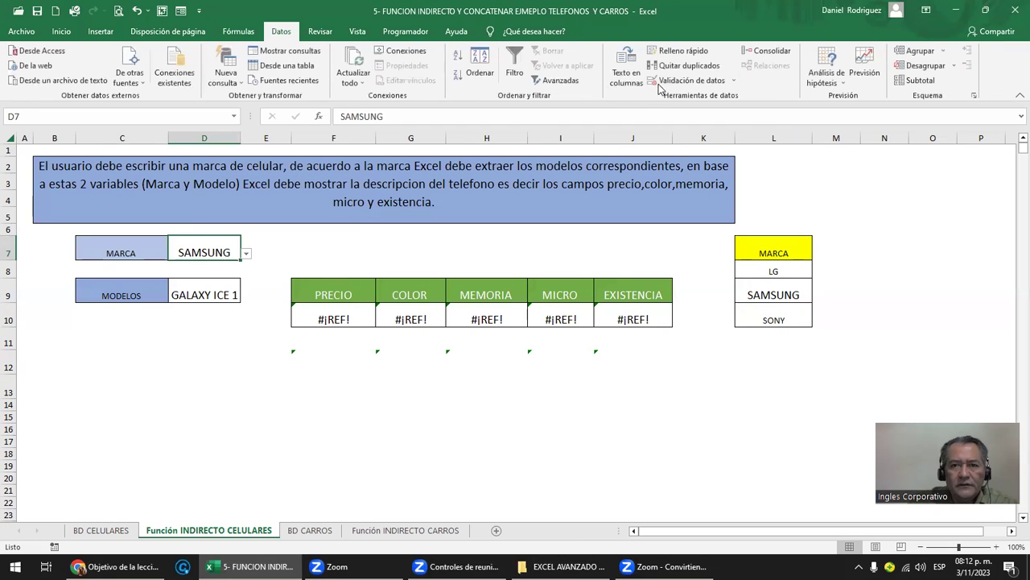
left_click(684, 80)
left_click(523, 347)
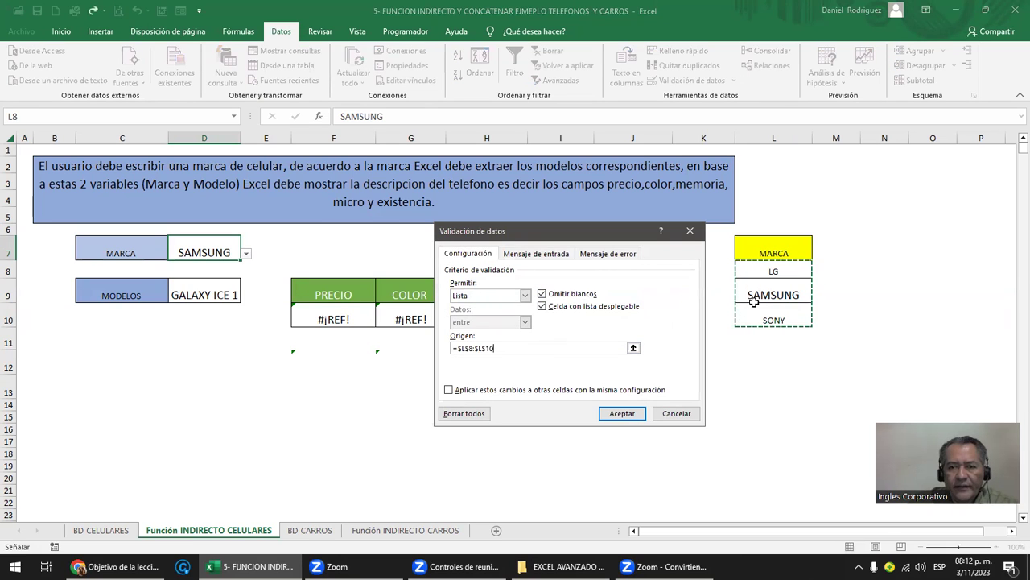
left_click_drag(773, 271, 782, 343)
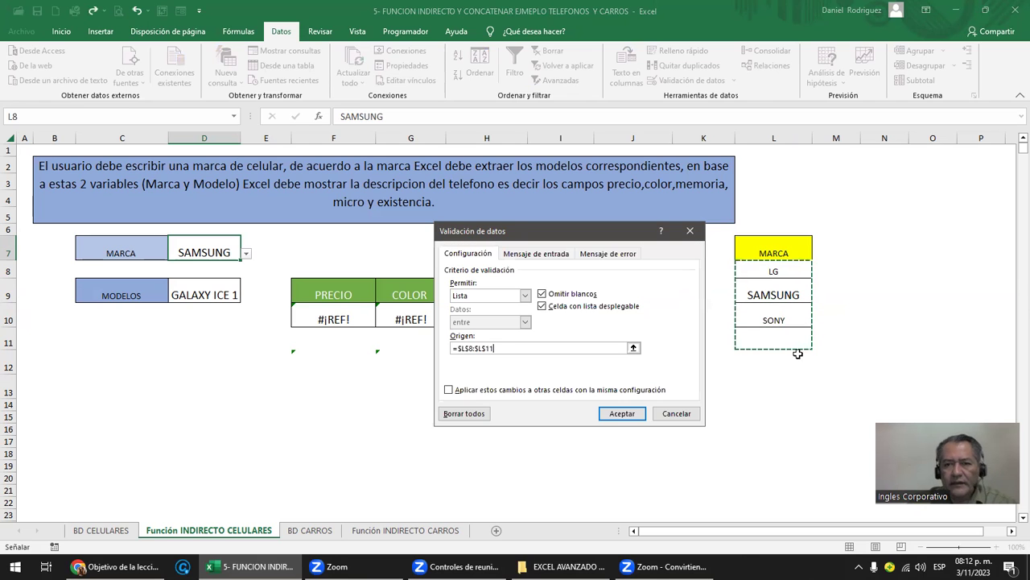
key("Return")
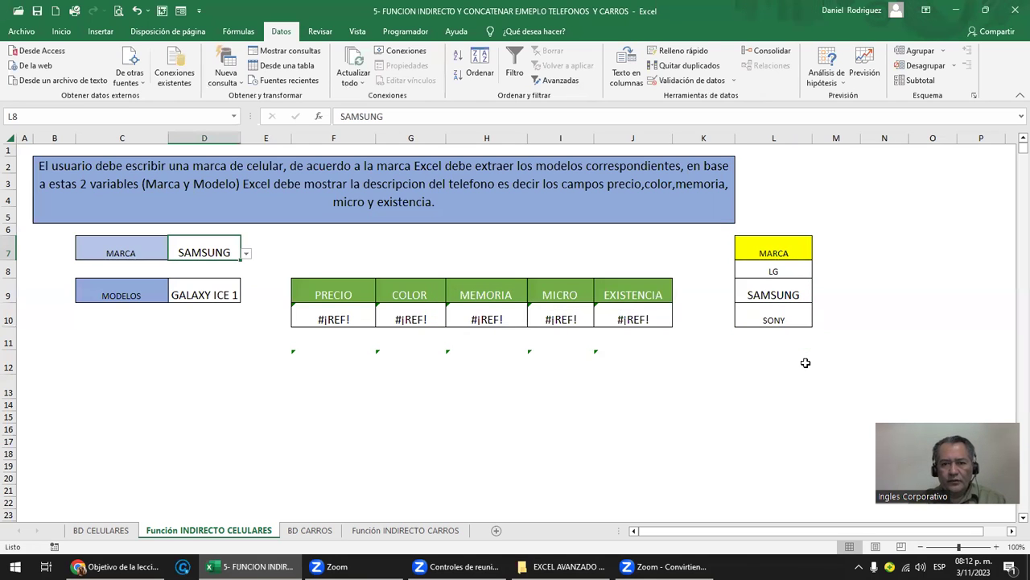
Step: Copy SONY into L11 and overwrite it with MOTOROLA as the fourth brand
left_click(800, 319)
key("ctrl+c")
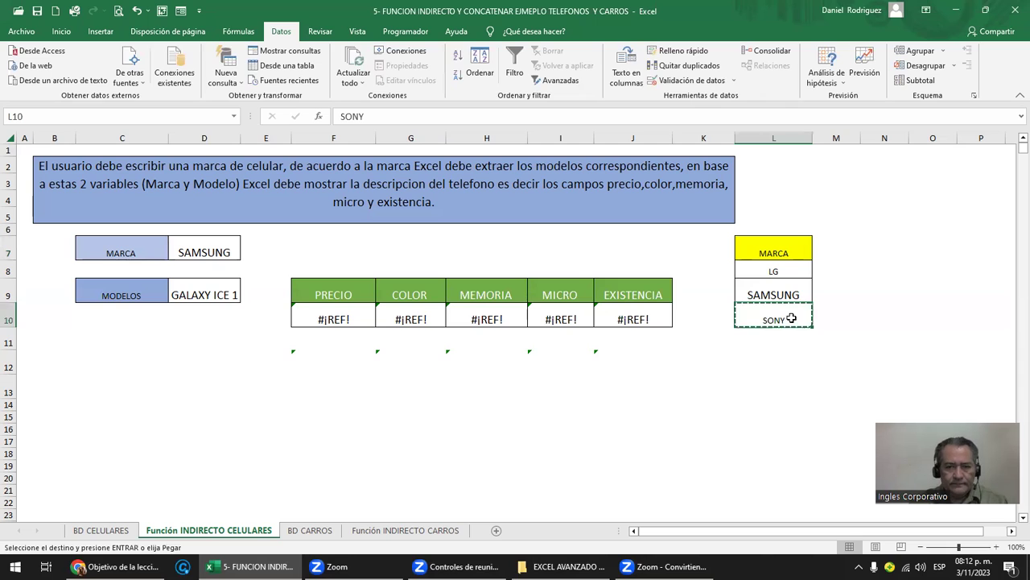
key("Down")
key("Return")
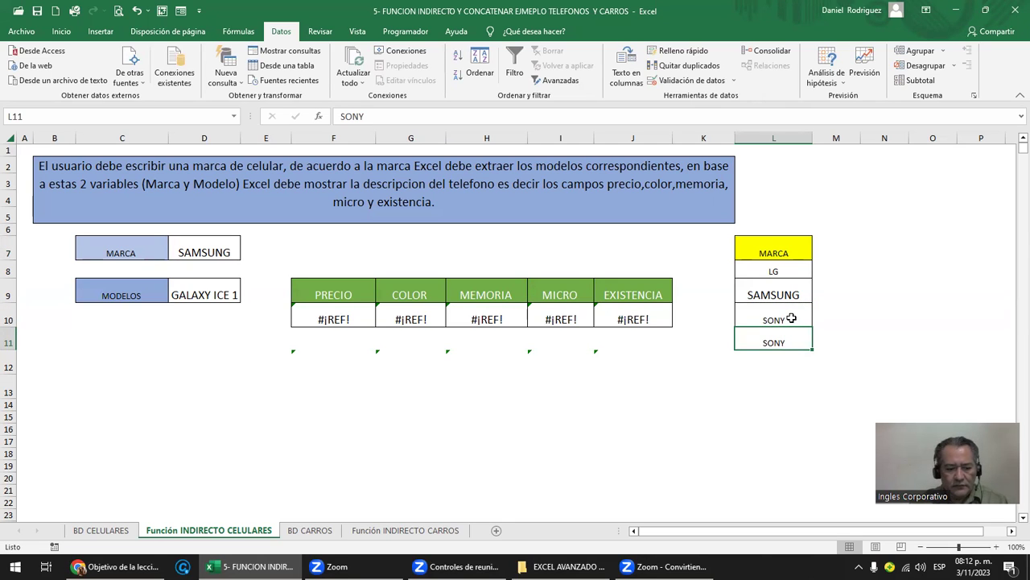
type("MOT")
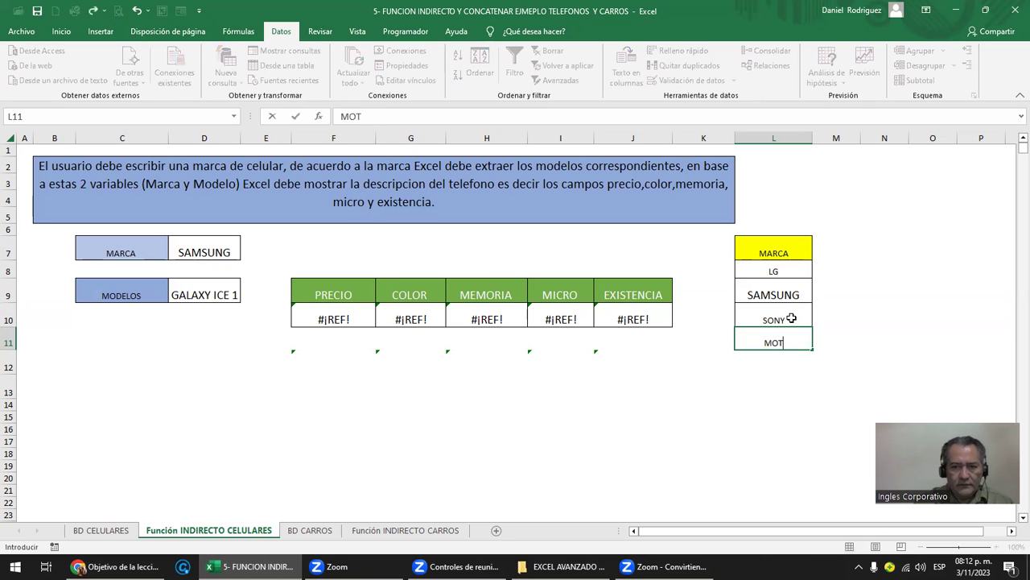
type("OROLA")
key("Return")
left_click_drag(782, 264, 794, 345)
left_click(233, 254)
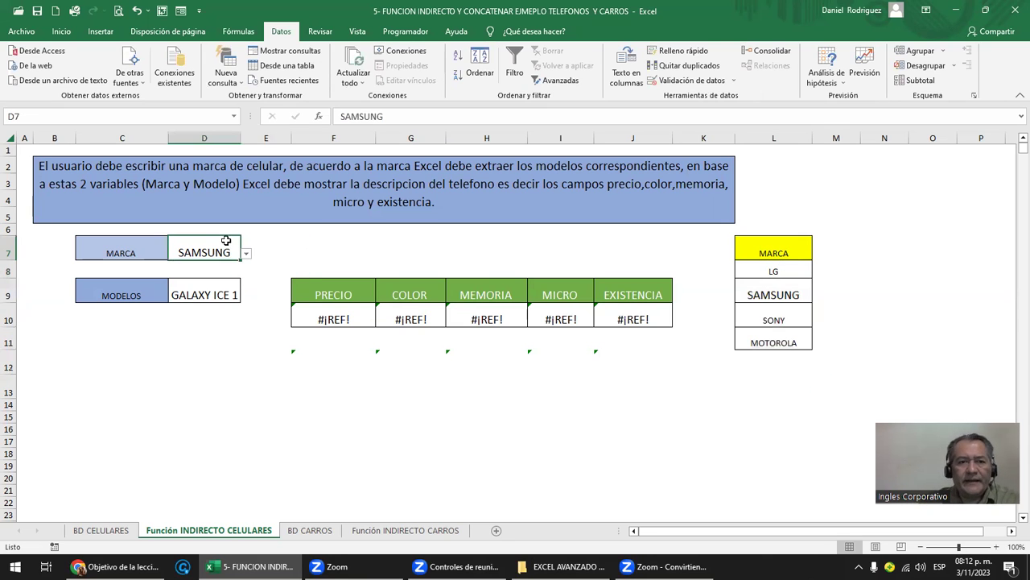
Step: Choose LG in the D7 brand dropdown and clear GALAXY ICE 1 from D9
left_click(246, 254)
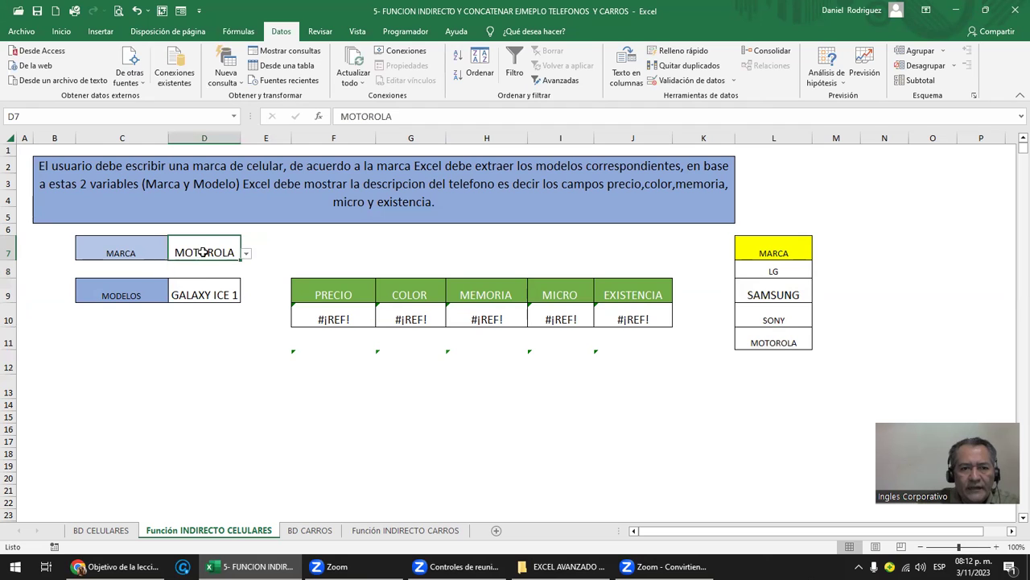
left_click(245, 254)
left_click(202, 265)
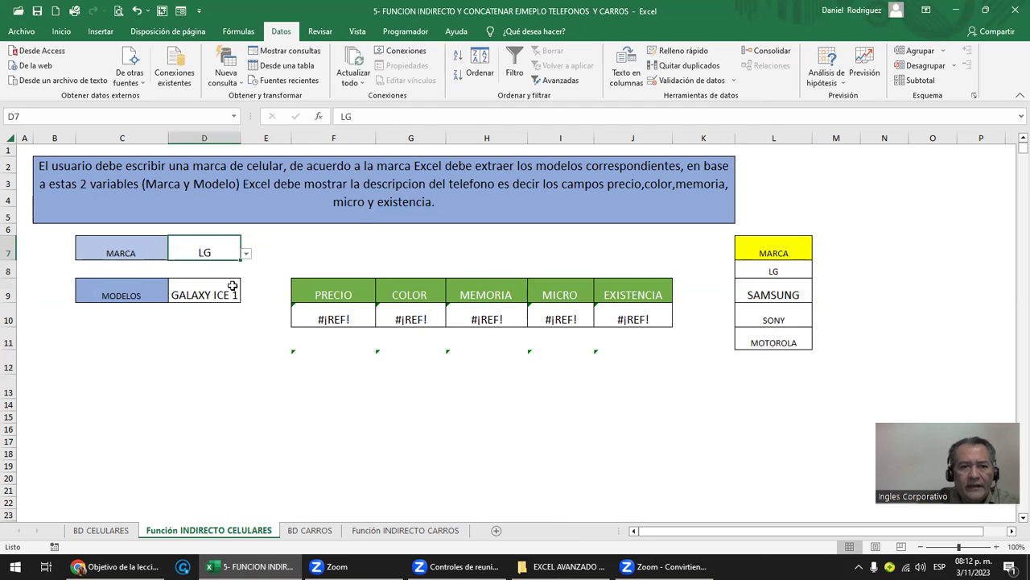
left_click(181, 298)
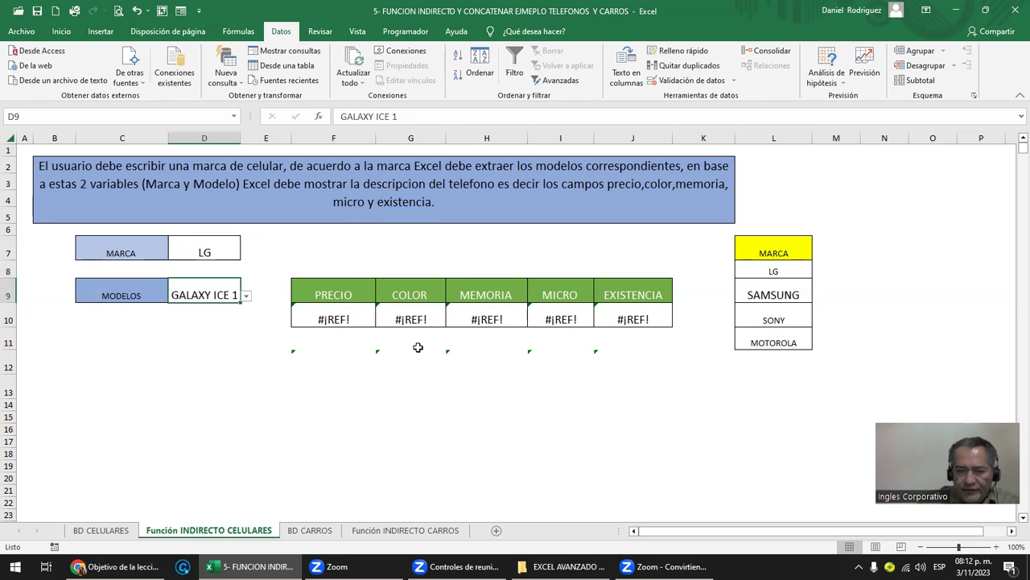
key("Delete")
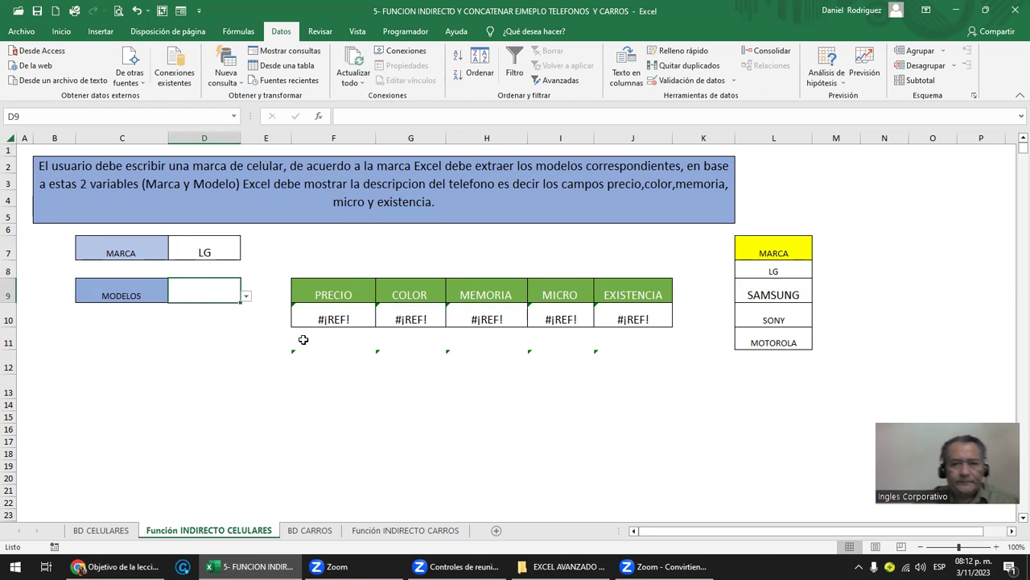
scroll(289, 430, "up", 1)
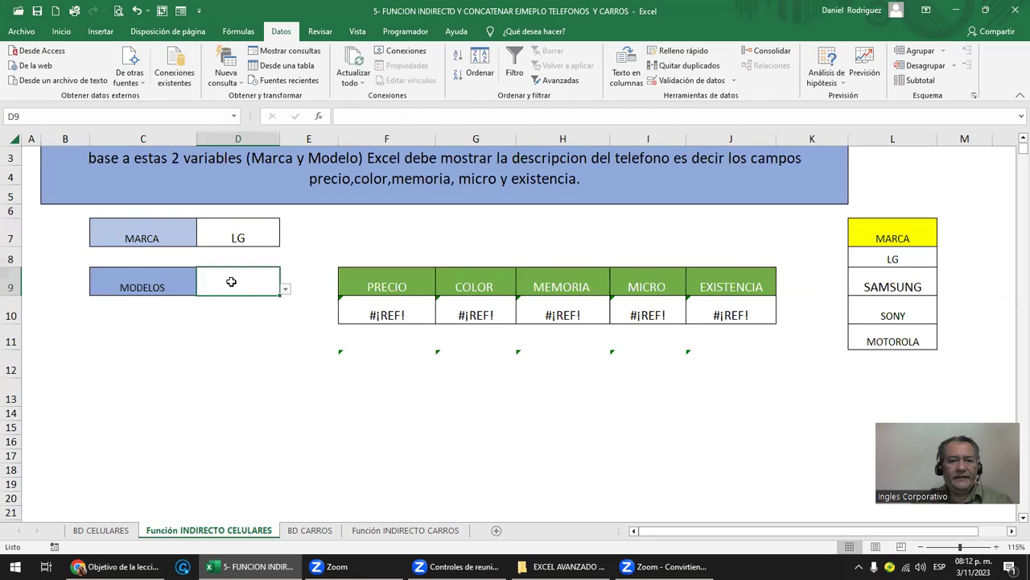
left_click(238, 236)
Step: Clear all existing data validation rules from model cell D9
left_click(222, 288)
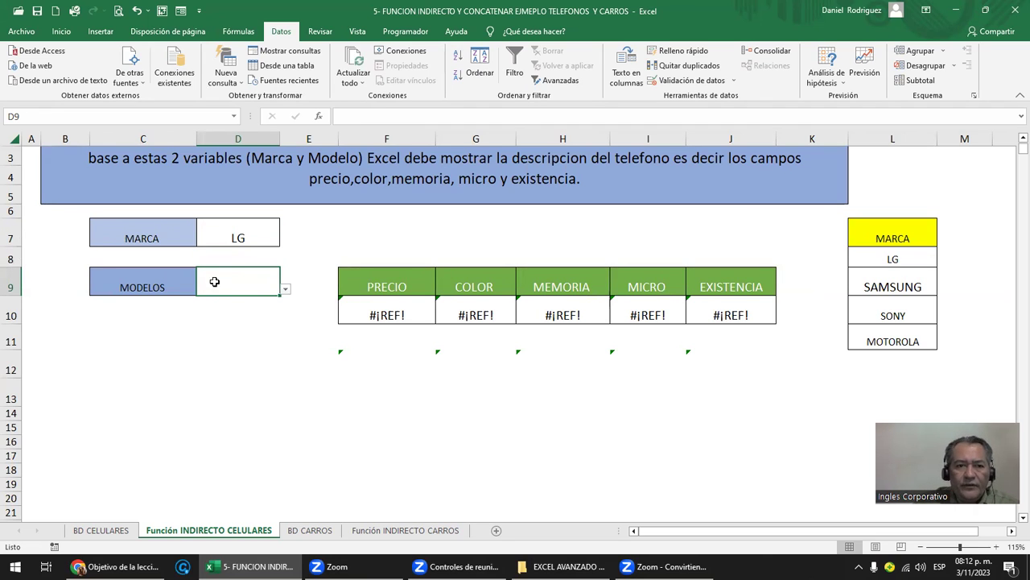
left_click(683, 80)
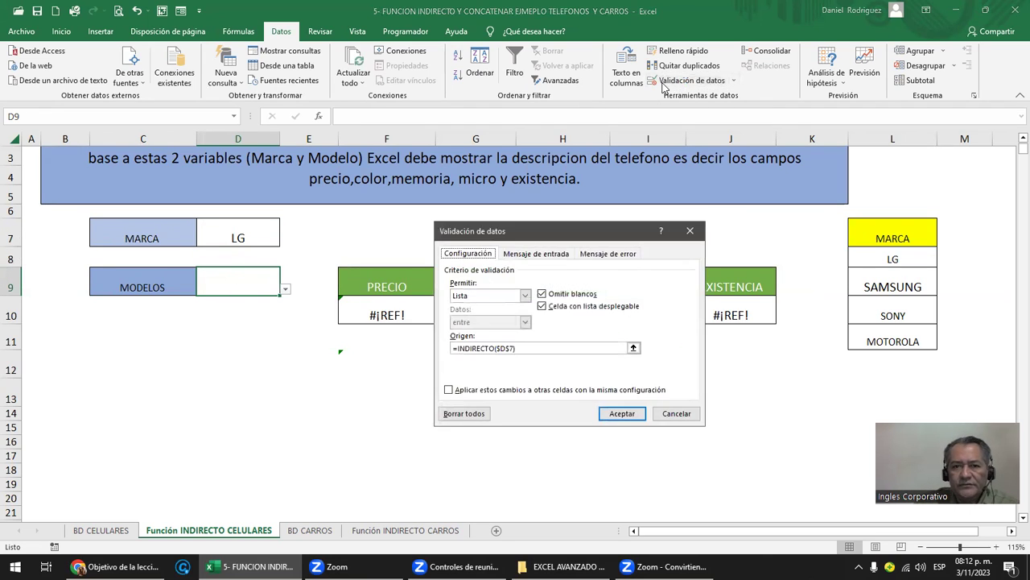
left_click(526, 348)
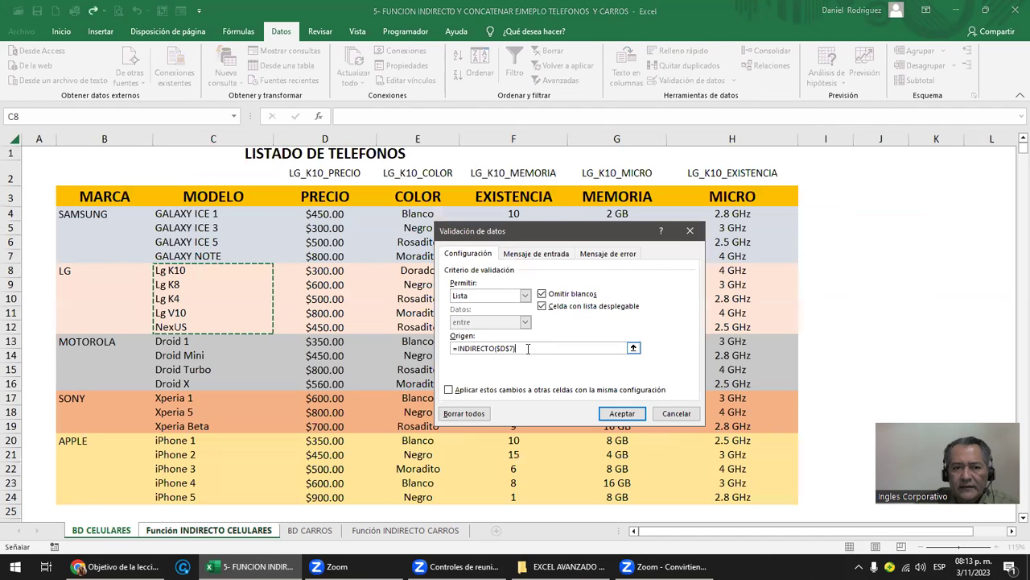
left_click_drag(440, 348, 515, 348)
key("BackSpace")
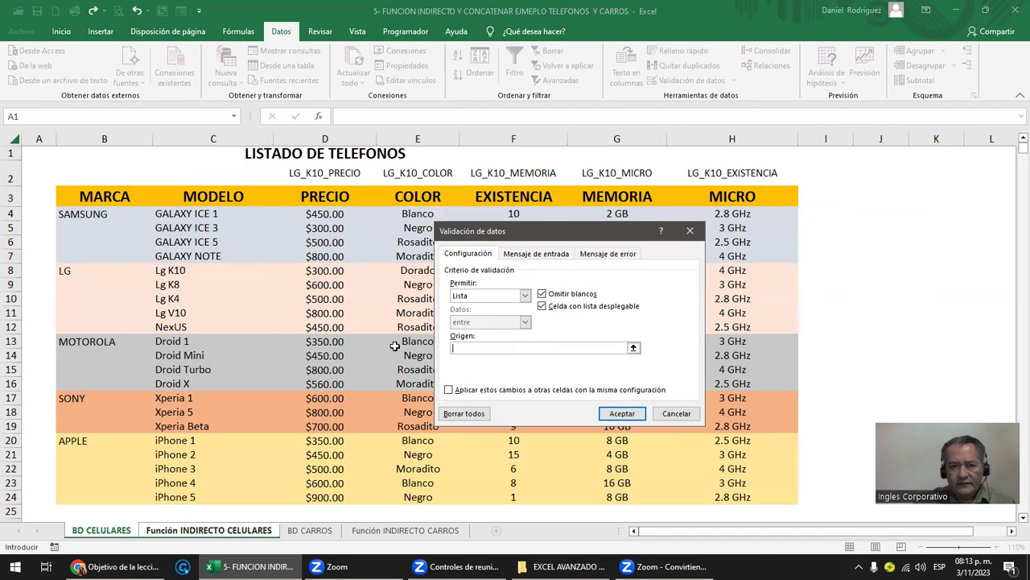
left_click(464, 413)
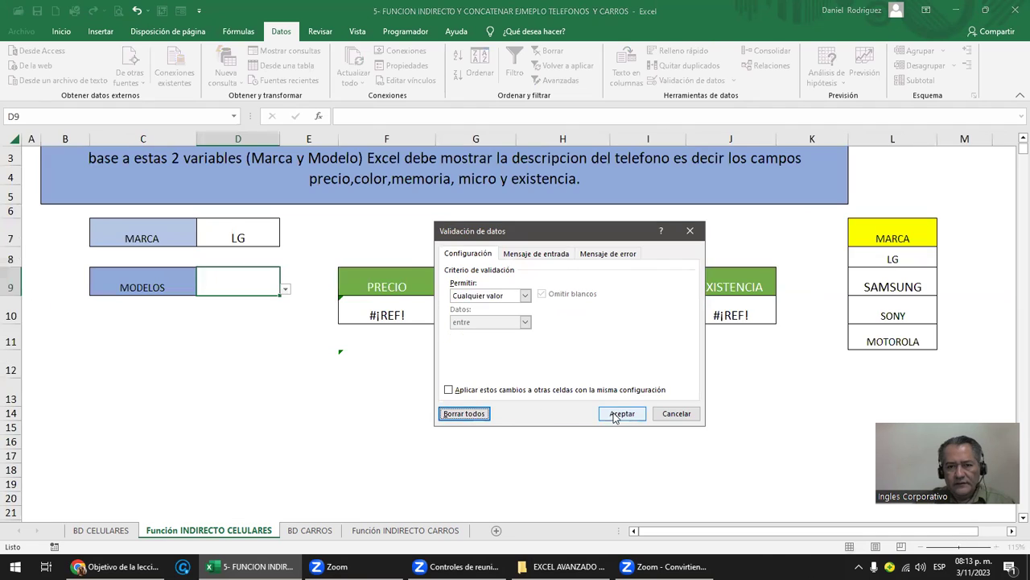
left_click(622, 413)
left_click(241, 339)
Step: Give D9 a List validation with source =INDIRECTO($D$7)
left_click(257, 283)
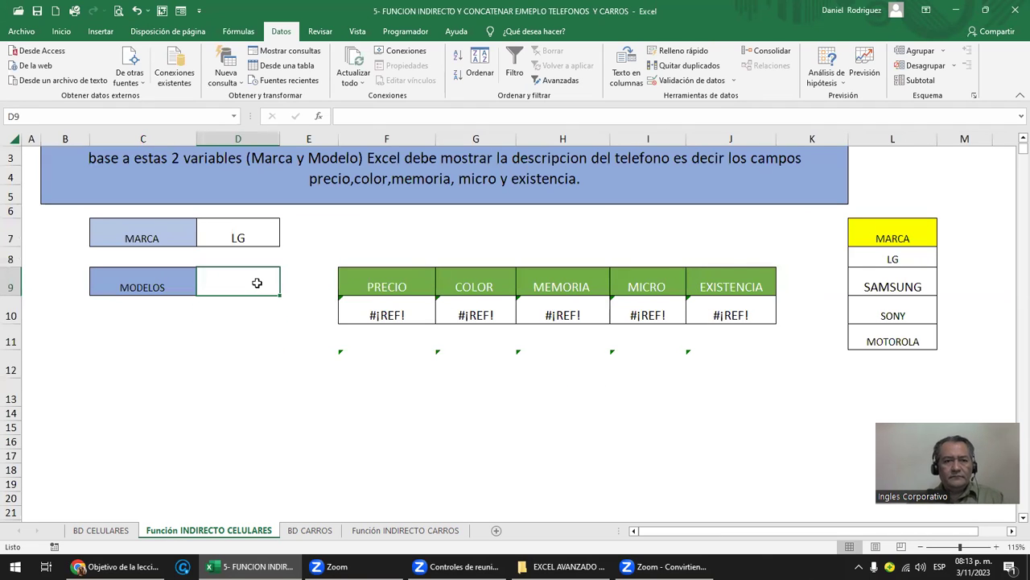
left_click(679, 81)
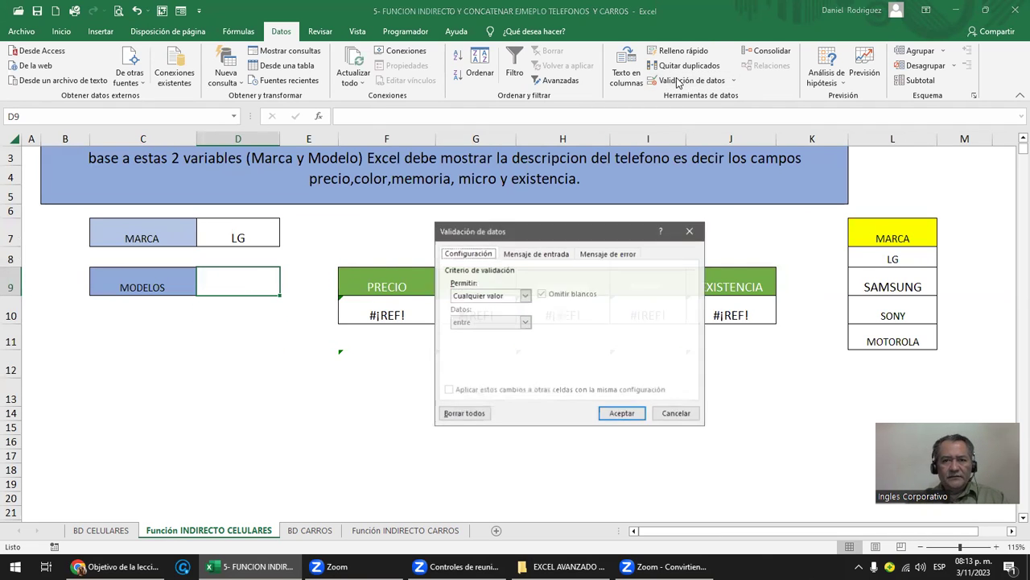
left_click(525, 296)
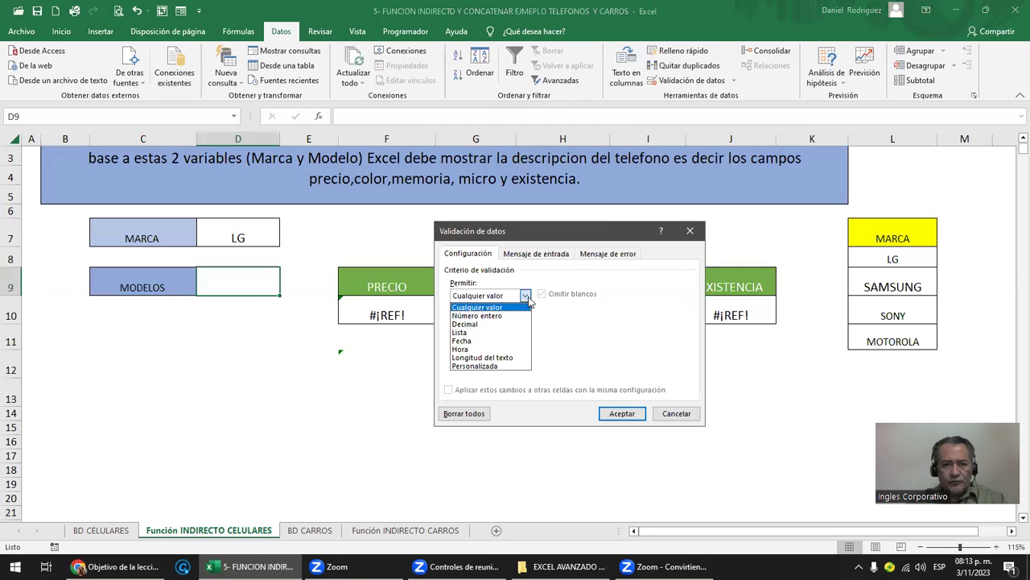
left_click(486, 337)
left_click(467, 347)
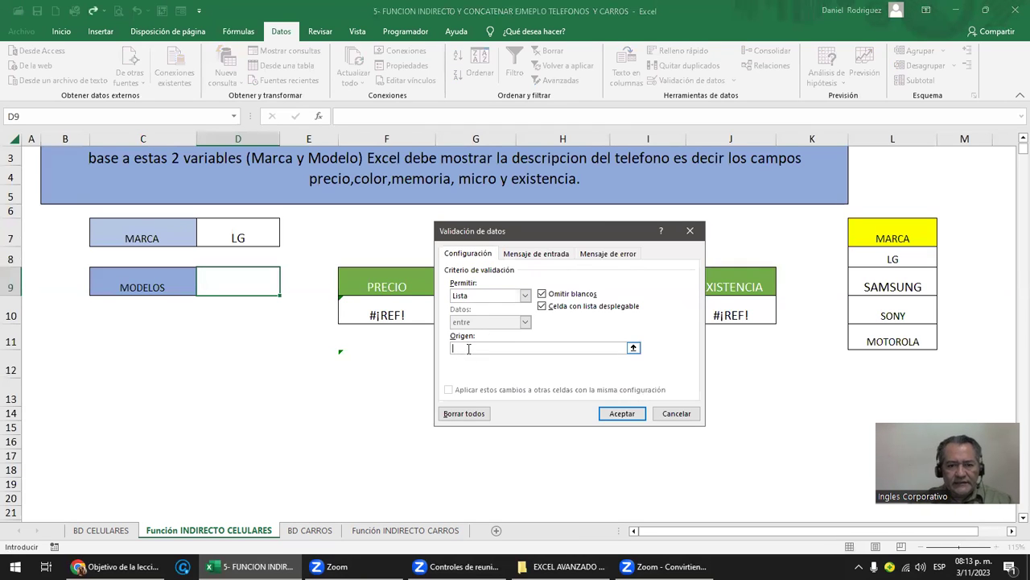
type("=INDIRES")
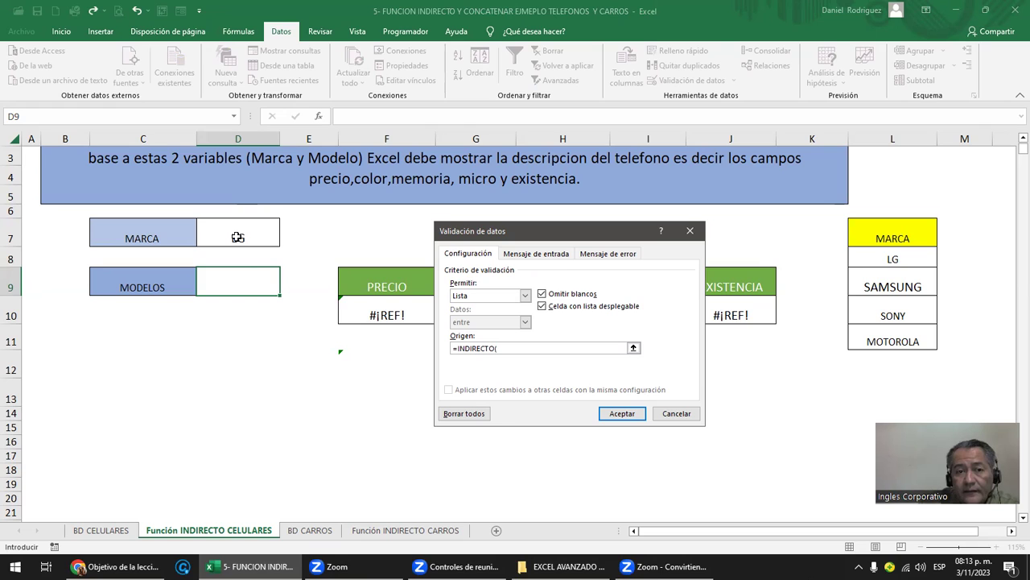
left_click(237, 236)
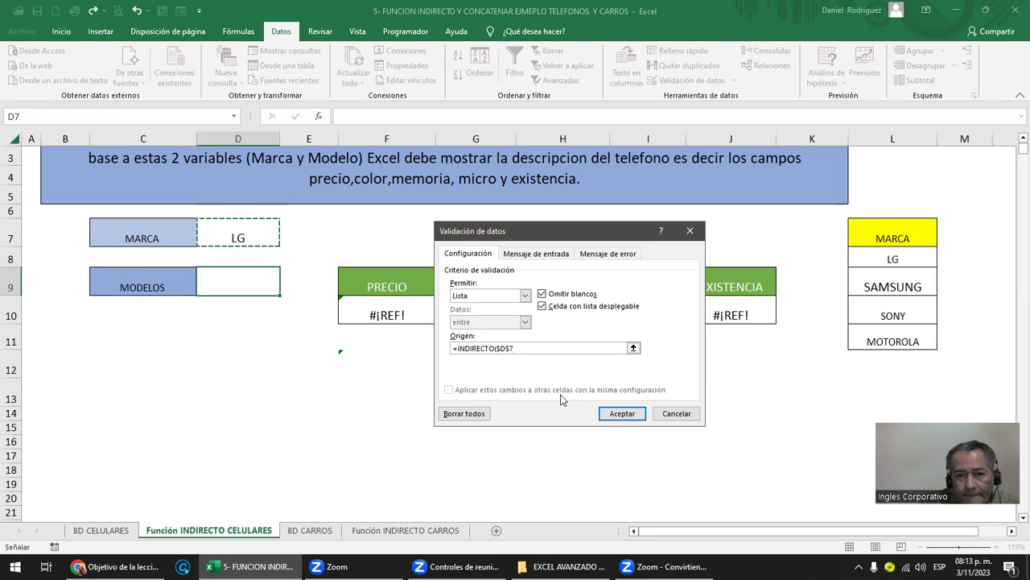
type(")")
key("Return")
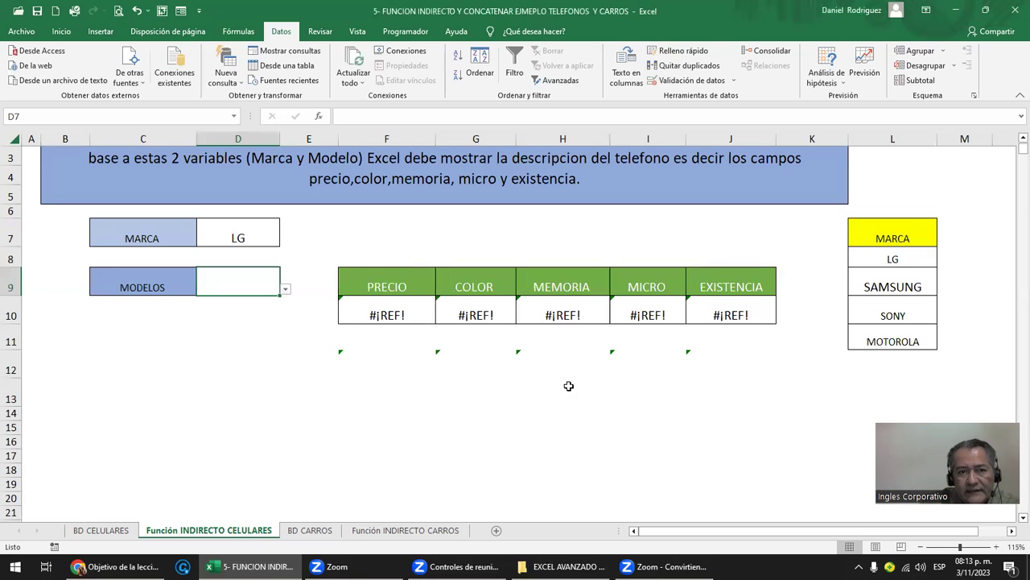
Step: Choose Lg V10 from the LG model dropdown in D9
left_click(238, 228)
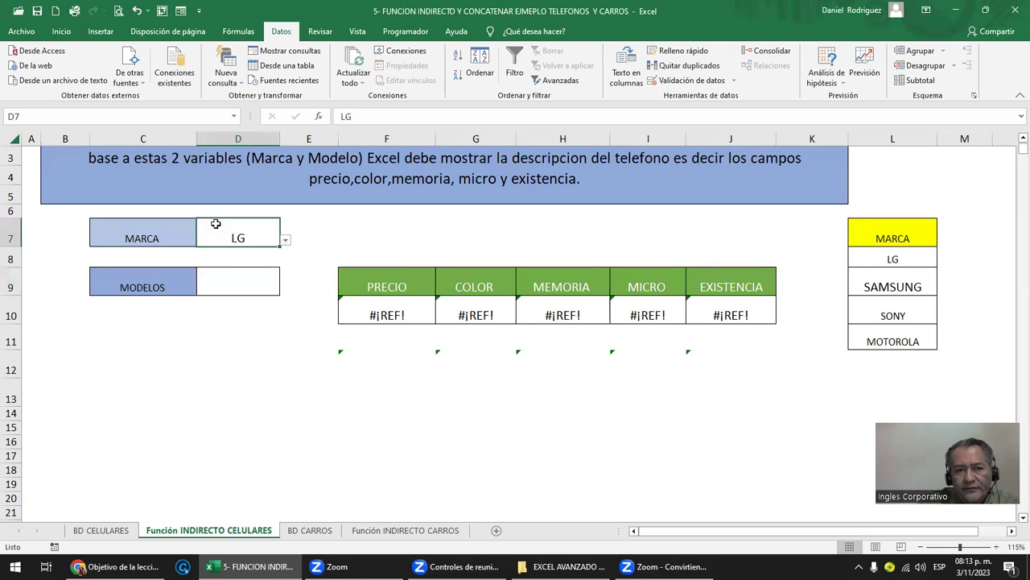
left_click(242, 282)
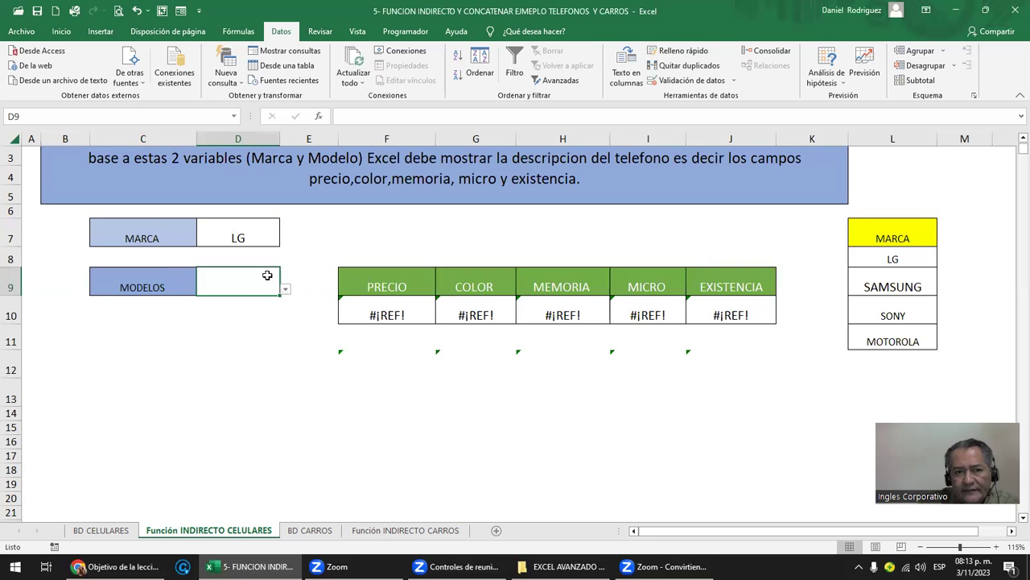
left_click(285, 291)
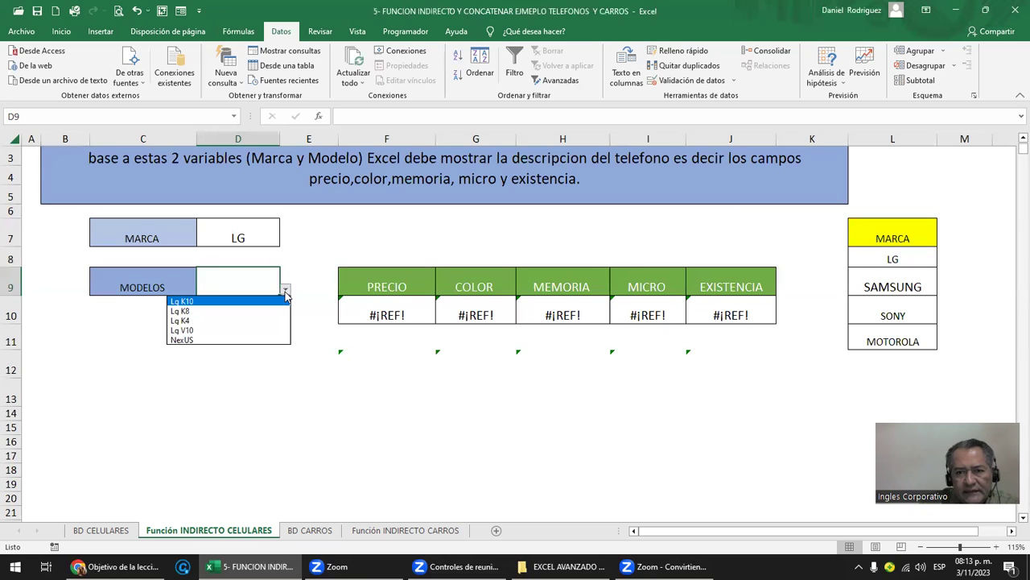
left_click(186, 332)
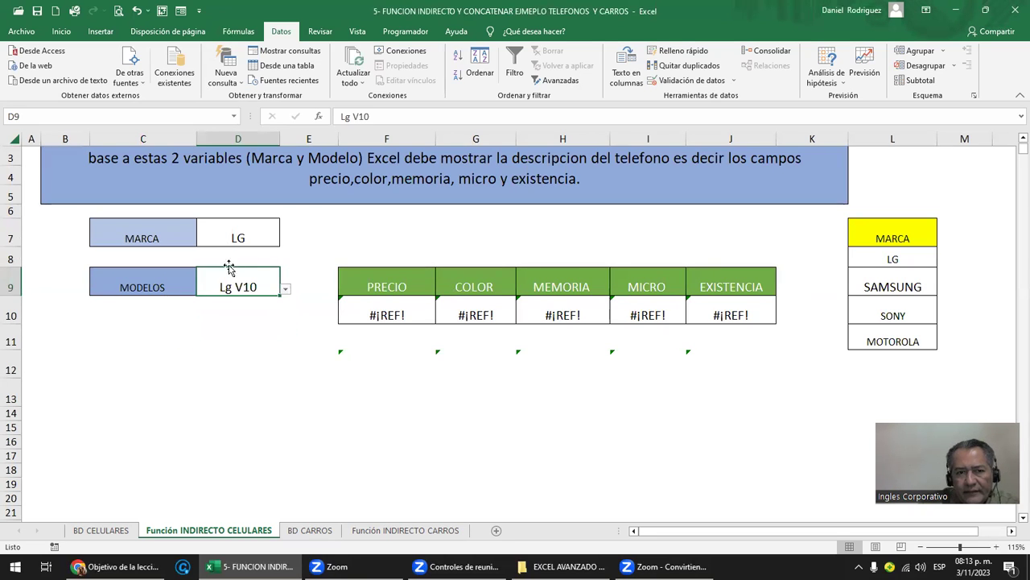
left_click(267, 338)
key("Up")
key("Up")
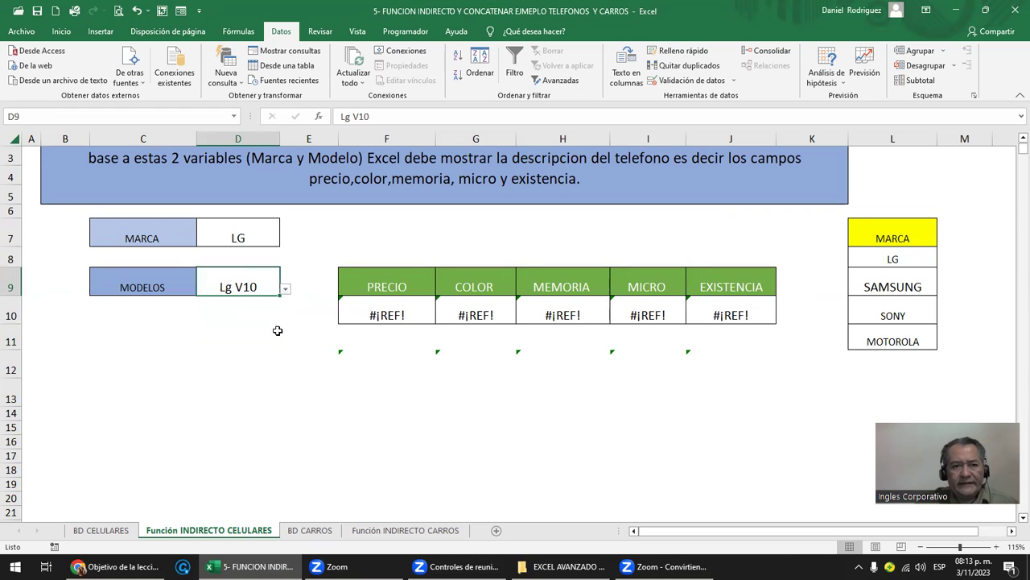
scroll(277, 330, "up", 3)
key("Left")
key("Left")
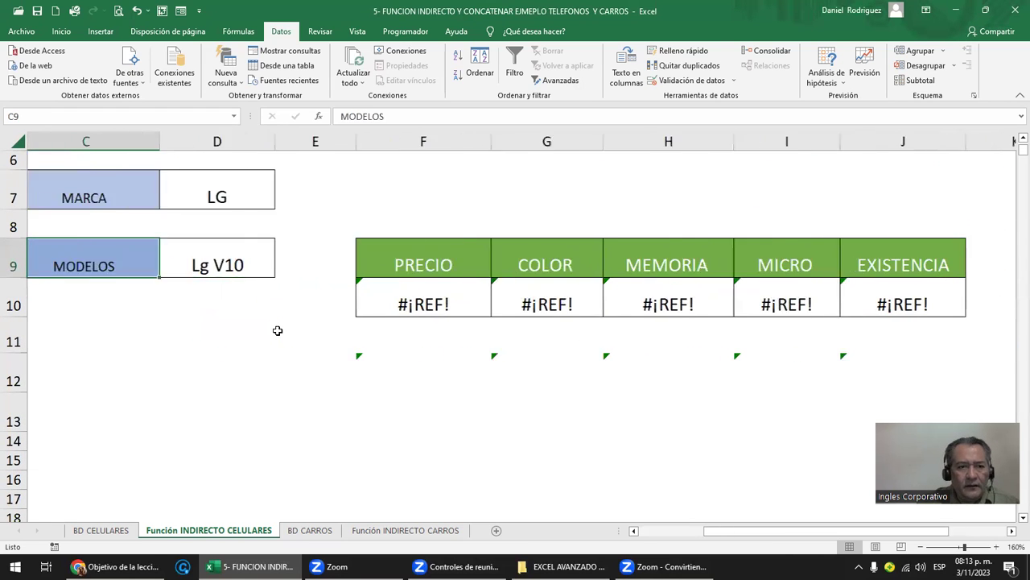
Step: Review the =INDIRECTO($C$11&"_PRECIO") price formula in F10 without changing it
left_click(345, 272)
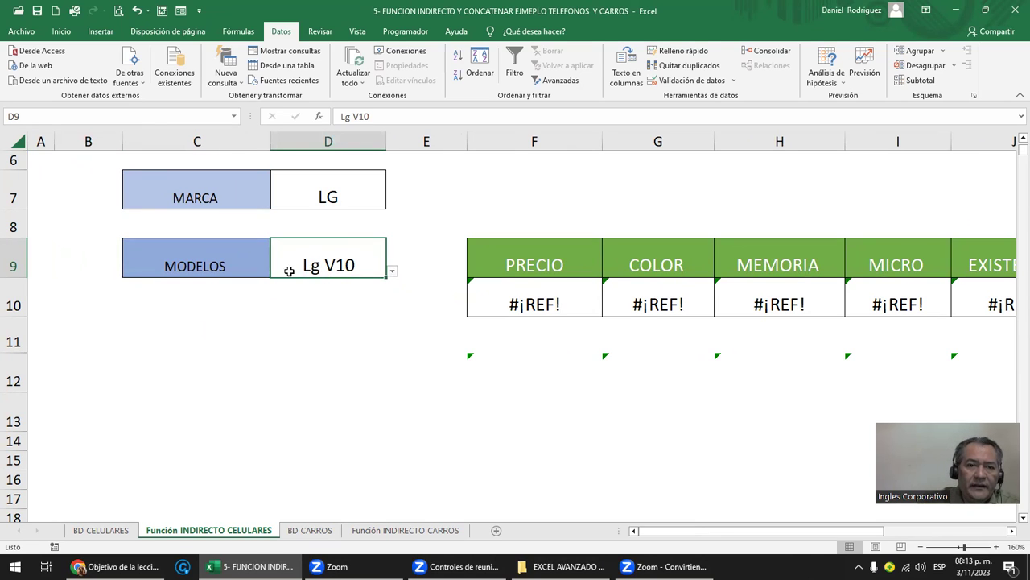
left_click(365, 298)
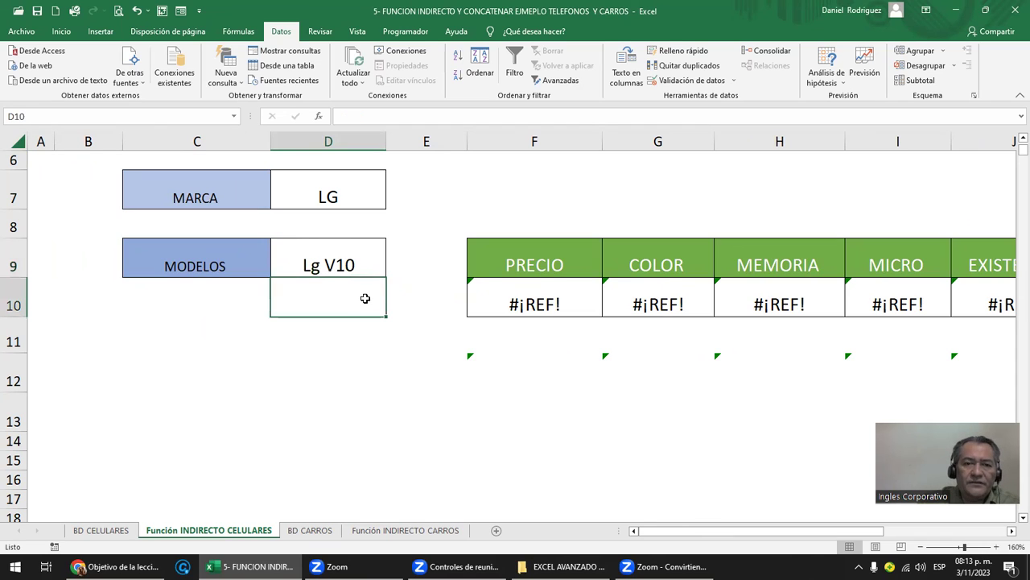
left_click(315, 263)
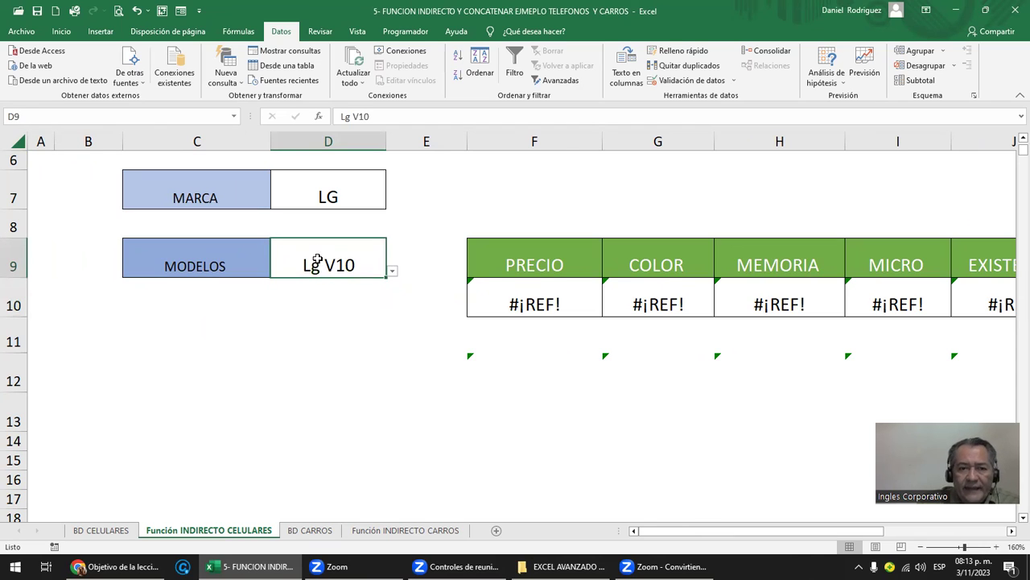
left_click(538, 298)
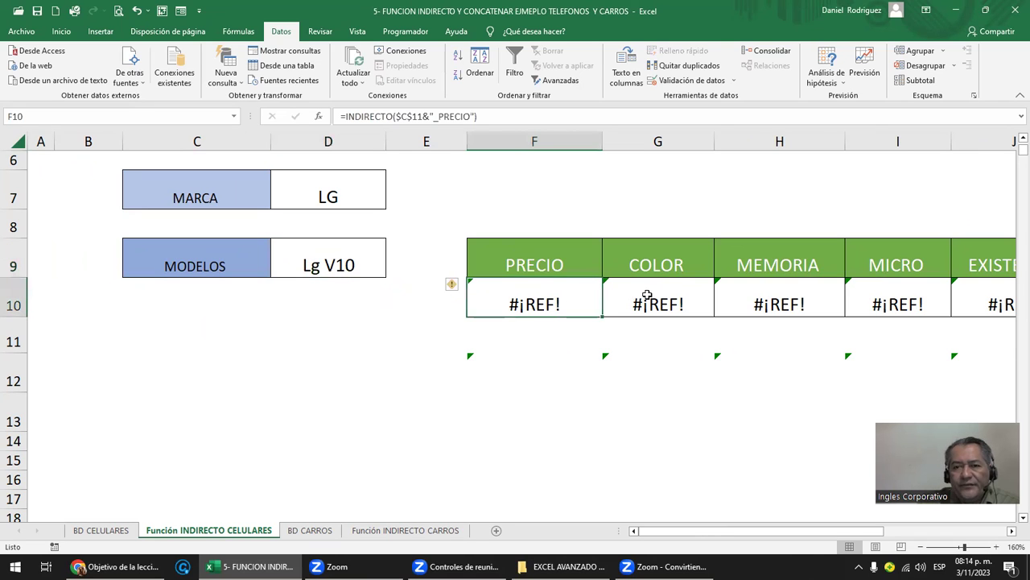
double_click(576, 302)
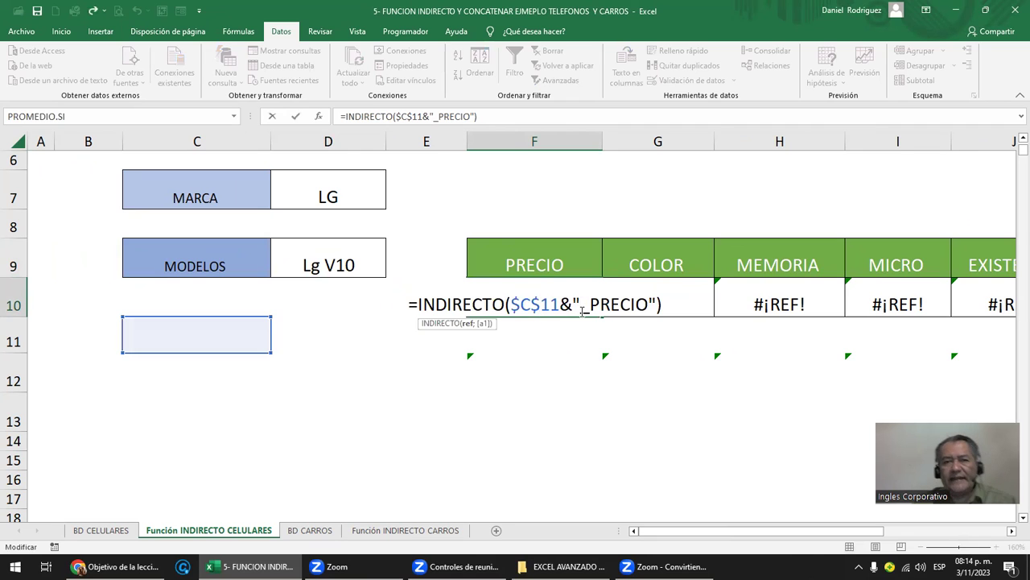
key("Escape")
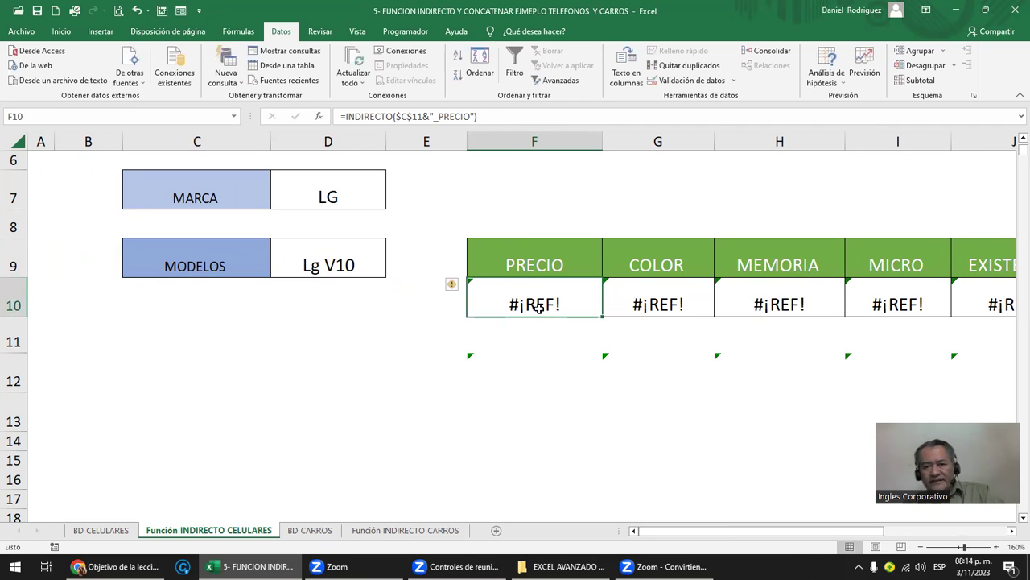
left_click(325, 260)
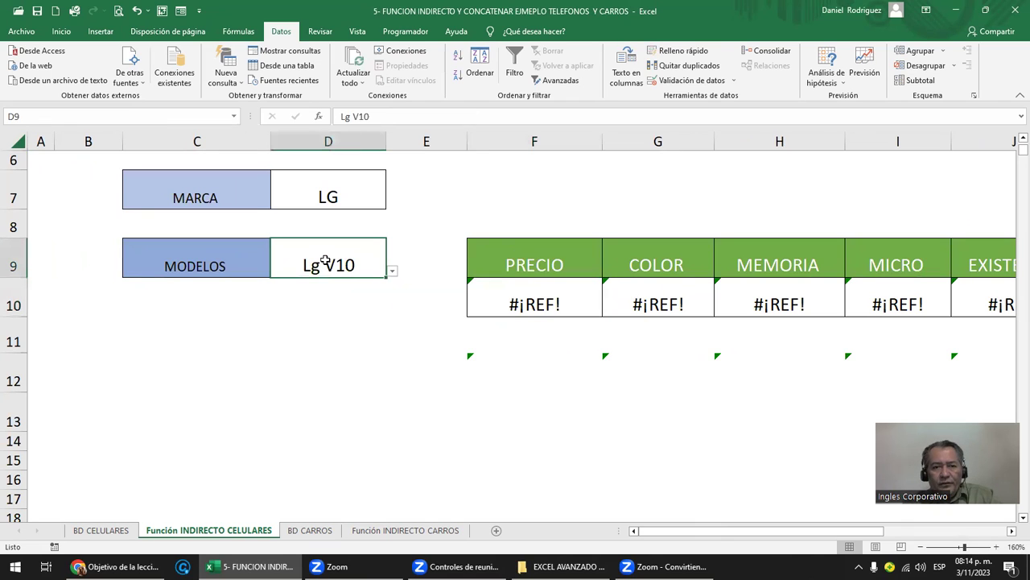
left_click(523, 261)
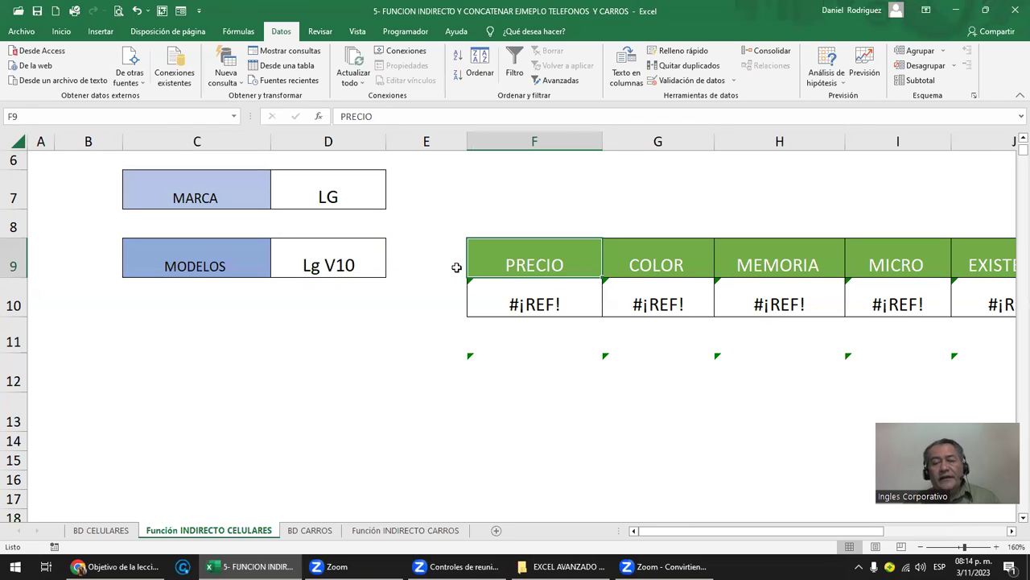
Step: Set the row 8 labels to Automático (black) font colour
left_click(501, 223)
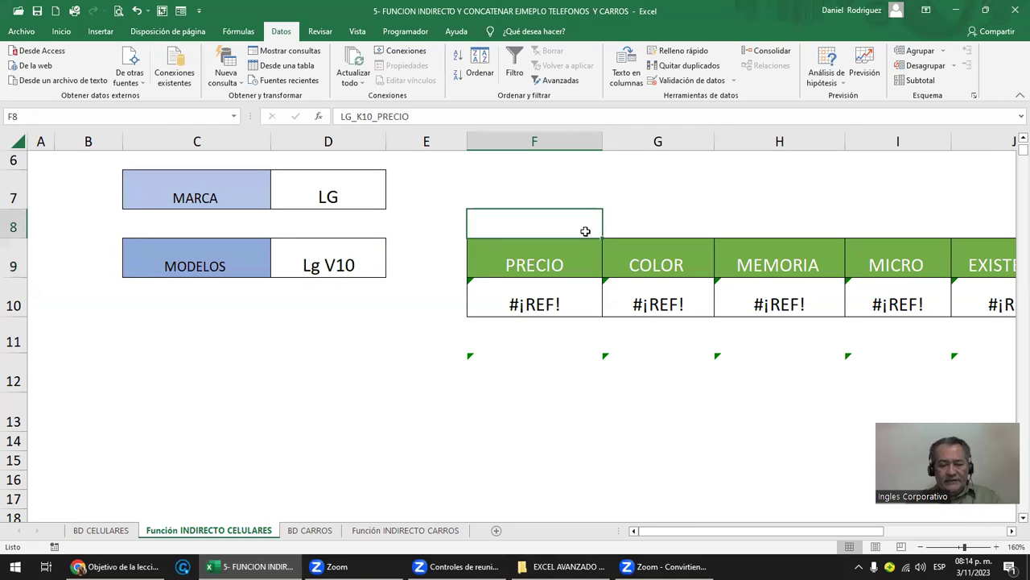
type("=")
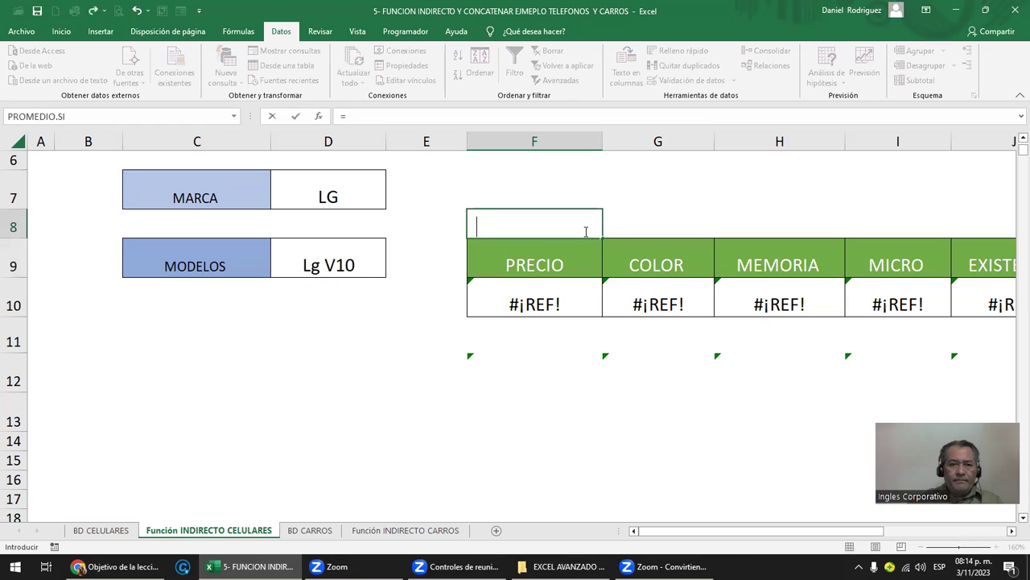
key("Escape")
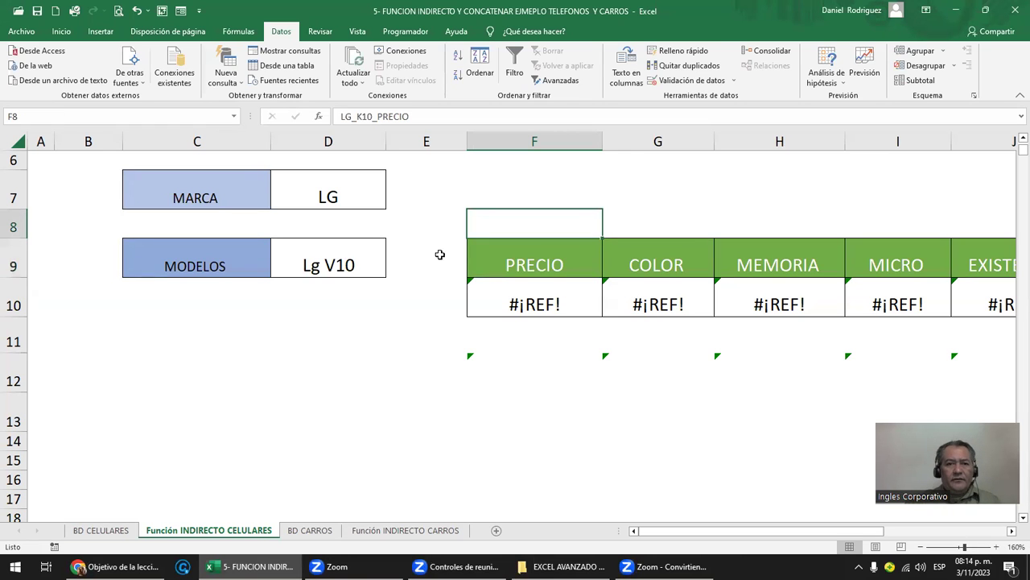
left_click(14, 226)
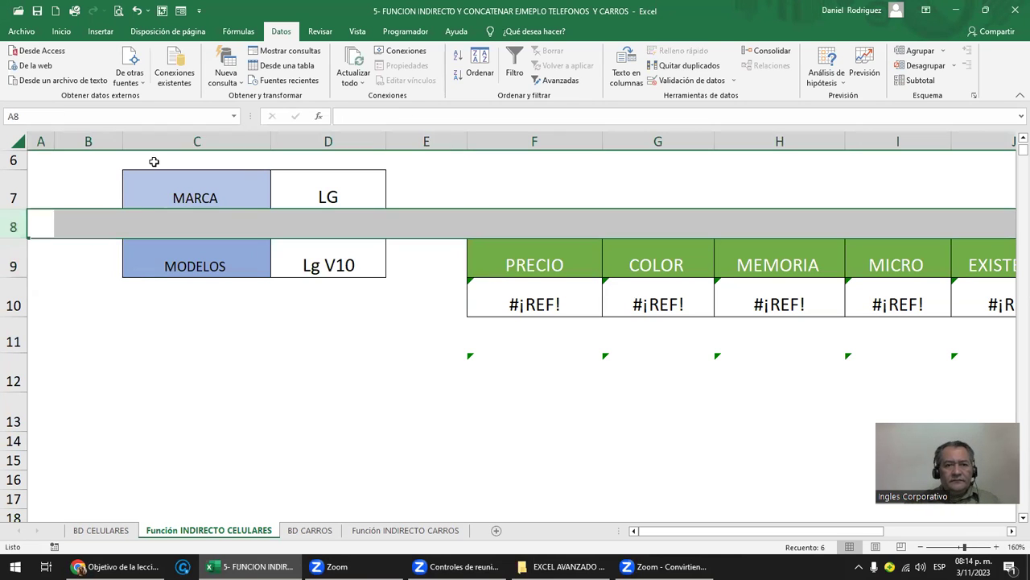
left_click(61, 31)
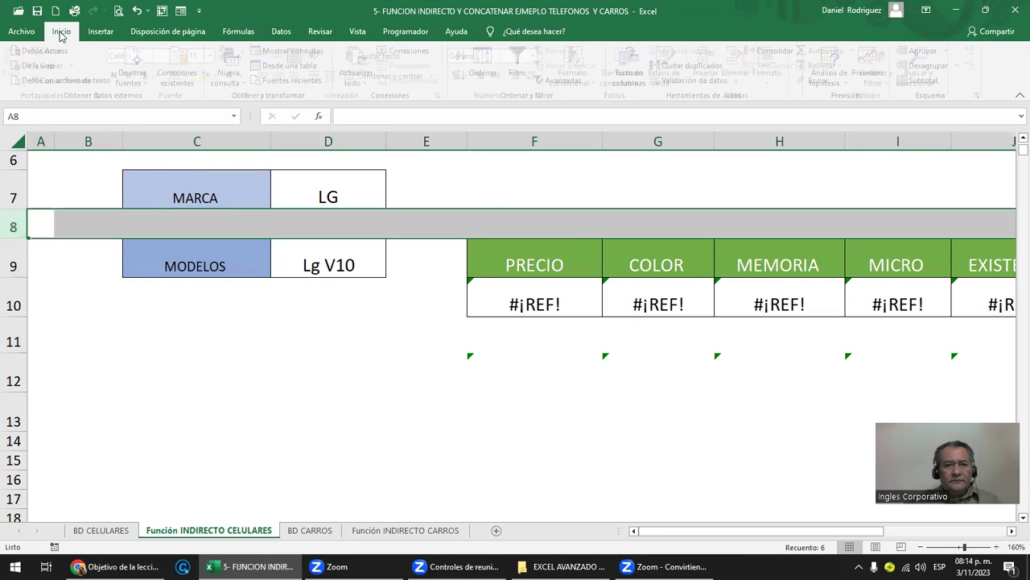
left_click(247, 74)
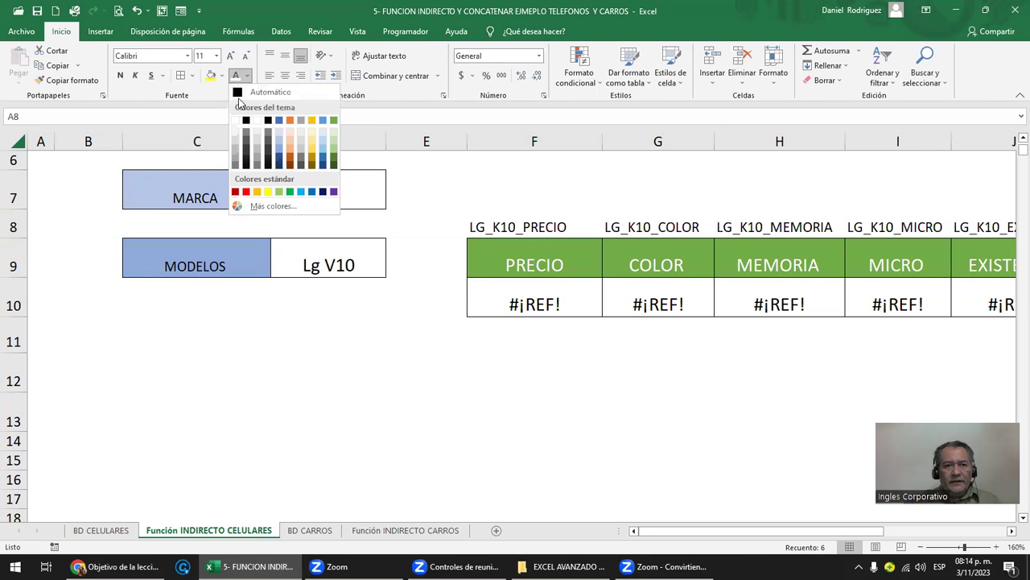
left_click(239, 97)
Step: Inspect the LG_K10_PRECIO label text in F8, leaving it unchanged
left_click(510, 223)
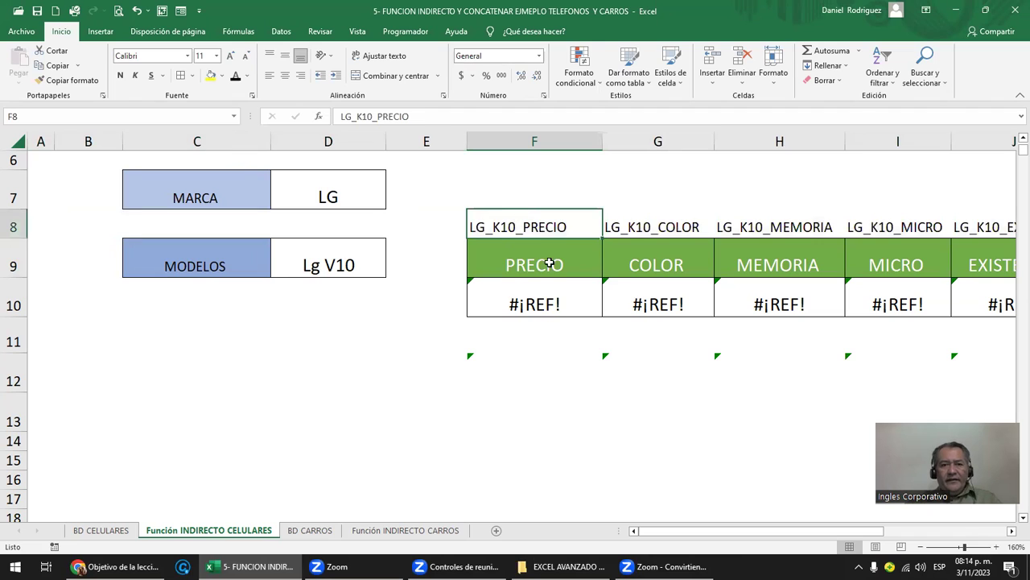
left_click(534, 304)
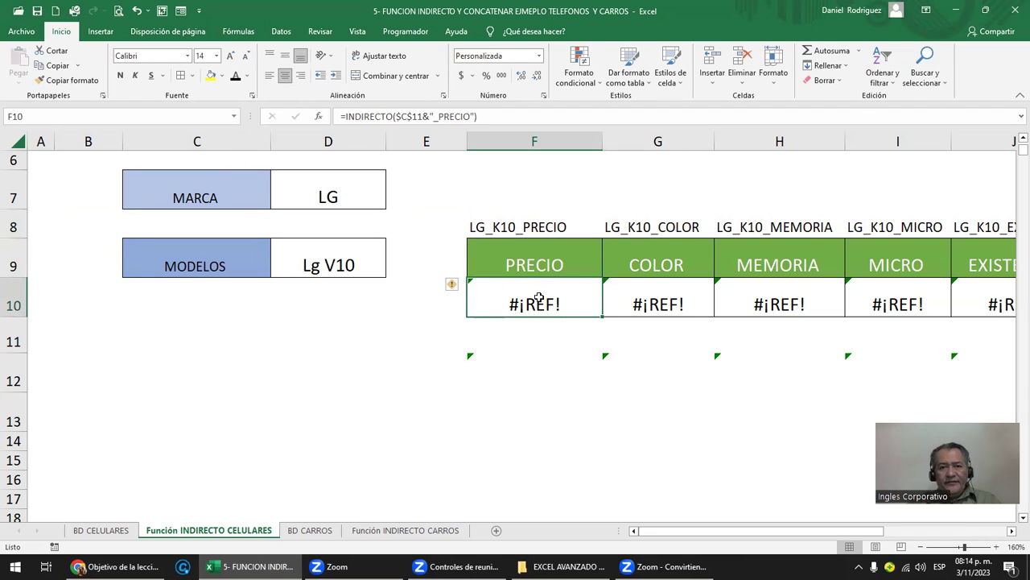
left_click(494, 227)
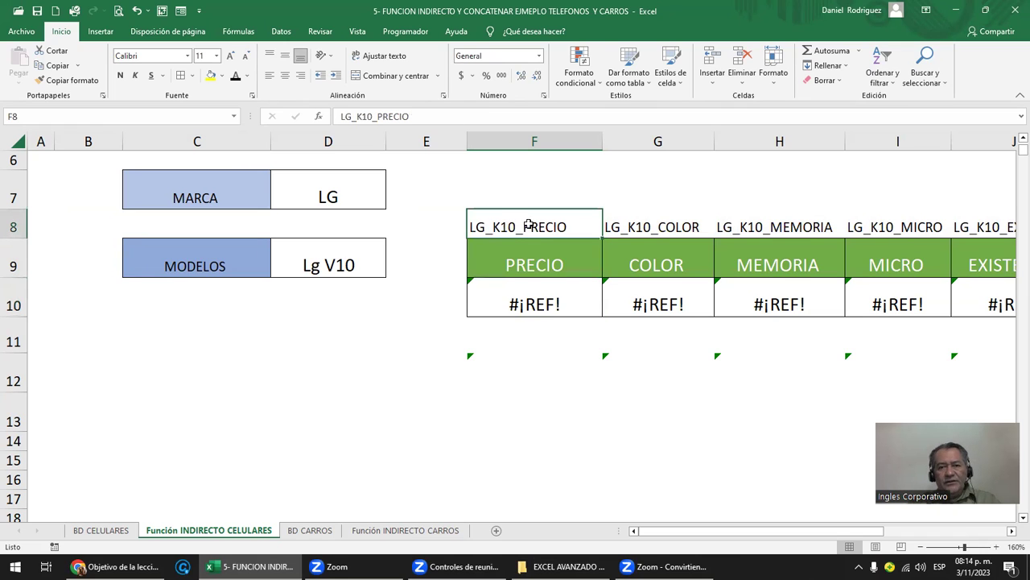
left_click(665, 226)
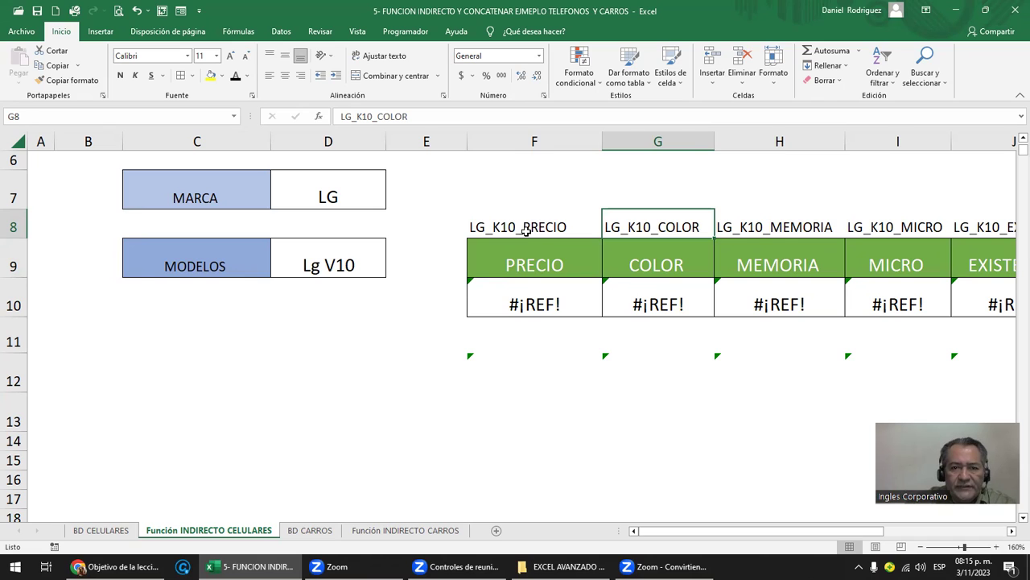
double_click(524, 228)
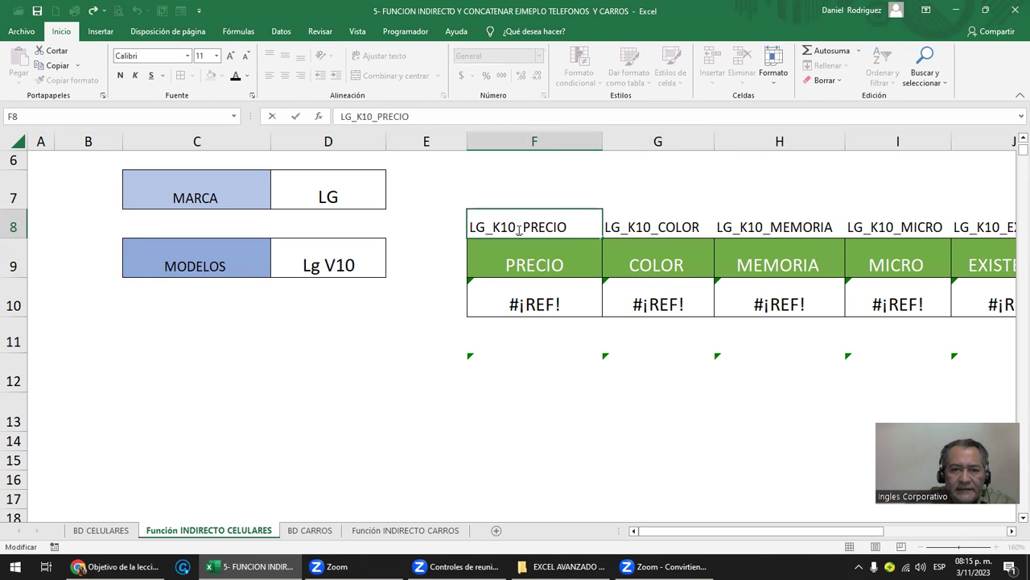
left_click_drag(520, 231, 597, 232)
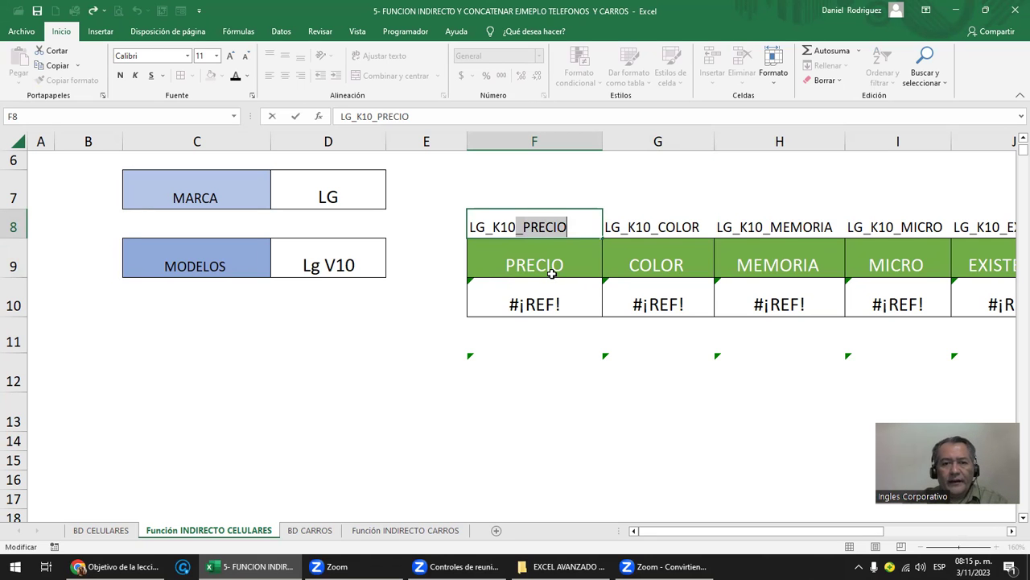
key("Escape")
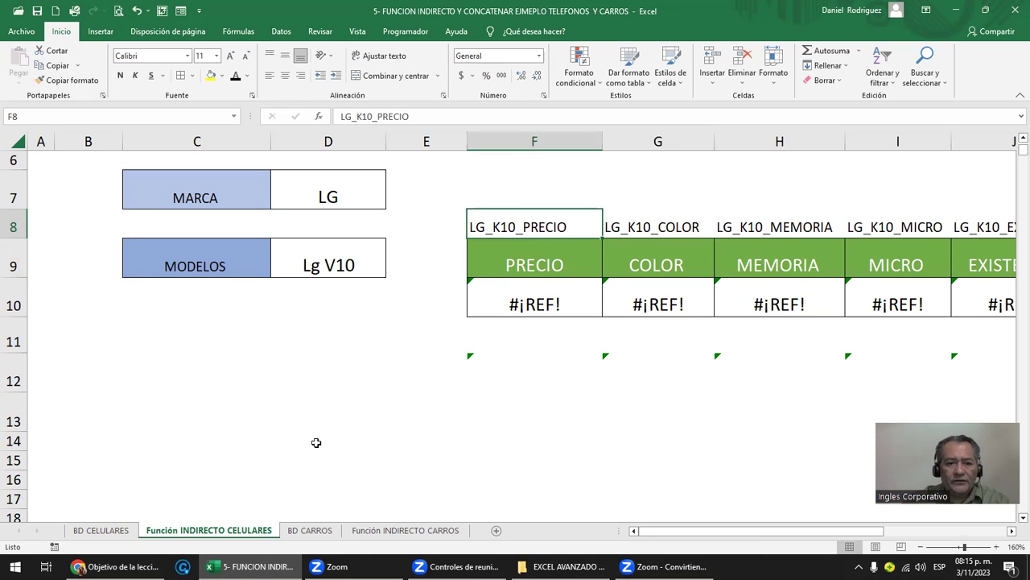
Step: On BD CELULARES, select the LG named range of models C8:C12
left_click(118, 532)
left_click(169, 271)
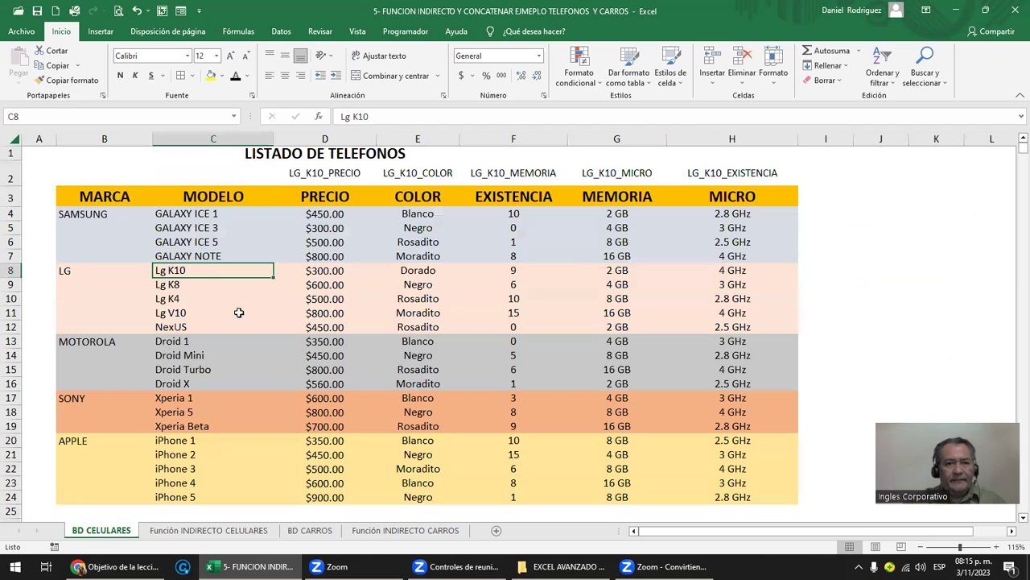
scroll(239, 306, "up", 3)
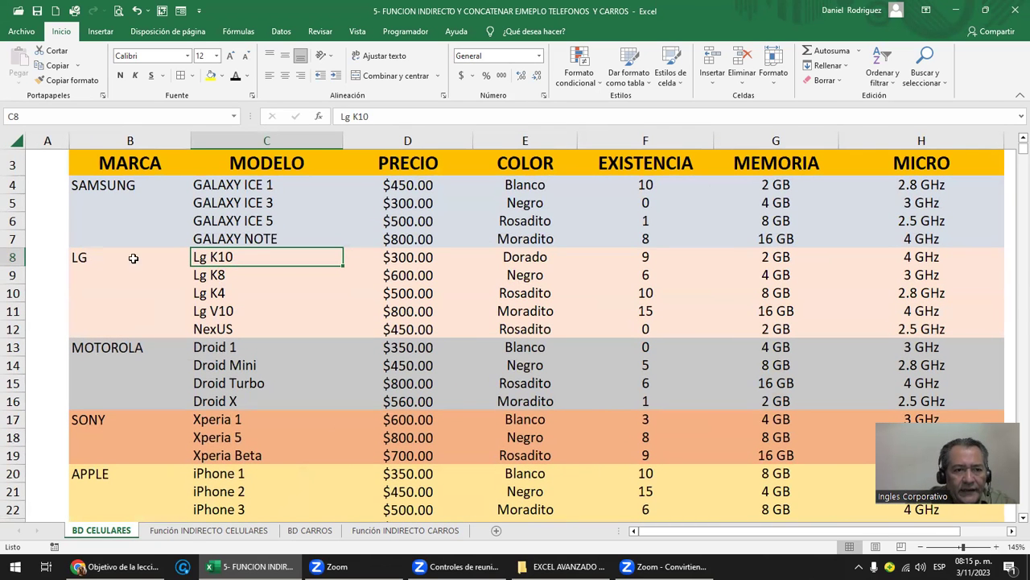
left_click(233, 118)
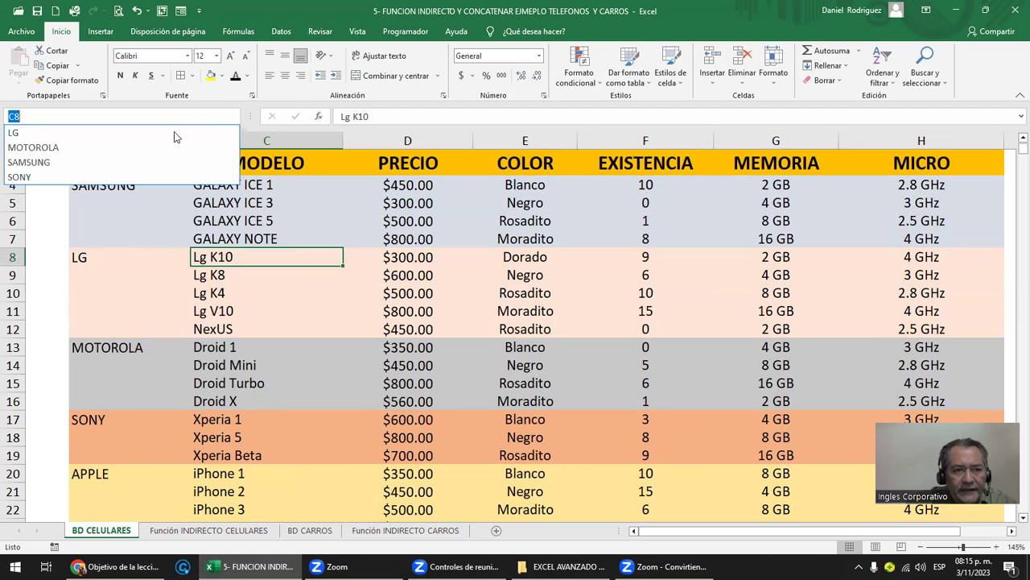
left_click(50, 142)
left_click_drag(222, 256, 230, 325)
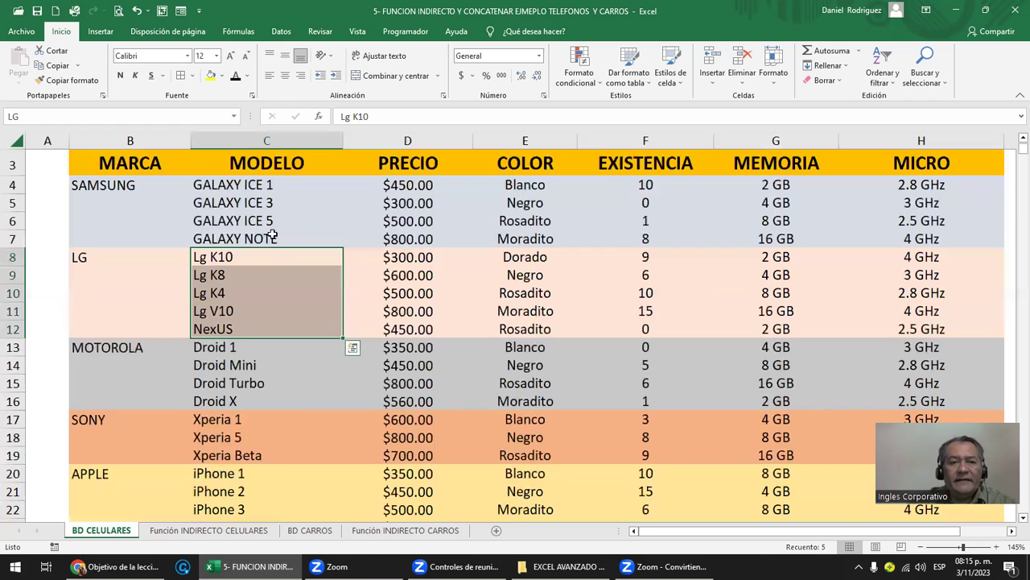
Step: Inspect the Lg K10 row cells C8, D8, E8 (Dorado) and F8
left_click(229, 257)
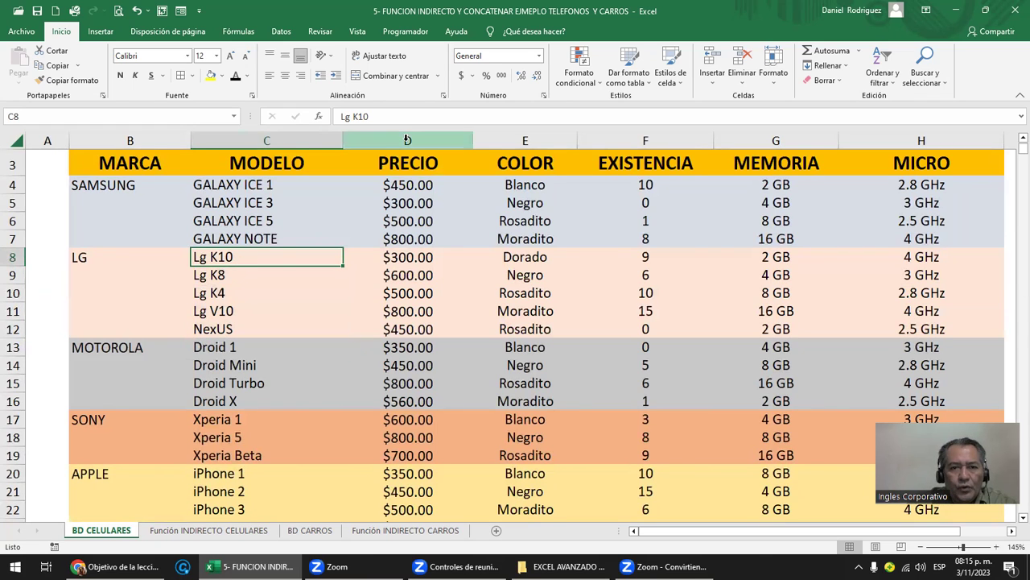
left_click(408, 260, "ctrl")
left_click(406, 263)
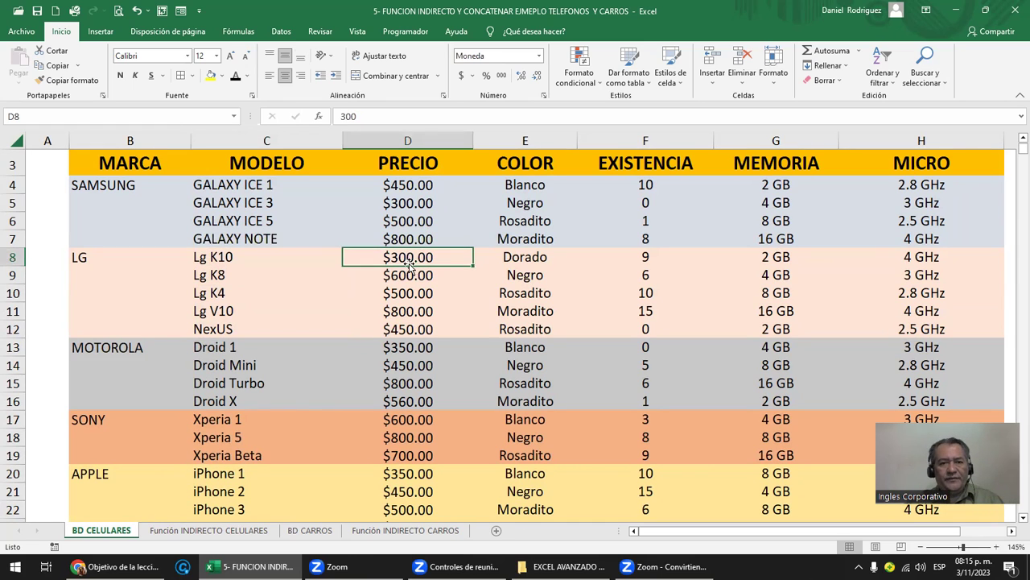
left_click(232, 261)
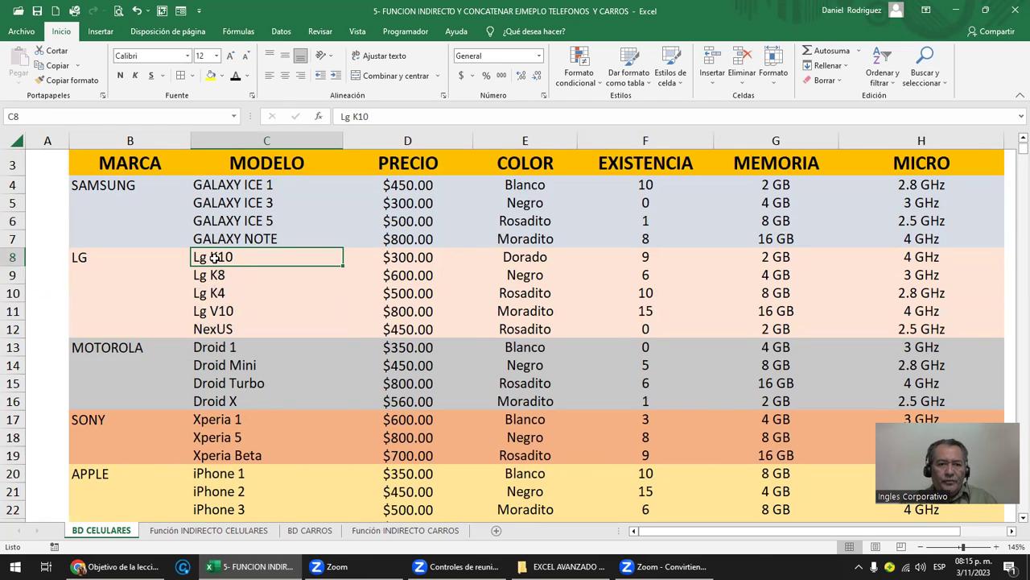
left_click(512, 256)
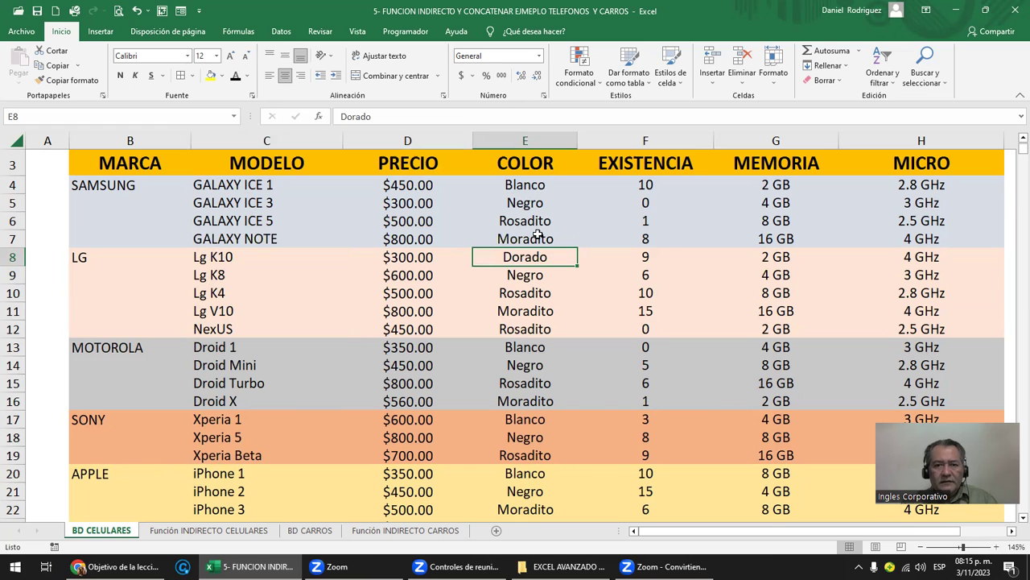
left_click(655, 258)
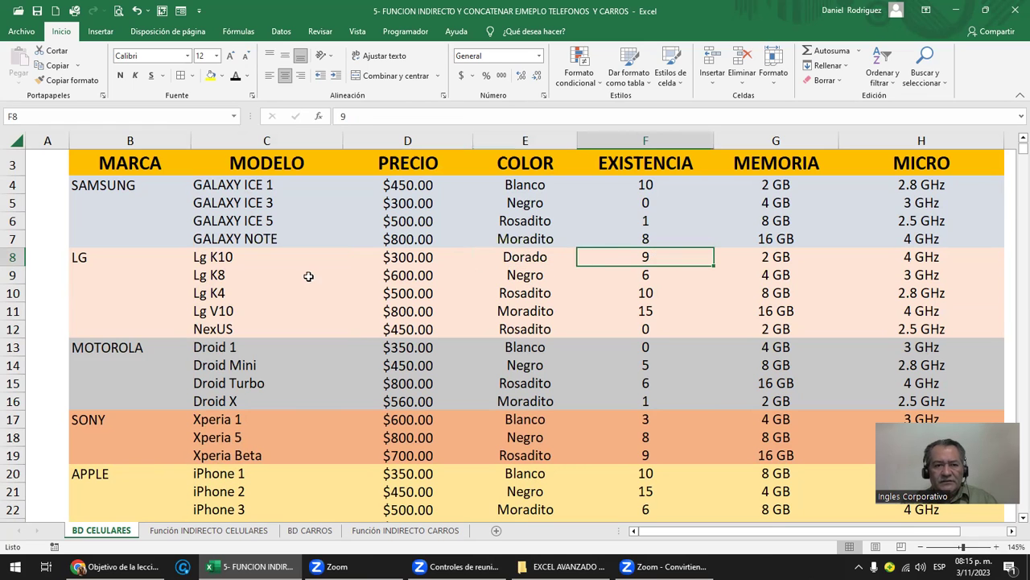
left_click(239, 261)
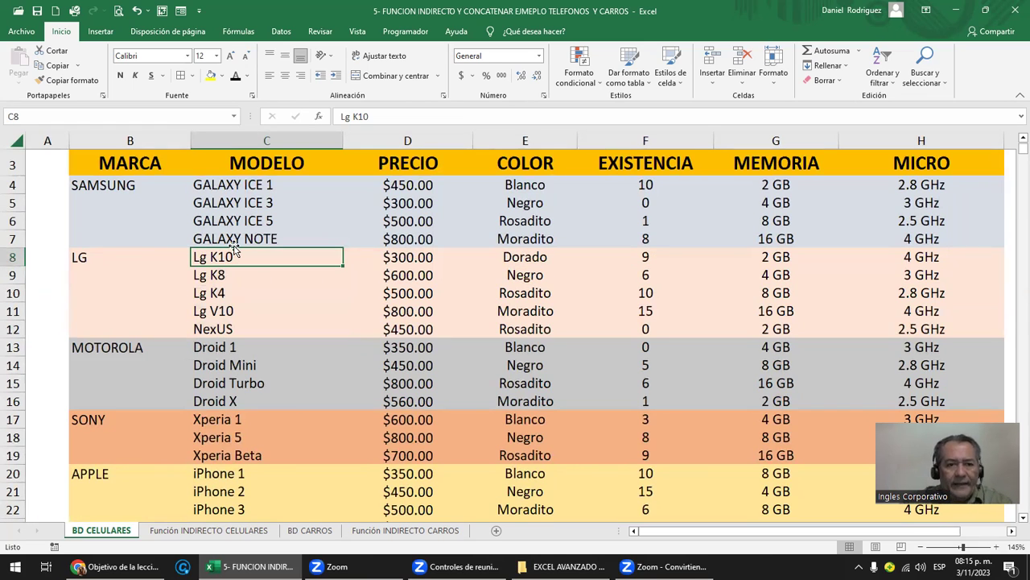
Step: Check the LG_K10_PRECIO label in F8 on Función INDIRECTO CELULARES, then return to BD CELULARES
left_click(241, 530)
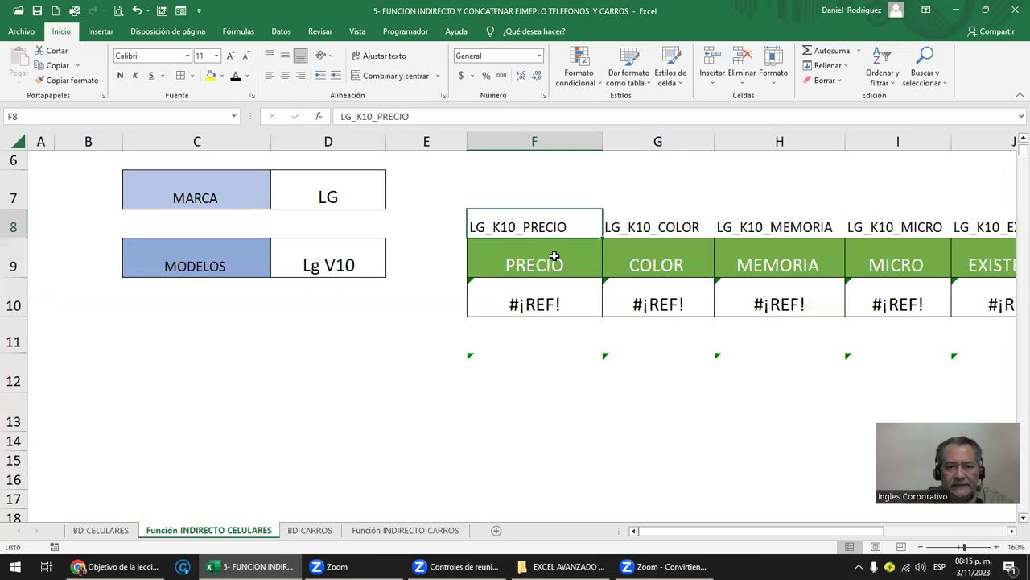
double_click(520, 227)
left_click_drag(469, 227, 588, 219)
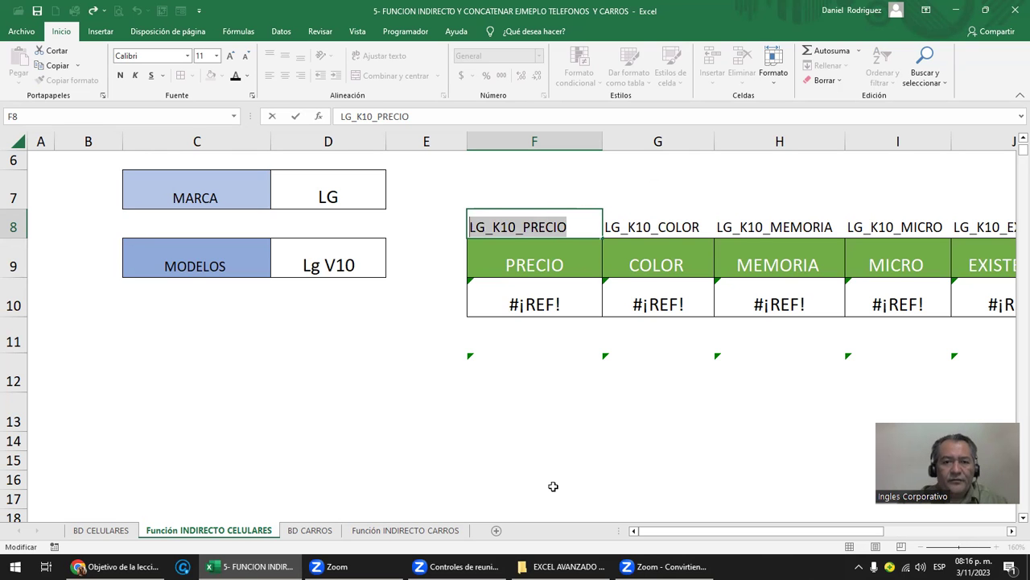
key("Escape")
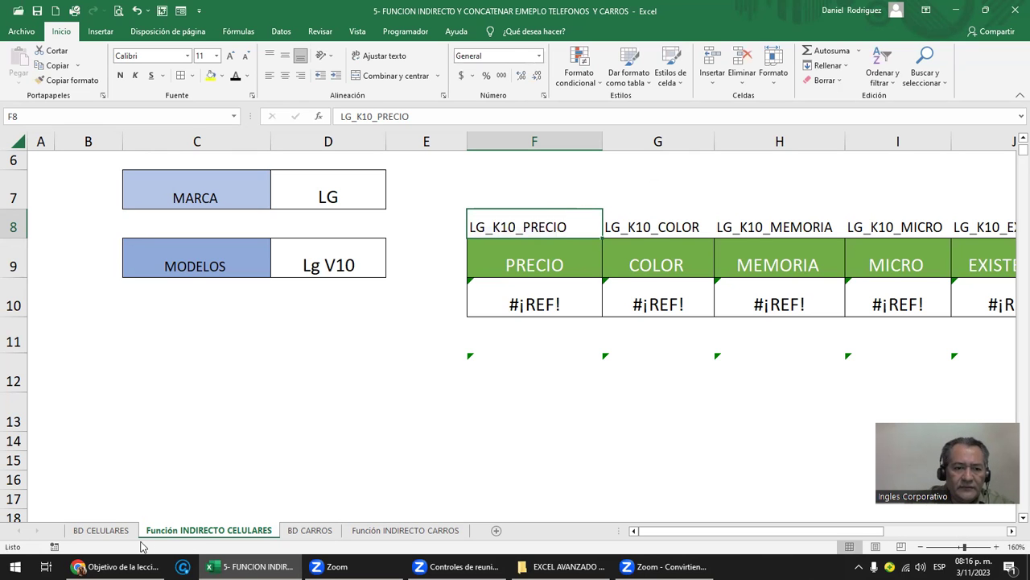
left_click(109, 530)
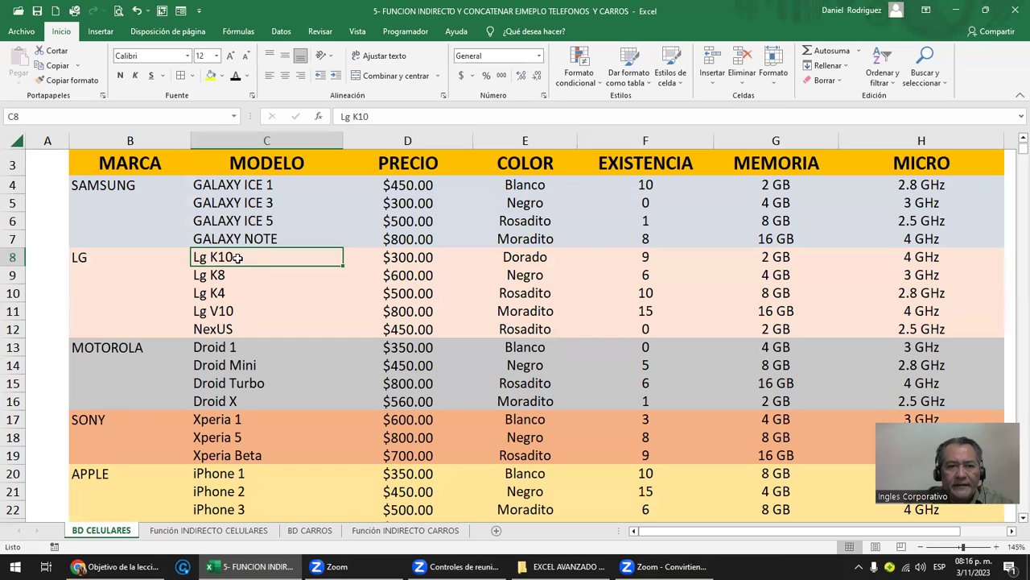
Step: Define the name Lg_K10_PRECIO referring to the $300.00 price cell D8
left_click(406, 256)
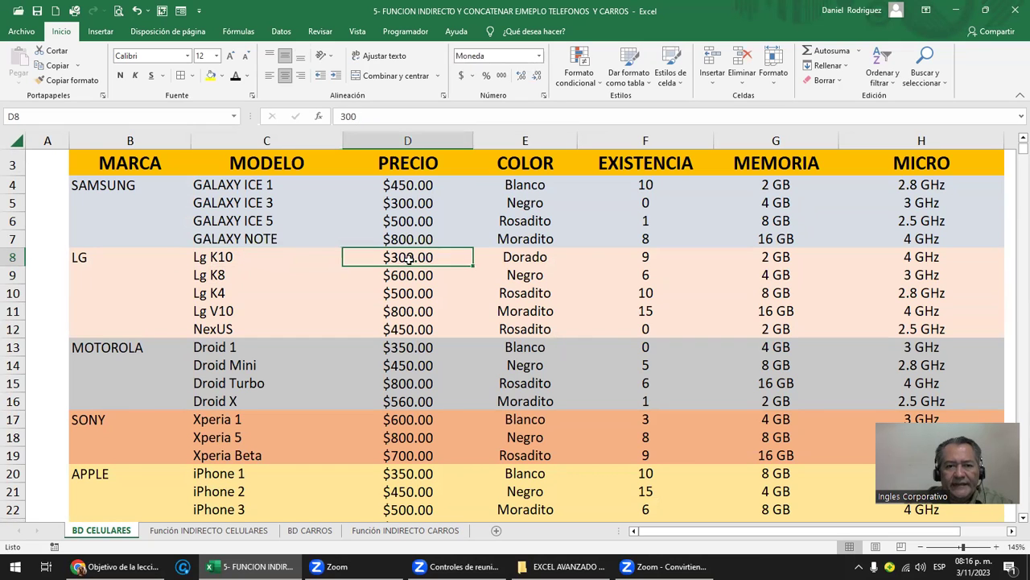
left_click(293, 258)
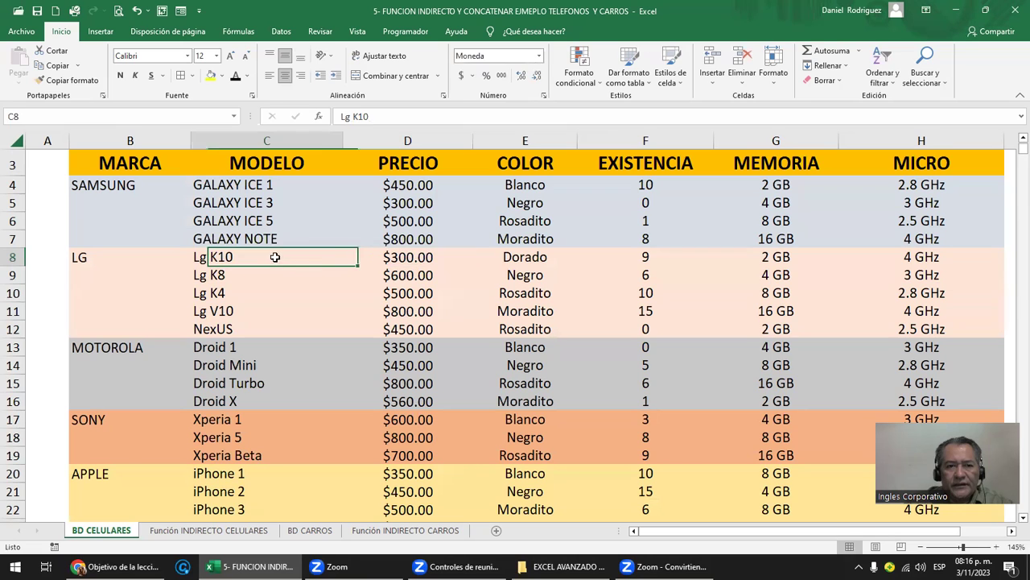
right_click(245, 260)
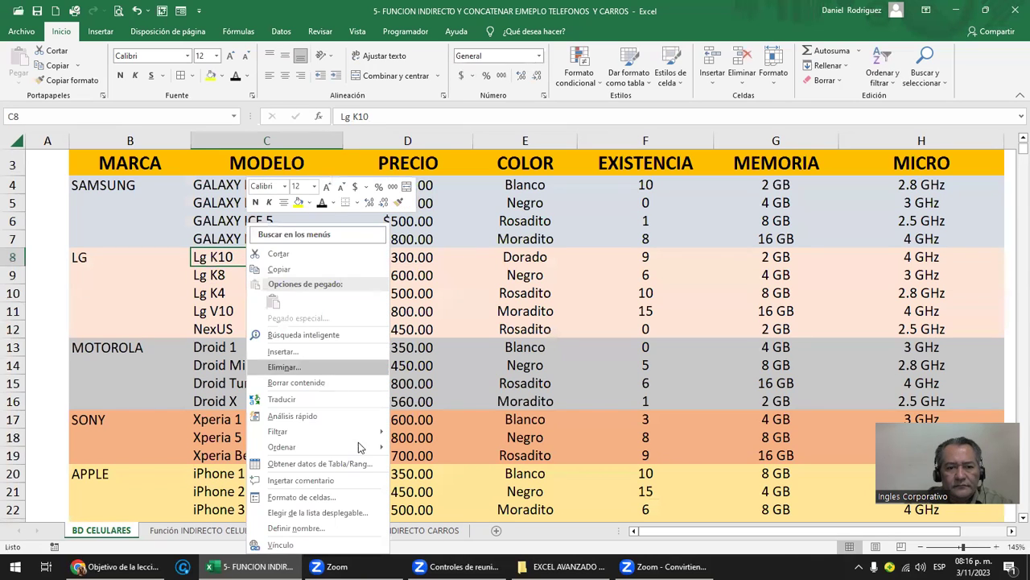
left_click(341, 527)
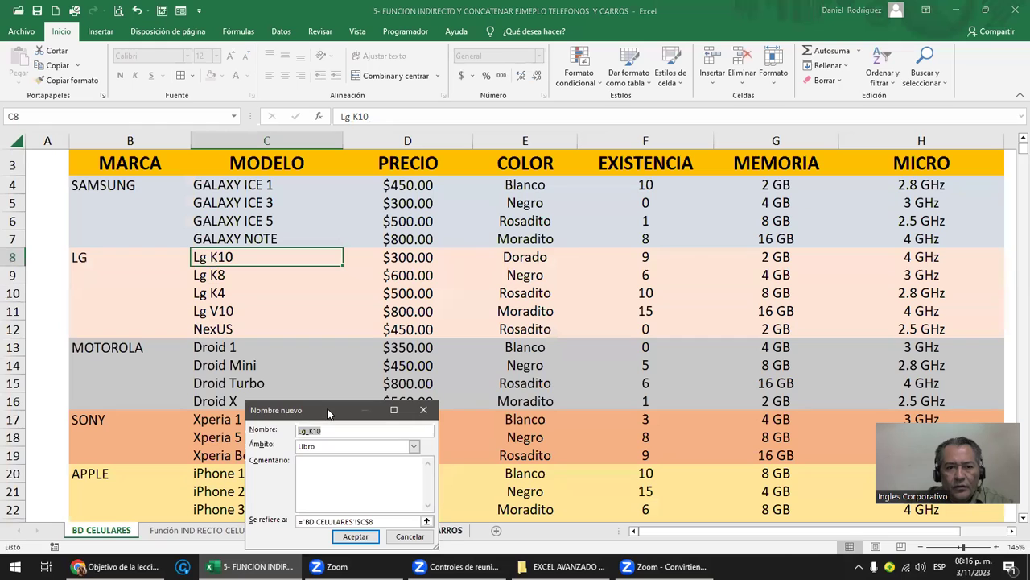
left_click_drag(327, 413, 593, 250)
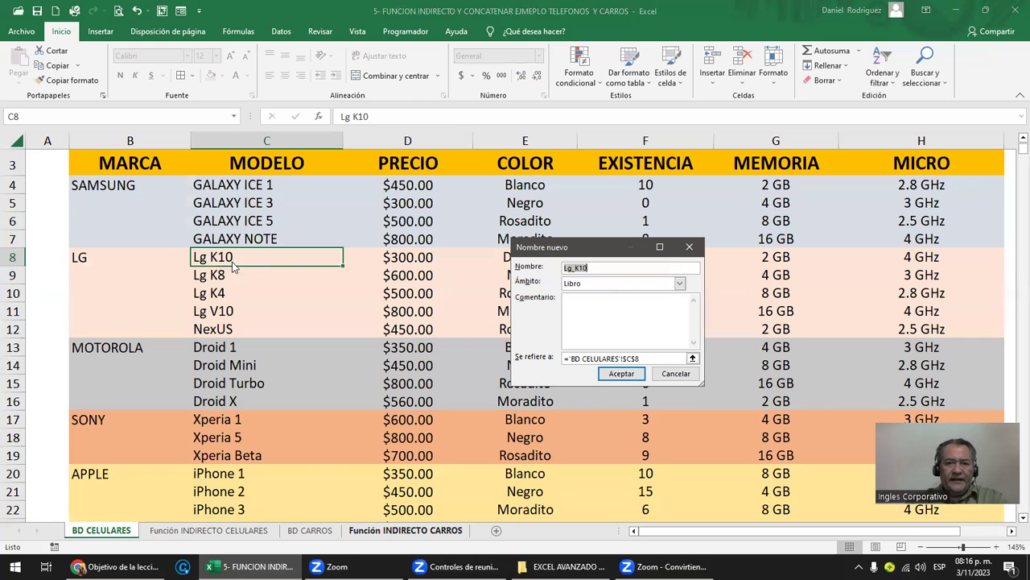
left_click(608, 268)
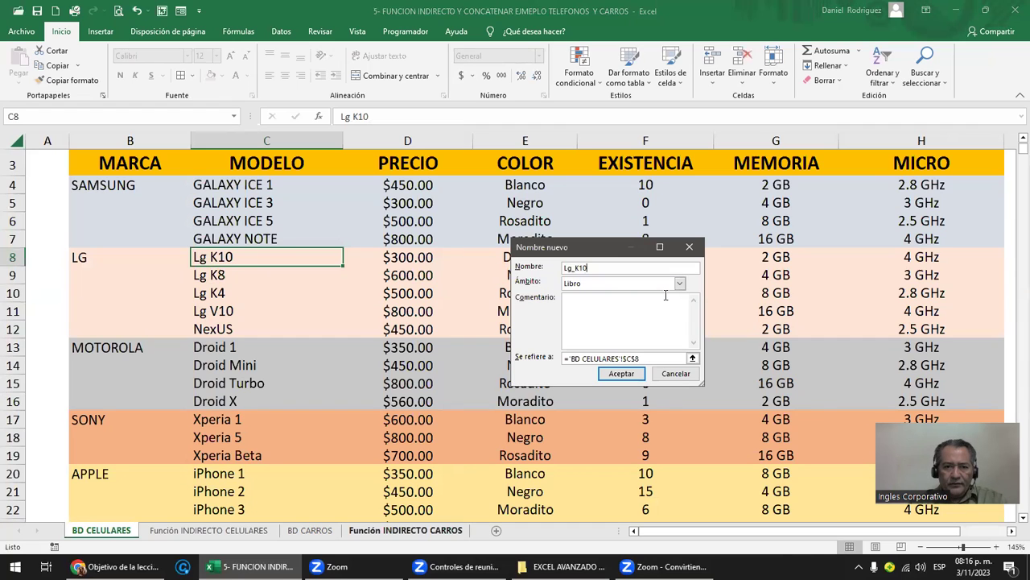
type("_")
type("PR")
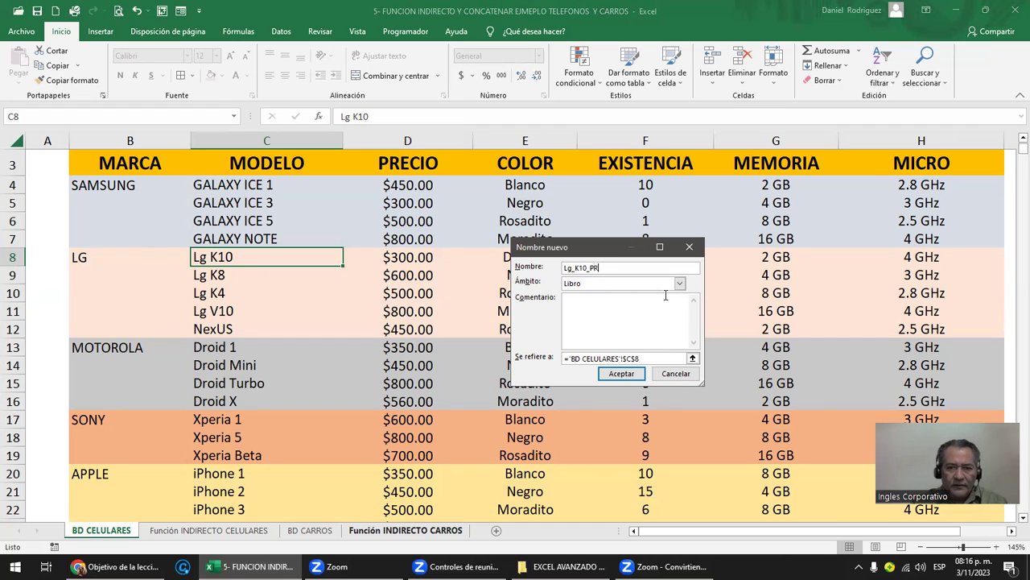
type("ECIO")
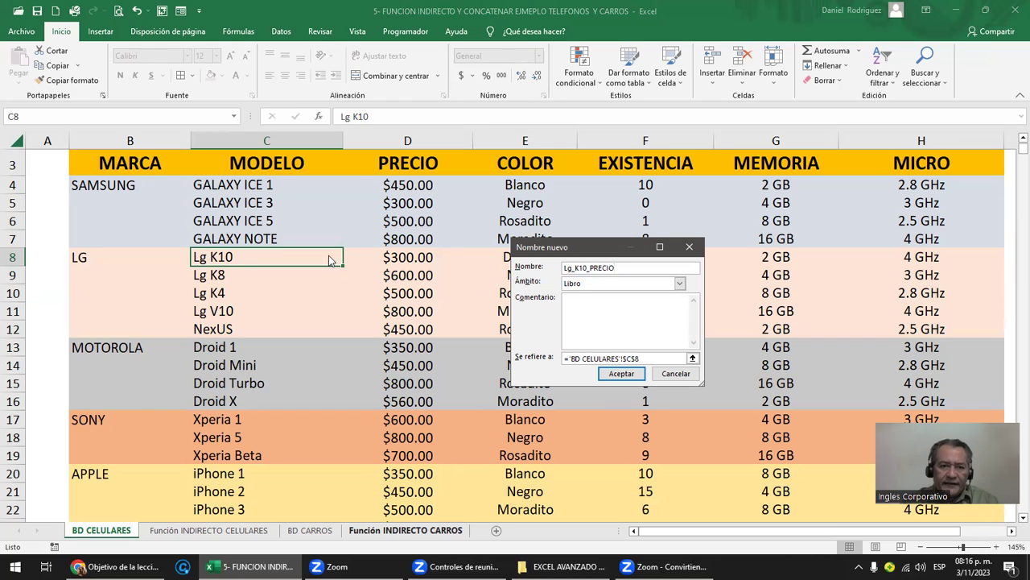
left_click(647, 358)
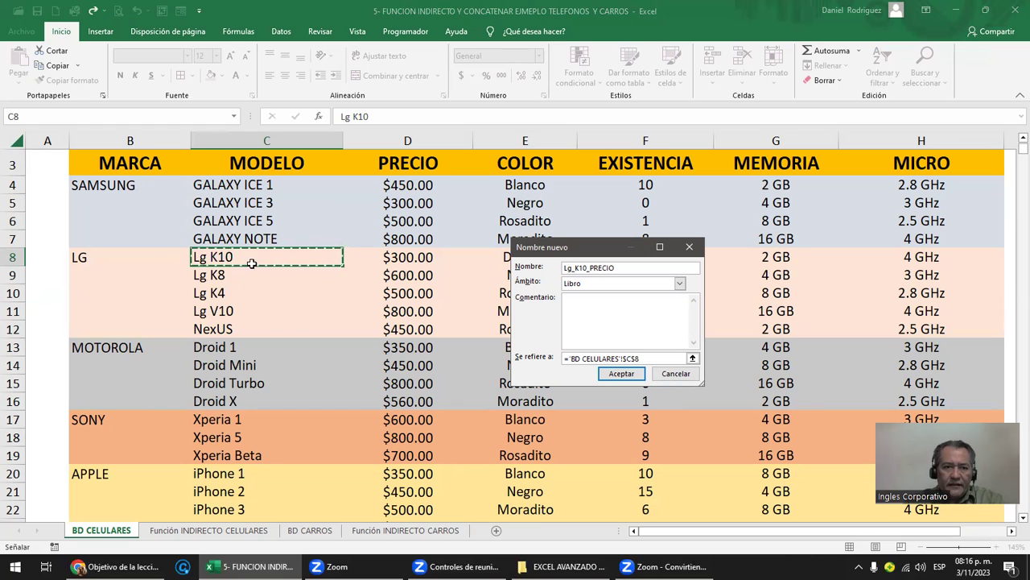
left_click(403, 257)
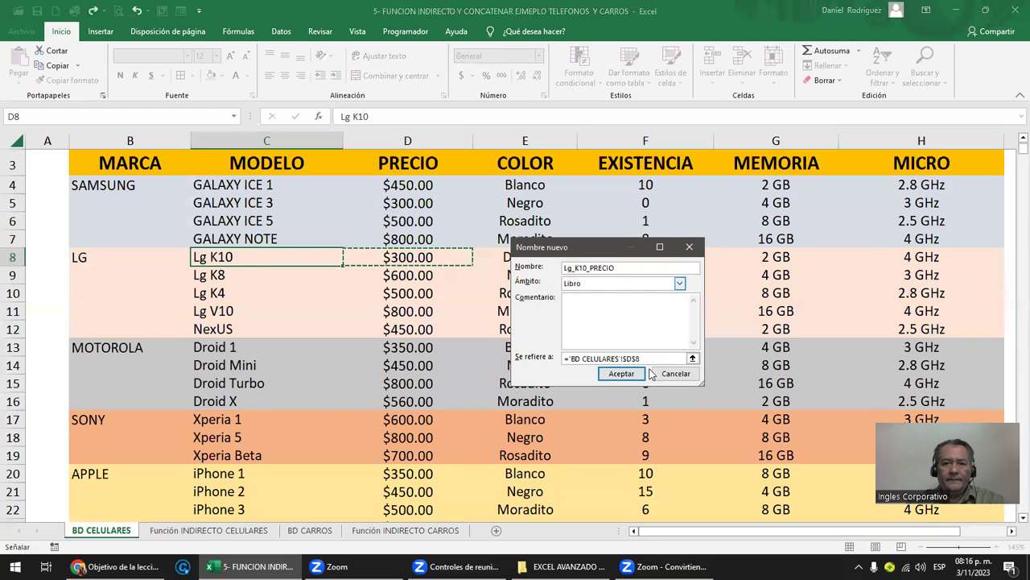
left_click(619, 374)
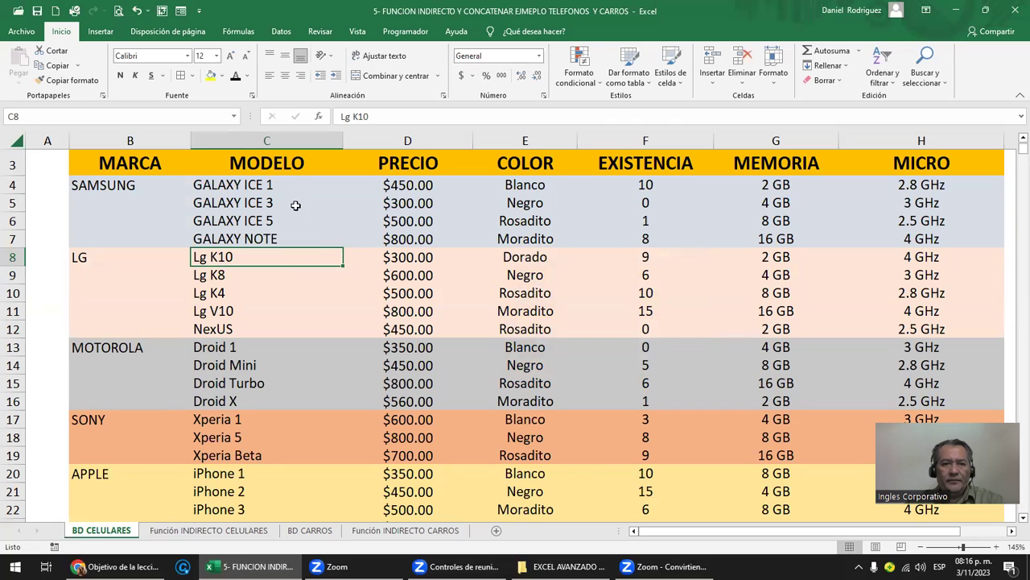
Step: Pick Lg_K10_PRECIO from the Name Box list to confirm it selects D8
left_click(234, 117)
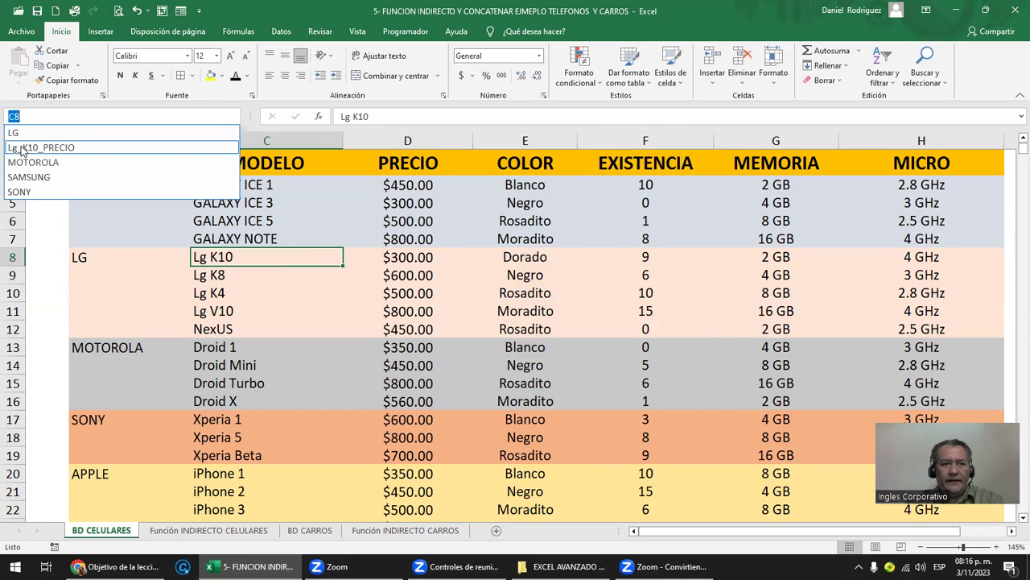
left_click(51, 148)
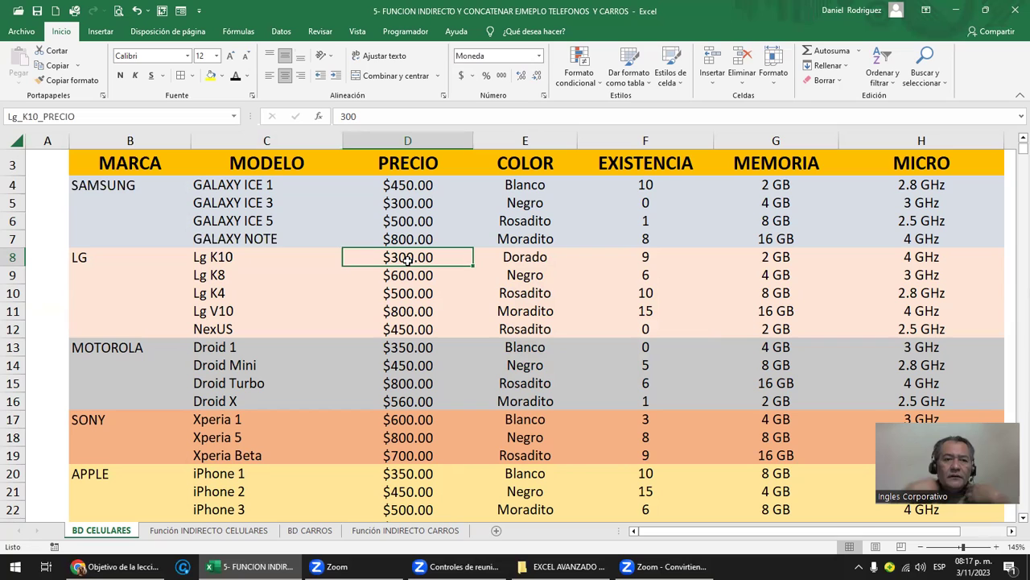
left_click(80, 119)
key("ctrl+c")
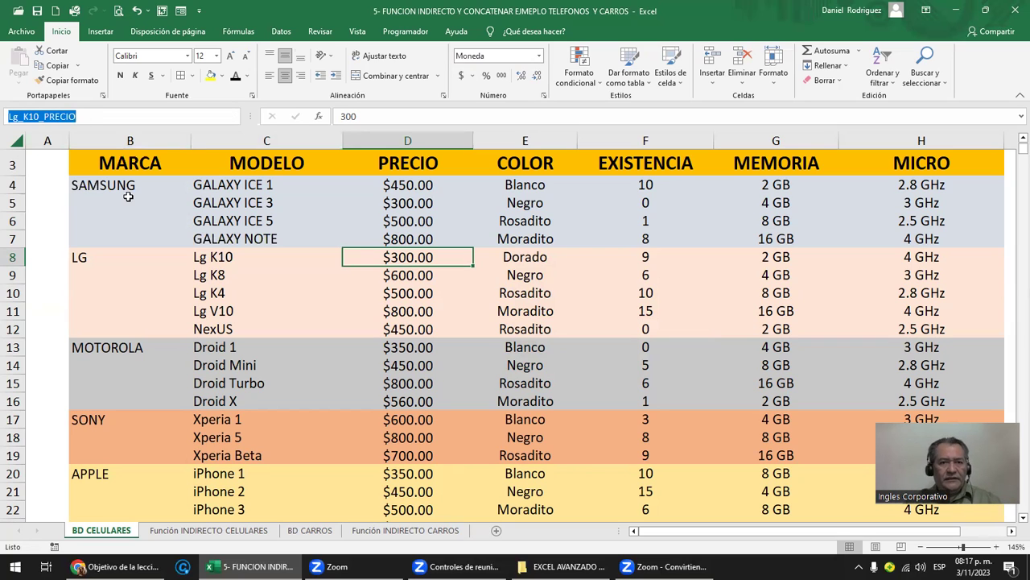
Step: Through Definir nombre, name the Dorado colour cell E8 Lg_K10_COLOR
left_click(525, 257)
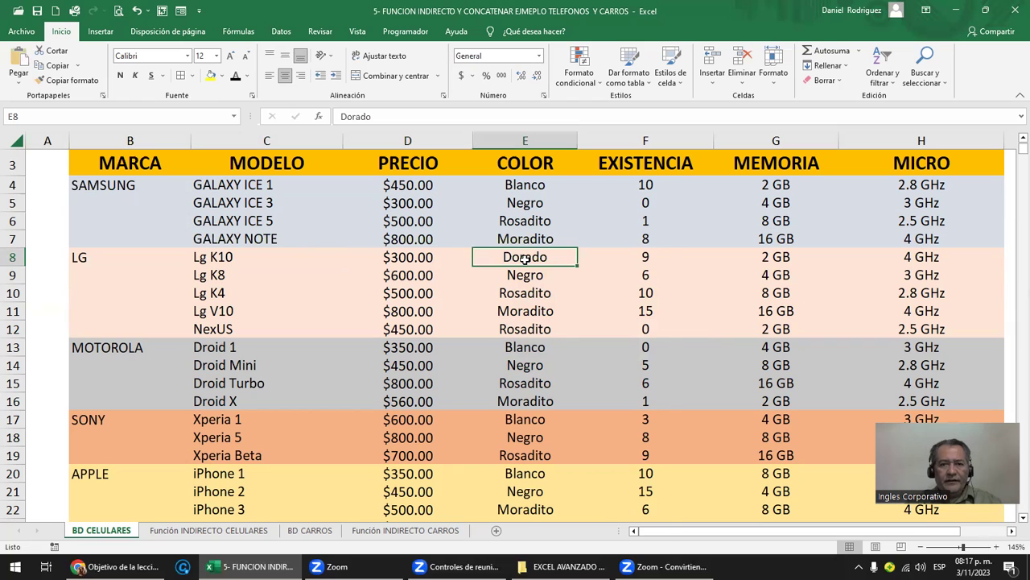
right_click(528, 263)
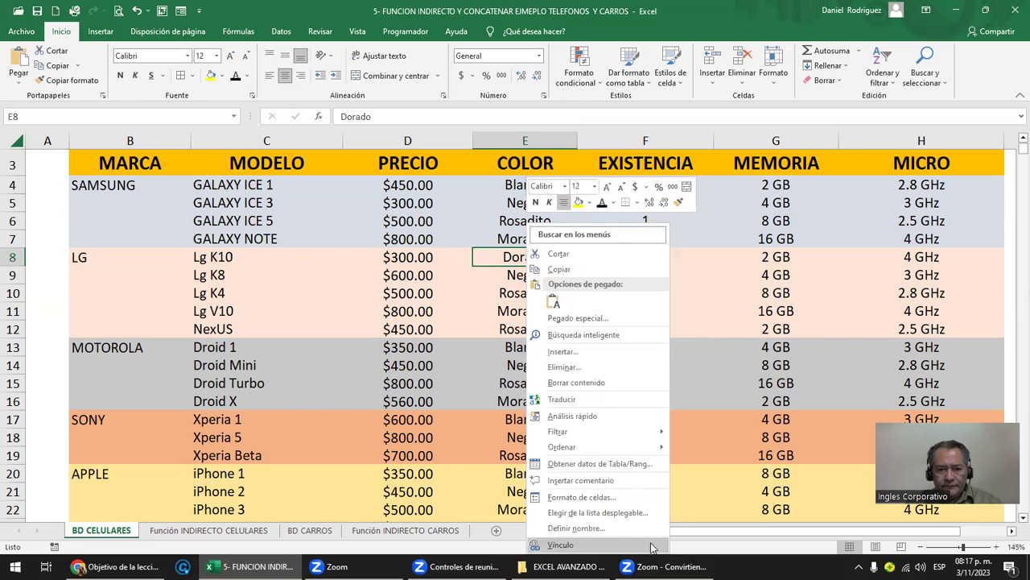
left_click(621, 529)
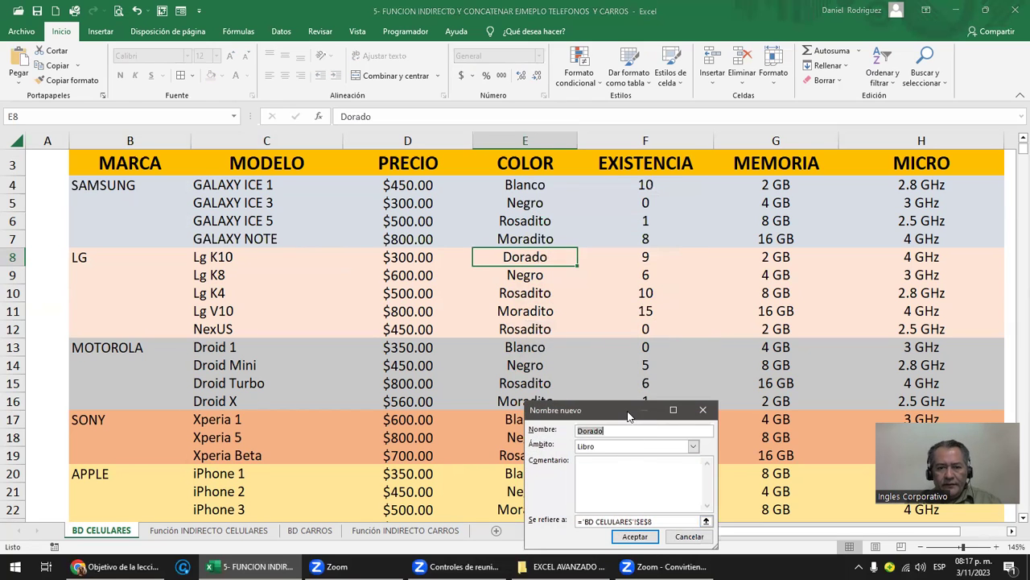
left_click_drag(629, 412, 722, 247)
type("Lg_K10_PRECIO")
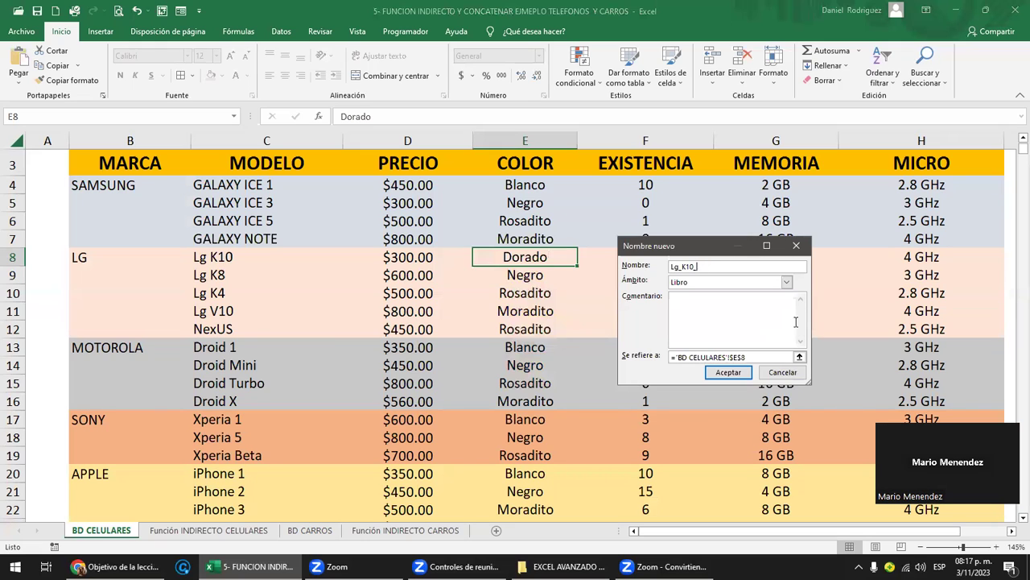
type("COLOR")
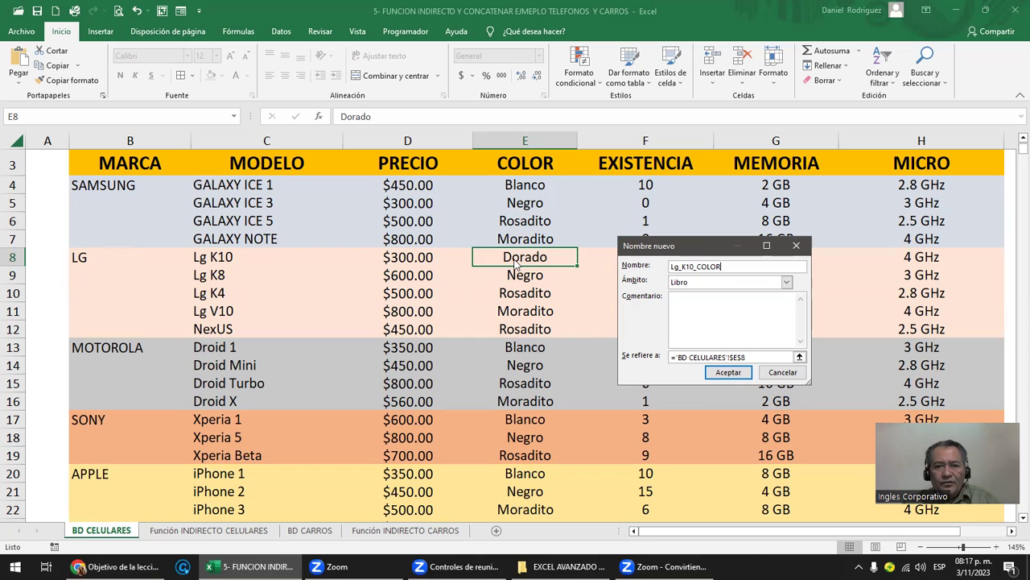
left_click(729, 373)
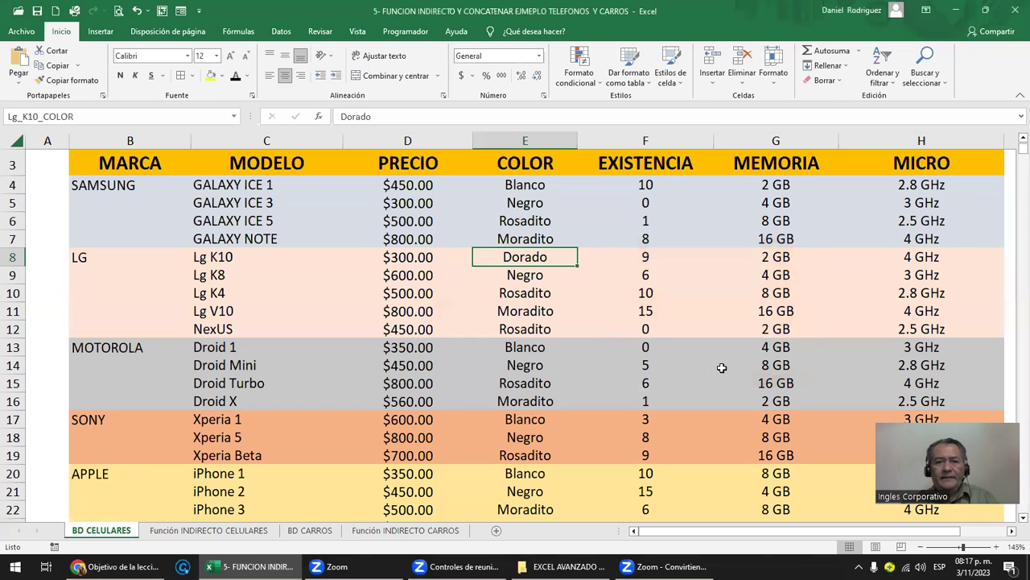
Step: Name the stock cell F8 Lg_K10_EXISTENCIA in the Name Box
left_click(647, 257)
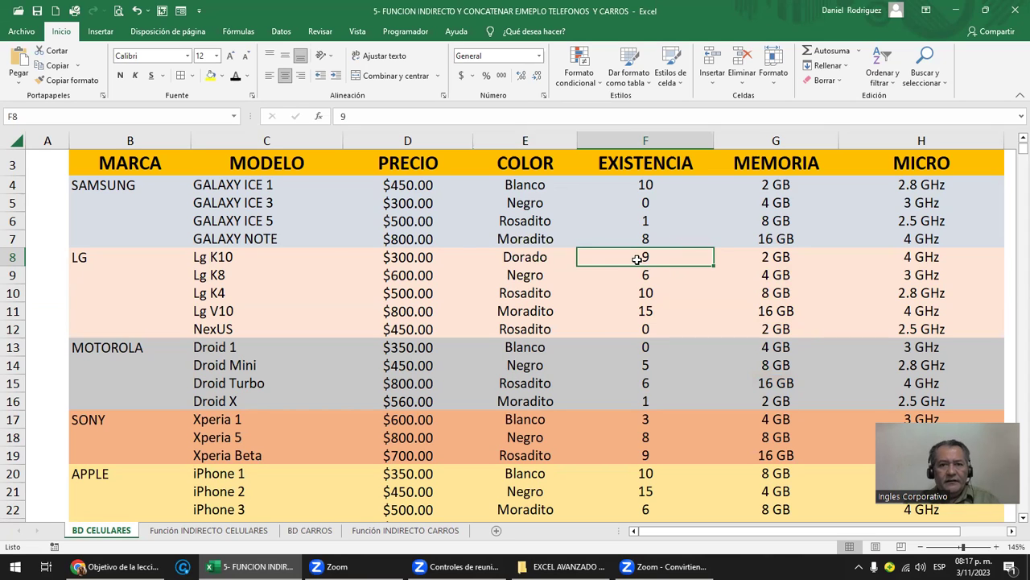
left_click(161, 119)
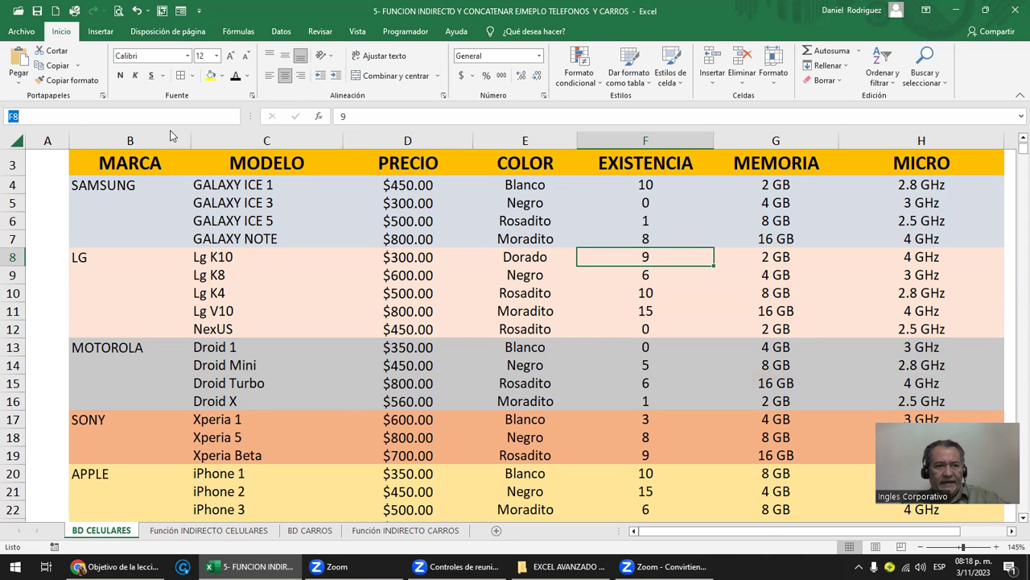
key("ctrl+v")
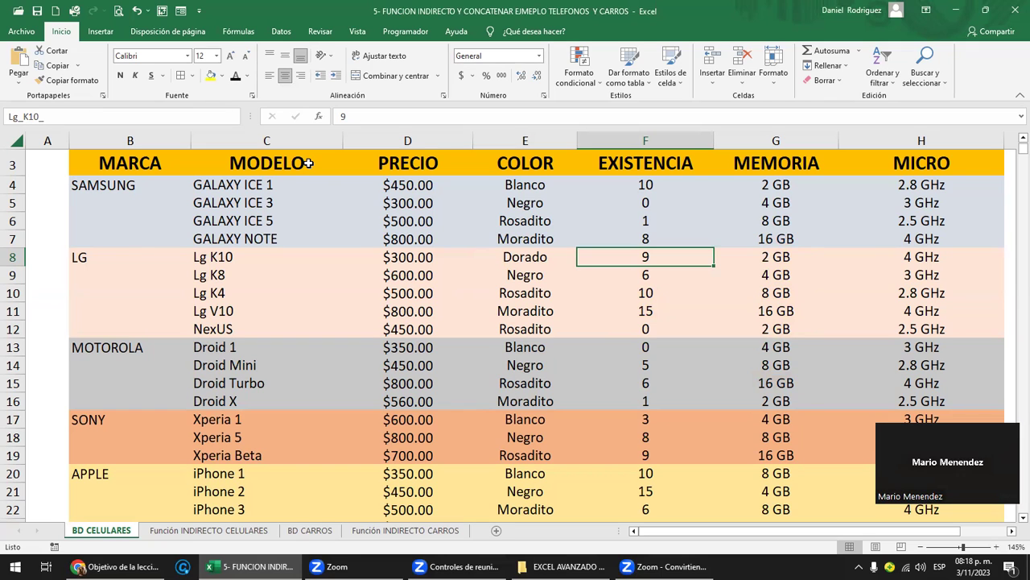
type("NCIA")
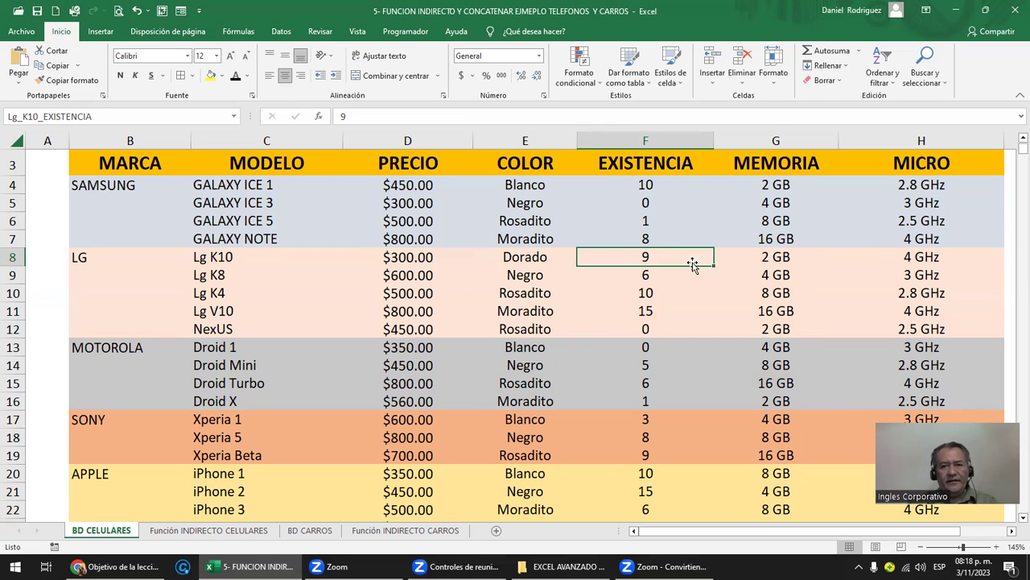
Step: Name the 2 GB memory cell G8 Lg_K10_MEMORIA in the Name Box
left_click(771, 257)
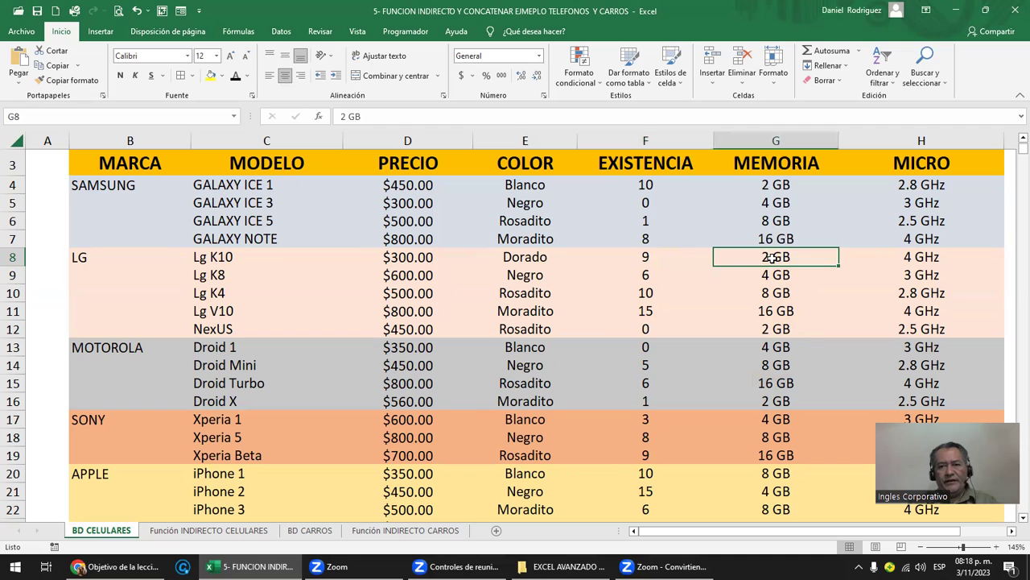
left_click(25, 115)
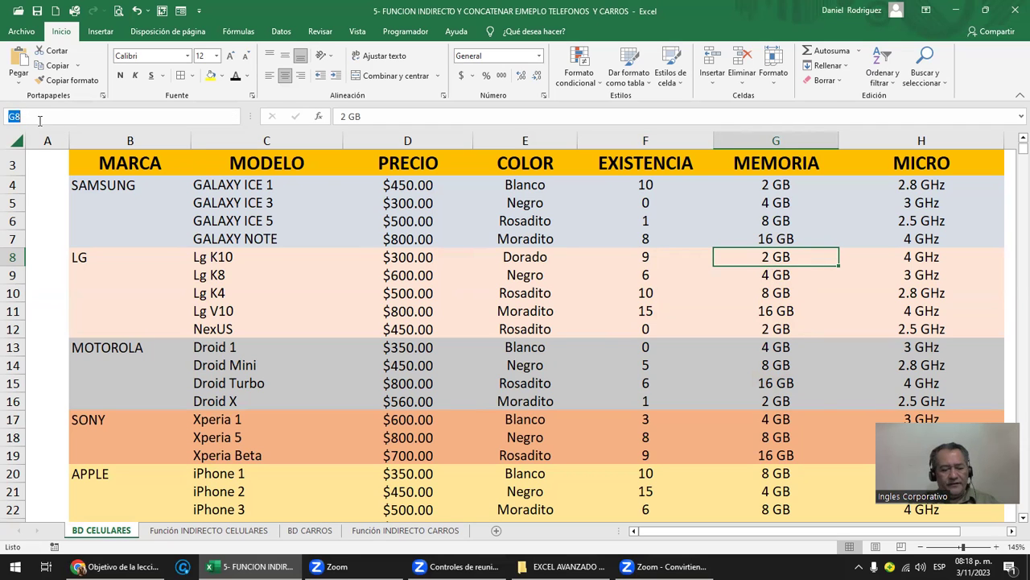
key("ctrl+v")
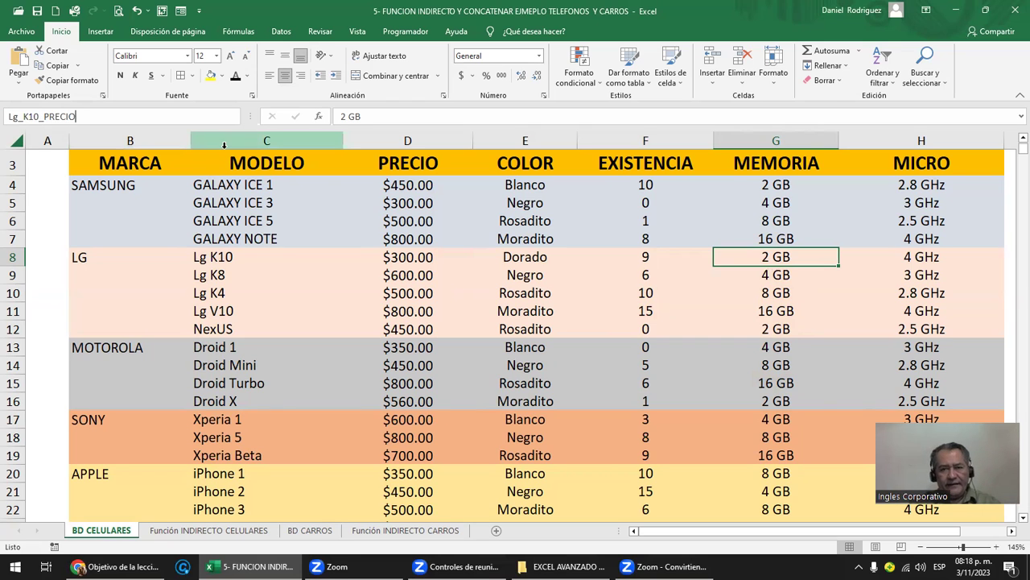
key("BackSpace")
key("BackSpace")
key("BackSpace")
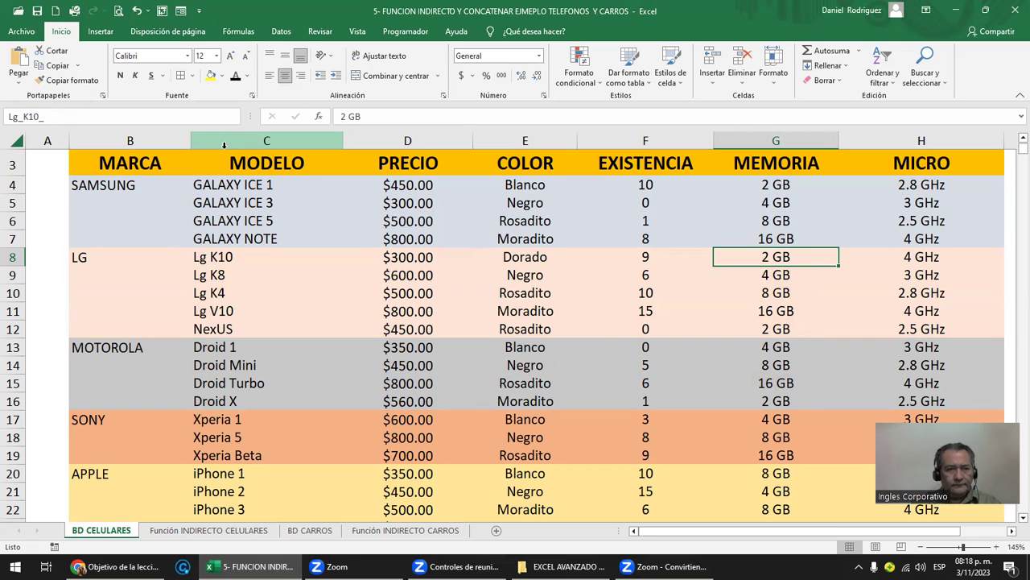
type("MEMO")
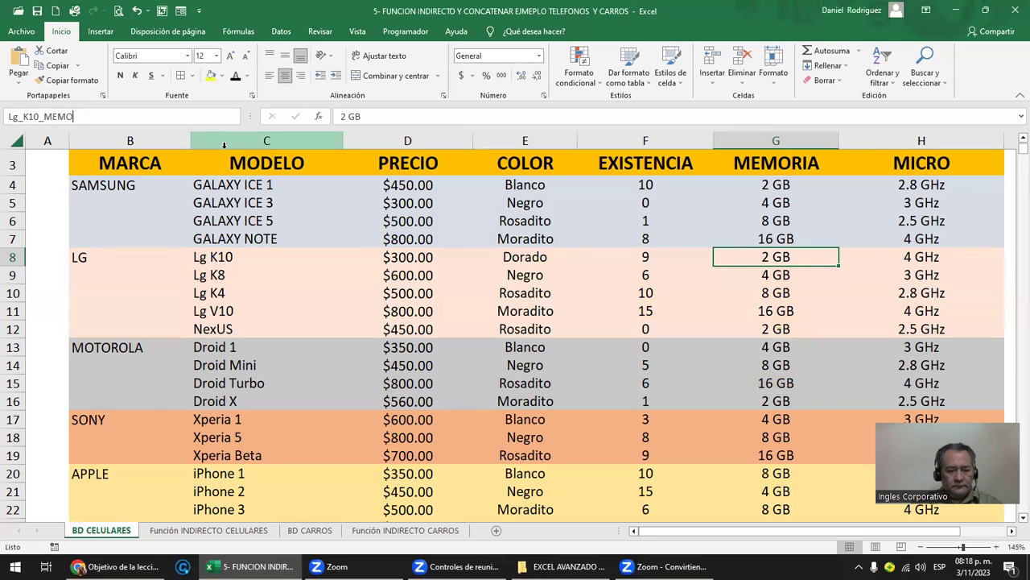
key("Return")
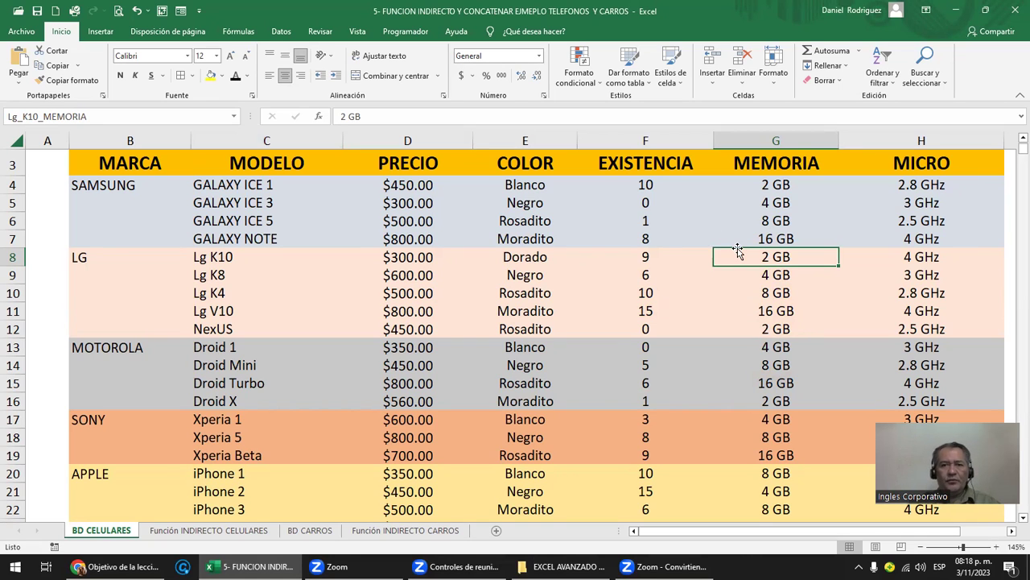
Step: Create the name Lg_K10_MICRO via Definir nombre, referring to the 4 GHz cell H8
left_click(233, 256)
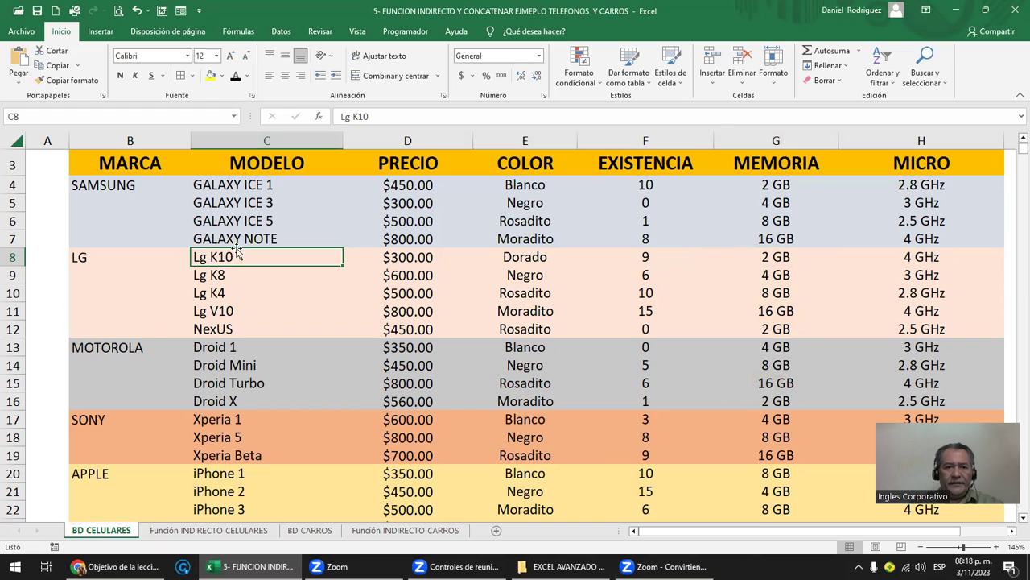
right_click(219, 256)
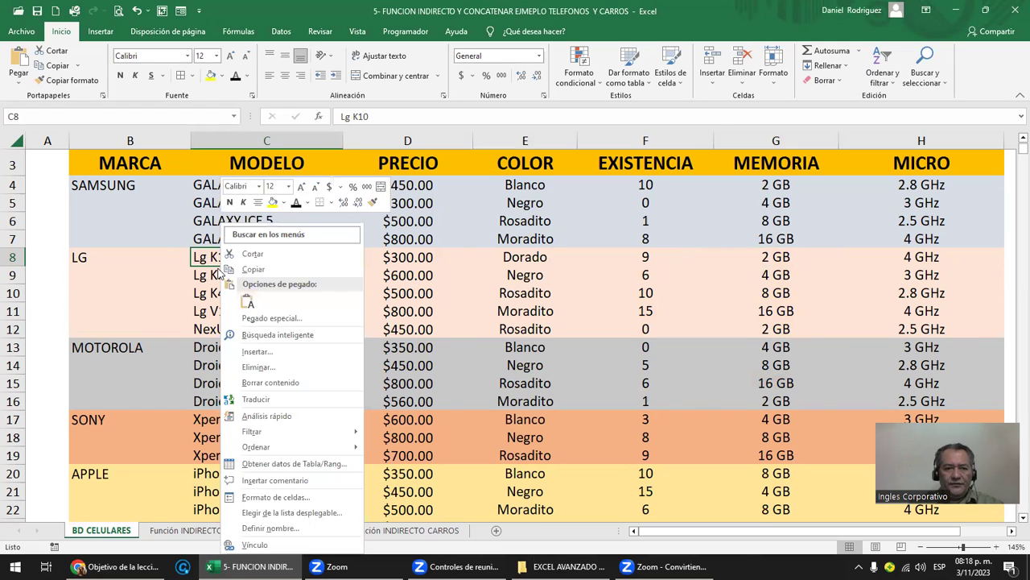
left_click(271, 528)
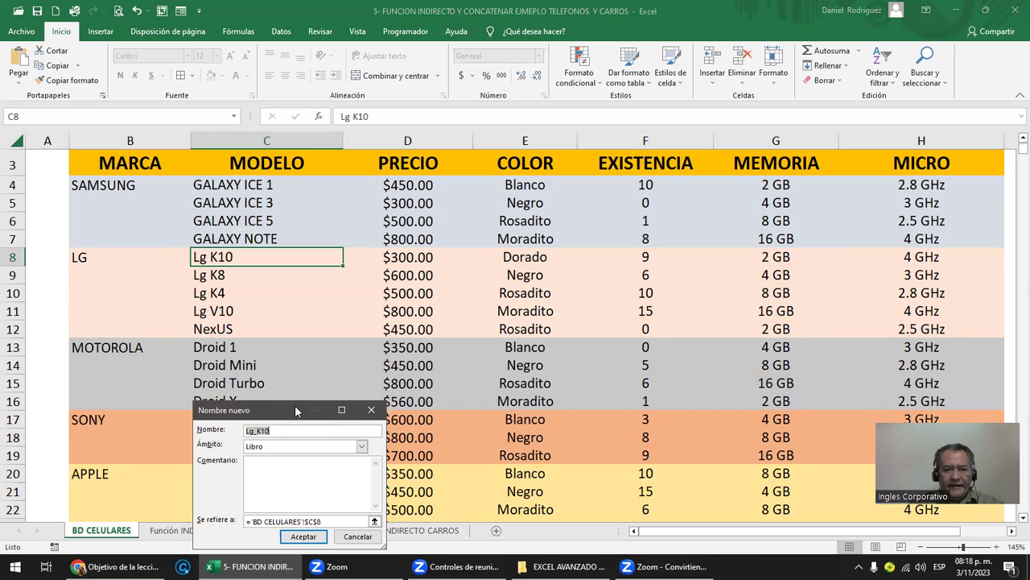
left_click_drag(296, 411, 564, 268)
left_click(543, 289)
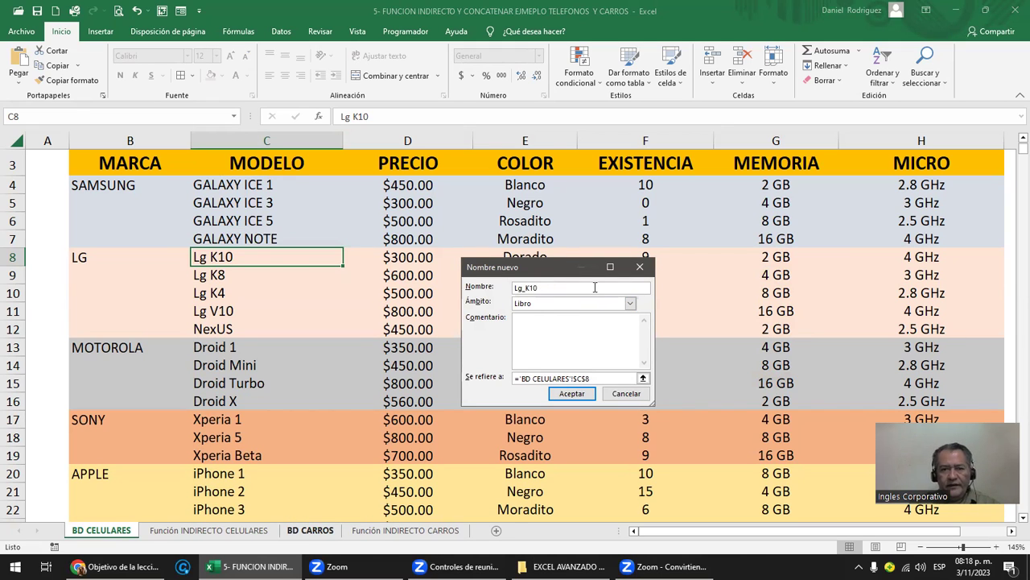
type("_")
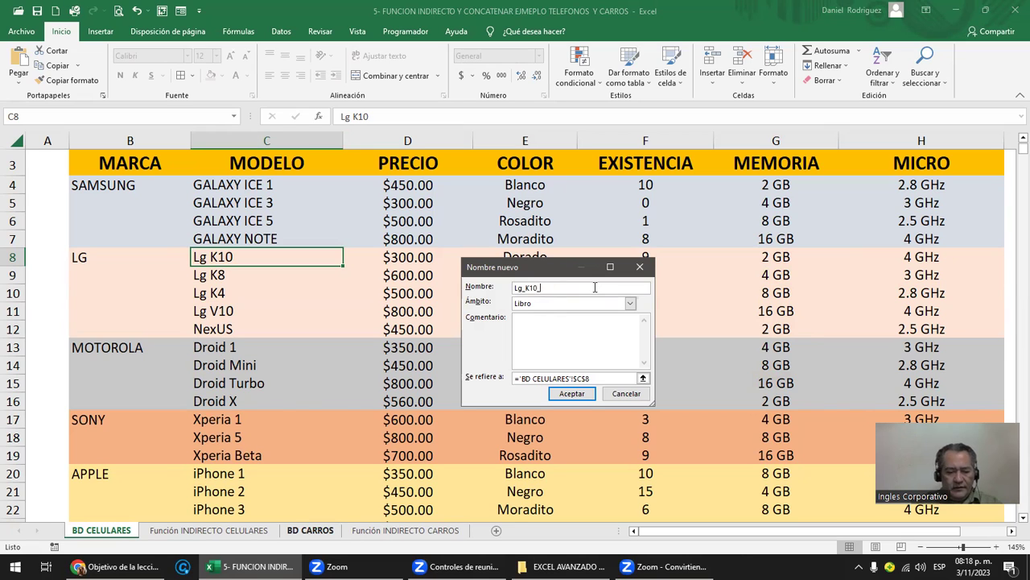
type("Mi")
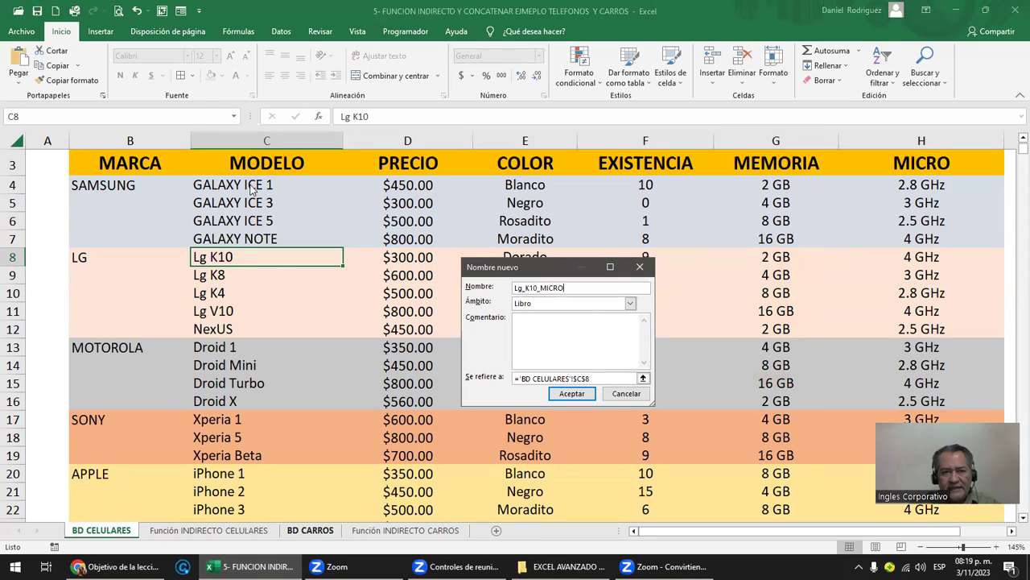
left_click(597, 378)
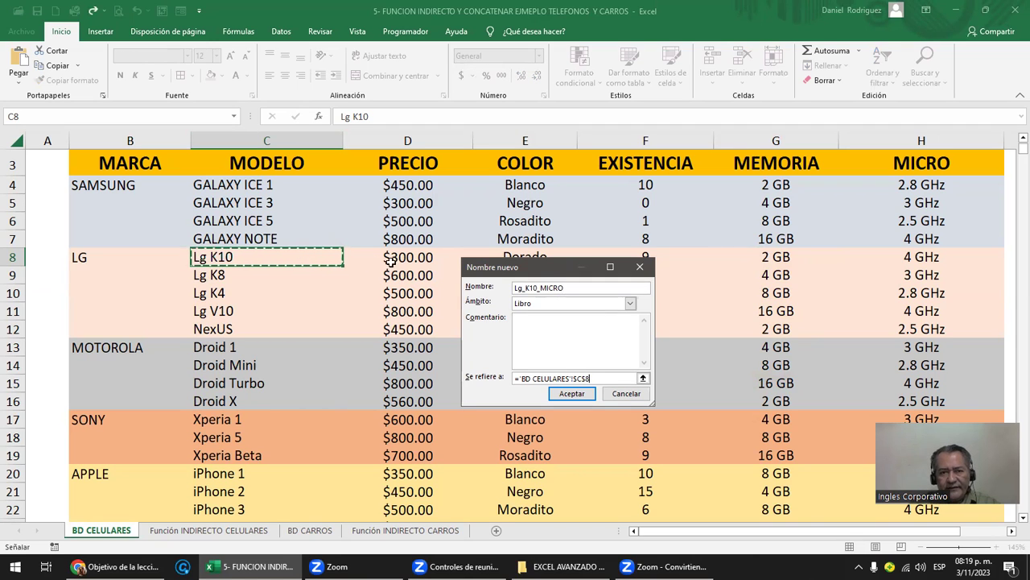
left_click(908, 257)
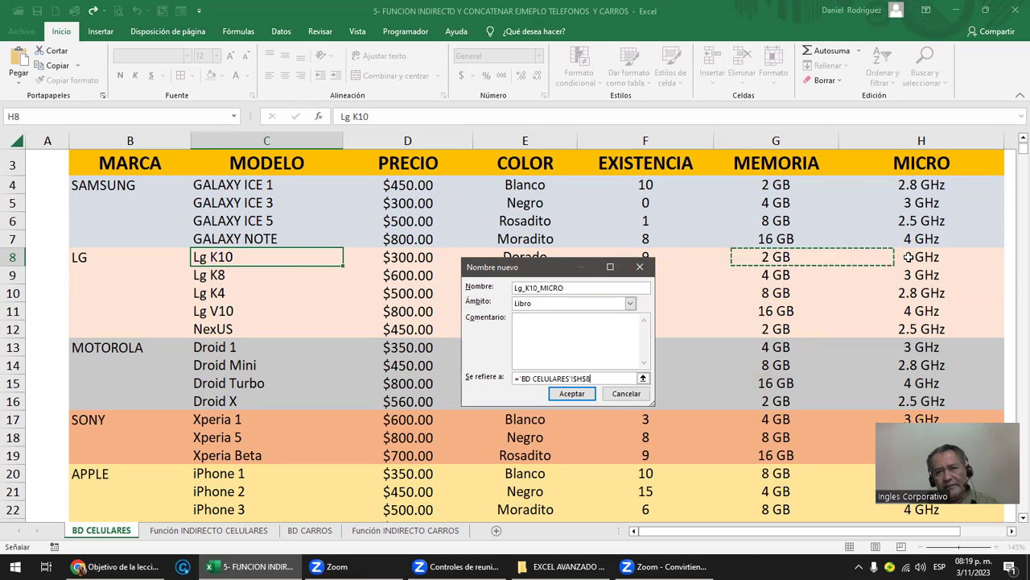
left_click(567, 394)
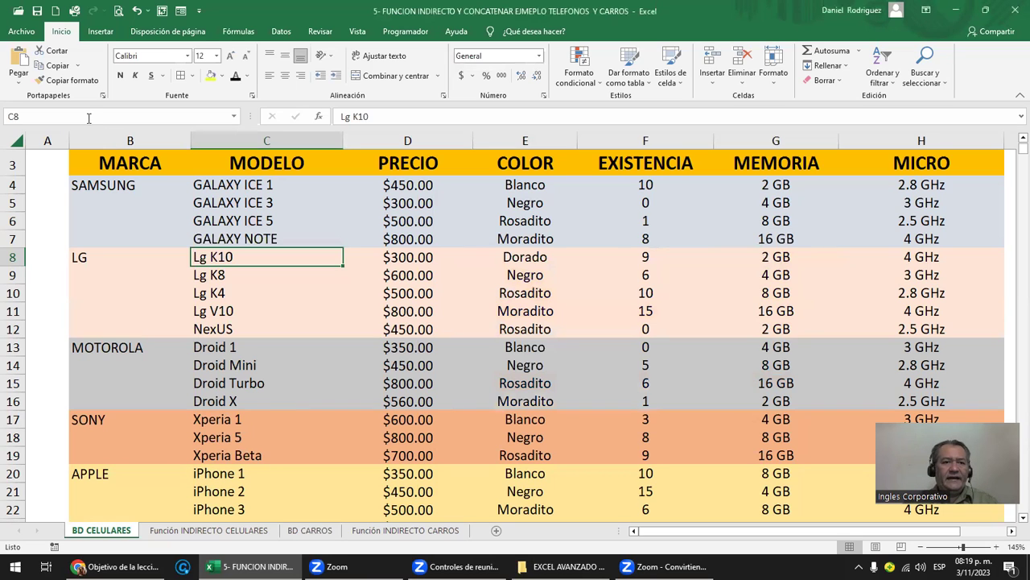
key("ctrl+v")
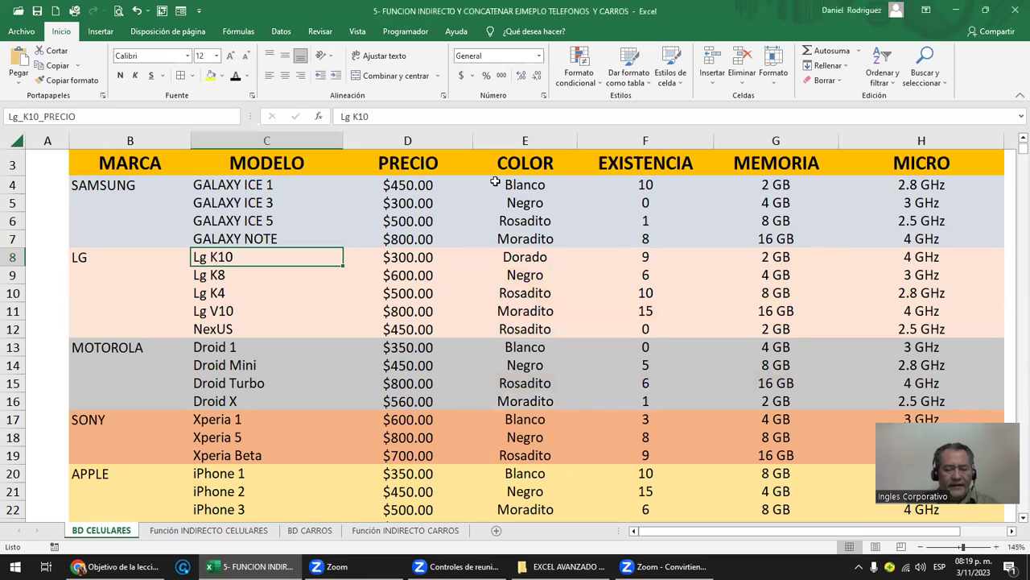
key("BackSpace")
key("BackSpace")
key("BackSpace")
key("BackSpace")
key("BackSpace")
key("BackSpace")
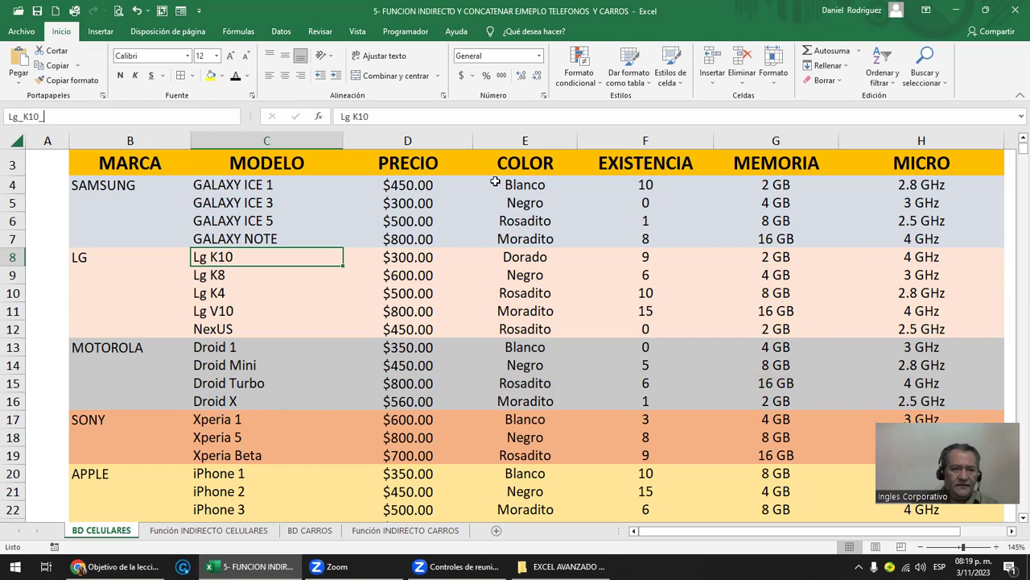
type("BODEGA")
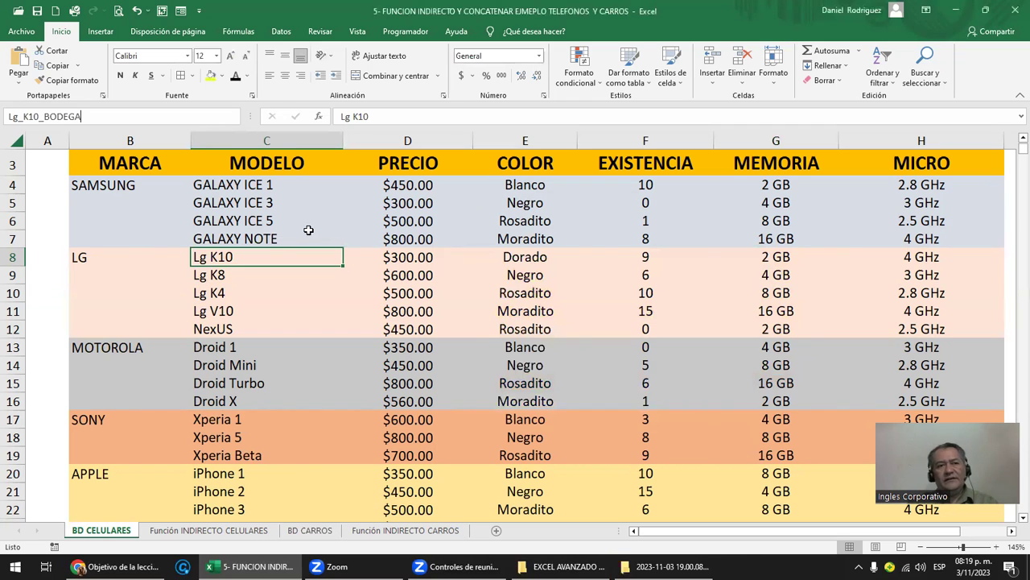
left_click(668, 566)
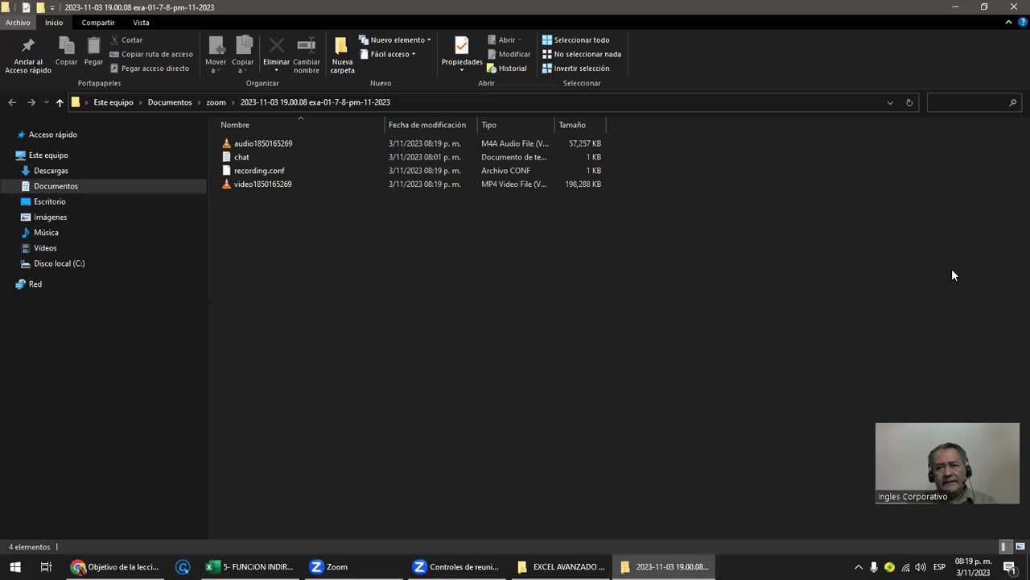
left_click(1012, 8)
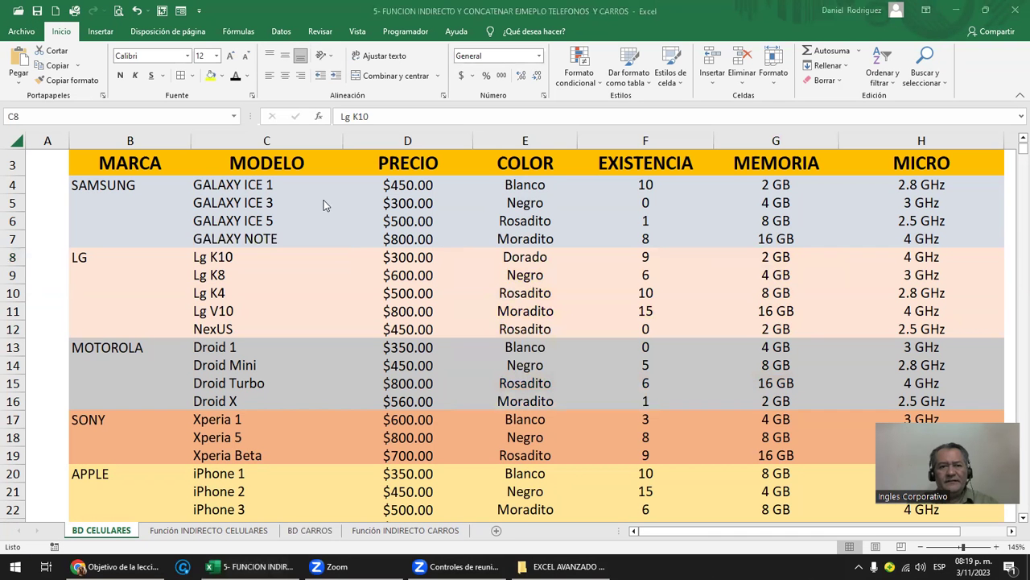
left_click(211, 258)
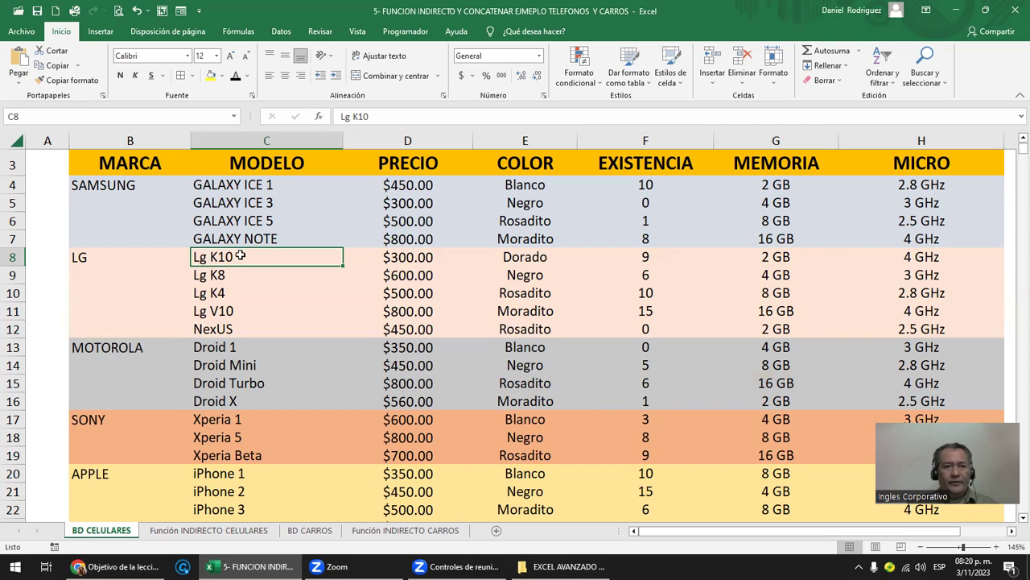
Step: Fill empty cell A8 yellow and paste Lg_K10_PRECIO into the Name Box
left_click(49, 256)
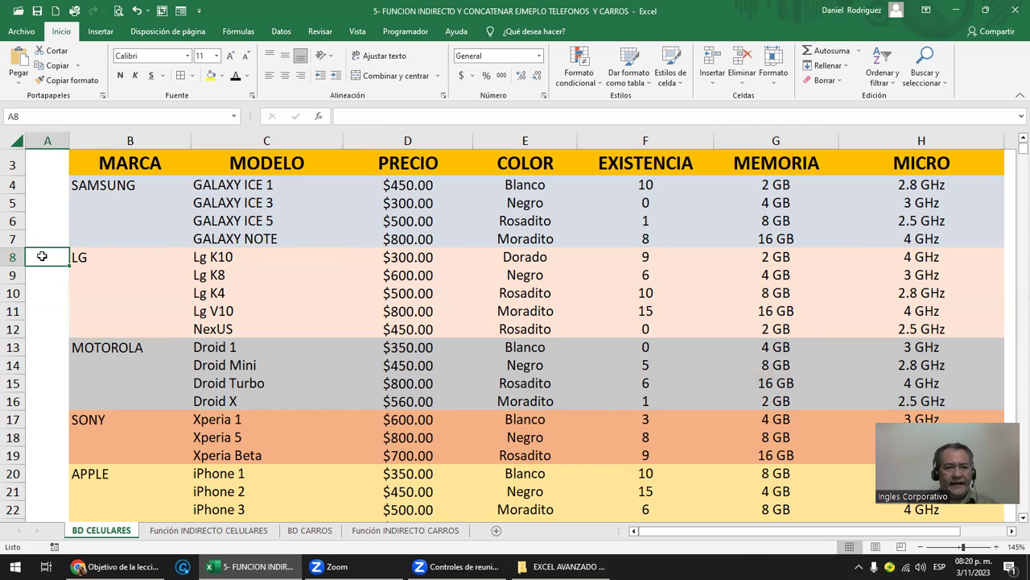
left_click(209, 75)
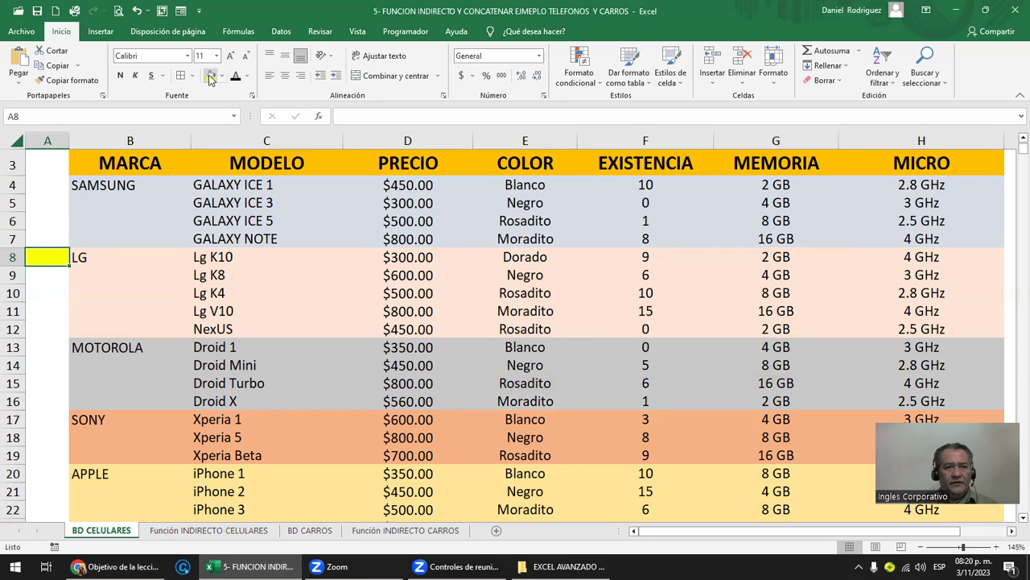
left_click(71, 118)
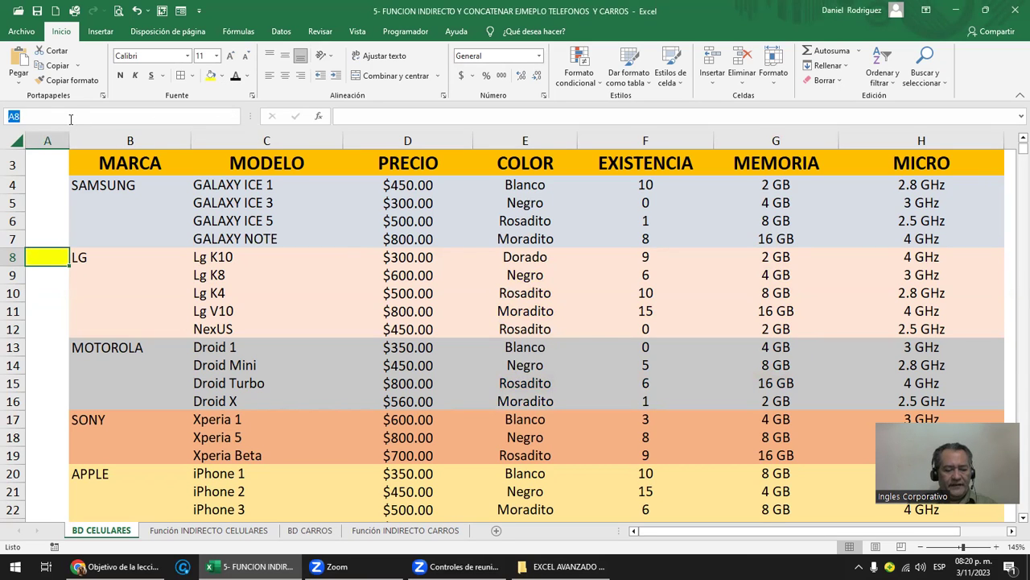
key("ctrl+v")
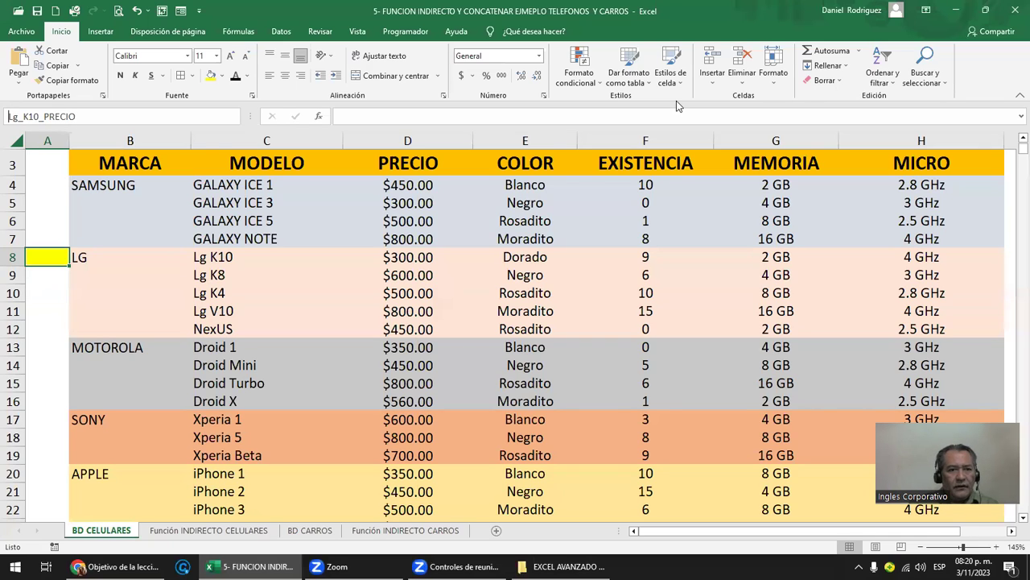
Step: Edit the pasted name into MOTOROLA_DOID_1
key("Home")
type("MOTOROL")
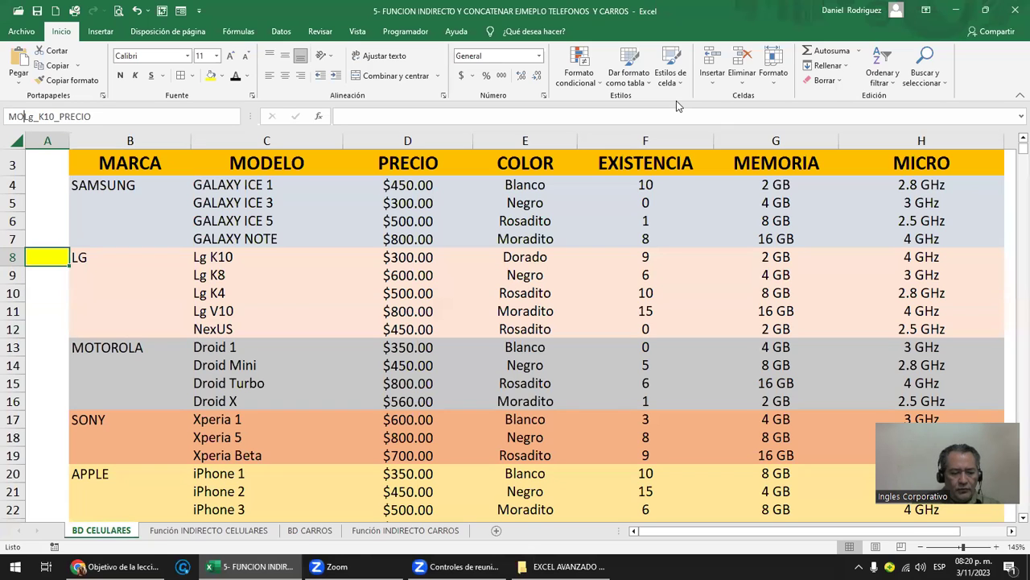
key("BackSpace")
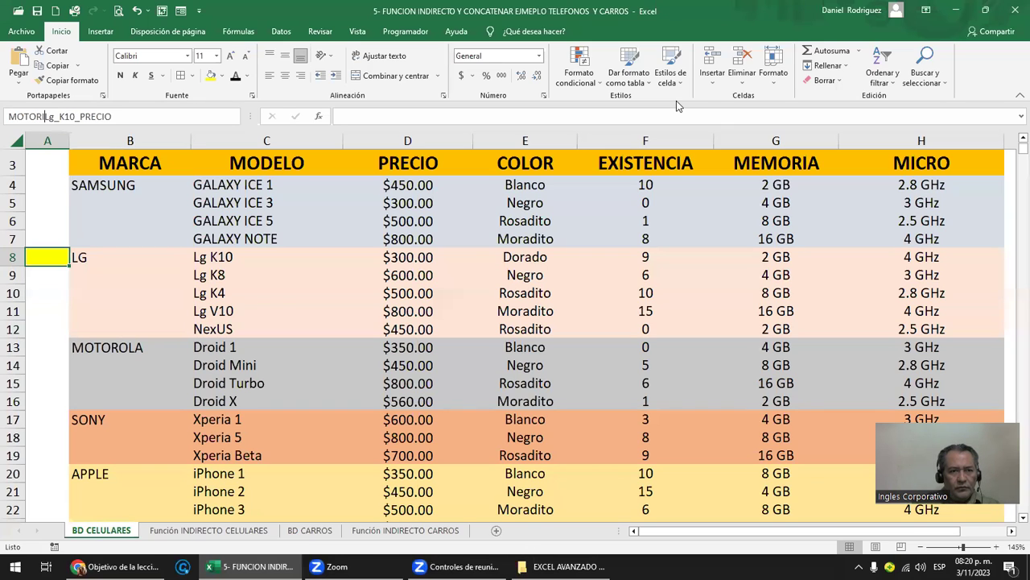
key("BackSpace")
type("ROLA")
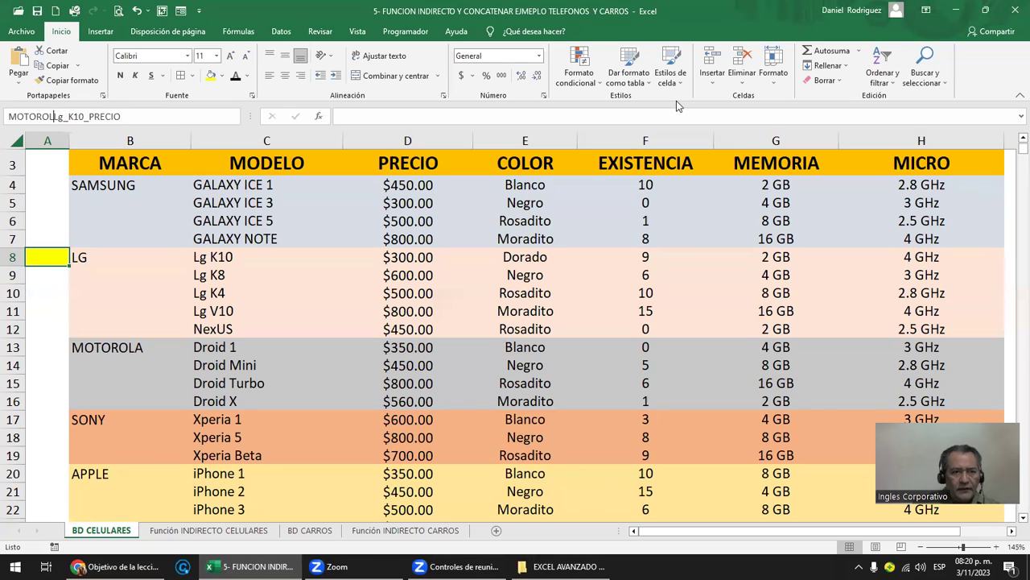
type("_")
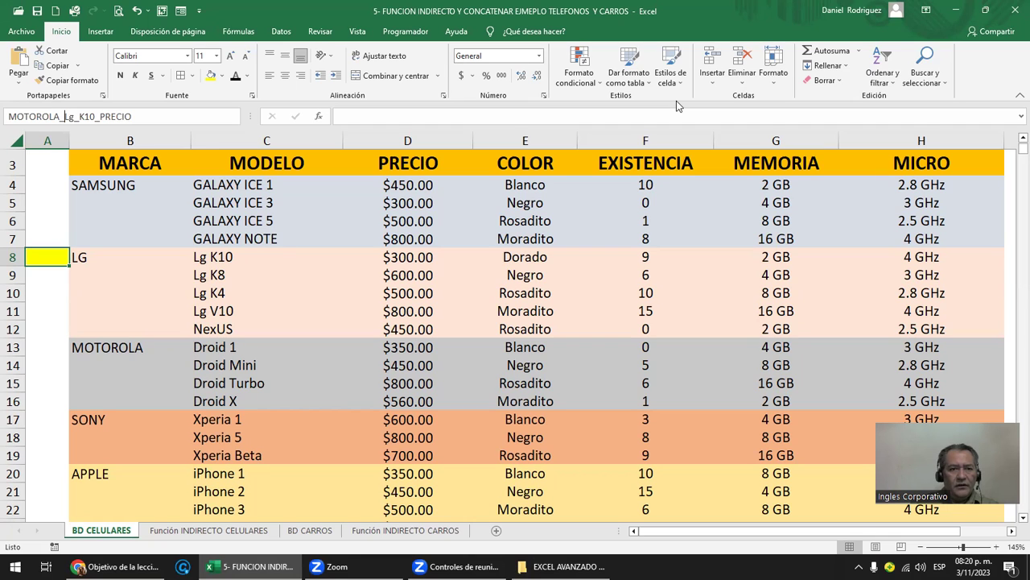
key("Delete")
key("Delete")
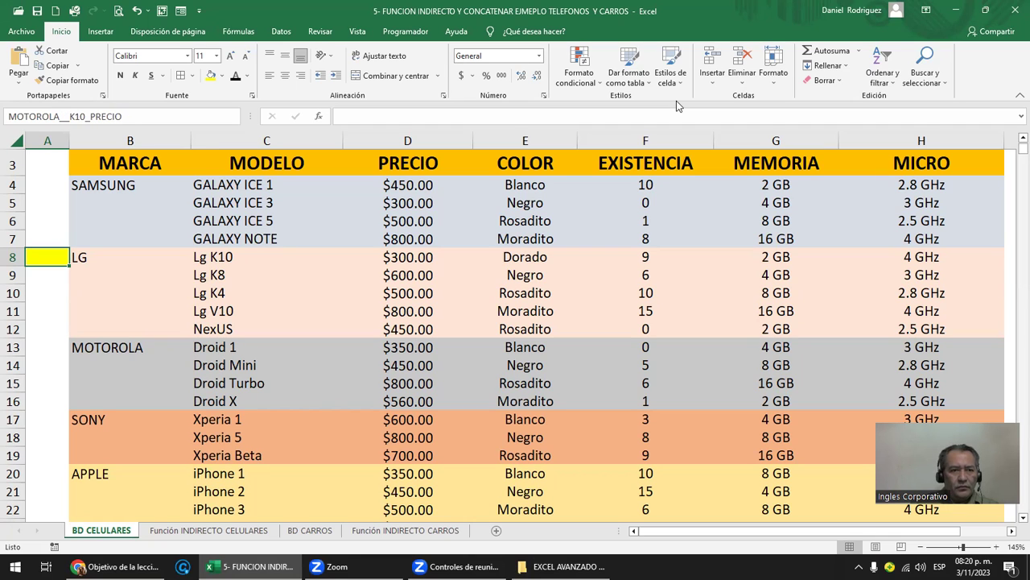
type("DOID")
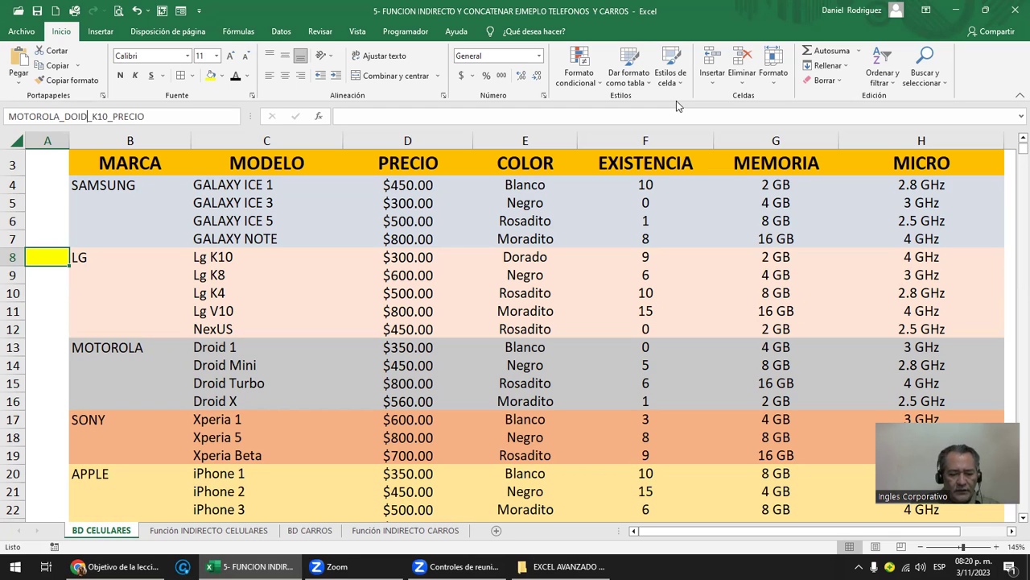
type("_")
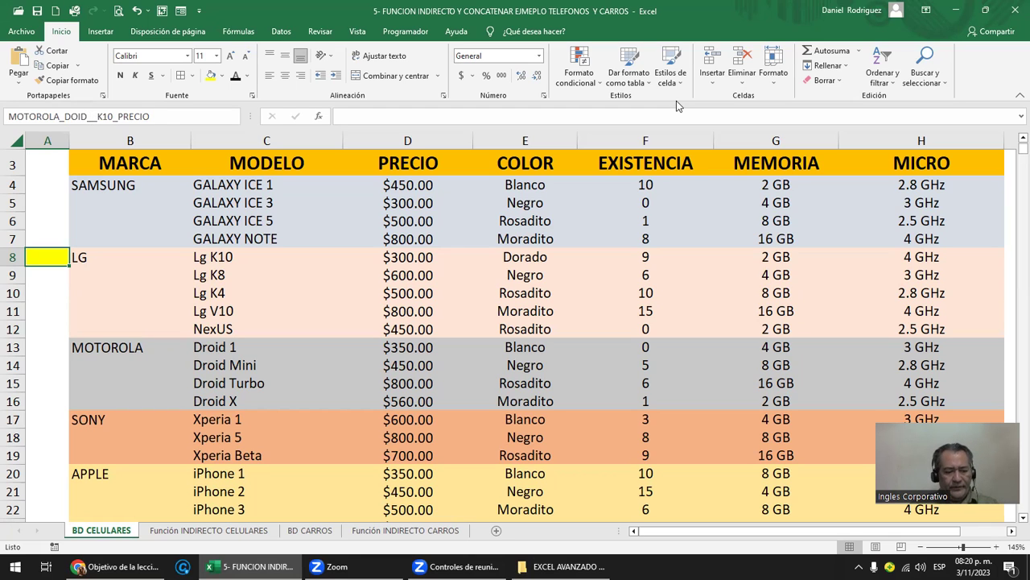
type("1")
key("Delete")
key("Delete")
key("Delete")
key("Delete")
key("Delete")
key("Delete")
key("Delete")
key("Delete")
key("Delete")
key("Delete")
key("Delete")
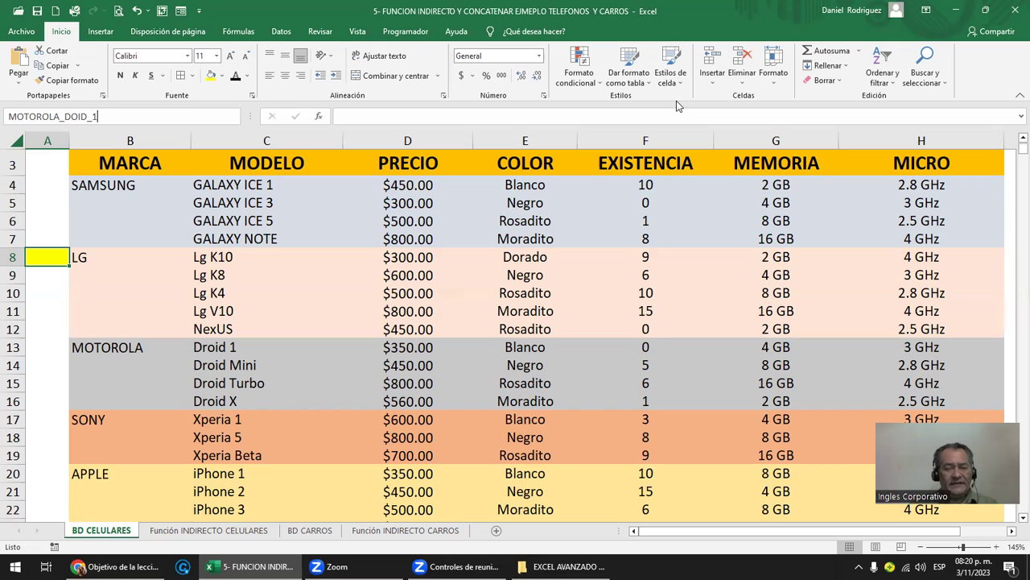
Step: Complete the name as MOTOROLA_DROID_1_PRECIO and assign it to A8
type("PRECIO")
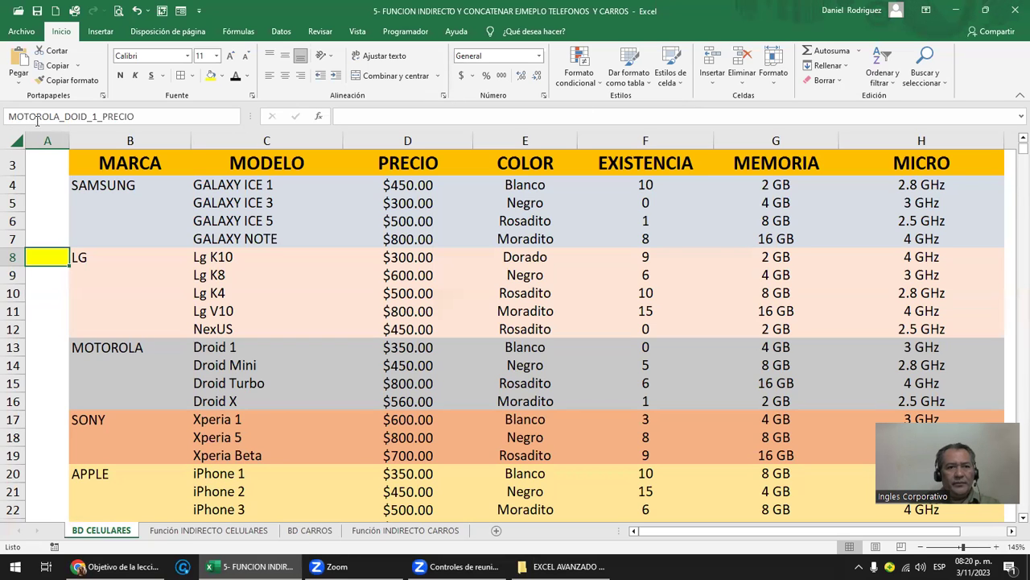
left_click(71, 116)
type("R")
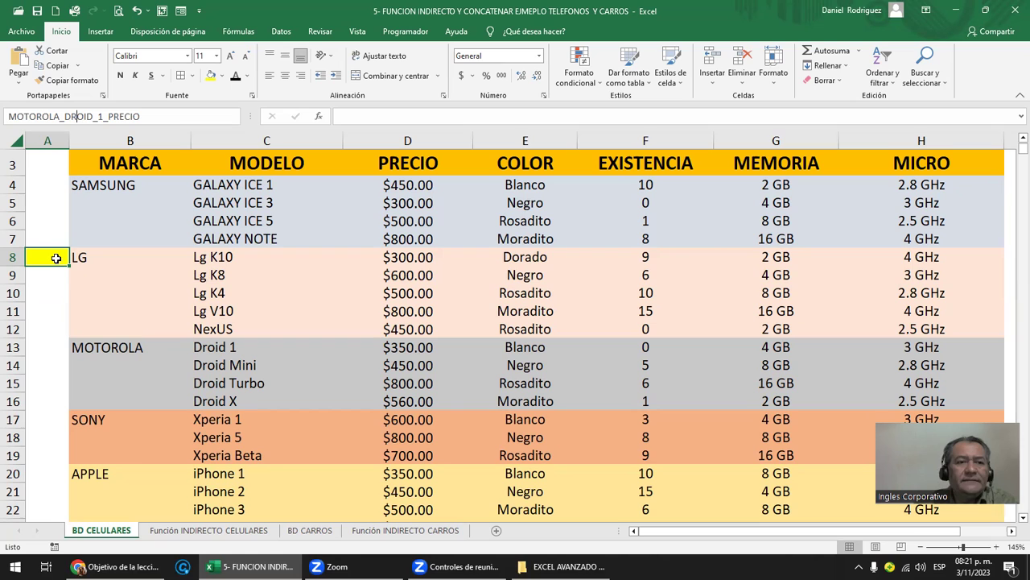
key("Return")
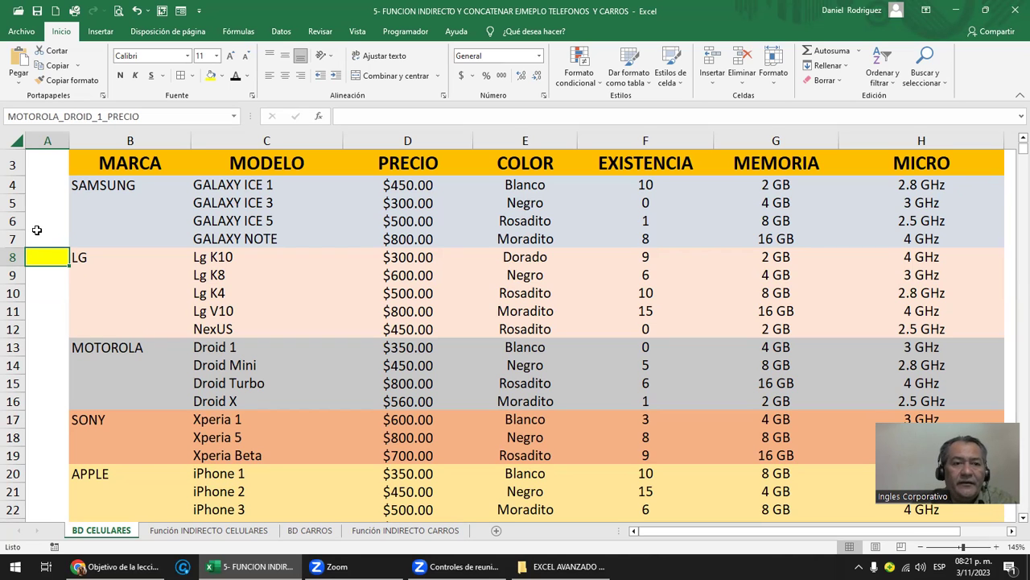
Step: From A6, choose MOTOROLA_DROID_1_PRECIO in the Name Box list to return to A8
left_click(46, 222)
left_click(234, 116)
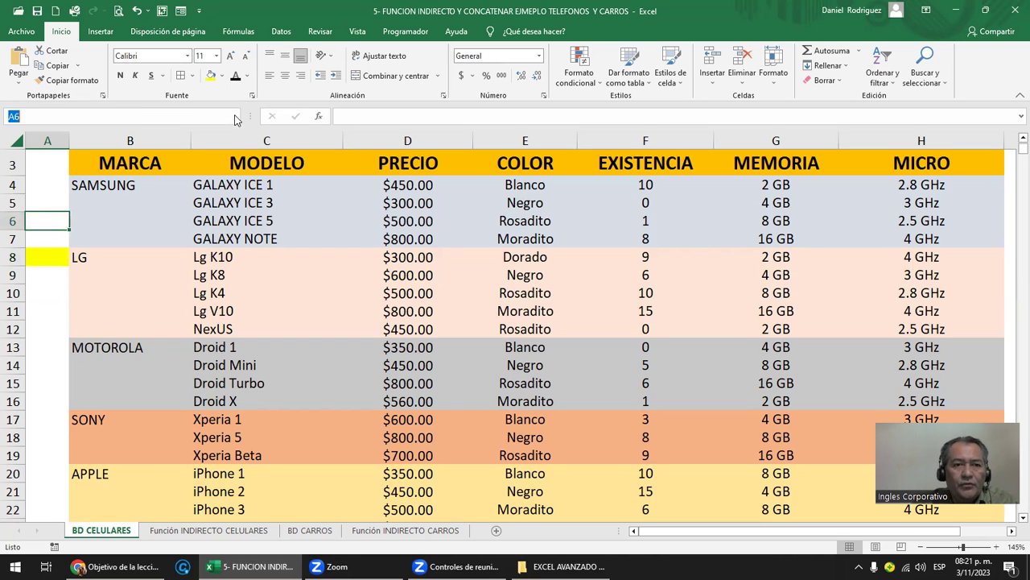
left_click(103, 236)
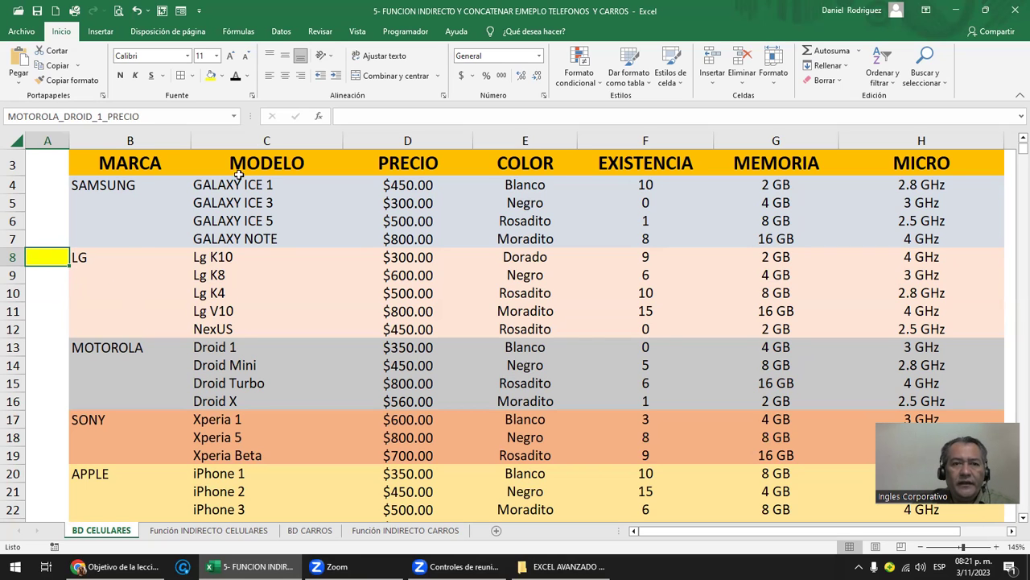
Step: In Name Manager, repoint MOTOROLA_DROID_1_PRECIO from A8 to the Droid 1 price in D13
left_click(236, 34)
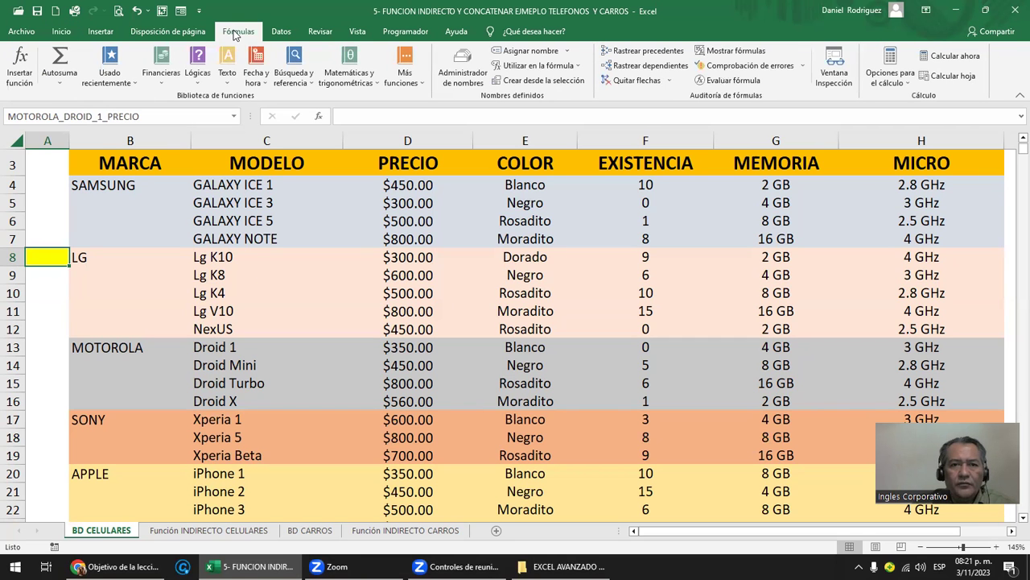
left_click(466, 72)
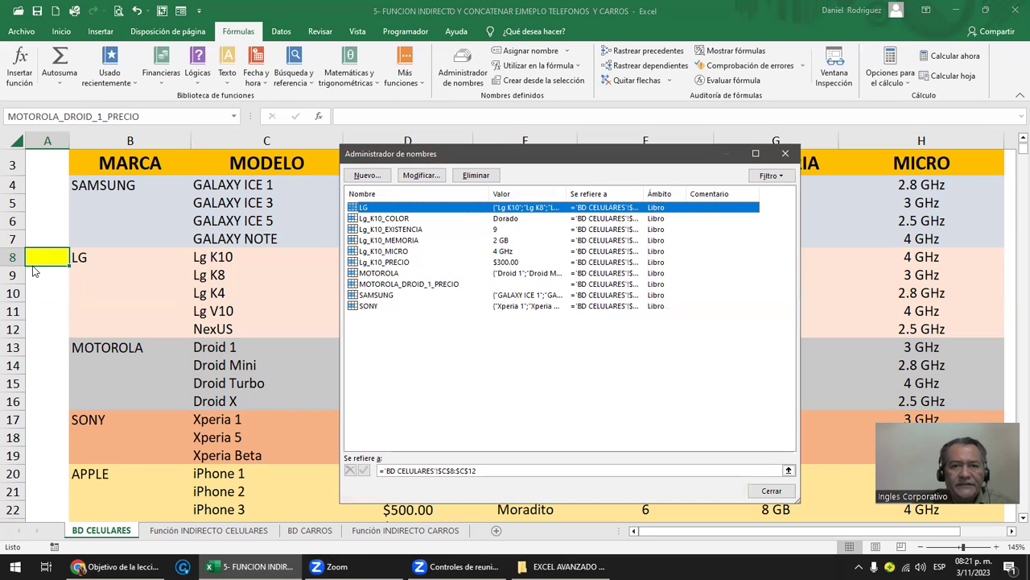
left_click(430, 285)
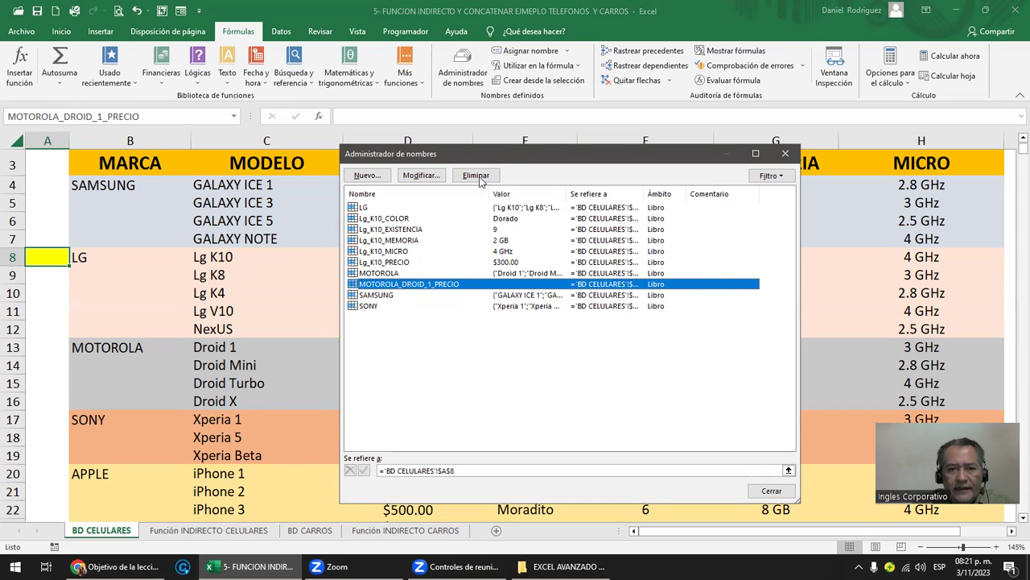
left_click_drag(497, 153, 679, 105)
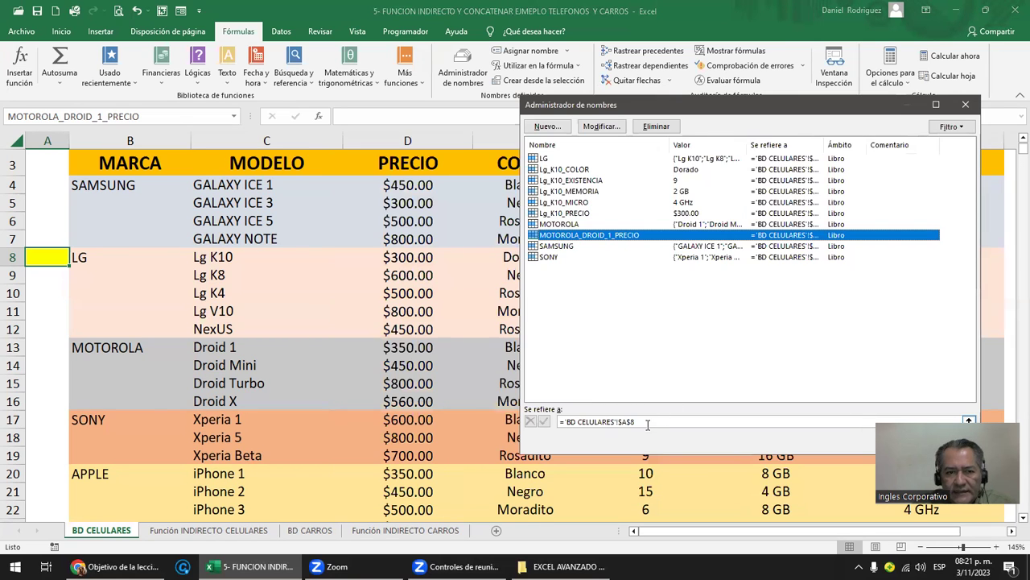
left_click(644, 421)
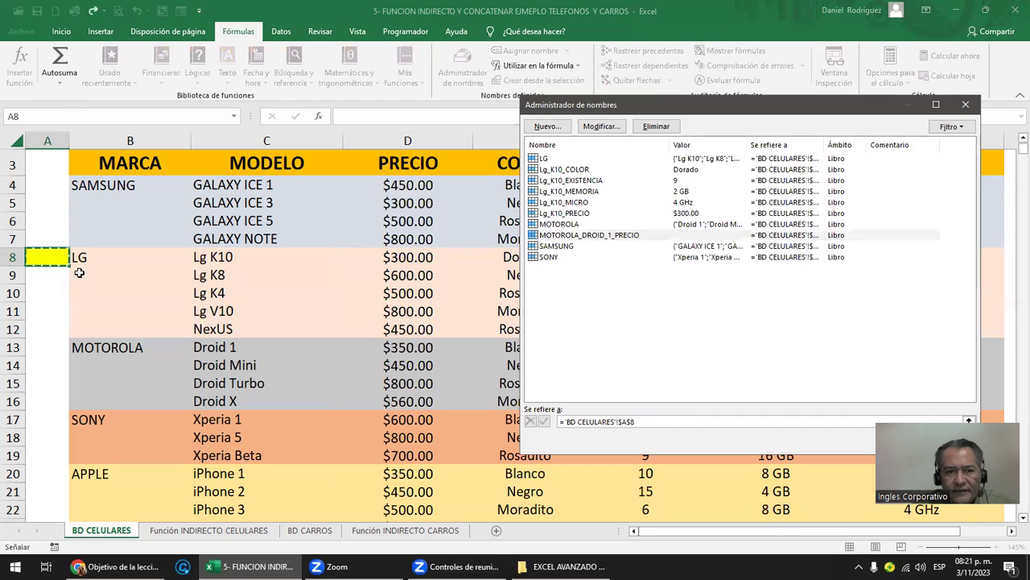
left_click(416, 348)
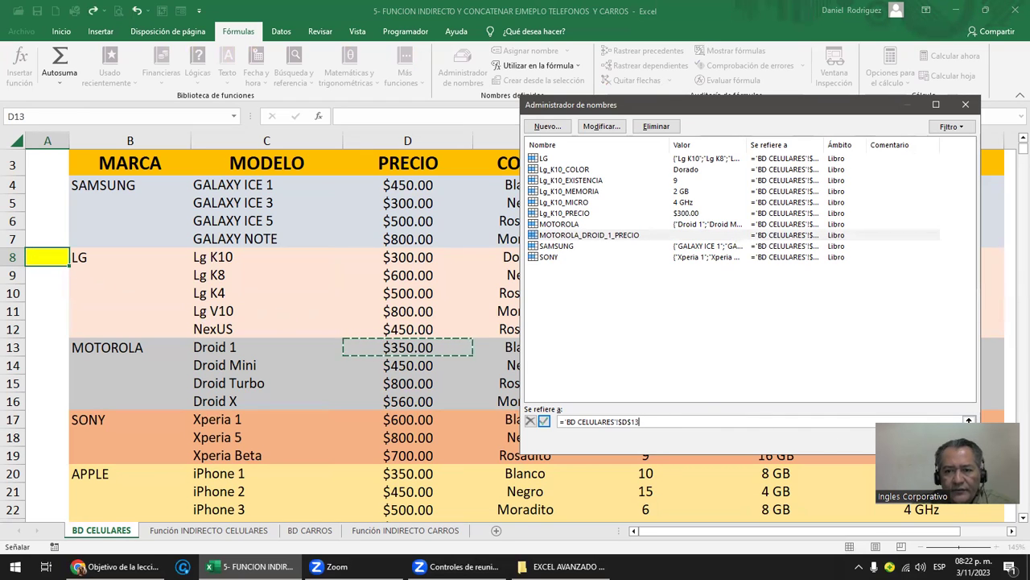
left_click(544, 421)
key("Escape")
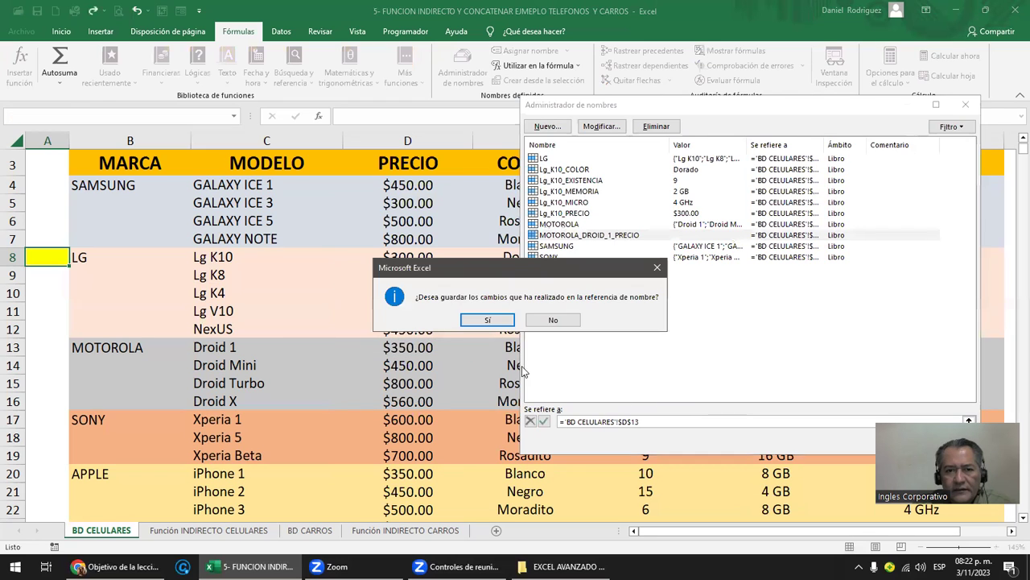
left_click(483, 320)
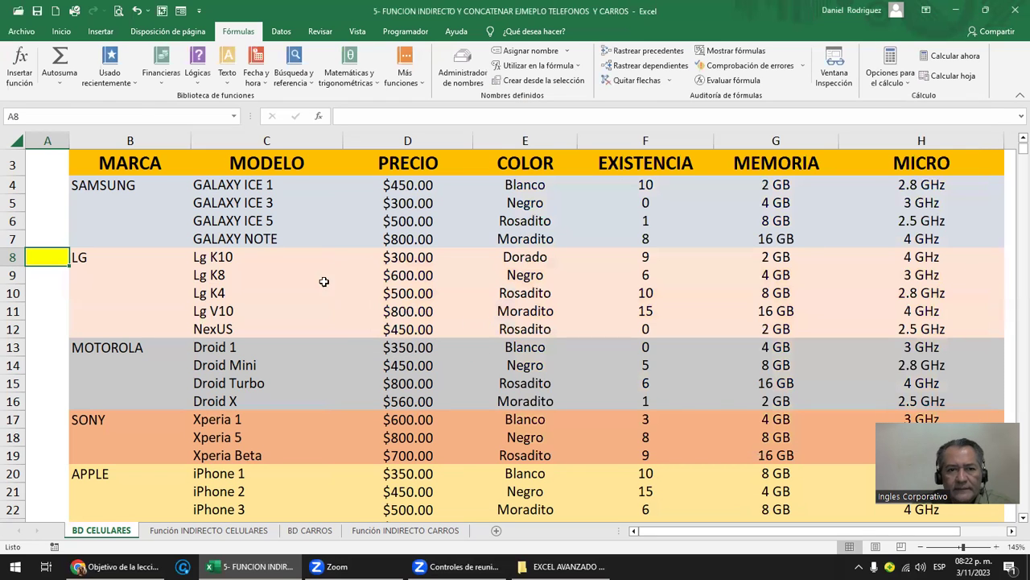
Step: Jump to MOTOROLA_DROID_1_PRECIO from the Name Box to confirm it lands on D13
left_click(228, 117)
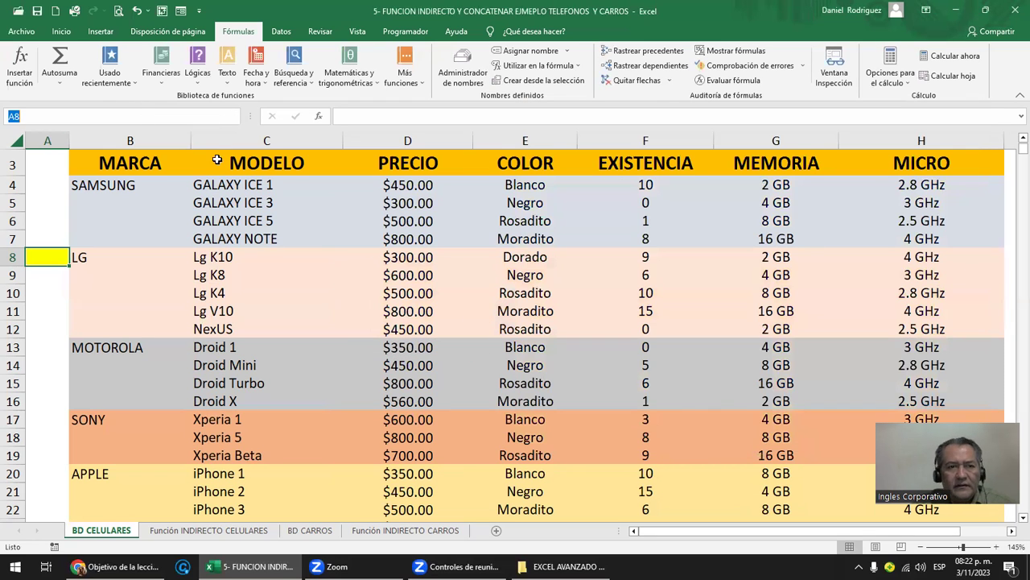
left_click(233, 117)
left_click(169, 235)
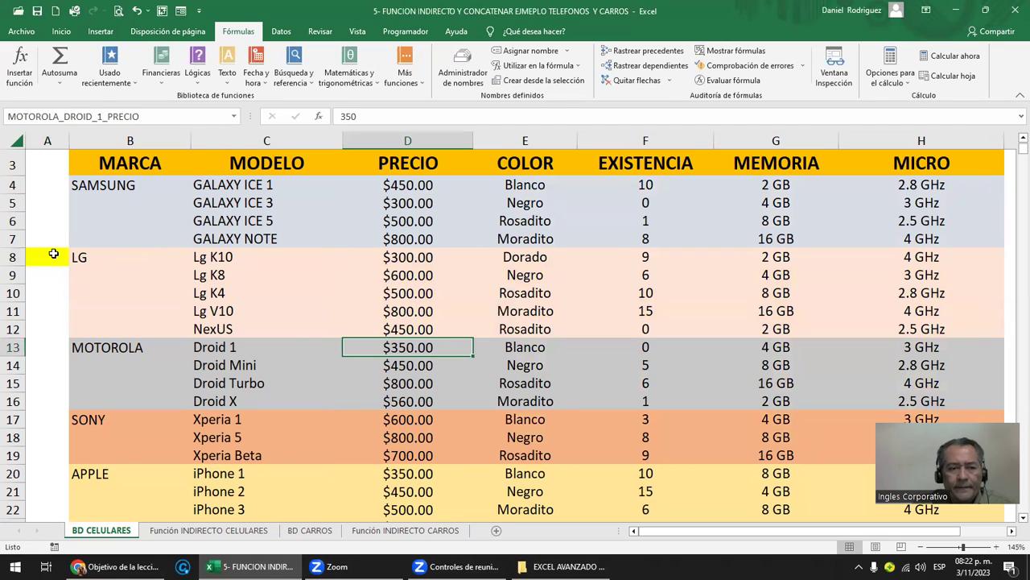
Step: Delete the MOTOROLA_DROID_1_PRECIO name in Name Manager, then select cell A8
left_click(463, 73)
left_click(618, 236)
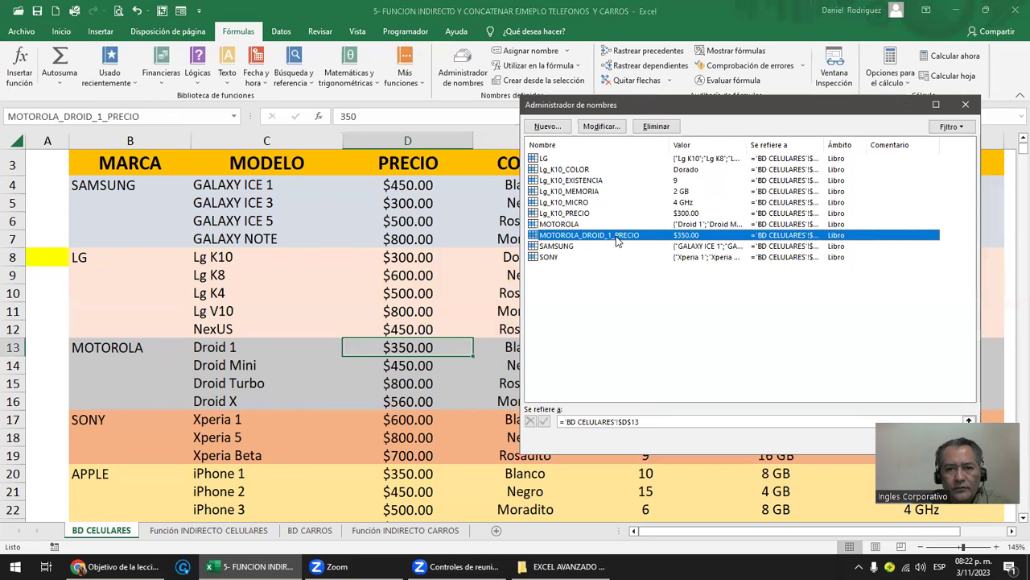
left_click(657, 126)
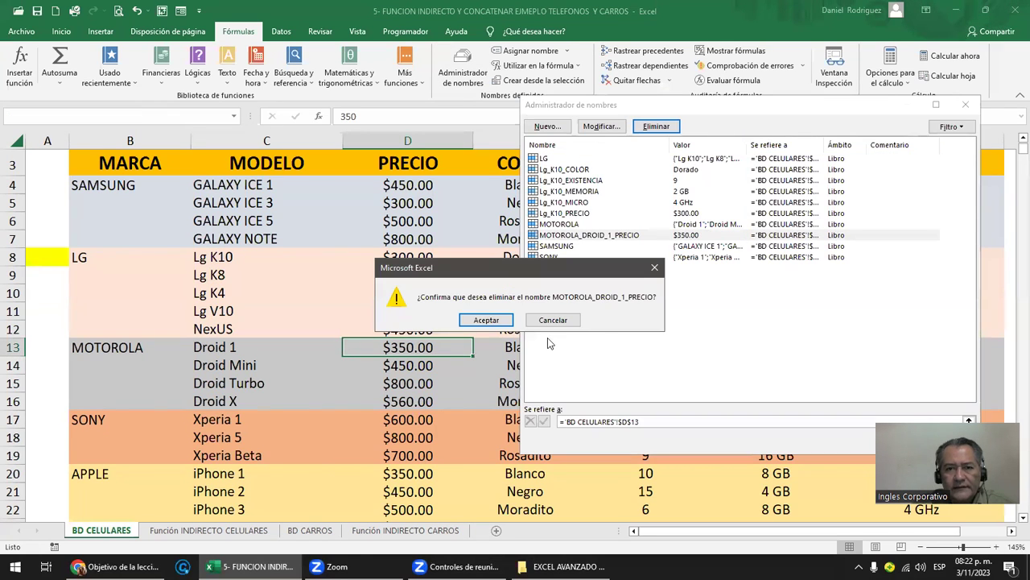
left_click(489, 320)
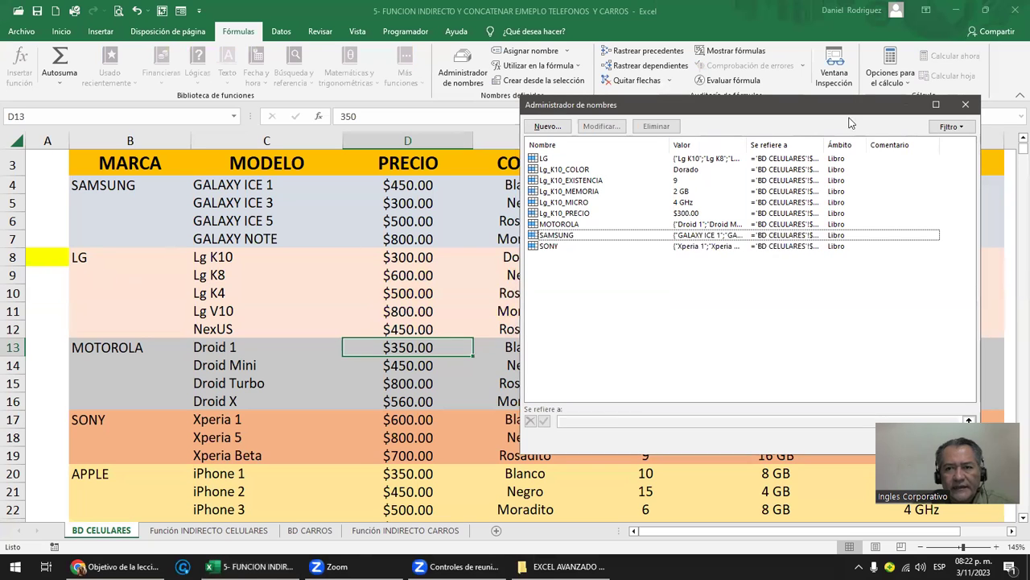
left_click(966, 104)
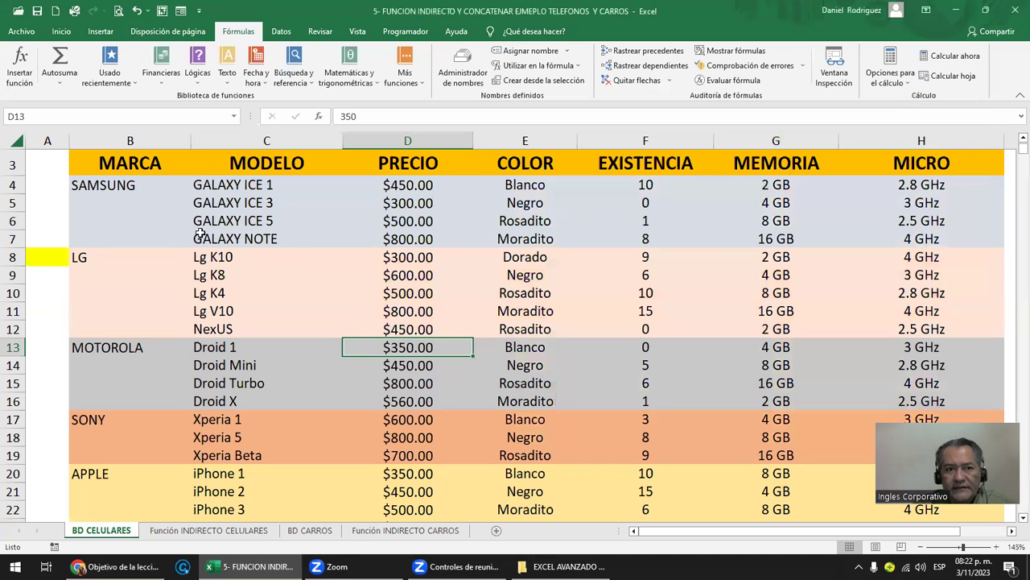
left_click(42, 256)
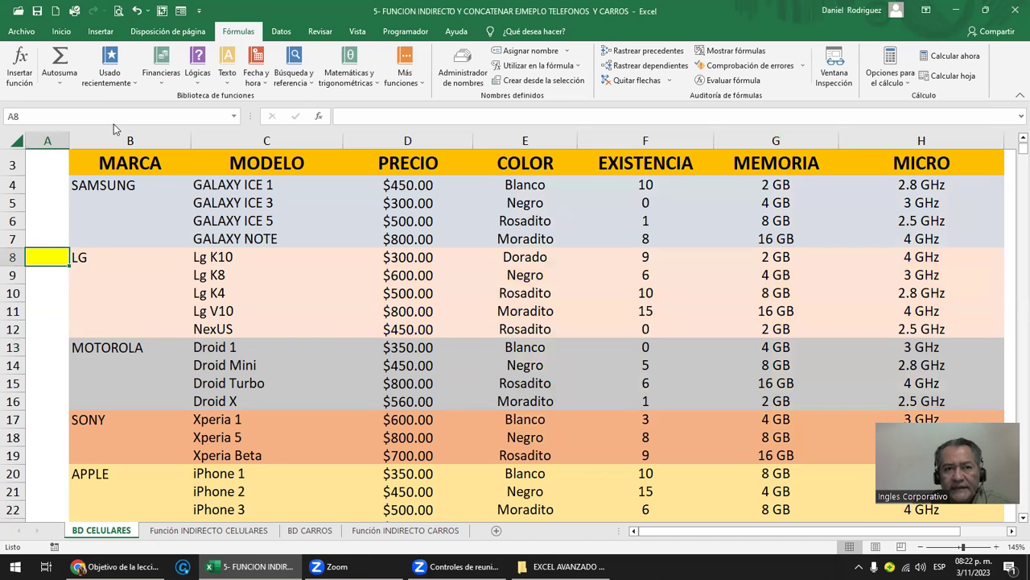
left_click(274, 295)
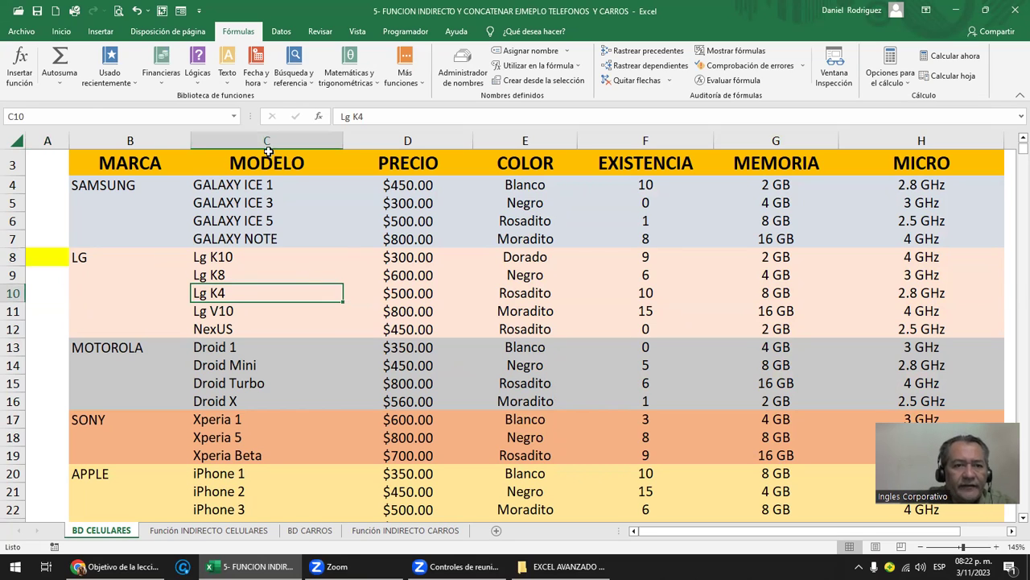
left_click(231, 116)
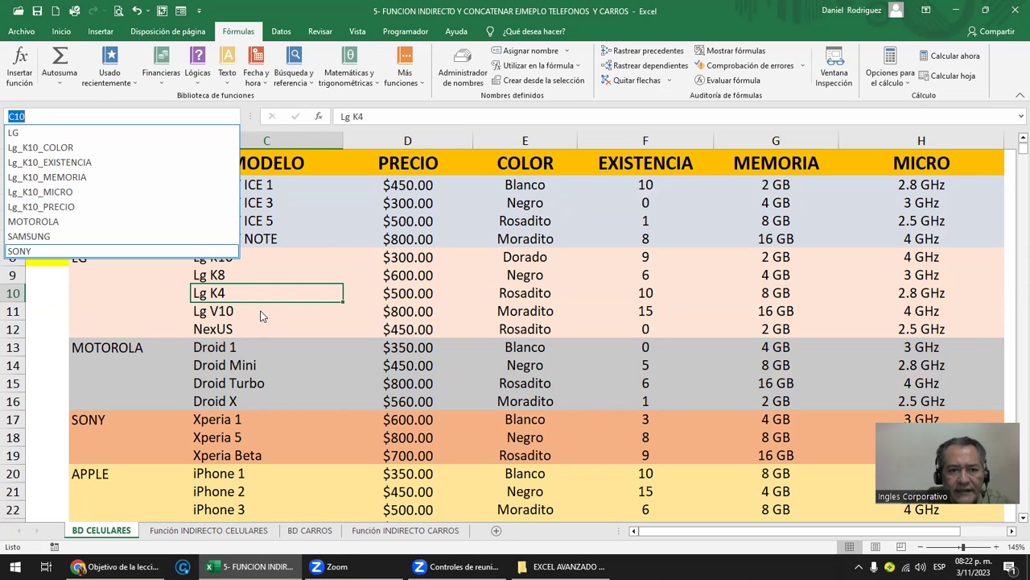
left_click(216, 311)
left_click_drag(213, 258, 930, 258)
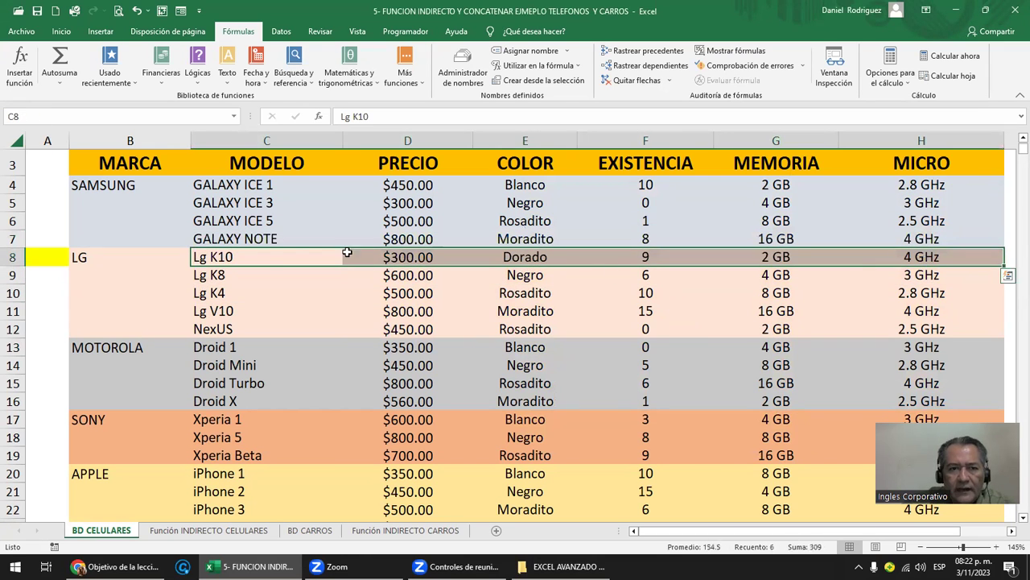
left_click(263, 256)
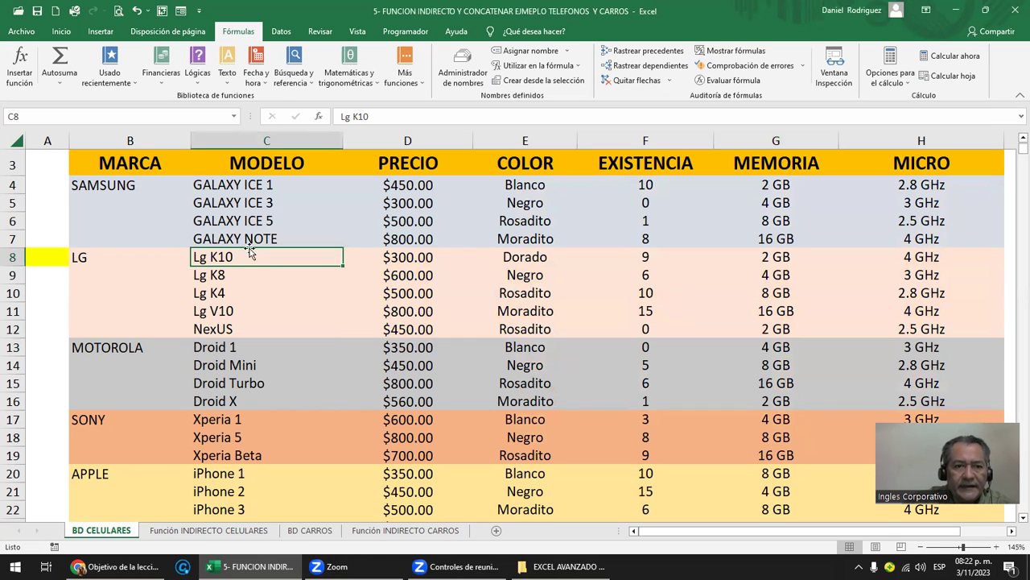
left_click(235, 187)
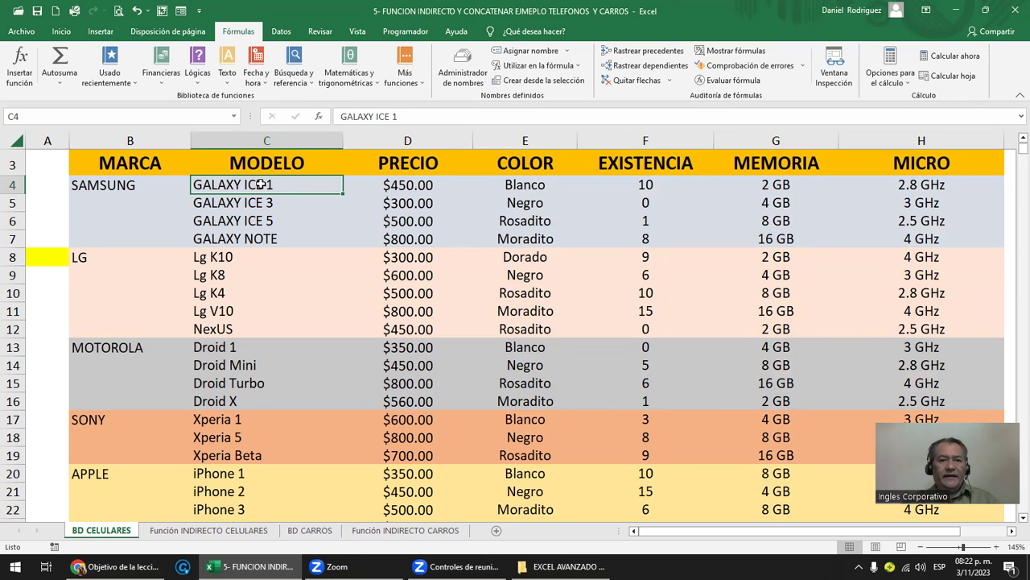
Step: Define a name for GALAXY ICE 1 cell C4, extending the proposed name to GALAXY_ICE_1_
right_click(262, 186)
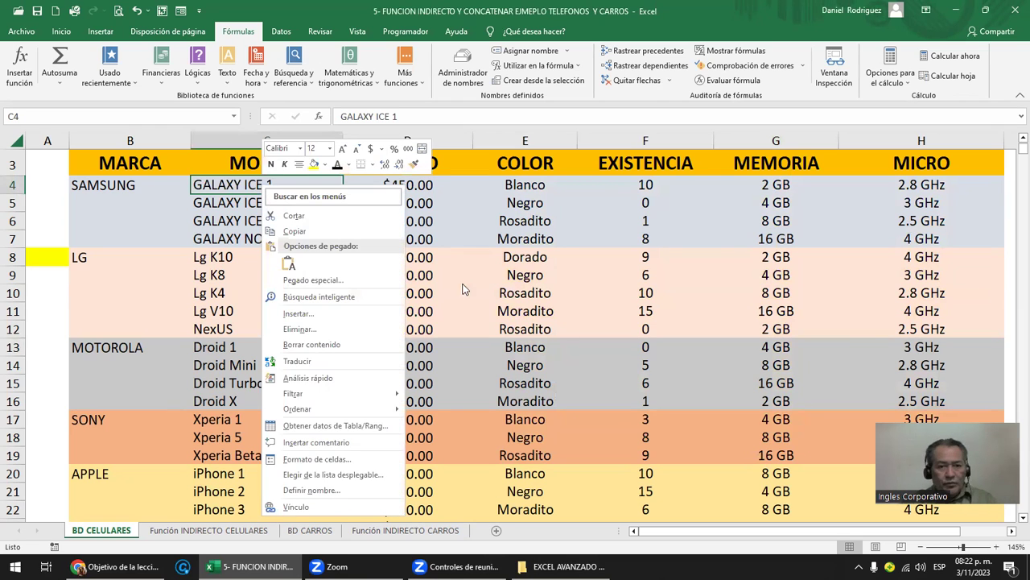
left_click(327, 489)
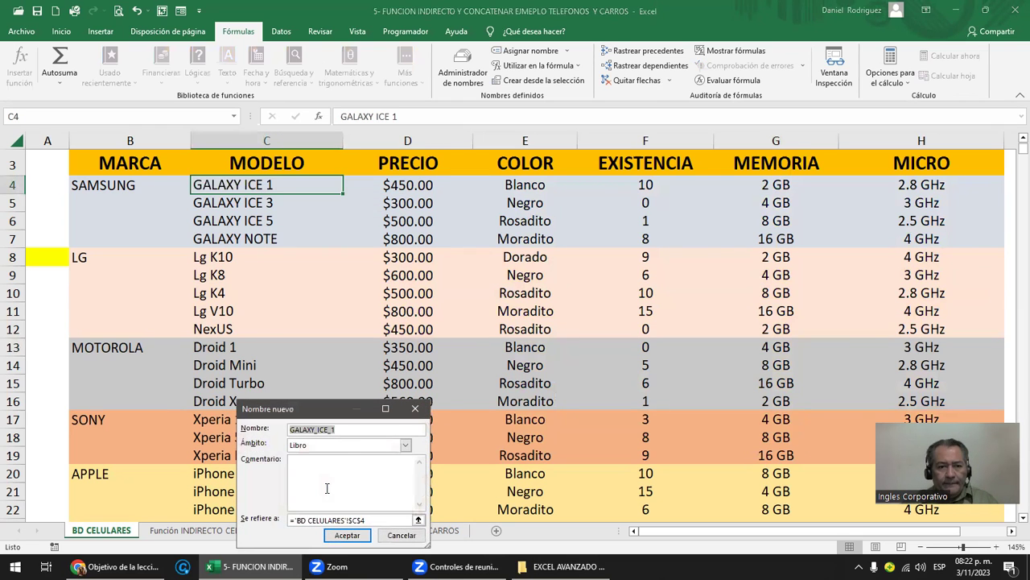
left_click_drag(338, 412, 592, 238)
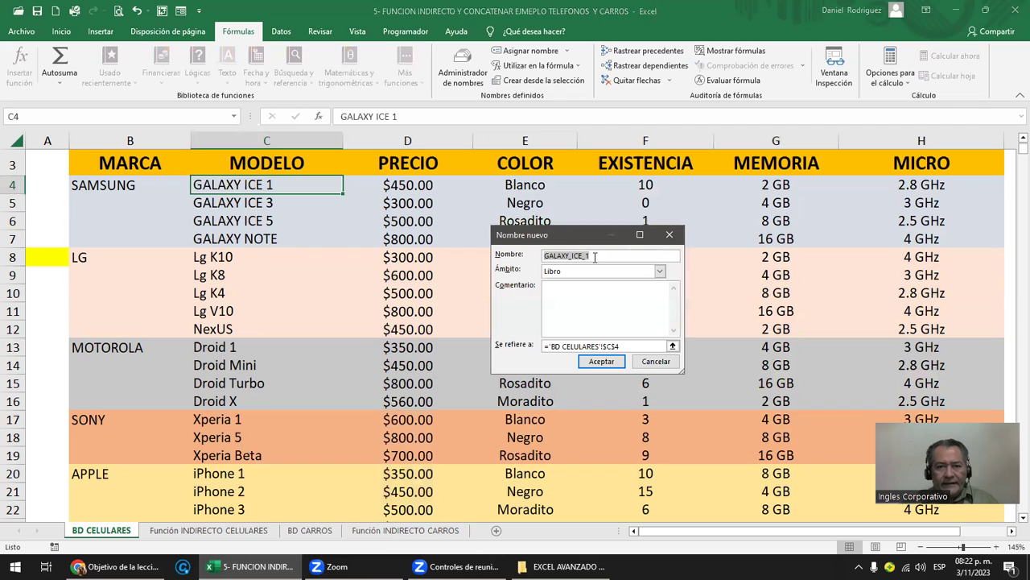
left_click(606, 255)
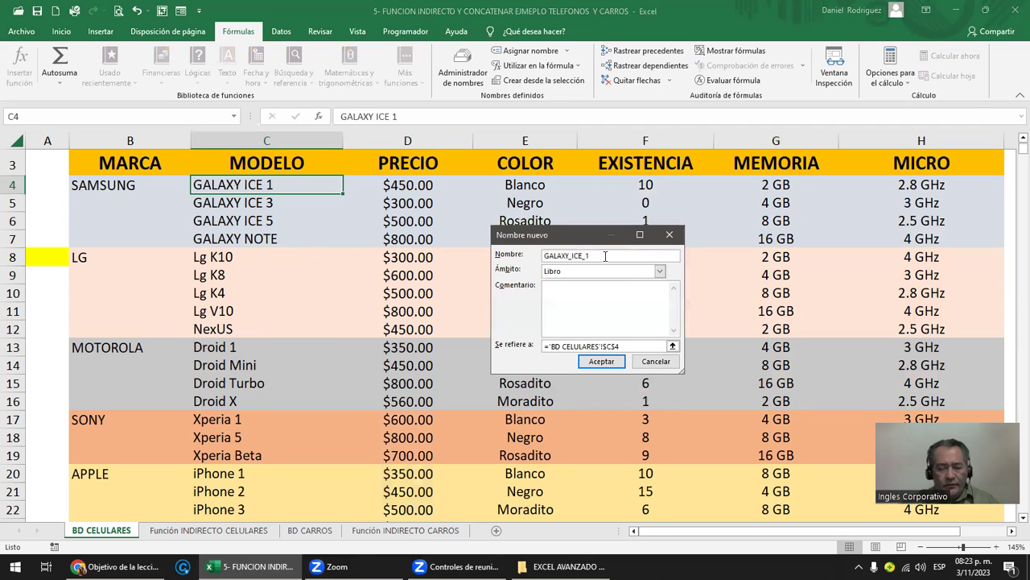
type("_PRECIO")
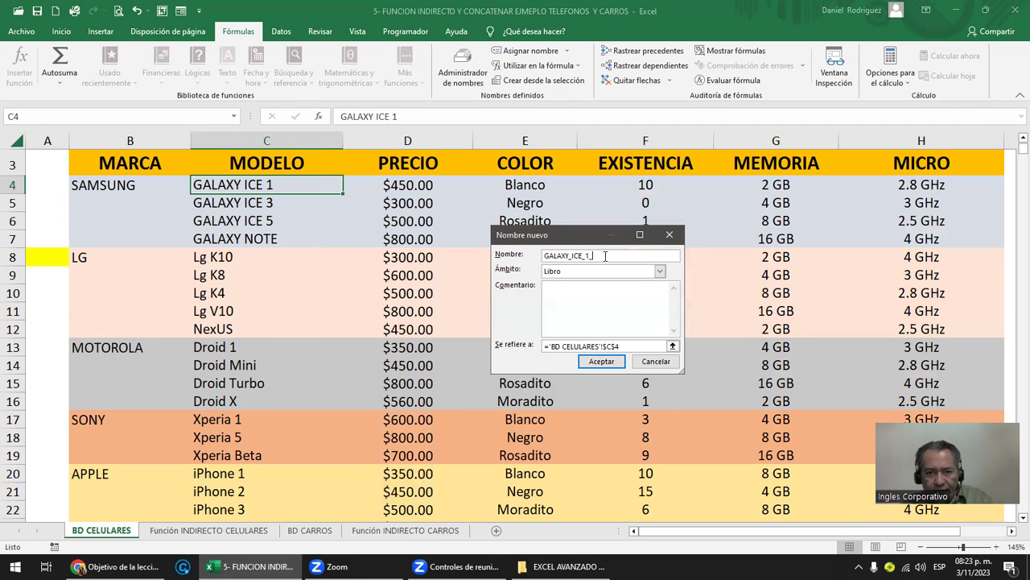
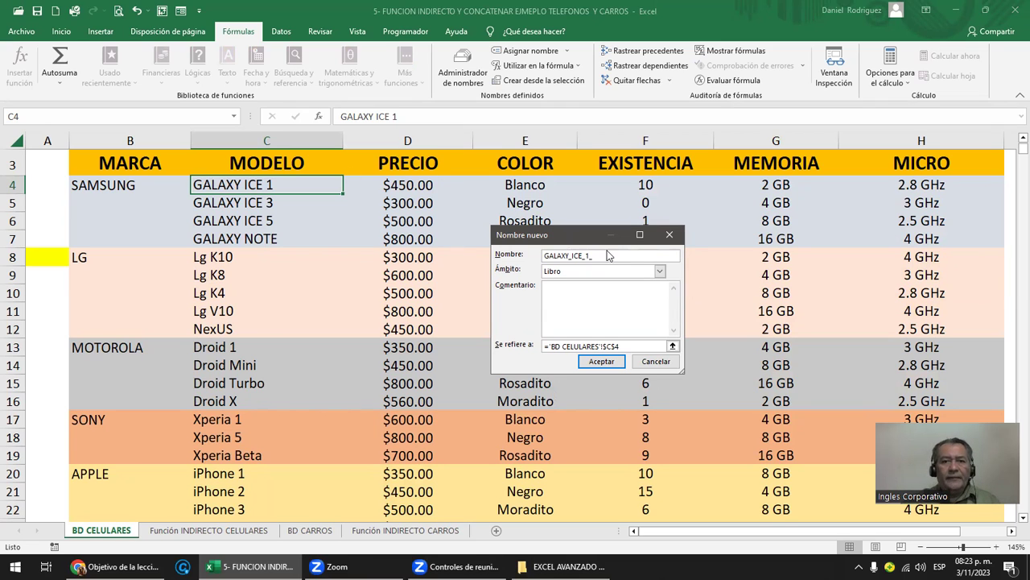
Step: Point the new name GALAXY_ICE_1_PRECIO at cell D4, save it, and jump to it from the Name Box
left_click(627, 347)
left_click(414, 187)
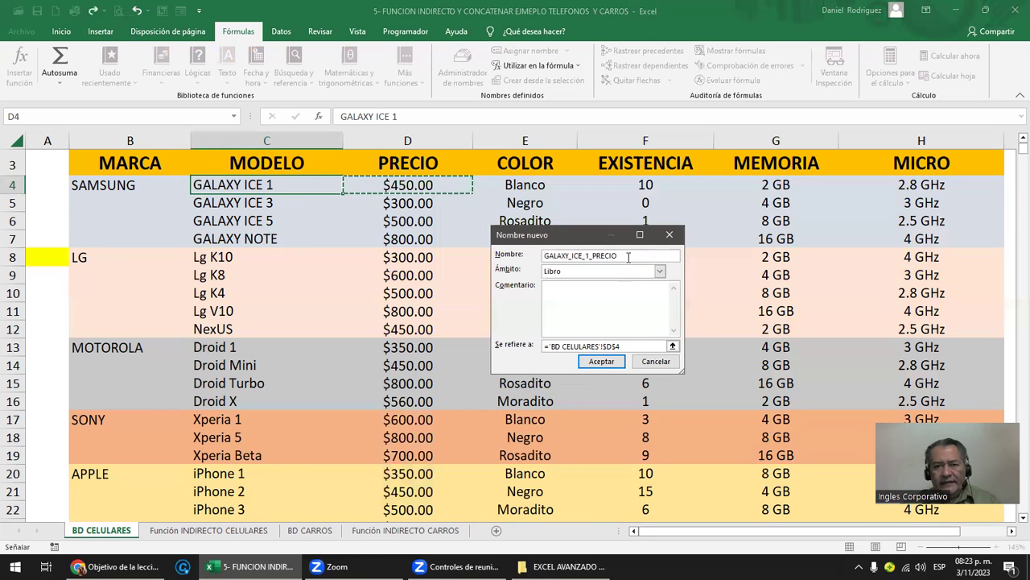
left_click(532, 249)
key("ctrl+c")
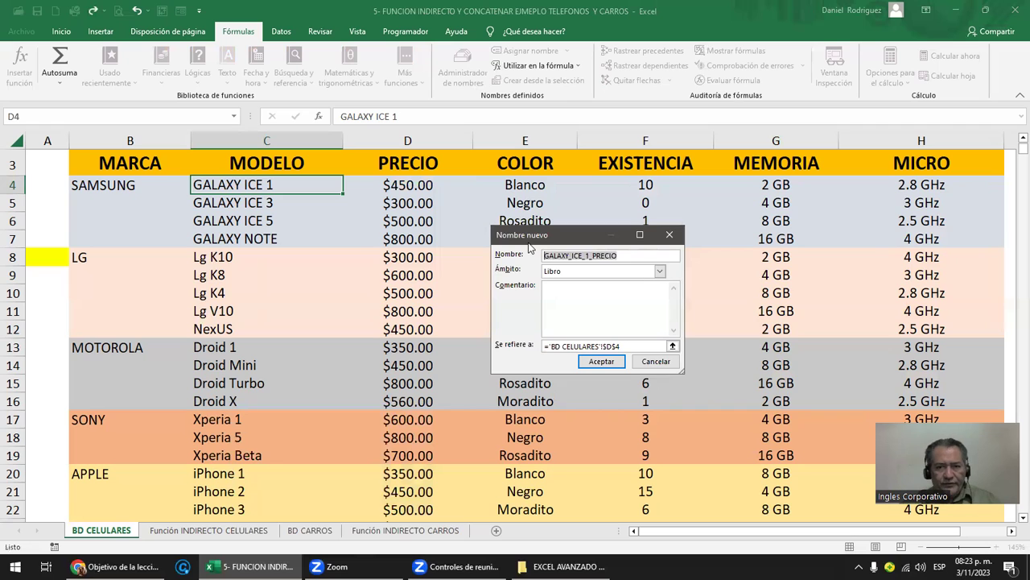
left_click(602, 361)
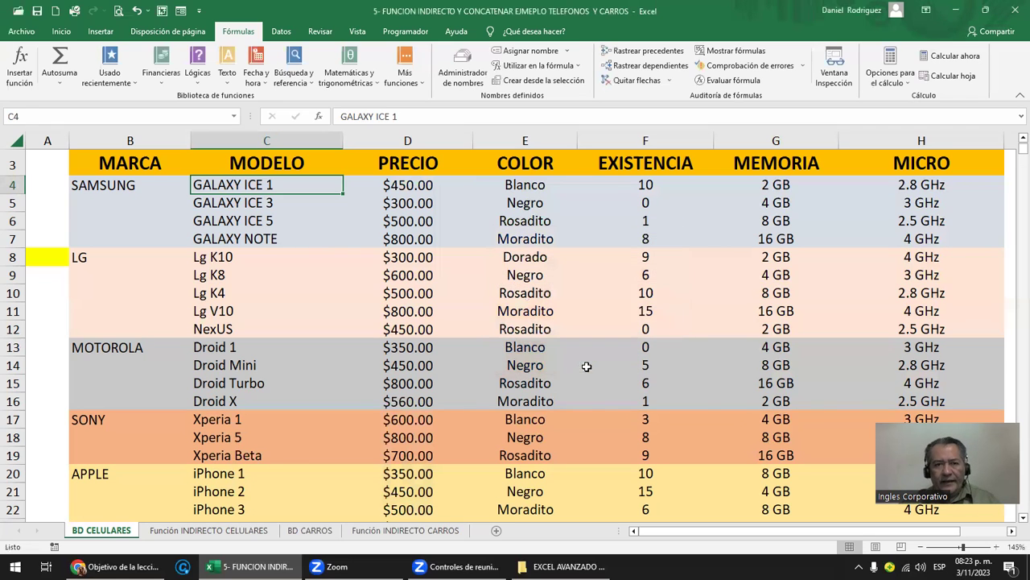
left_click(233, 116)
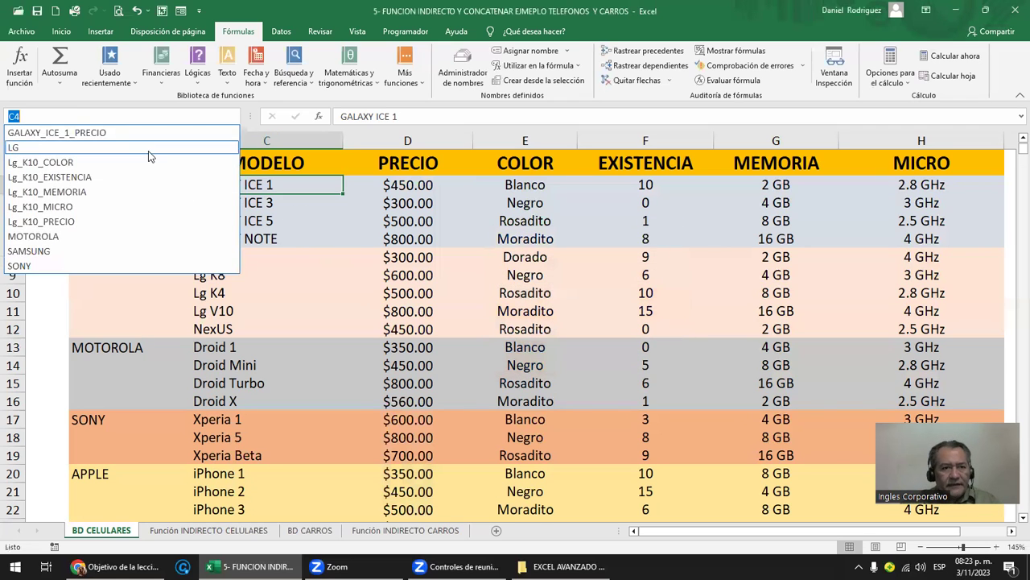
left_click(108, 131)
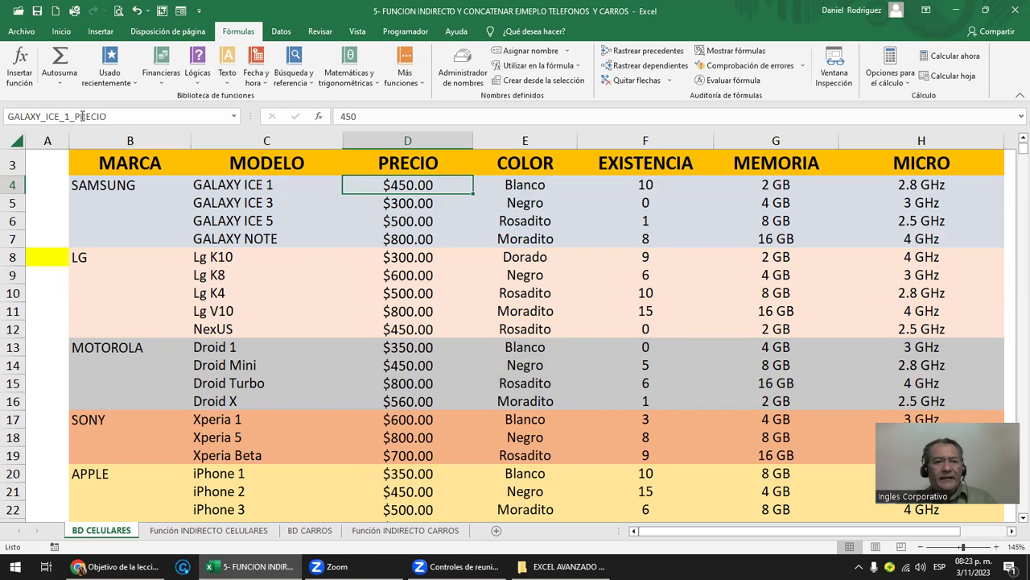
Step: Name E4 GALAXY_ICE_1_COLOR and F4 GALAXY_ICE_1_EXISTENCIA by adapting a pasted name in the Name Box
left_click(531, 187)
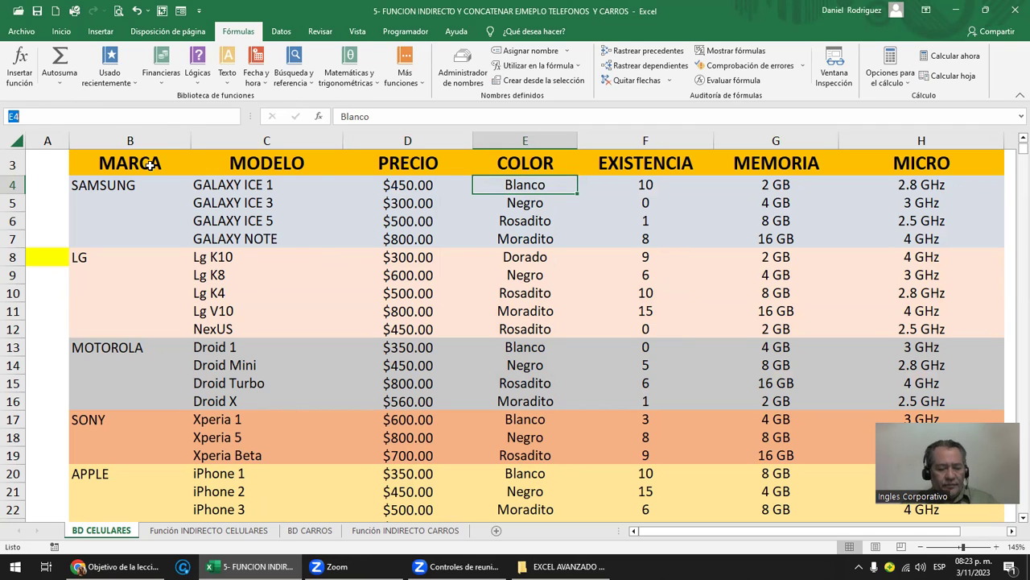
key("ctrl+v")
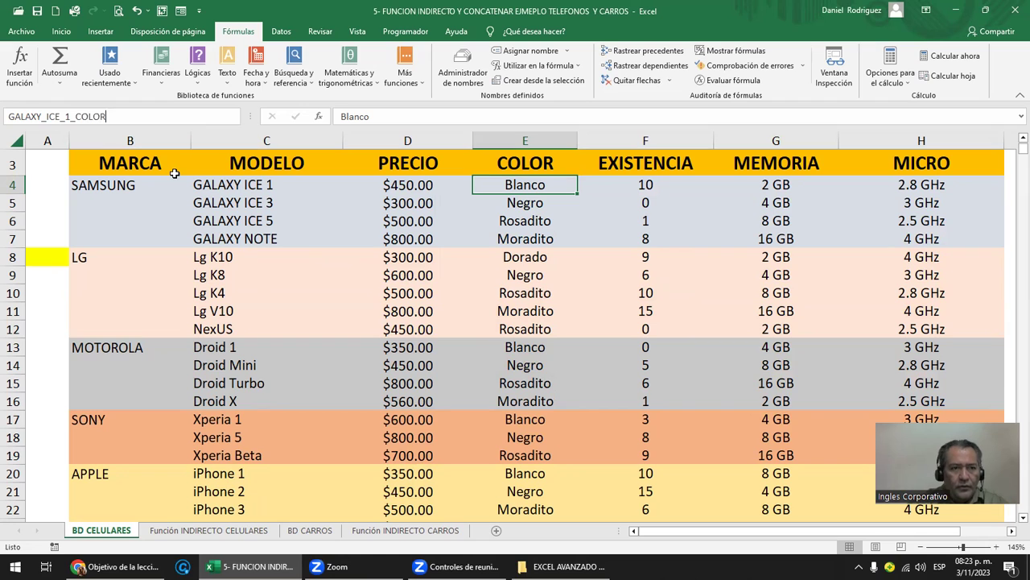
key("Return")
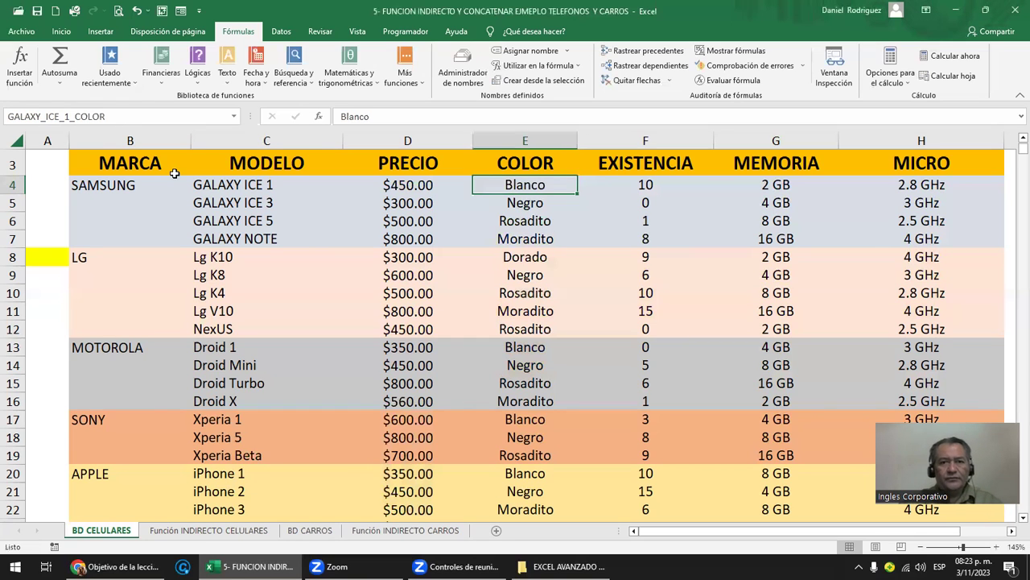
left_click(653, 182)
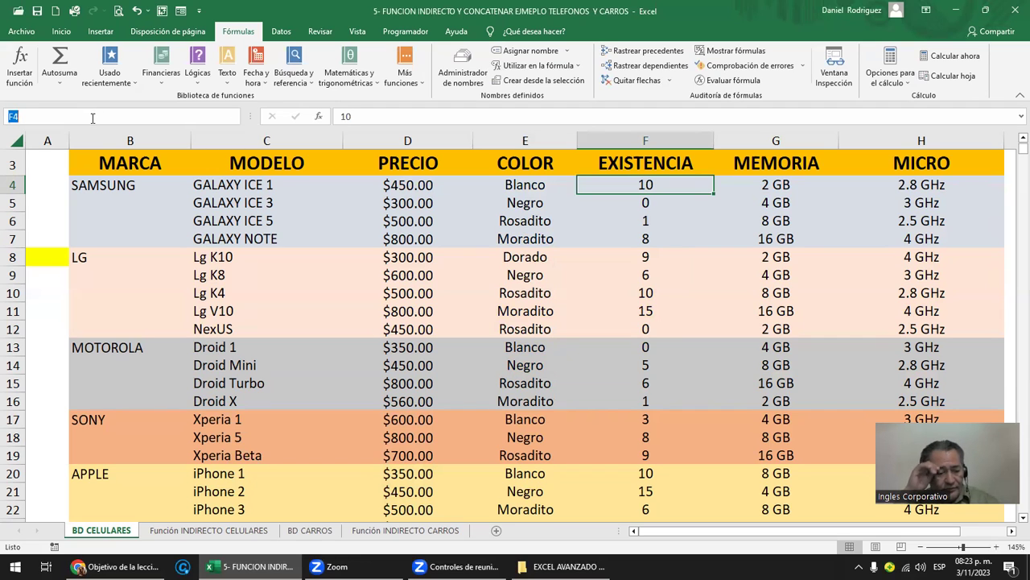
key("ctrl+v")
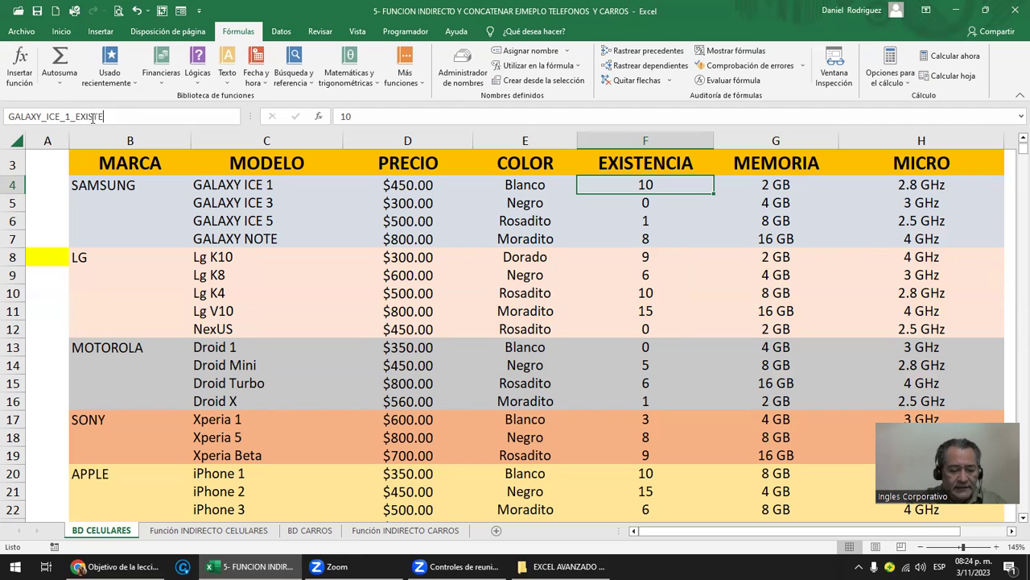
key("Return")
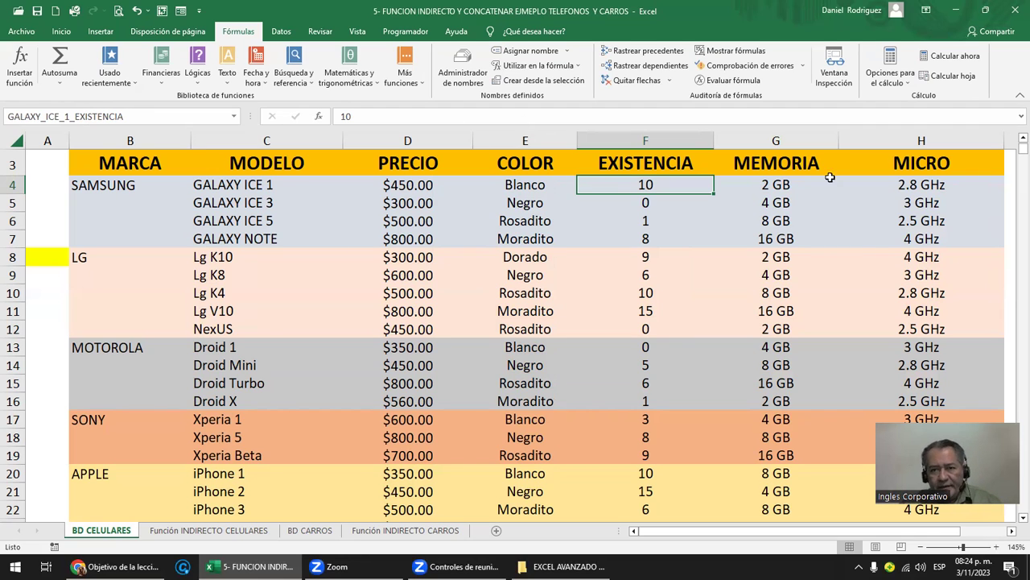
Step: Name G4 GALAXY_ICE_1_MEMORIA and H4 GALAXY_ICE_1_MICRO in the Name Box, then check the price cell's name
left_click(771, 184)
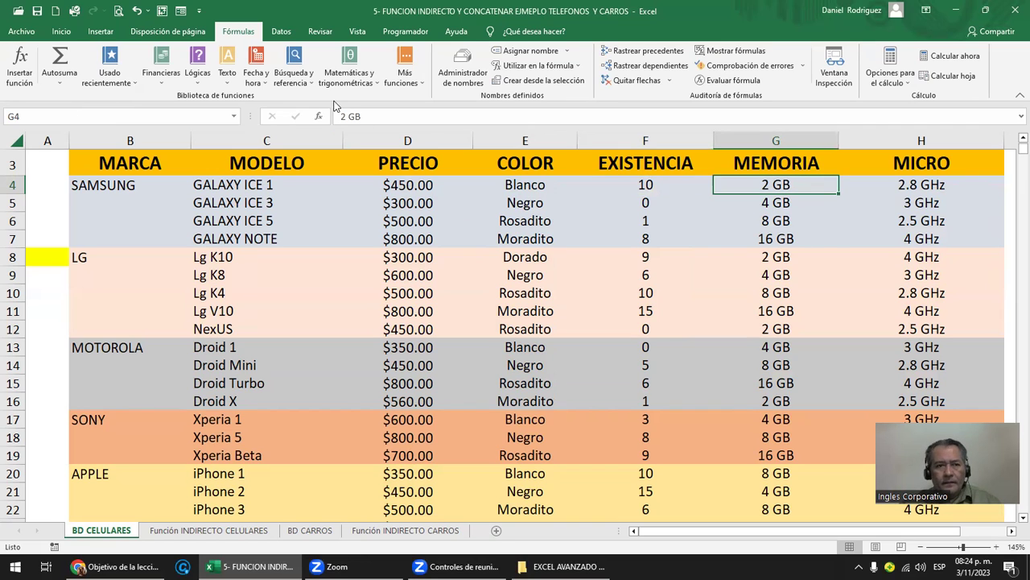
left_click(136, 117)
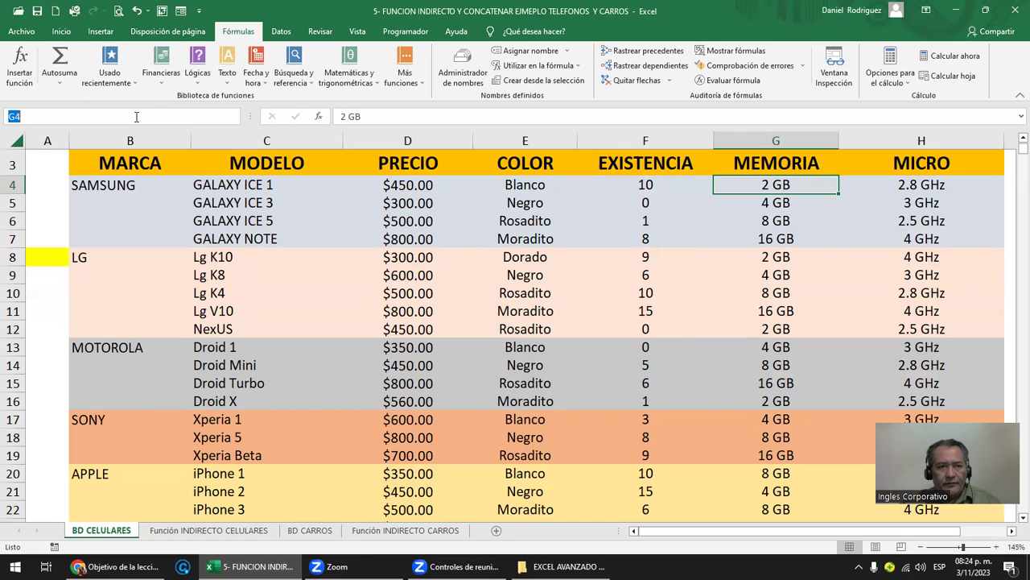
key("ctrl+v")
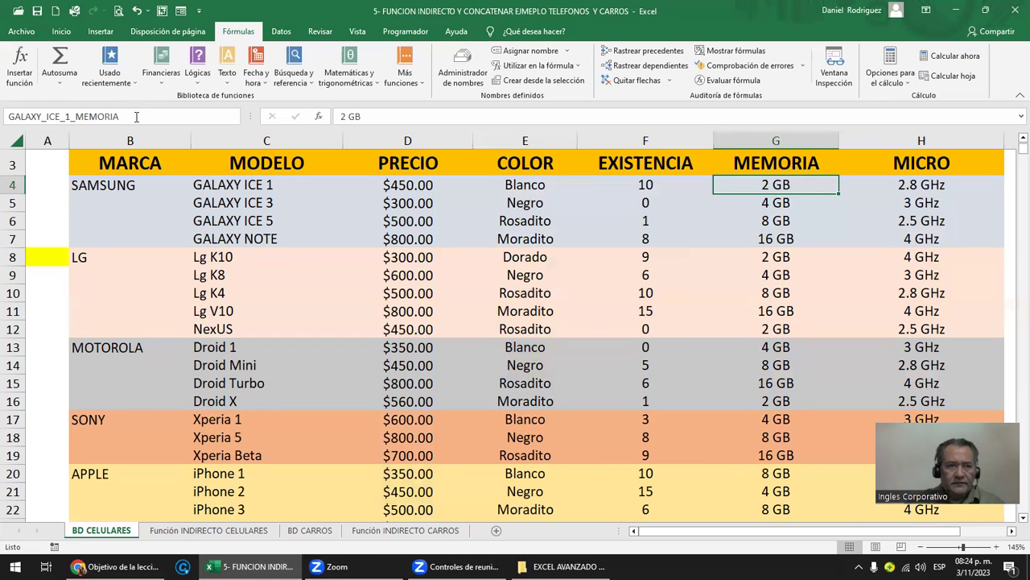
key("Return")
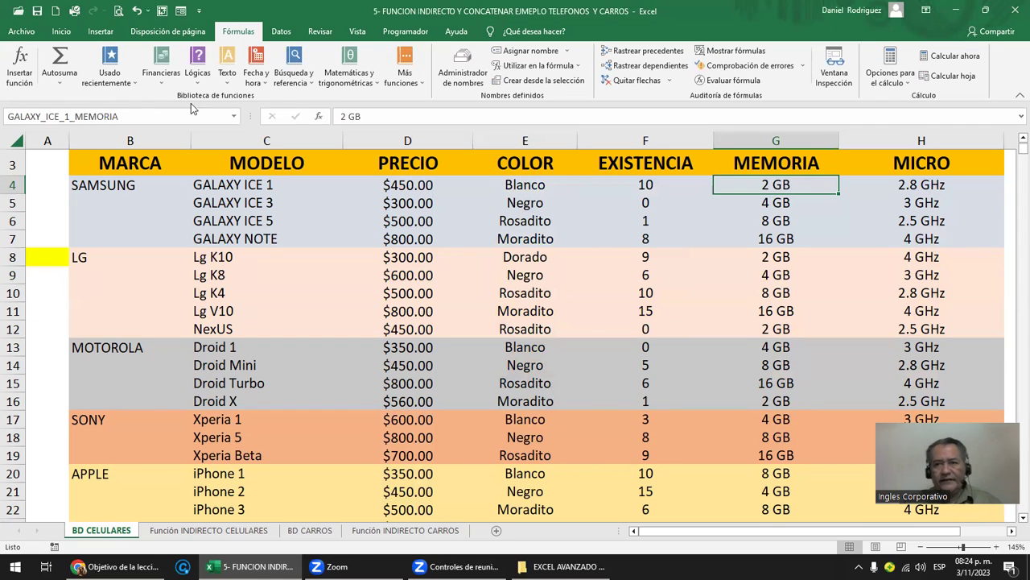
key("Right")
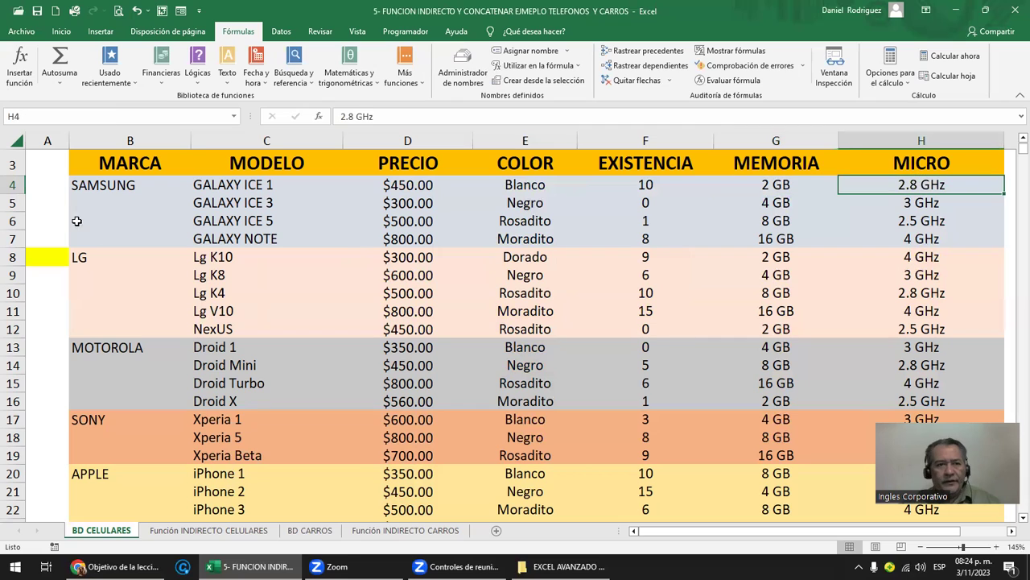
left_click(54, 119)
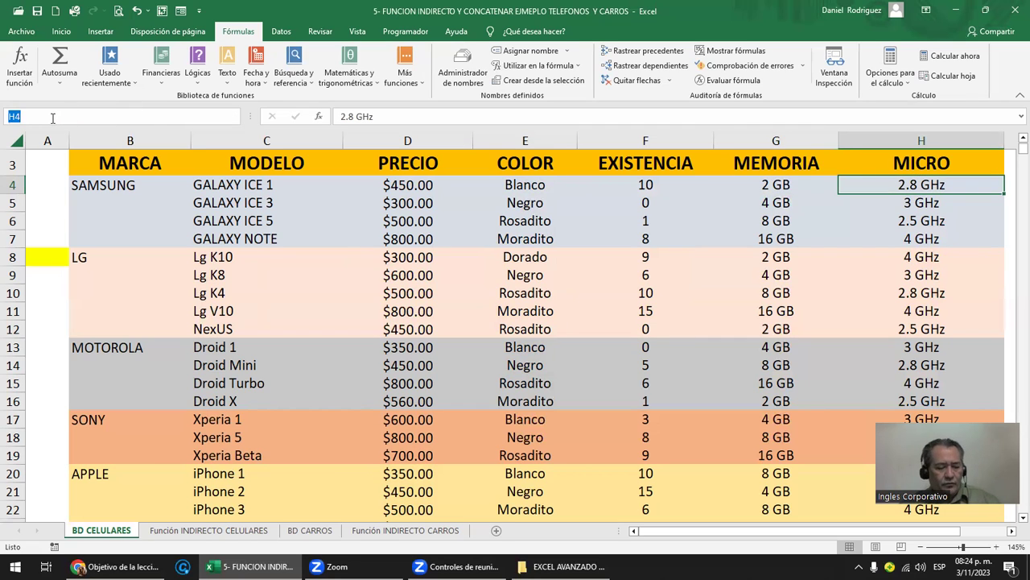
key("ctrl+v")
key("BackSpace")
key("BackSpace")
key("BackSpace")
key("BackSpace")
key("BackSpace")
key("BackSpace")
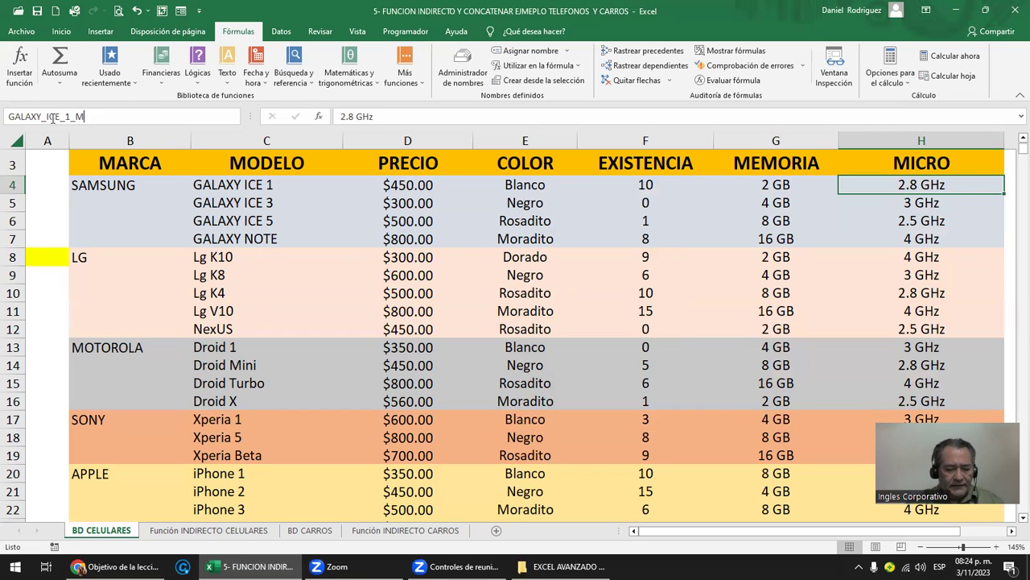
key("Return")
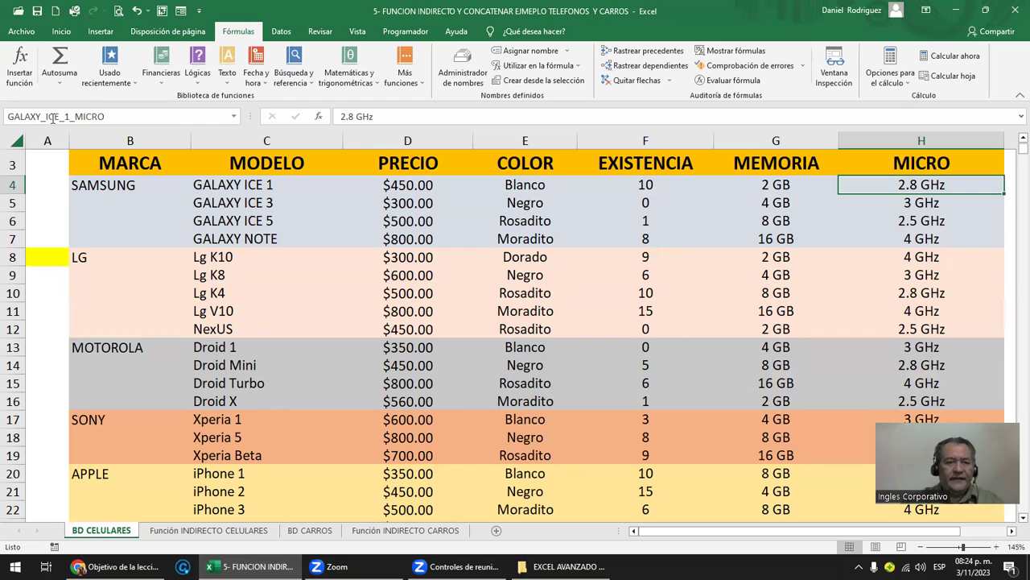
left_click(390, 188)
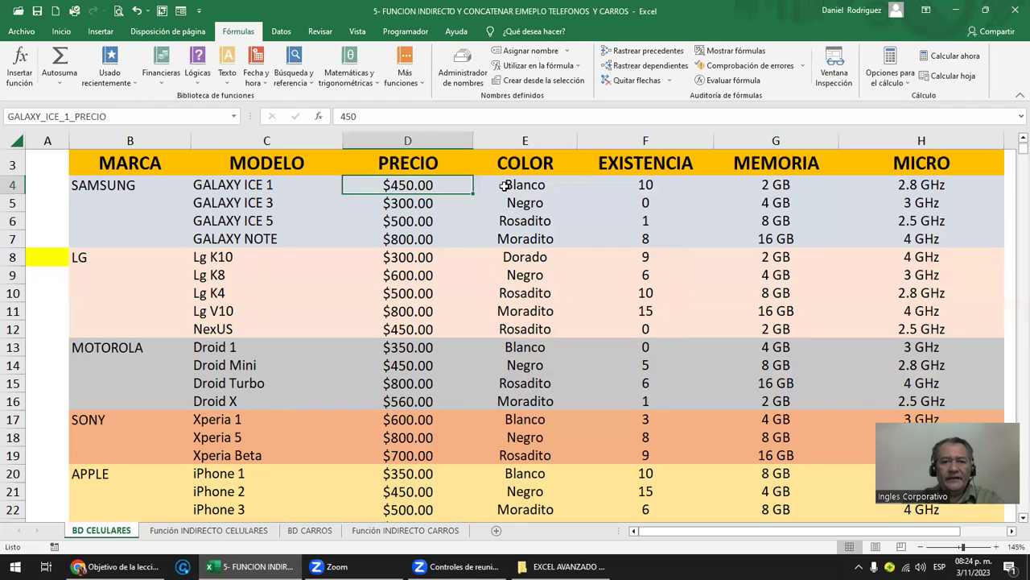
Step: Check that the GALAXY ICE 1 row cells show their new names, reviewing the column headers
left_click(532, 186)
left_click(645, 187)
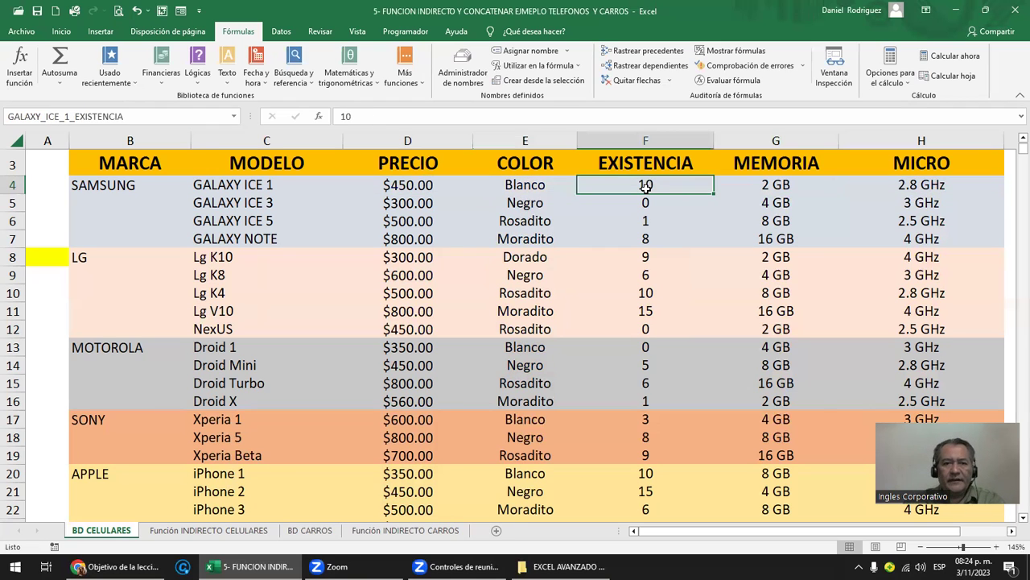
left_click(250, 183)
left_click(427, 184)
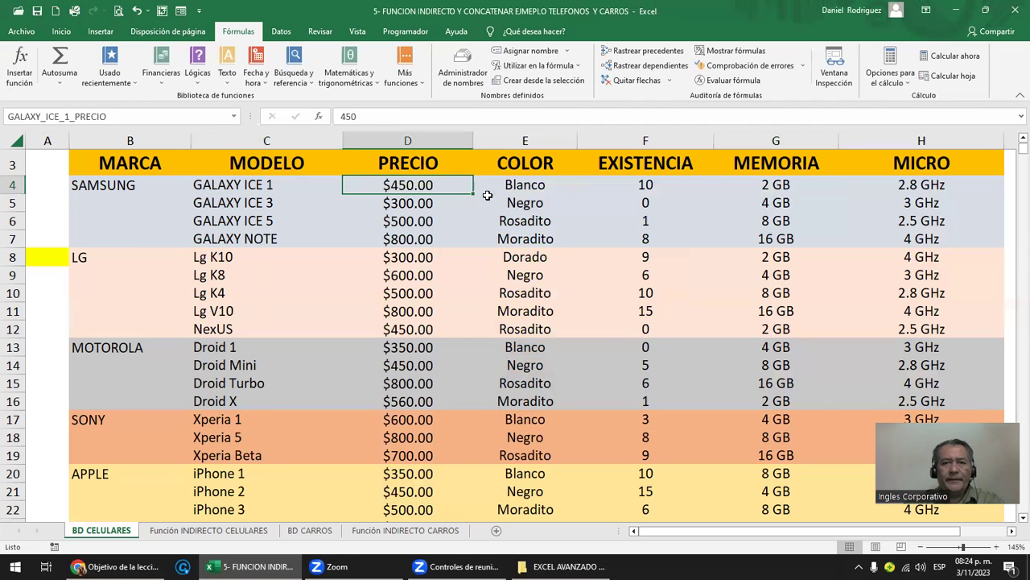
left_click(526, 175)
left_click(530, 188)
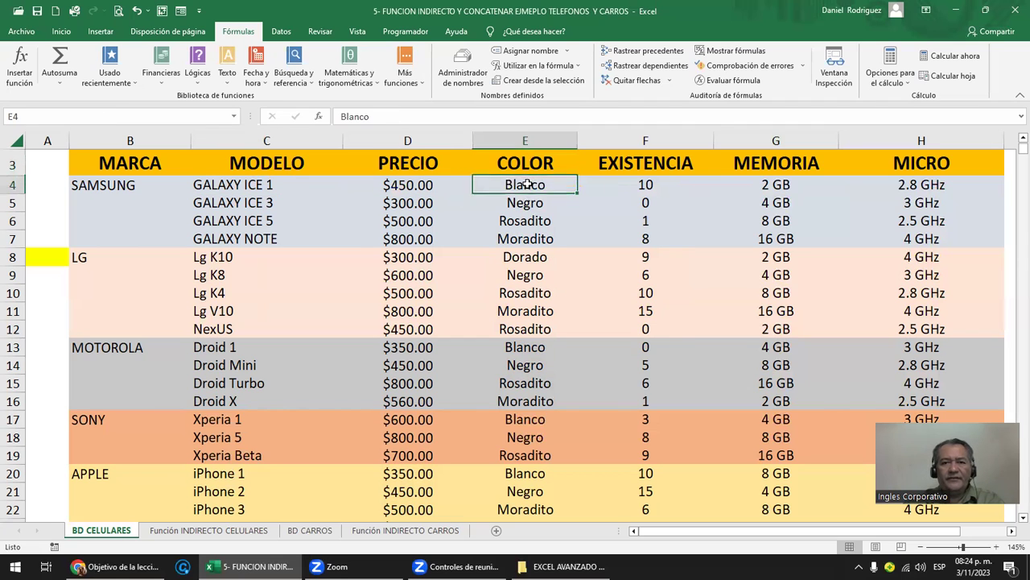
left_click(436, 164)
left_click(538, 166)
left_click(646, 164)
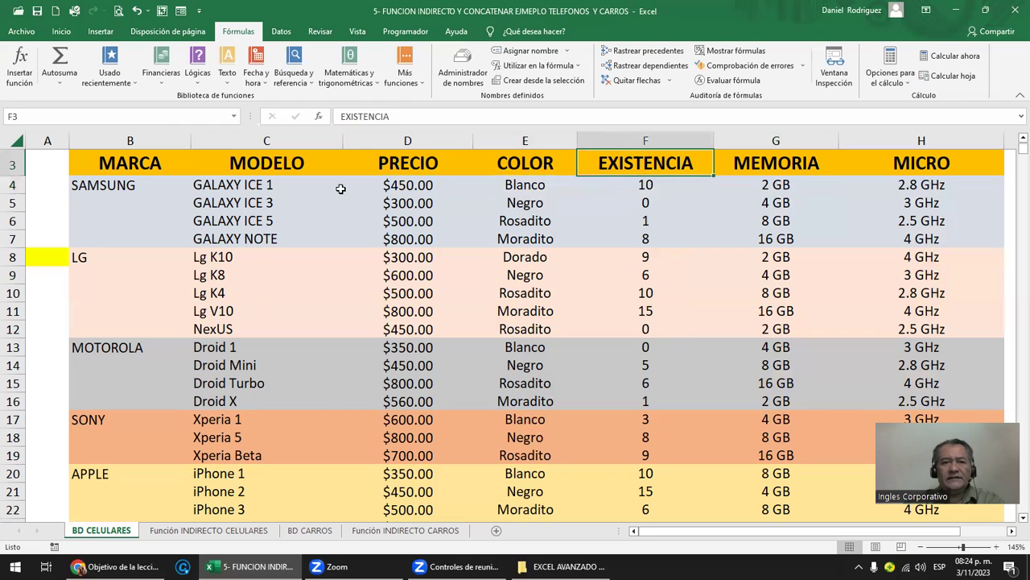
Step: Jump in turn to GALAXY_ICE_1_COLOR, EXISTENCIA, MEMORIA, MICRO and PRECIO from the Name Box
left_click(234, 116)
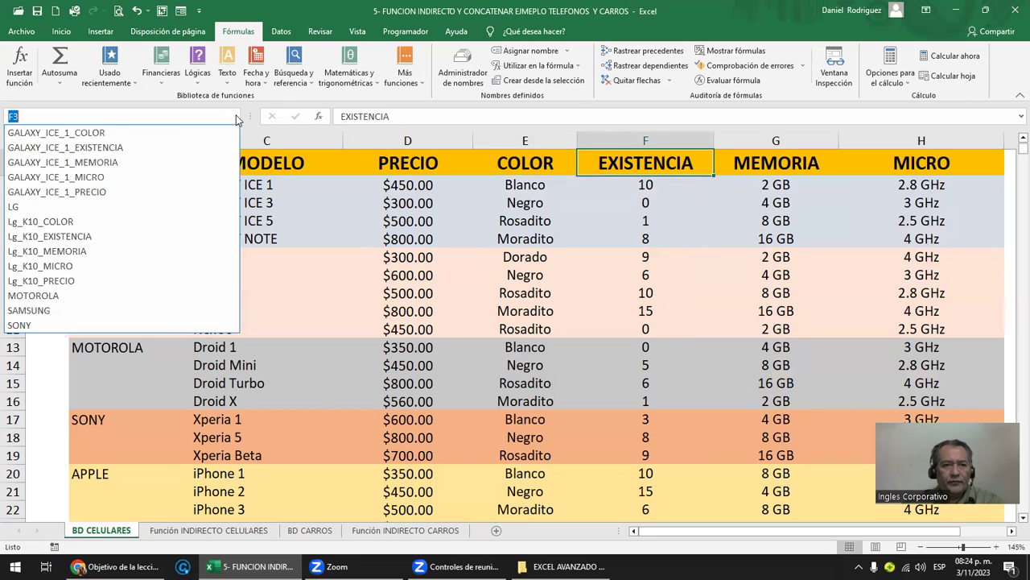
left_click(110, 133)
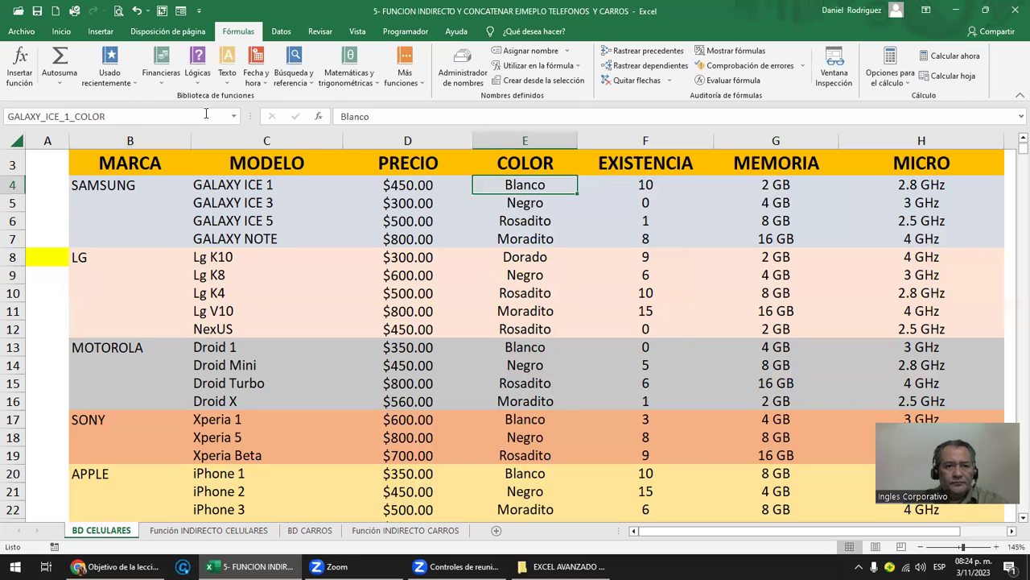
left_click(234, 117)
left_click(163, 148)
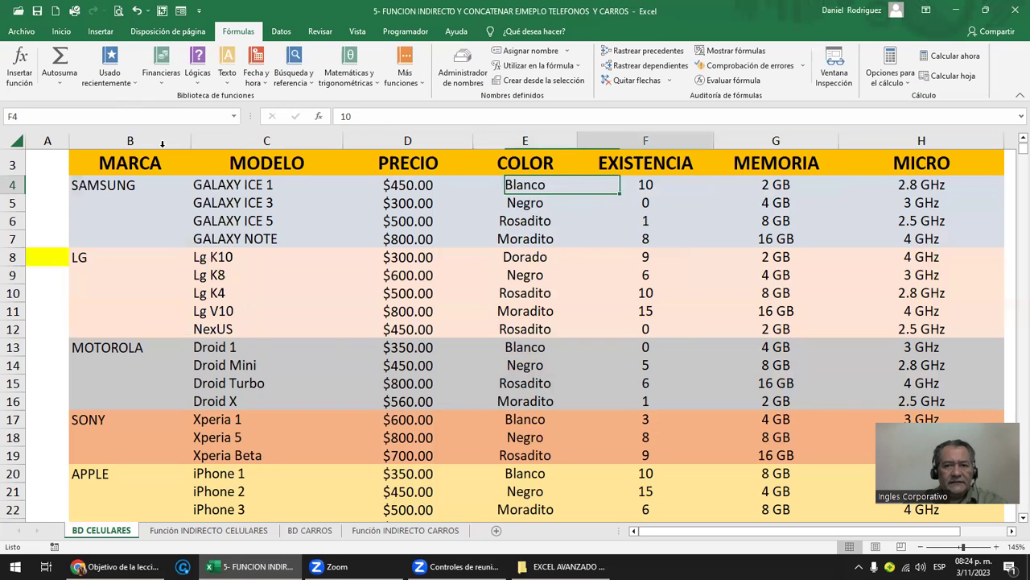
left_click(236, 118)
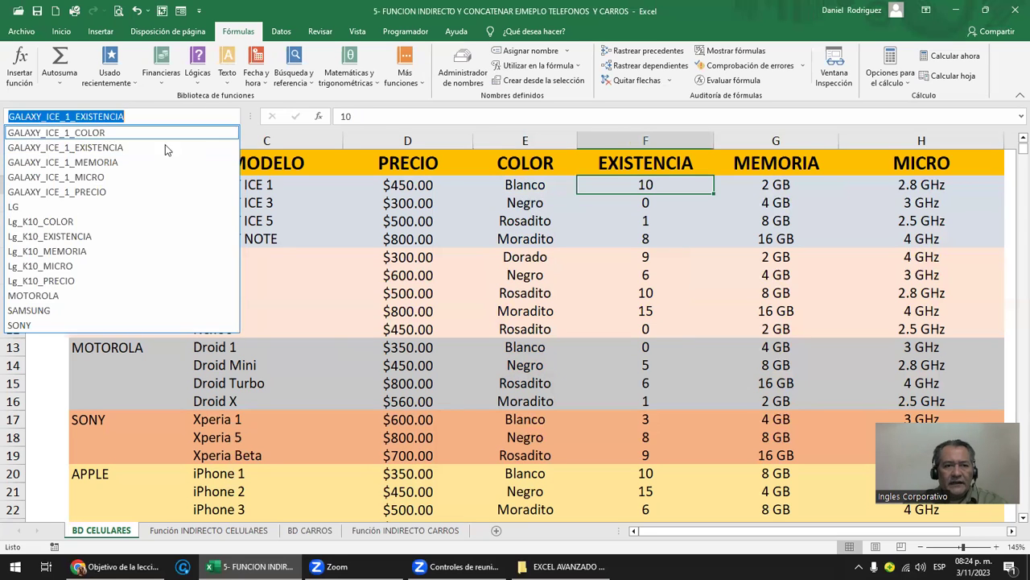
left_click(138, 161)
left_click(233, 118)
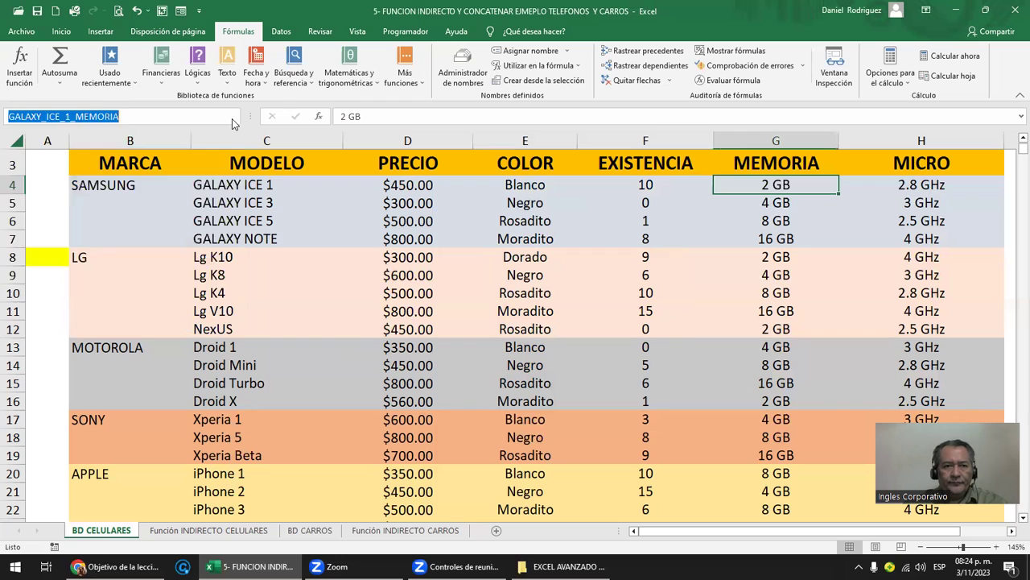
left_click(126, 173)
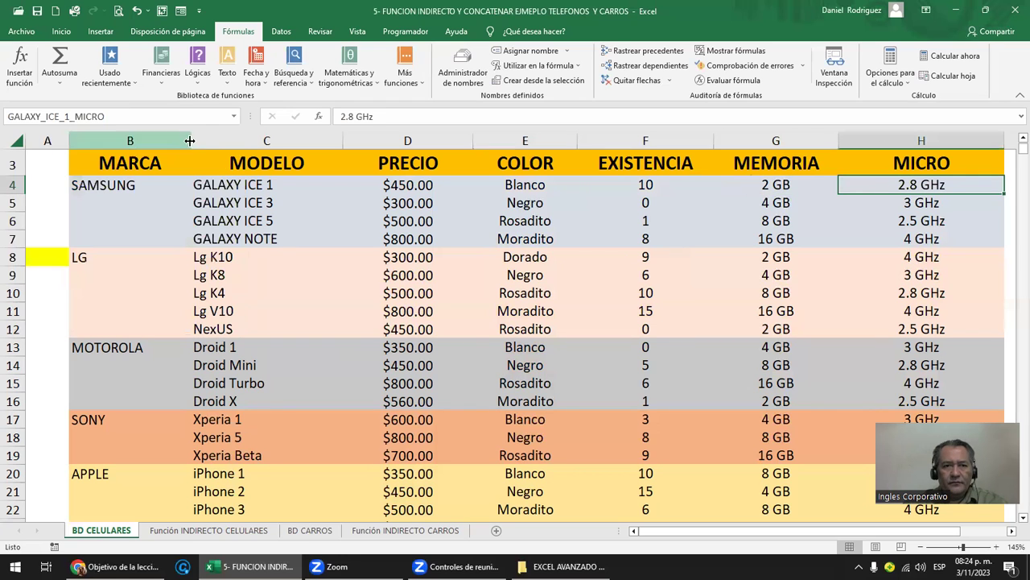
left_click(234, 116)
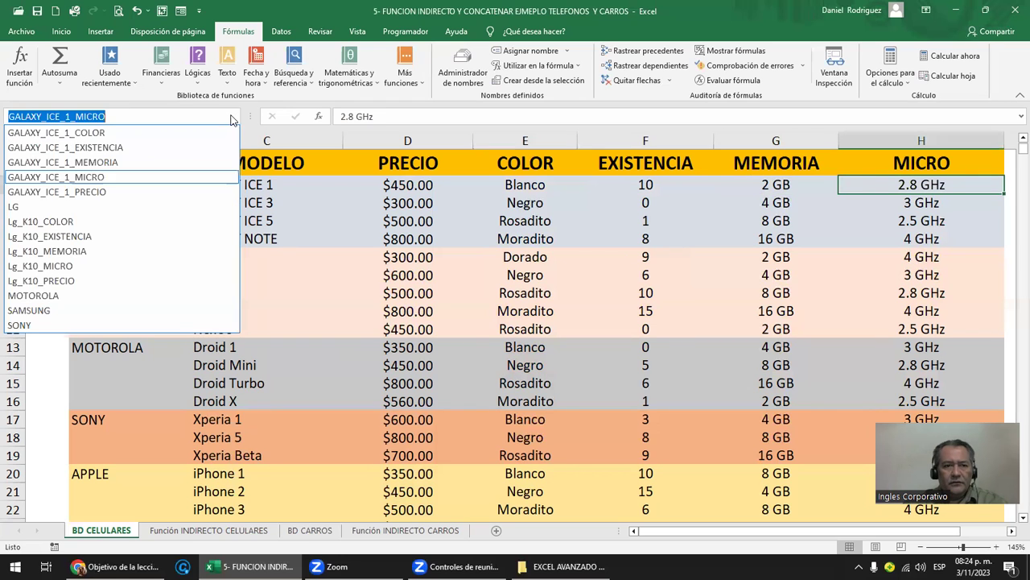
left_click(113, 195)
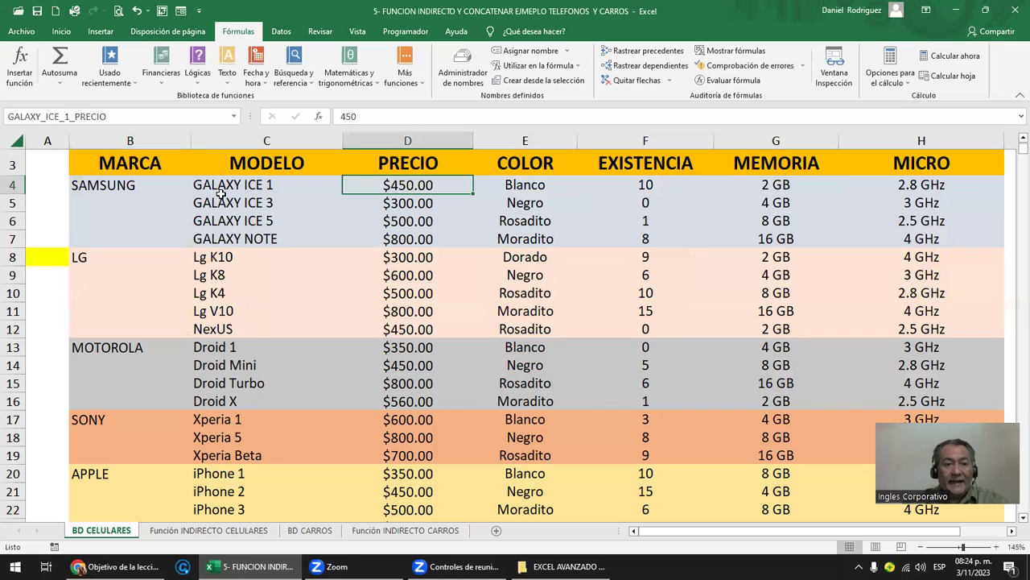
Step: Go to the SAMSUNG range covering the four Samsung models in C4:C7
left_click(219, 184)
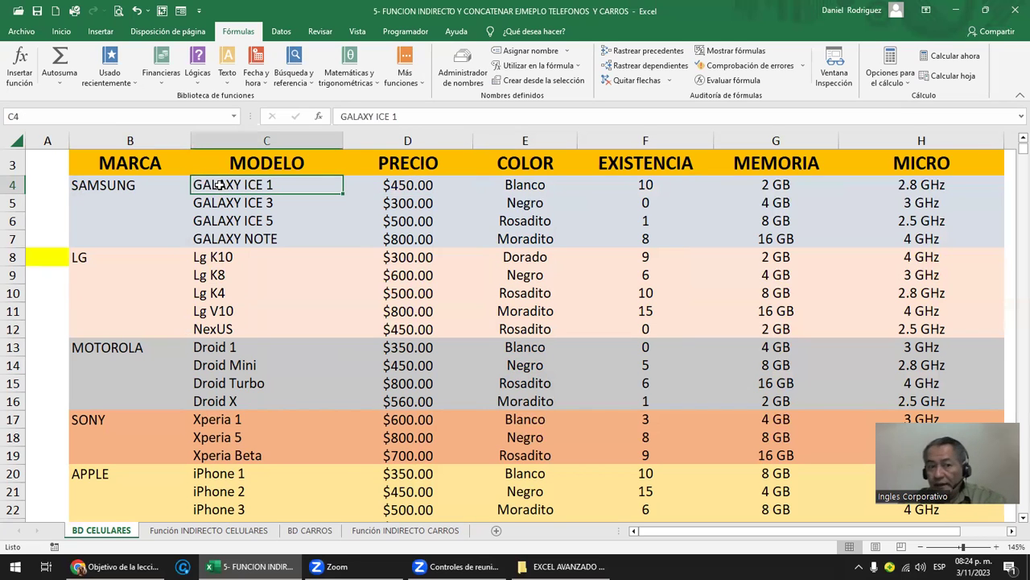
left_click(234, 116)
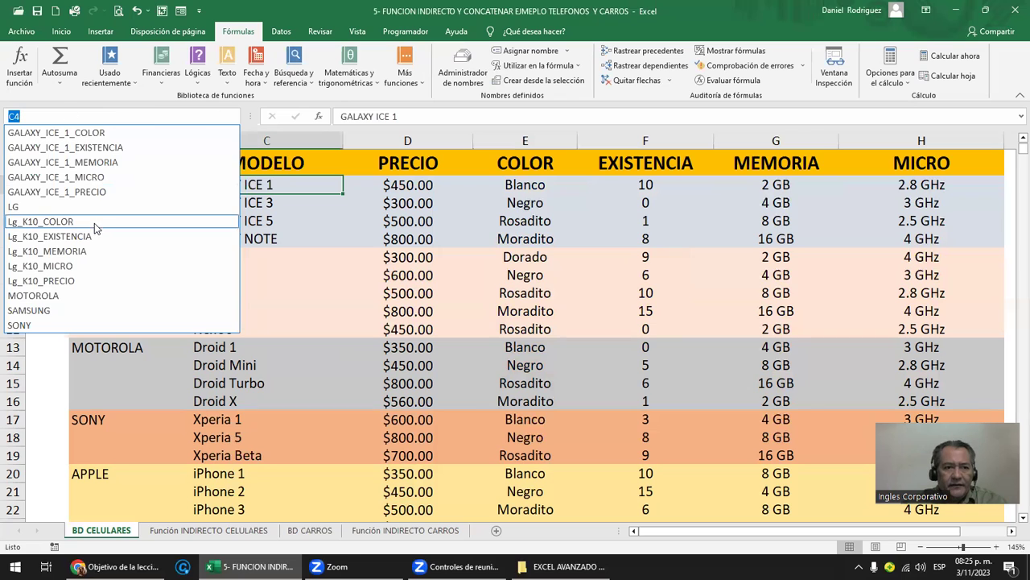
left_click(32, 311)
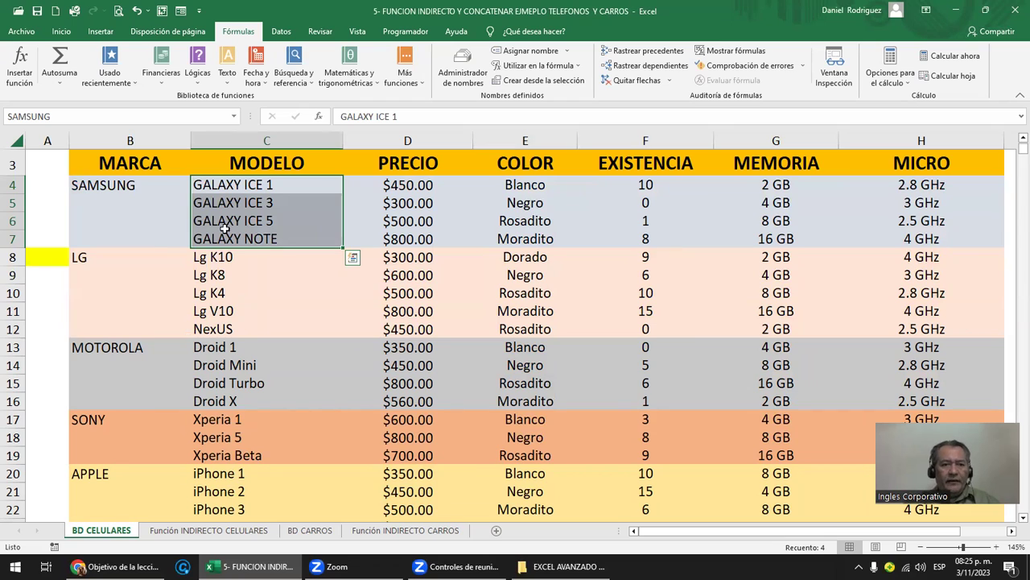
left_click(241, 183)
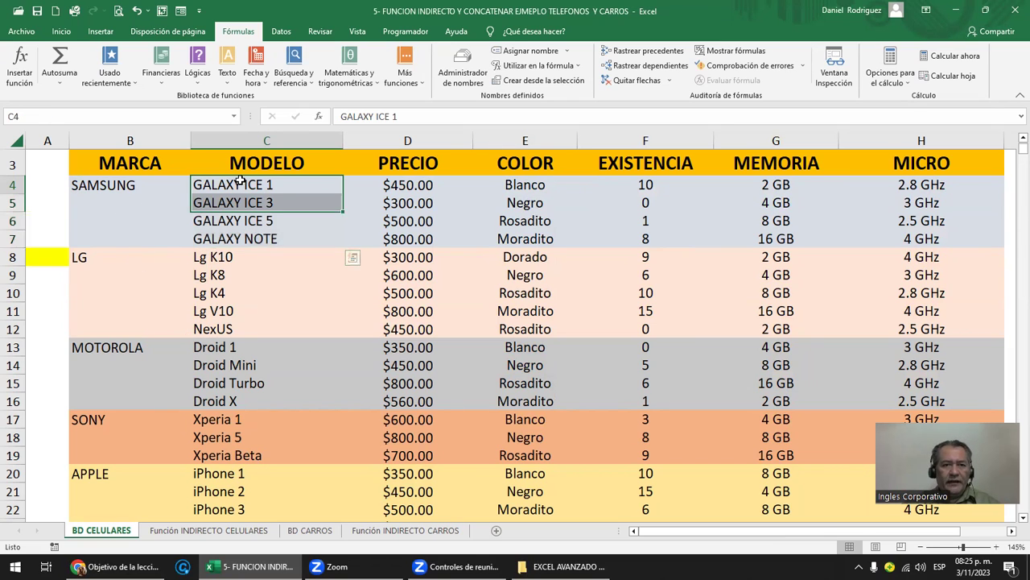
left_click(234, 256)
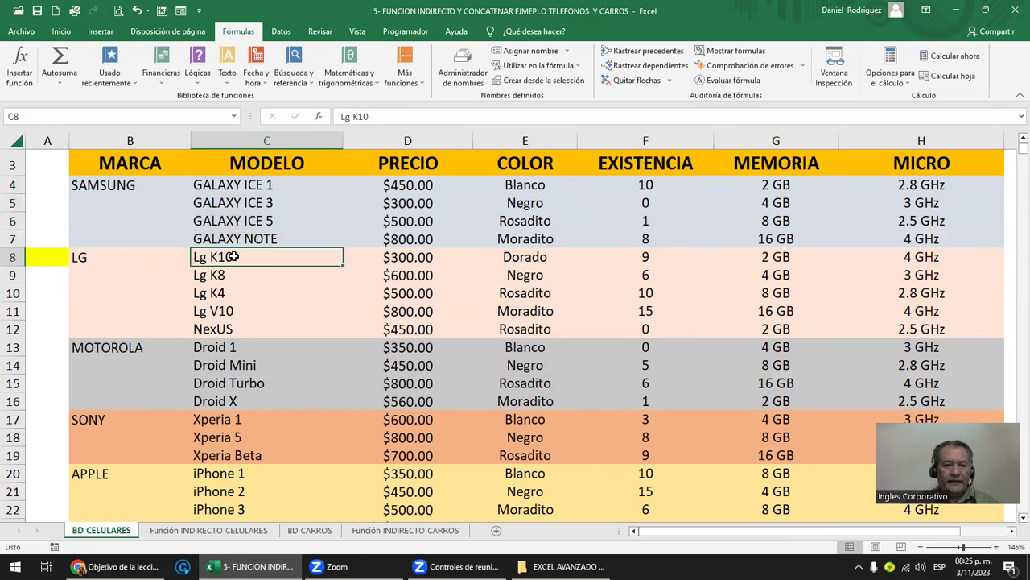
left_click(219, 184)
left_click(238, 205)
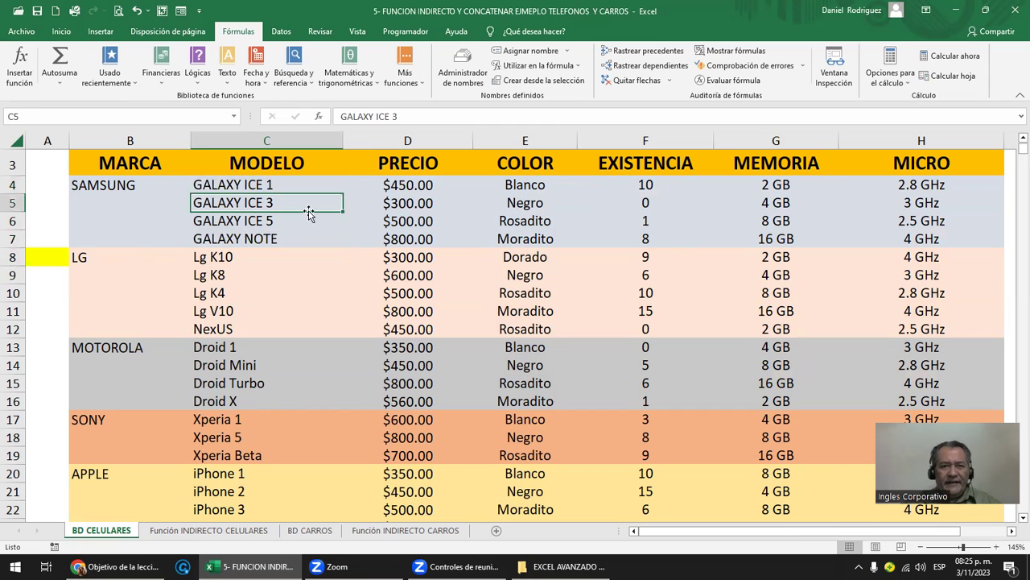
left_click(400, 203)
key("shift+Right")
key("shift+Right")
key("shift+Right")
key("shift+Right")
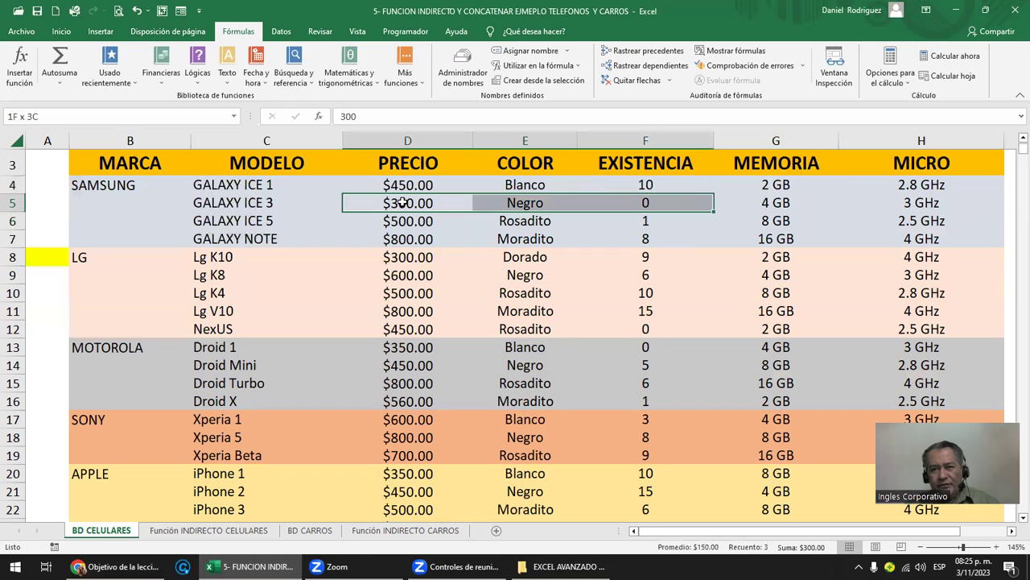
key("Down")
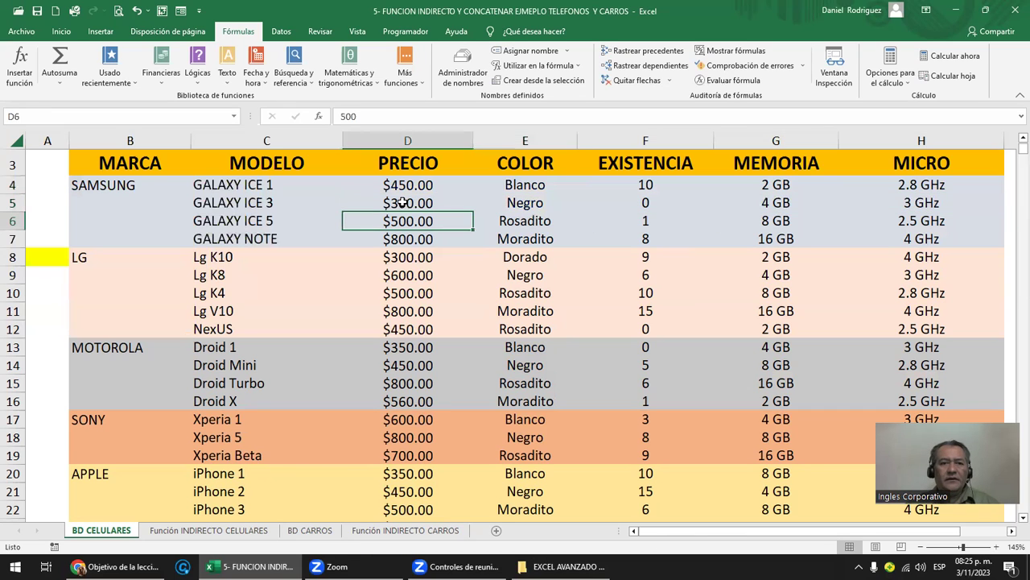
key("shift+Right")
key("shift+Right")
key("shift+Right")
key("shift+Right")
key("Down")
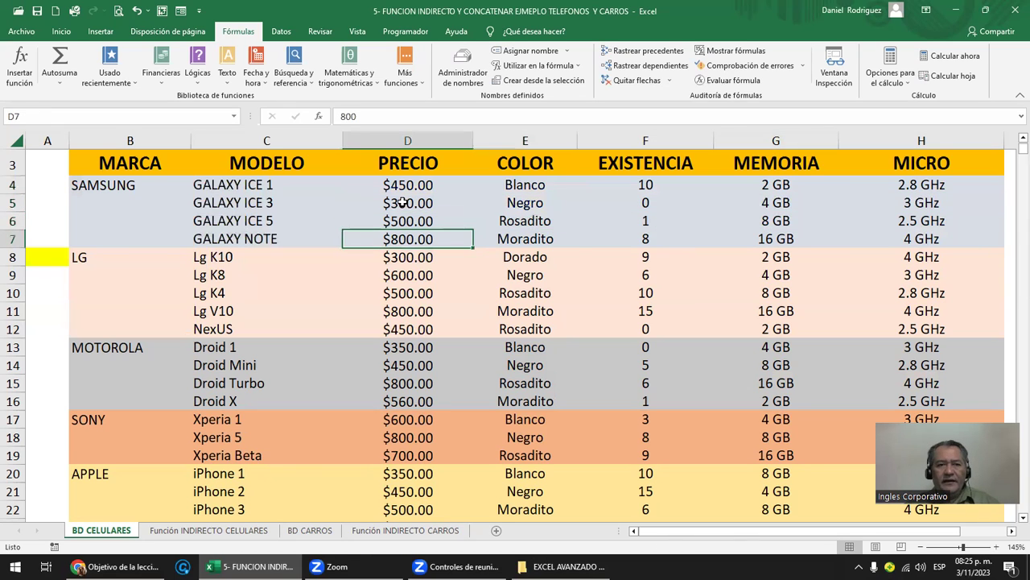
key("shift+Right")
key("shift+Right")
key("shift+Right")
key("shift+Right")
key("Down")
key("Down")
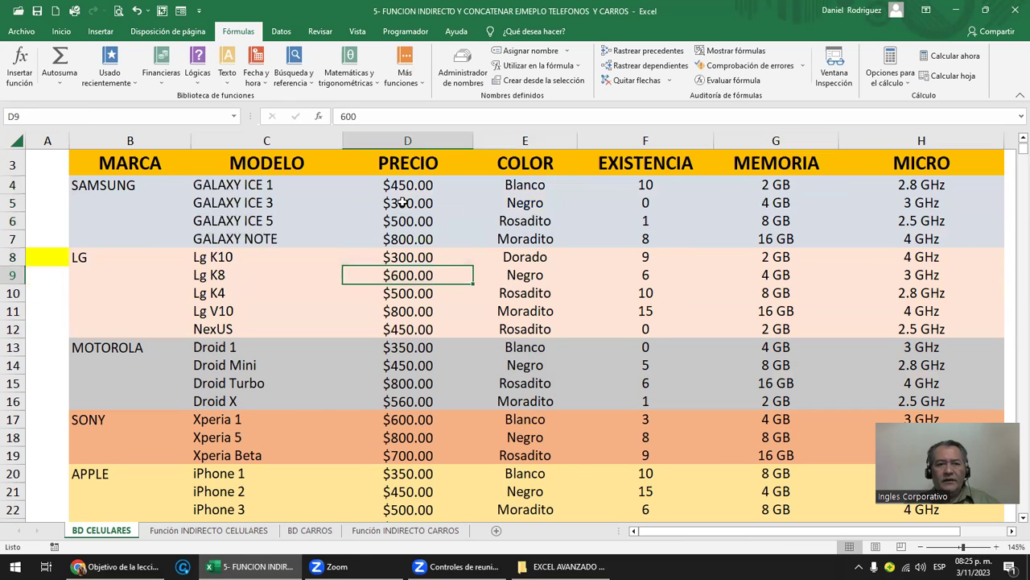
key("shift+Down")
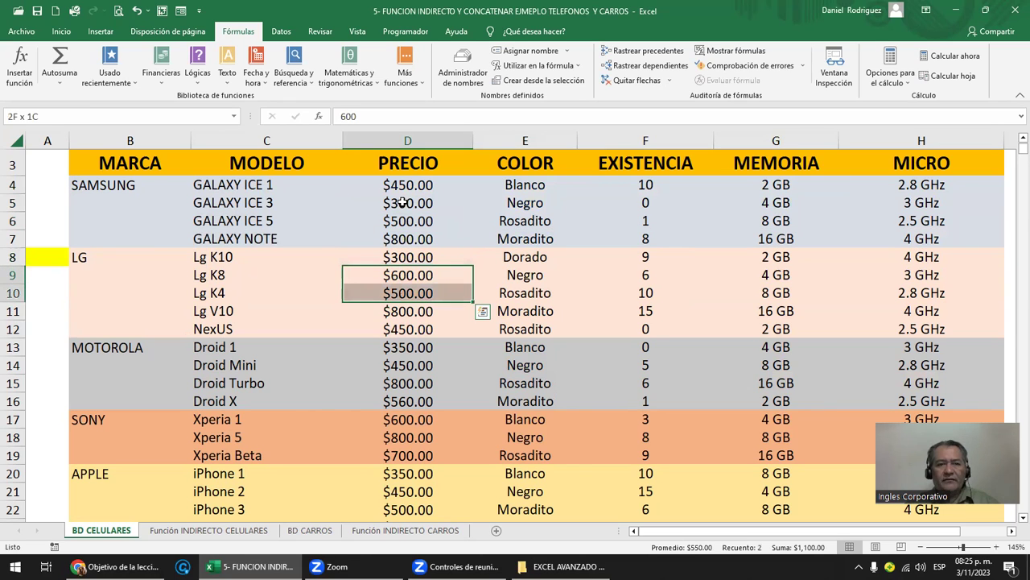
key("Down")
key("Down")
key("Down")
key("Down")
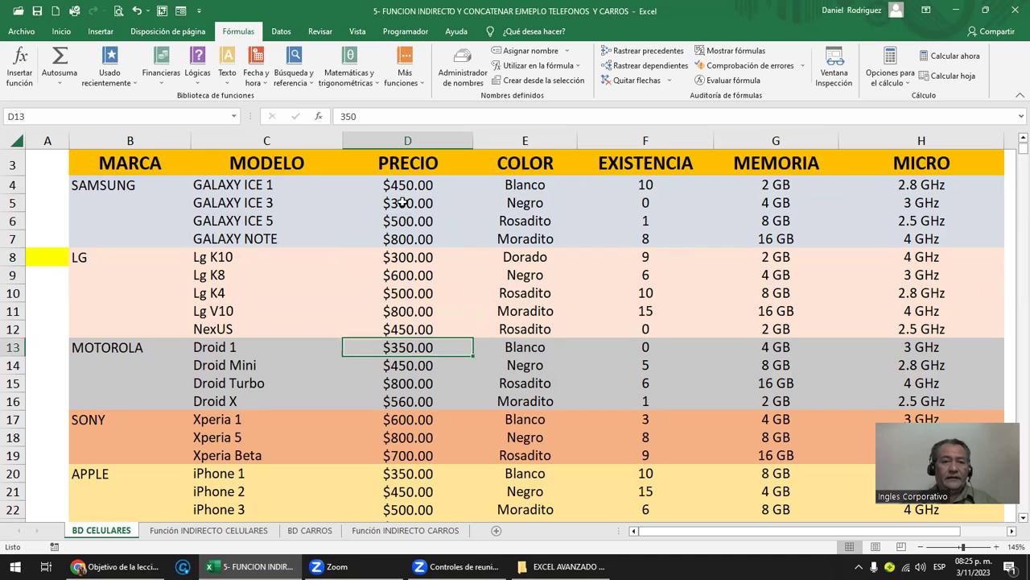
left_click(408, 179)
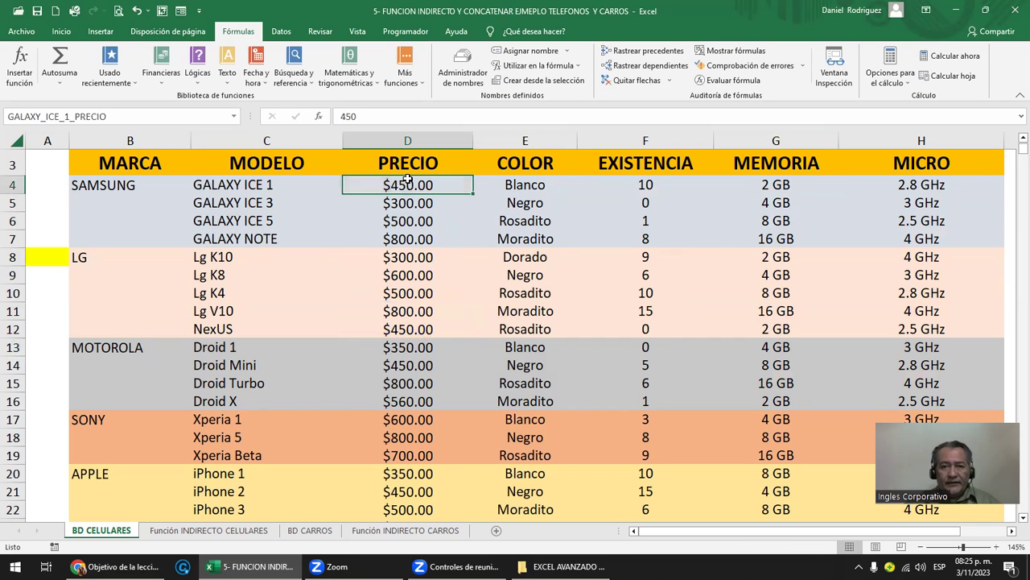
key("shift+Right")
key("shift+Right")
key("shift+Right")
key("shift+Right")
key("shift+Down")
key("shift+Down")
key("shift+Down")
key("shift+Down")
key("shift+Down")
key("shift+Down")
key("shift+Down")
key("shift+Down")
key("shift+Down")
key("shift+Down")
key("shift+Down")
key("shift+Down")
key("shift+Down")
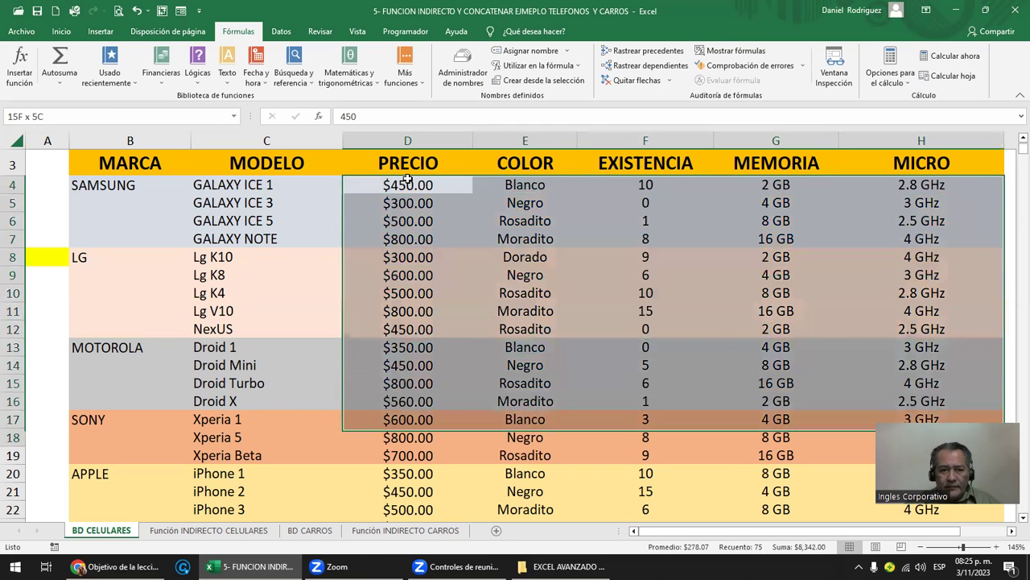
key("shift+Down")
key("shift+Down")
key("shift+Down")
key("shift+Down")
key("shift+Down")
key("shift+Down")
key("shift+Up")
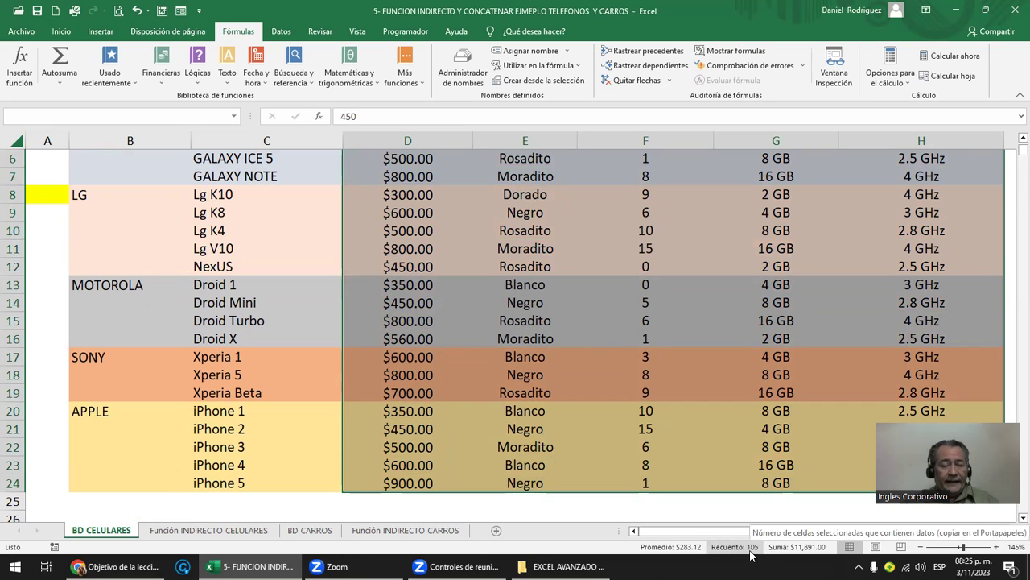
scroll(264, 420, "up", 2)
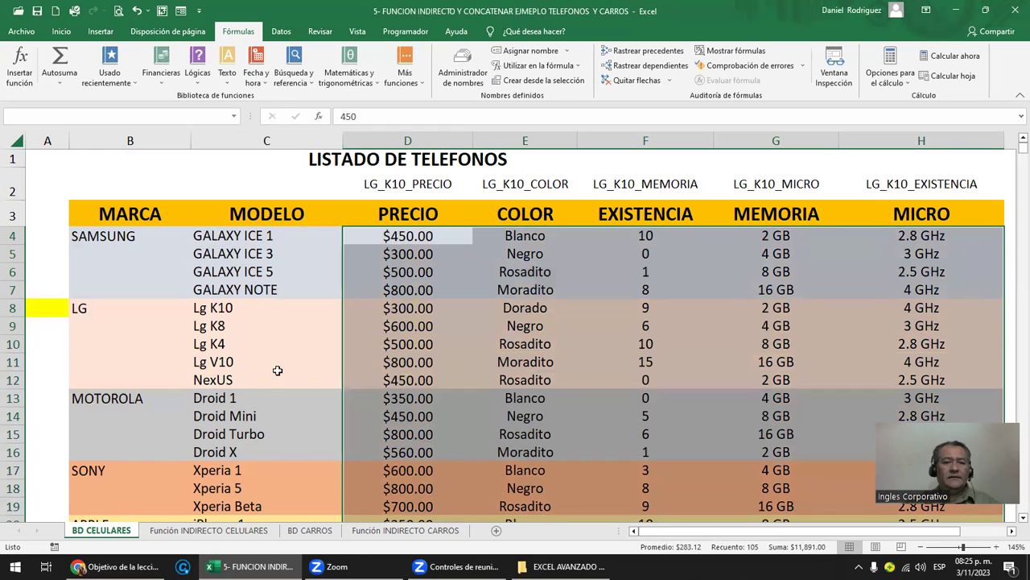
left_click(260, 308)
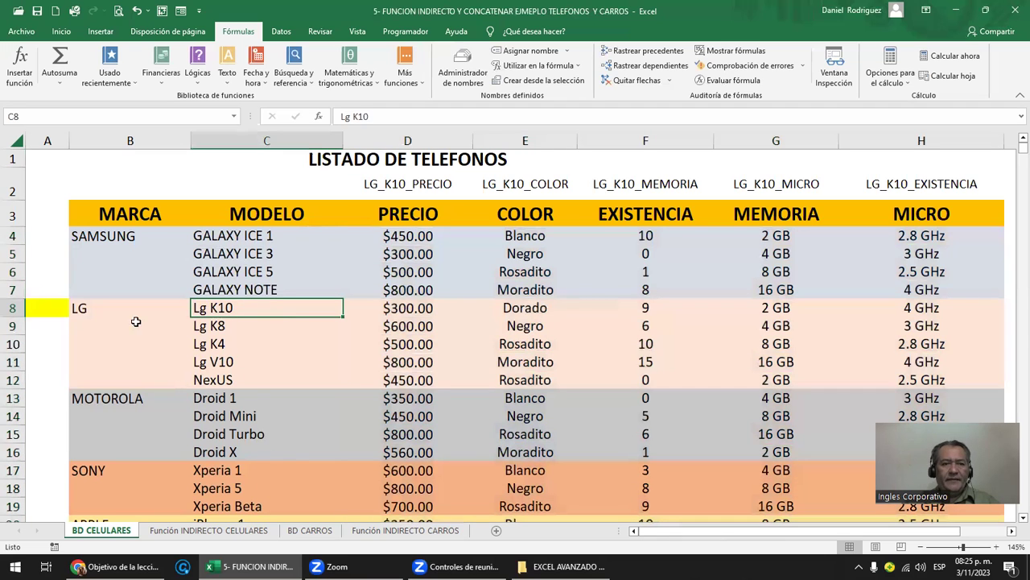
left_click(110, 238)
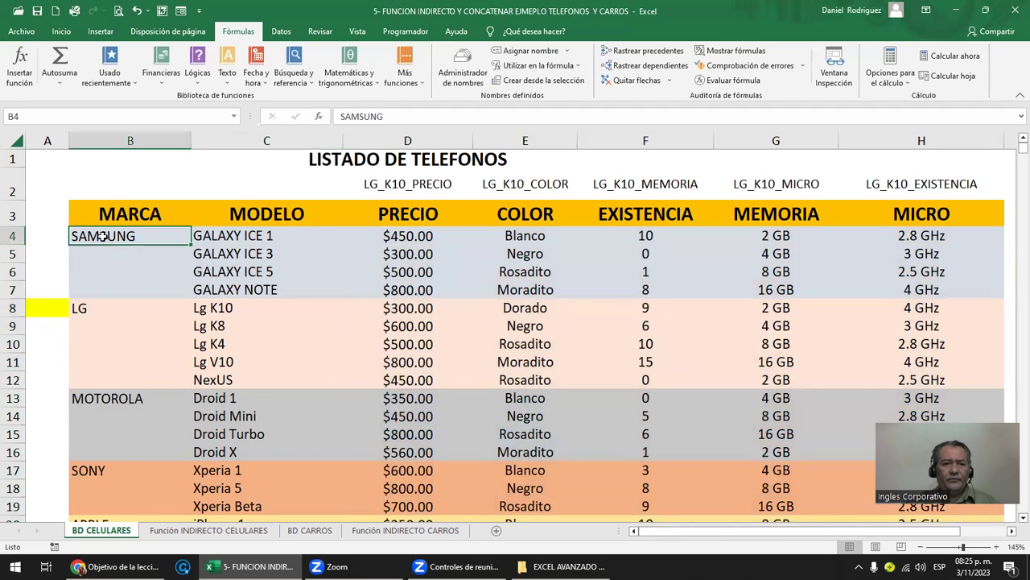
left_click(13, 236)
left_click(12, 307)
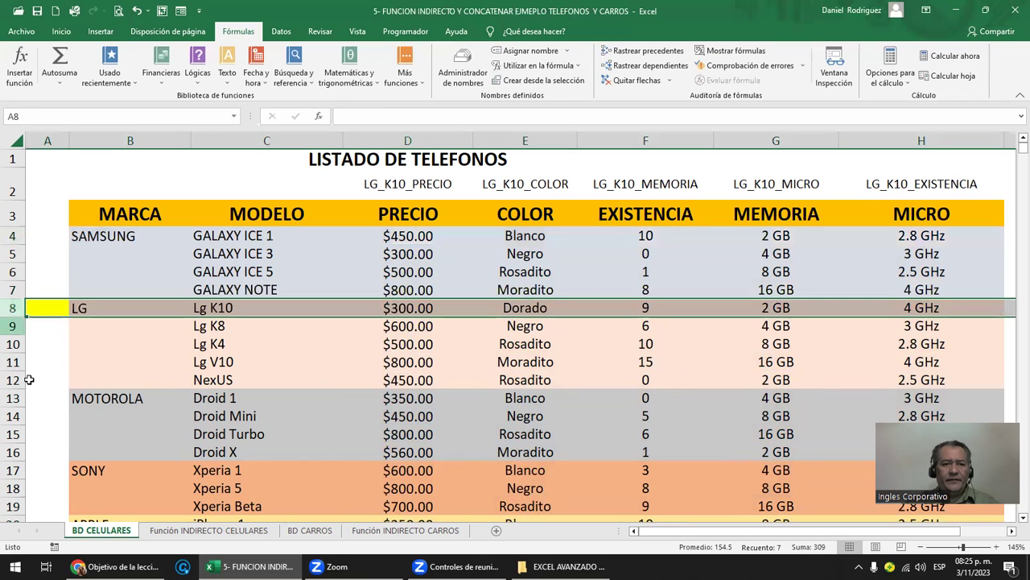
left_click(12, 398)
scroll(12, 395, "down", 1)
scroll(12, 393, "down", 1)
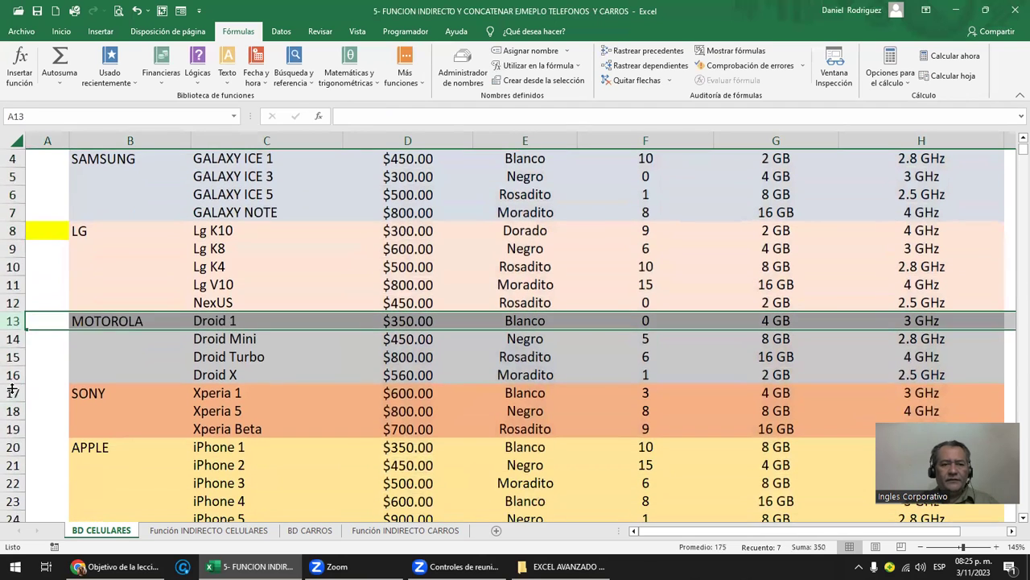
left_click(12, 393)
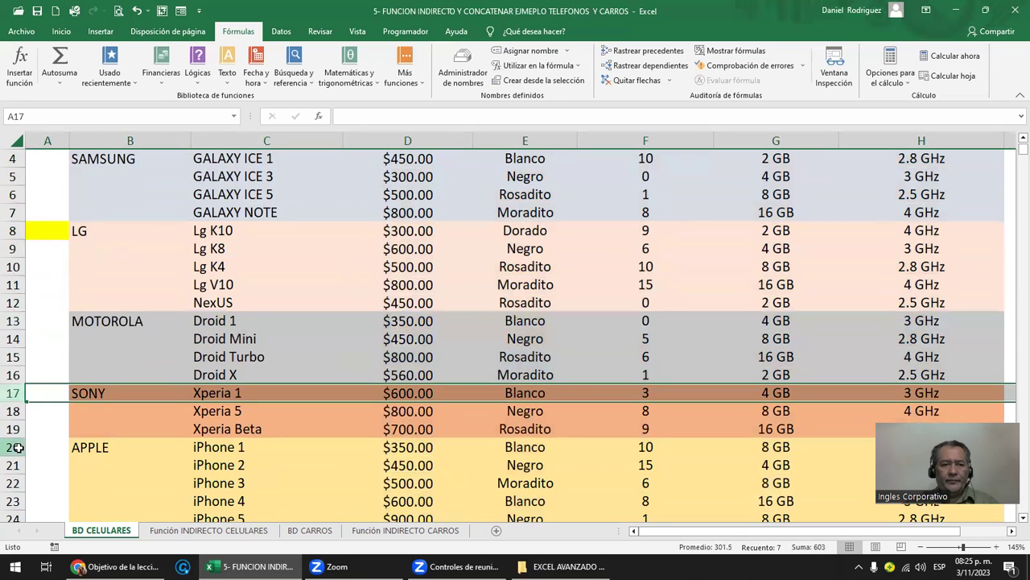
left_click(14, 447)
left_click(235, 322)
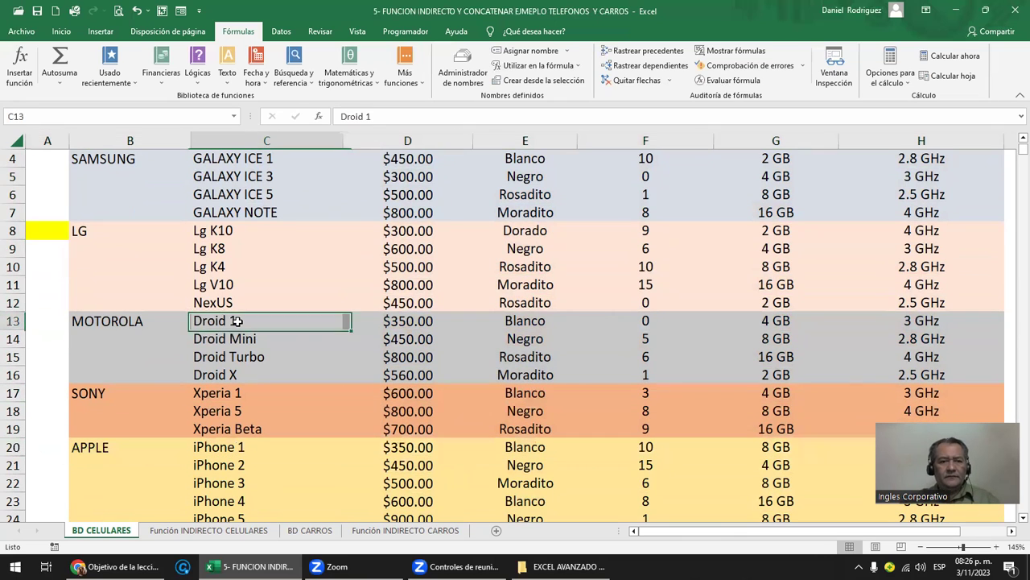
left_click(197, 531)
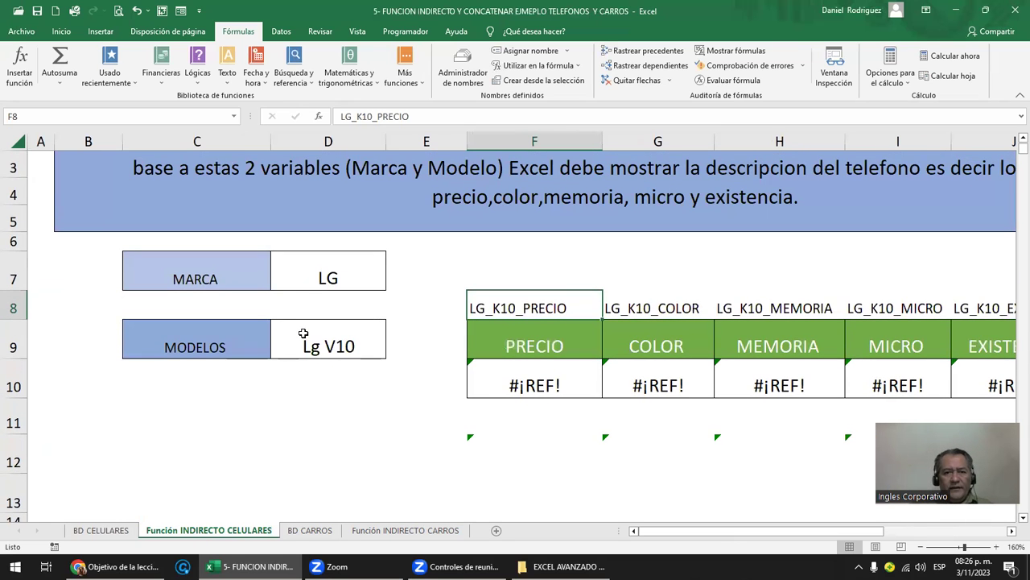
Step: Inspect the LG_K10_PRECIO label in F8 without changing it
scroll(303, 333, "down", 2, "ctrl")
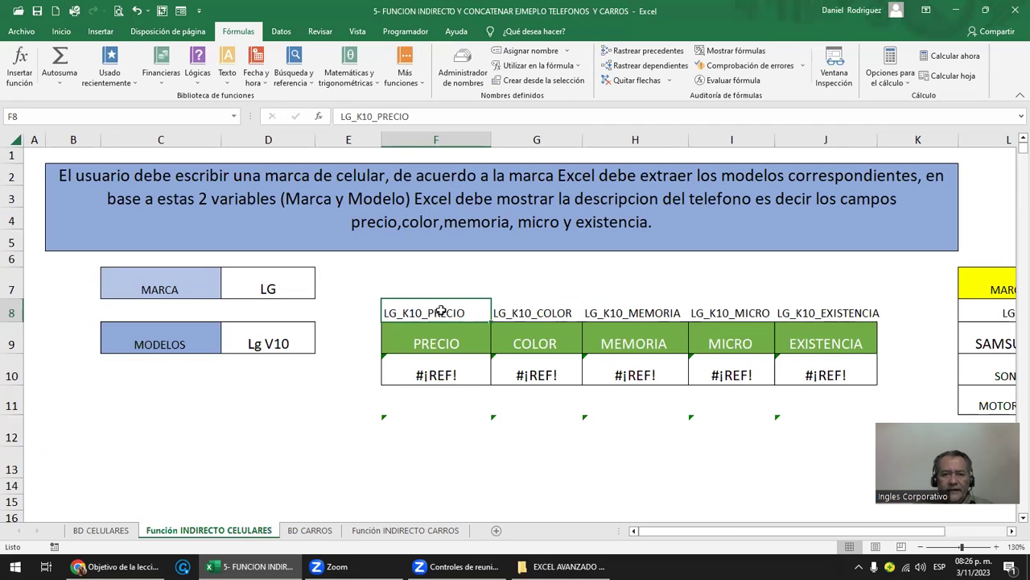
double_click(438, 312)
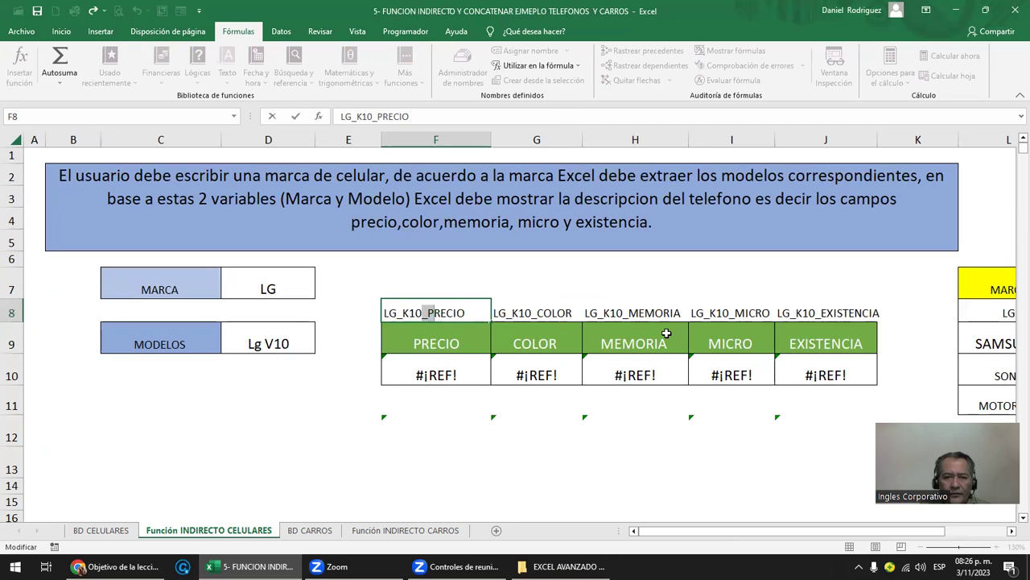
key("shift+End")
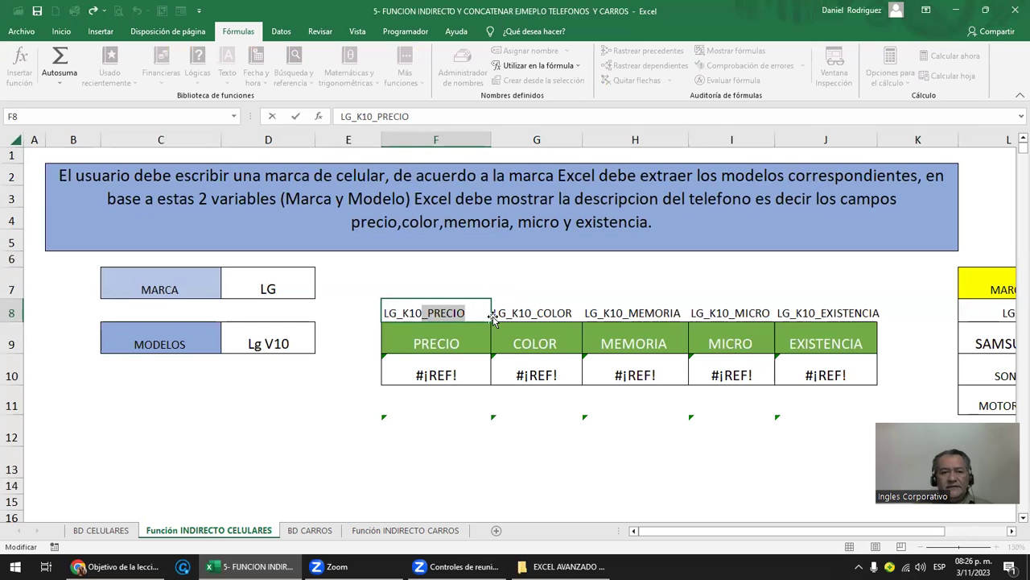
key("Escape")
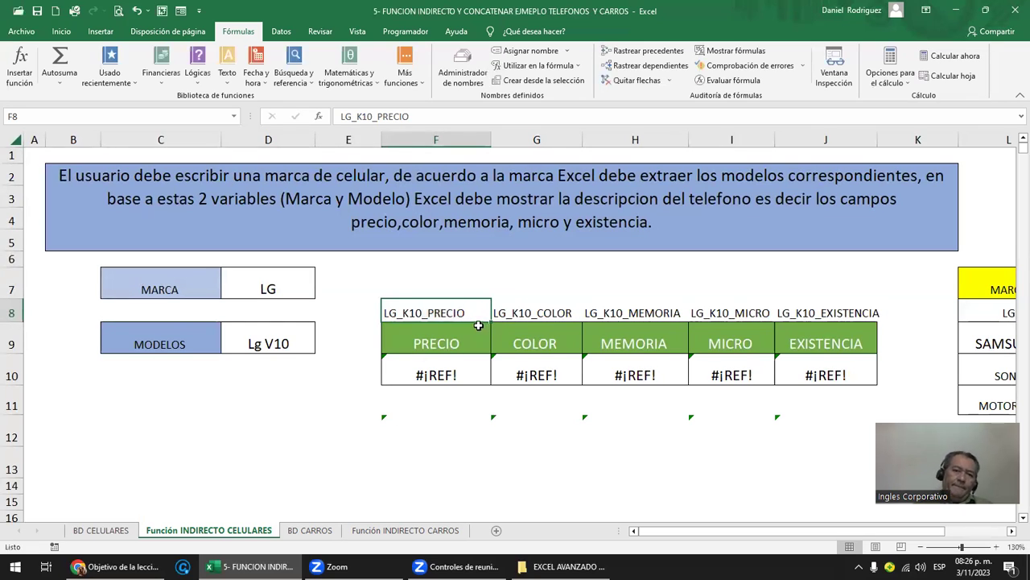
Step: Clear and re-enter LG as the MARCA value in D7, after reviewing the brand list
left_click(246, 277)
scroll(847, 278, "down", 2)
left_click_drag(777, 270, 777, 338)
left_click(205, 252)
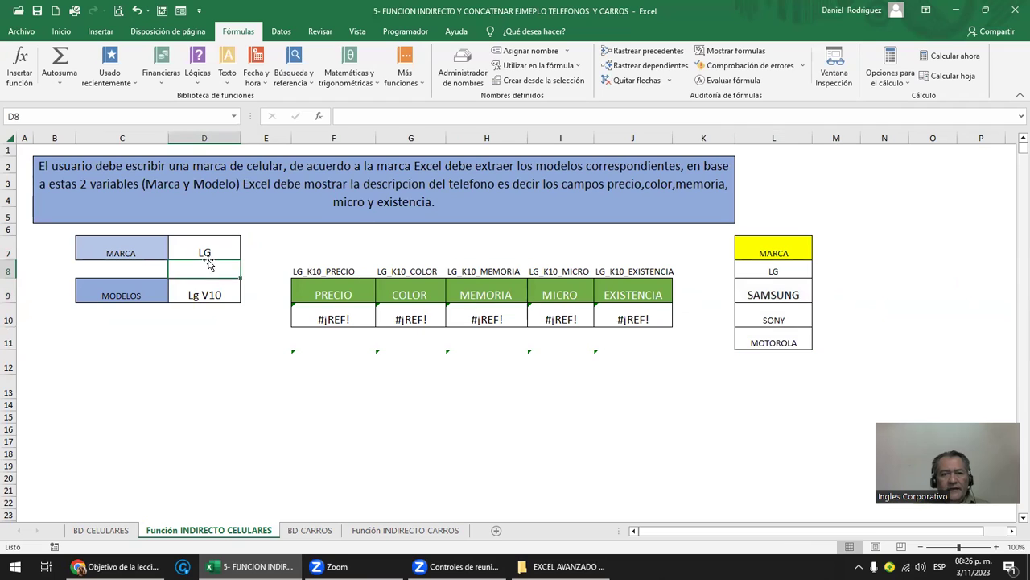
key("BackSpace")
key("Return")
left_click(204, 252)
type("LG")
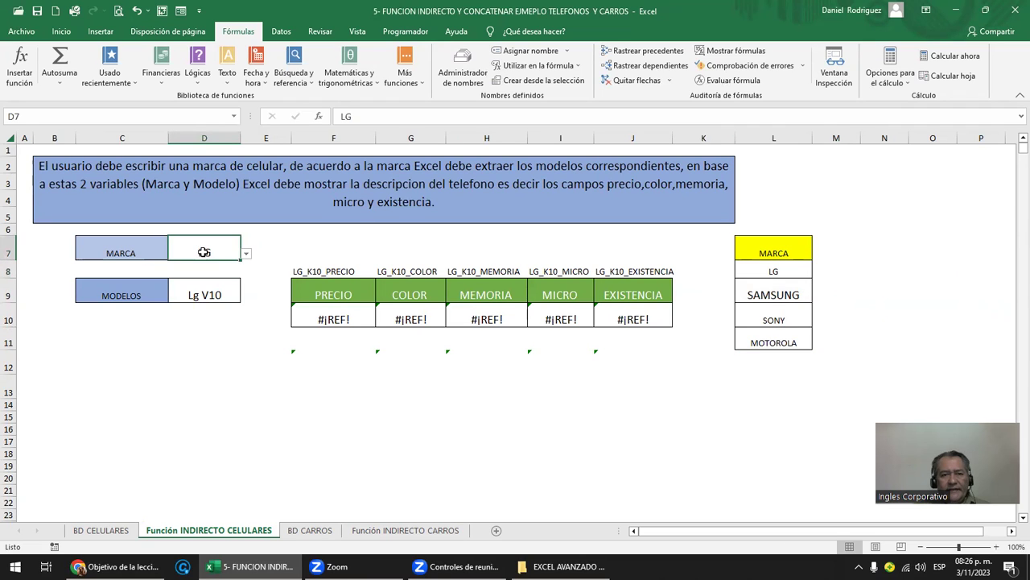
left_click(206, 295)
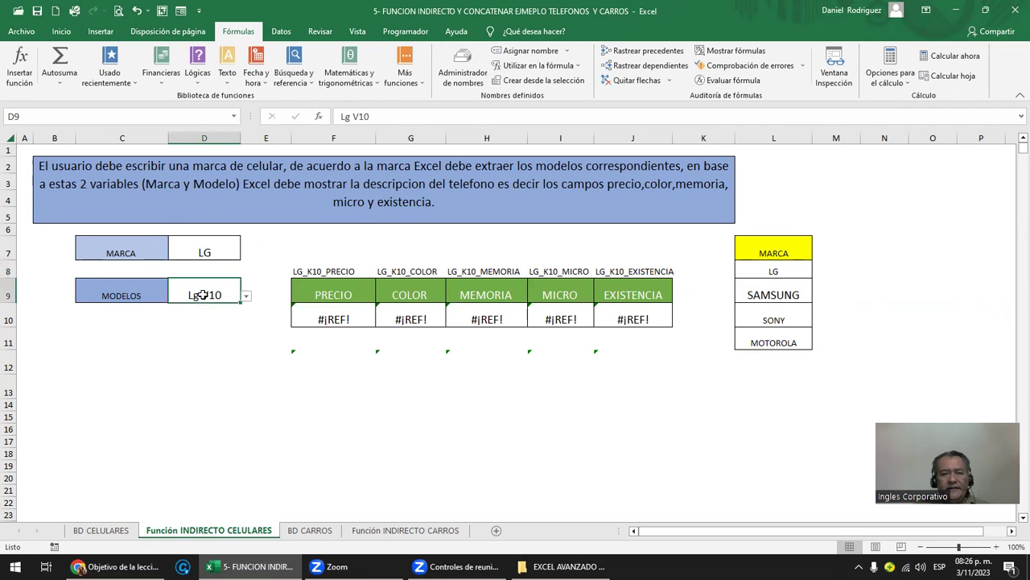
Step: Open the MODELOS dropdown in D9 and close it, keeping Lg V10
left_click(246, 296)
left_click(246, 297)
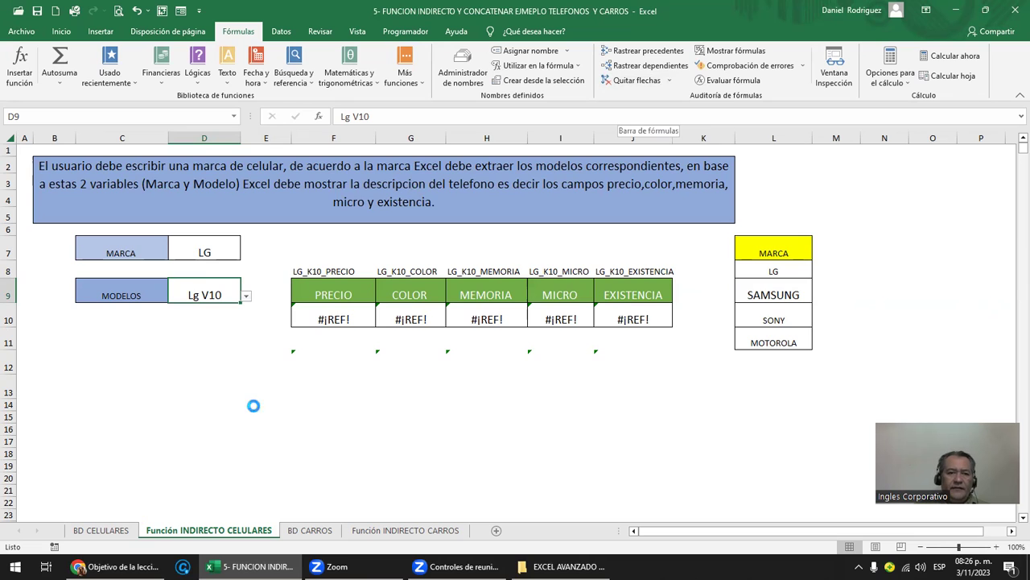
scroll(254, 407, "up", 1)
scroll(254, 406, "up", 1)
Step: Inspect the PRECIO formula in F10 and cell C11, discarding an accidental sum entry
left_click(140, 306)
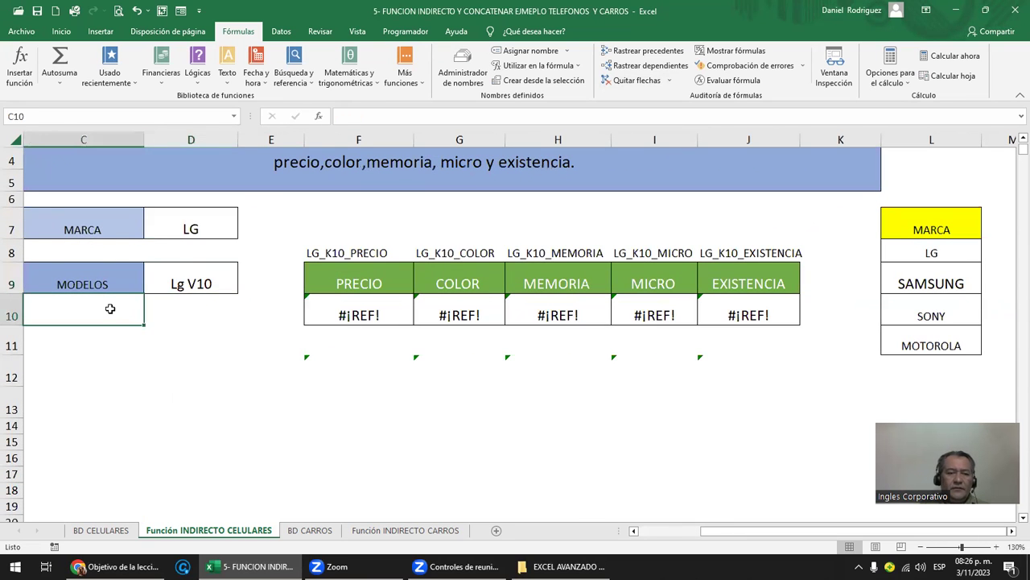
key("Left")
key("Left")
key("Down")
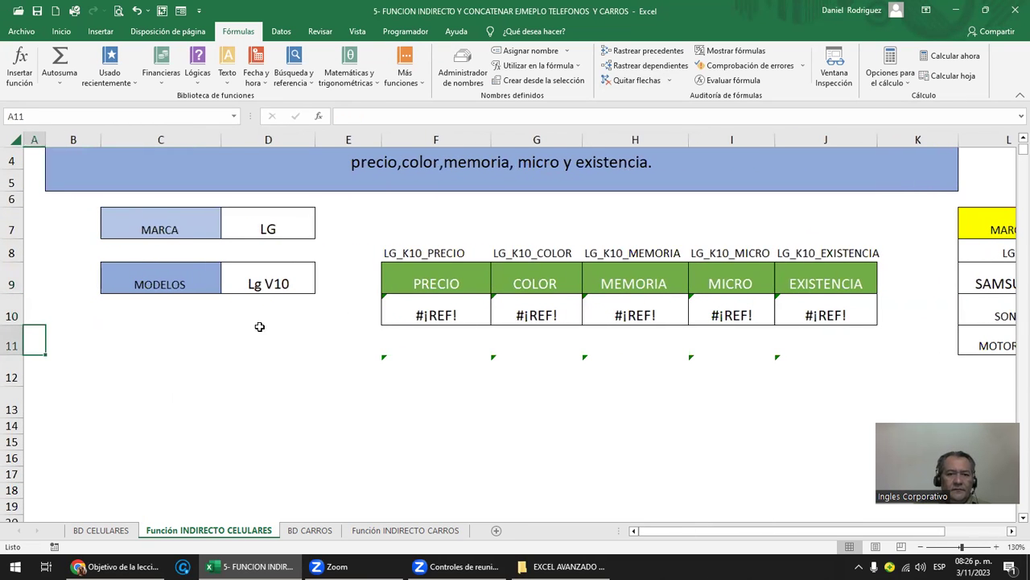
left_click(435, 306)
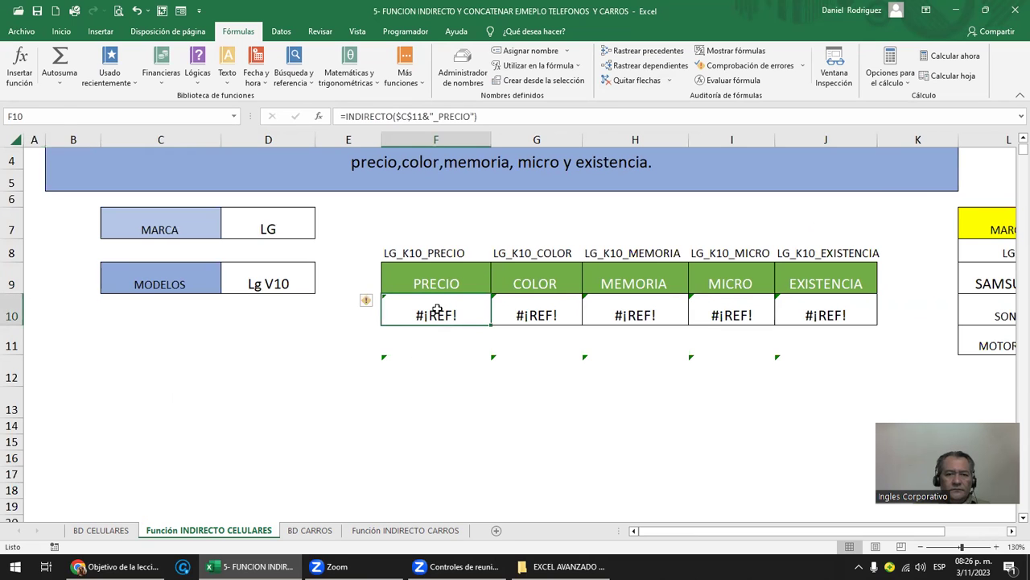
double_click(433, 310)
key("Escape")
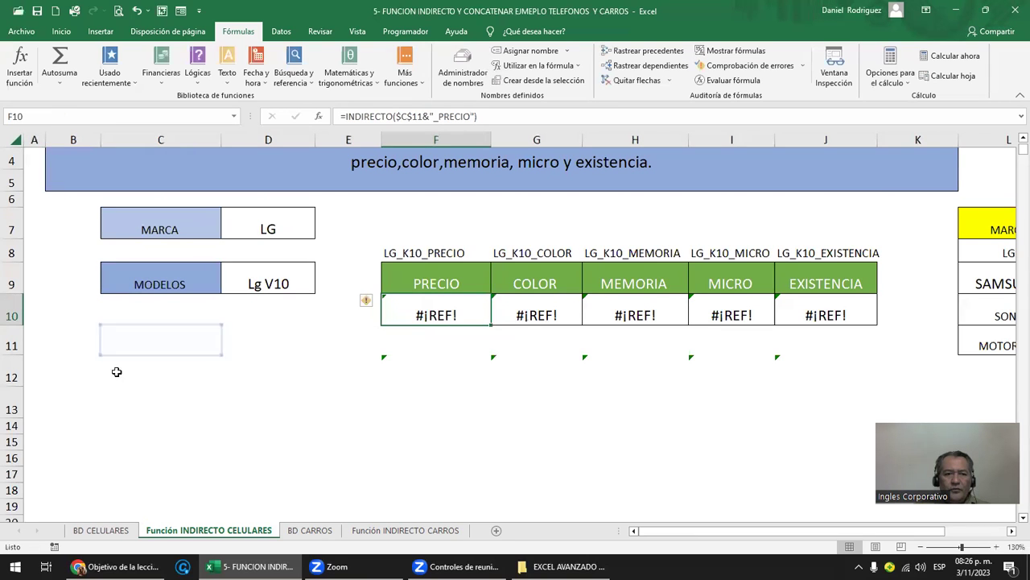
left_click(140, 345)
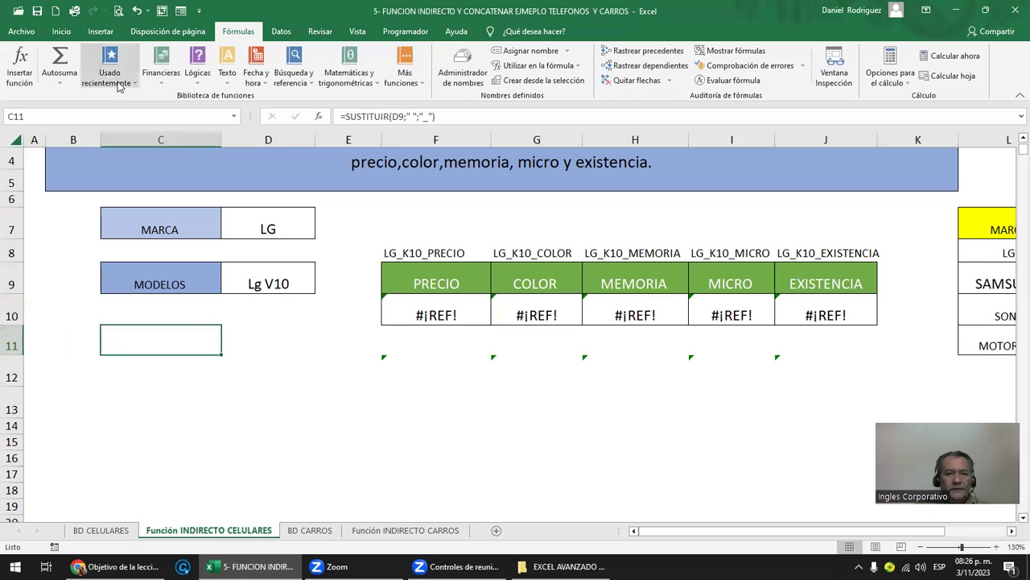
left_click(60, 65)
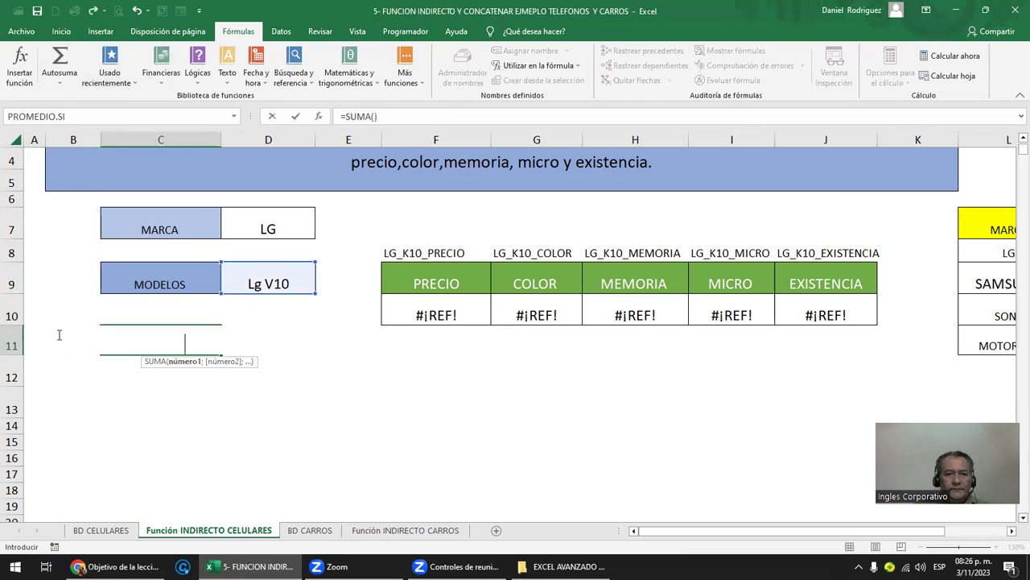
left_click(61, 31)
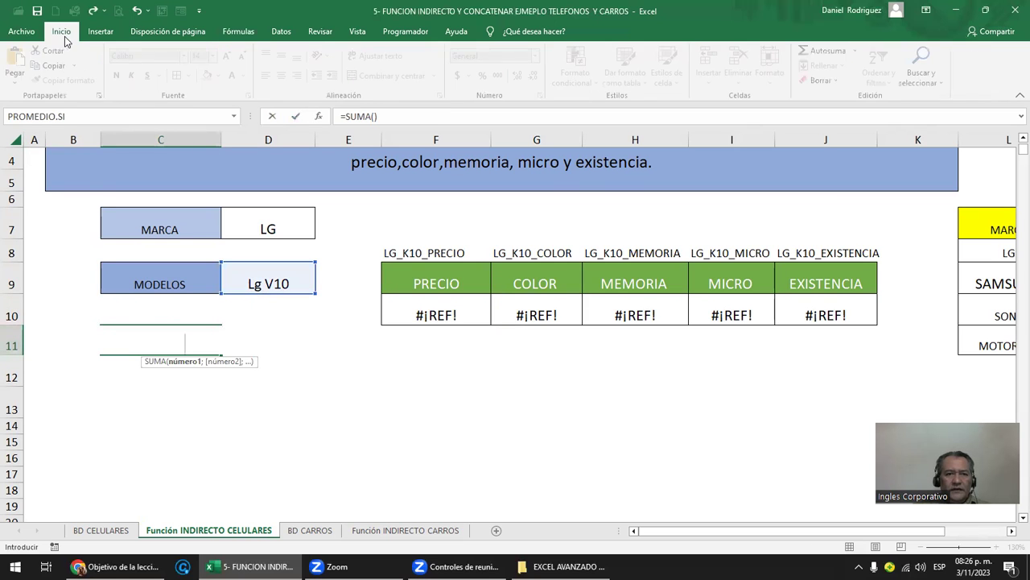
key("Escape")
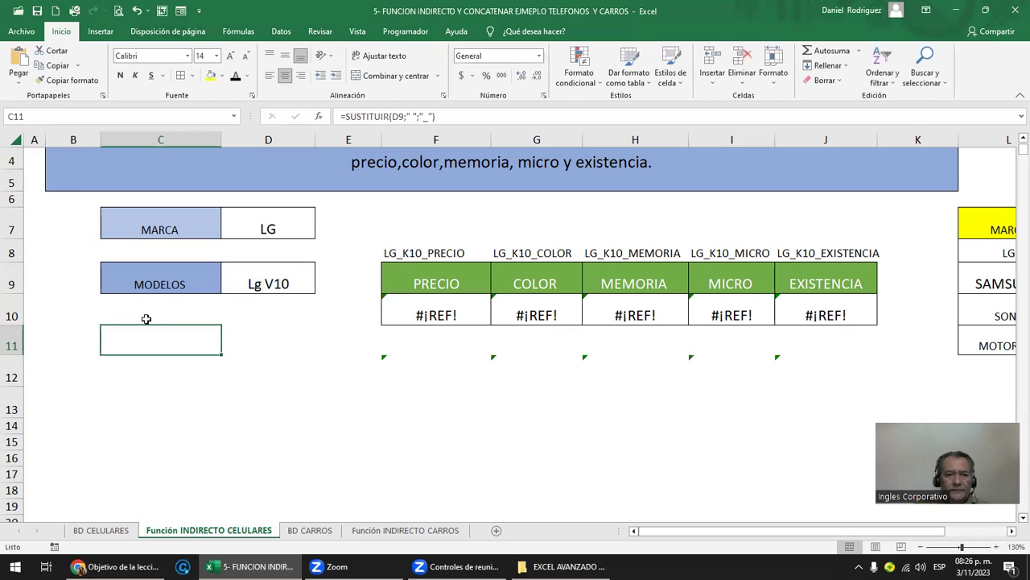
Step: Recolour the text in B10:E11 so C11's Lg_V10 result shows, then review its formula
left_click(169, 299)
key("Left")
key("shift+Down")
key("shift+Right")
key("shift+Right")
key("shift+Right")
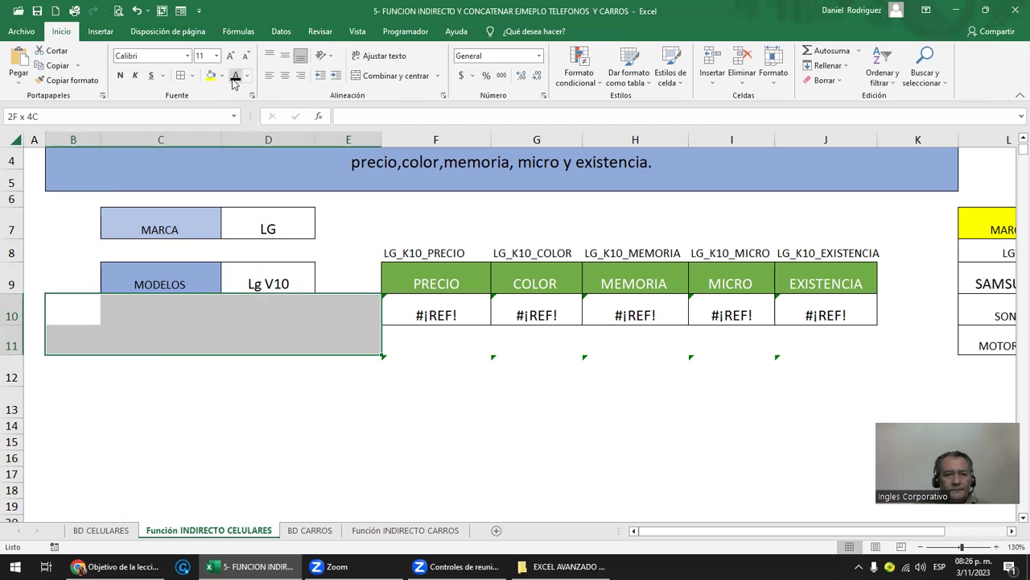
left_click(153, 357)
double_click(154, 347)
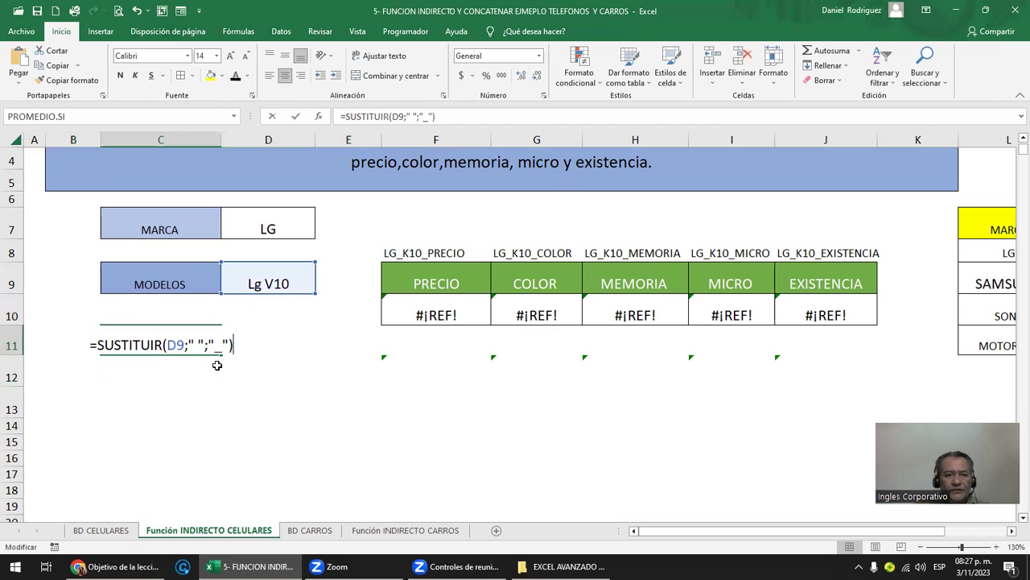
key("Escape")
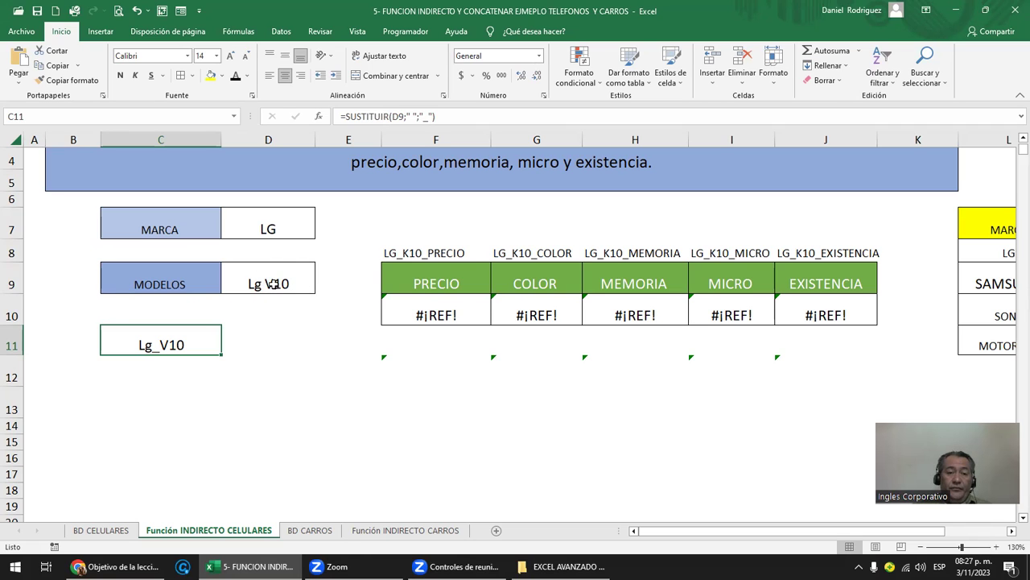
Step: Re-confirm the C11 SUSTITUIR formula and switch the D9 model to Lg K10
double_click(120, 345)
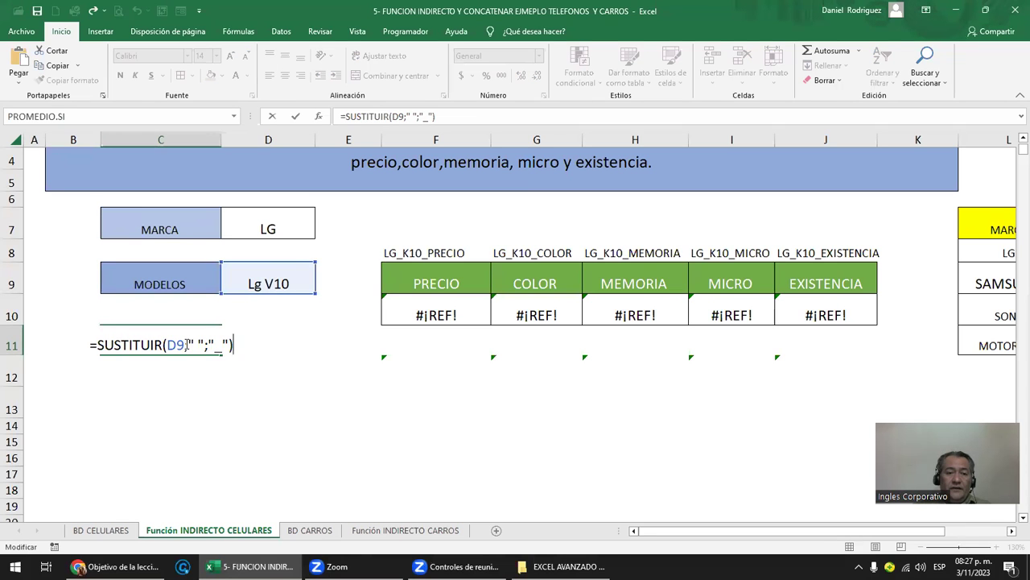
left_click(187, 345)
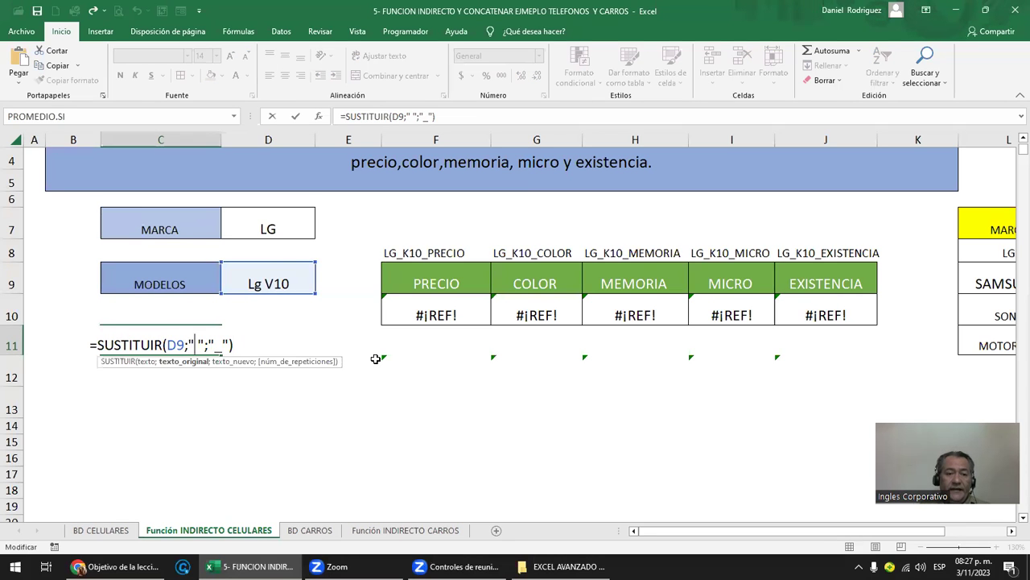
key("Right")
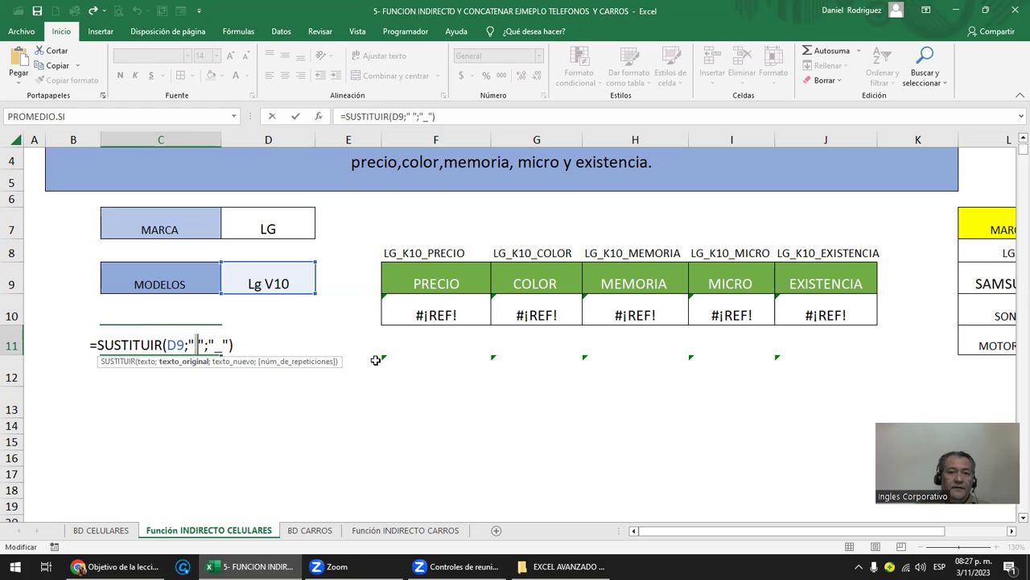
key("Return")
left_click(263, 277)
left_click(320, 289)
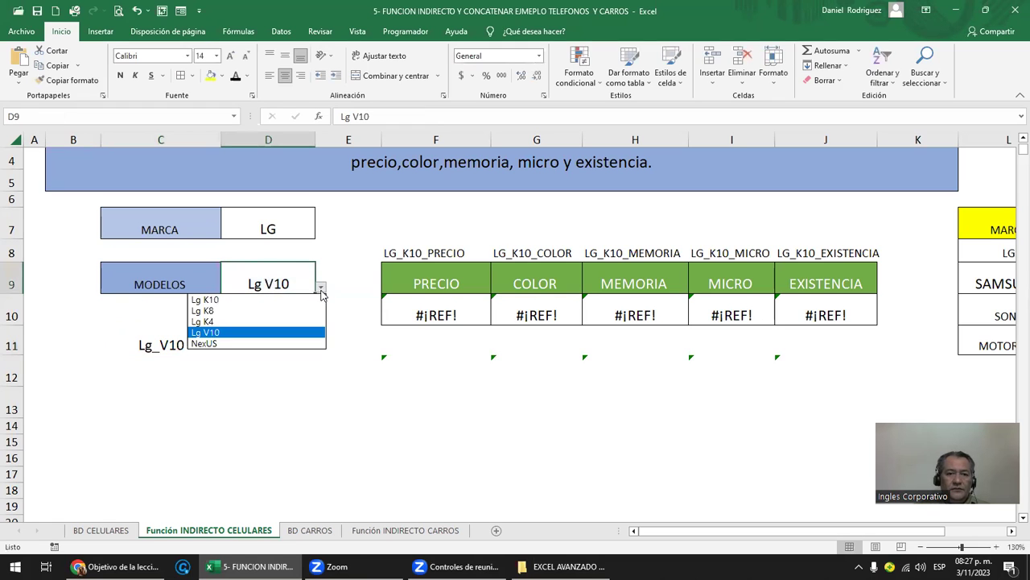
left_click(225, 301)
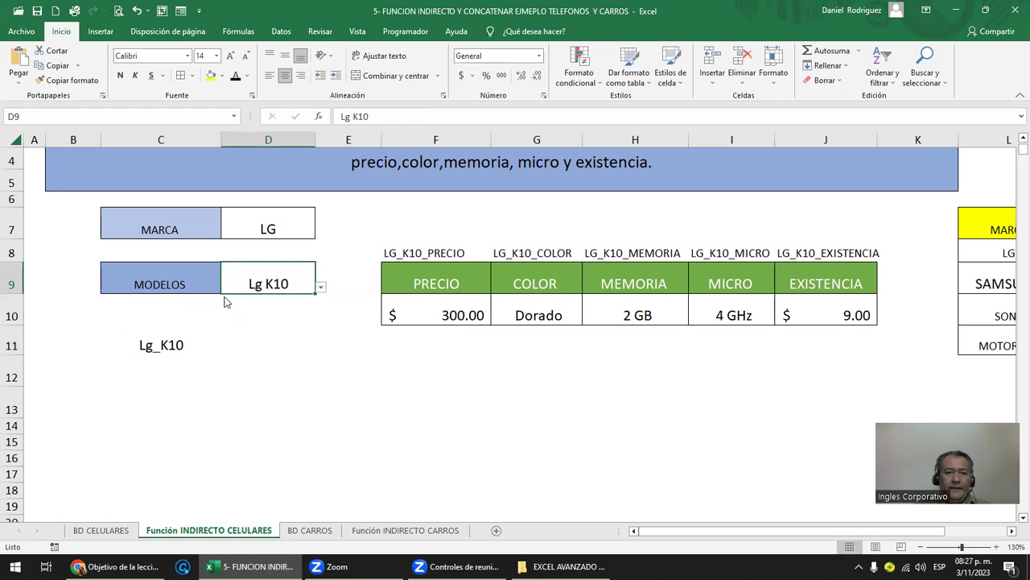
Step: Delete the helper formula from C11 and review the #¡REF! result row
left_click(164, 354)
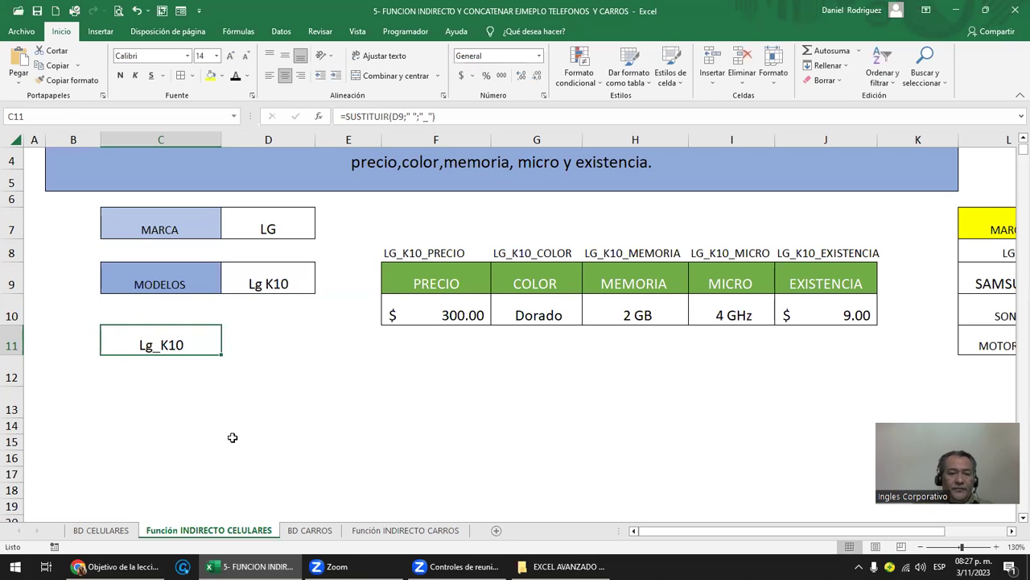
key("F2")
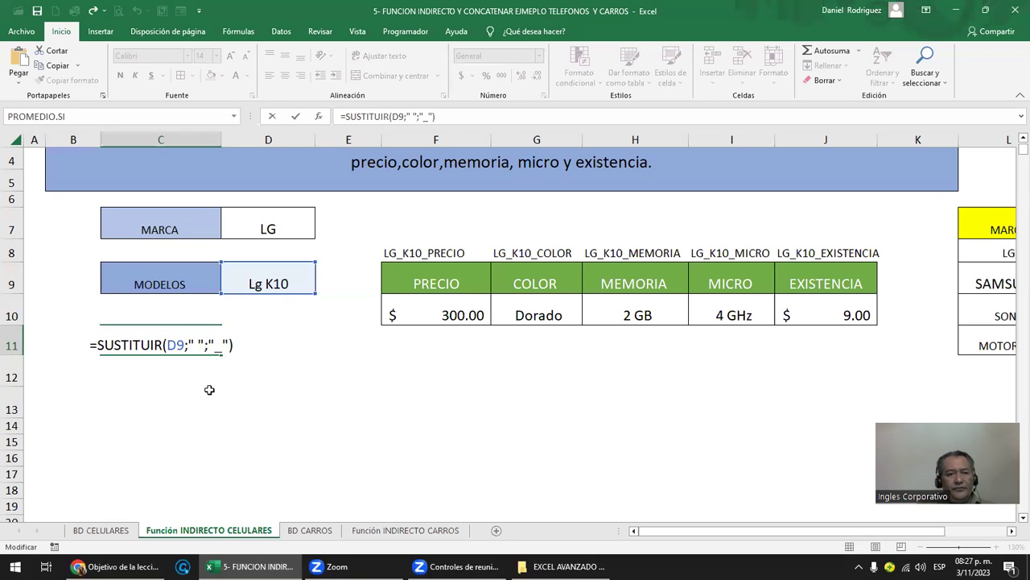
key("ctrl+Return")
key("Delete")
key("Up")
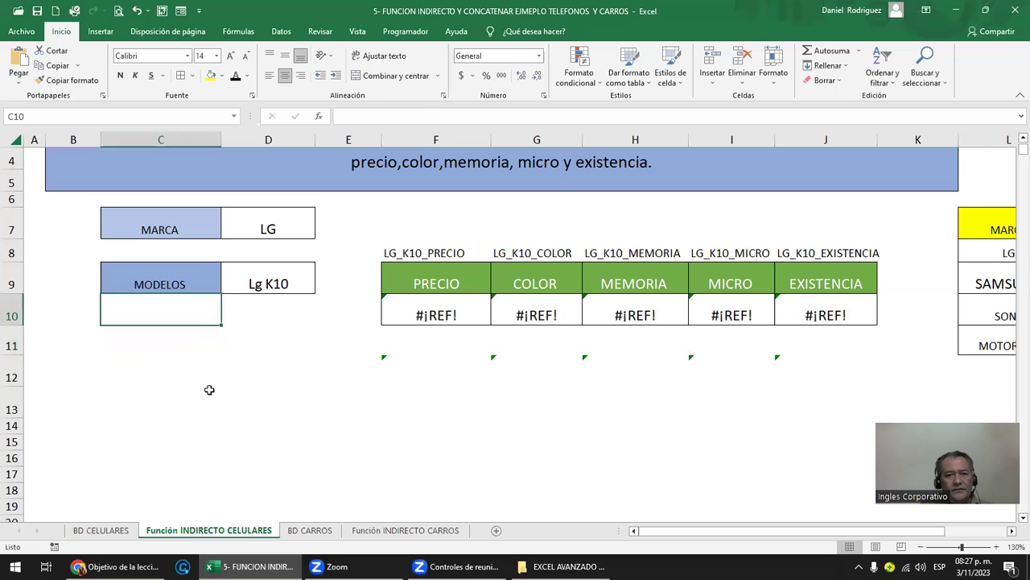
key("Right")
key("Right")
key("Right")
key("shift+Right")
key("shift+Right")
key("shift+Right")
key("shift+Right")
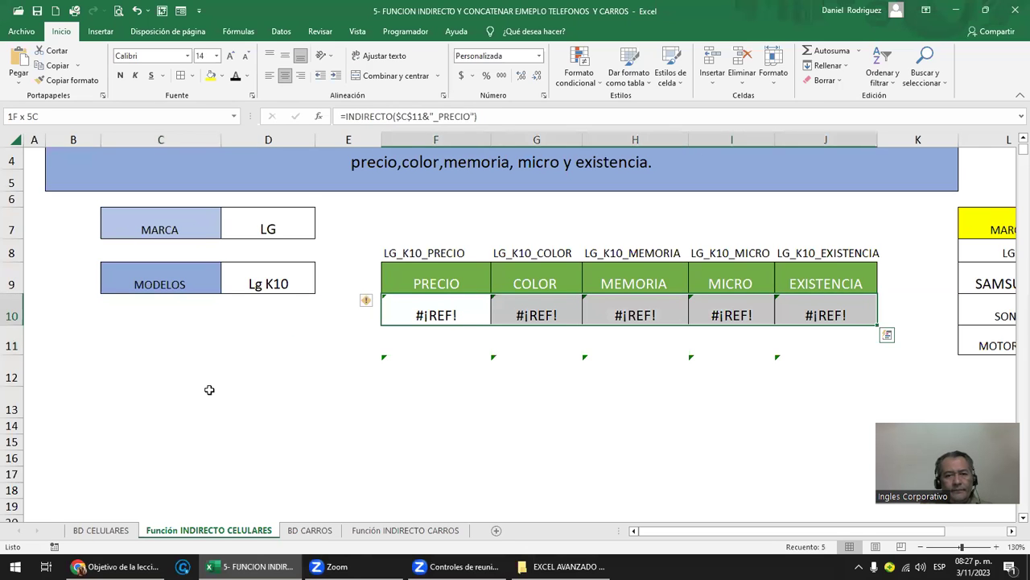
key("Down")
key("Left")
key("Left")
key("Left")
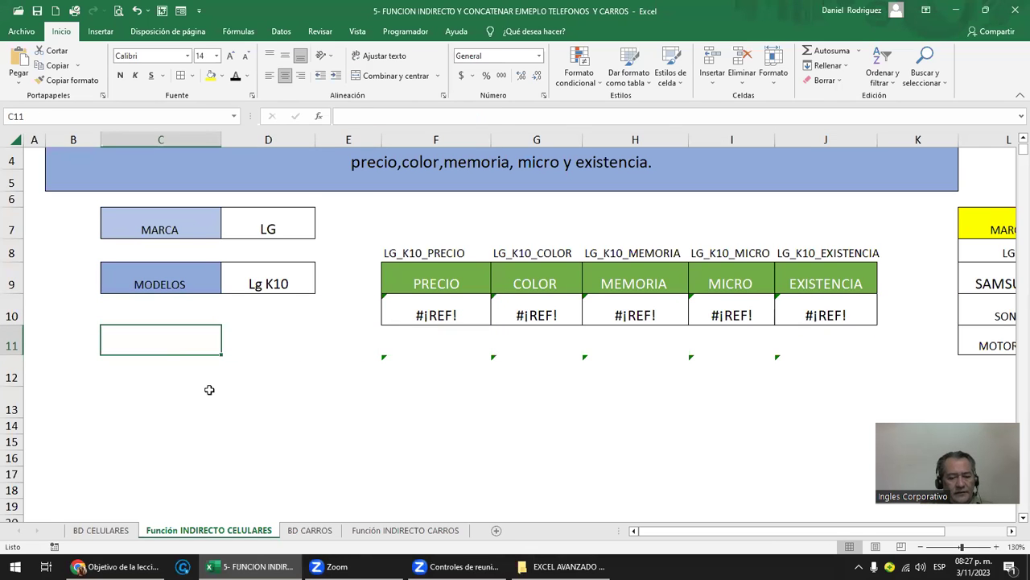
Step: Enter =SUSTITUIR(D9;" ";"_") in C11 so it displays Lg_K10
type("=SUS")
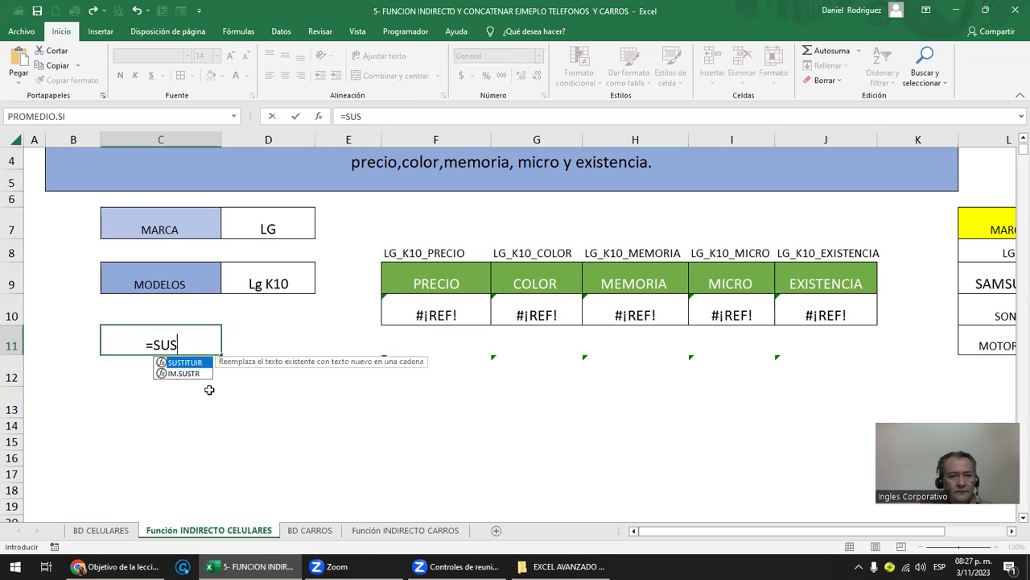
key("Tab")
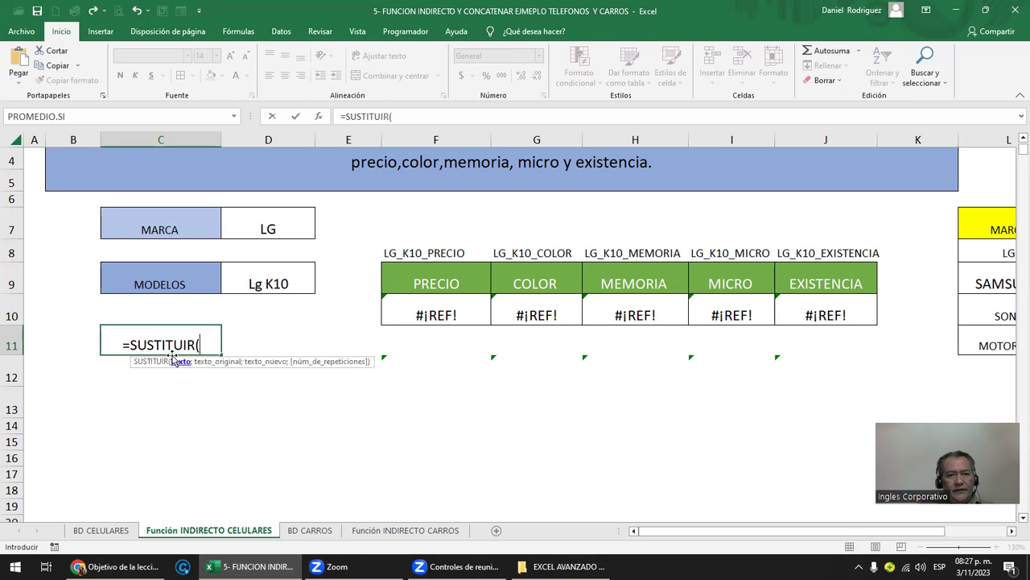
left_click(263, 283)
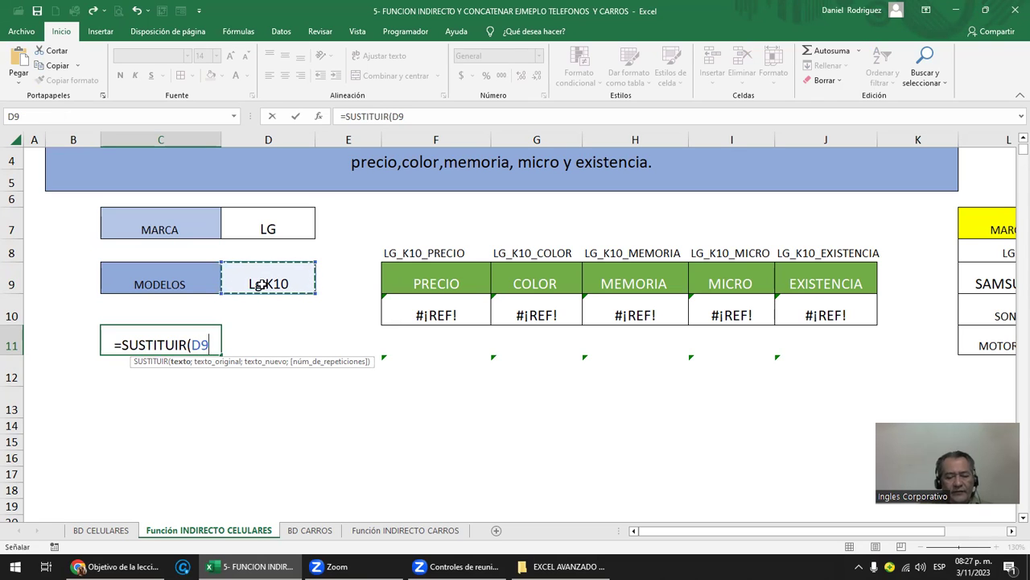
type(";")
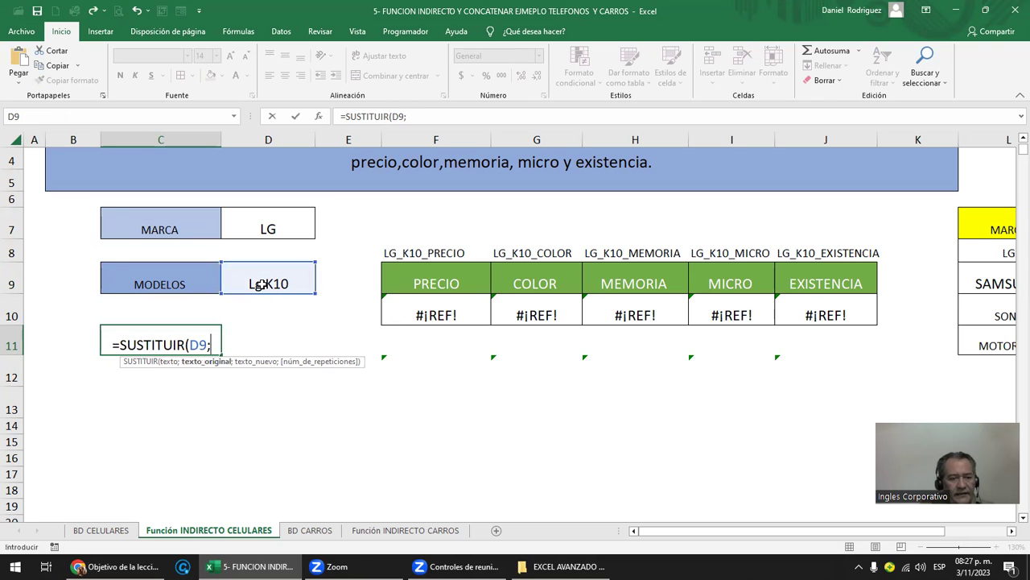
type("\"")
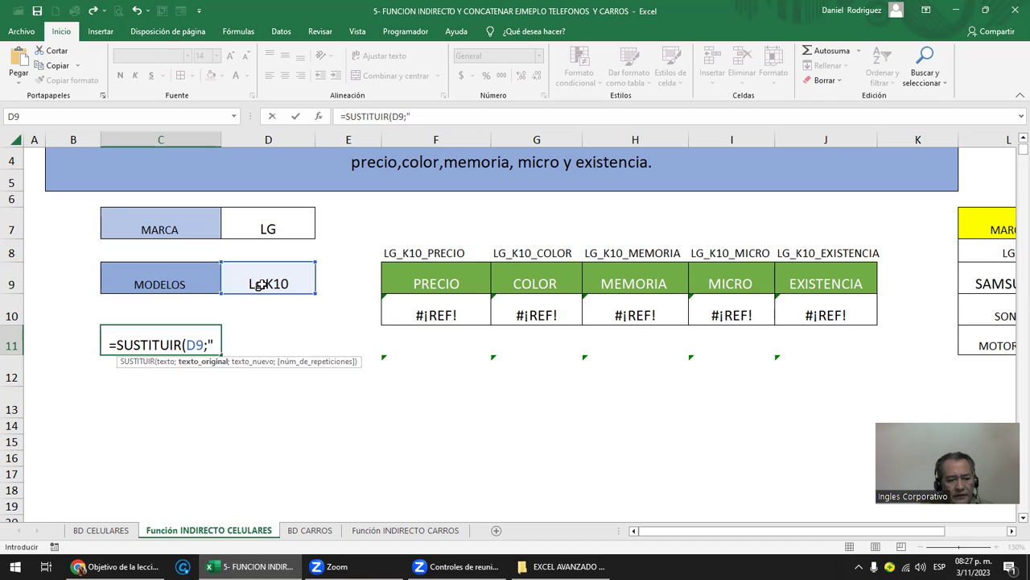
type(" \"")
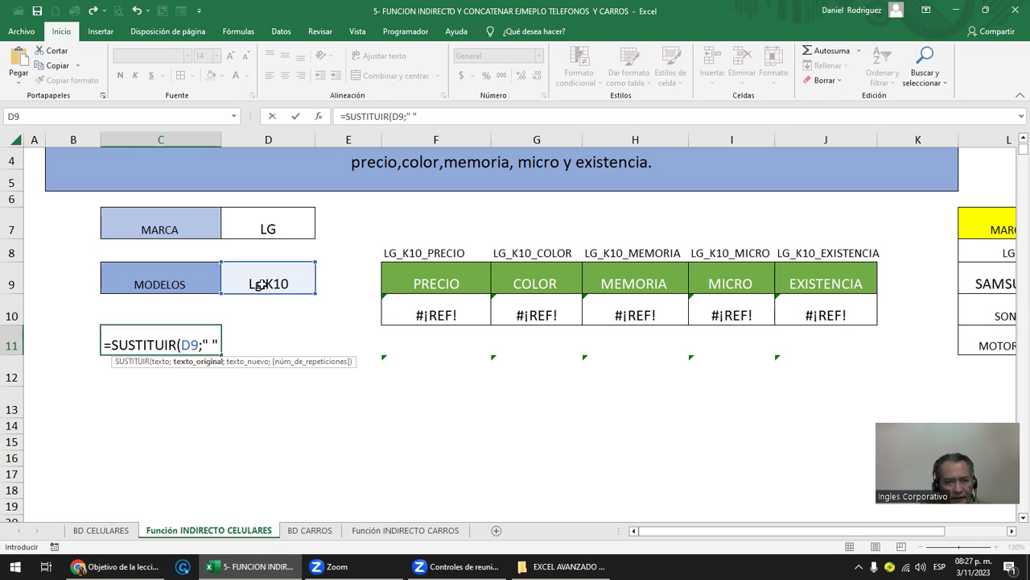
type(";")
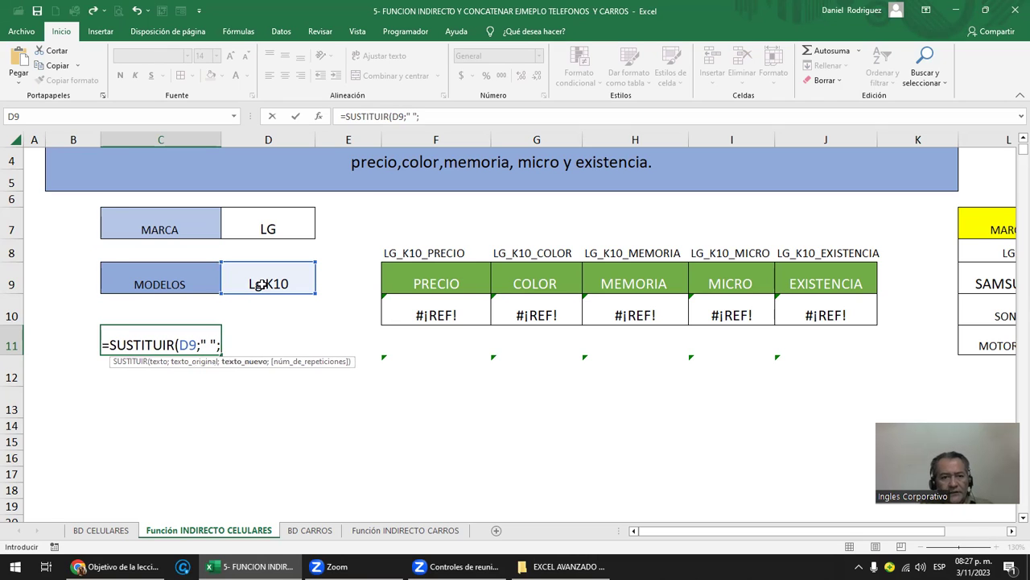
type("\"")
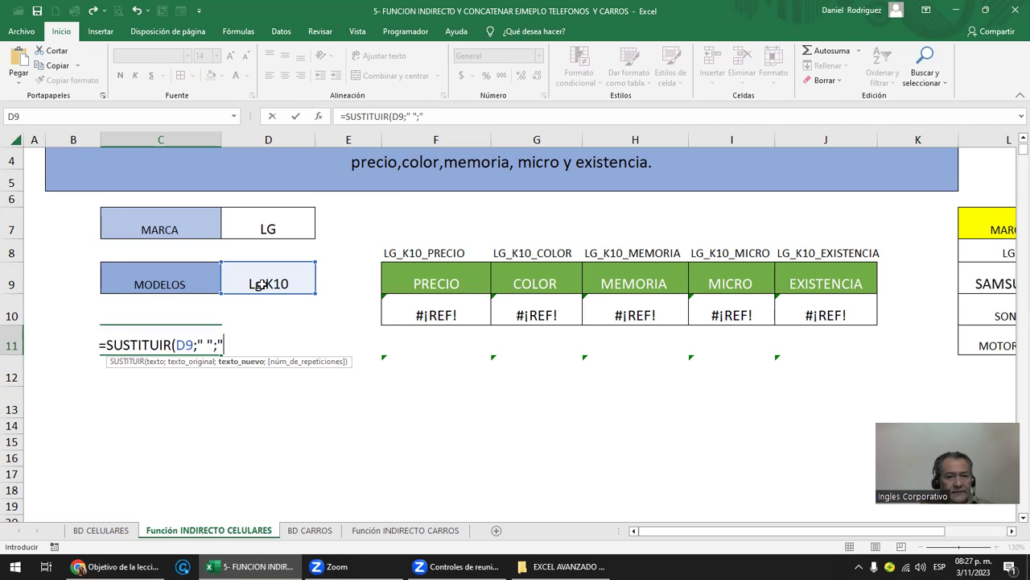
type("_")
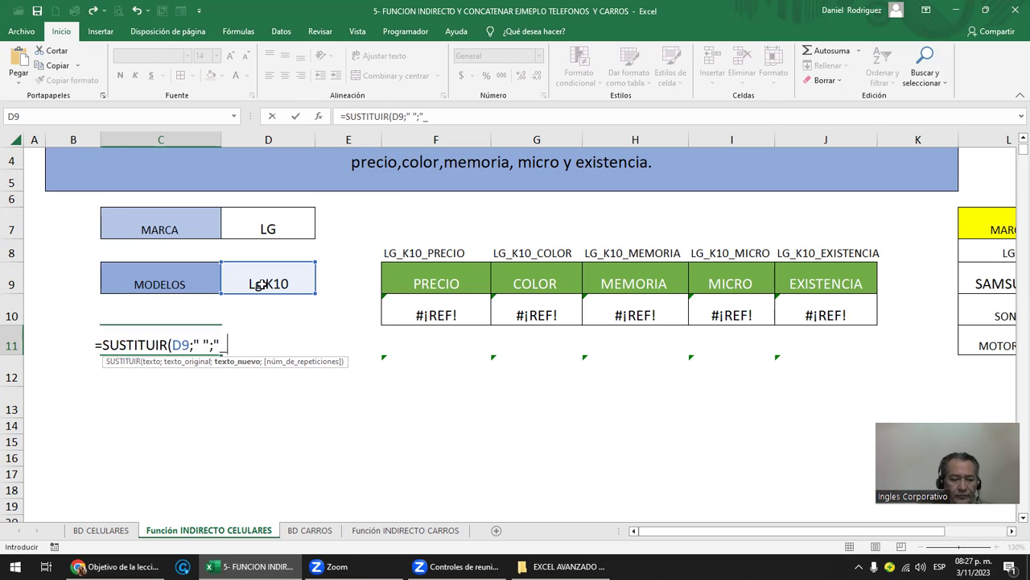
type("\"")
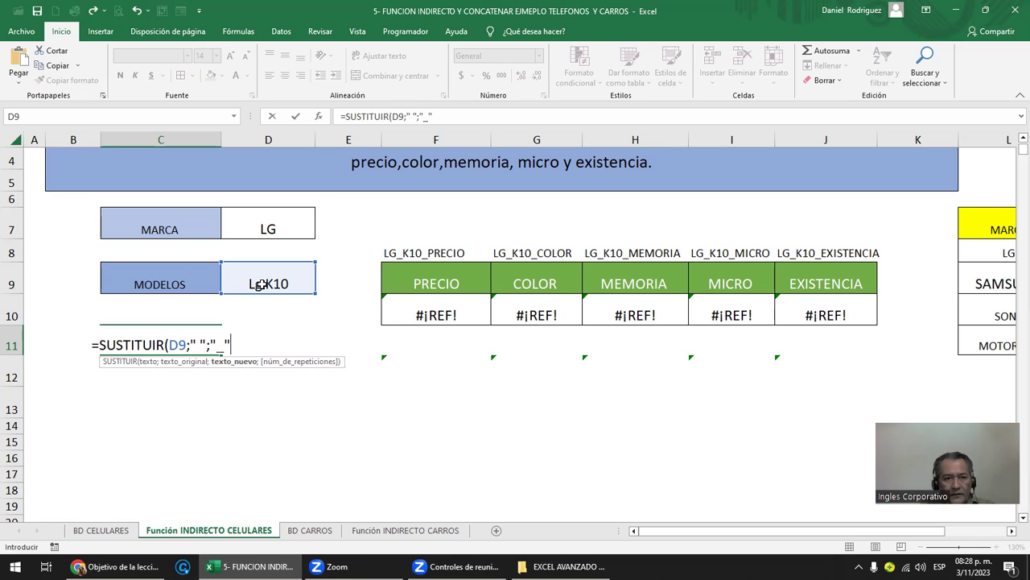
type(")")
key("Return")
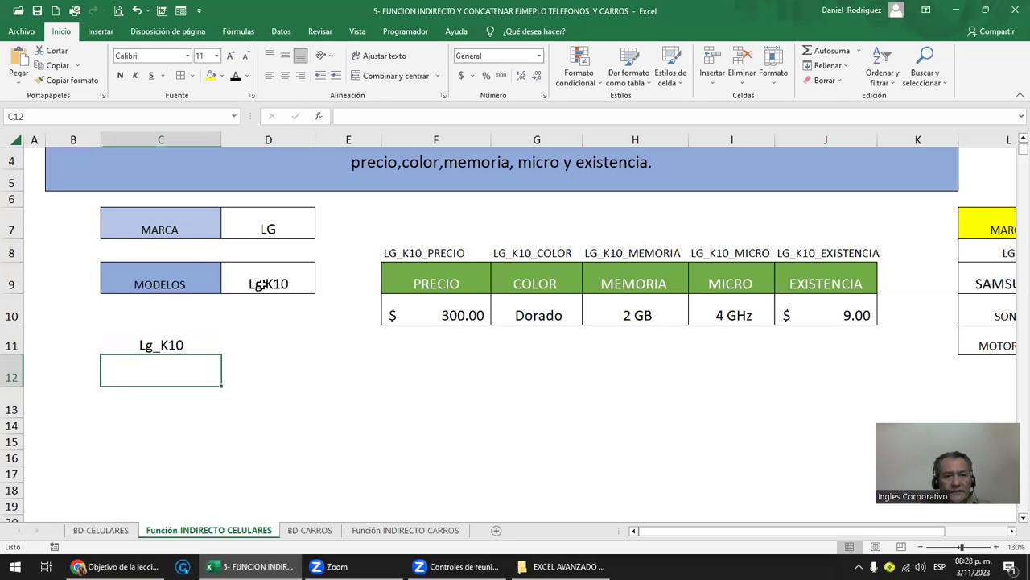
key("Up")
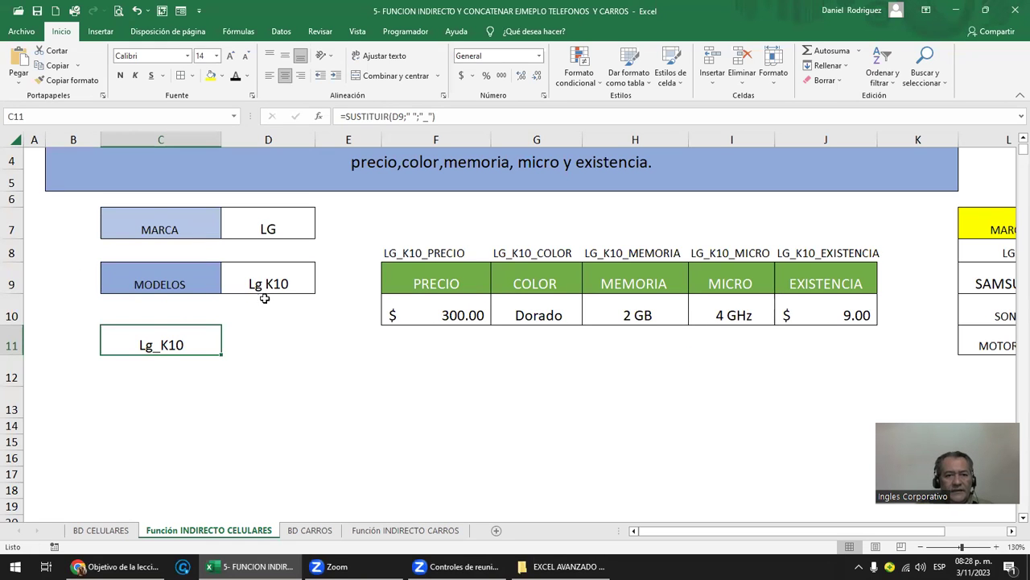
double_click(165, 345)
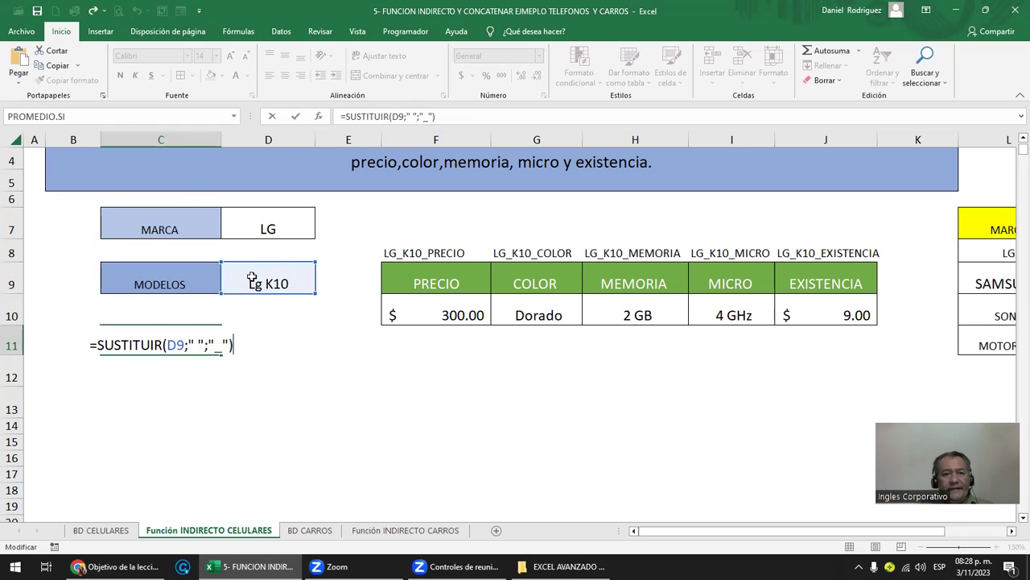
key("ctrl+Return")
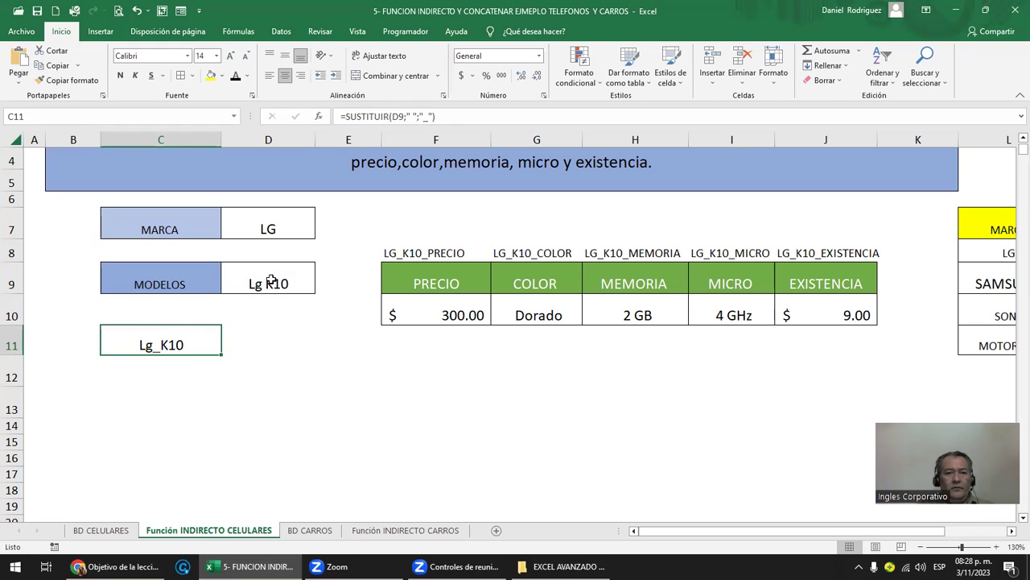
left_click(271, 281)
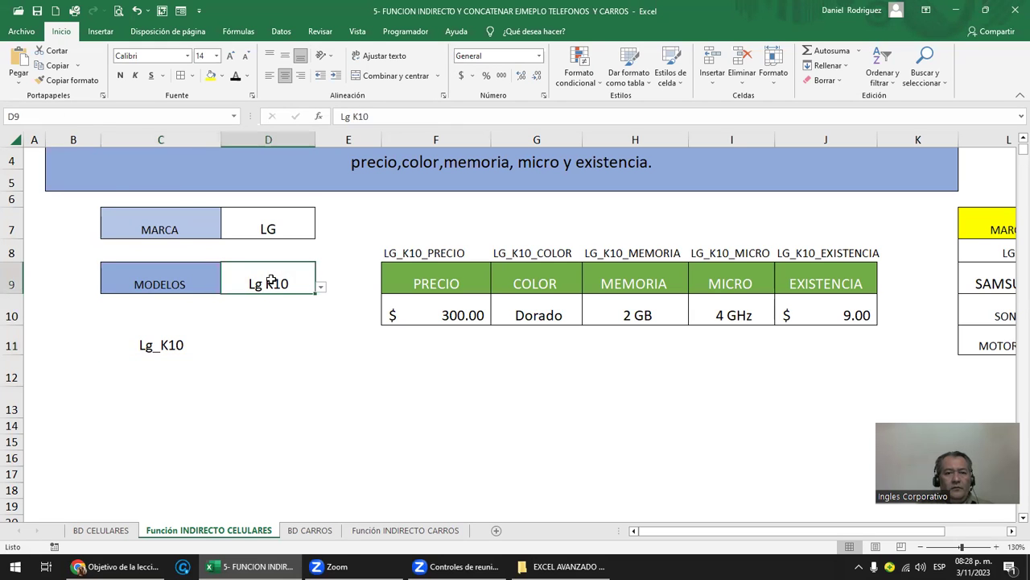
left_click(320, 287)
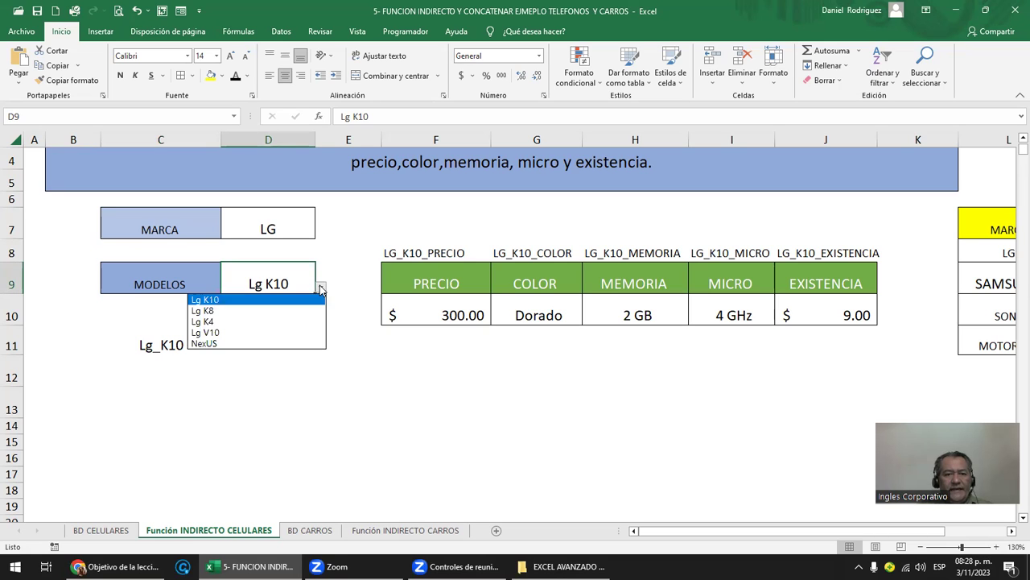
left_click(250, 310)
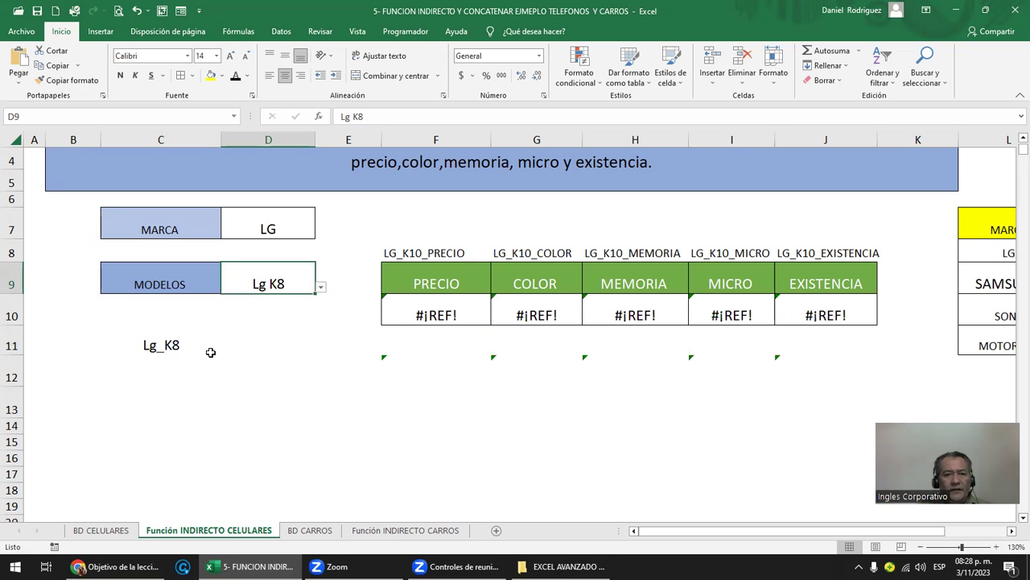
left_click(321, 288)
left_click(279, 300)
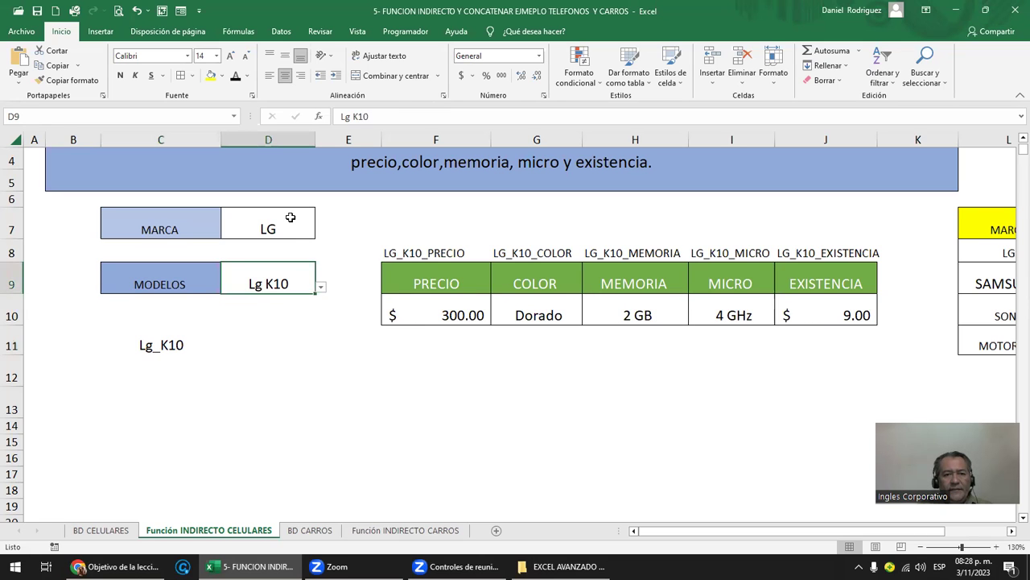
left_click(297, 218)
left_click(320, 232)
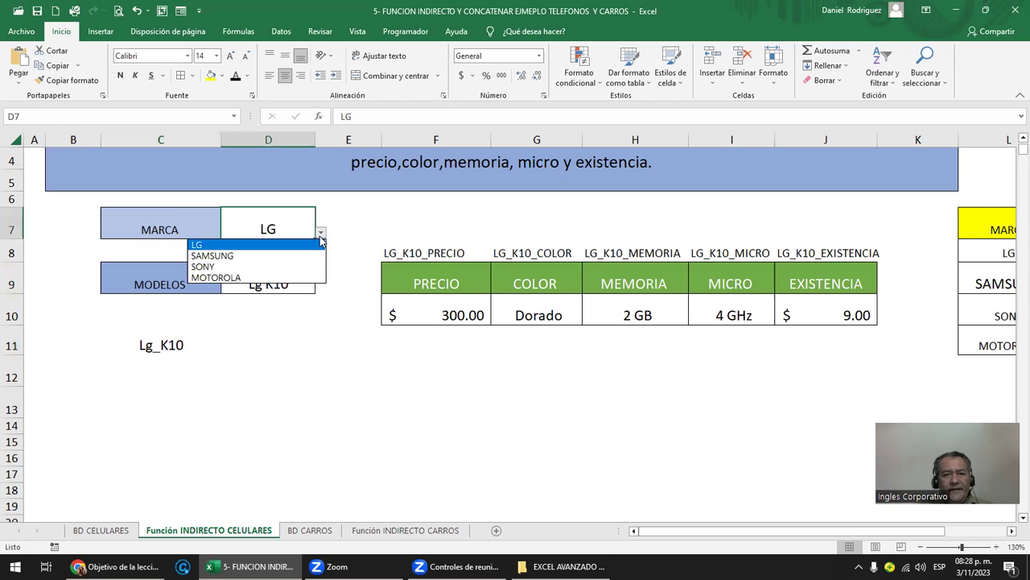
left_click(249, 256)
left_click(295, 274)
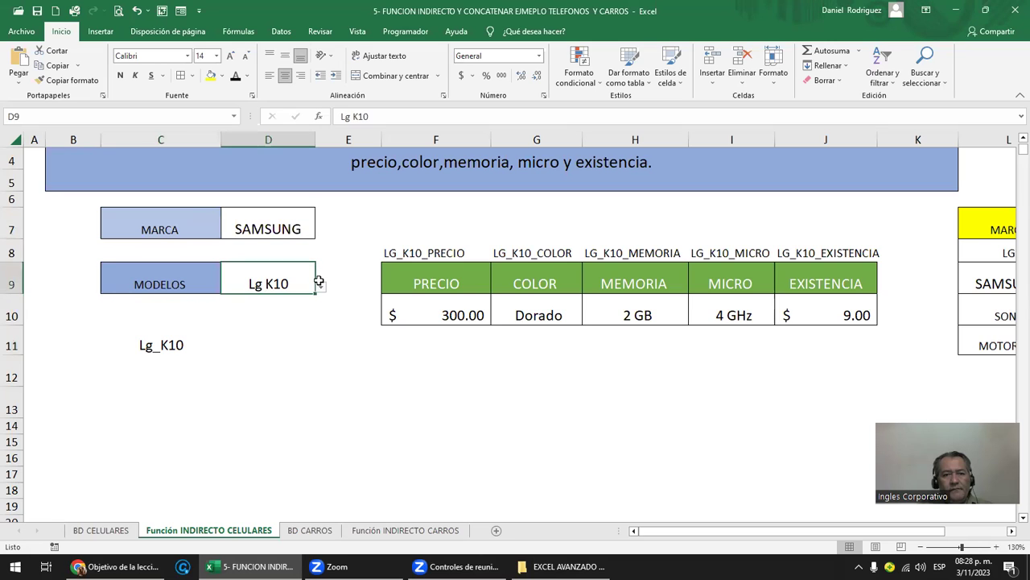
left_click(320, 290)
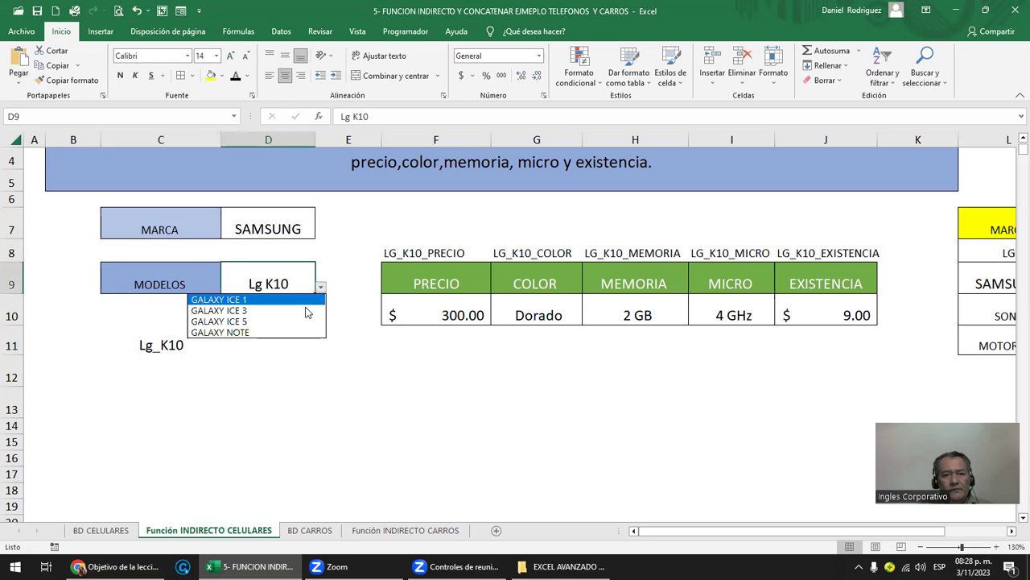
left_click(217, 299)
left_click(169, 341)
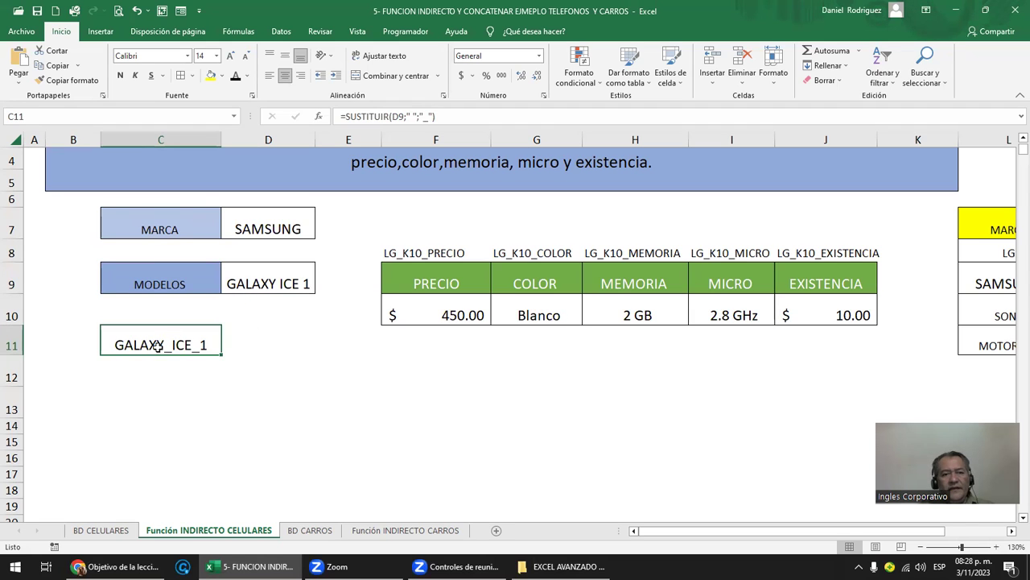
double_click(177, 348)
key("Escape")
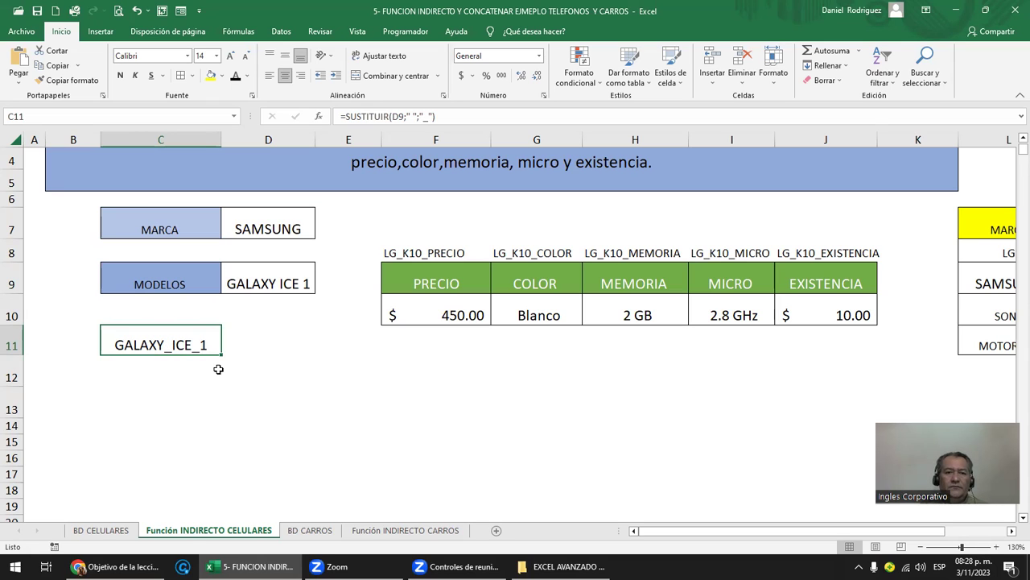
left_click(287, 276)
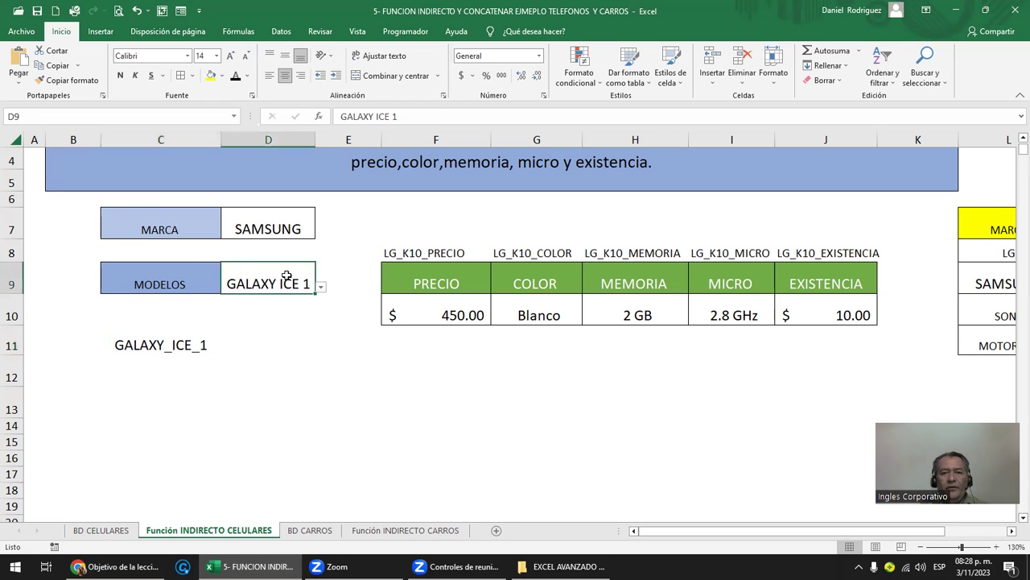
left_click(310, 230)
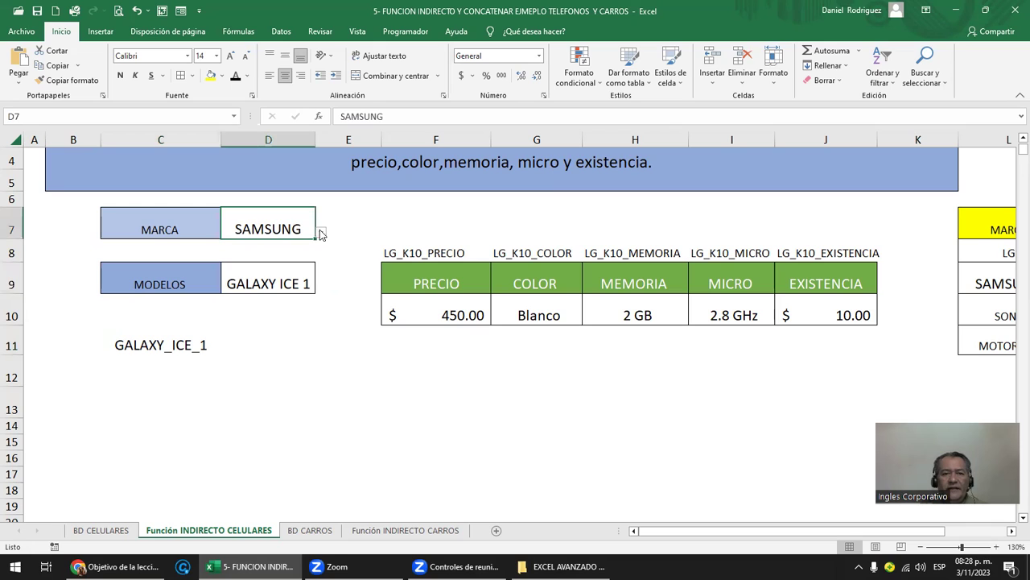
left_click(321, 232)
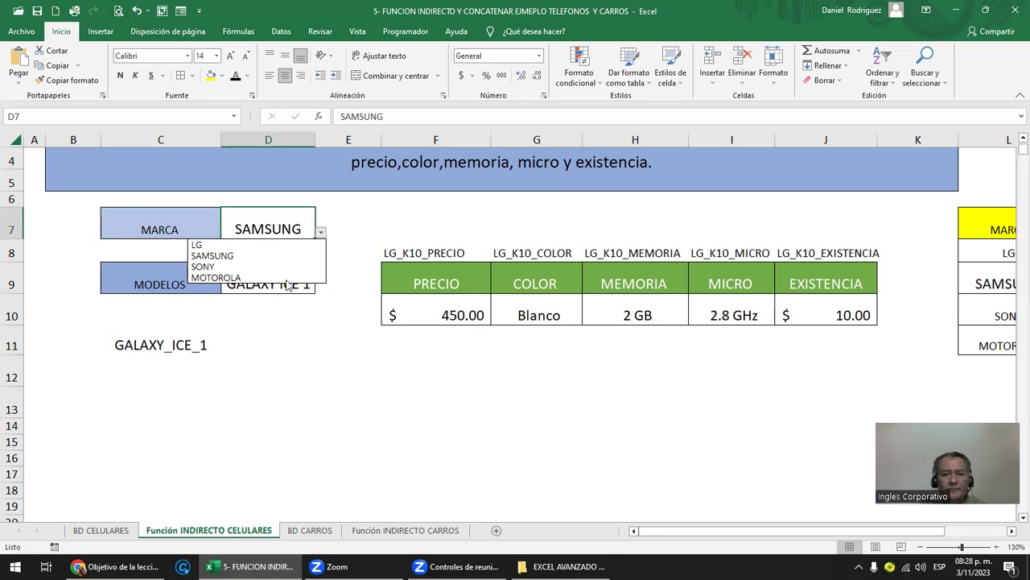
left_click(211, 244)
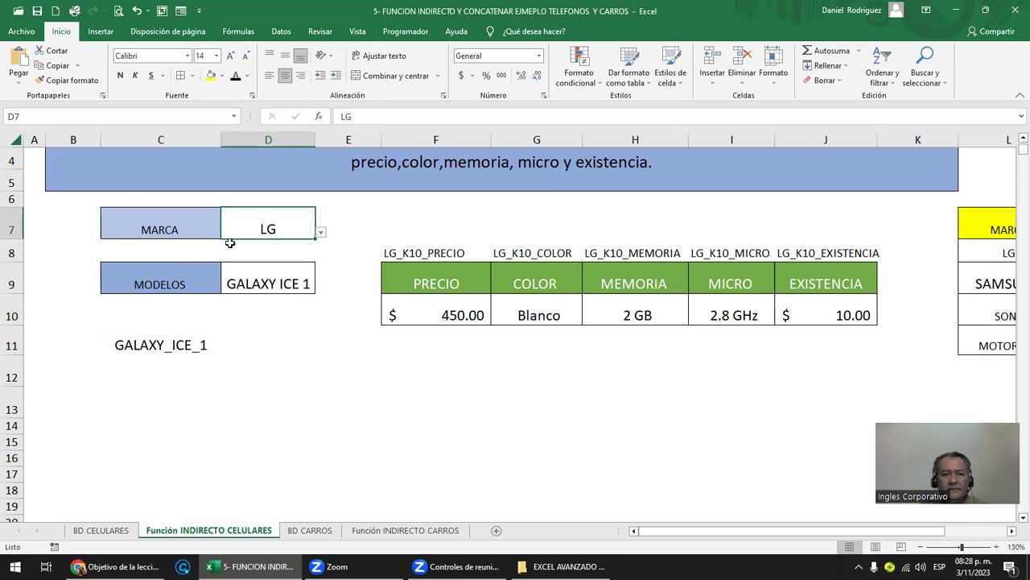
left_click(294, 280)
left_click(320, 286)
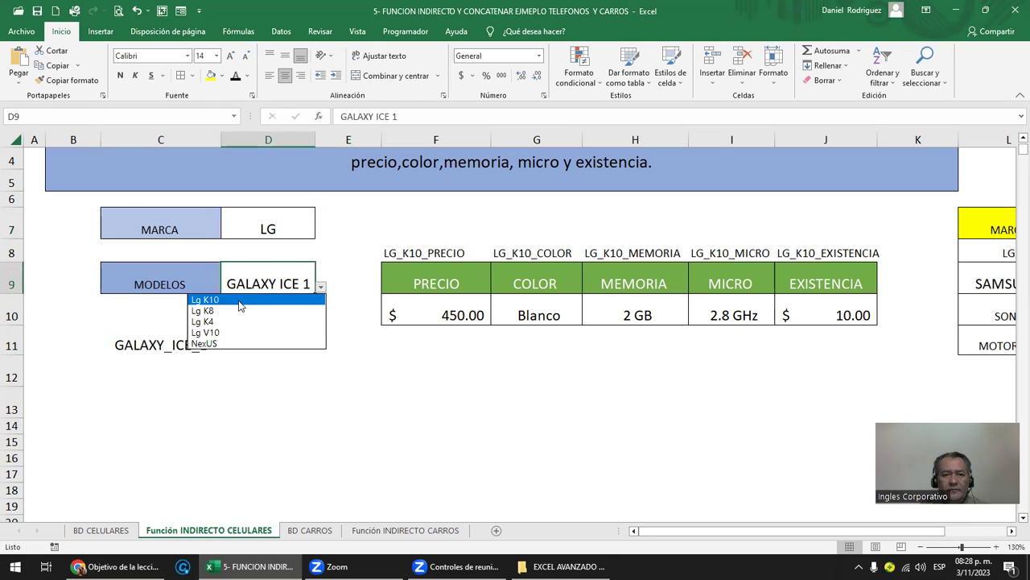
left_click(239, 300)
left_click(427, 280)
left_click(447, 318)
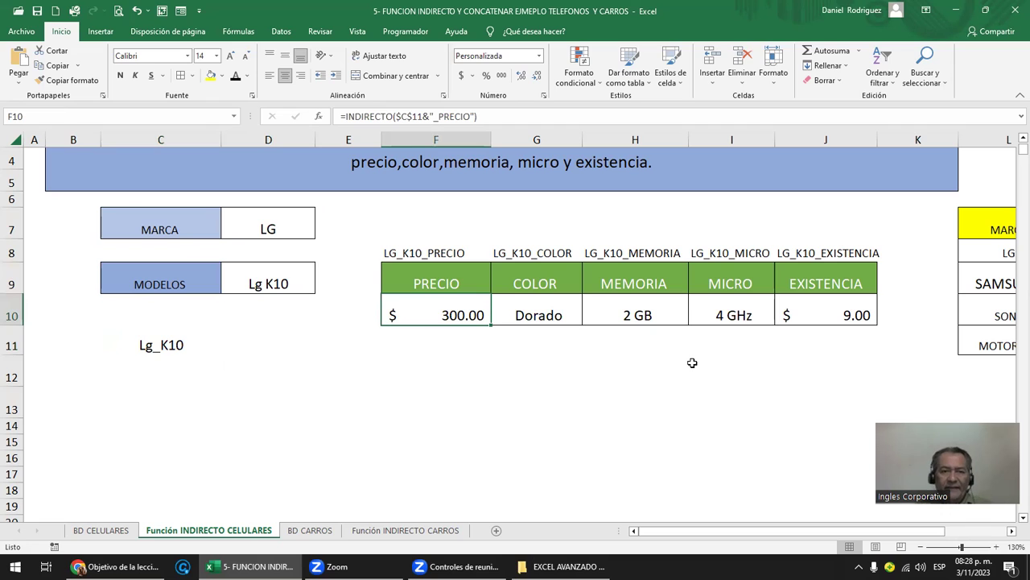
key("F2")
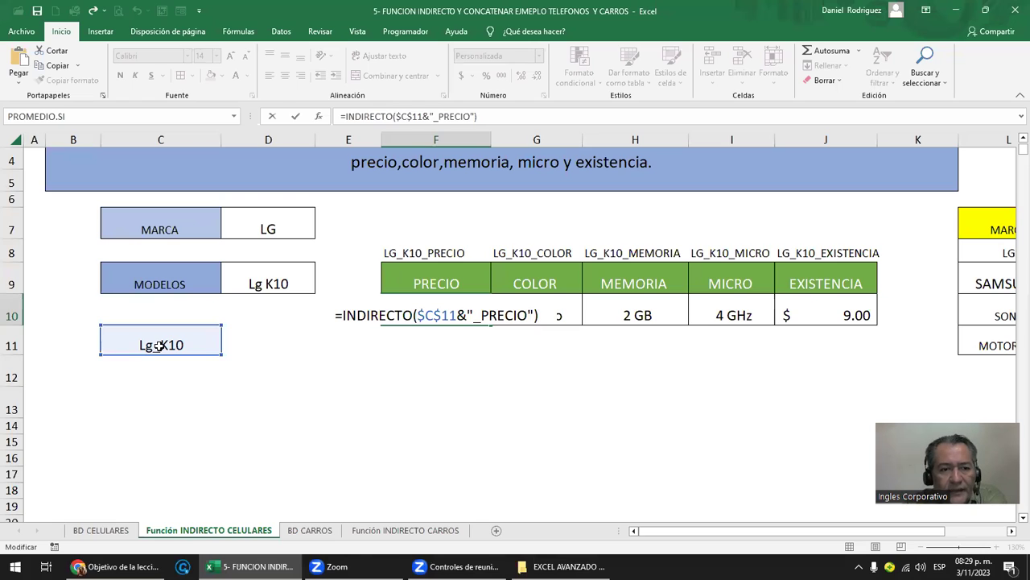
left_click(457, 315)
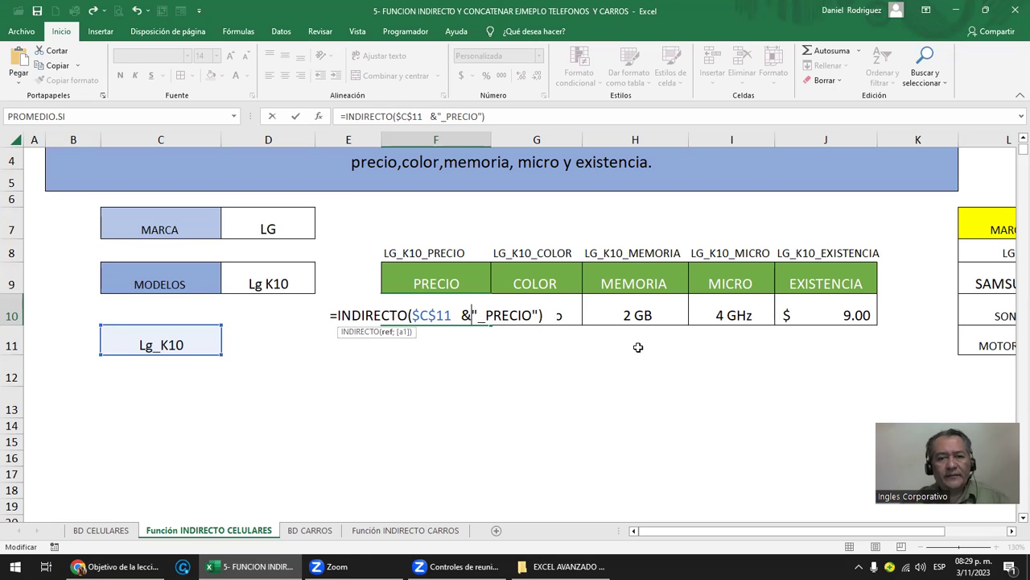
key("BackSpace")
key("Left")
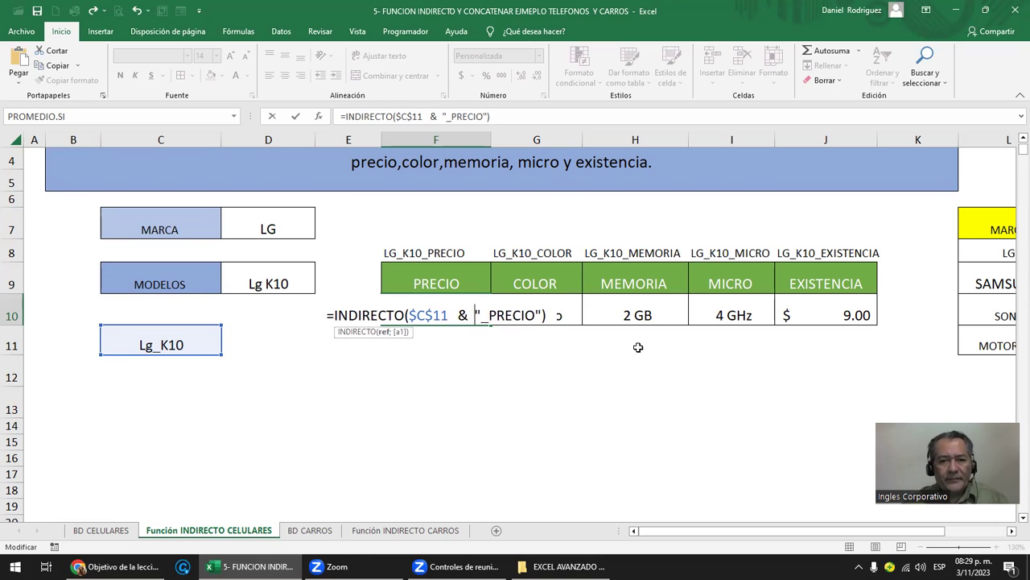
key("shift+Right")
key("shift+Right")
key("shift+Right")
key("shift+Right")
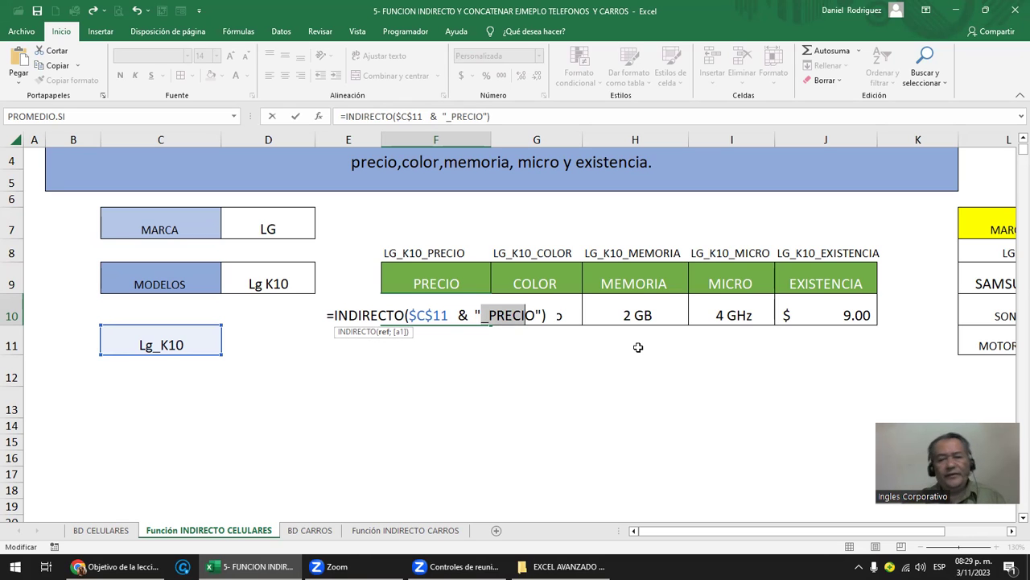
key("shift+Right")
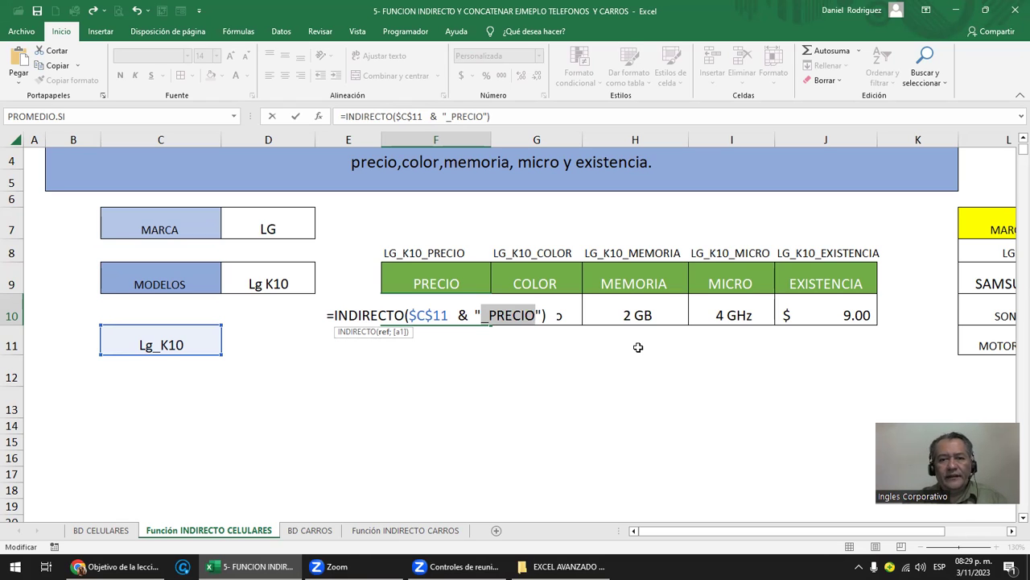
key("Return")
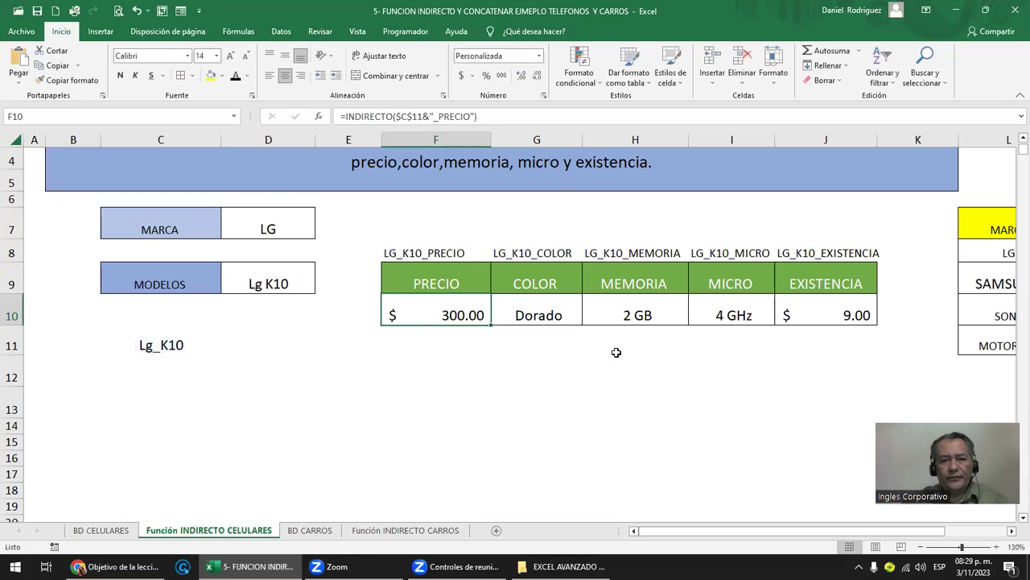
Step: Review the PRECIO to EXISTENCIA headers and their formulas in row 10
left_click(444, 280)
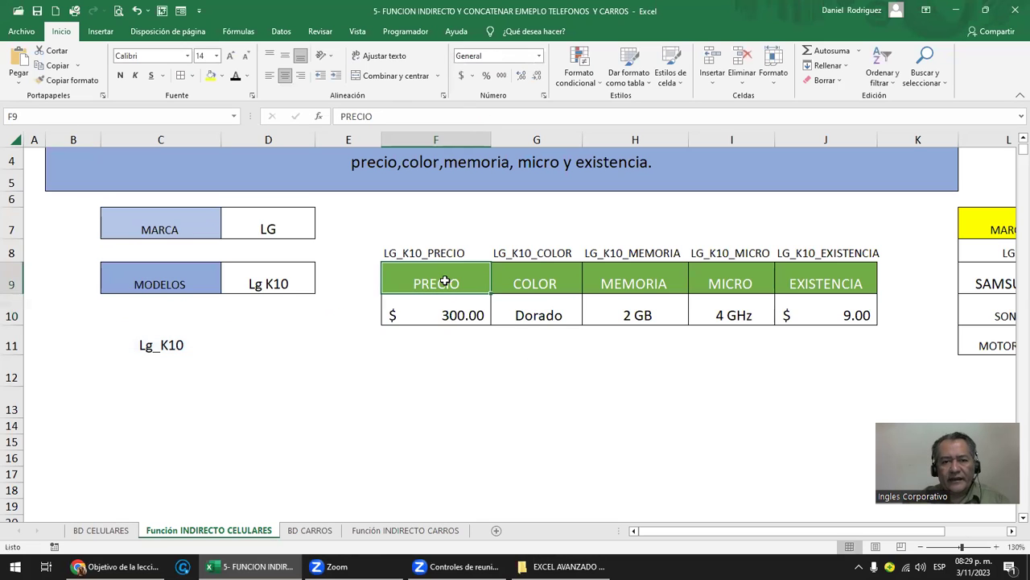
left_click(552, 314)
left_click(530, 279)
left_click(648, 316)
left_click(649, 291)
left_click(724, 315)
left_click(732, 280)
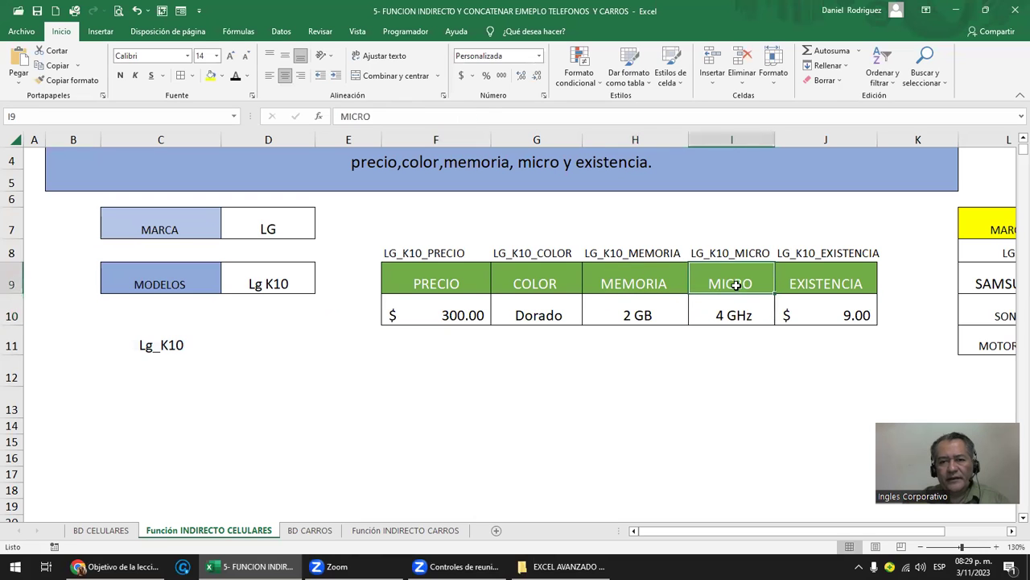
left_click(793, 313)
left_click(815, 290)
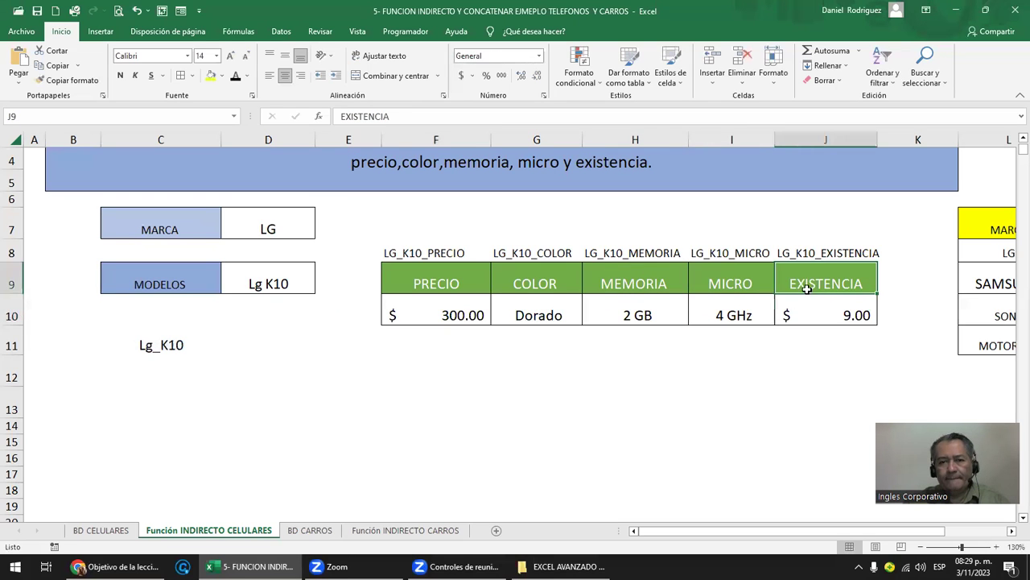
left_click(445, 287)
Step: Clear the five result formulas in F10:J10
mouse_move(478, 352)
left_mouse_down()
mouse_move(454, 322)
mouse_move(462, 300)
mouse_move(825, 314)
left_mouse_up()
key("Delete")
left_click(462, 300)
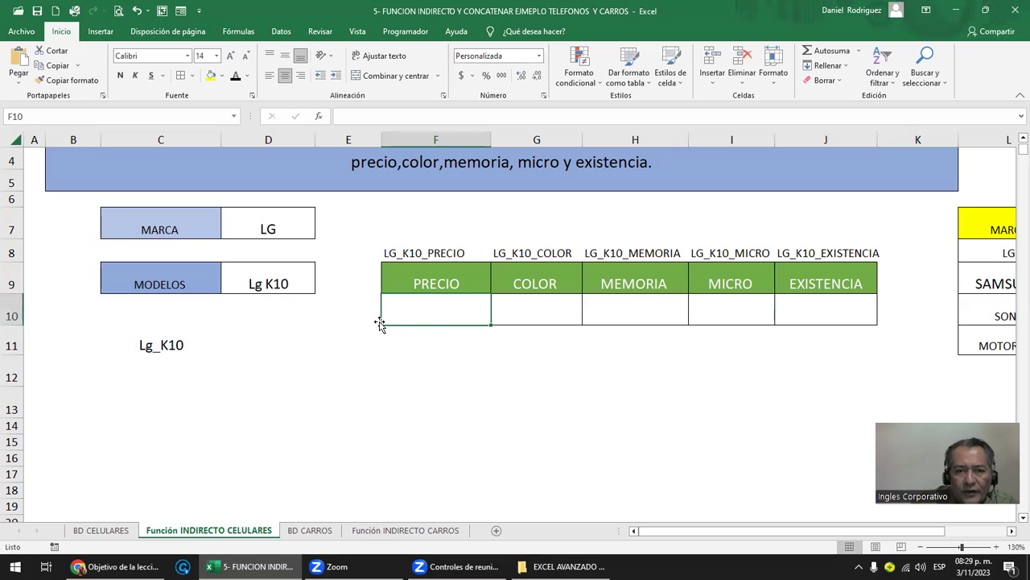
left_click(404, 251)
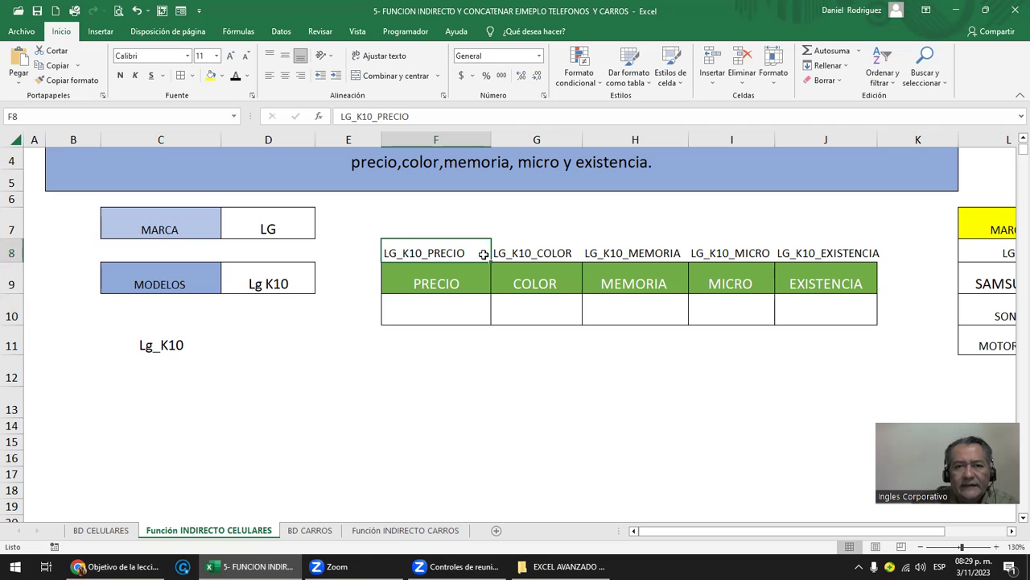
left_click_drag(423, 252, 811, 256)
key("Delete")
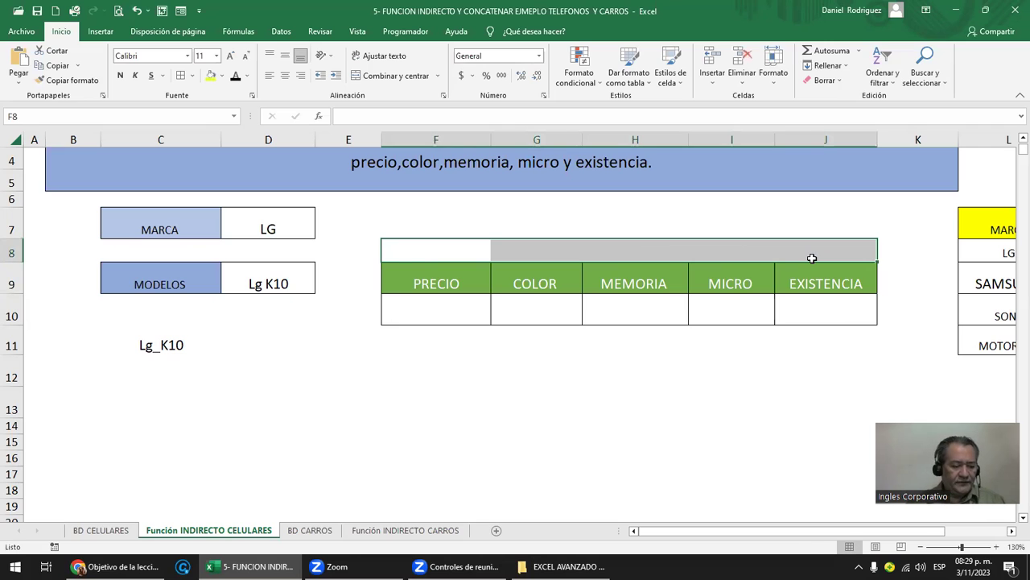
key("ctrl+z")
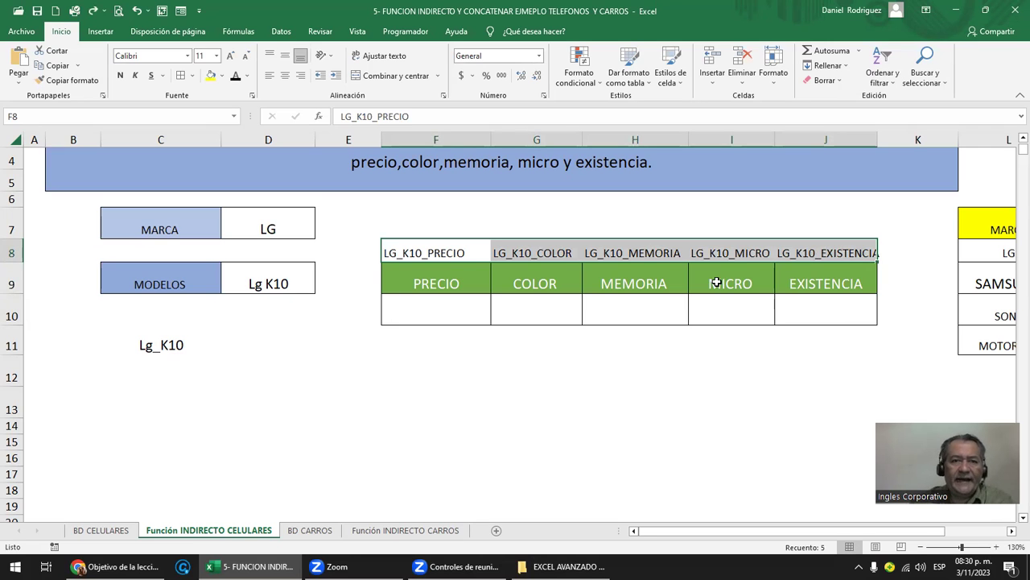
Step: In F10, begin =INDIRECTO( using cell C11 (Lg_K10) as its reference
left_click(469, 253)
left_click(436, 307)
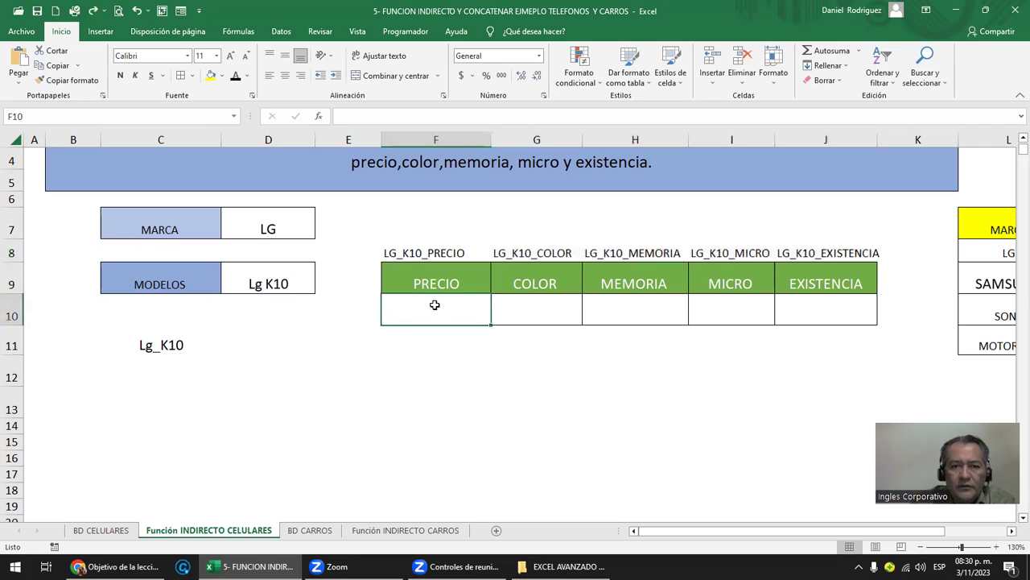
type("=INDI")
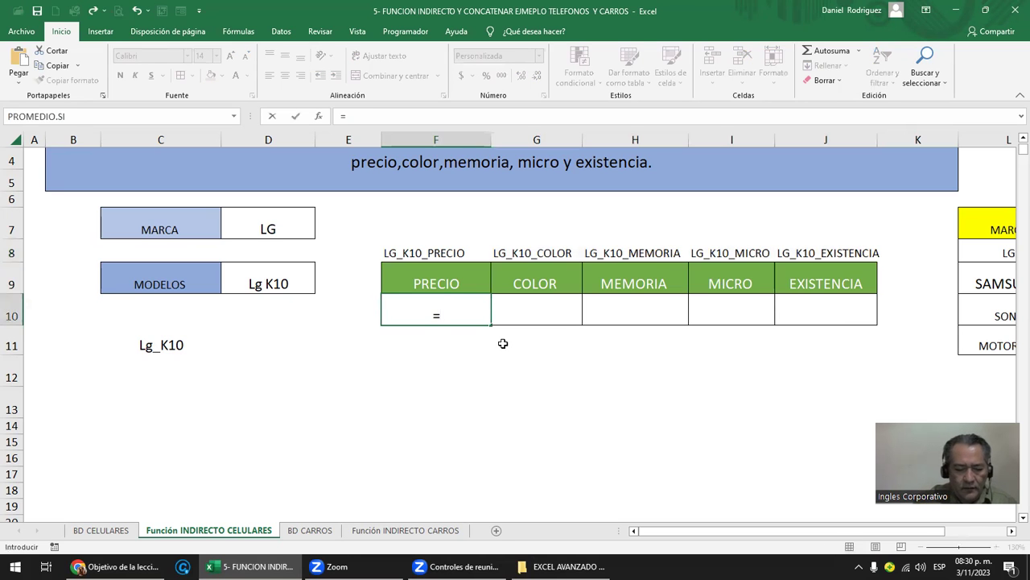
key("Down")
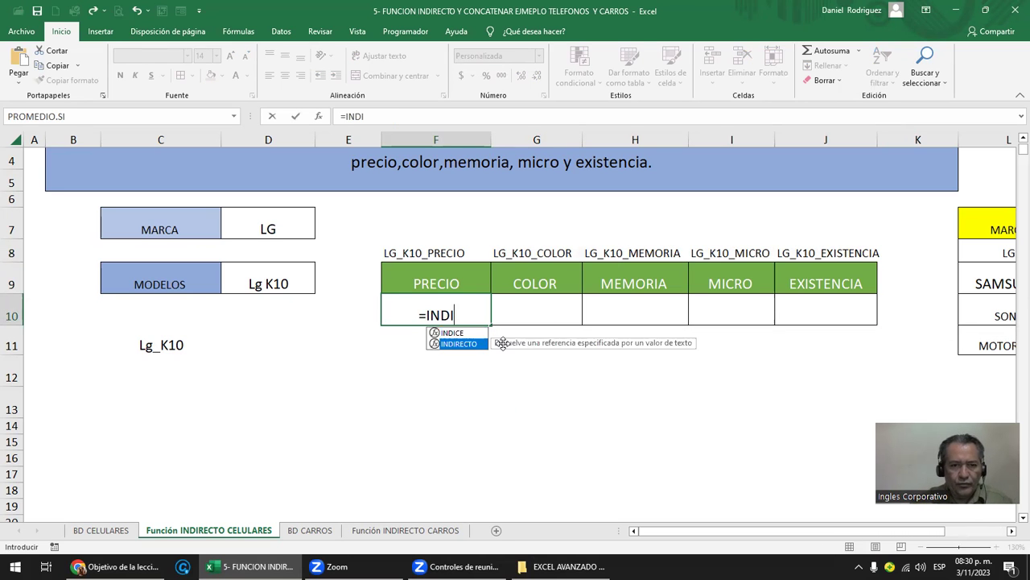
key("Tab")
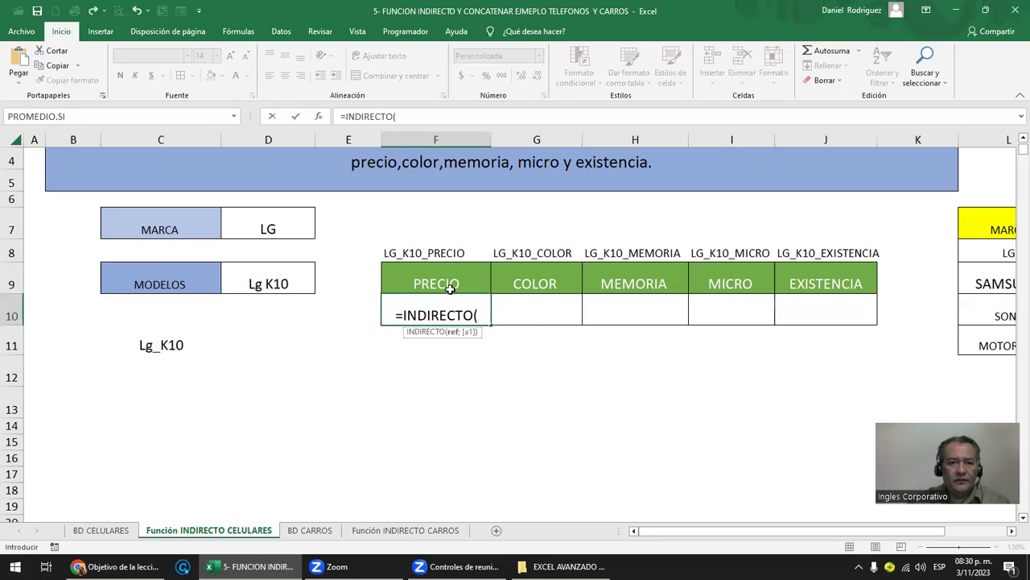
left_click(163, 354)
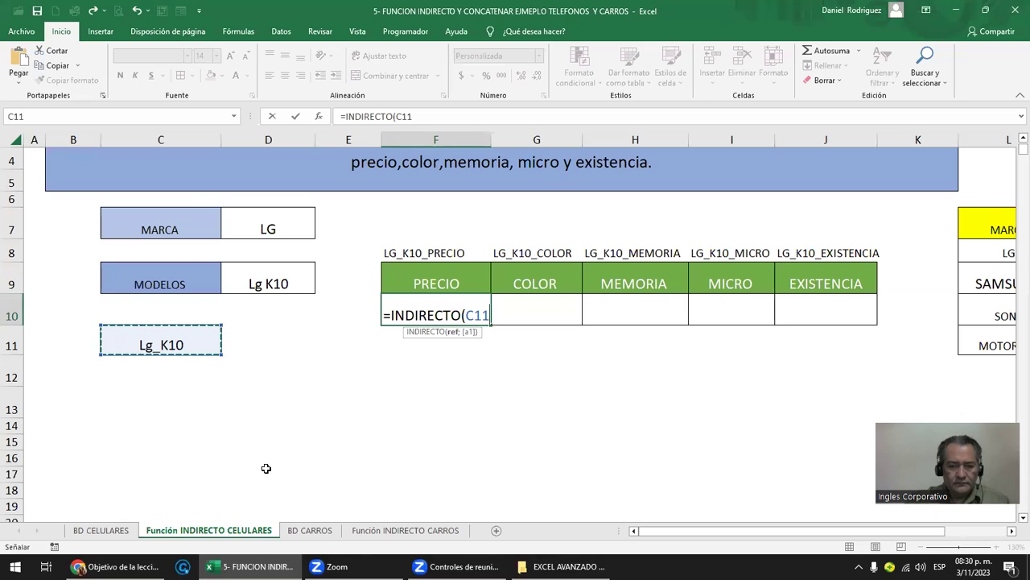
Step: Finish F10 as =INDIRECTO(C11 & "_PRECIO"), with spaces around the &, returning $300.00
type(";")
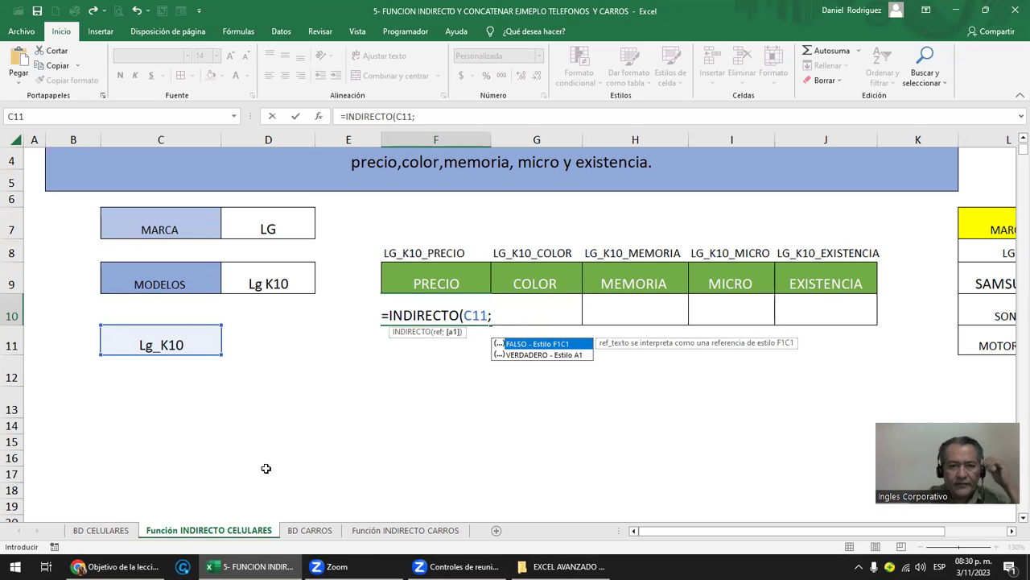
key("BackSpace")
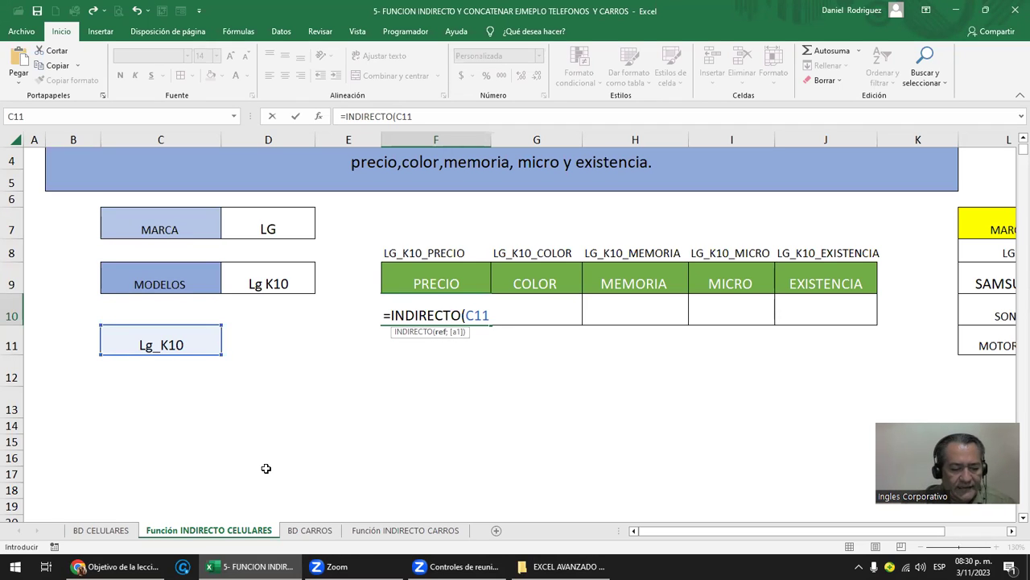
type("&")
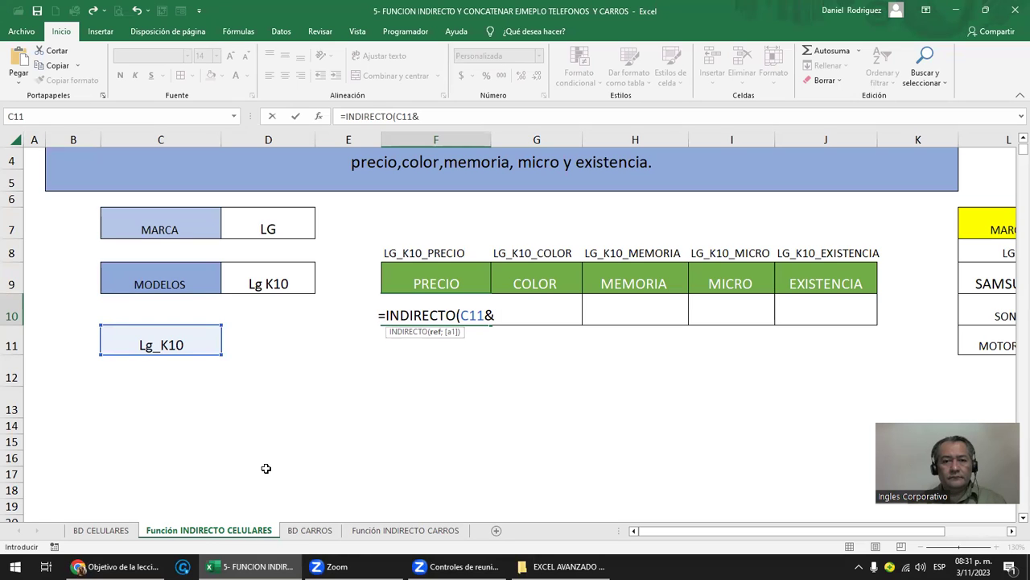
type("\"")
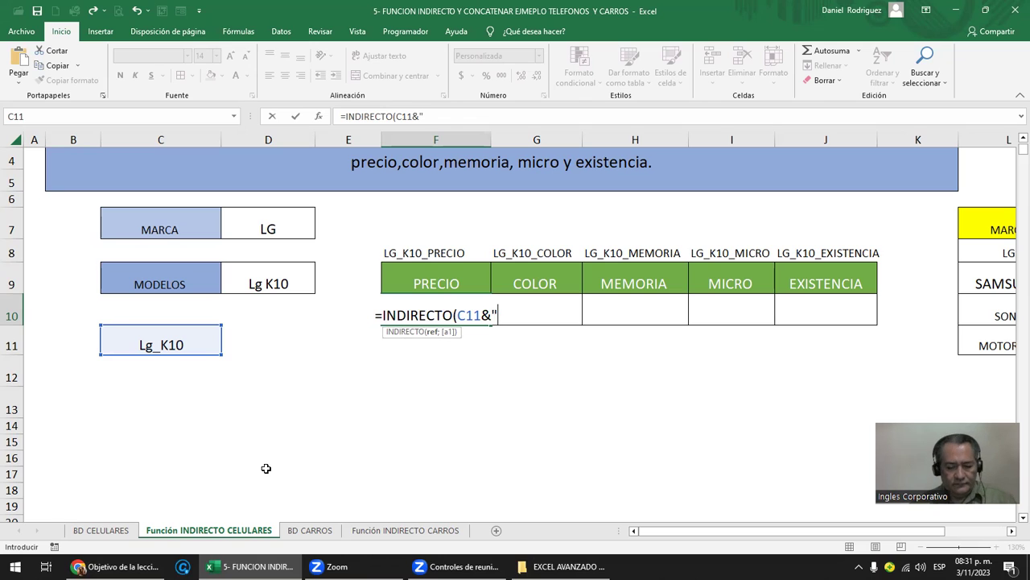
type("_")
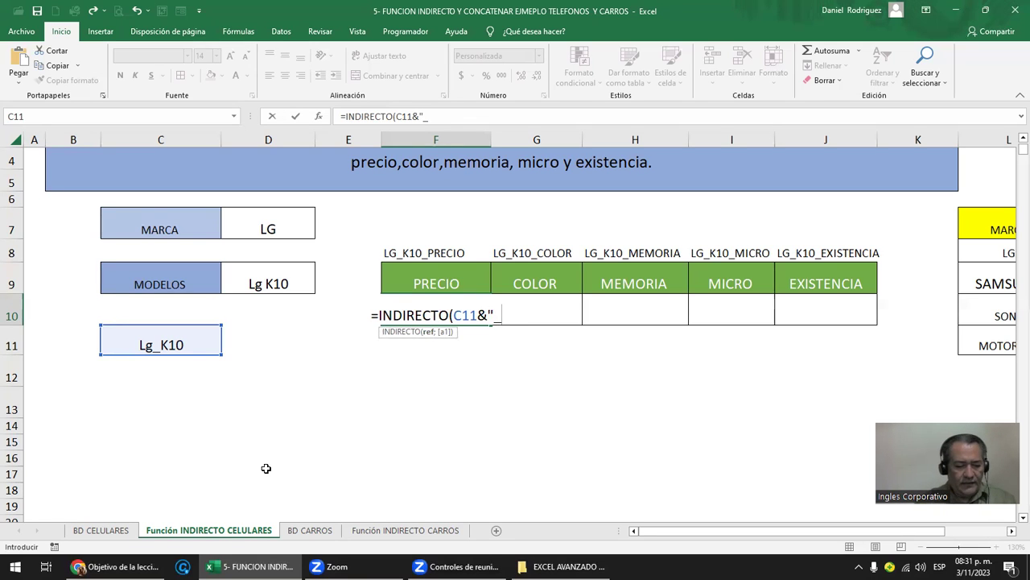
type("PRECIO")
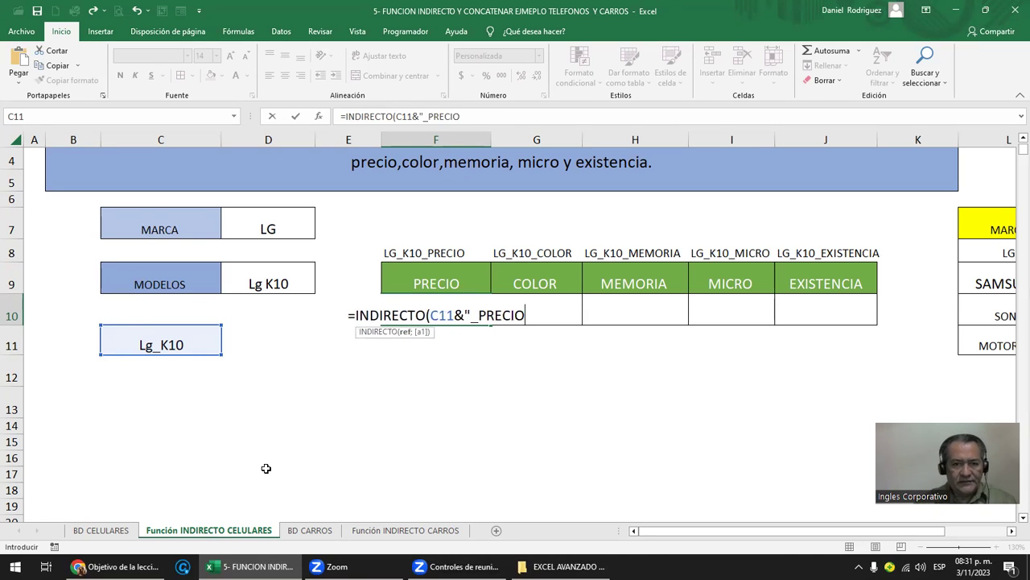
type("\"")
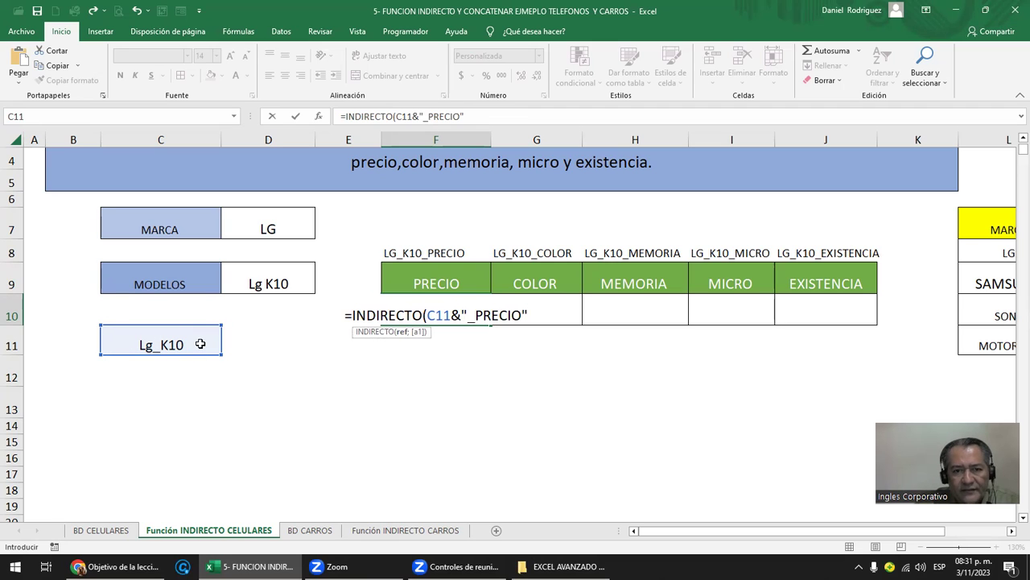
left_click(453, 316)
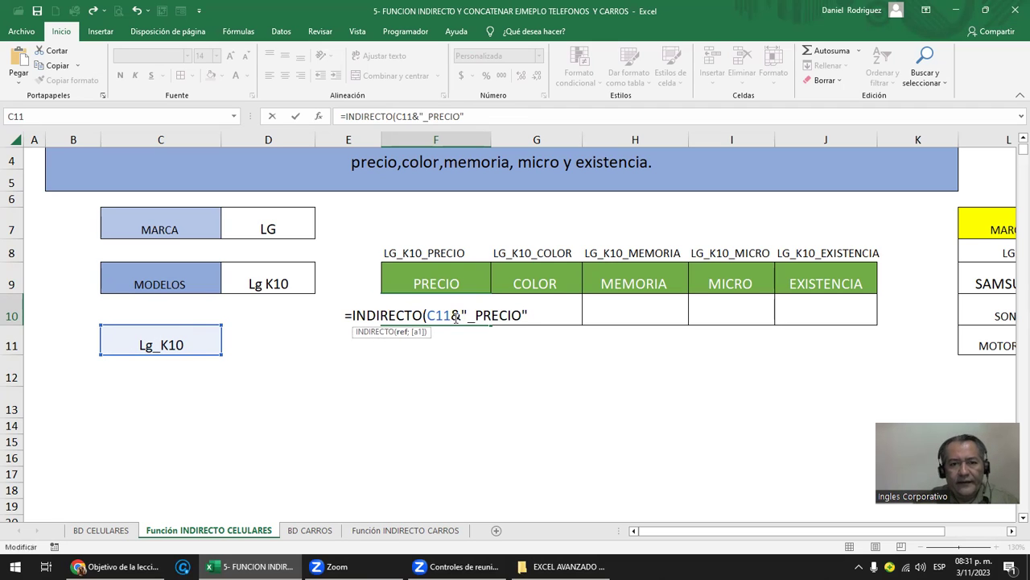
key("Right")
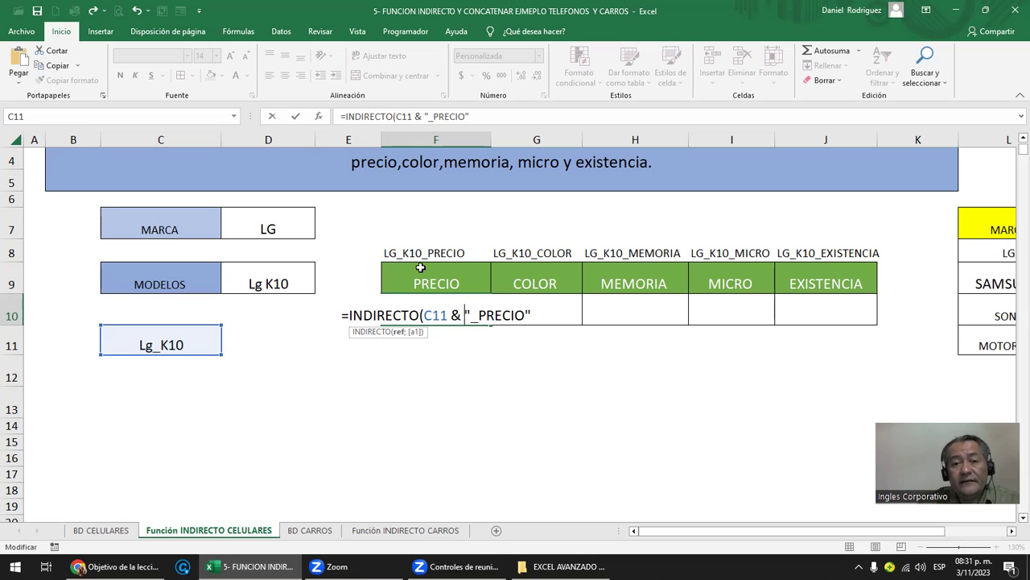
key("Return")
key("Up")
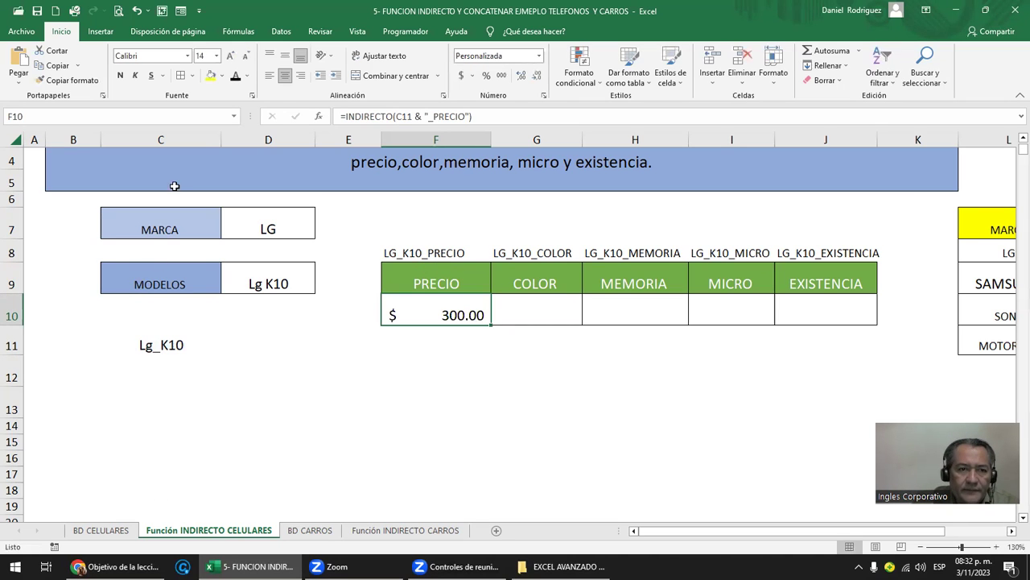
left_click(234, 116)
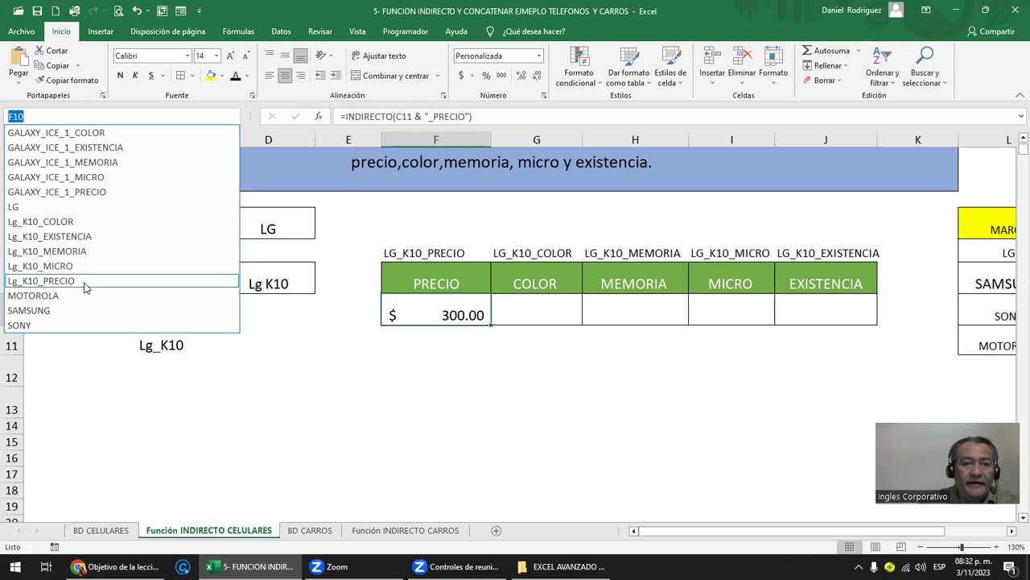
left_click(453, 323)
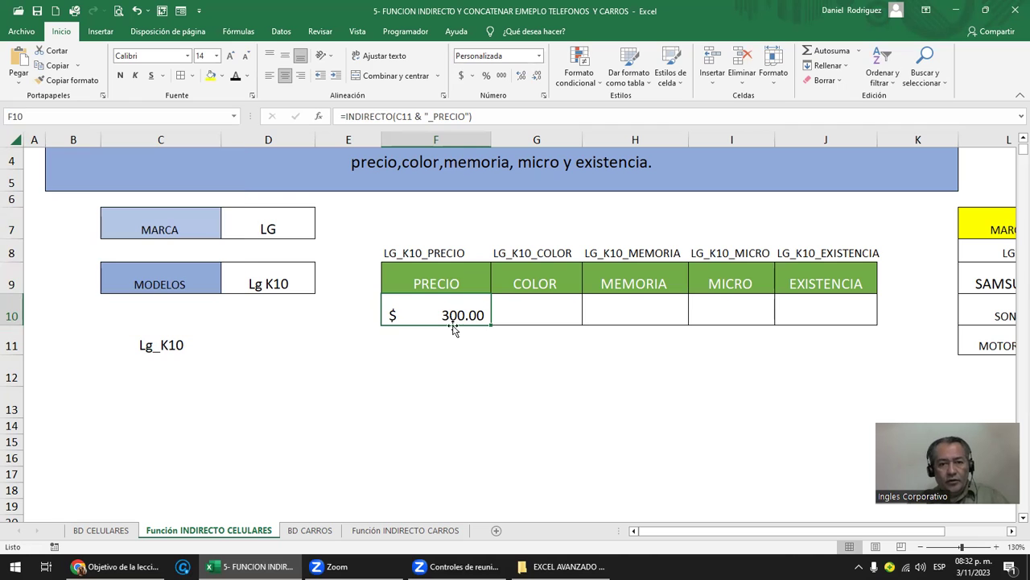
left_click(462, 356)
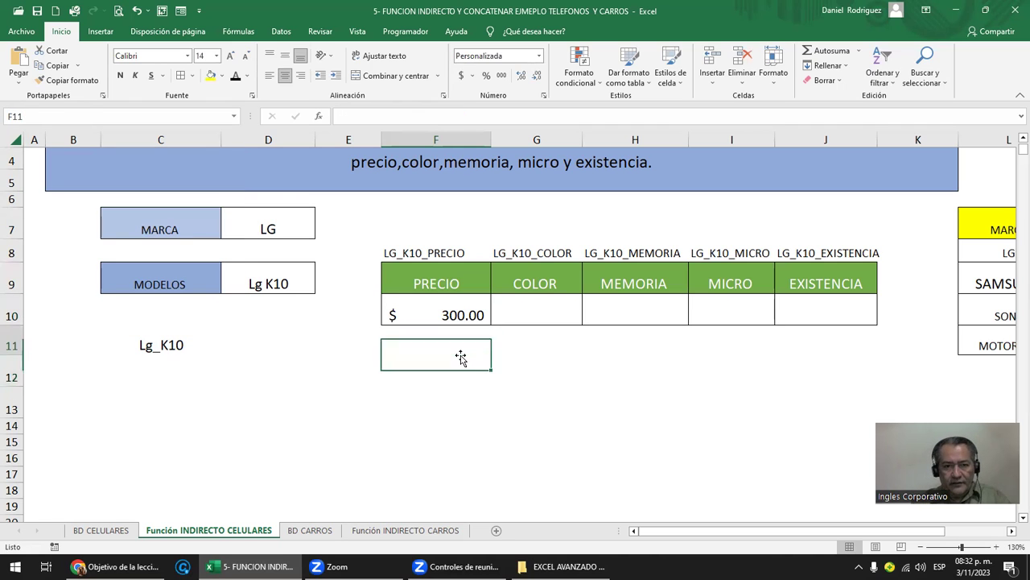
type("=INDIRE")
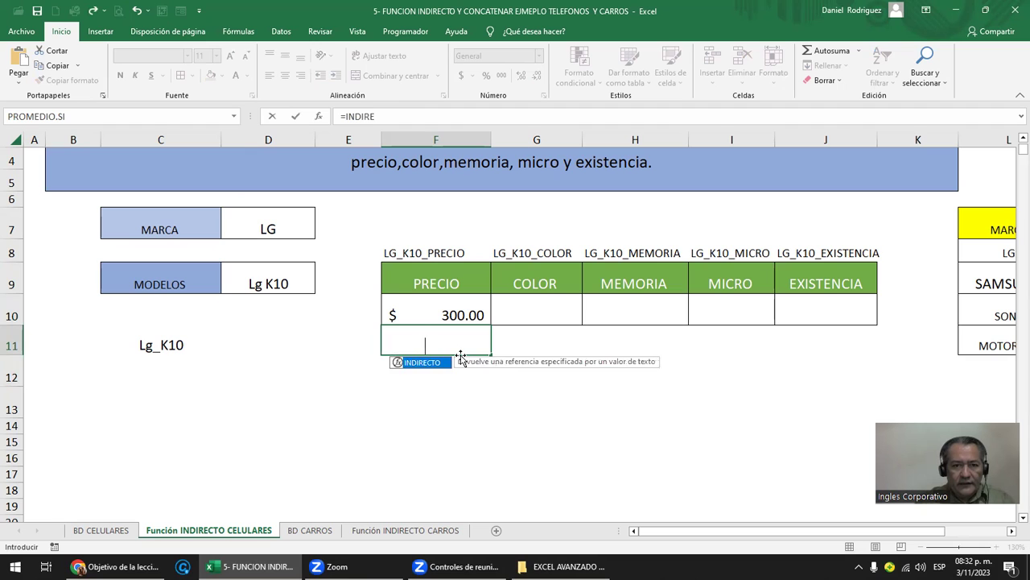
key("Escape")
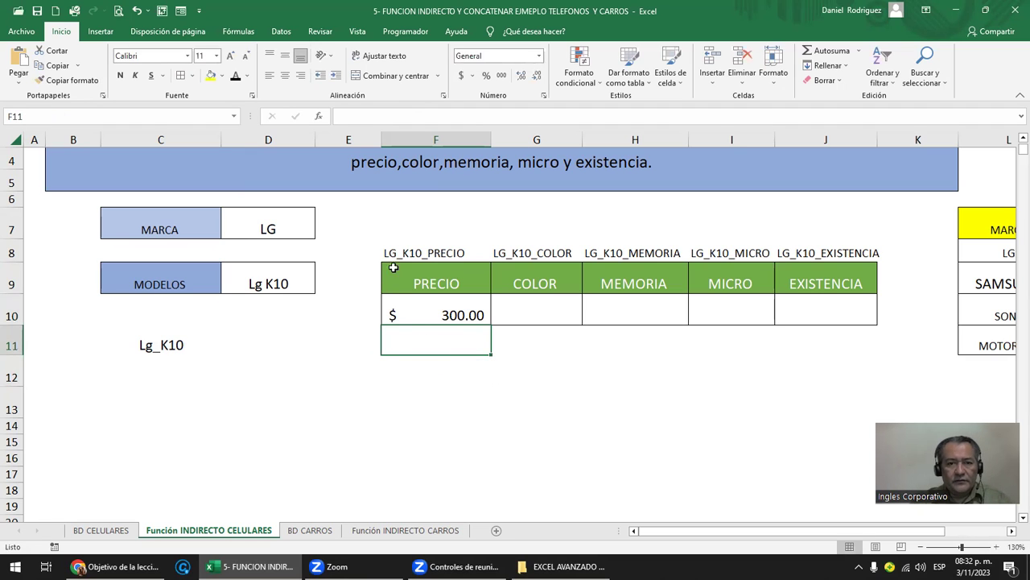
left_click(235, 116)
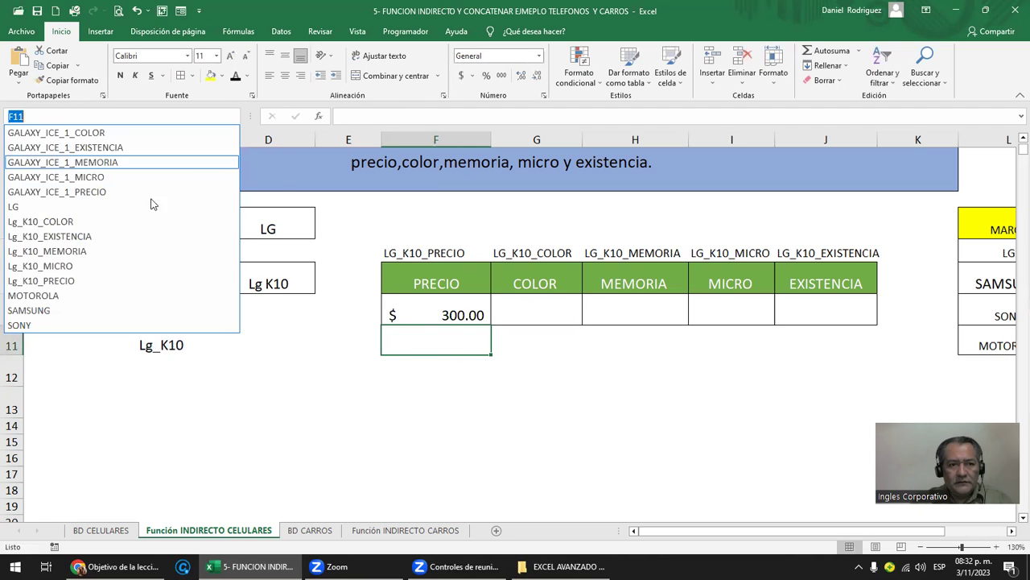
left_click(89, 280)
left_click(112, 115)
key("ctrl+c")
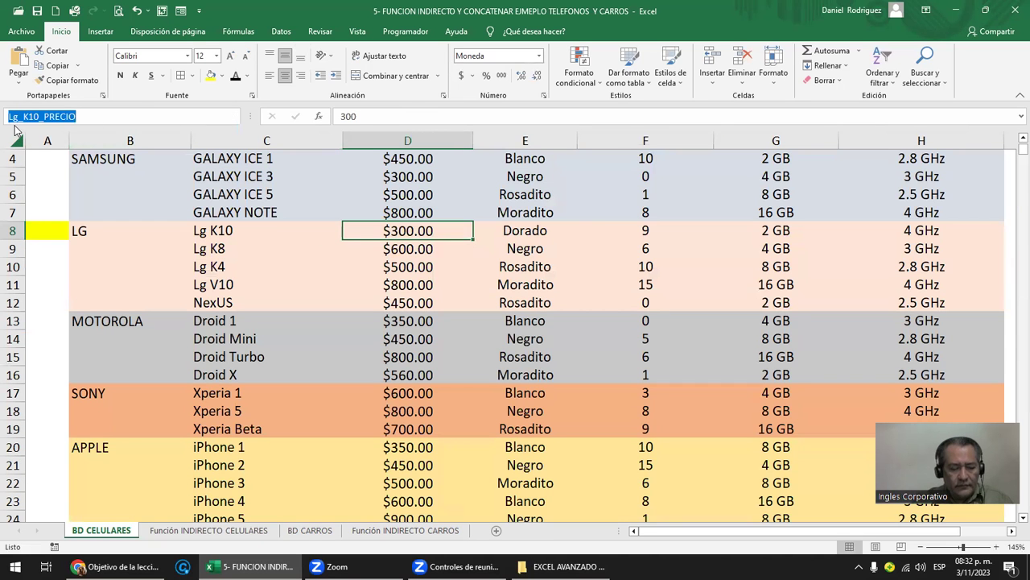
left_click(218, 529)
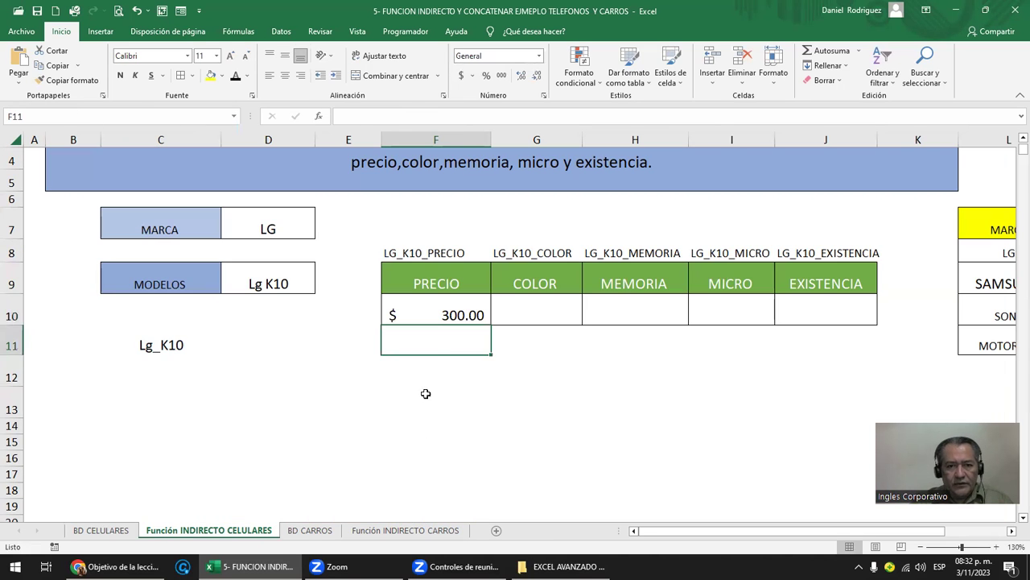
Step: In F11, try an INDIRECTO formula using the pasted Lg_K10_PRECIO name as its reference
type("=")
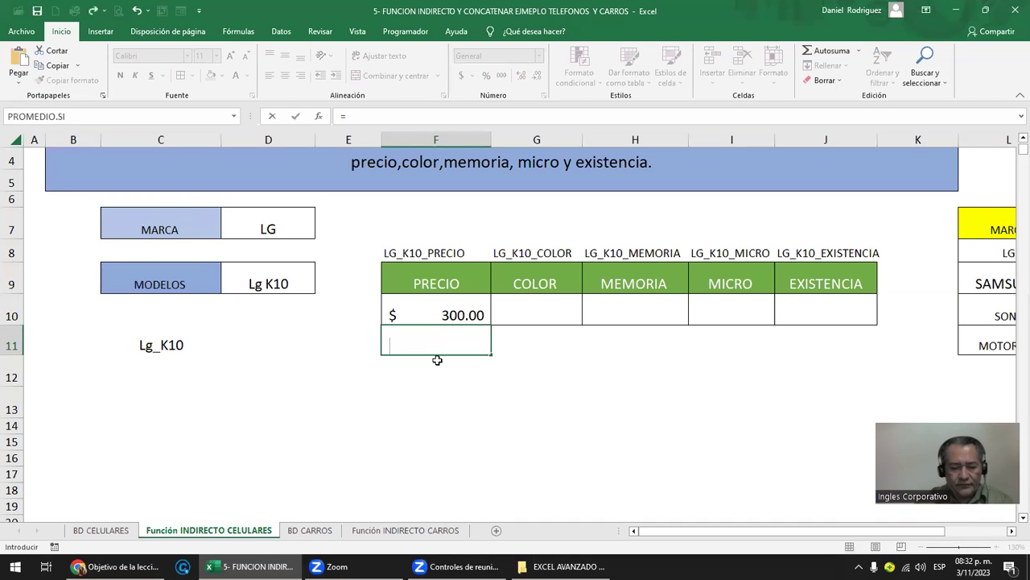
type("i")
key("BackSpace")
key("Escape")
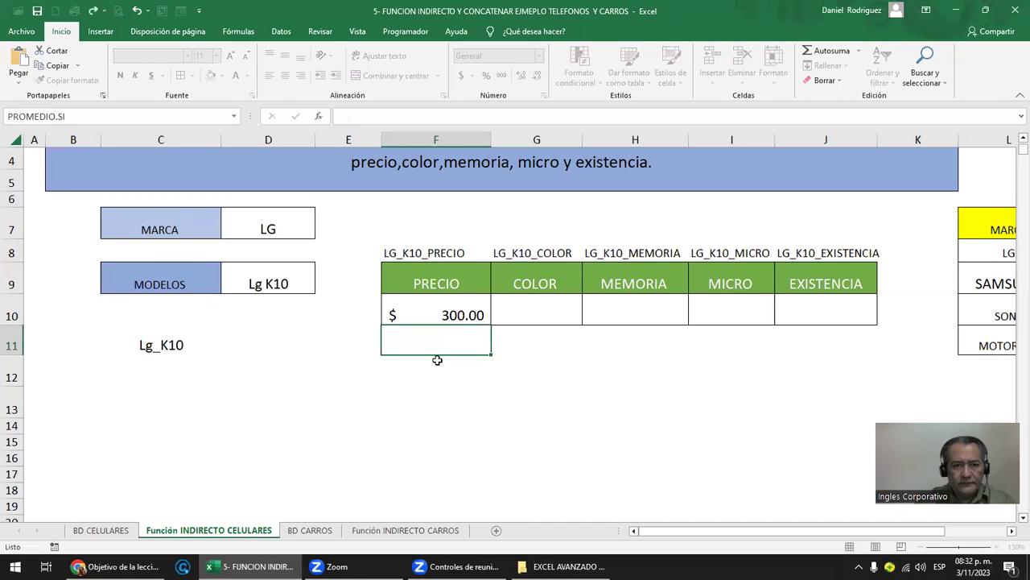
type("=IN")
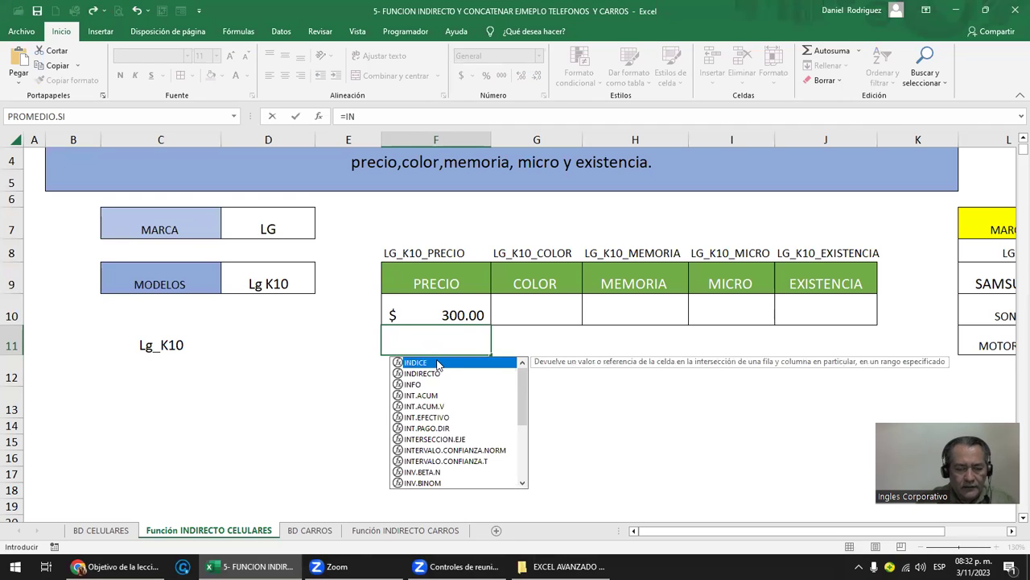
key("Down")
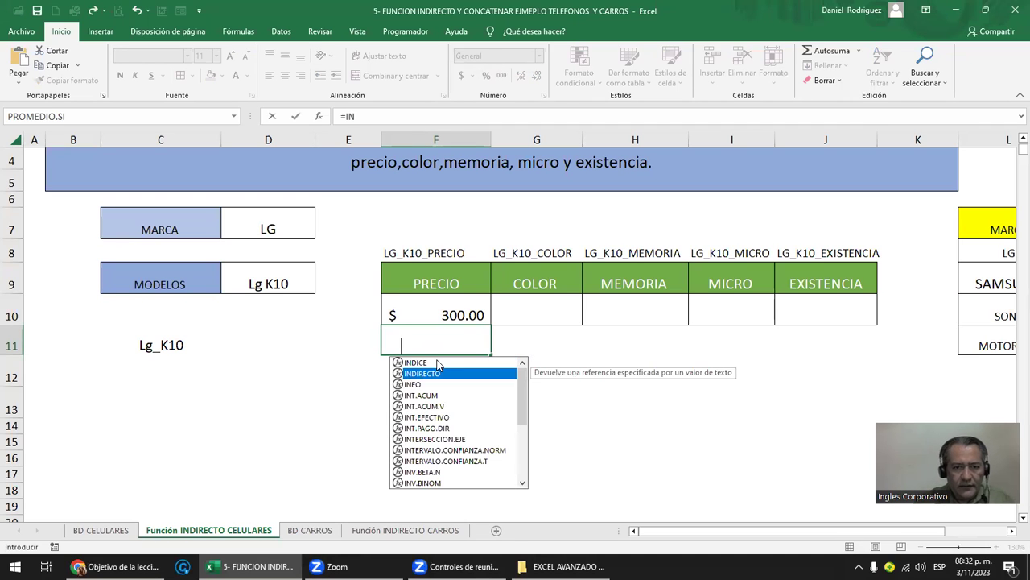
key("Tab")
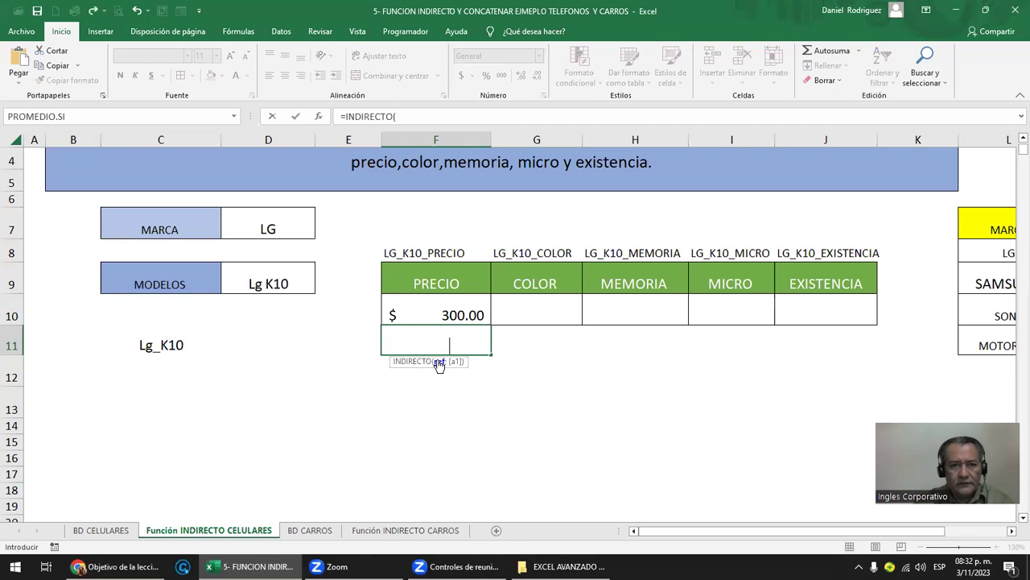
left_click(406, 116)
key("ctrl+v")
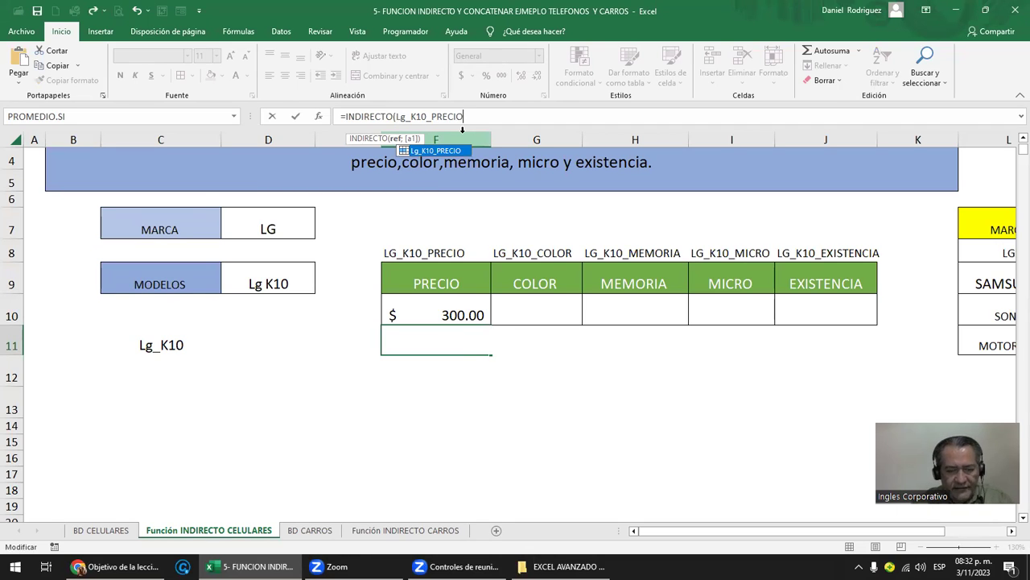
type(")")
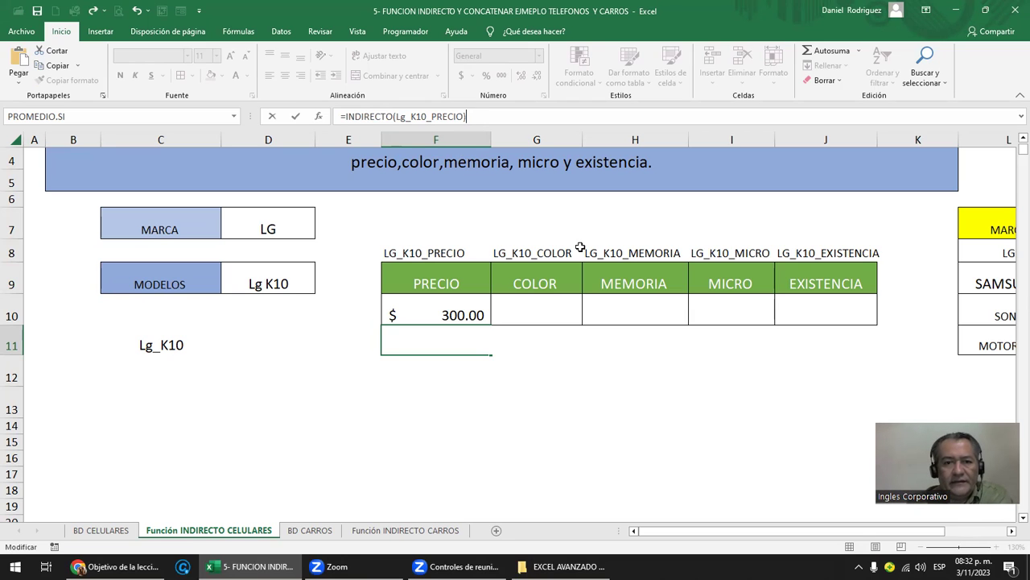
key("ctrl+Return")
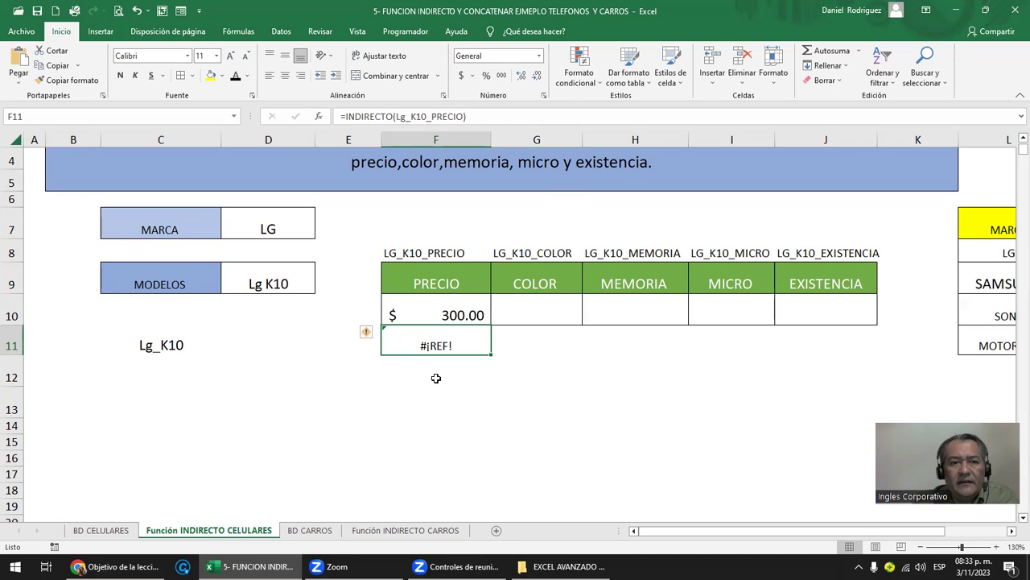
Step: Clear the #¡REF! result from F11, keeping F10's working price formula
left_click(151, 342)
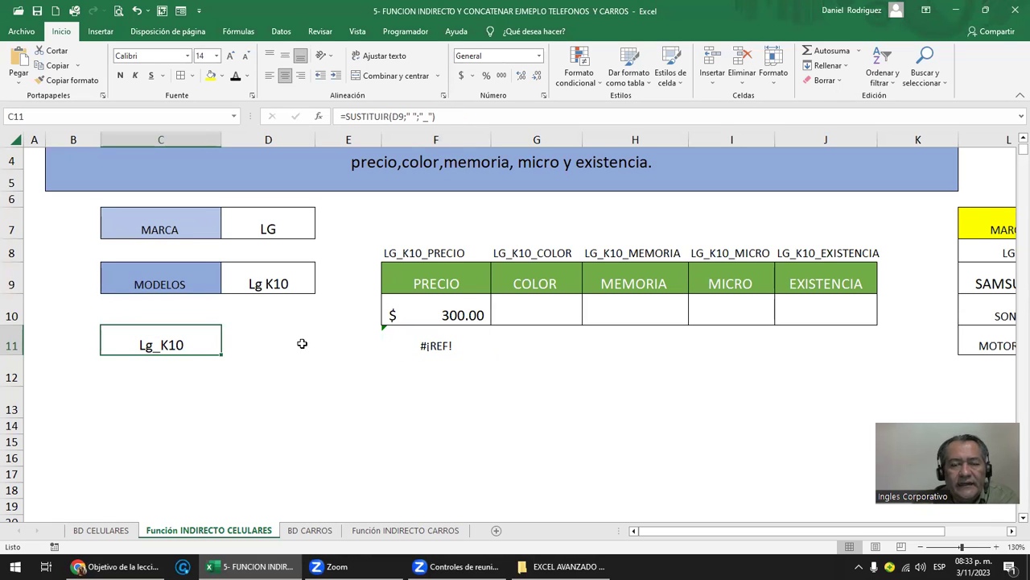
left_click(432, 347)
key("Delete")
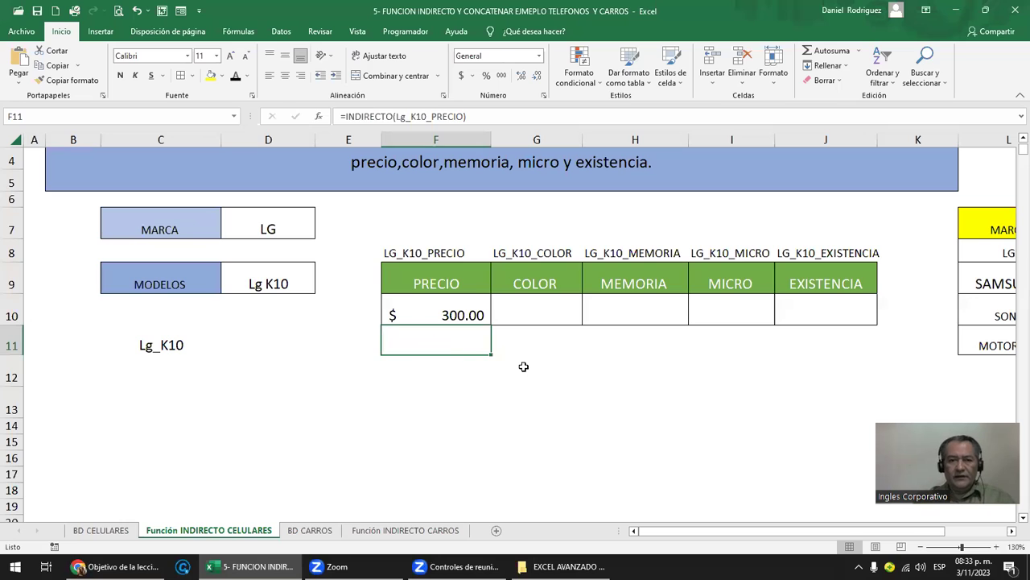
key("Up")
key("Up")
key("Down")
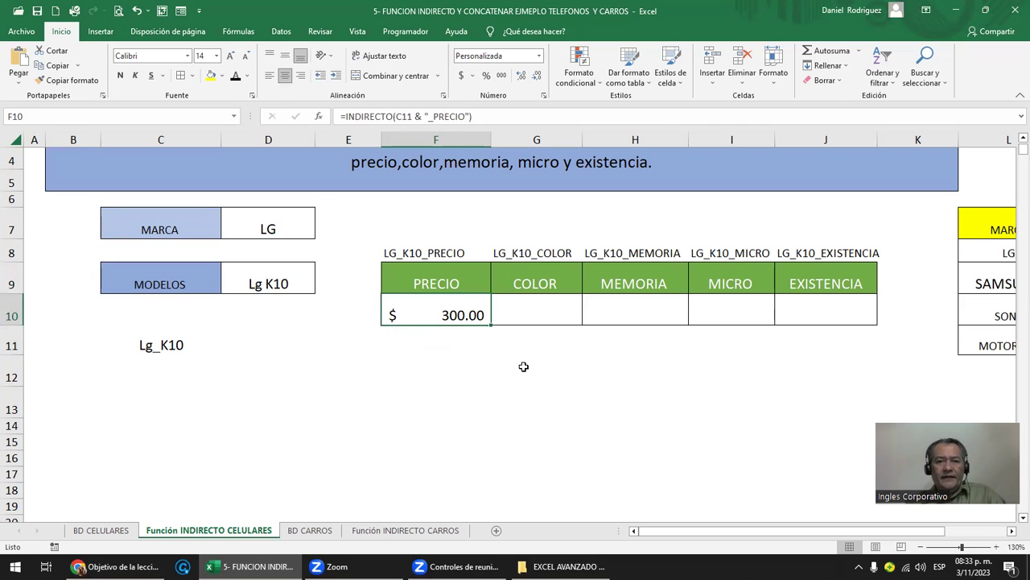
key("Right")
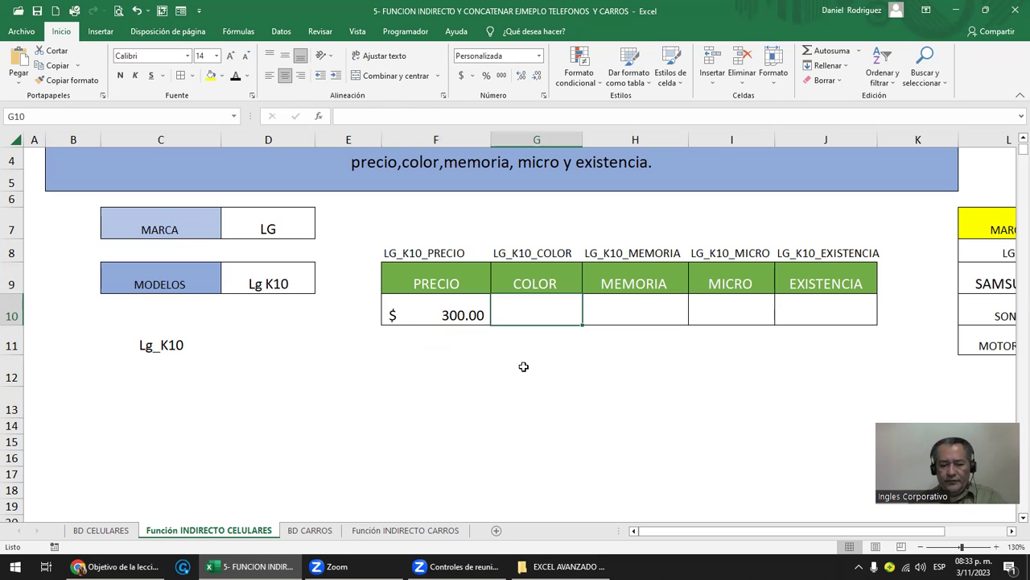
Step: Enter =INDIRECTO(C11&"_COLOR") in G10
type("=INDI")
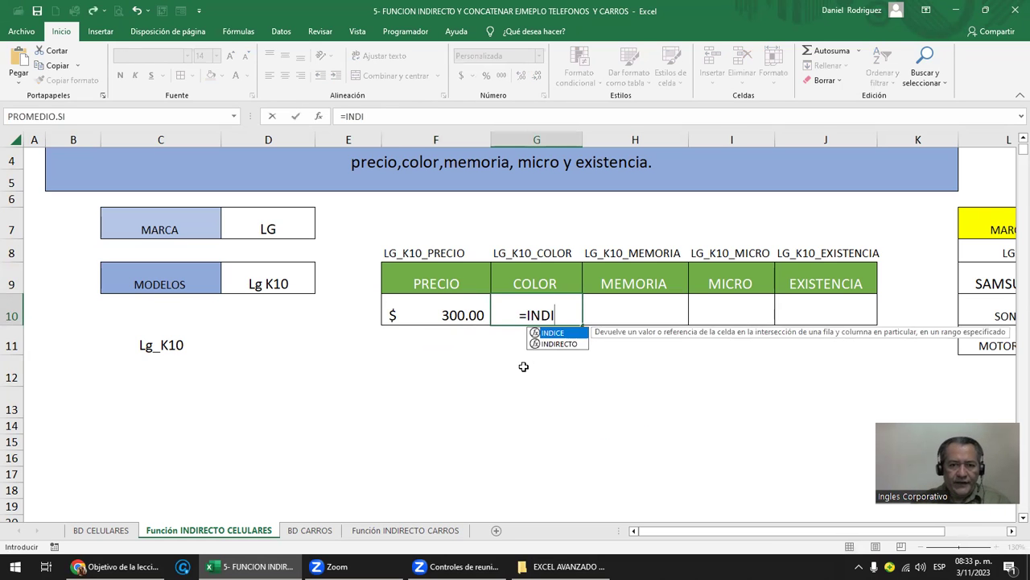
key("Down")
key("Tab")
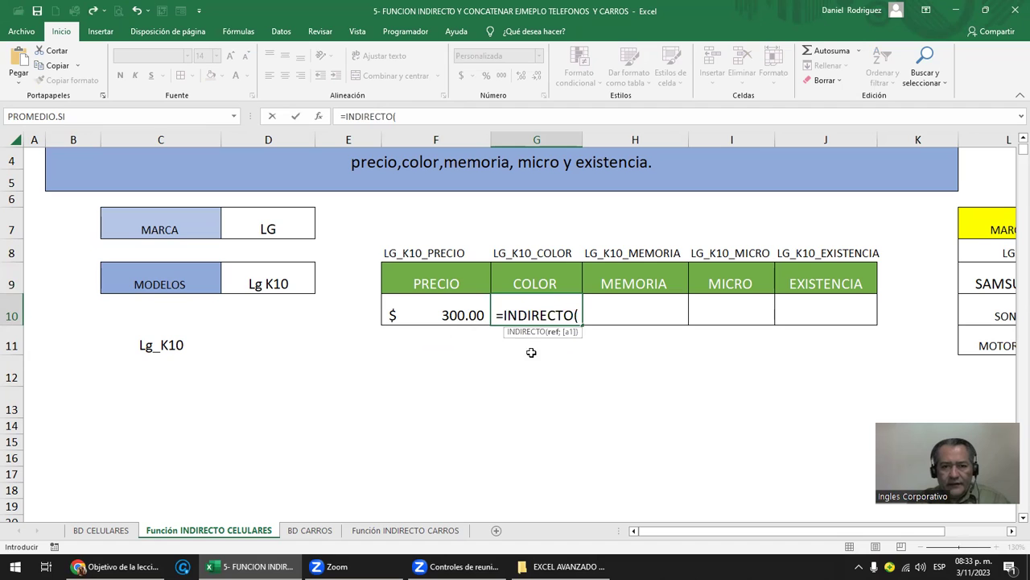
left_click(165, 345)
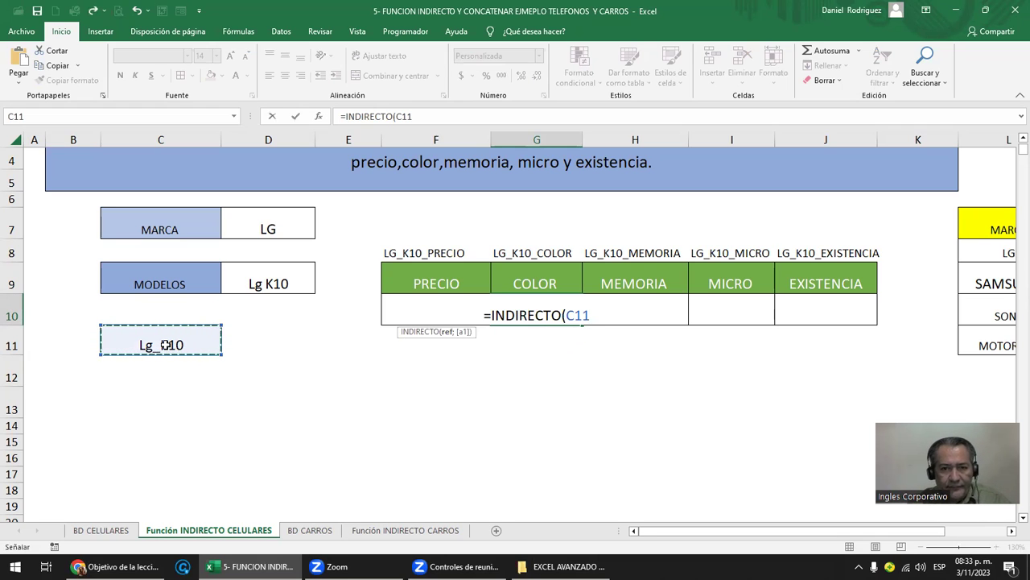
type("&")
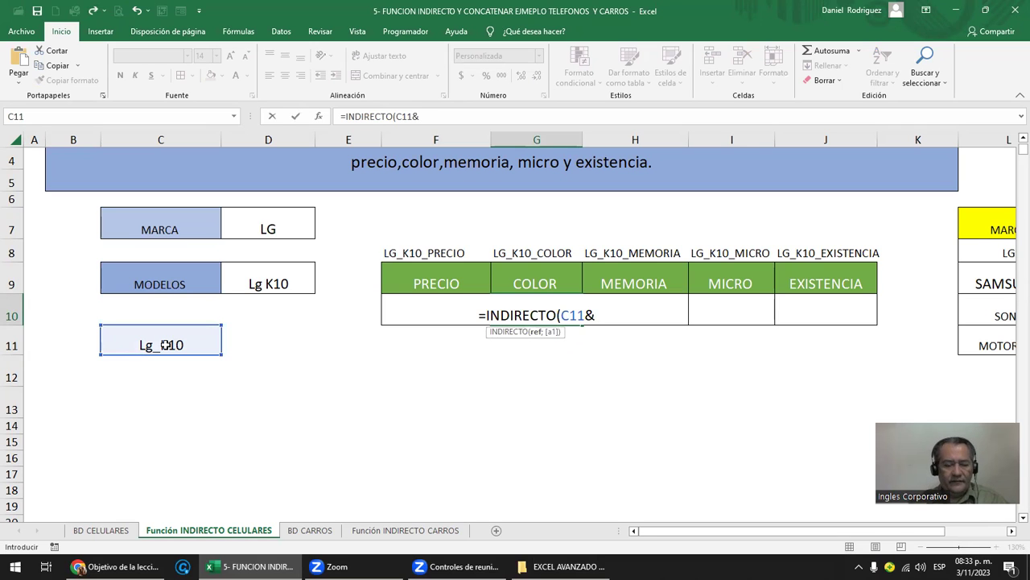
type("\"")
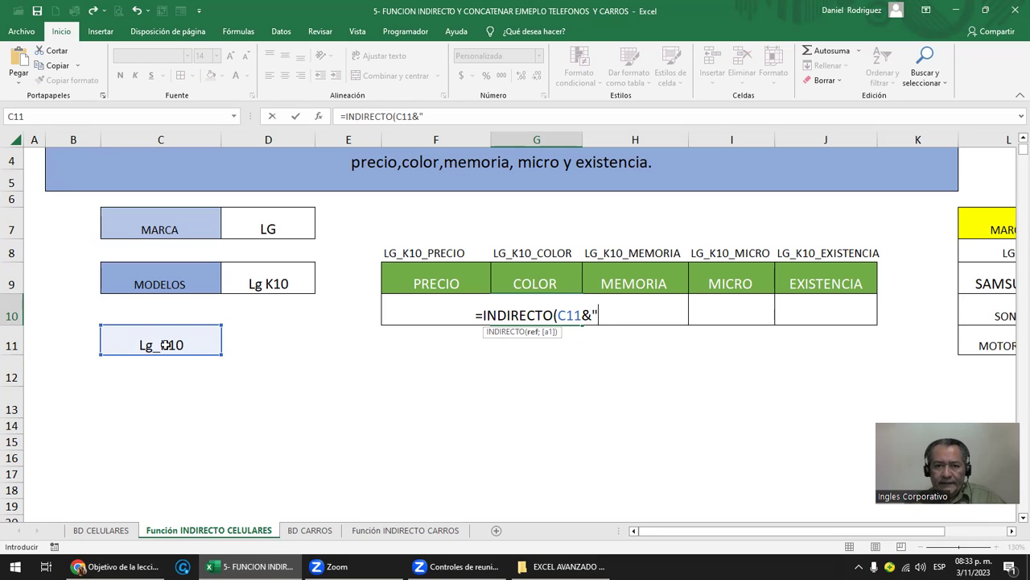
type("_COLOR")
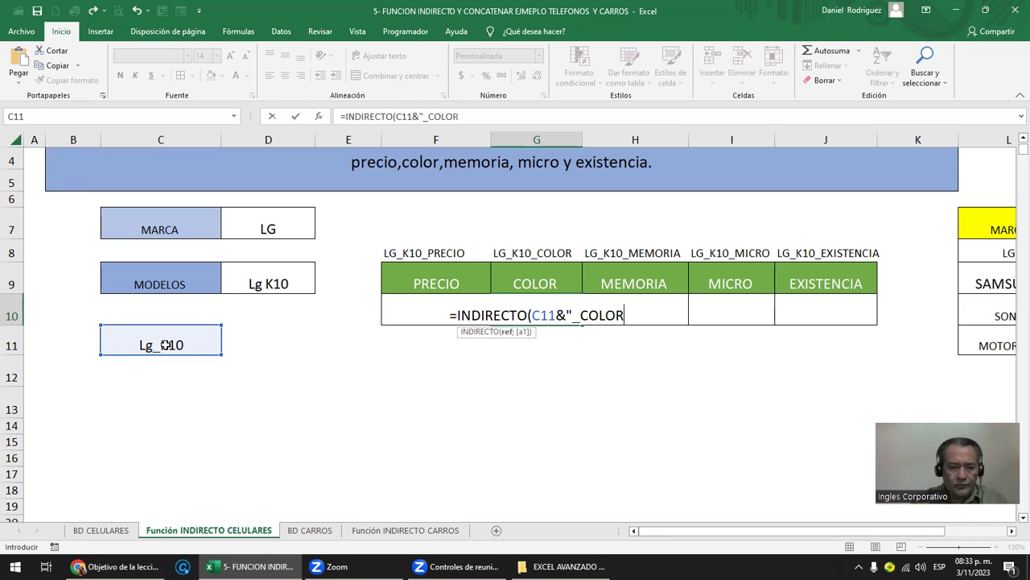
type("\"")
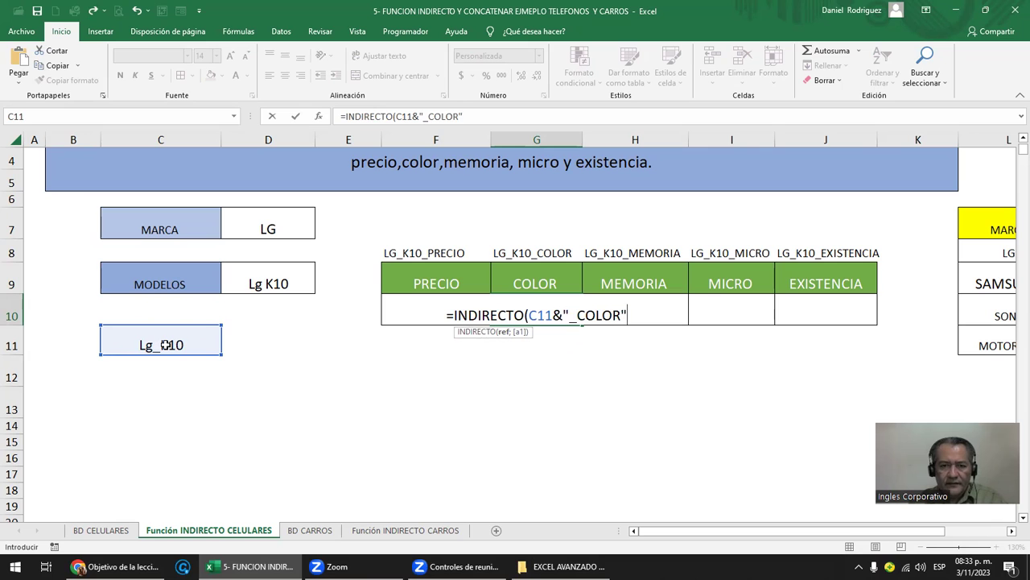
type(")")
key("ctrl+Return")
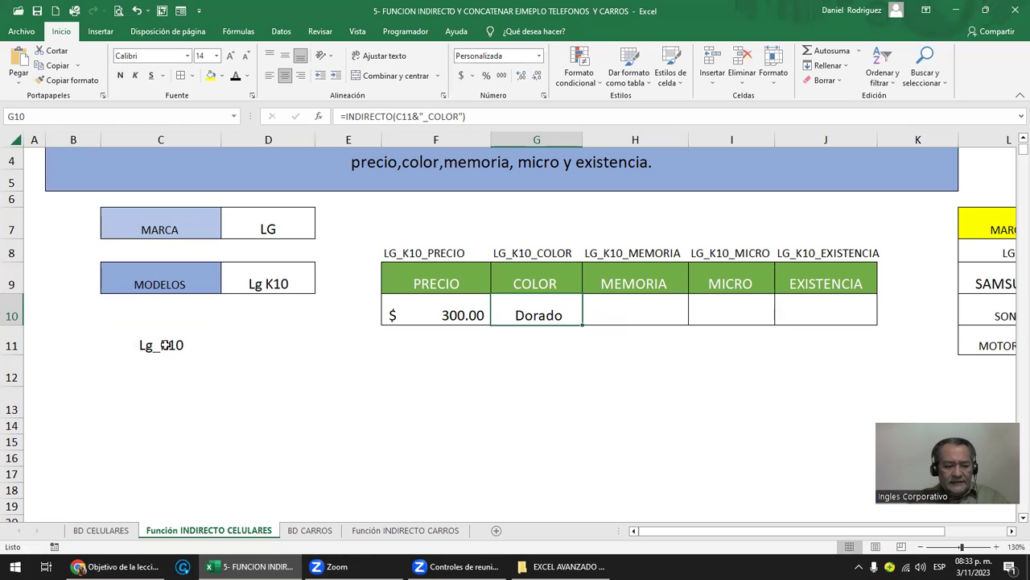
Step: Test the G10 formula with the _EXISTENCIA suffix instead of _COLOR
key("F2")
key("Left")
key("Left")
key("Left")
key("Left")
key("Delete")
key("Delete")
key("Delete")
key("Delete")
key("Delete")
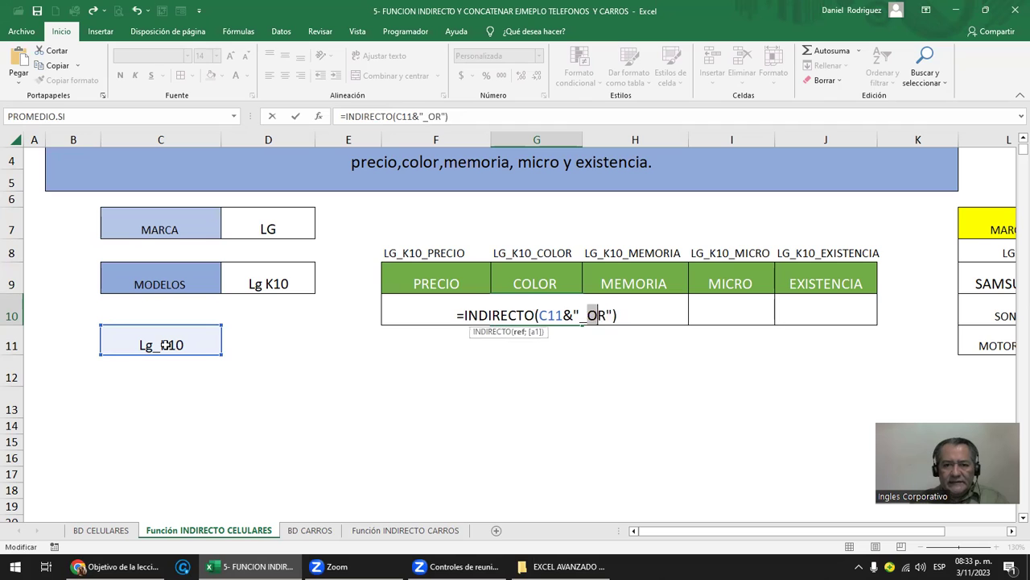
type("EXISTENCIA")
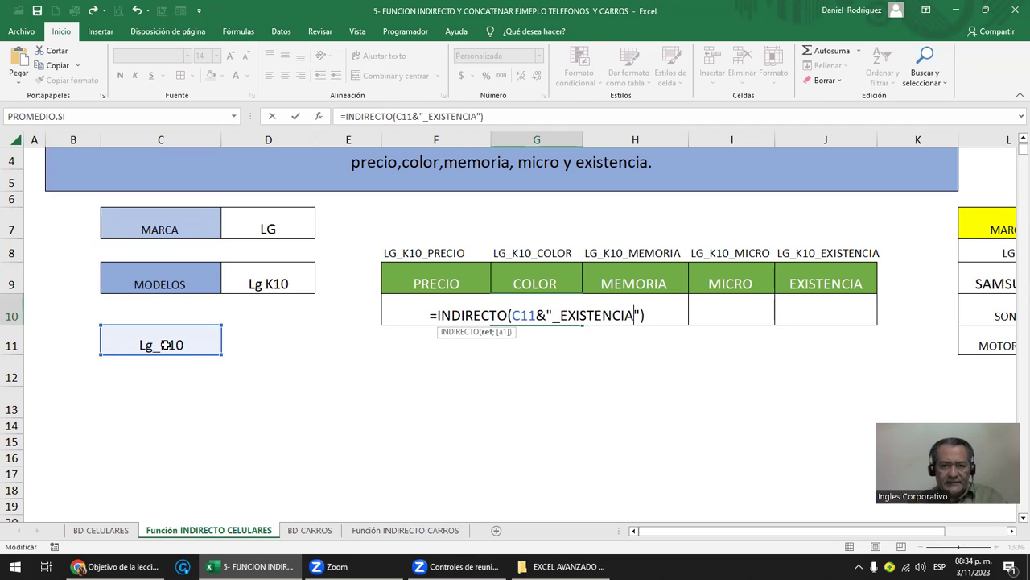
key("ctrl+Return")
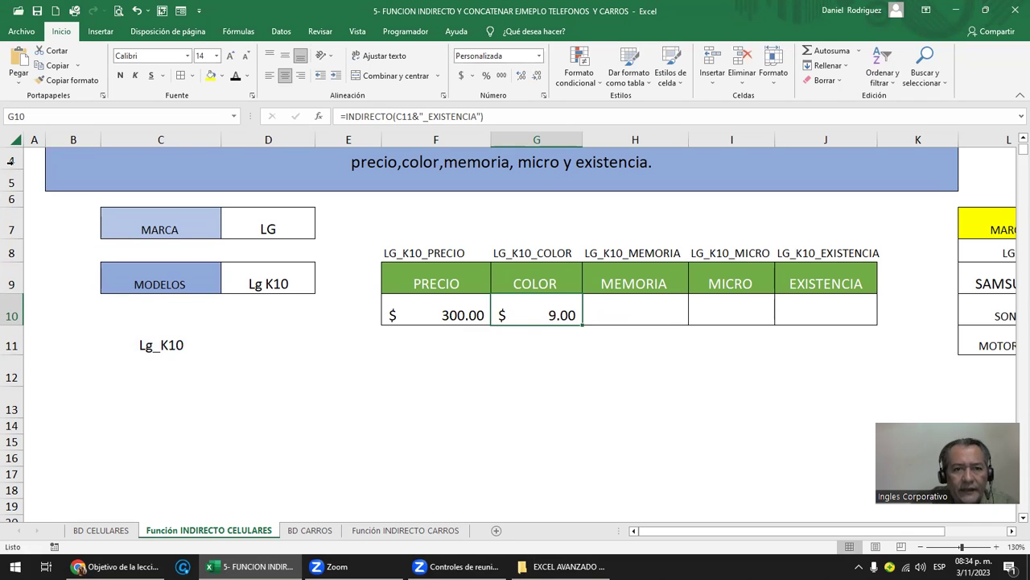
Step: Check the defined names list, then restore the _COLOR suffix so G10 shows Dorado
left_click(233, 117)
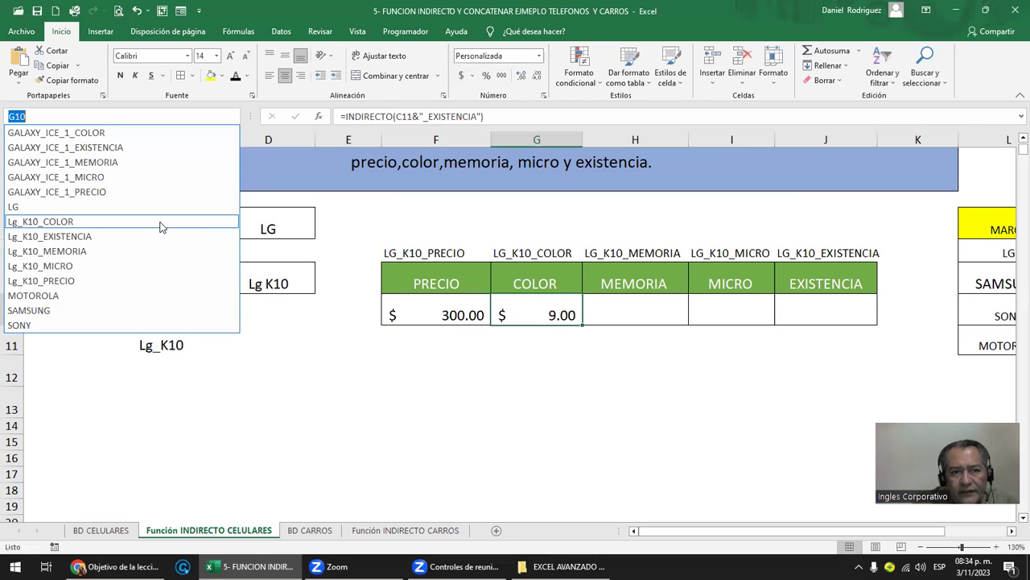
left_click(536, 314)
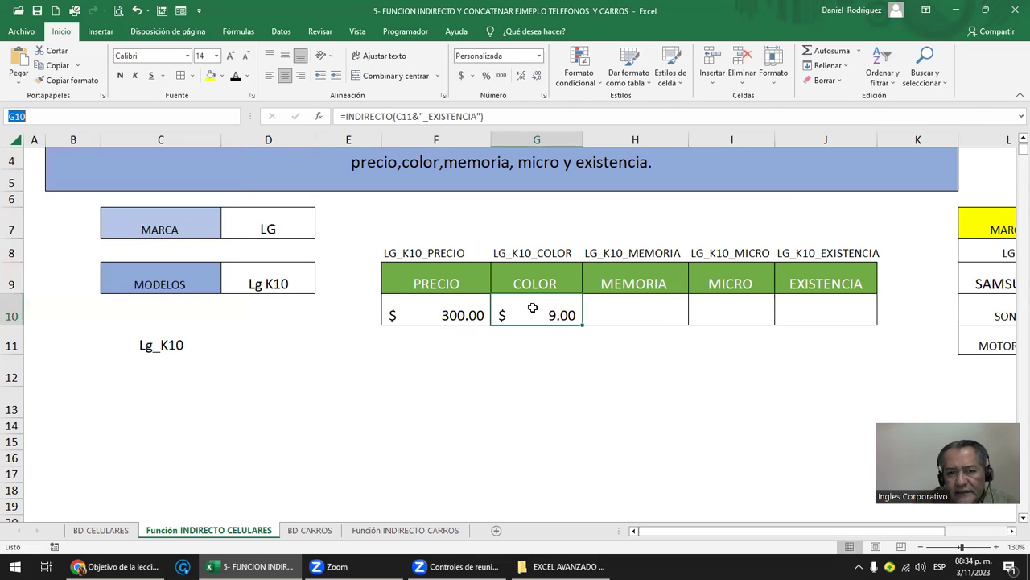
double_click(535, 314)
left_click(566, 314)
key("Delete")
key("Delete")
key("Delete")
key("Delete")
key("Delete")
key("Delete")
key("Delete")
key("Delete")
key("Delete")
key("Delete")
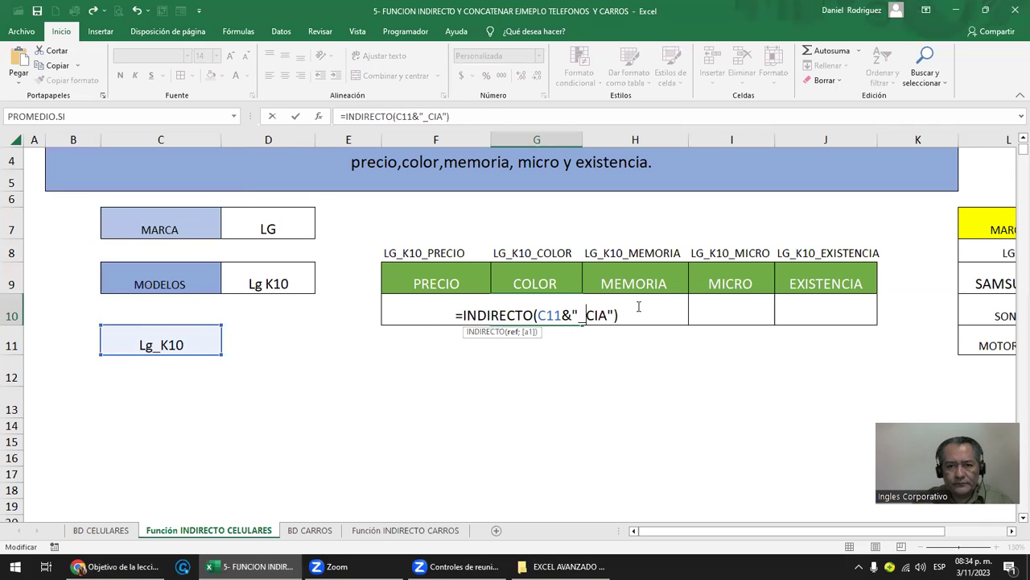
type("COLOR")
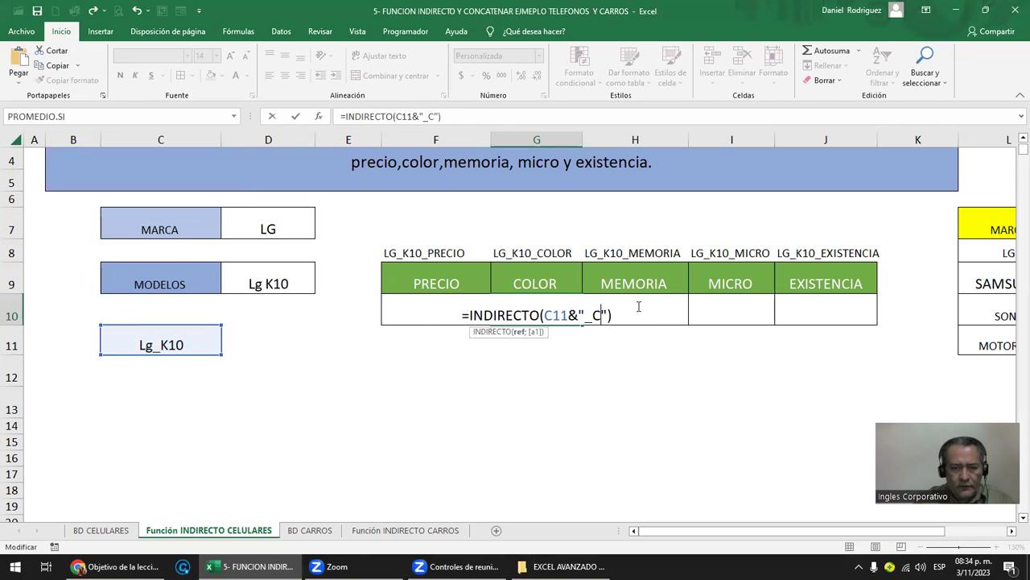
key("Return")
key("Up")
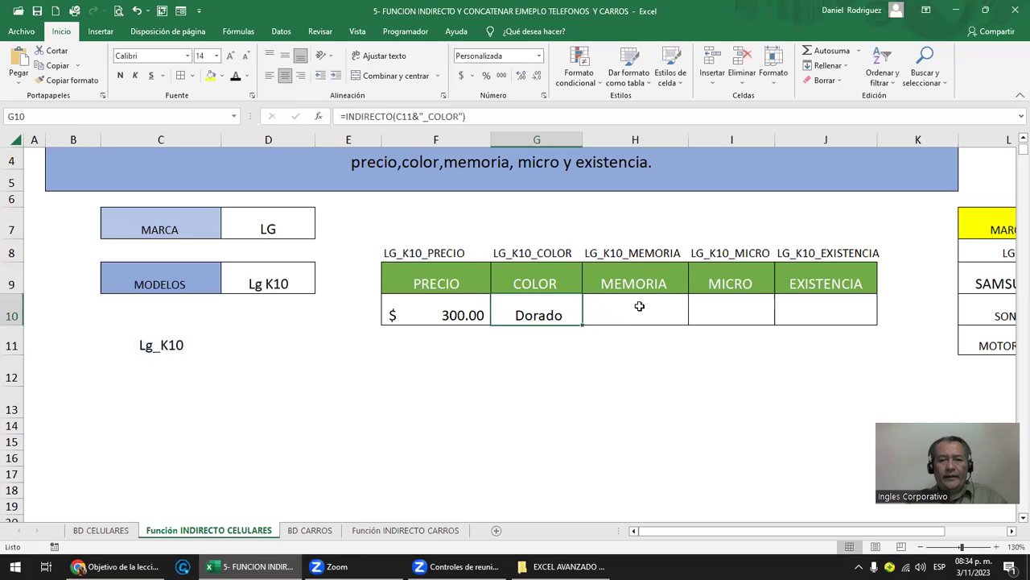
Step: Point out the MEMORIA, MICRO and EXISTENCIA headers still needing formulas
left_click(633, 311)
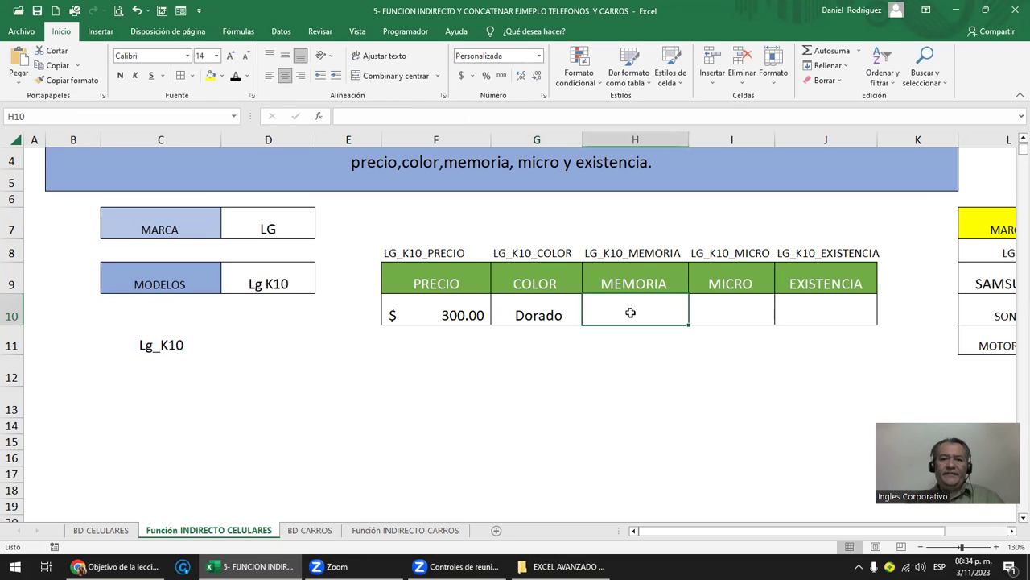
left_click(633, 284)
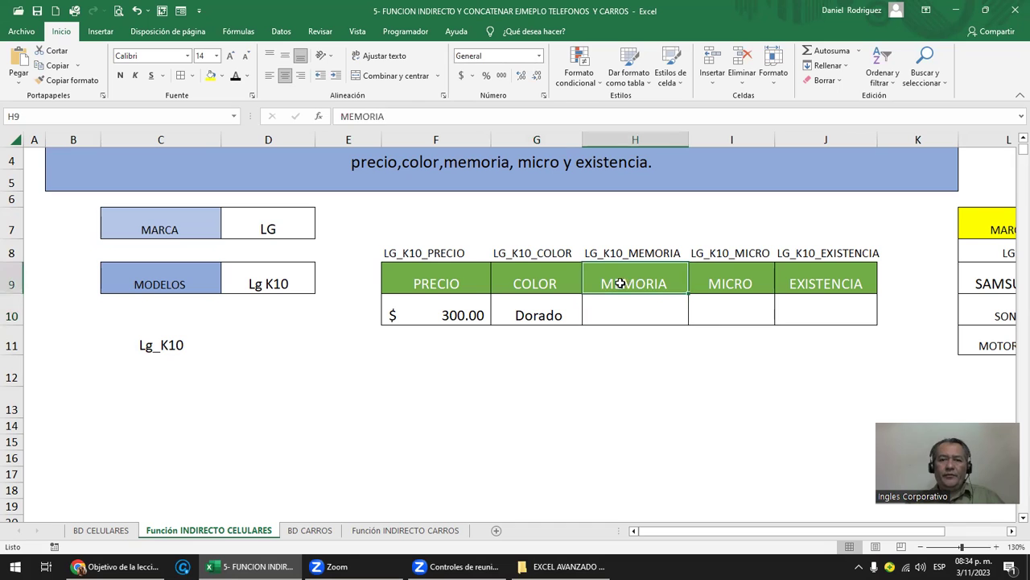
left_click(726, 283)
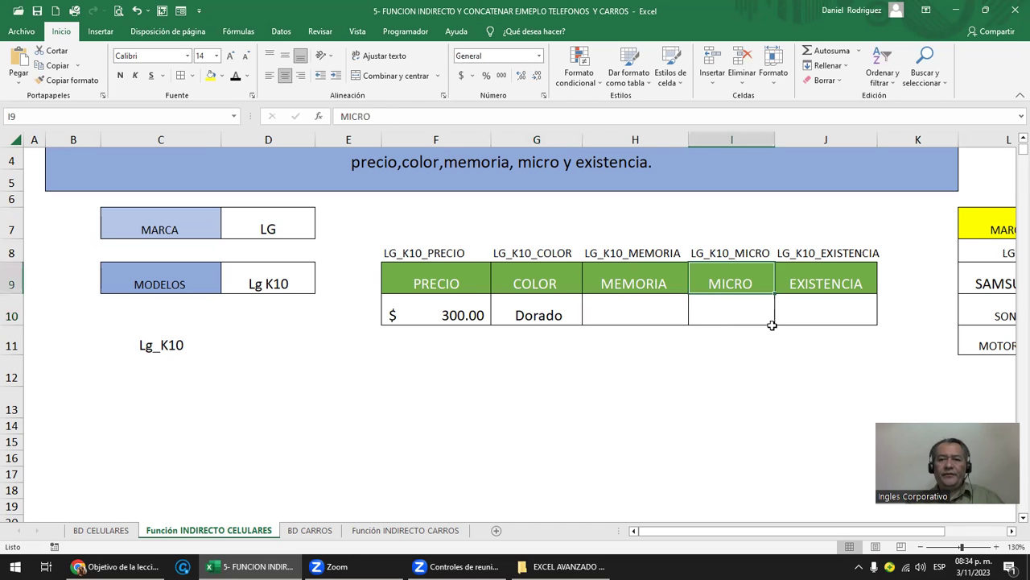
left_click(860, 285)
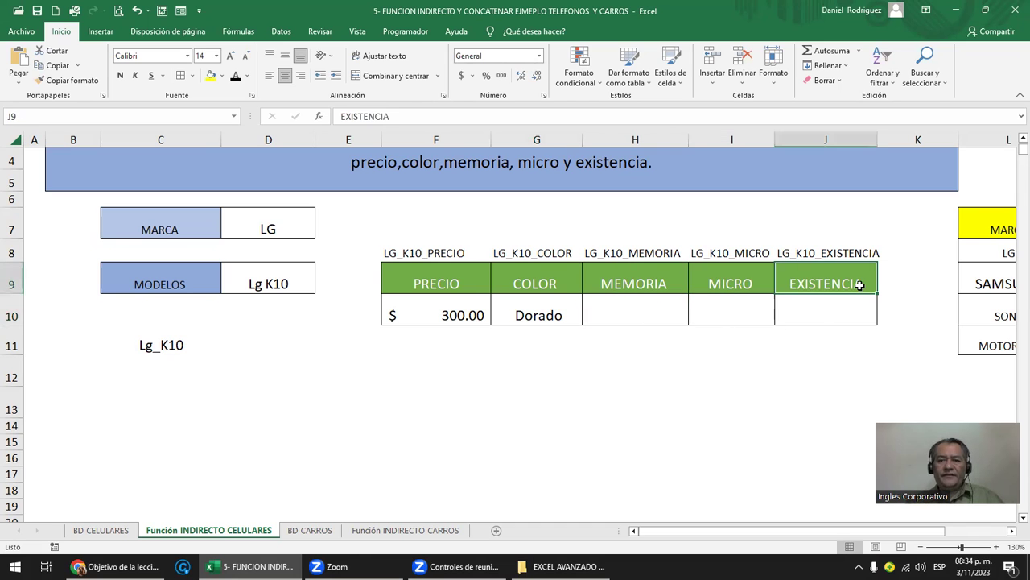
left_click(540, 316)
Step: Make the C11 reference absolute ($C$11) in the F10 and G10 formulas
key("Left")
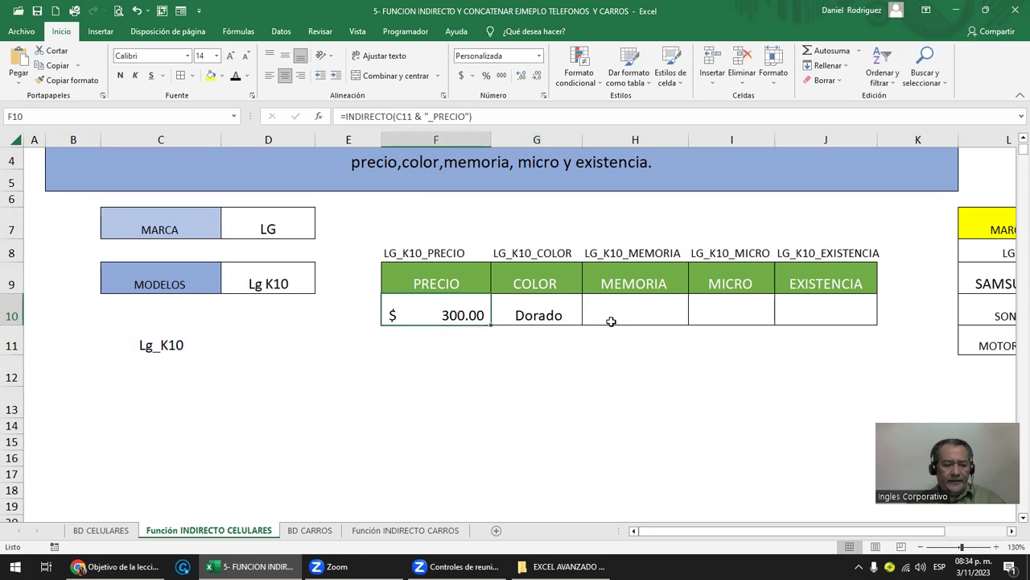
key("F2")
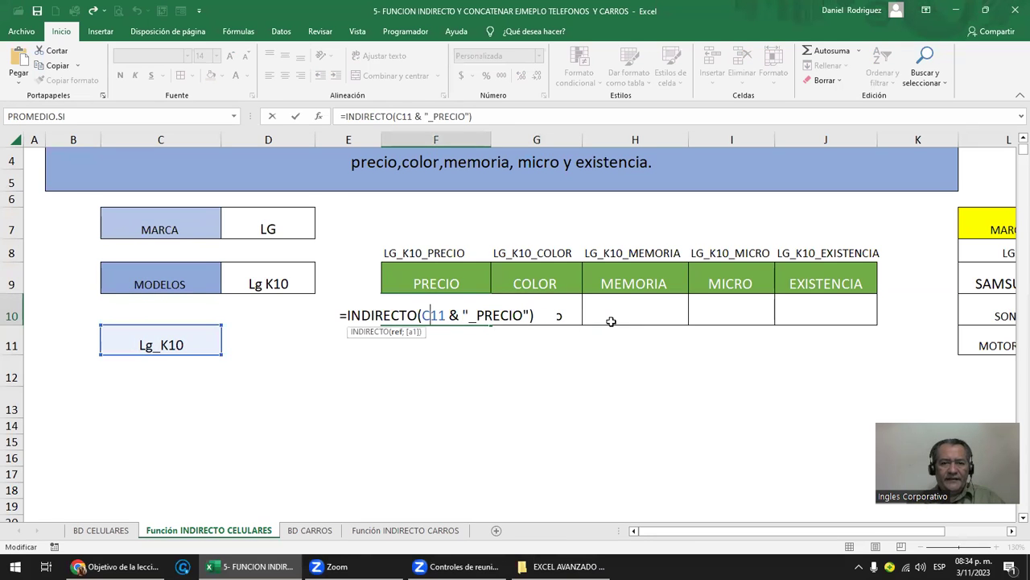
key("F4")
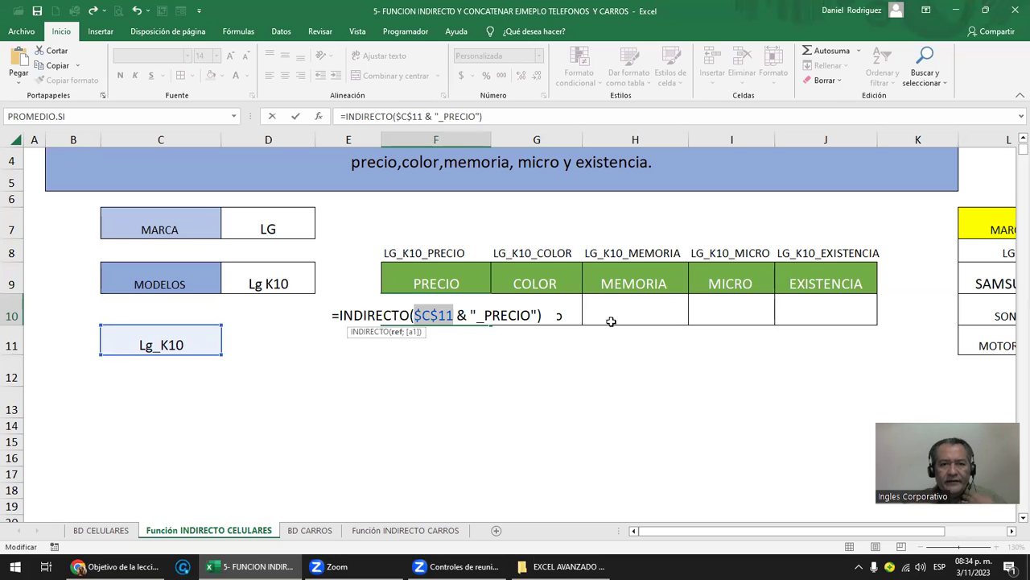
key("Return")
key("Up")
key("Right")
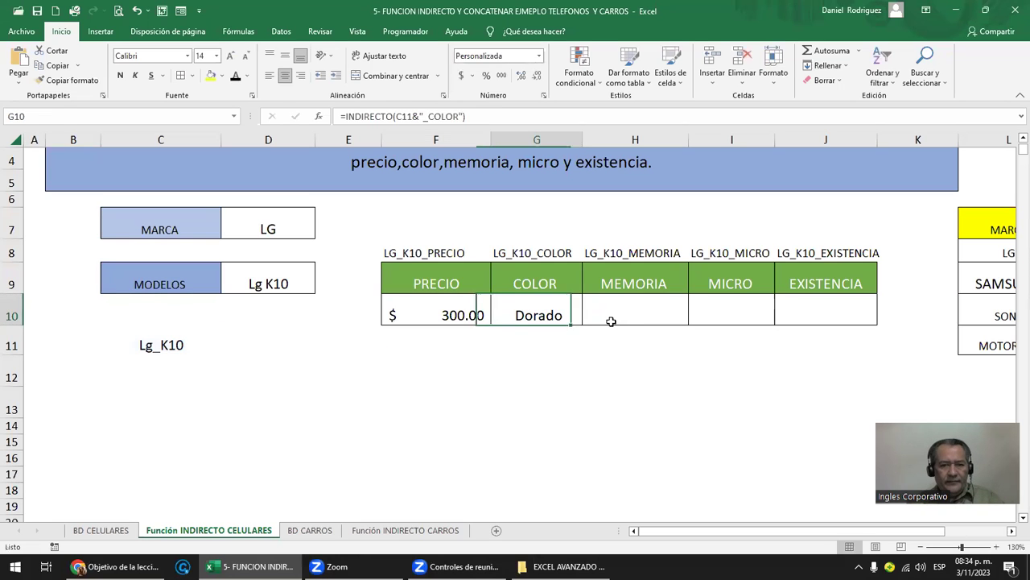
key("F2")
key("Left")
key("Left")
key("Left")
key("Left")
key("Left")
key("Left")
key("Left")
key("Left")
key("Left")
key("Left")
key("Left")
key("Left")
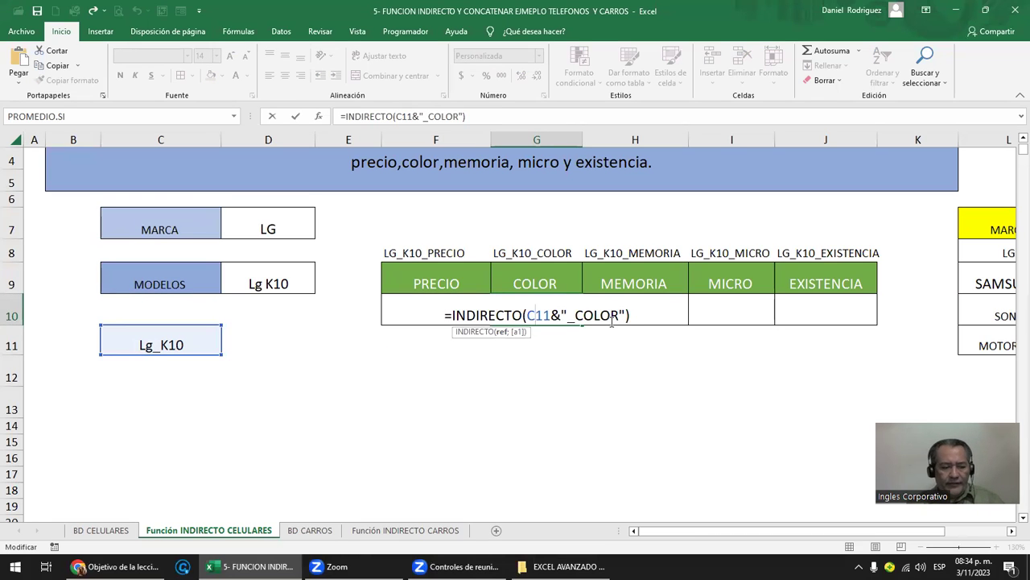
key("F4")
key("Return")
key("Up")
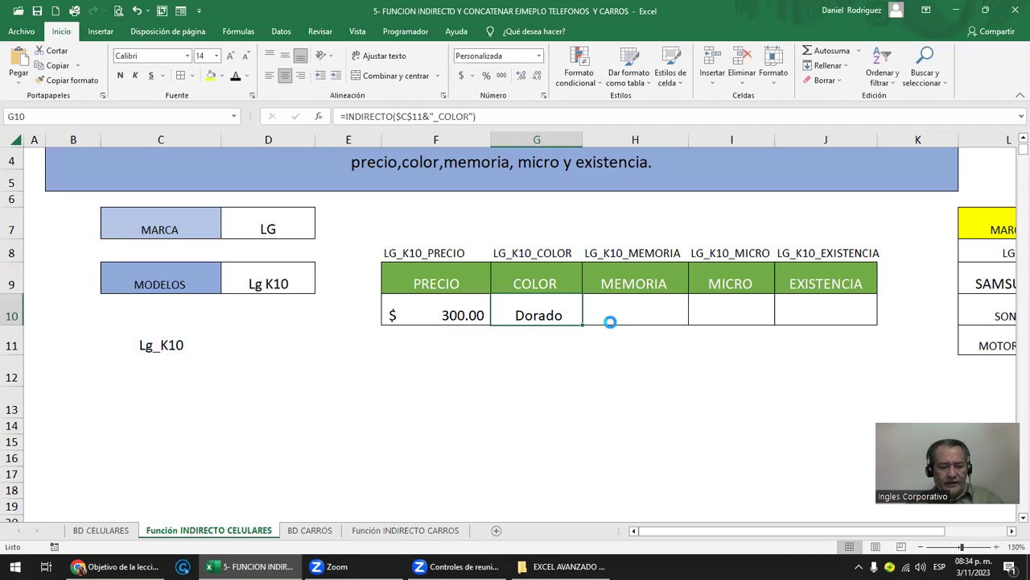
Step: Copy the G10 COLOR formula into H10:J10
key("ctrl+c")
key("Right")
key("shift+Right")
key("shift+Right")
key("Return")
key("Left")
key("Left")
key("Left")
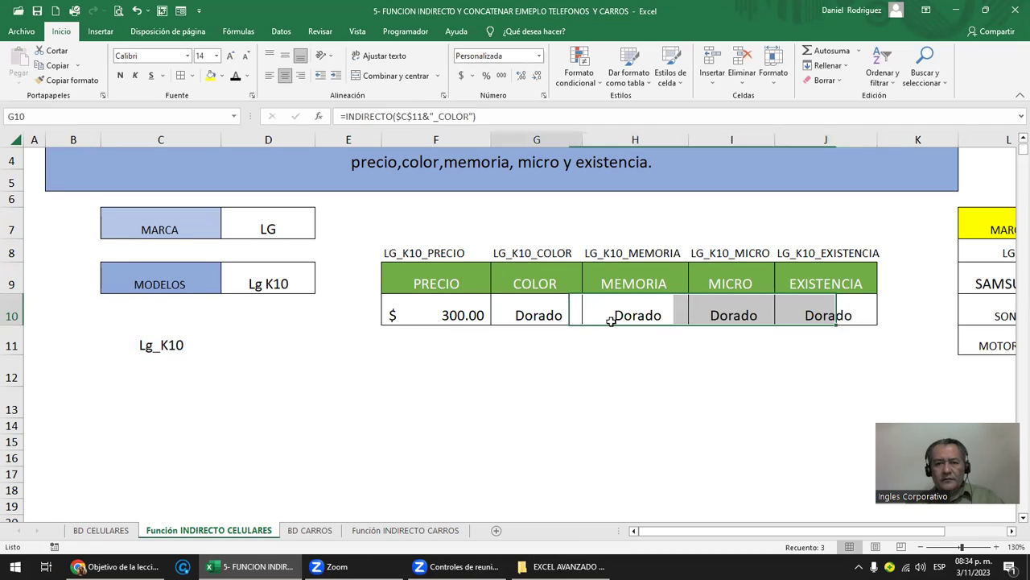
Step: Review the F10 and G10 formulas without changing them
key("Right")
key("F2")
key("Left")
key("Left")
key("Left")
key("Left")
key("Left")
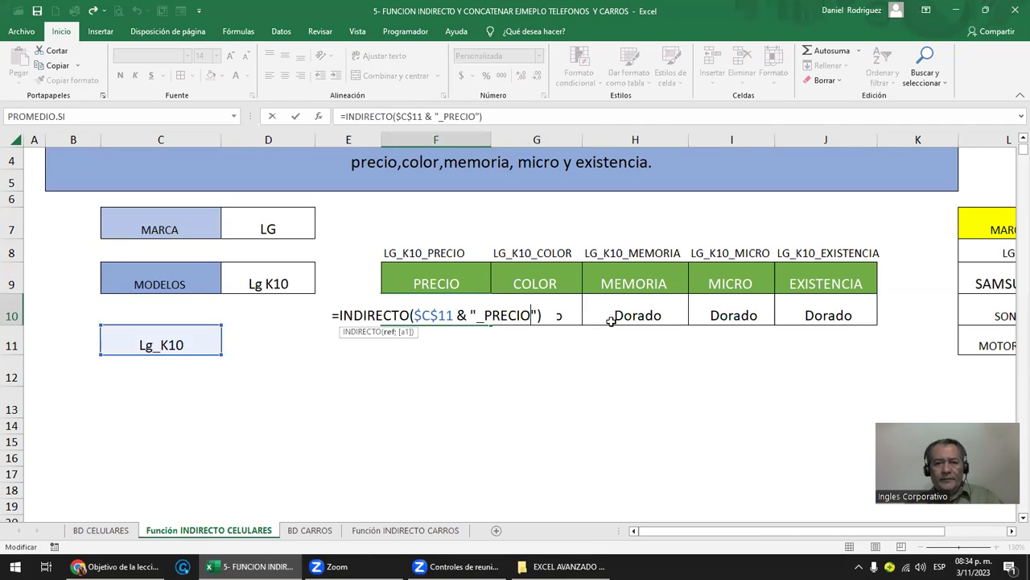
key("Escape")
key("Right")
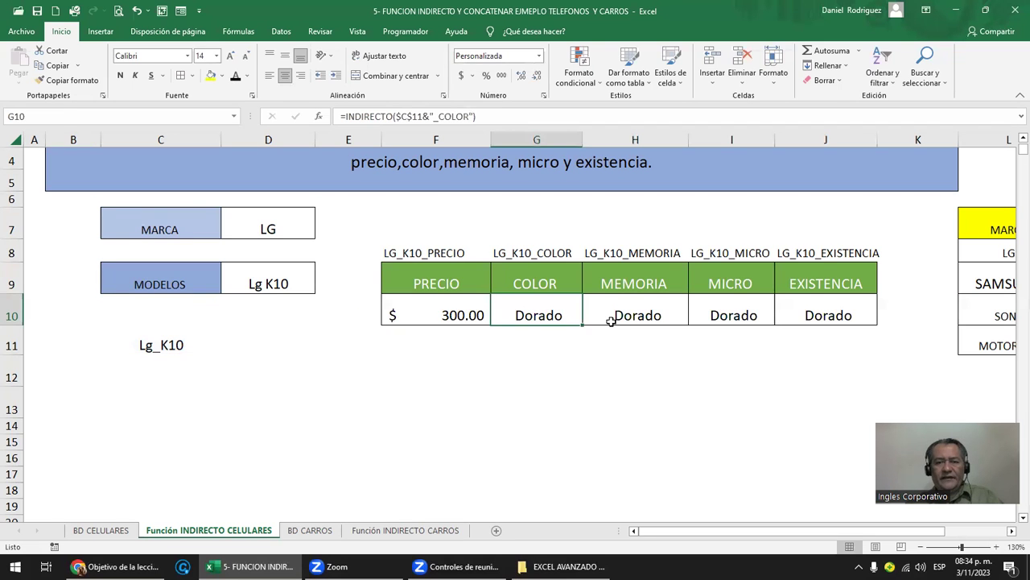
key("F2")
key("Escape")
Step: Start editing H10's copied formula, erasing the COLOR suffix
key("Right")
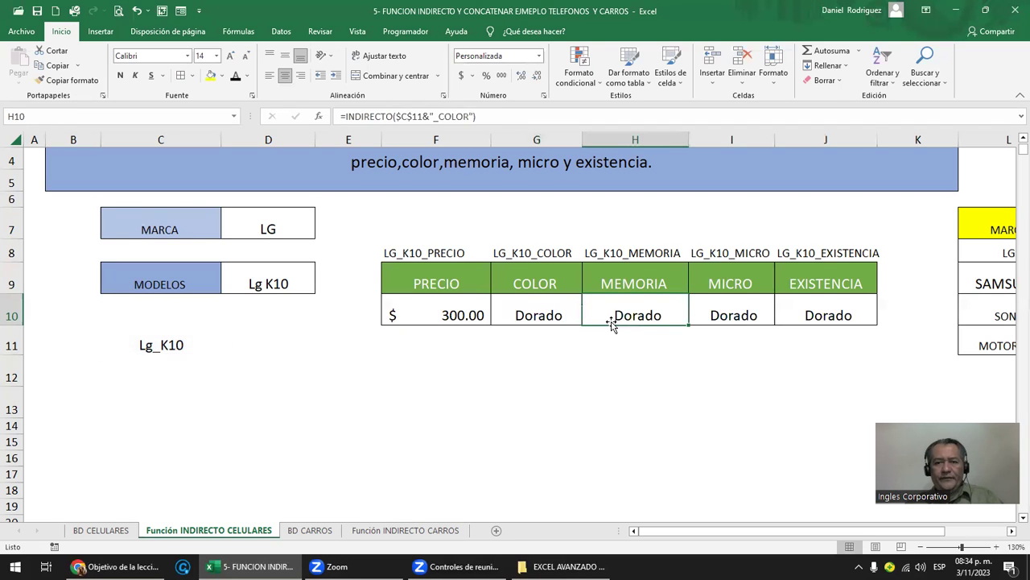
key("F2")
key("Left")
key("Left")
key("BackSpace")
key("BackSpace")
key("BackSpace")
key("BackSpace")
key("BackSpace")
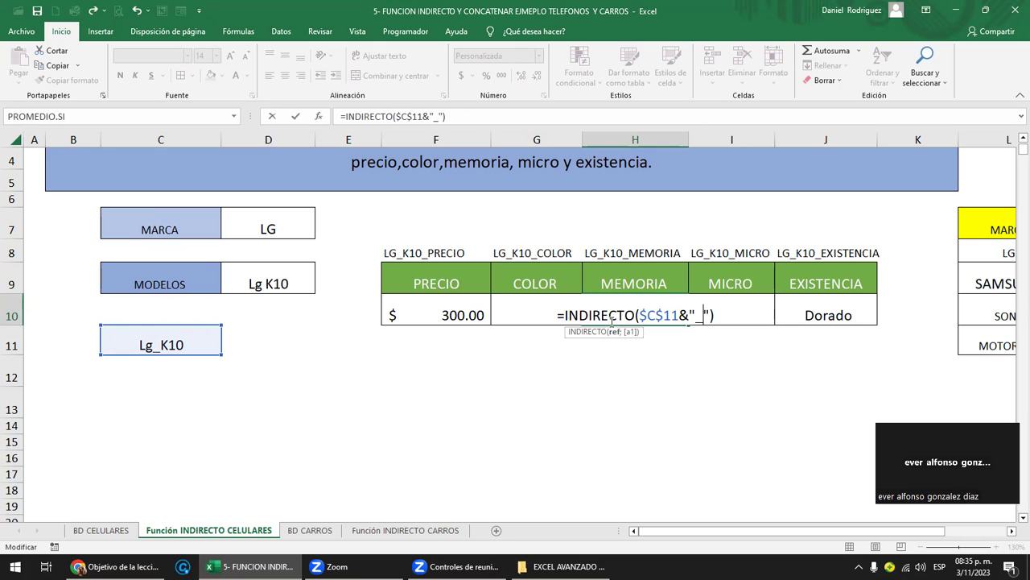
Step: Set the H10, I10, J10 suffixes to _MEMORIA, _MICRO, _EXISTENCIA, returning 2 GB, 4 GHz, $9.00
type("M")
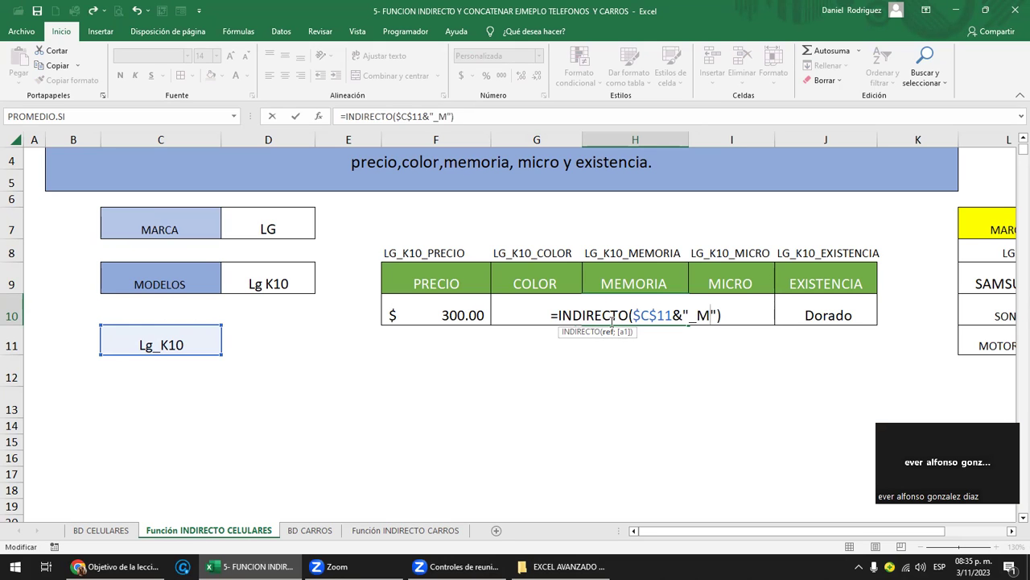
type("EMOR")
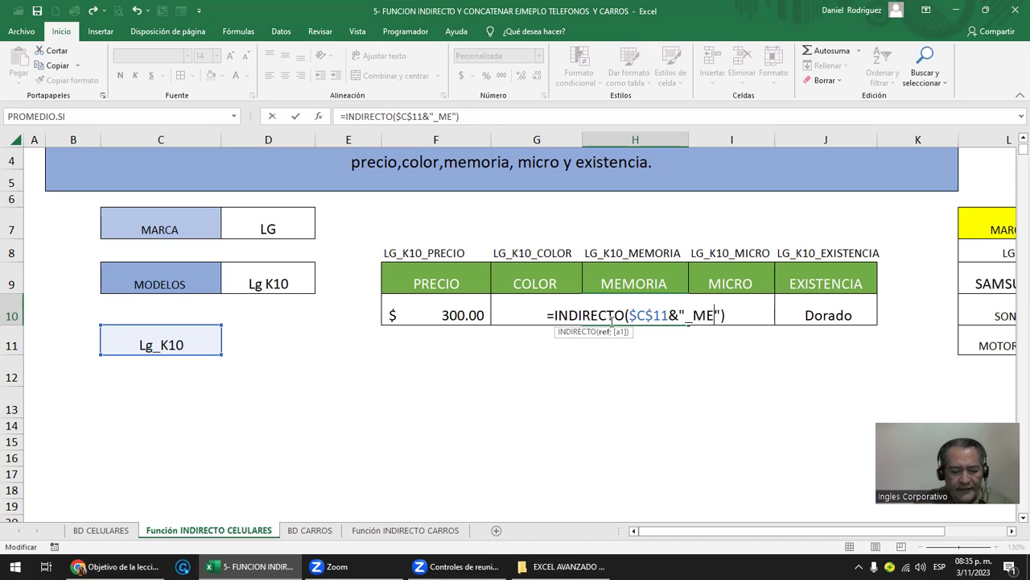
type("IA")
key("Tab")
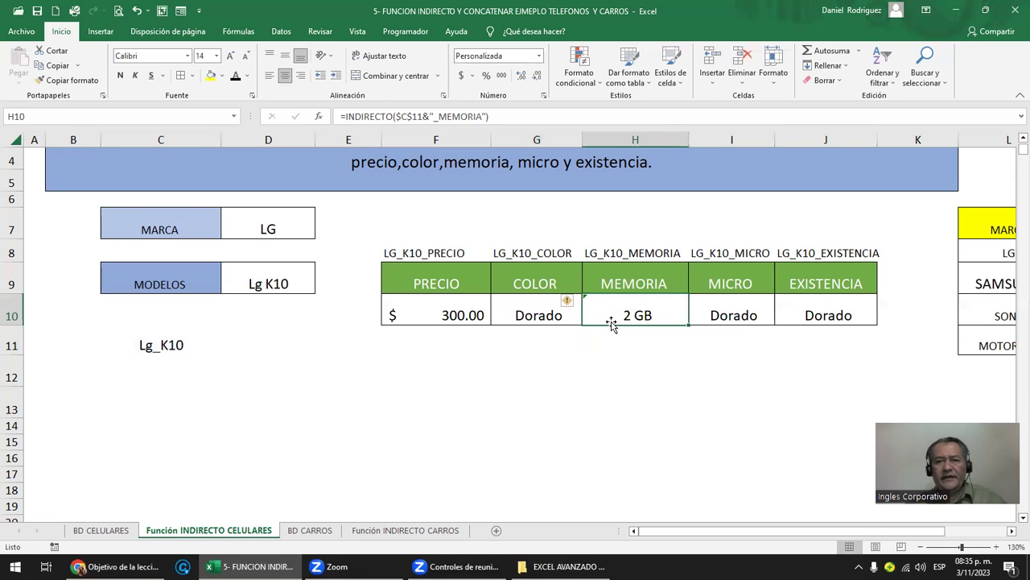
key("F2")
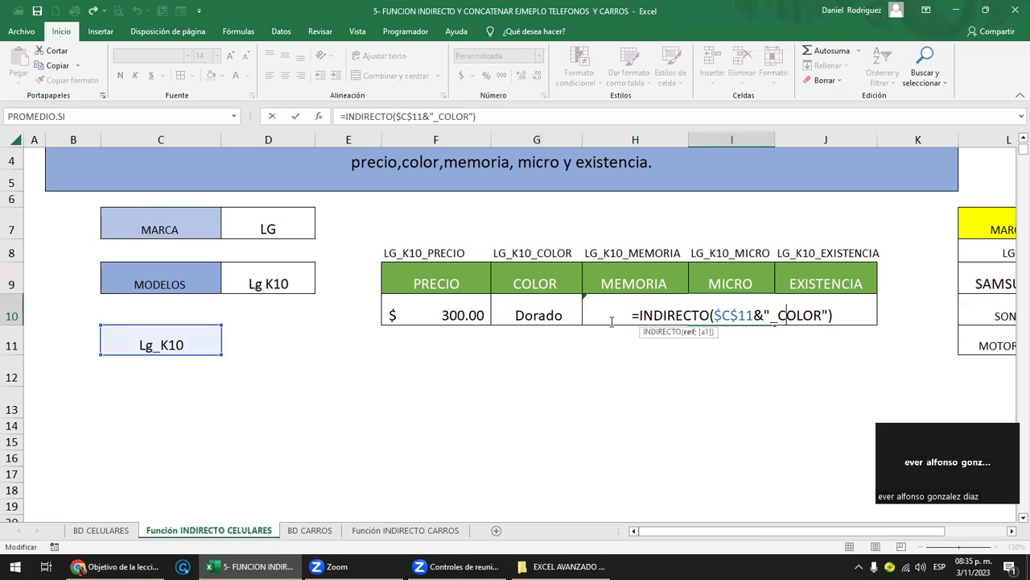
type("MICRO")
key("Delete")
key("Delete")
key("Delete")
key("Delete")
key("Delete")
key("Tab")
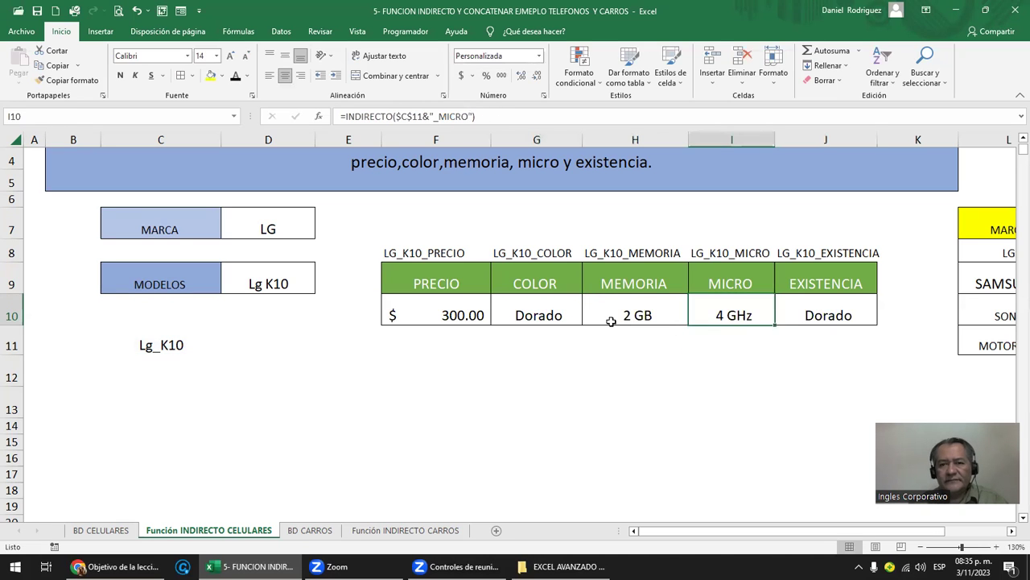
key("F2")
key("Left")
key("Left")
key("Left")
key("Left")
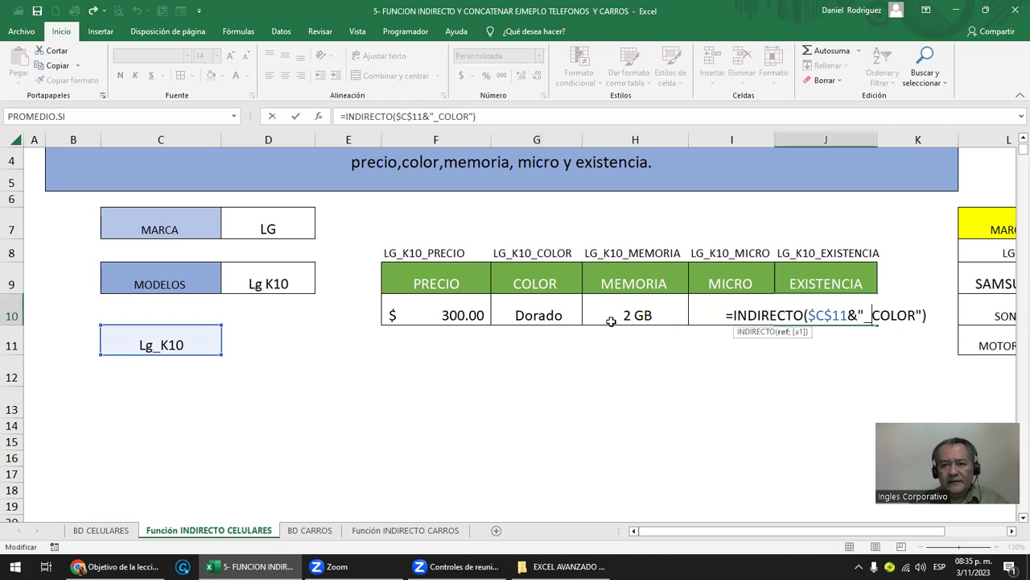
type("EXISTENCIA")
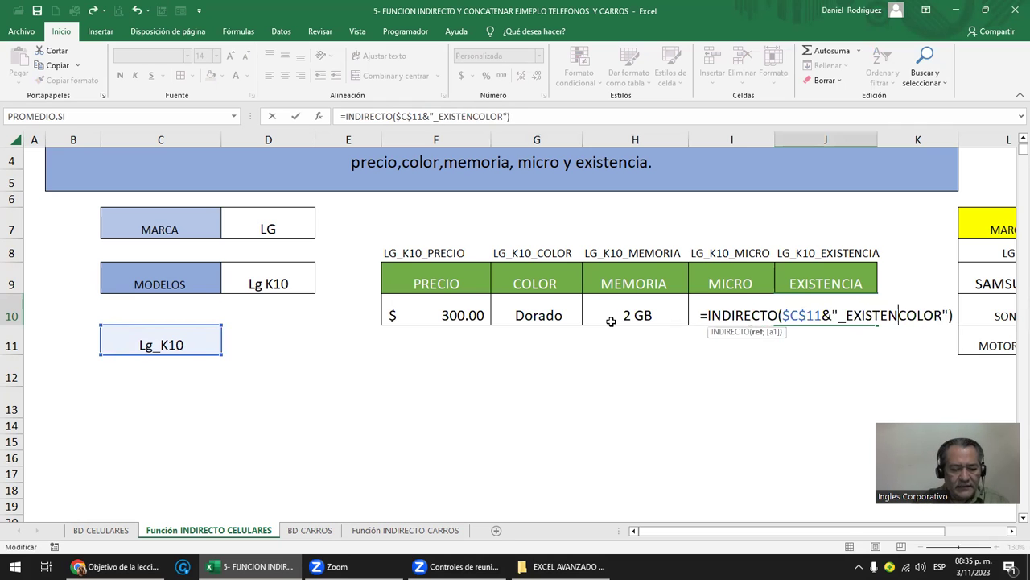
key("Delete")
key("Delete")
key("Delete")
key("Delete")
key("Delete")
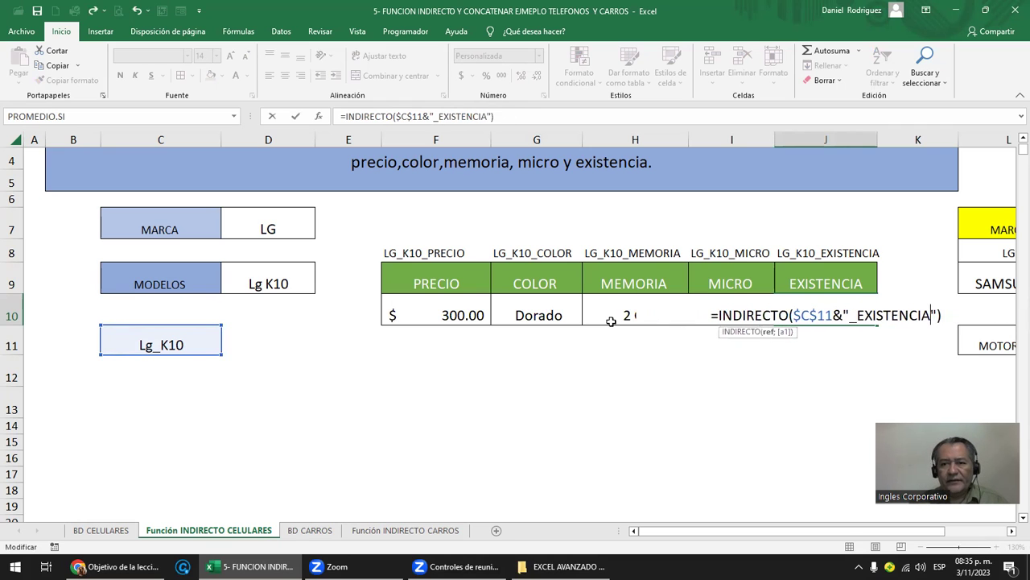
key("Return")
left_click_drag(462, 282, 467, 301)
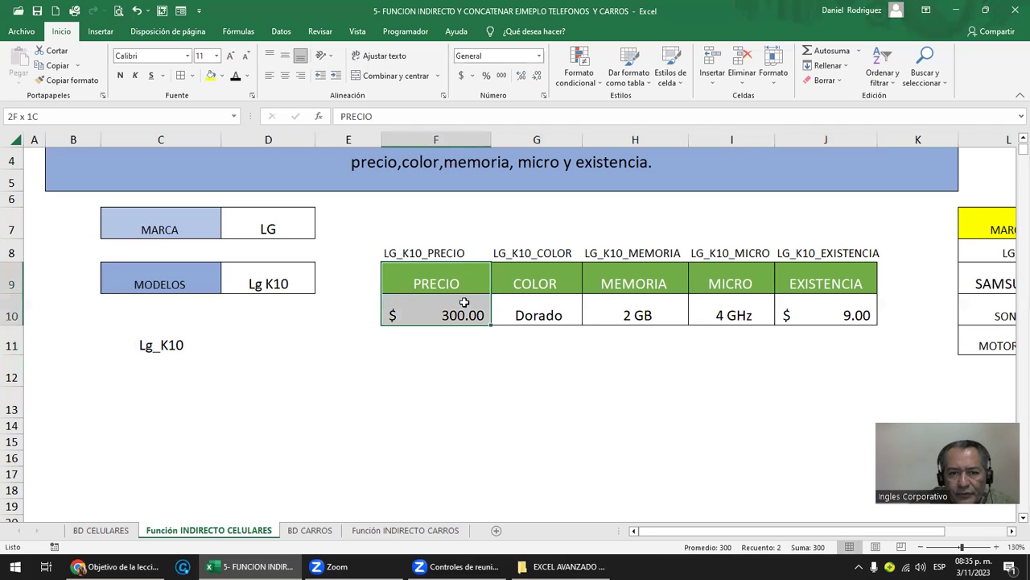
left_click(536, 284)
left_click_drag(536, 284, 538, 312)
left_click_drag(635, 283, 650, 306)
left_click_drag(729, 283, 731, 310)
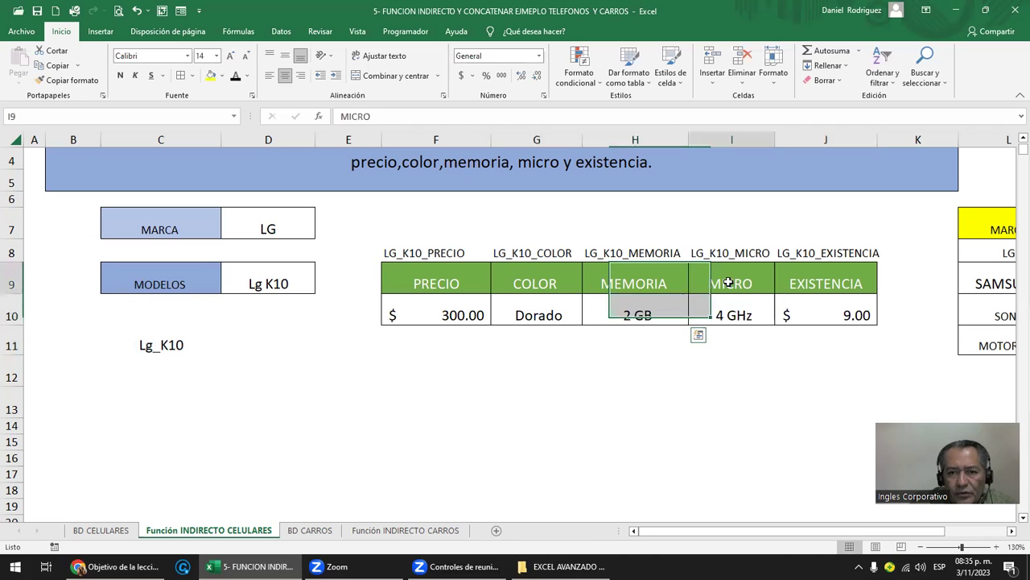
left_click_drag(827, 285, 817, 310)
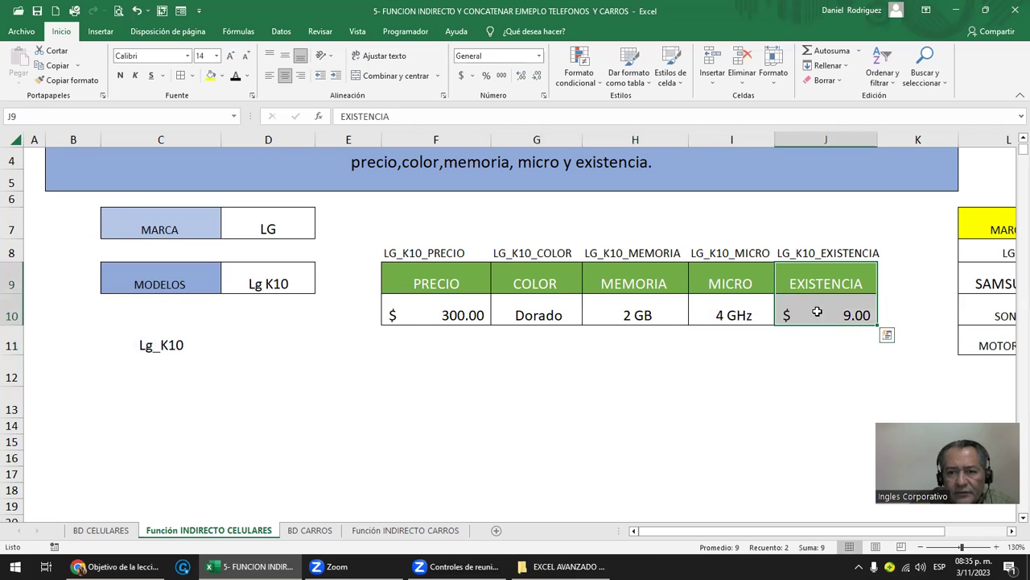
left_click(235, 117)
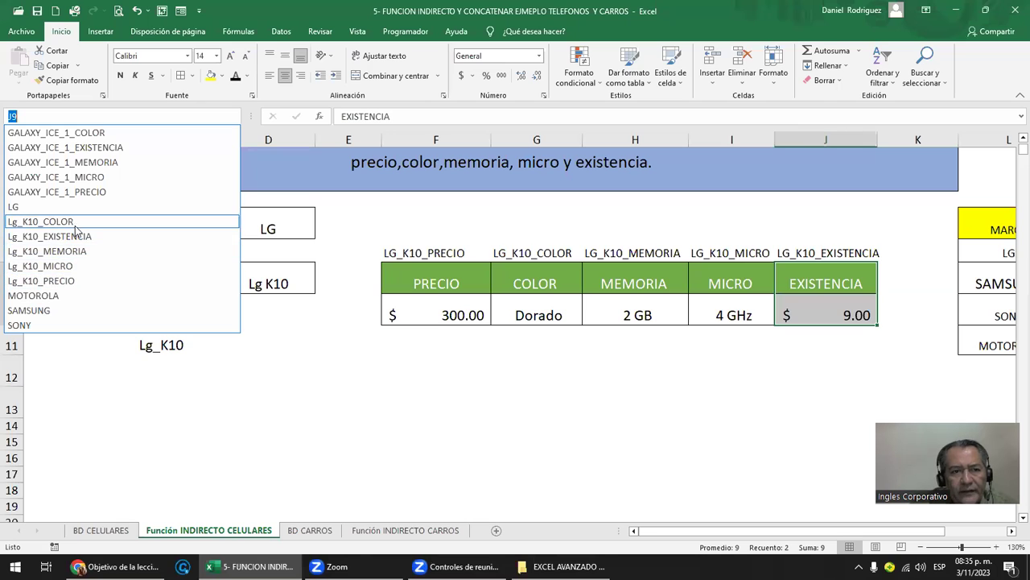
left_click(468, 358)
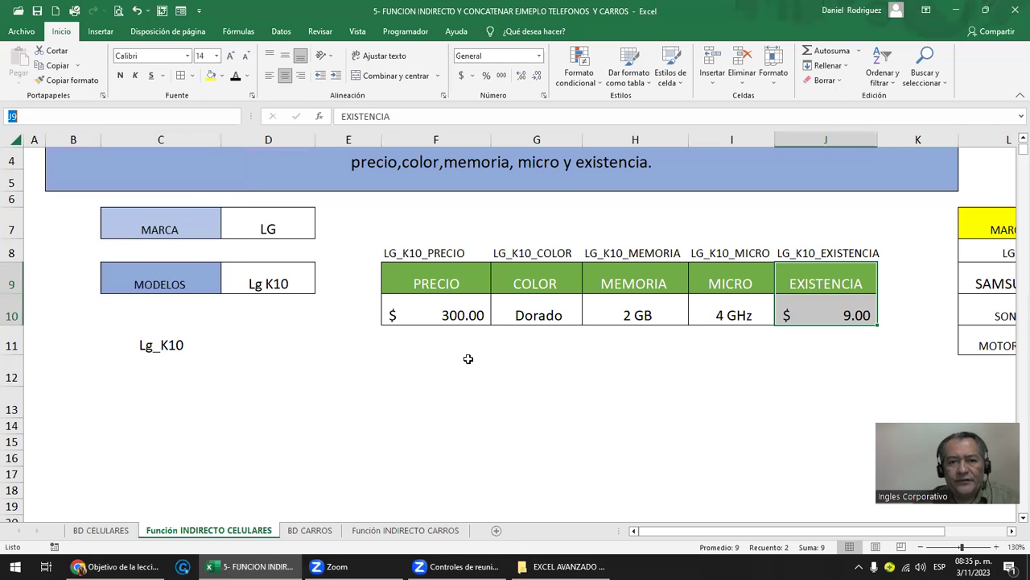
left_click(260, 228)
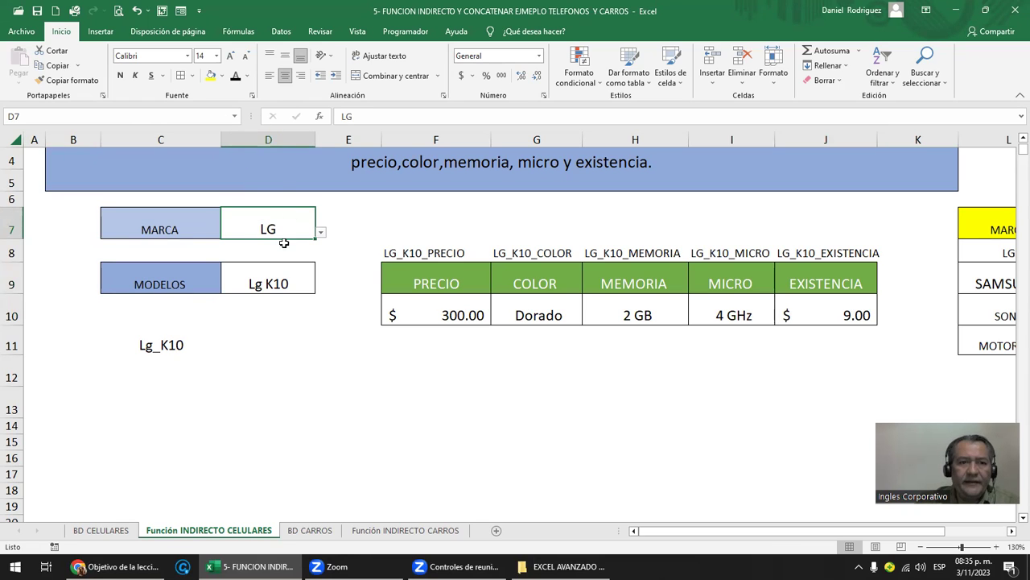
left_click(281, 273)
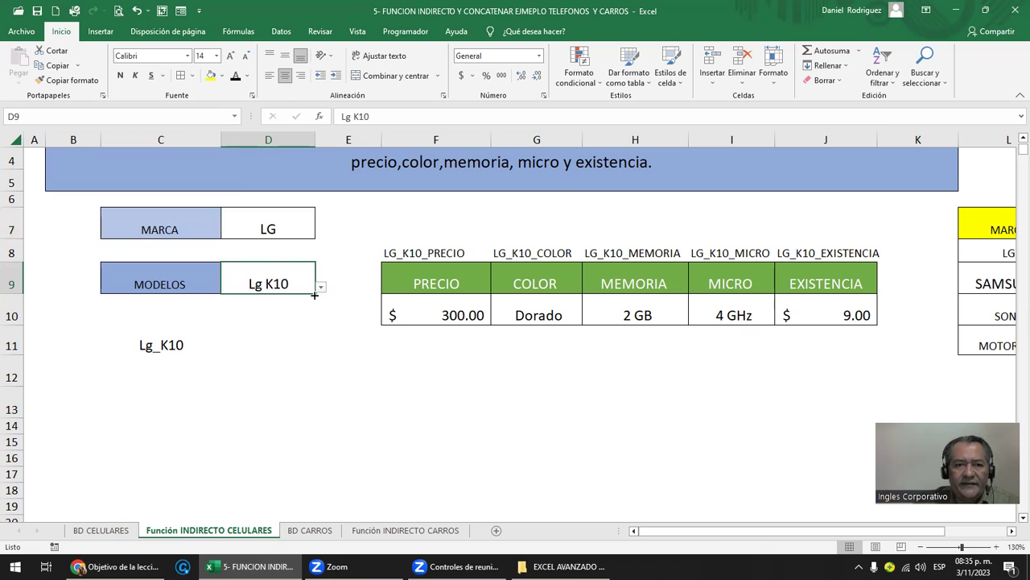
left_click(234, 116)
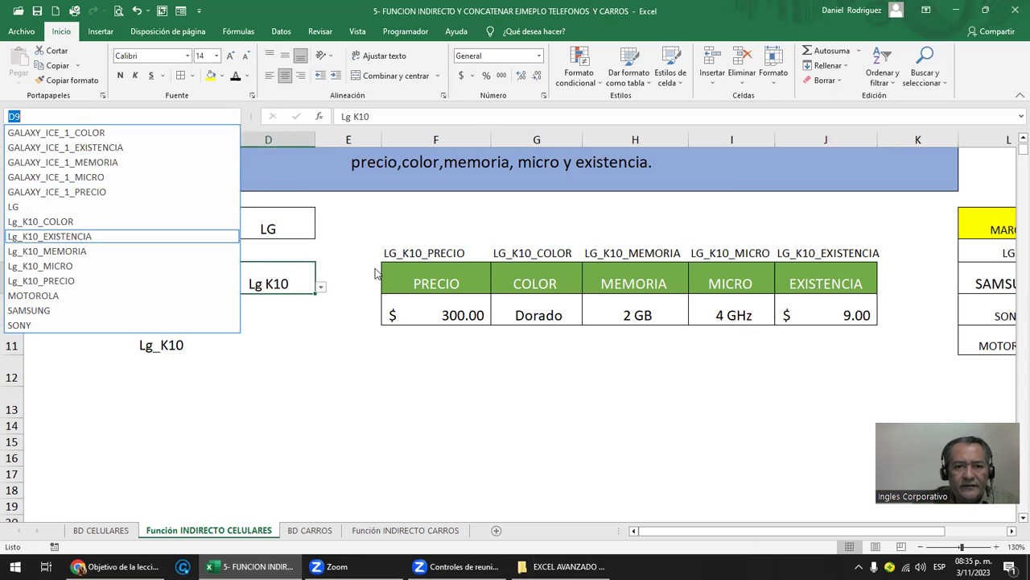
left_click(418, 303)
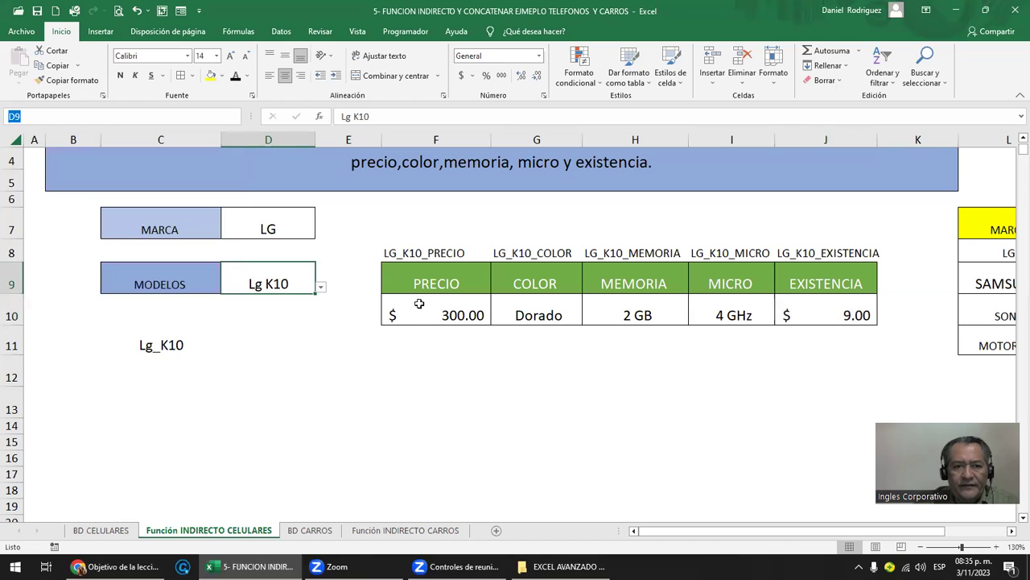
left_click(256, 227)
Step: Review F10's INDIRECTO formula and C11's SUSTITUIR formula, then go to BD CELULARES
left_click(274, 282)
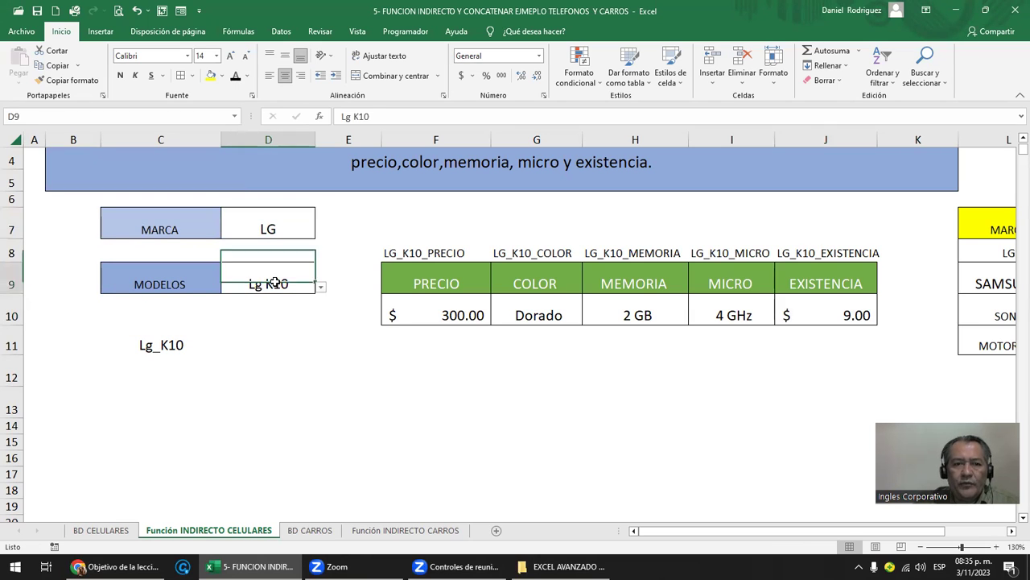
double_click(419, 303)
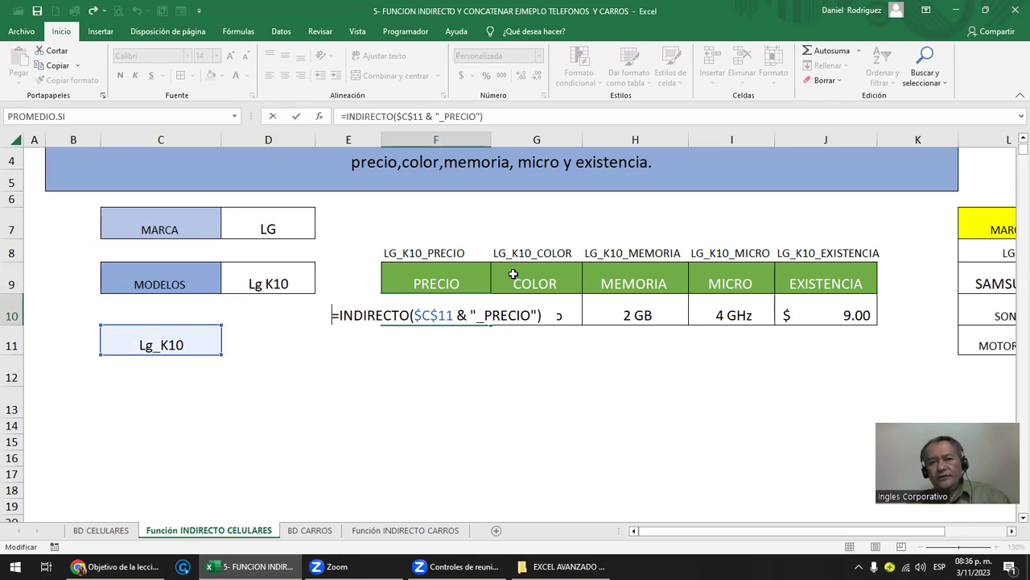
key("Escape")
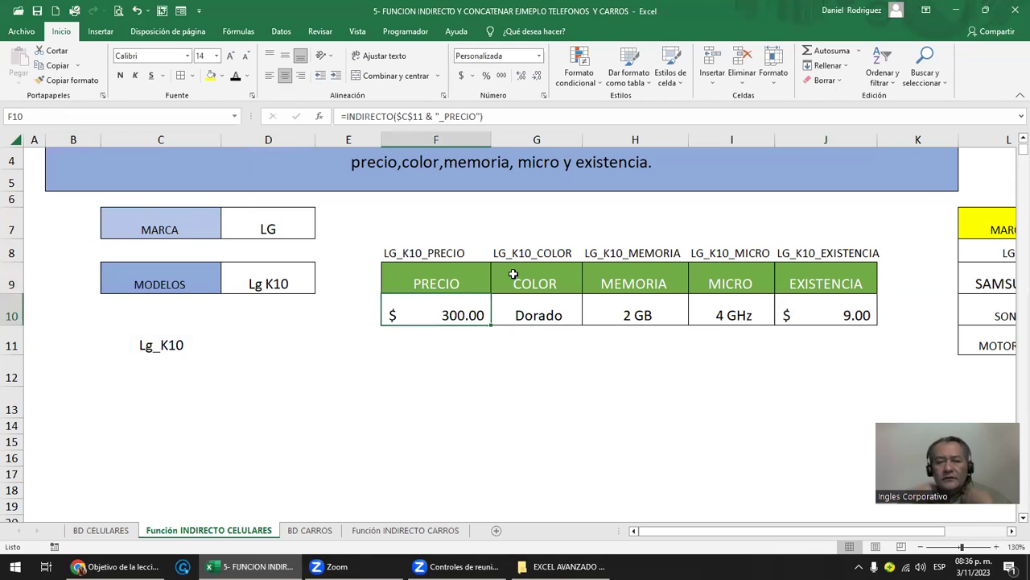
left_click(190, 340)
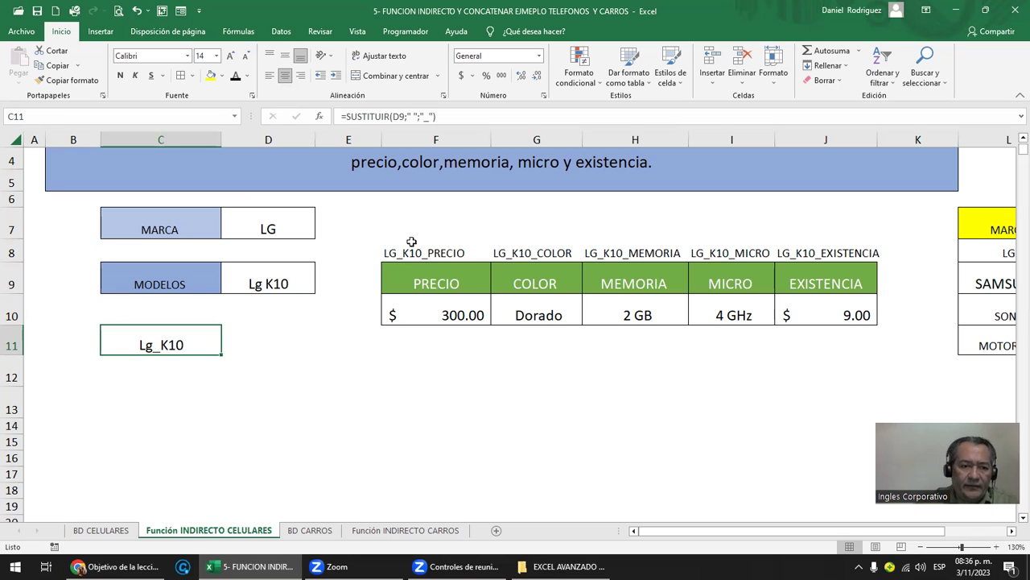
left_click(110, 528)
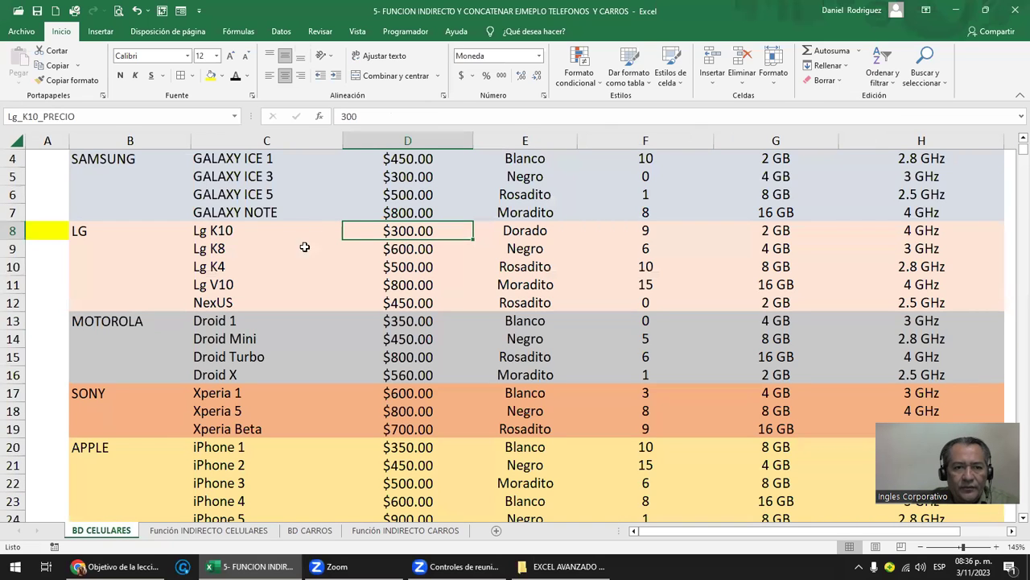
Step: Look over the Lg K8 and Lg K4 entries, then return to Función INDIRECTO CELULARES
left_click(211, 251)
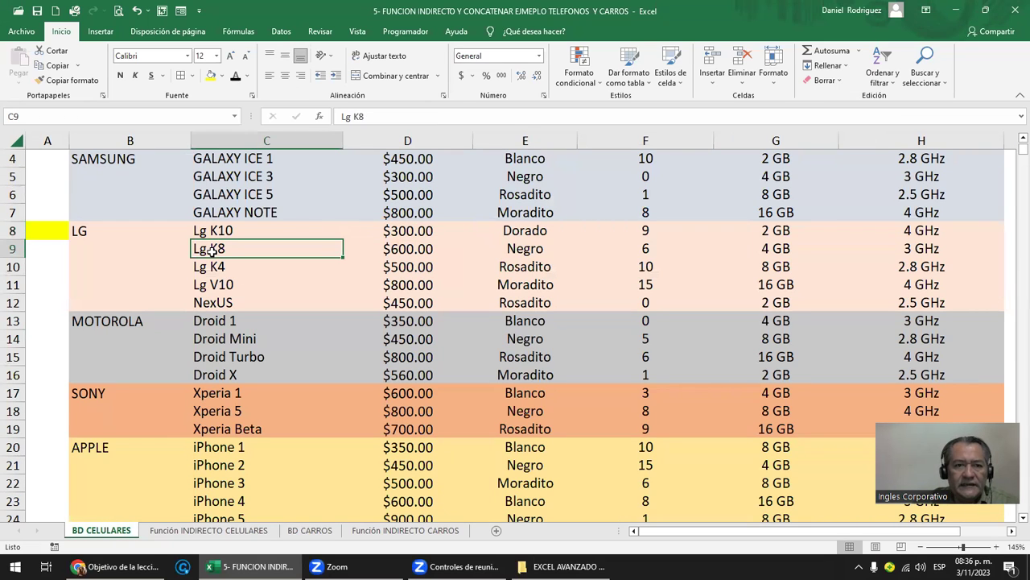
left_click(219, 268)
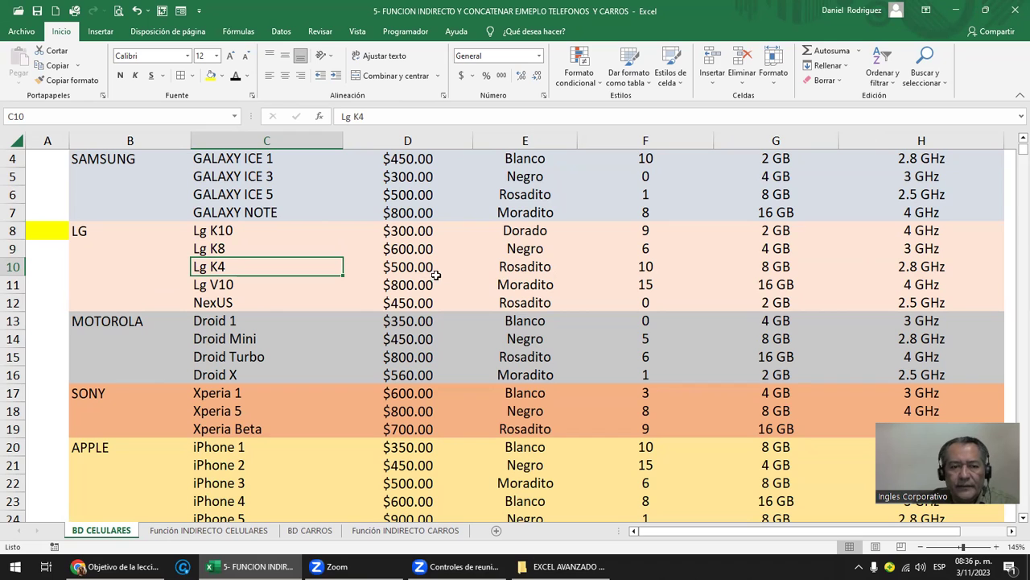
left_click(242, 530)
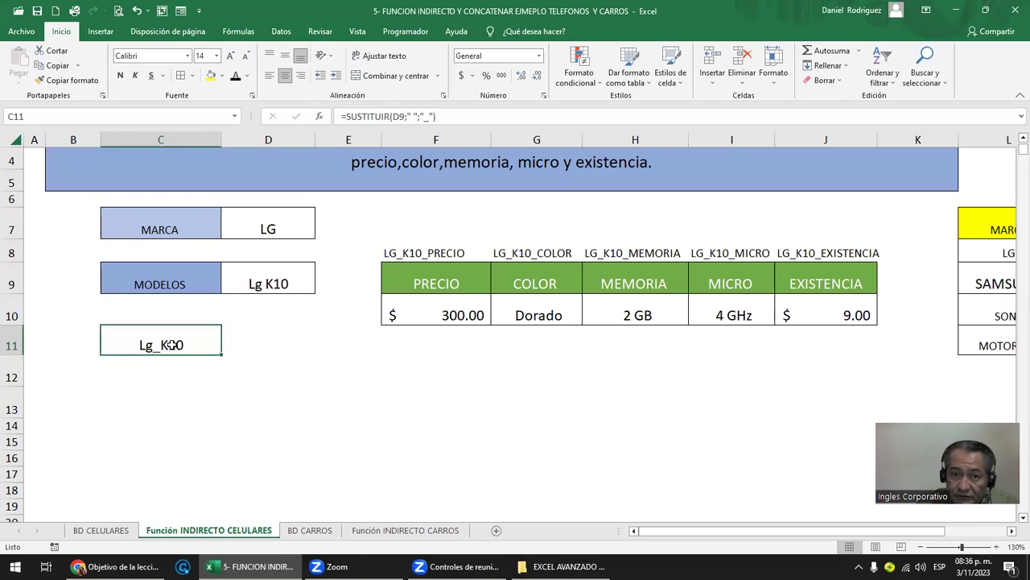
key("Delete")
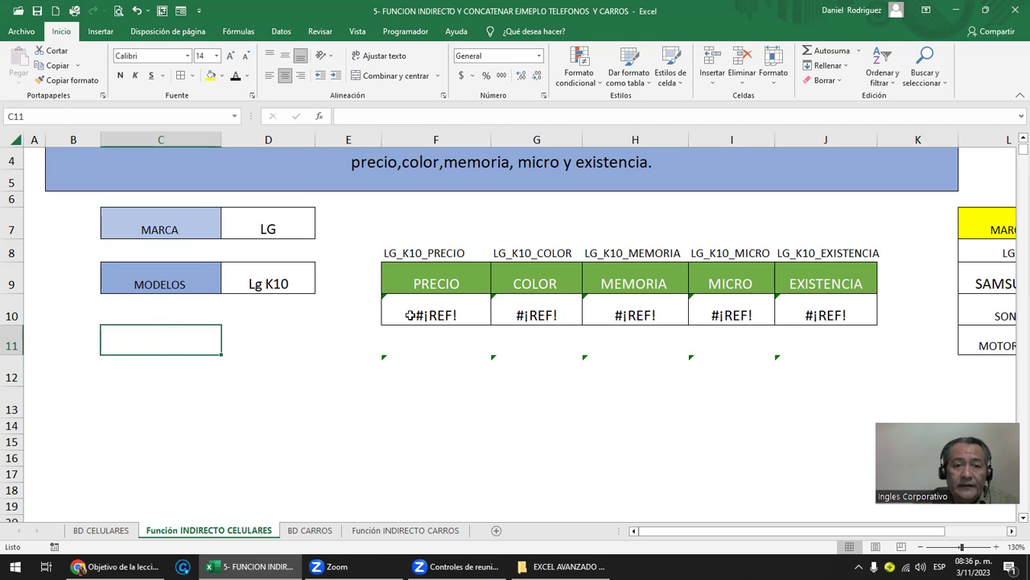
double_click(410, 314)
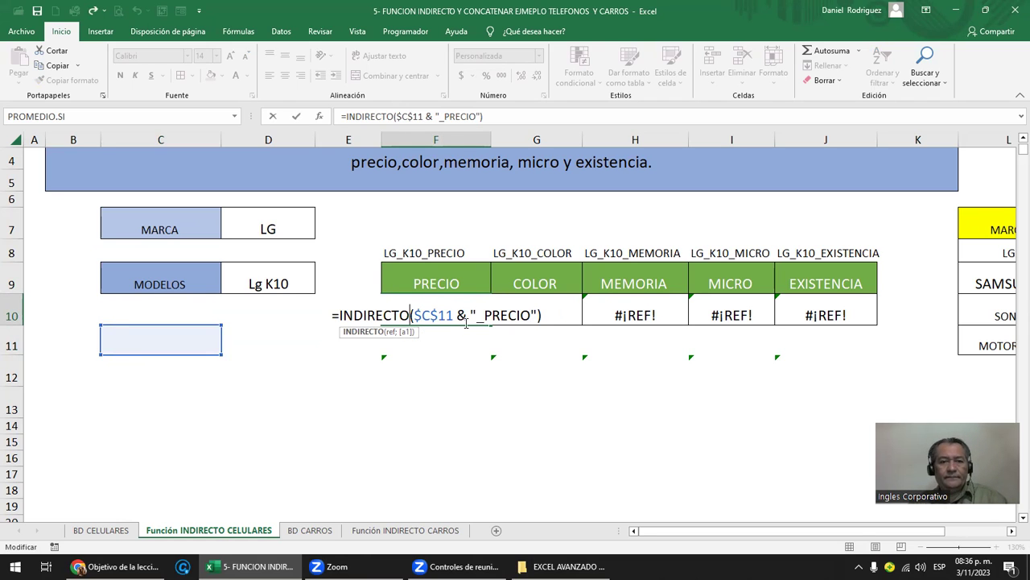
key("Escape")
key("ctrl+z")
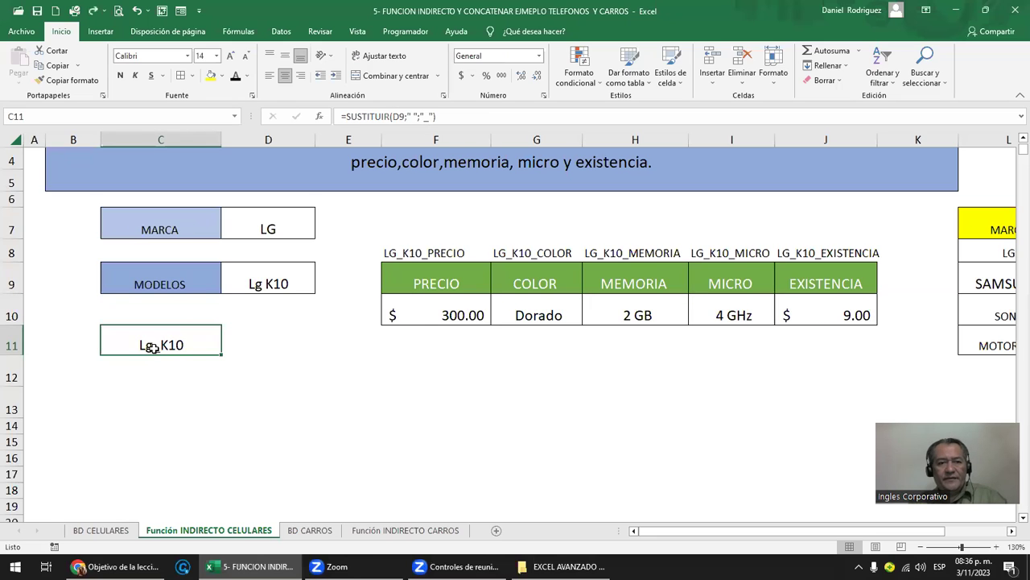
double_click(429, 310)
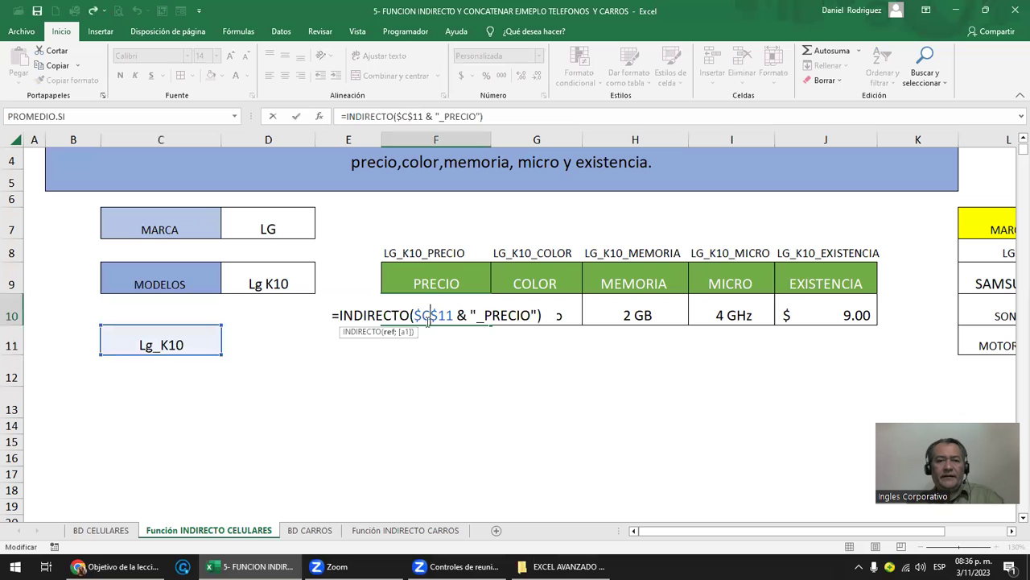
key("Escape")
double_click(419, 253)
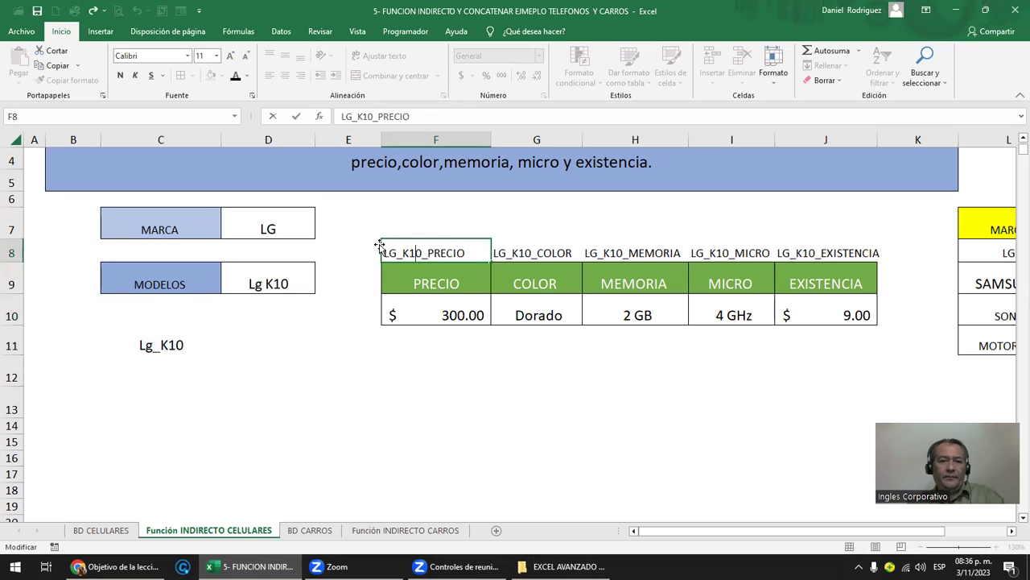
Step: Enter =INDIRECTO(F8) in F11 so the LG_K10_PRECIO label returns 300
key("Escape")
left_click(443, 351)
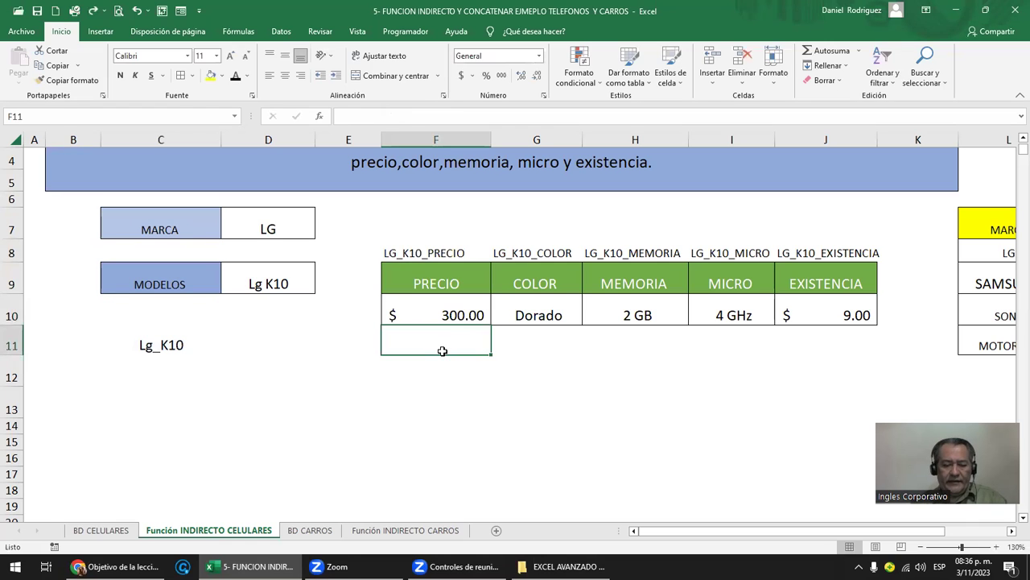
type("=INDI")
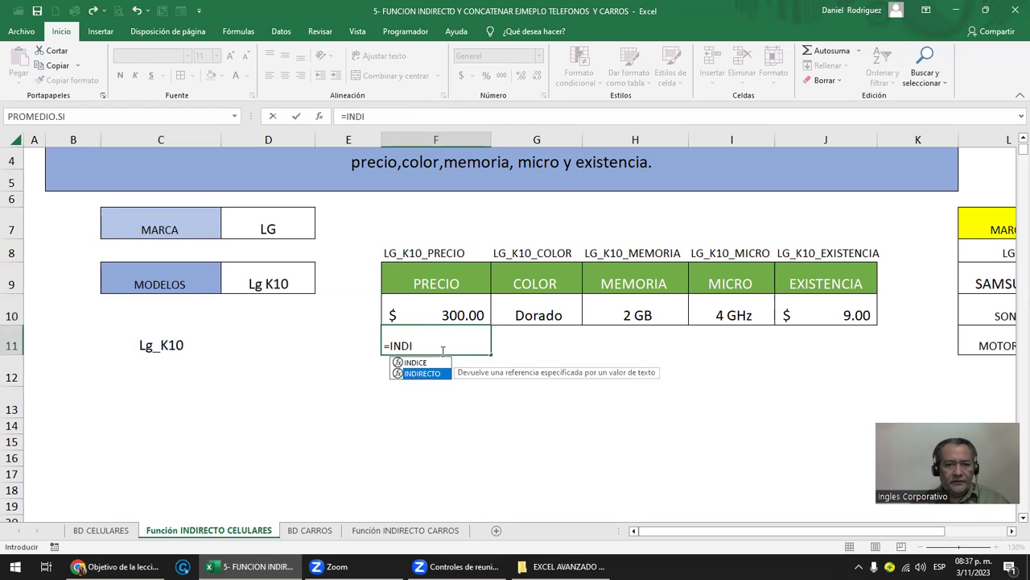
key("Tab")
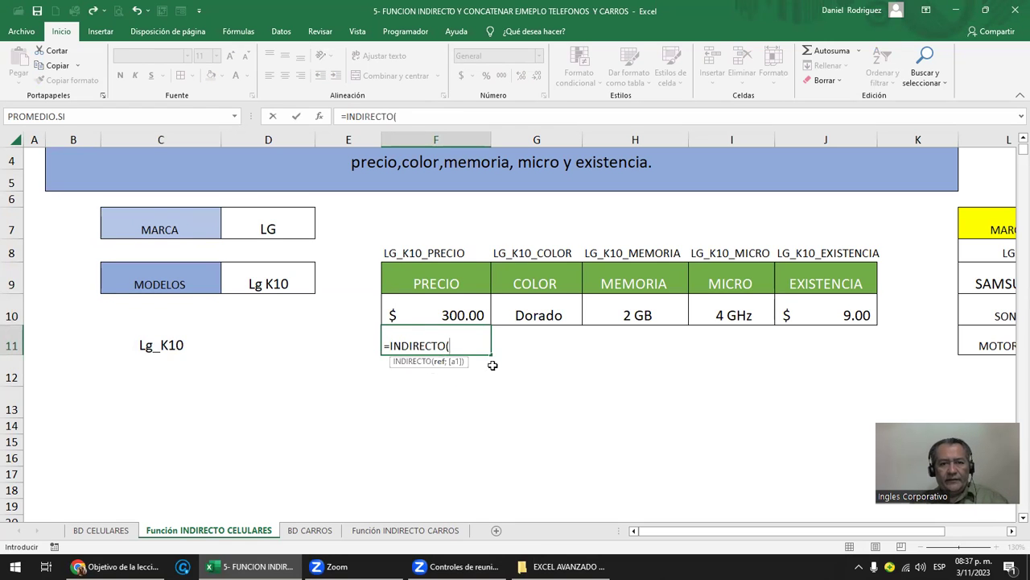
left_click(439, 247)
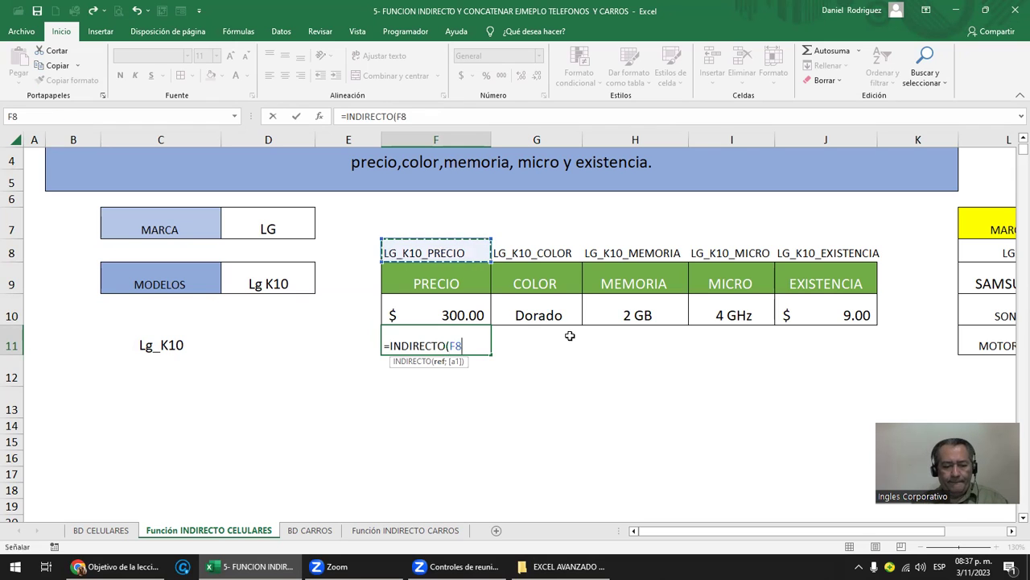
key("Return")
key("Up")
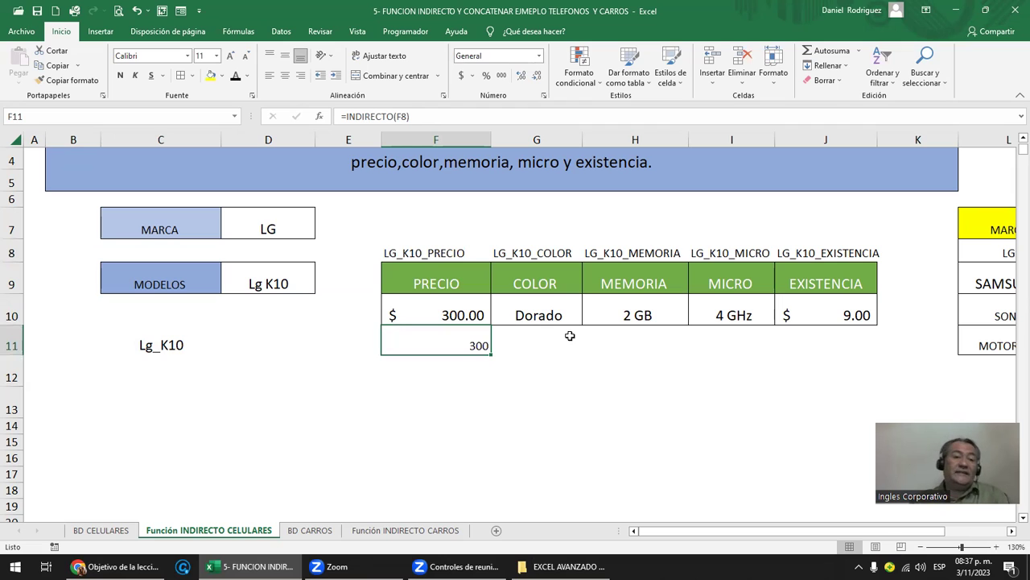
left_click(431, 251)
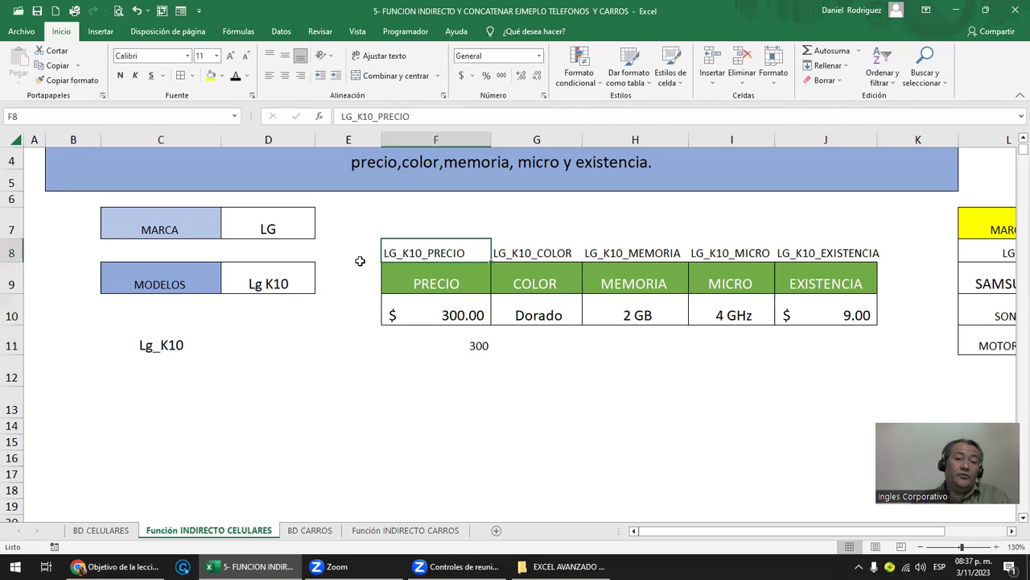
Step: Test the model dropdown with Lg K8, then switch back to Lg K10
left_click(292, 270)
left_click(320, 289)
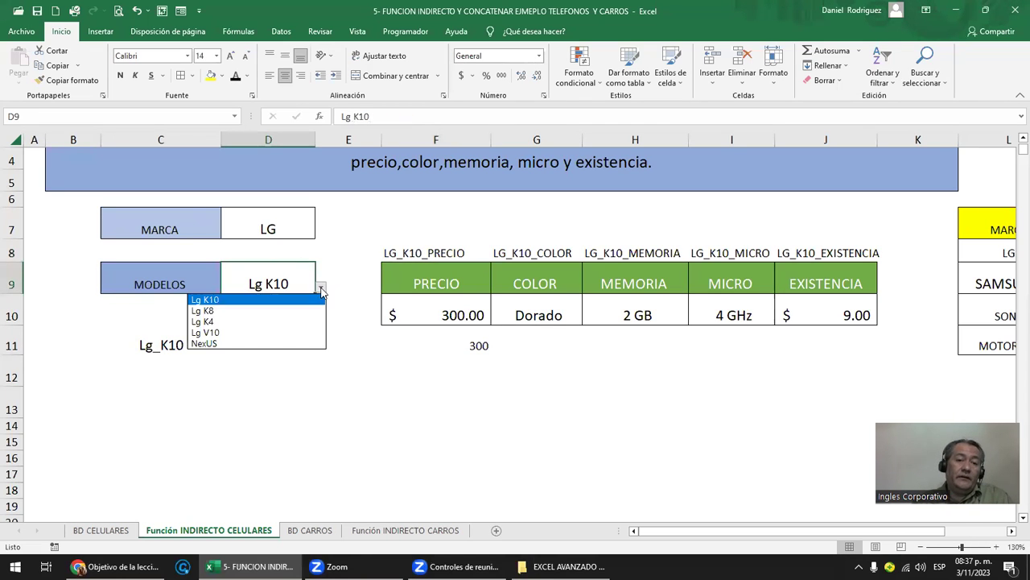
left_click(235, 310)
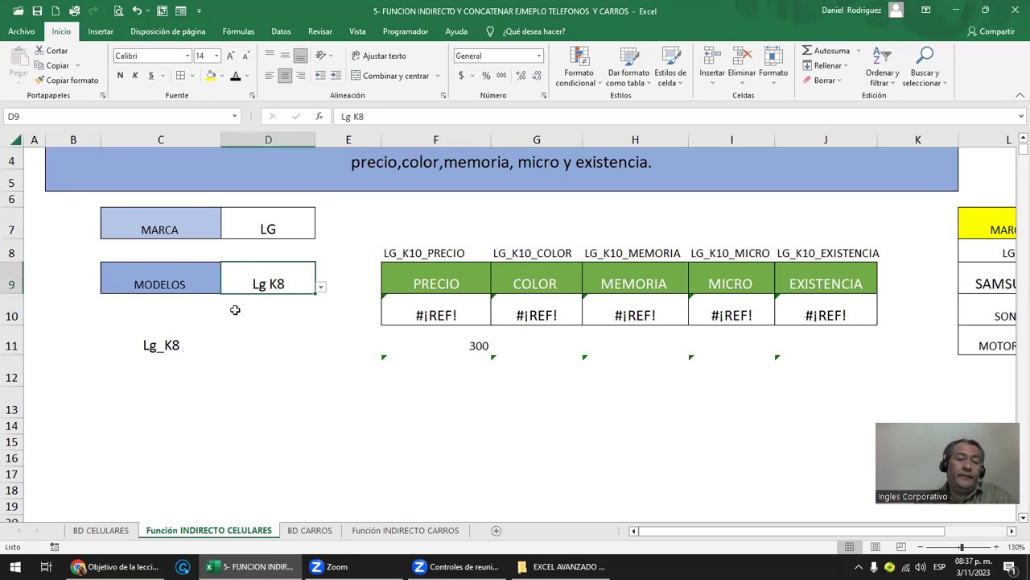
left_click(143, 345)
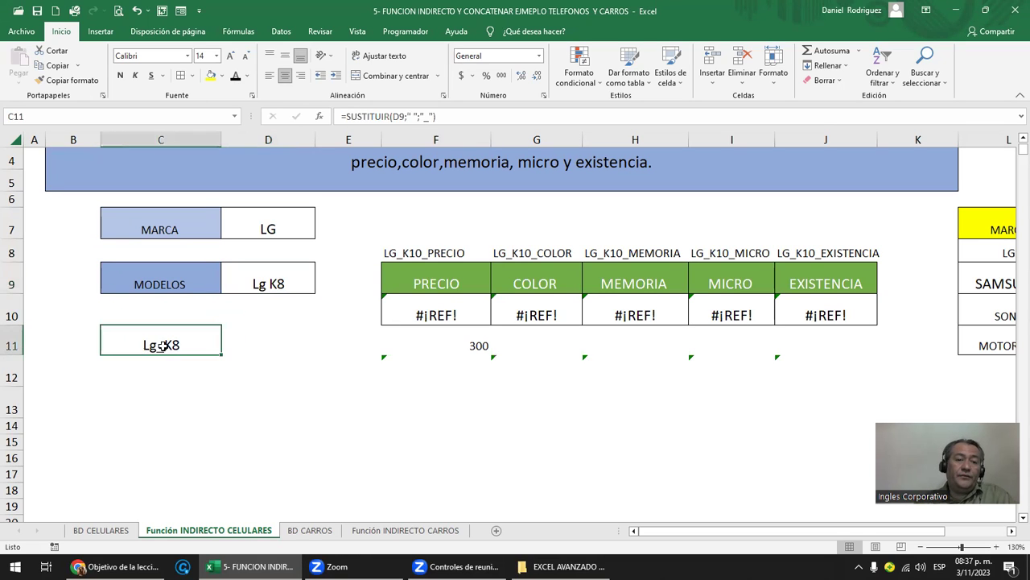
left_click(274, 284)
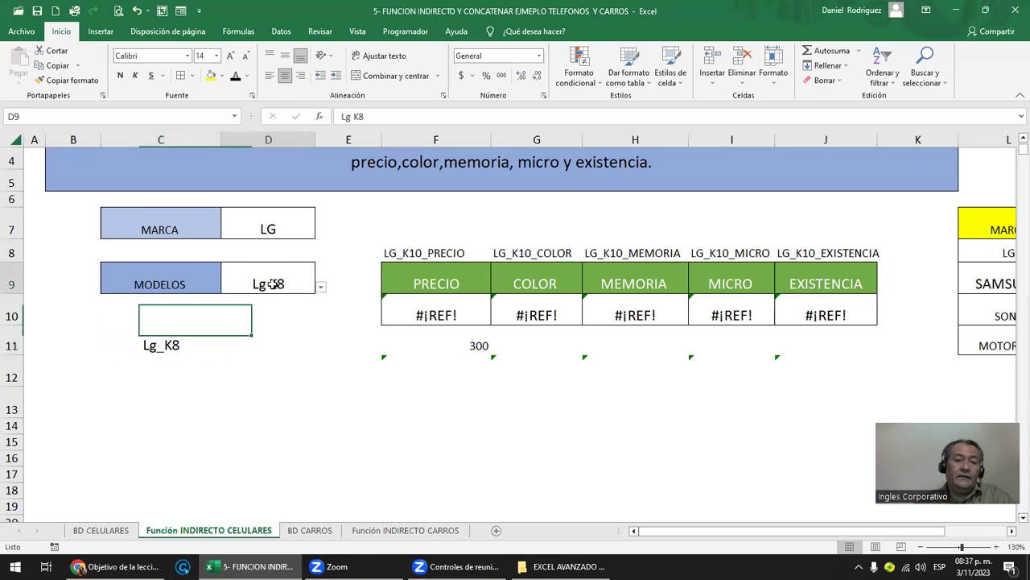
left_click(321, 286)
left_click(236, 300)
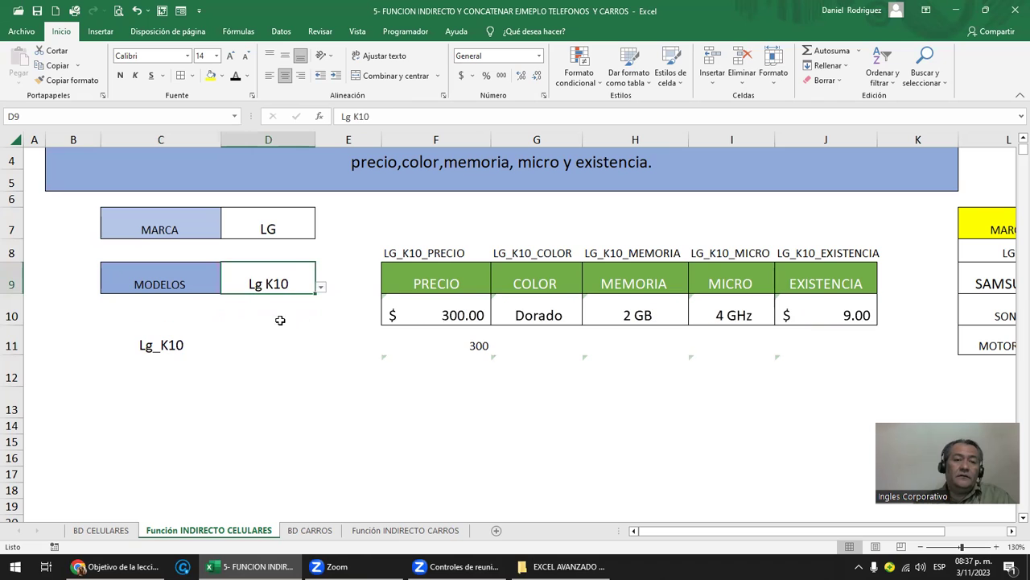
Step: Choose SAMSUNG as the brand in D7
left_click(280, 225)
left_click(321, 232)
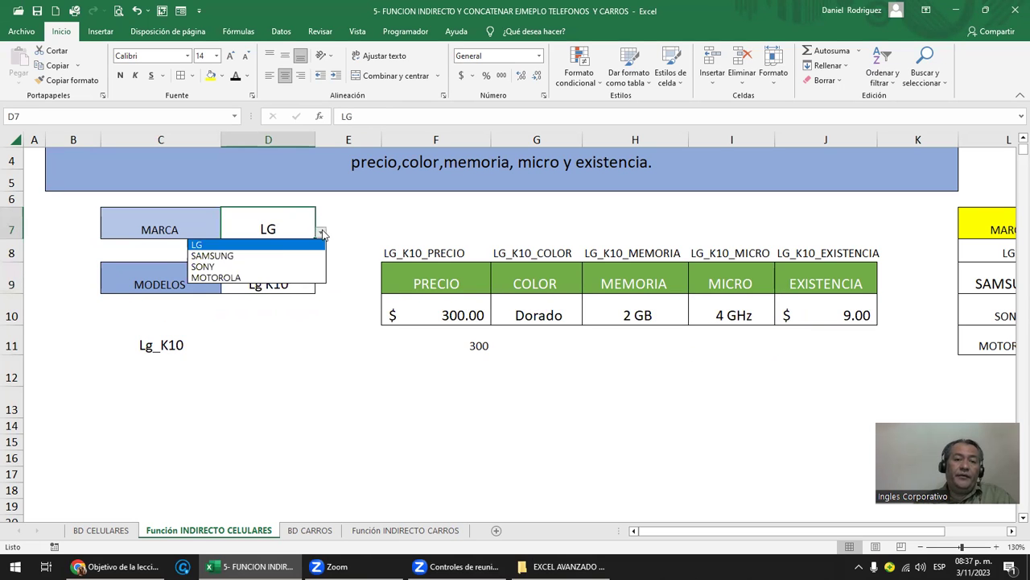
left_click(242, 251)
left_click(278, 279)
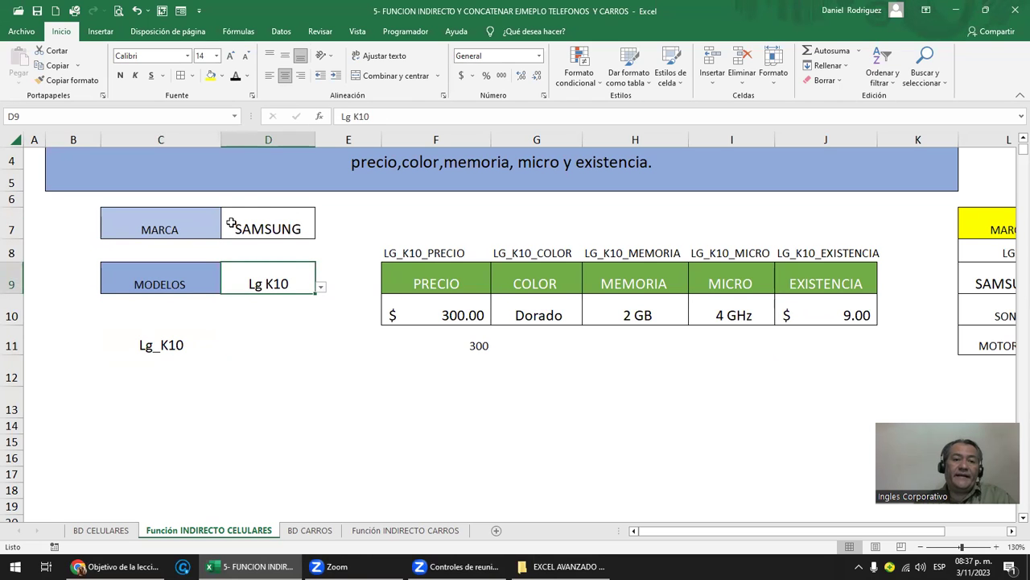
left_click_drag(423, 272, 770, 314)
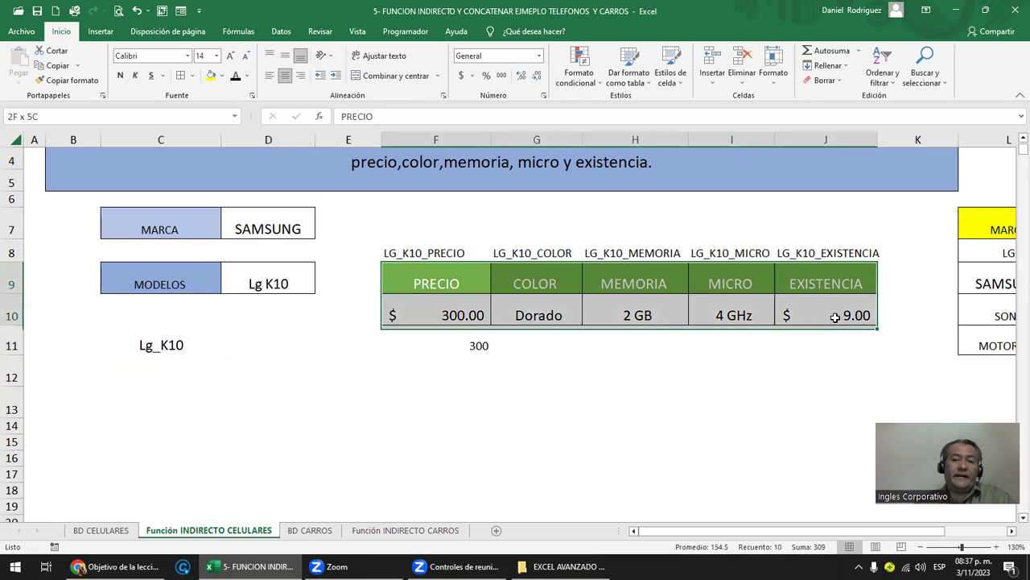
Step: Choose GALAXY ICE 1 as the model, so C11 reads GALAXY_ICE_1
left_click(291, 275)
left_click(320, 288)
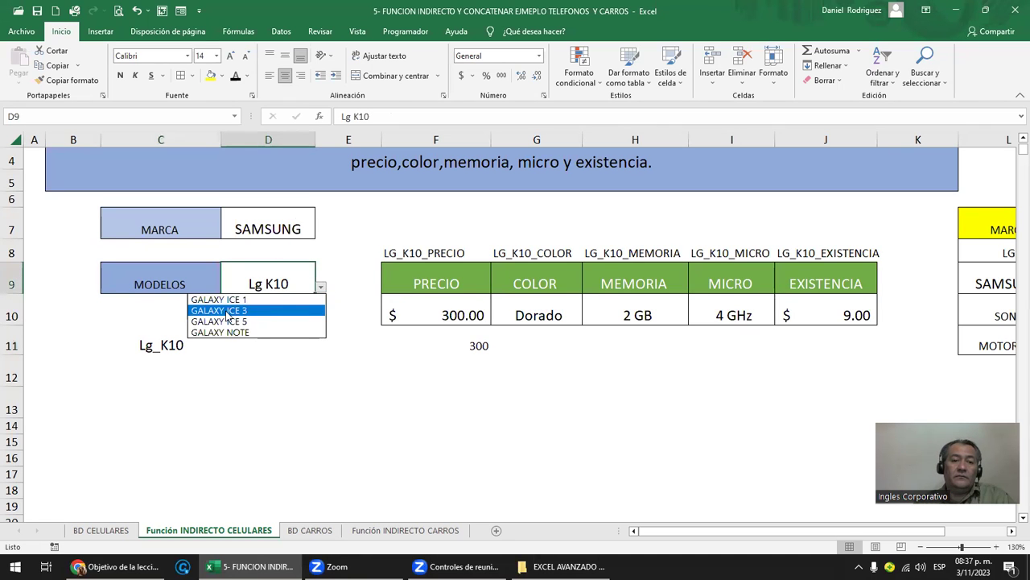
left_click(264, 278)
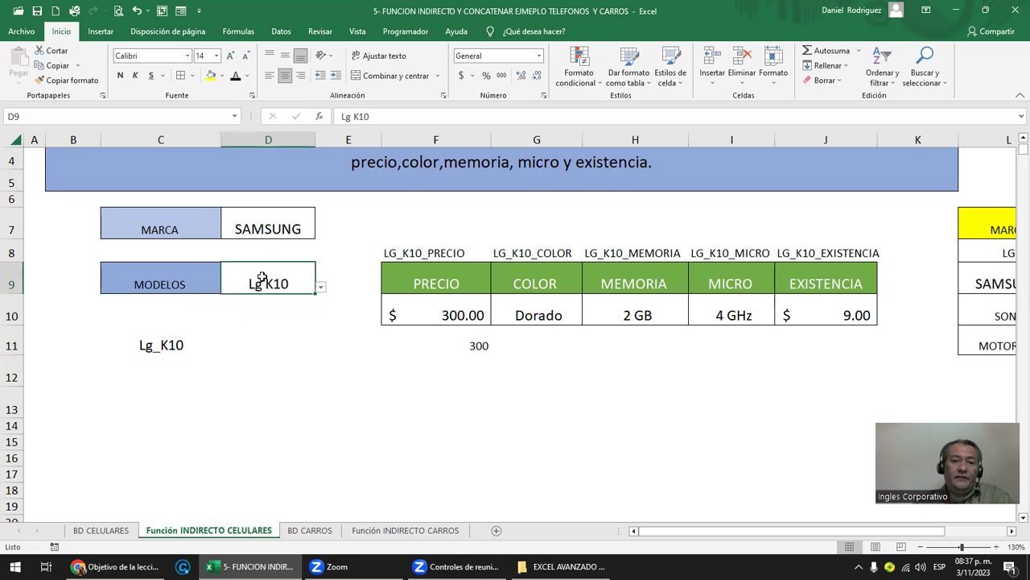
left_click(272, 232)
left_click(278, 282)
left_click(321, 288)
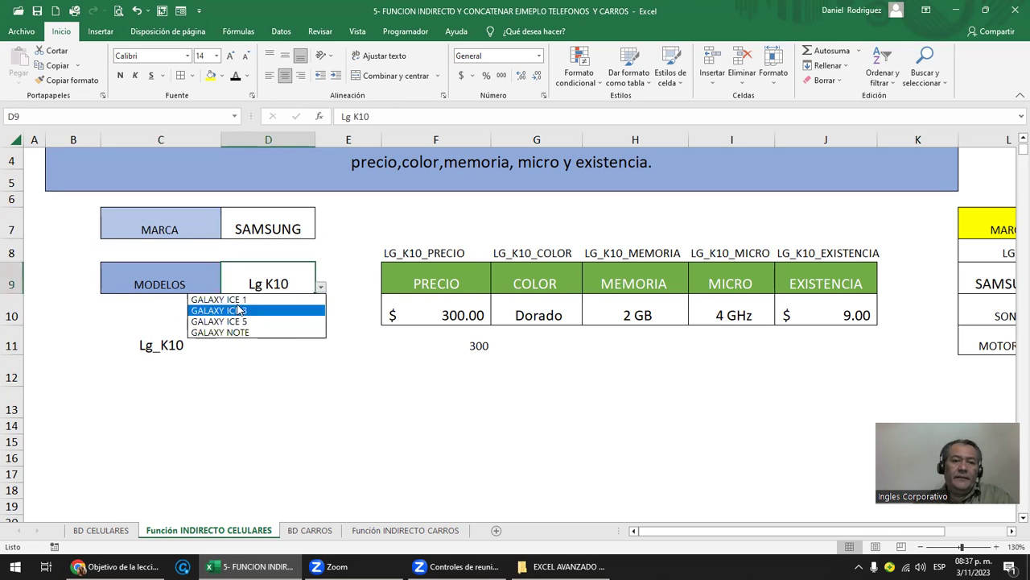
left_click(239, 301)
left_click(191, 346)
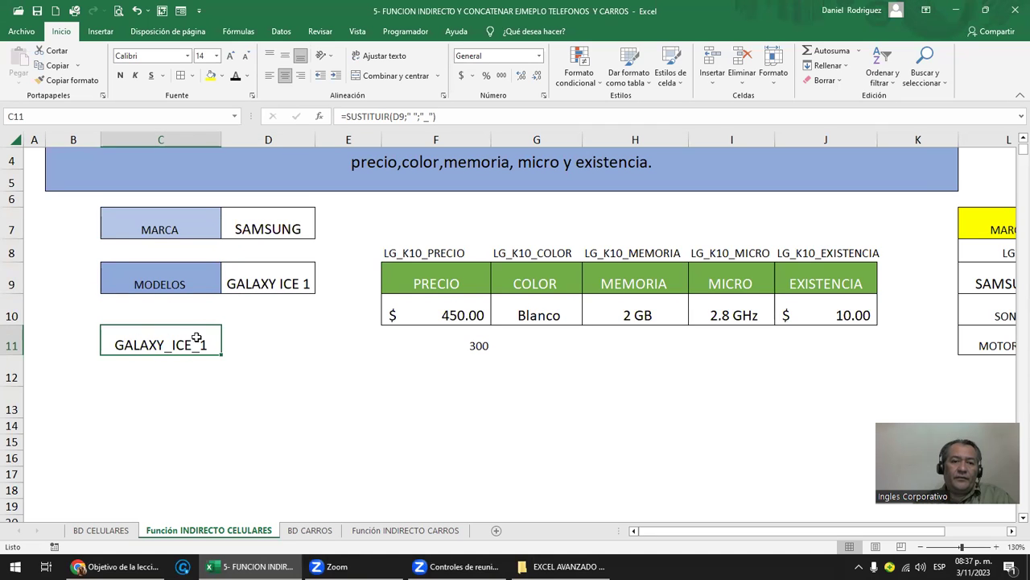
left_click(436, 313)
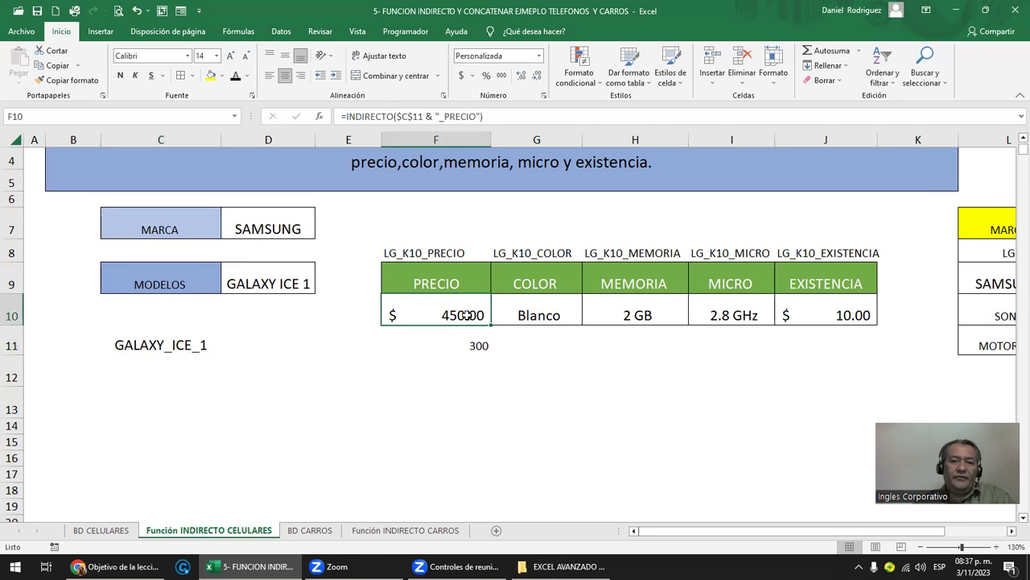
double_click(456, 307)
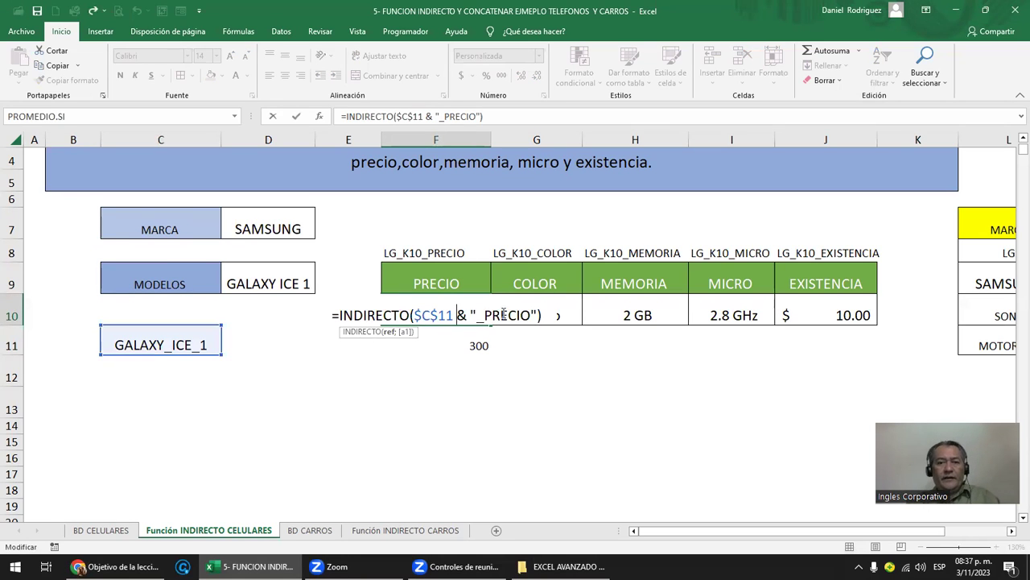
left_click(538, 316)
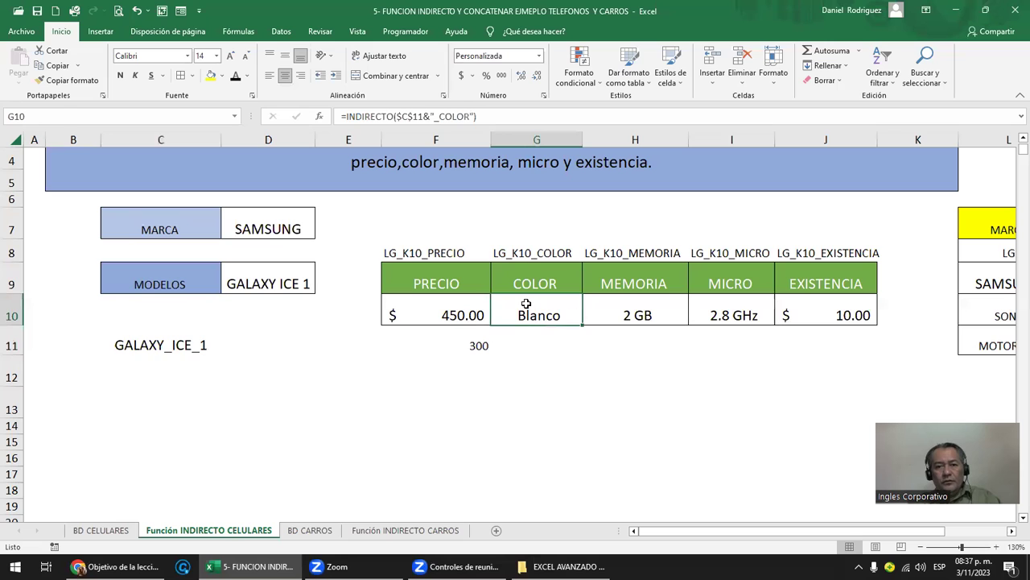
double_click(527, 305)
key("Escape")
left_click(622, 315)
double_click(626, 314)
key("Escape")
left_click(742, 302)
double_click(742, 305)
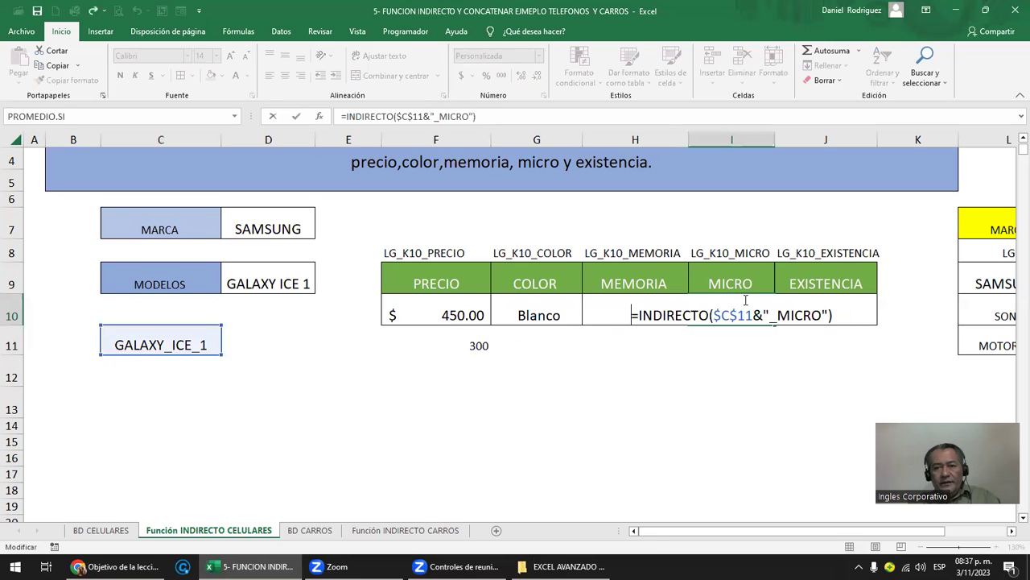
key("Escape")
double_click(831, 312)
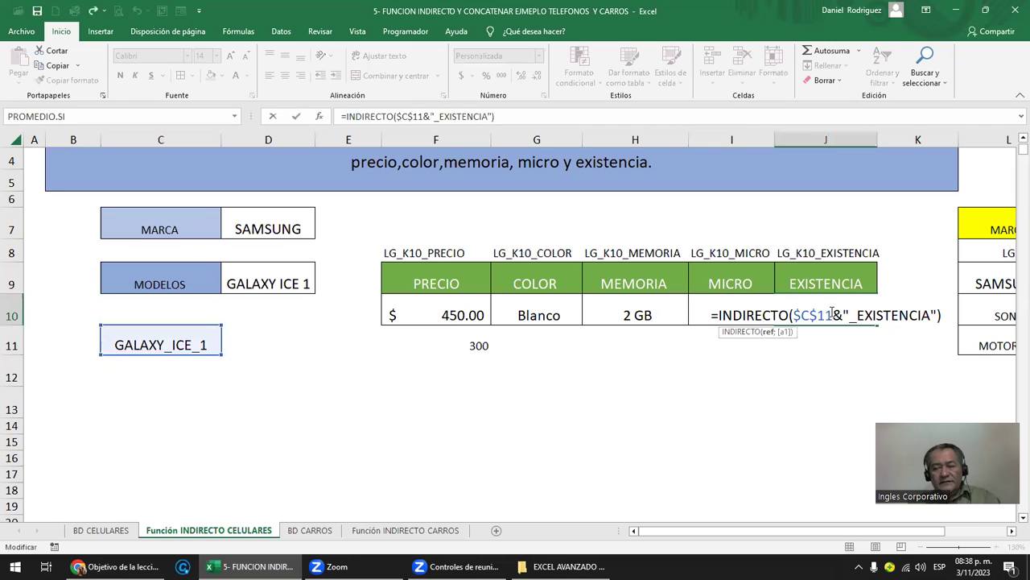
key("Escape")
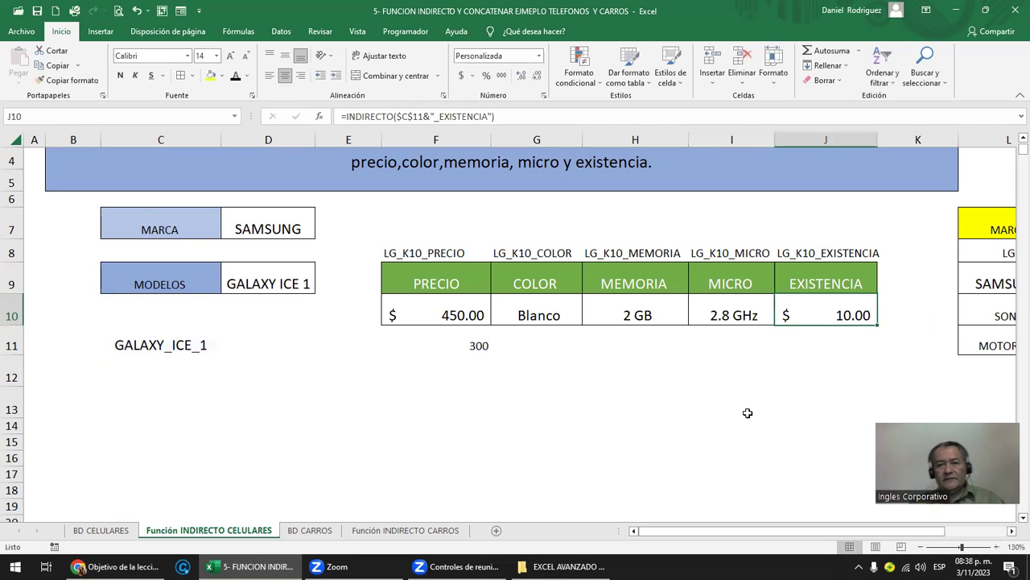
left_click(101, 530)
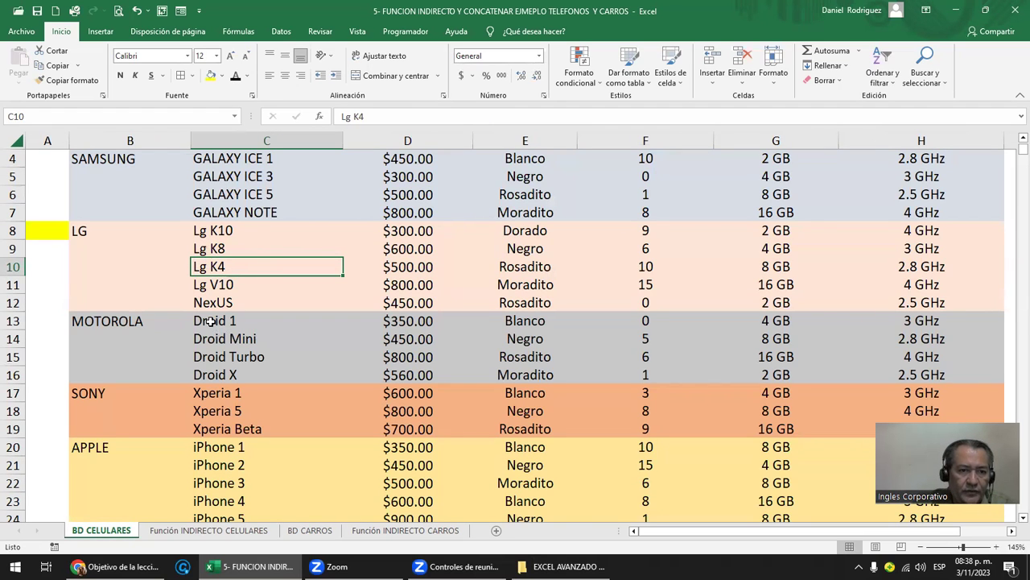
Step: Select the Sony Xperia 1 entry in the BD CELULARES phone list
left_click(233, 393)
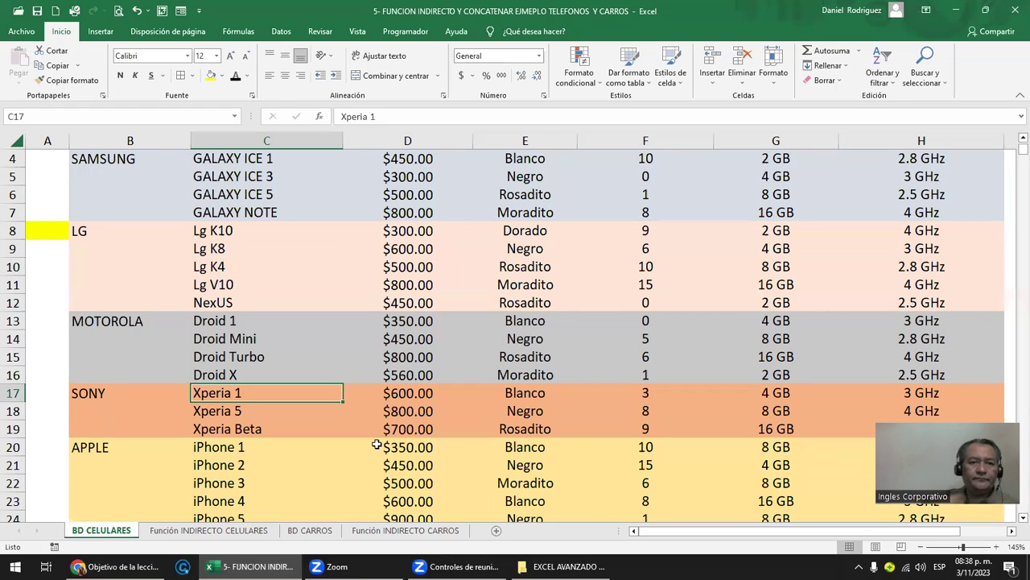
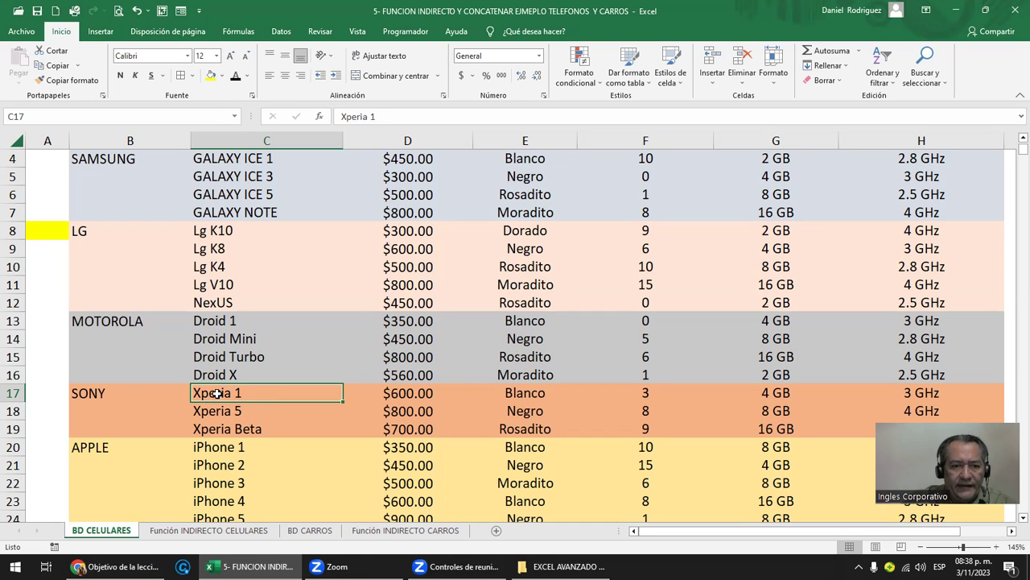
Step: Define the workbook name Xperia_1_PRECIO referring to the Xperia 1 price cell D17
right_click(217, 400)
left_click(299, 368)
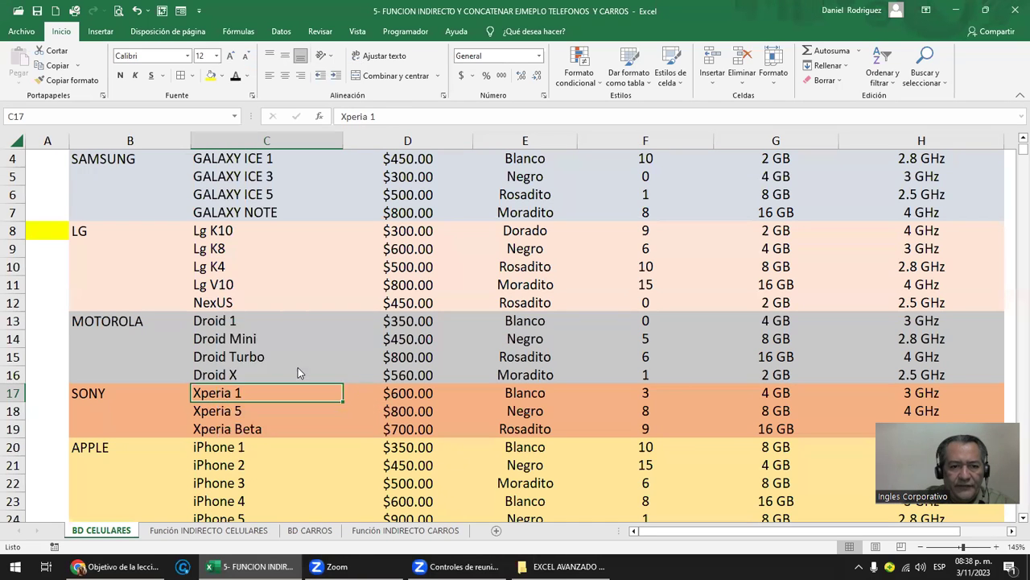
left_click_drag(271, 296, 419, 266)
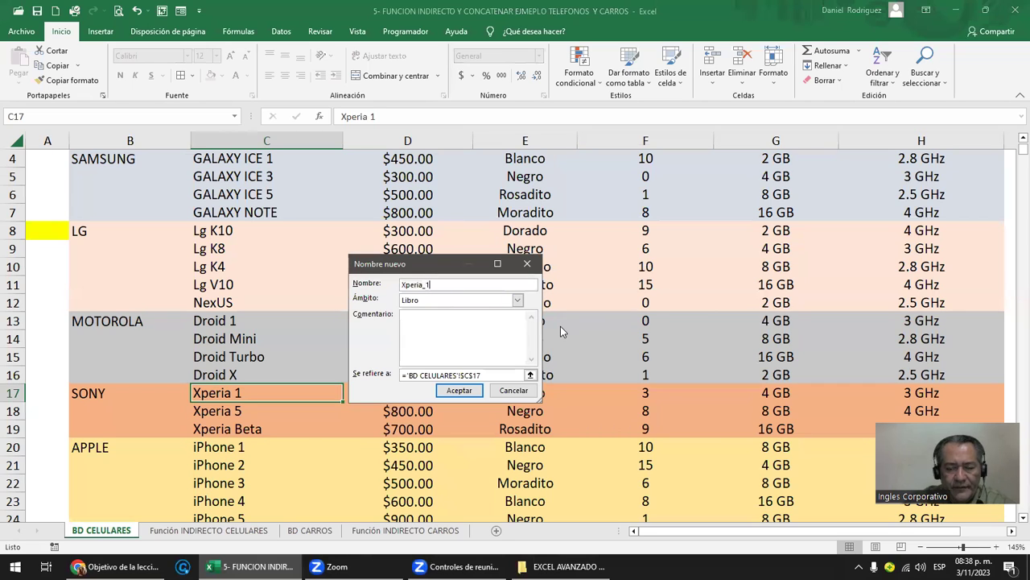
type("_")
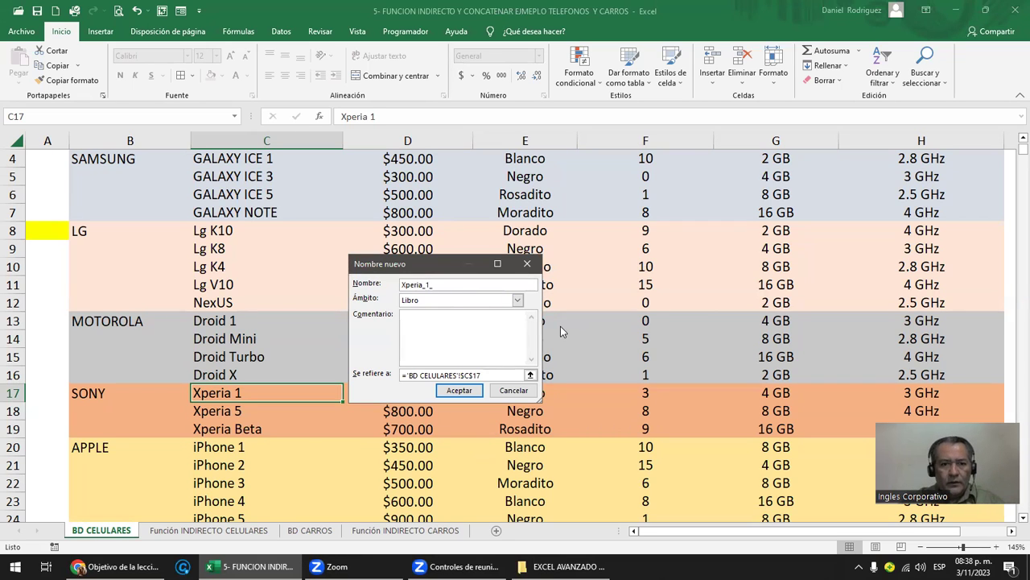
left_click_drag(452, 270, 632, 249)
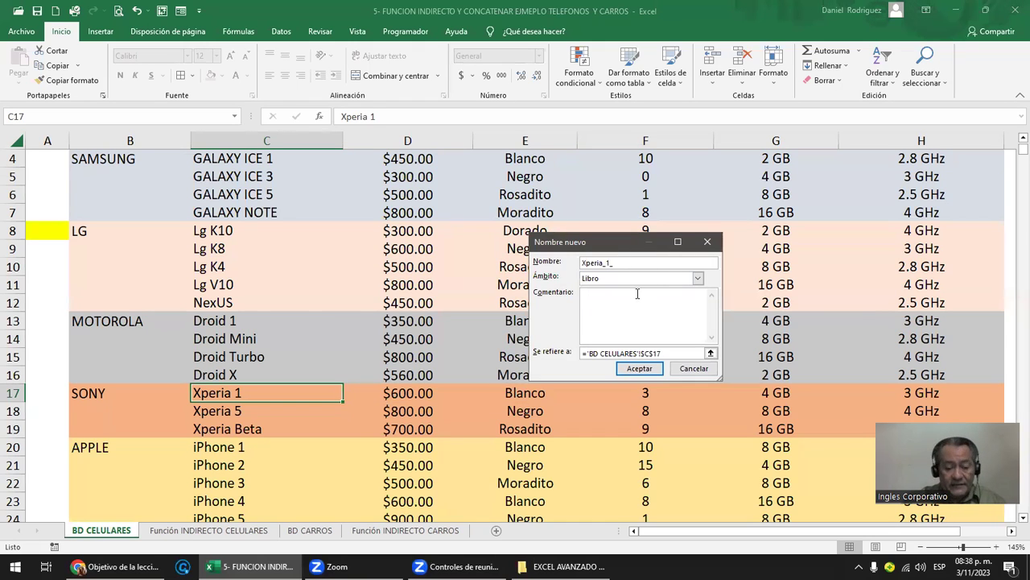
type("PRECIO")
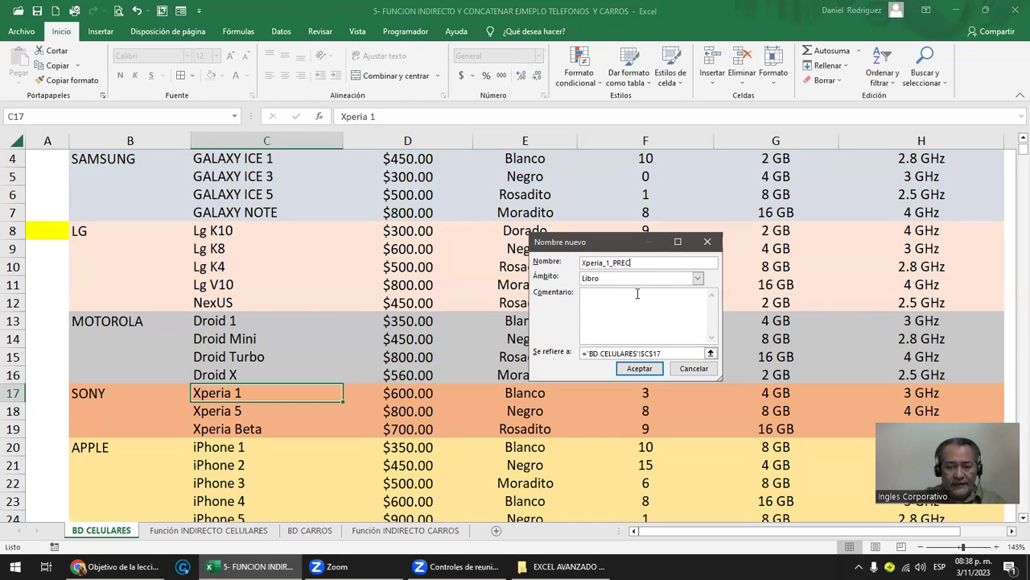
left_click(673, 353)
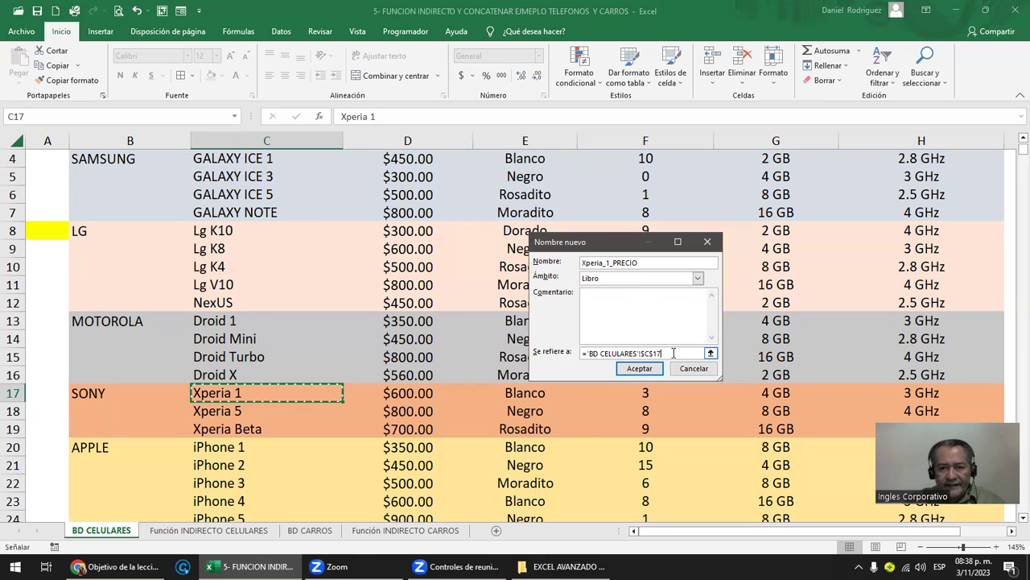
left_click(426, 392)
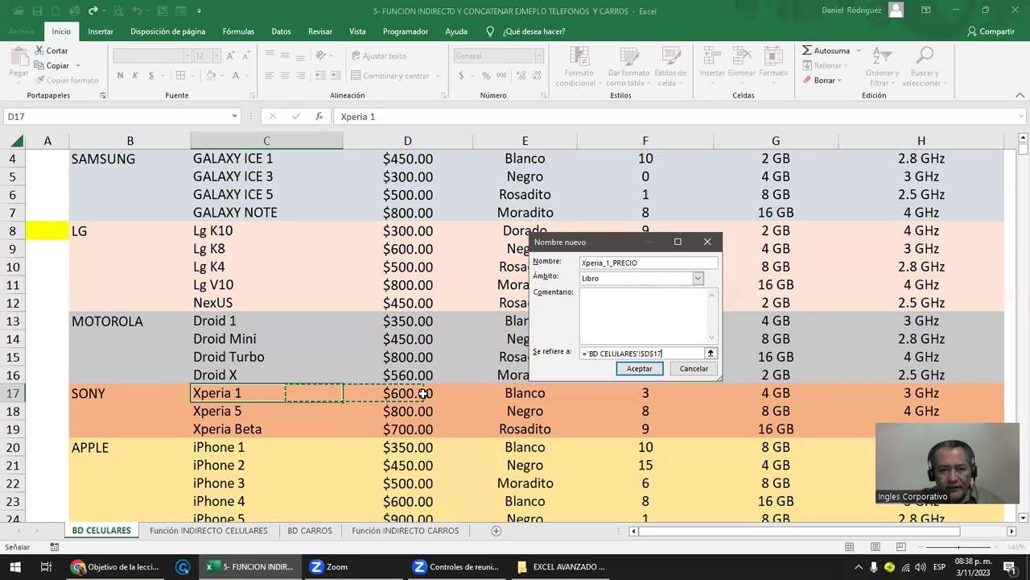
left_click_drag(658, 263, 574, 268)
key("ctrl+c")
left_click(640, 368)
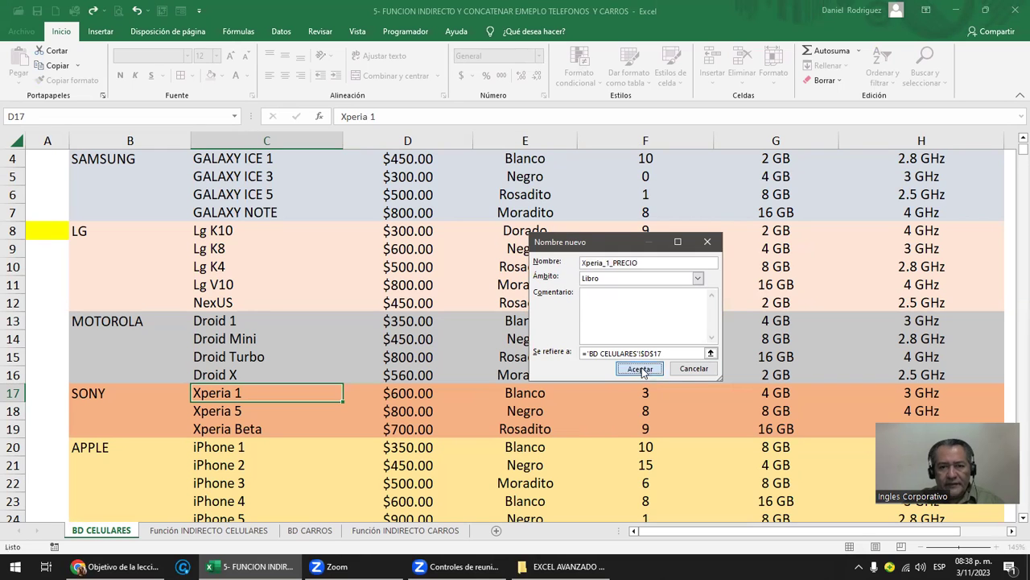
Step: Name the Xperia 1 color cell E17 and the stock cell F17 Xperia_1_EXISTENCIA
left_click(234, 120)
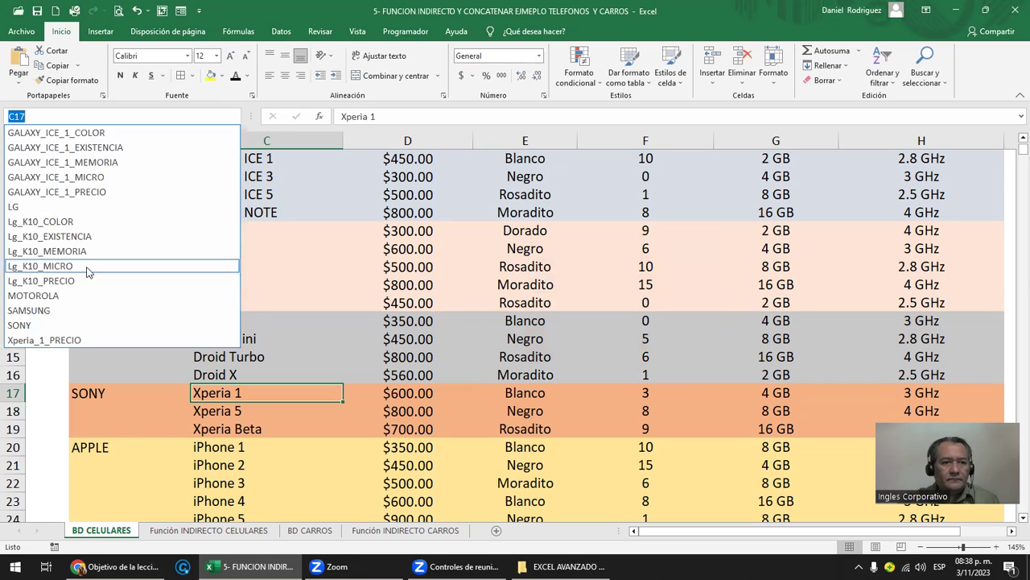
left_click(61, 342)
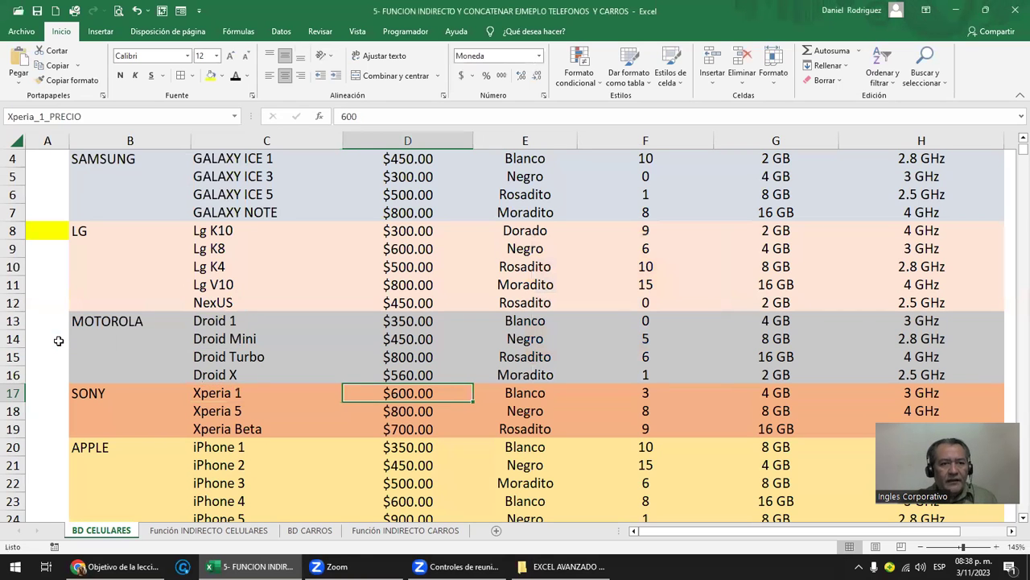
scroll(59, 340, "up", 1)
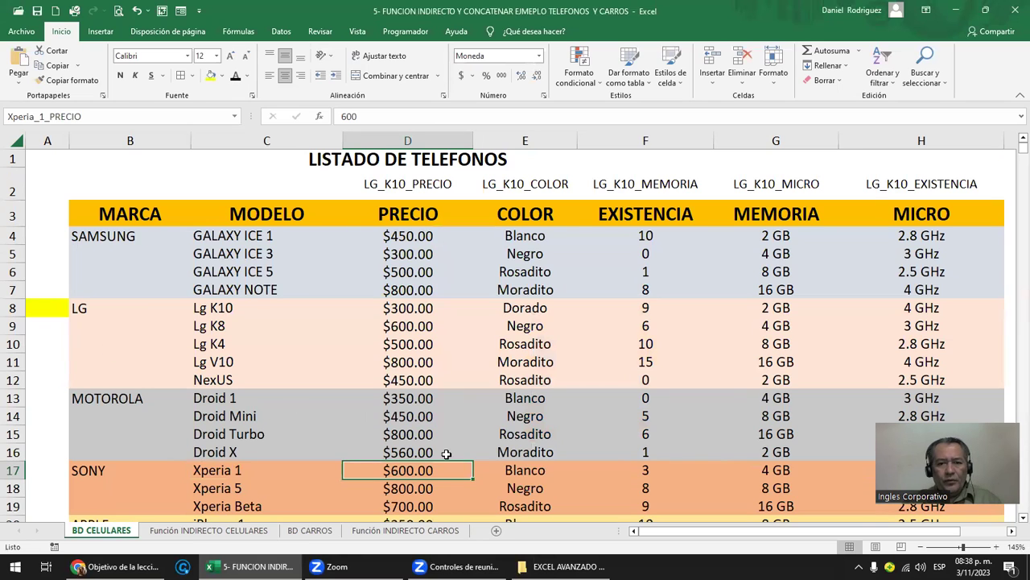
left_click(536, 471)
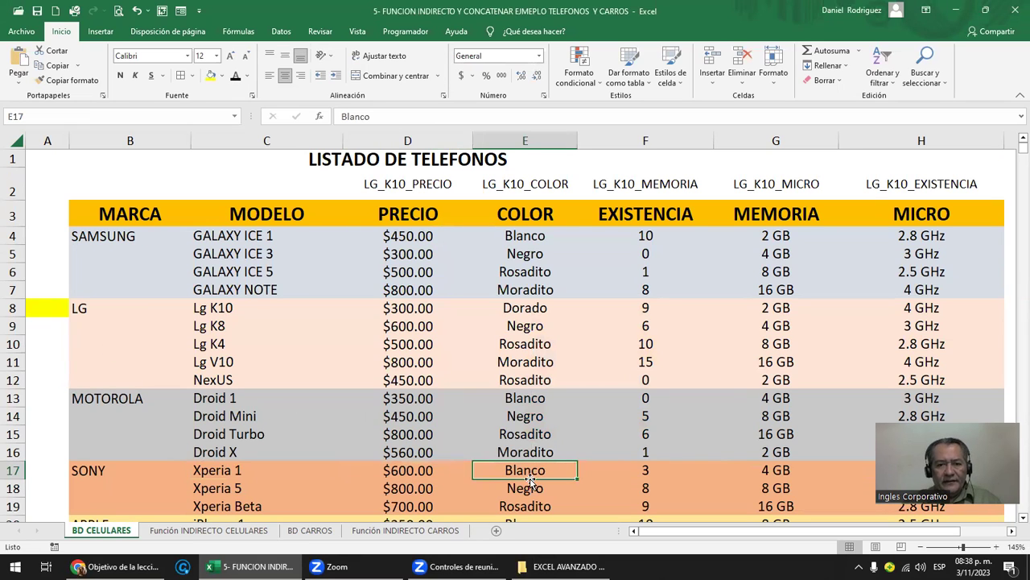
left_click(38, 117)
key("ctrl+v")
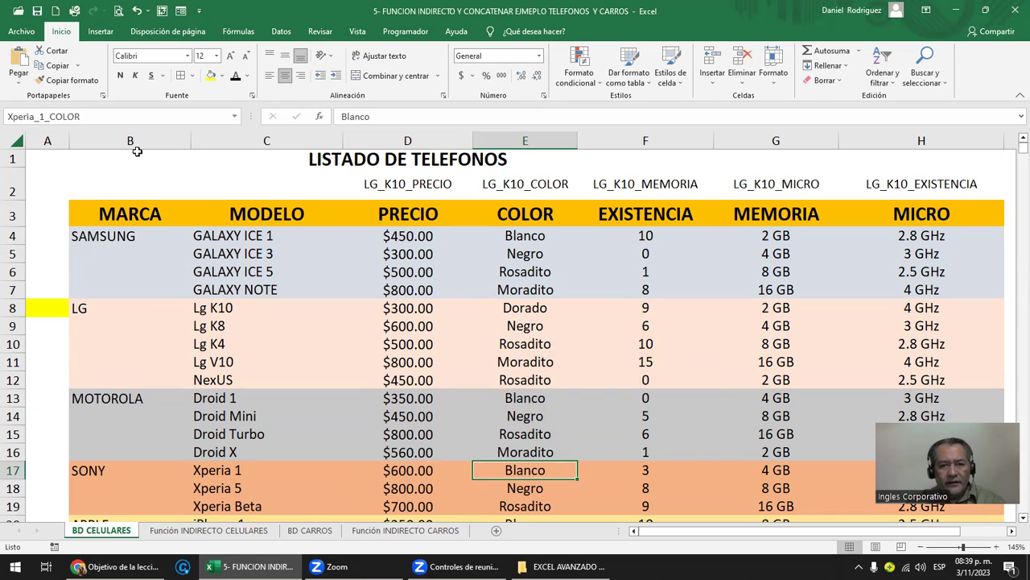
left_click(645, 470)
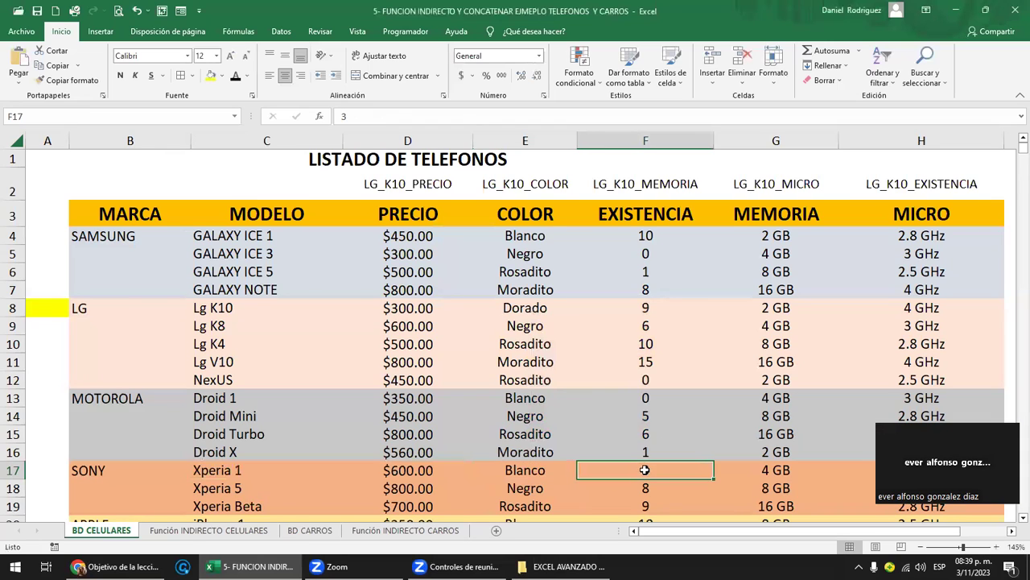
left_click(44, 114)
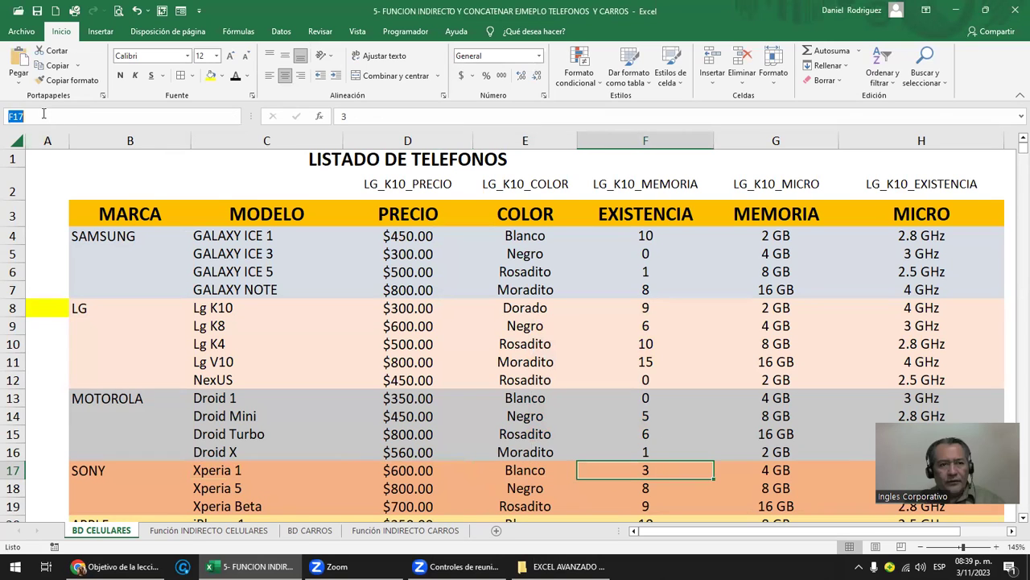
type("Xperia_1_PRECI")
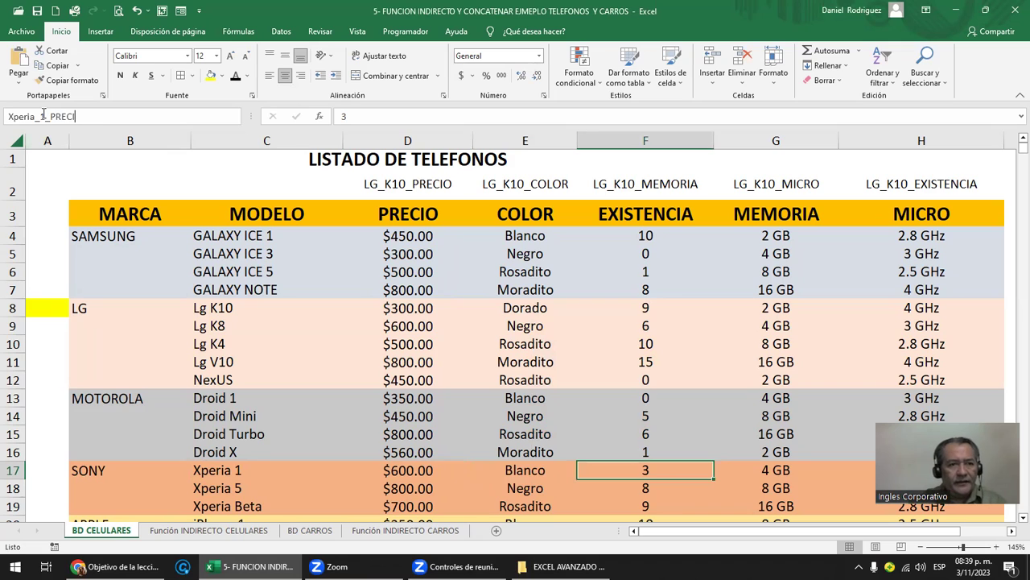
key("BackSpace")
key("BackSpace")
key("BackSpace")
key("BackSpace")
key("BackSpace")
type("EXISTENCIA")
key("Return")
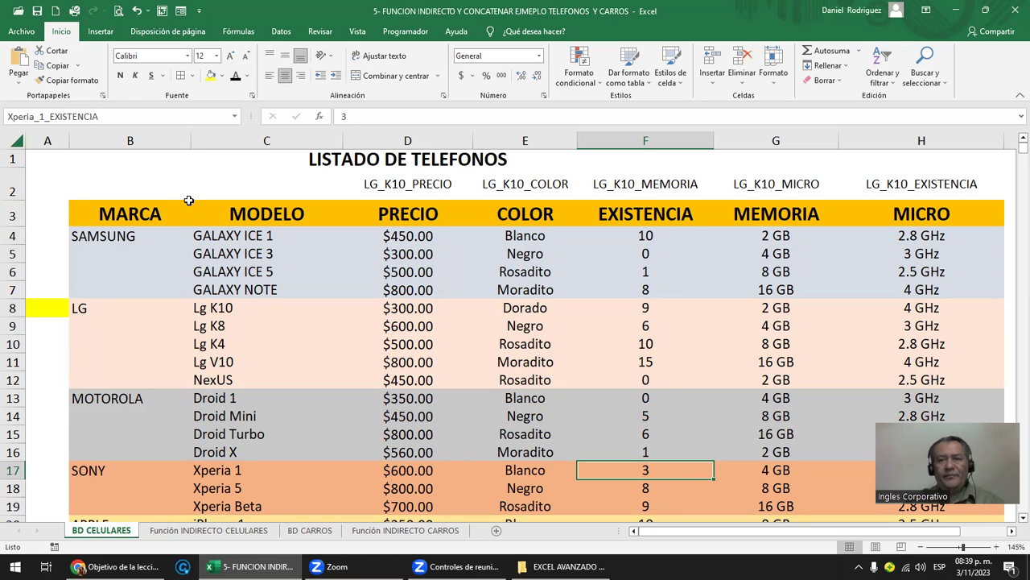
Step: Name memory cell G17 Xperia_1_MEMORIA and processor cell H17 Xperia_1_MICRO
left_click(781, 474)
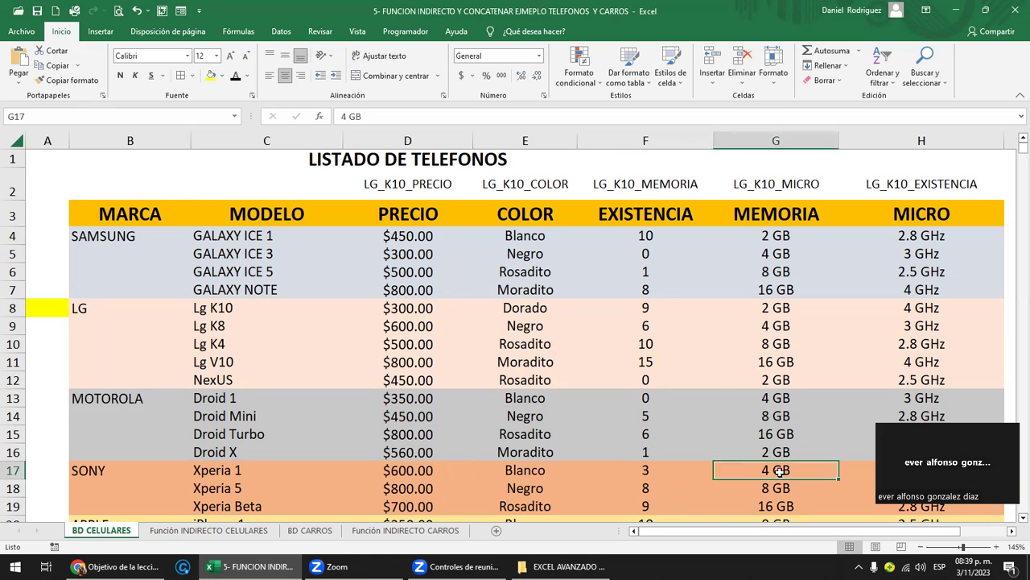
left_click(71, 118)
key("ctrl+v")
key("BackSpace")
key("BackSpace")
key("BackSpace")
key("BackSpace")
key("BackSpace")
key("BackSpace")
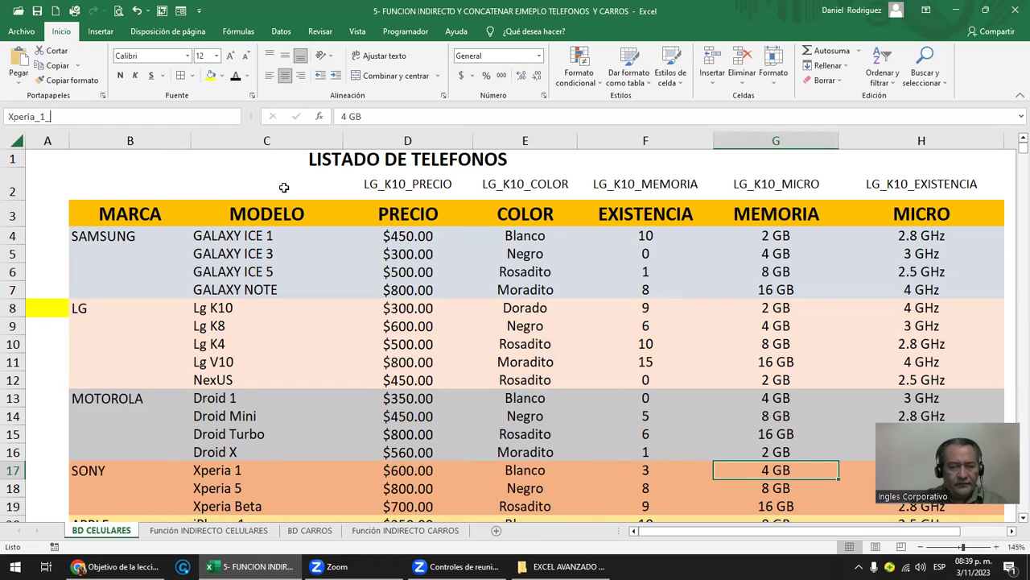
type("MEMORIA")
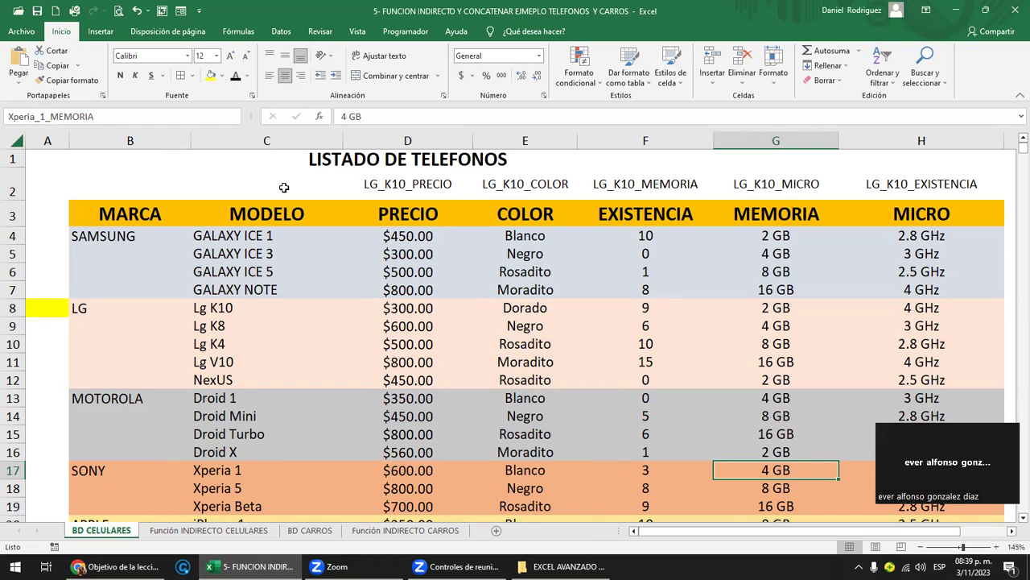
key("Return")
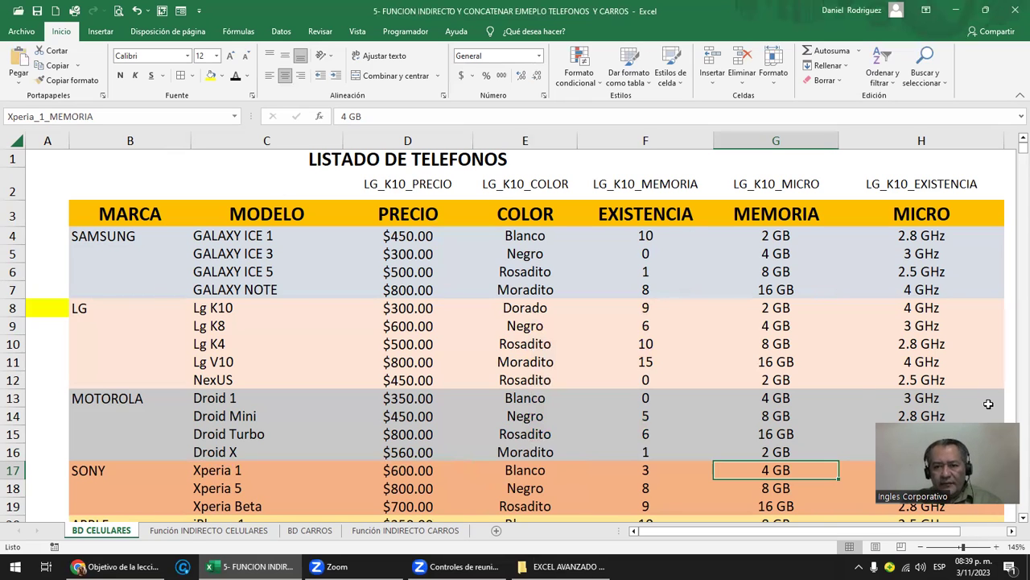
key("Right")
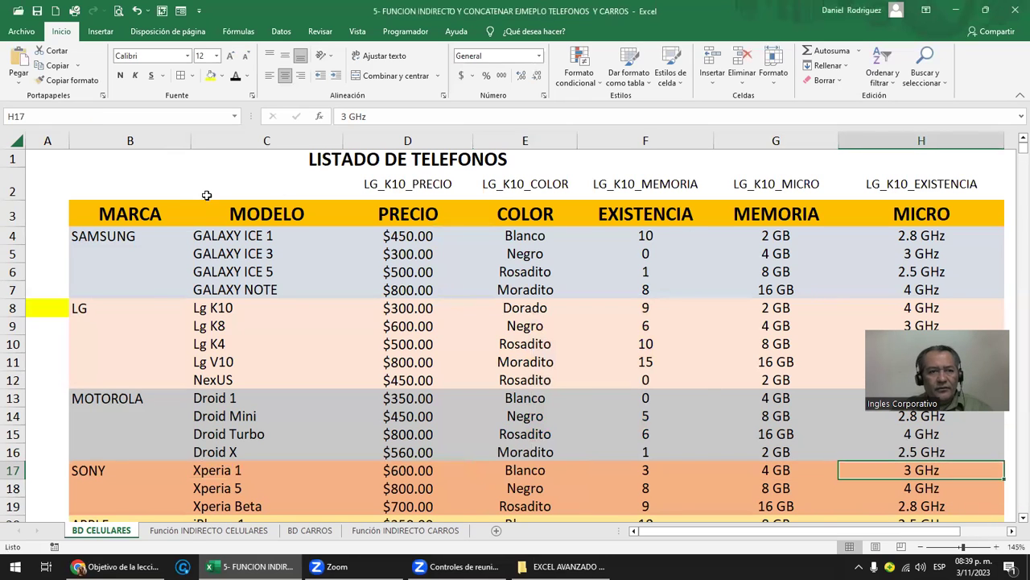
left_click(37, 116)
key("ctrl+v")
key("BackSpace")
key("BackSpace")
key("BackSpace")
key("BackSpace")
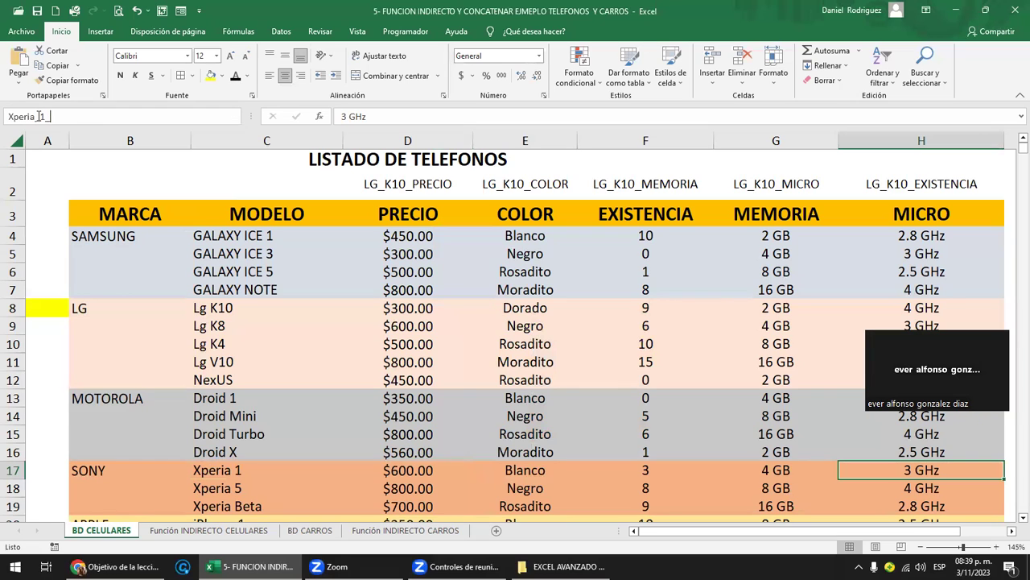
type("MICRO")
key("Return")
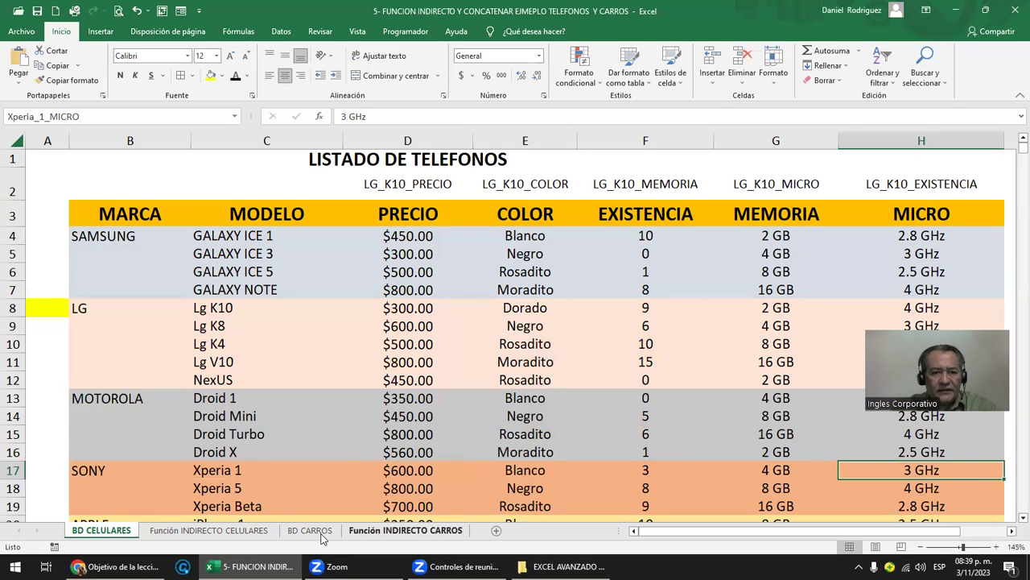
left_click(236, 535)
Step: Pick SONY in D7 and Xperia 1 in D9, returning $600.00, Blanco, 4 GB, 3 GHz, 3.00
left_click(253, 304)
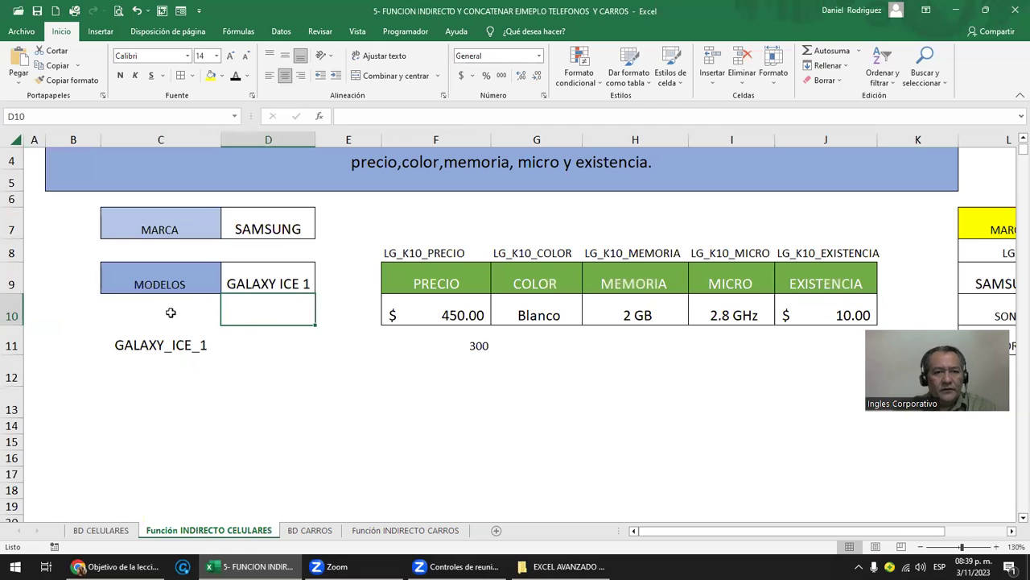
left_click(281, 229)
left_click(322, 233)
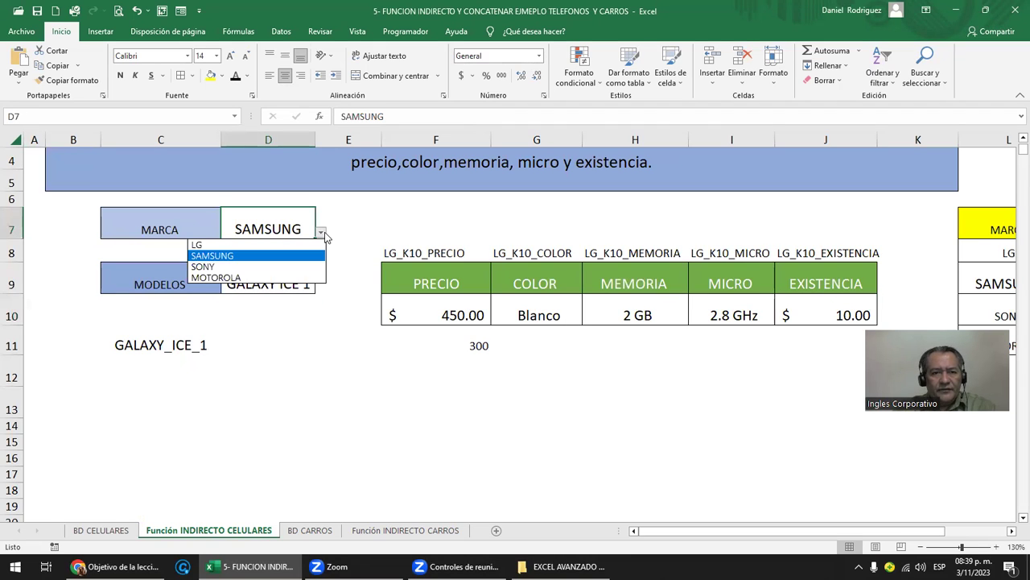
left_click(210, 268)
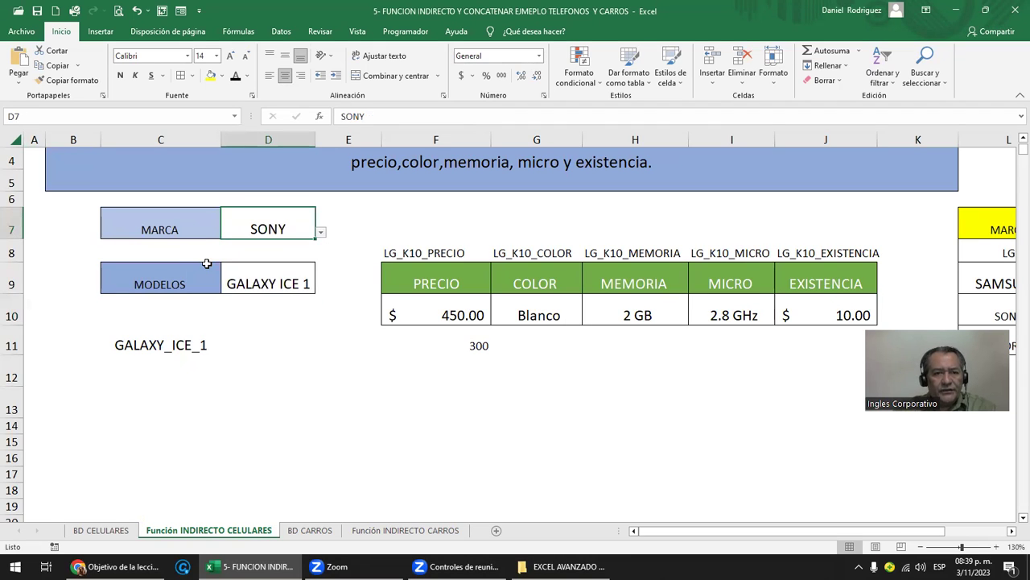
left_click(274, 285)
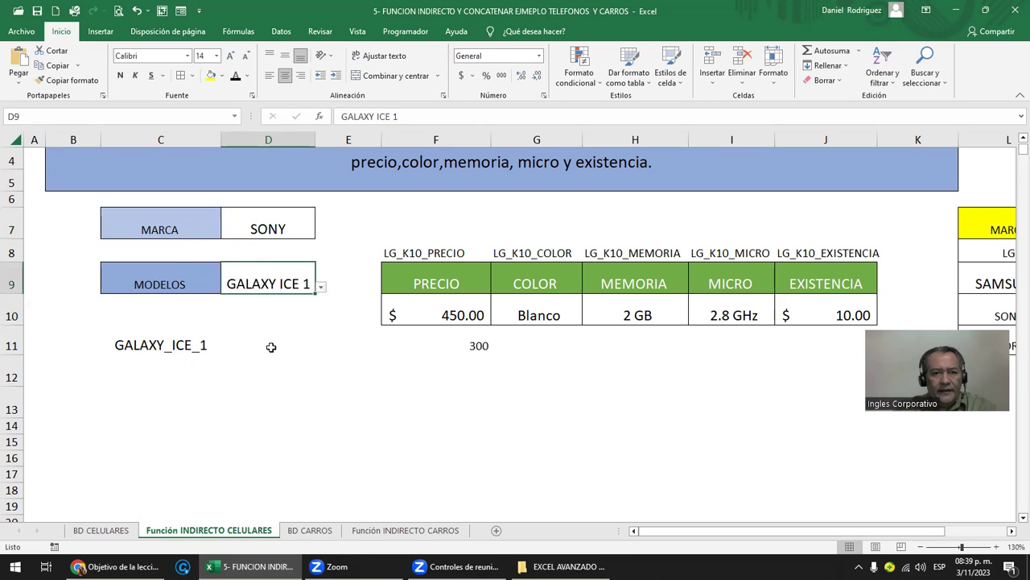
left_click(321, 288)
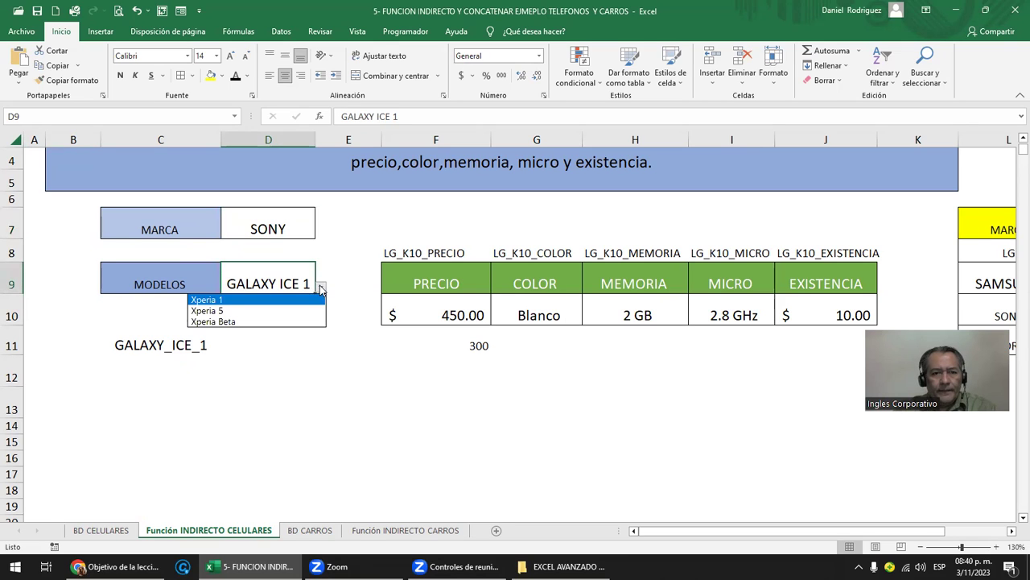
left_click(207, 299)
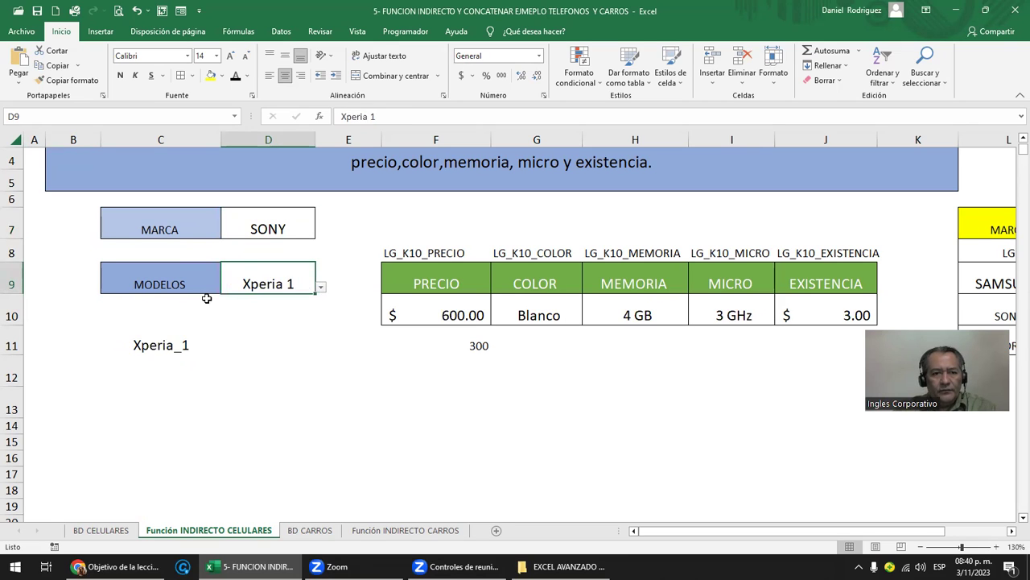
left_click(162, 348)
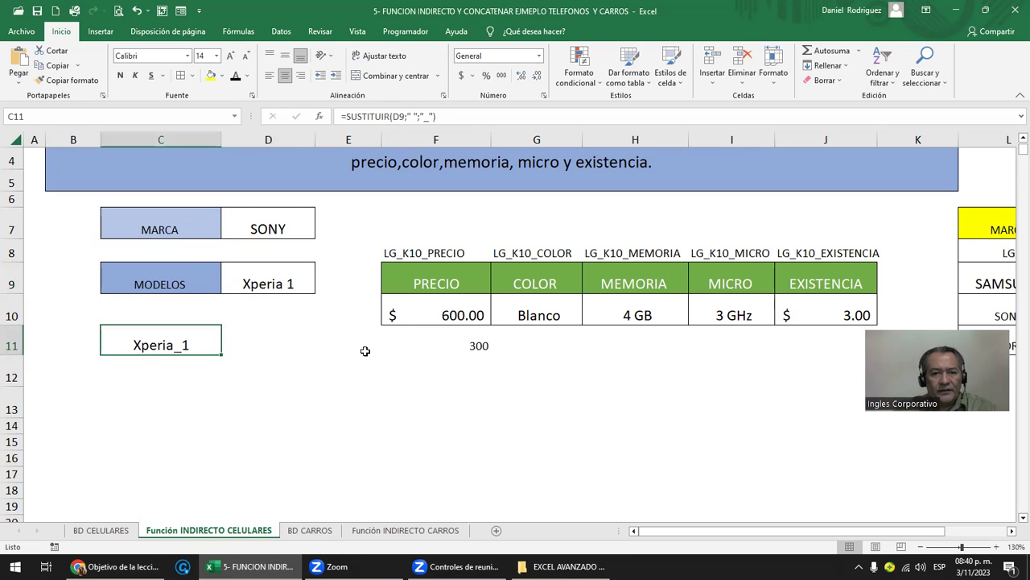
Step: Review the INDIRECTO formulas across the results row and the SUSTITUIR formula in C11
double_click(442, 318)
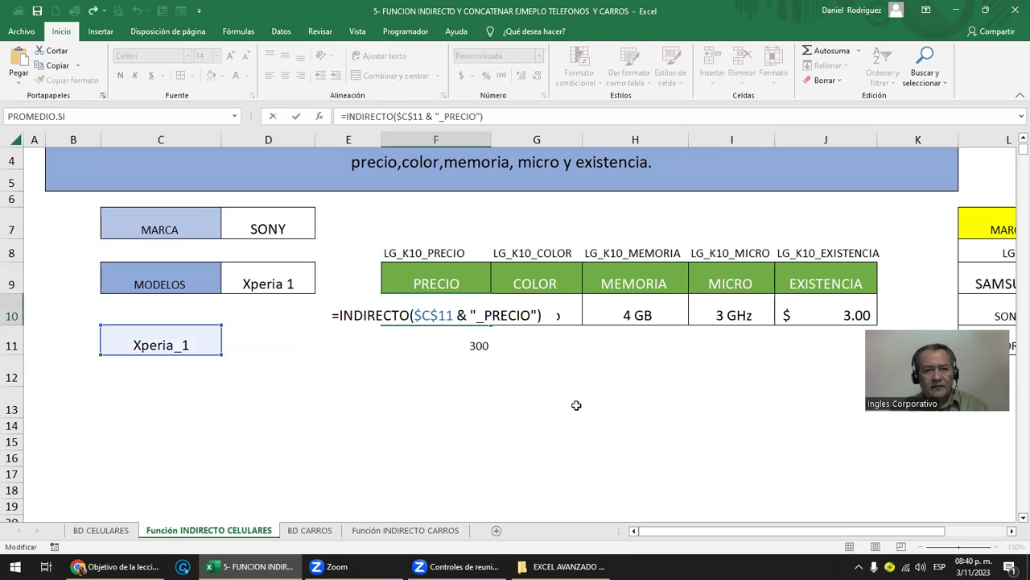
key("Tab")
key("F2")
key("Escape")
key("Tab")
key("F2")
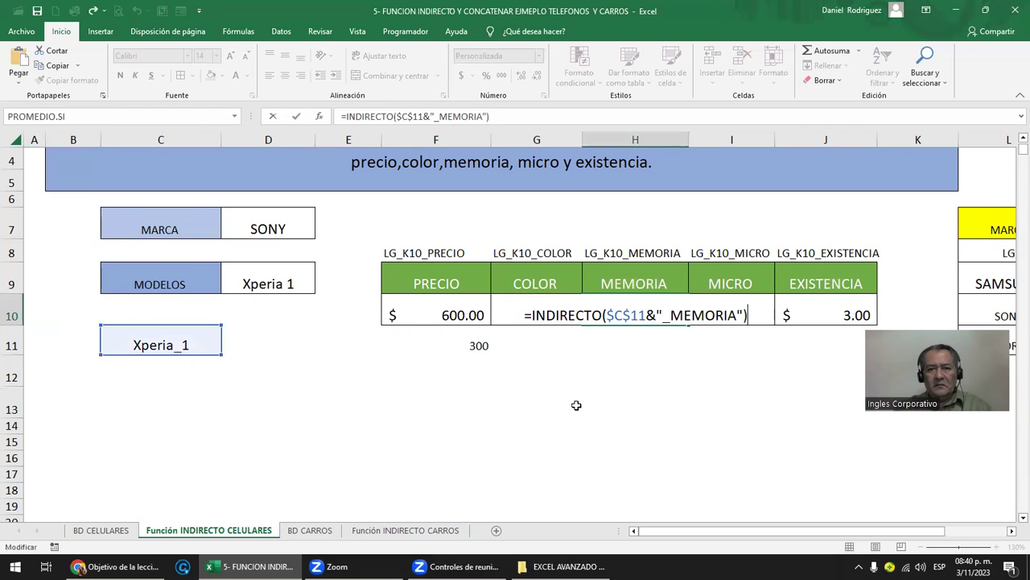
key("Tab")
key("F2")
key("Escape")
key("shift+Tab")
key("shift+Tab")
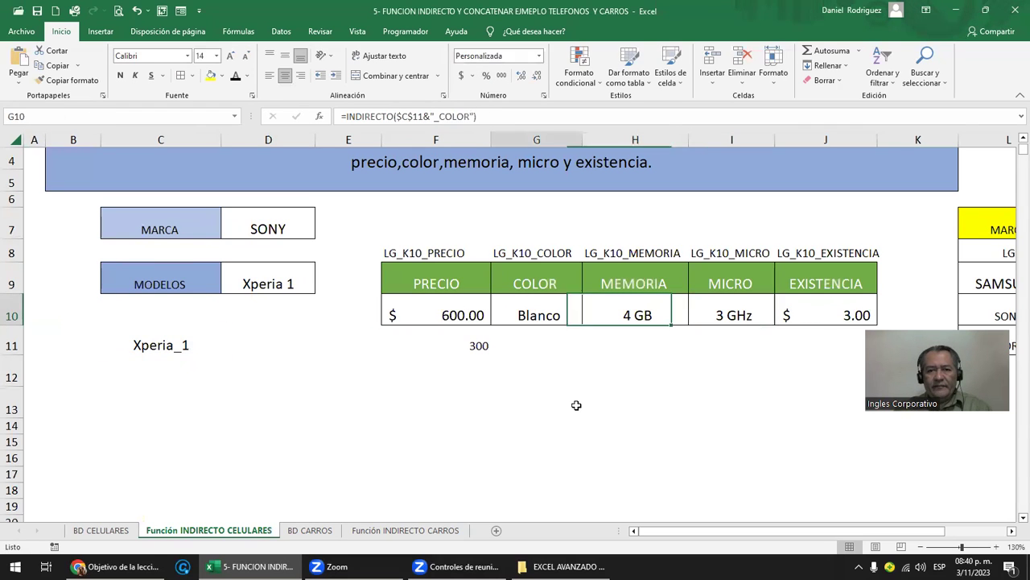
key("Down")
key("Left")
key("Left")
key("Left")
key("Left")
key("F2")
key("Escape")
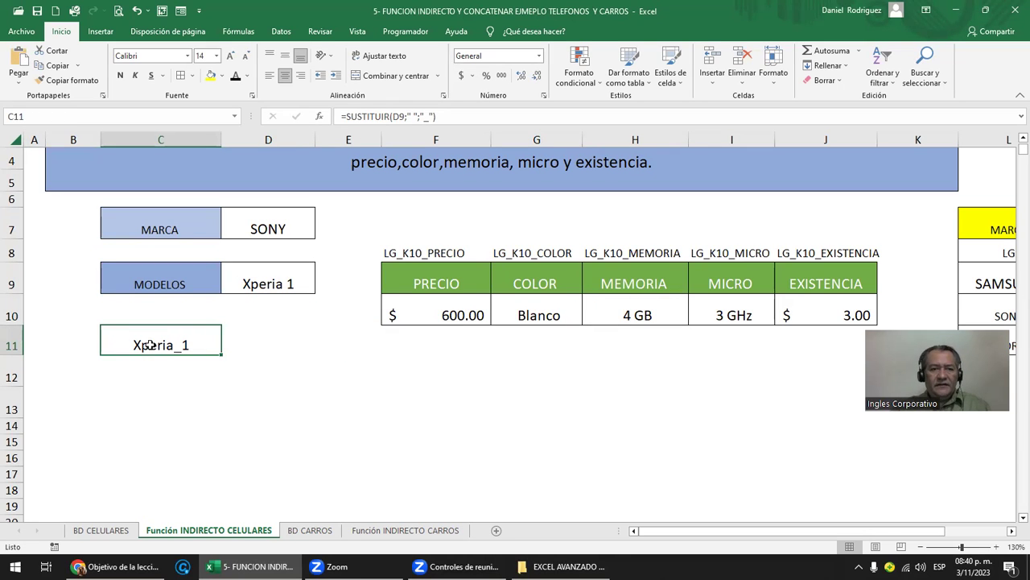
Step: Hide C11's Xperia_1 text in white, then show that clearing C10:D13 causes #¡REF! and undo it
left_click(248, 81)
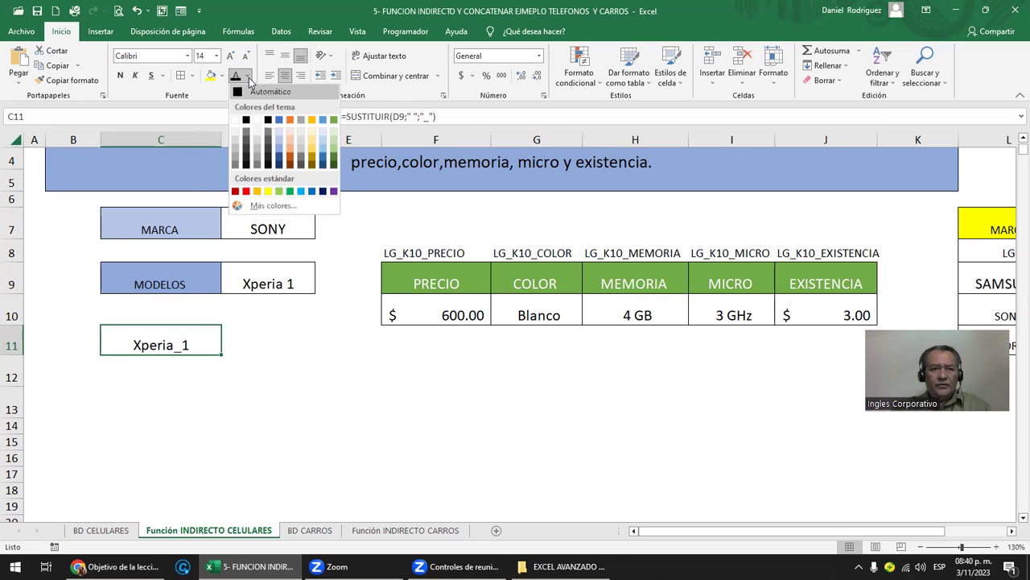
left_click(239, 122)
left_click(271, 369)
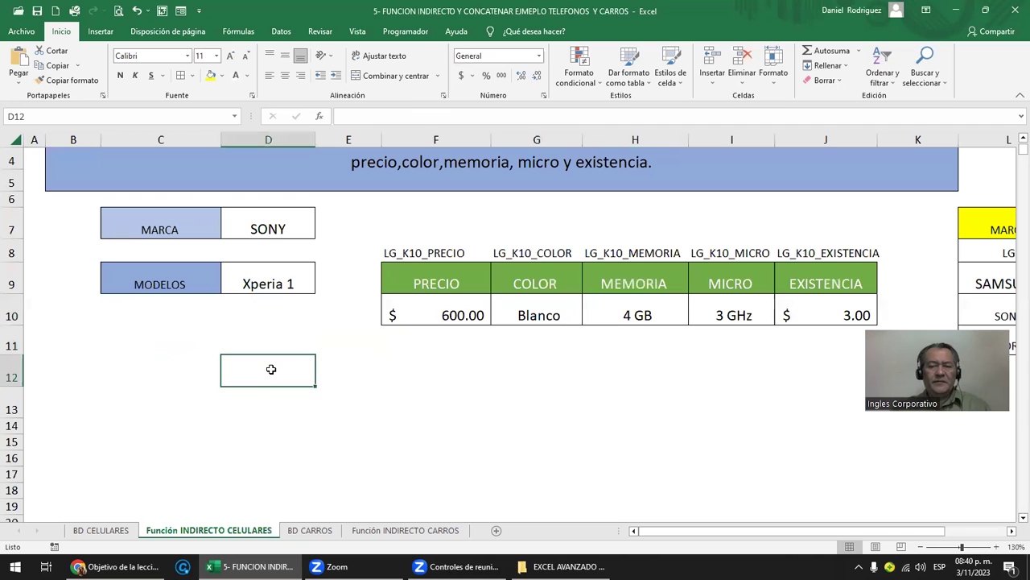
left_click_drag(110, 320, 255, 400)
key("Delete")
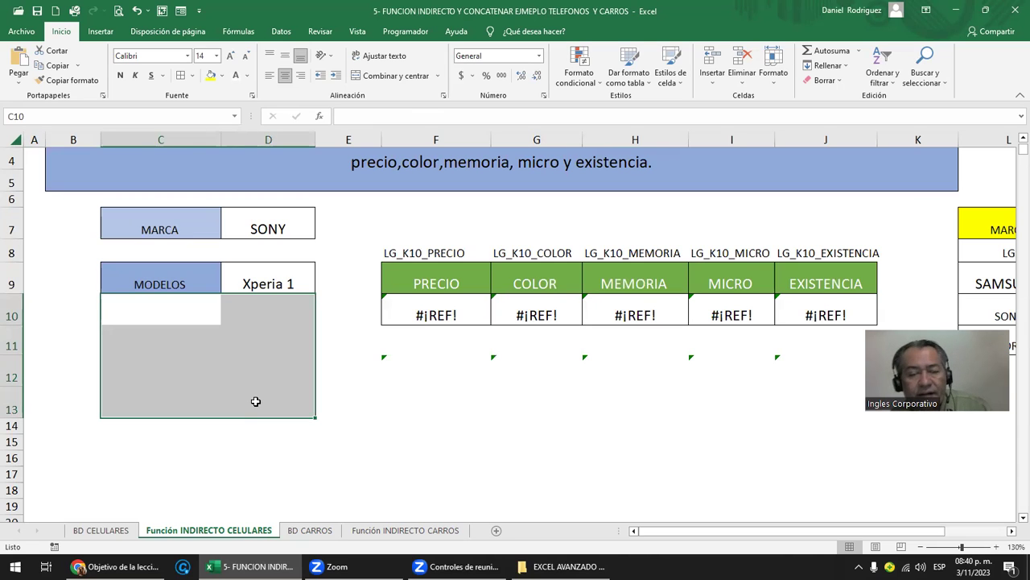
key("ctrl+z")
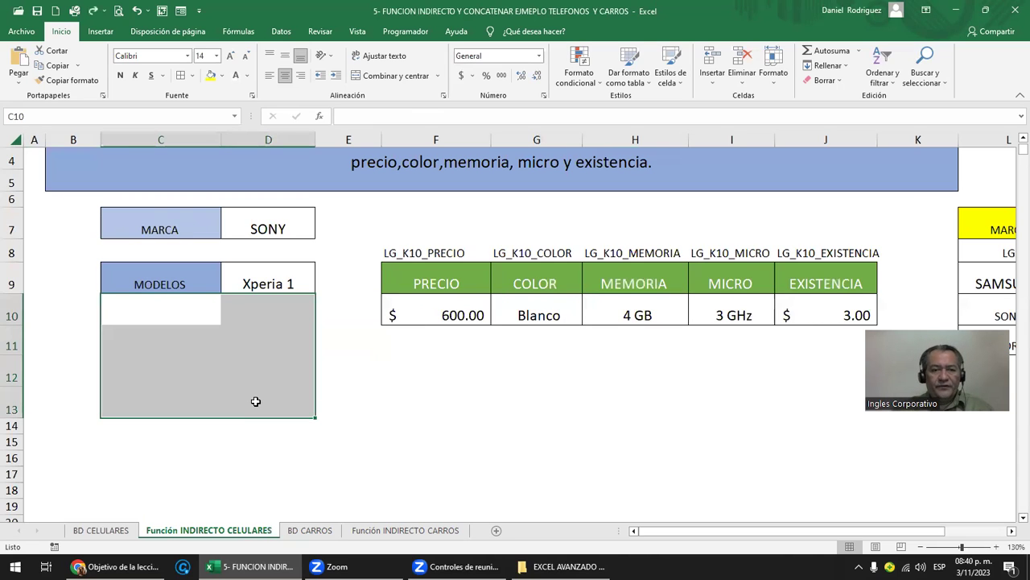
key("Down")
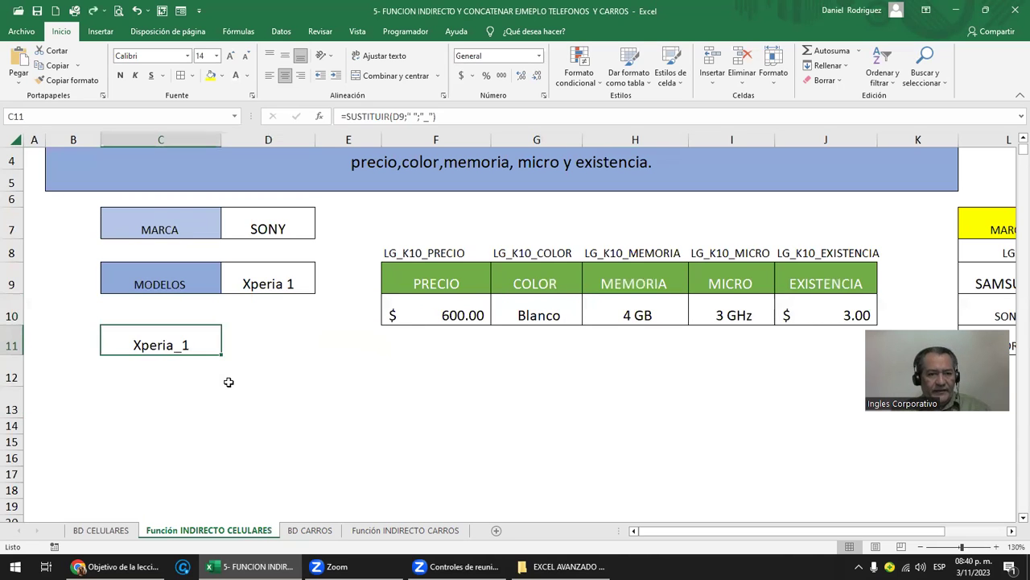
Step: Check the F-column formulas, then choose LG and Lg K10, showing $300.00 and Dorado
left_click(401, 382)
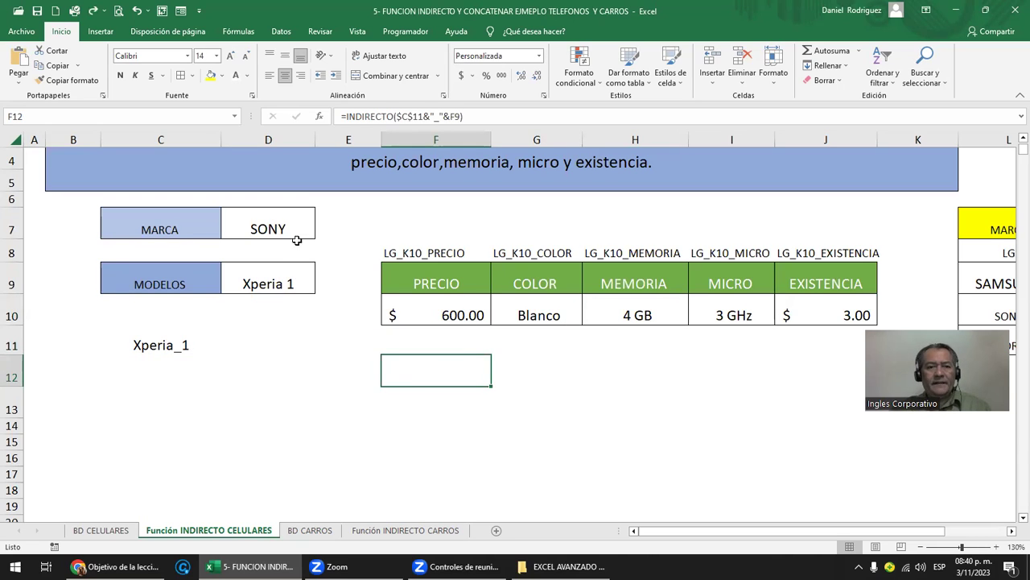
left_click(448, 314)
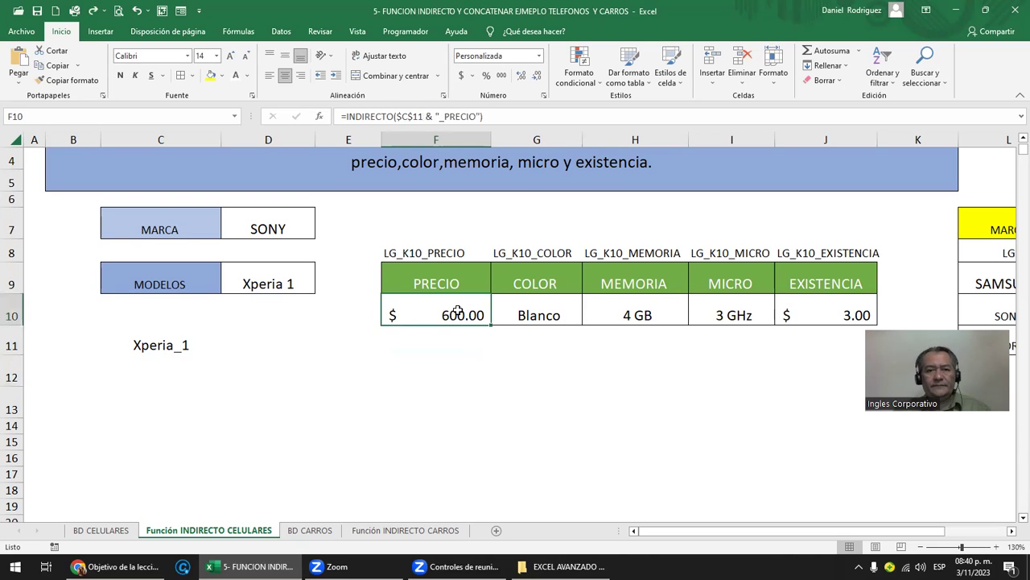
left_click(428, 253)
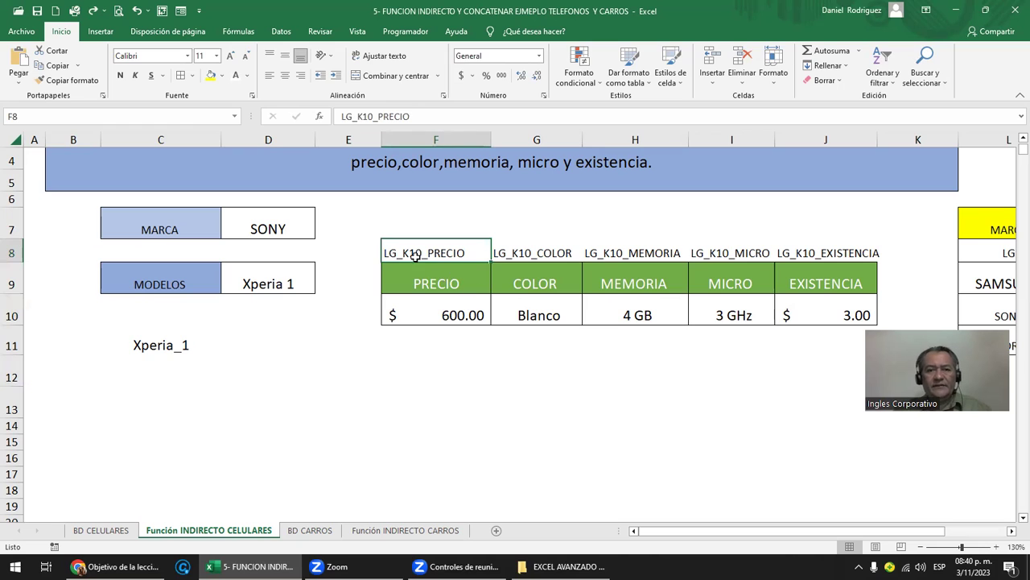
left_click(309, 230)
left_click(320, 233)
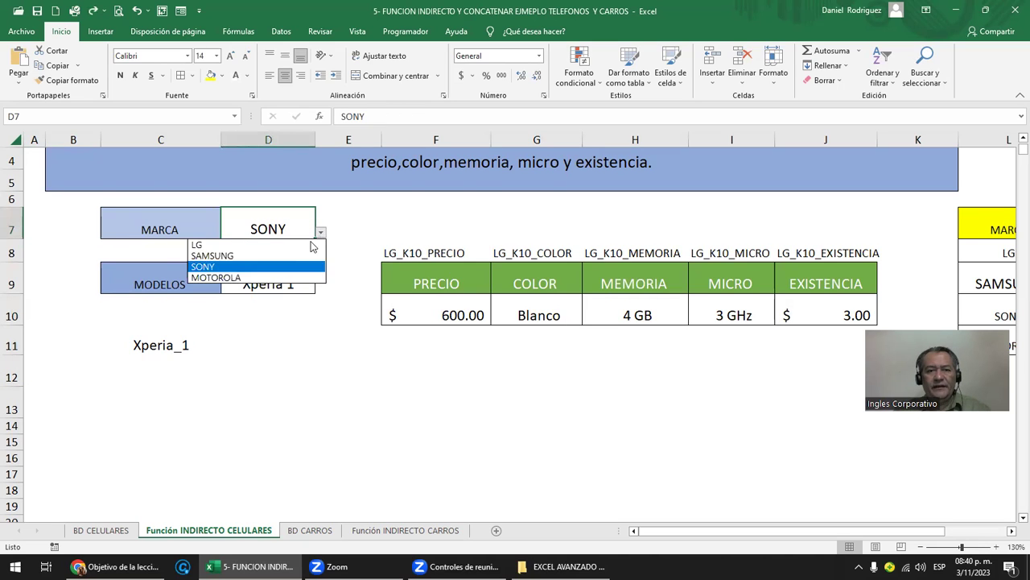
left_click(234, 240)
left_click(306, 289)
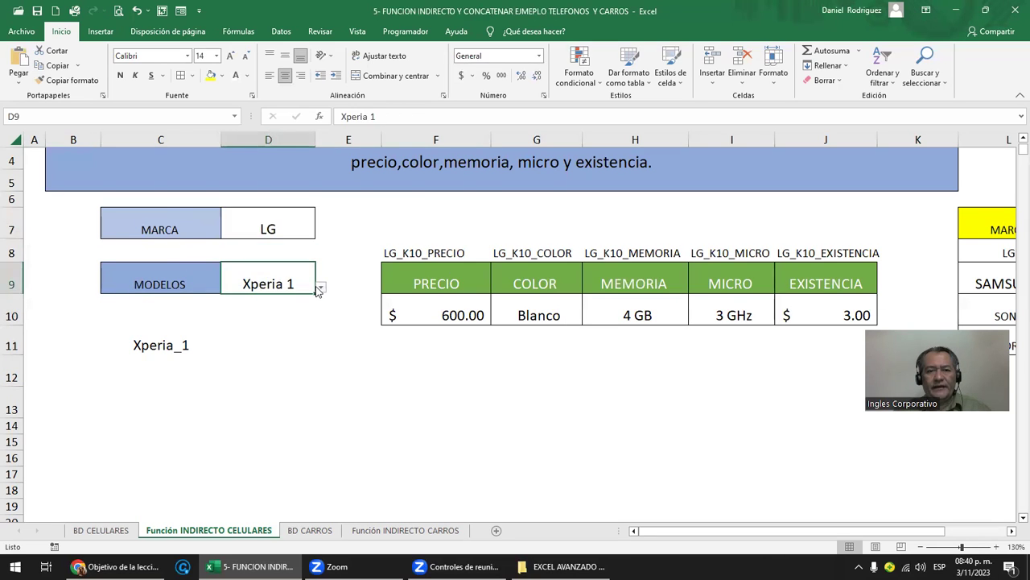
left_click(320, 289)
left_click(265, 299)
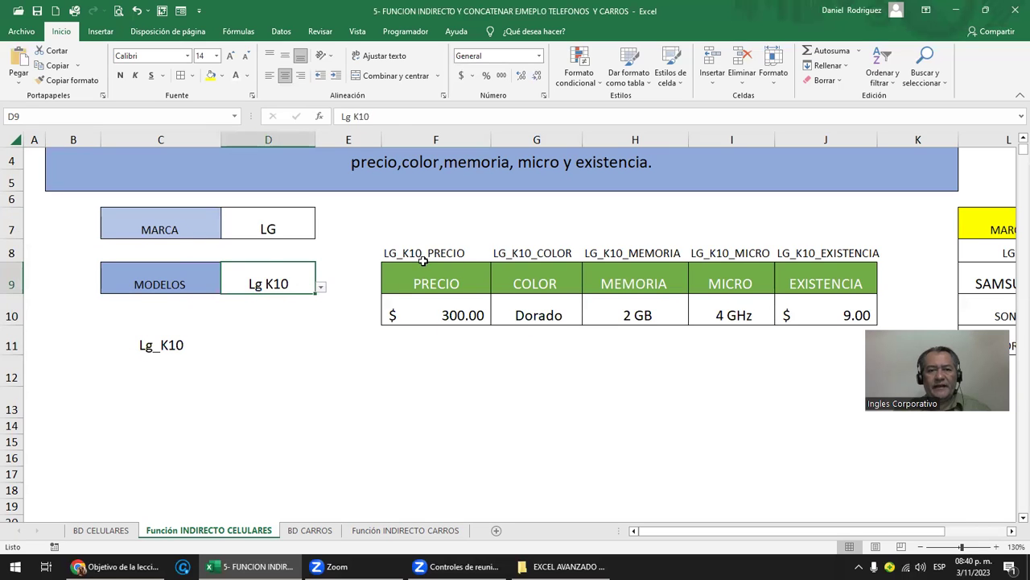
Step: Inspect the LG_K10_PRECIO label in F8 without changes, then go to the BD CARROS sheet
left_click(420, 254)
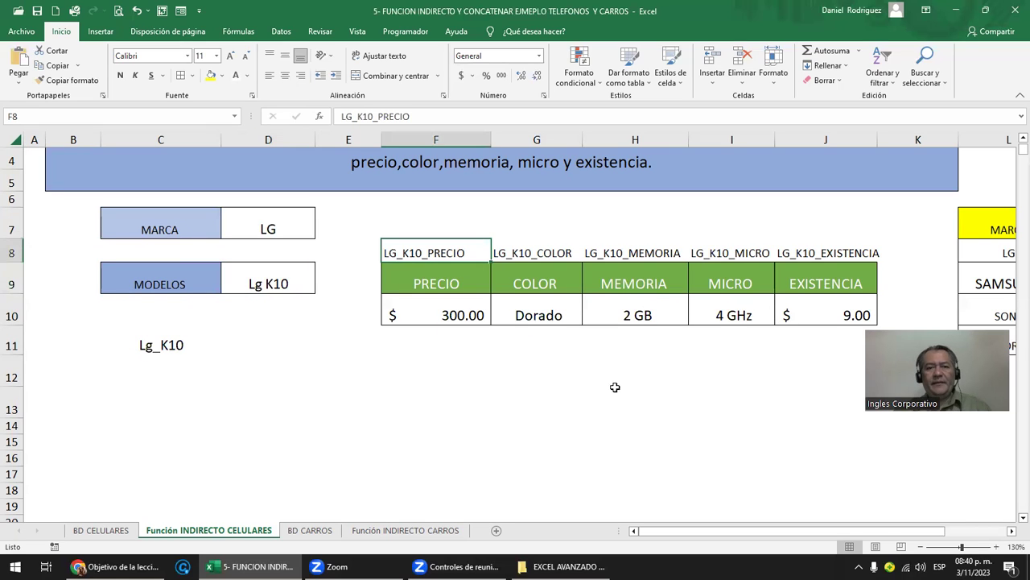
double_click(386, 251)
key("shift+Right")
key("shift+Right")
key("shift+Right")
key("shift+Right")
key("shift+Right")
key("shift+Right")
key("shift+Right")
key("shift+Right")
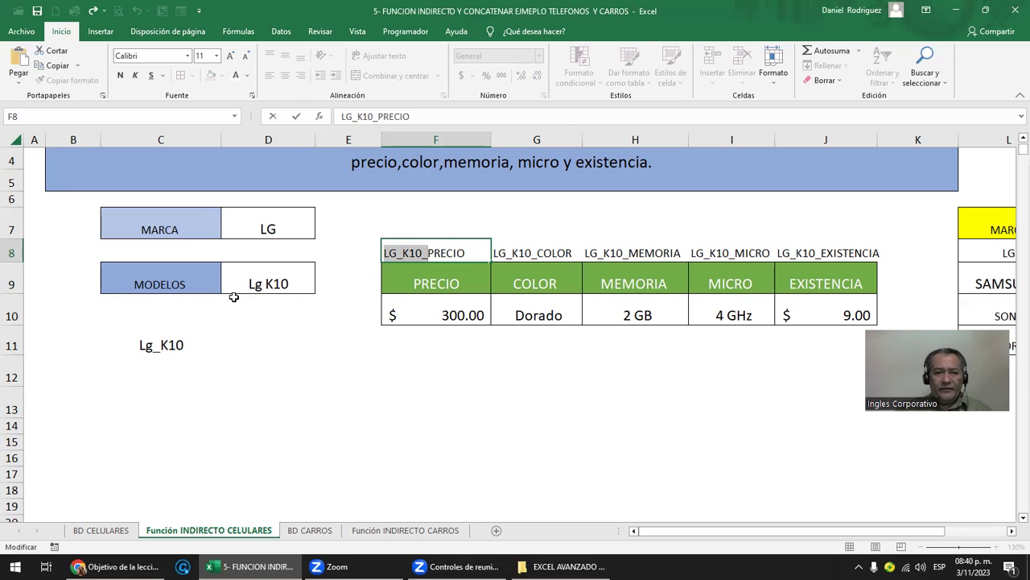
key("Escape")
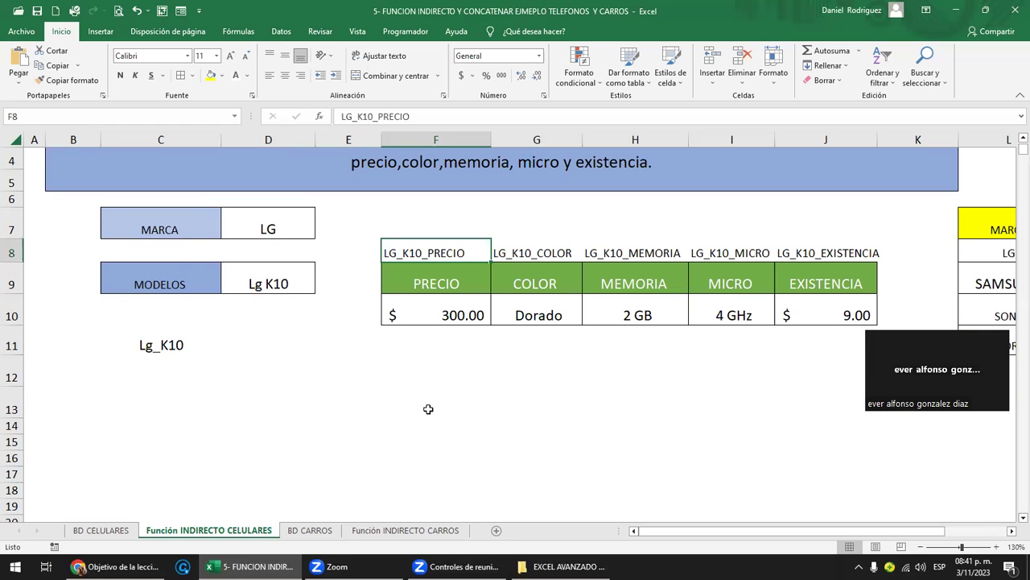
left_click(309, 529)
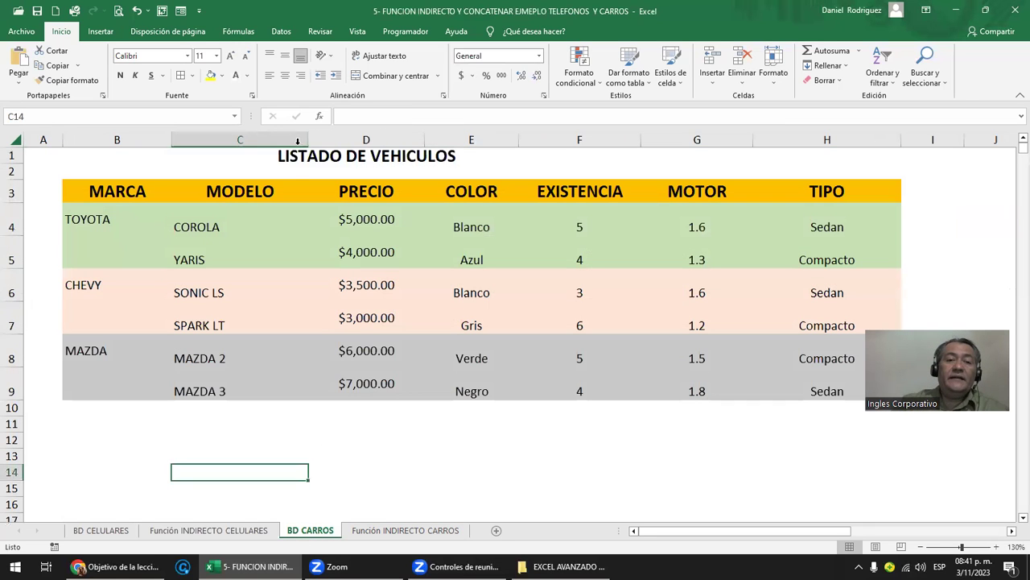
Step: Review the brand and model cells and correct the spelling COROLA to COROLLA
left_click_drag(92, 223, 91, 373)
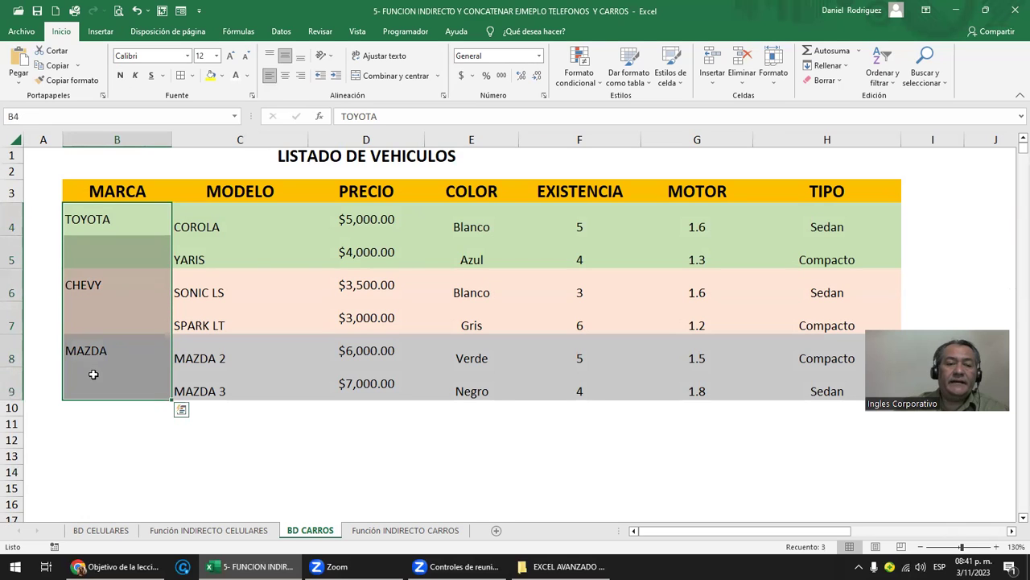
left_click_drag(201, 225, 199, 250)
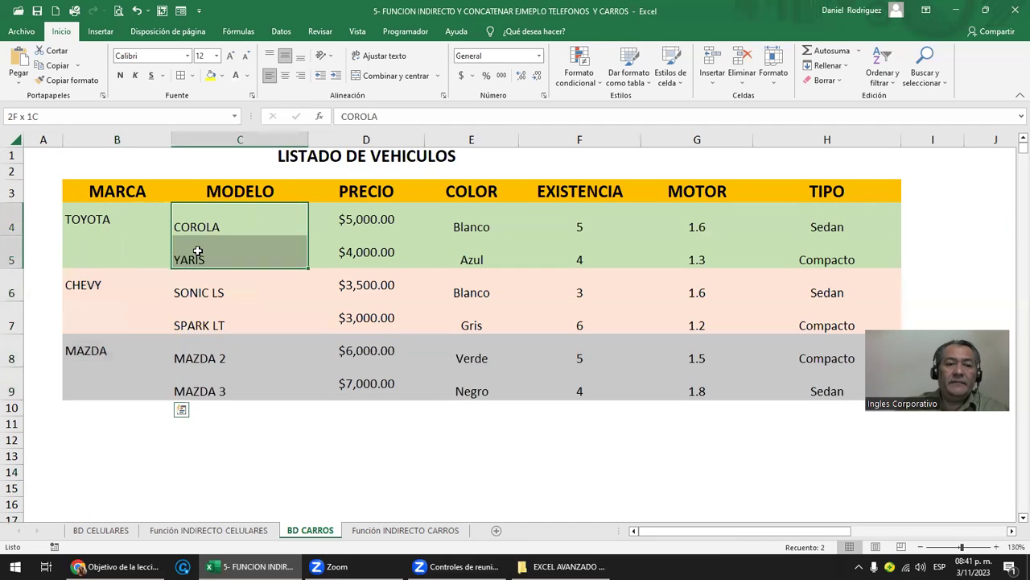
left_click_drag(198, 292, 195, 322)
left_click_drag(199, 359, 200, 380)
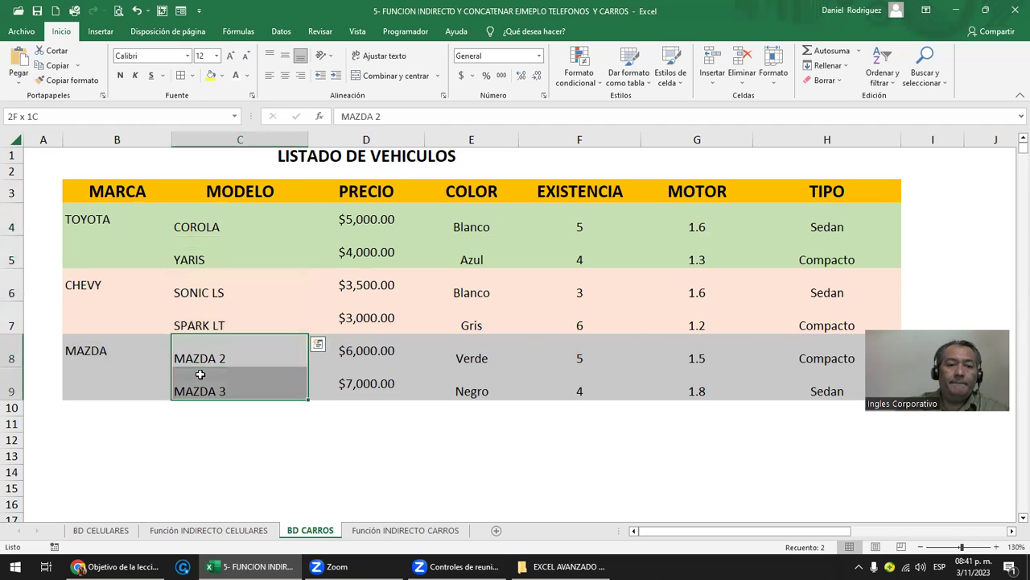
left_click(202, 296)
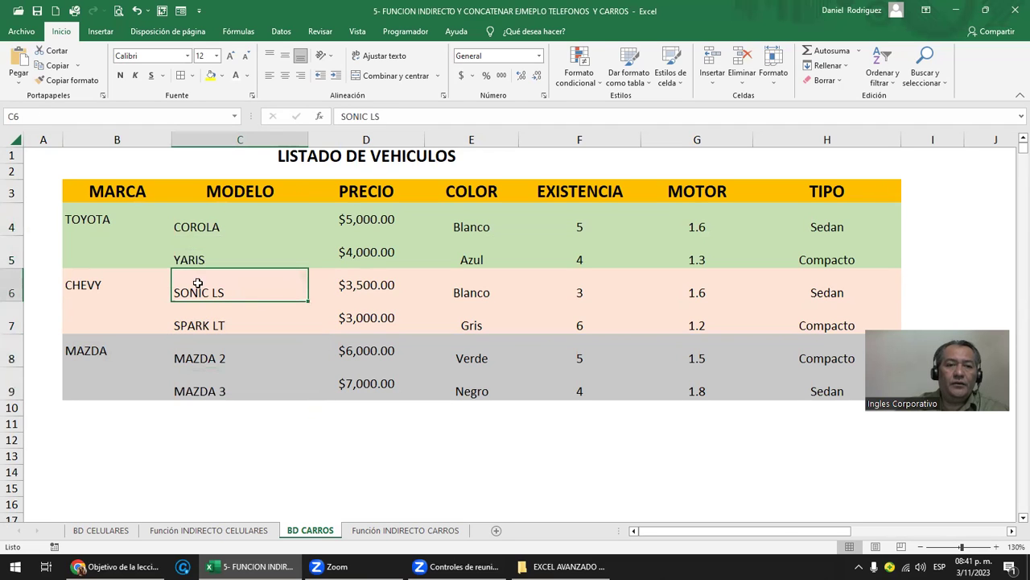
left_click(197, 232)
key("F2")
key("Left")
key("Left")
type("L")
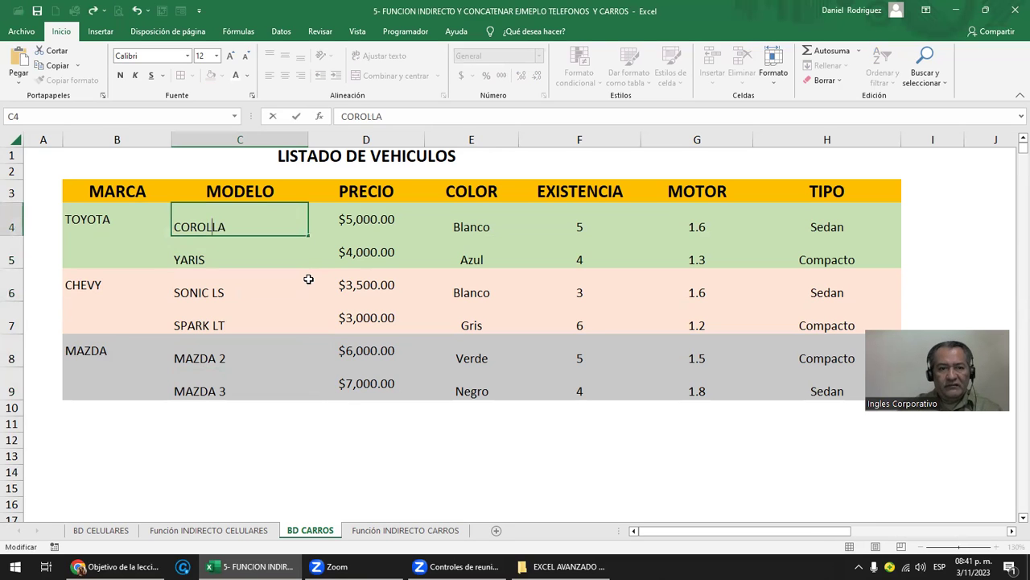
key("Return")
key("Up")
key("shift+Down")
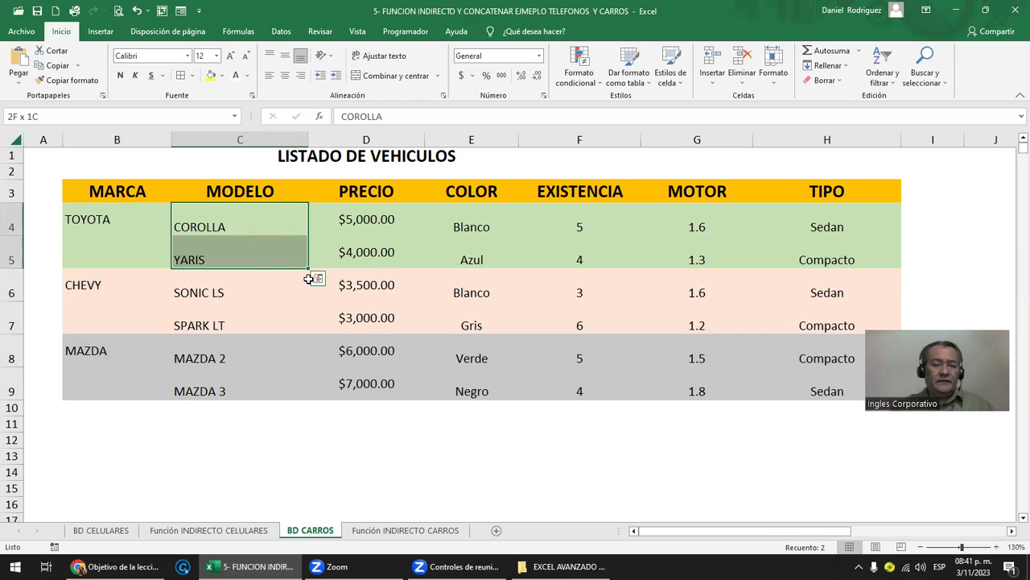
Step: Change the Toyota model in C4 to COROLLA LE
left_click(220, 287)
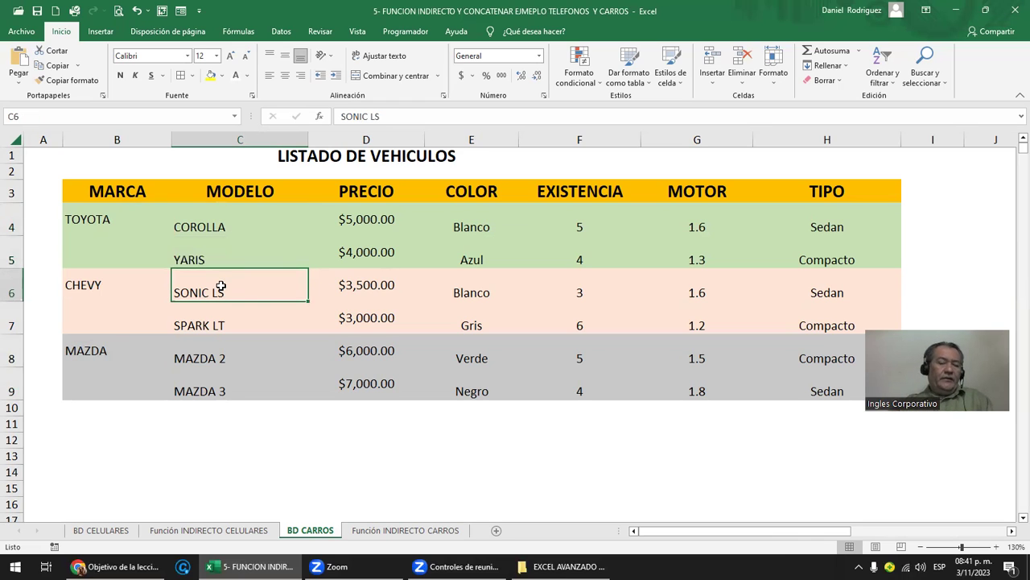
left_click(229, 226)
key("F2")
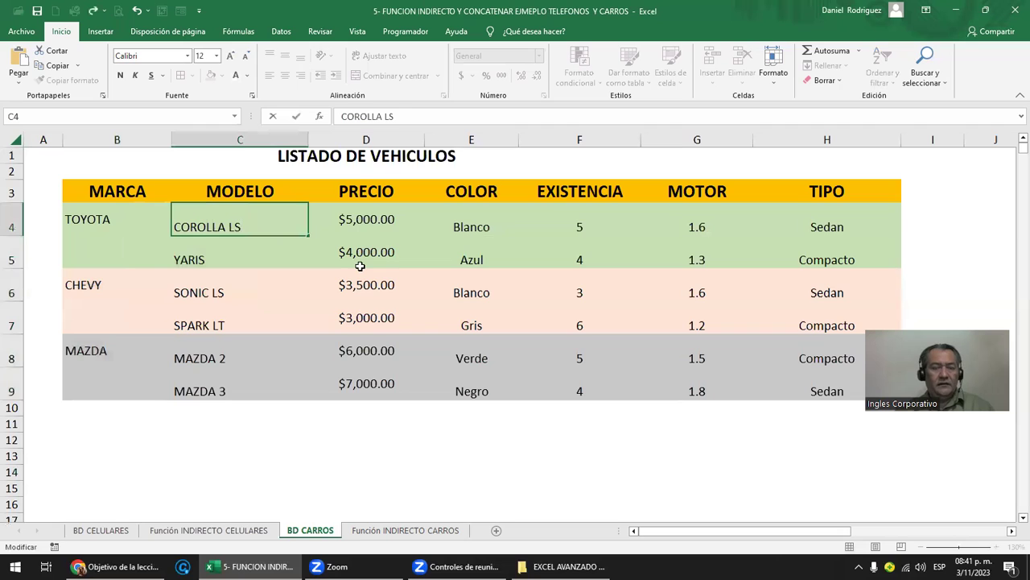
type("LE")
key("Return")
key("Up")
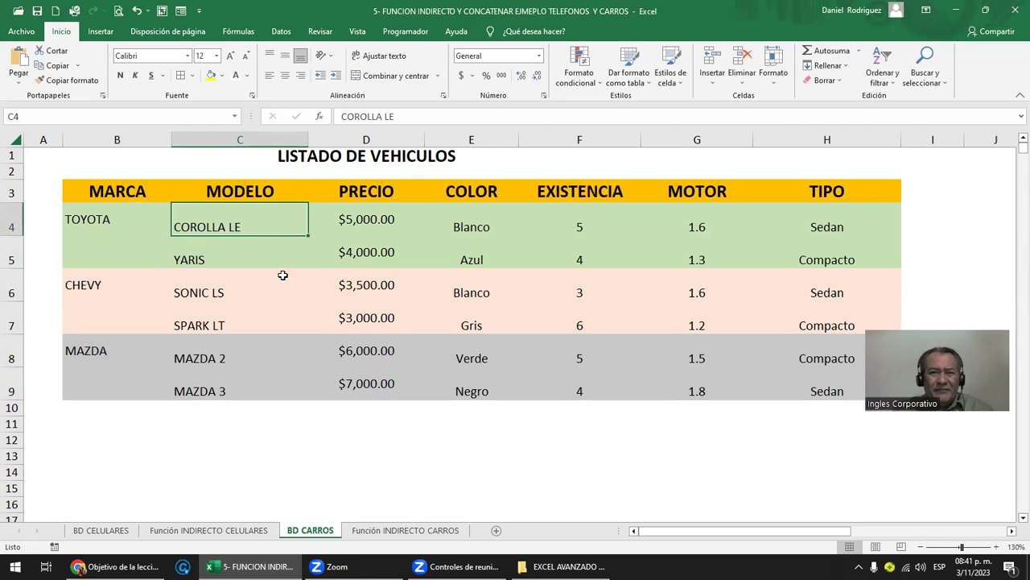
Step: Go over the PRECIO, COLOR, EXISTENCIA, MOTOR and TIPO headers, then select C4:C5
left_click(394, 197)
left_click(473, 200)
left_click(592, 197)
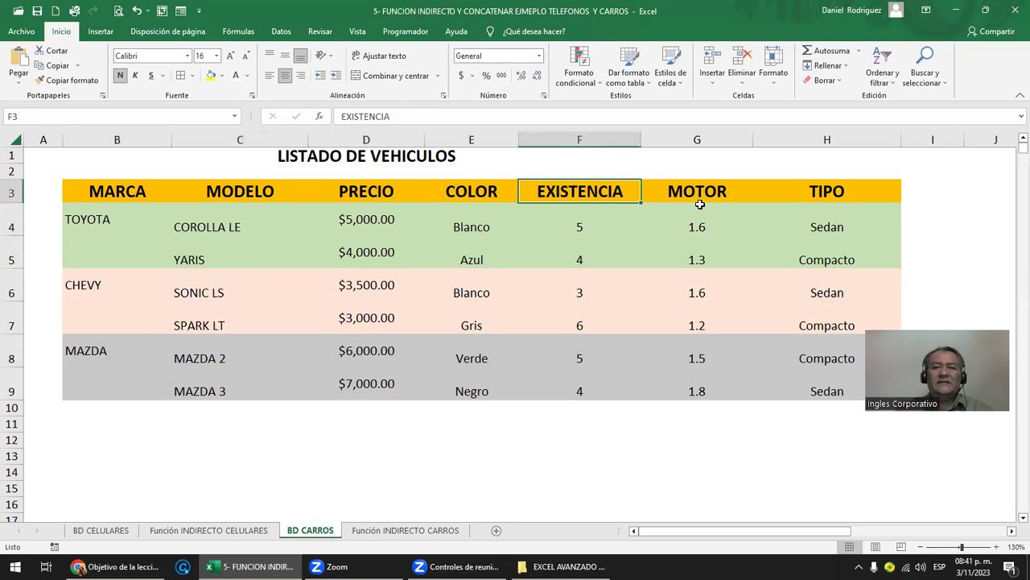
left_click(702, 196)
left_click(827, 186)
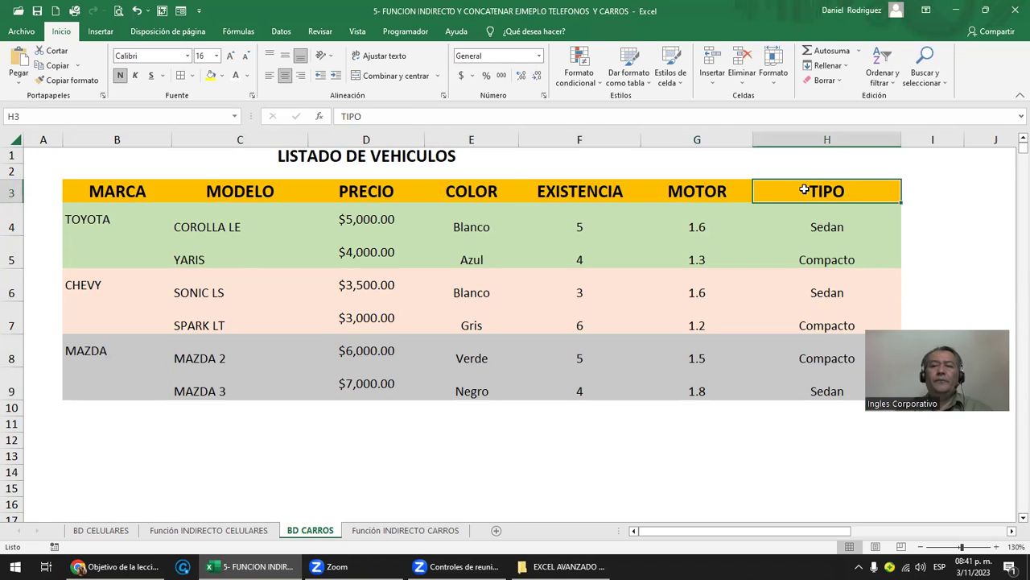
left_click(211, 219)
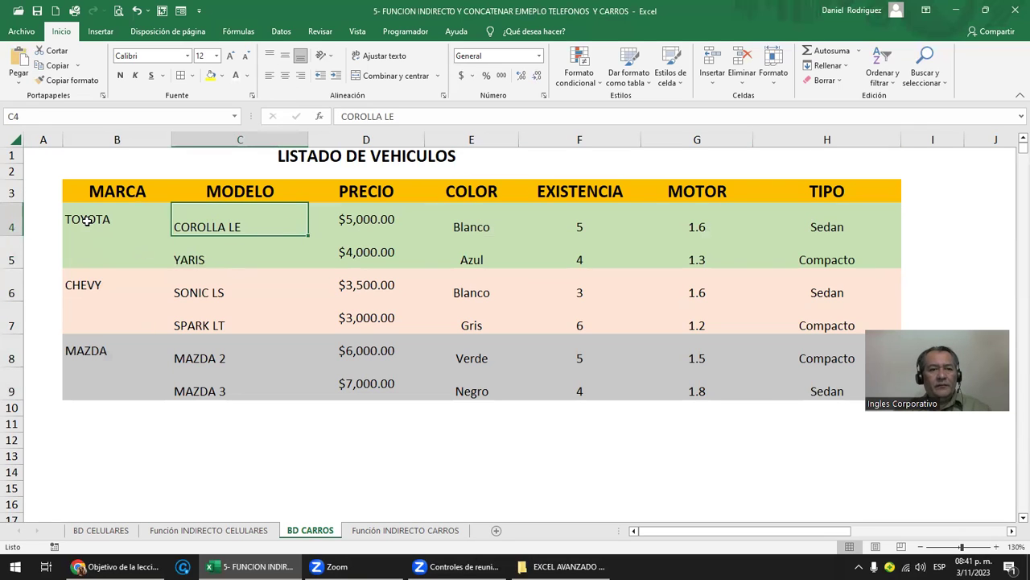
left_click_drag(216, 219, 223, 253)
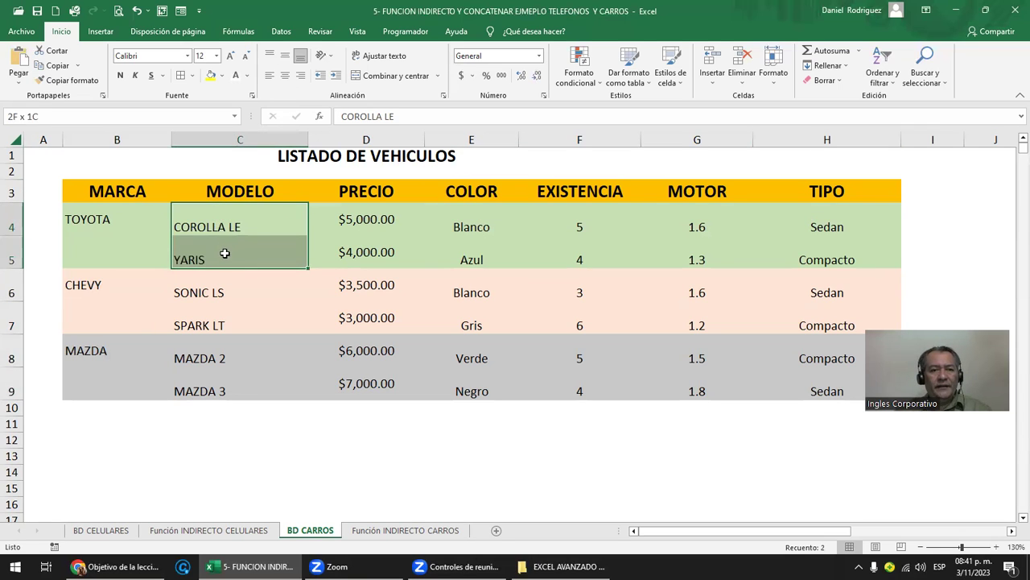
Step: Name C4:C5 TOYOTA, C6:C7 CHEVY and C8:C9 MAZDA through the Name Box
left_click(63, 117)
type("TOY")
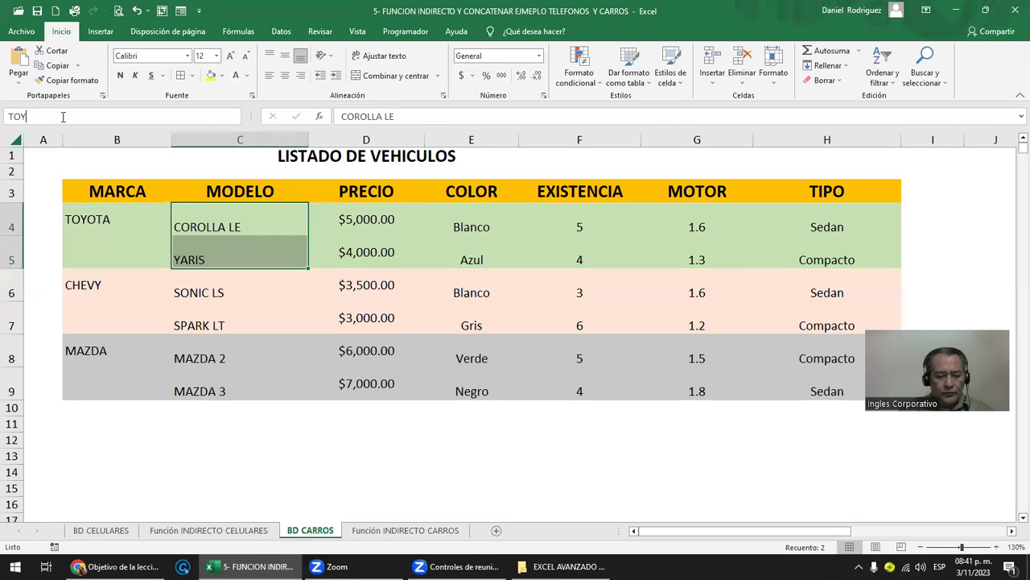
type("OTA")
key("Return")
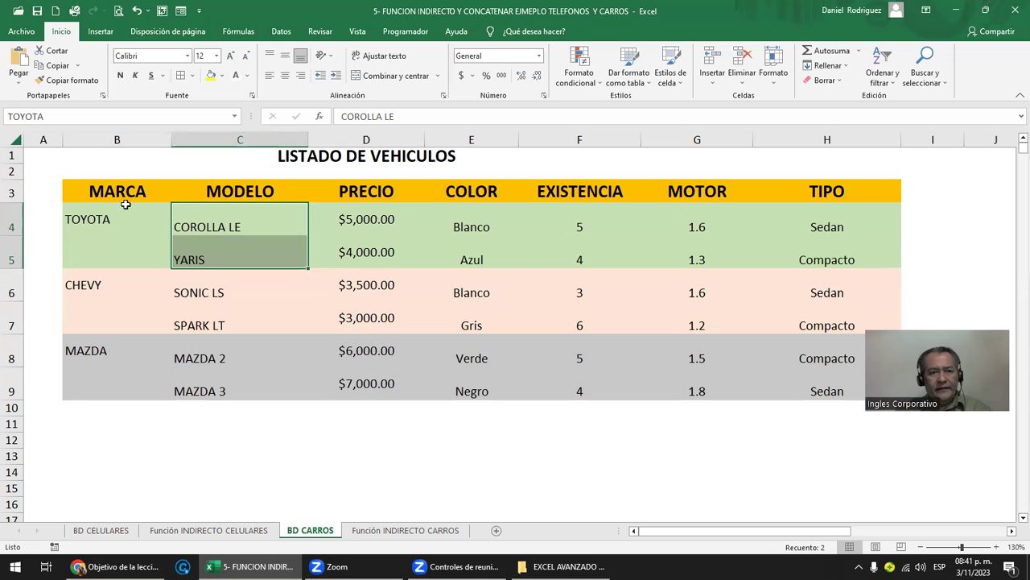
left_click_drag(216, 291, 218, 322)
left_click(60, 119)
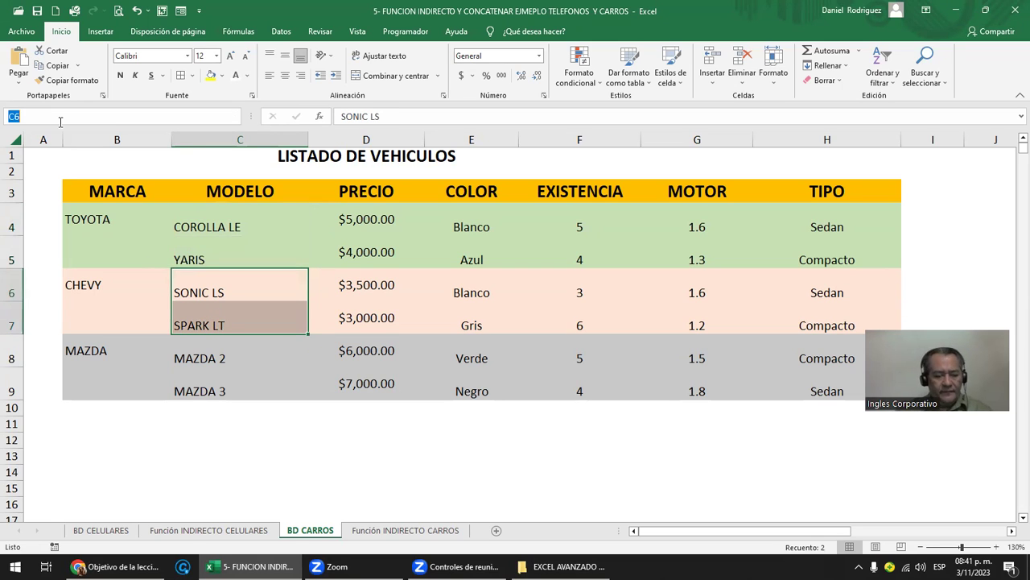
type("CHEVY")
key("Return")
left_click_drag(215, 347, 222, 385)
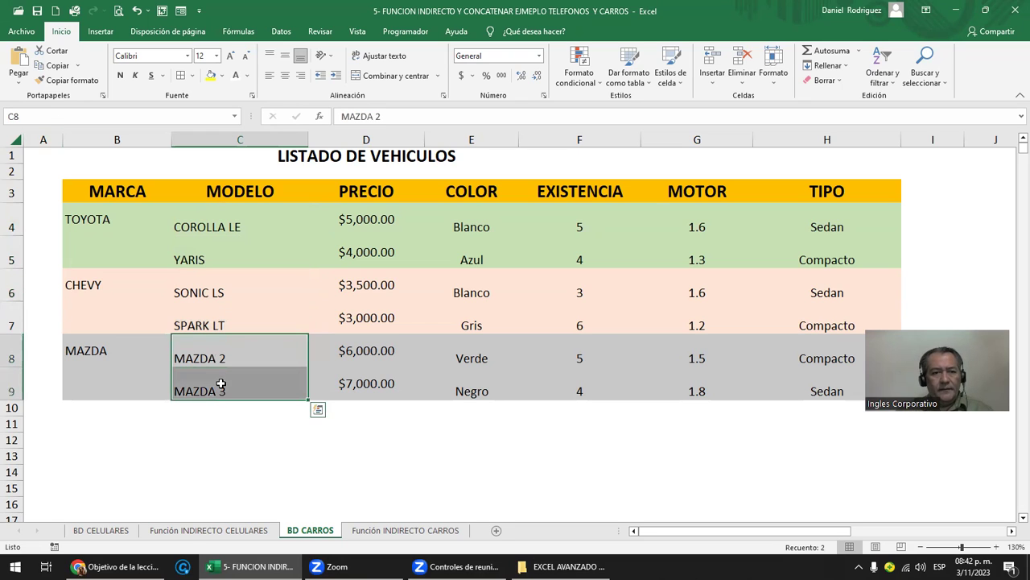
left_click(50, 119)
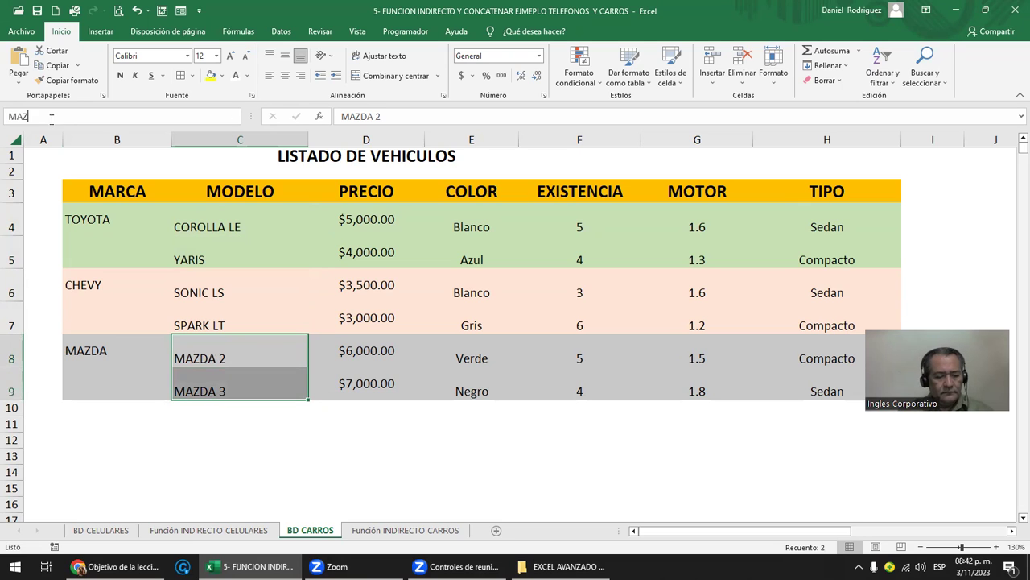
key("Return")
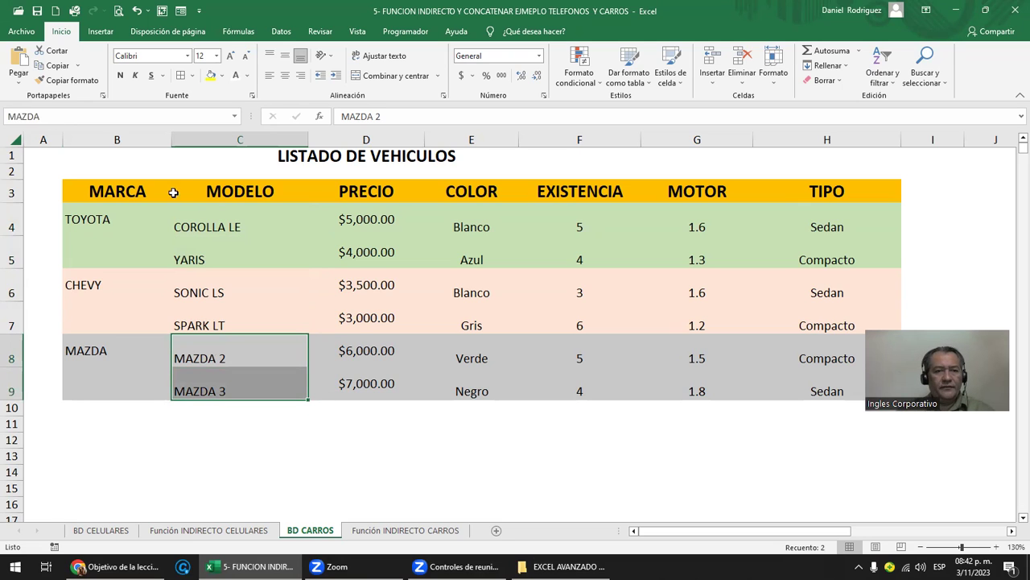
Step: Verify the TOYOTA, CHEVY and MAZDA ranges by jumping to each from the names list
left_click(195, 173)
left_click(235, 116)
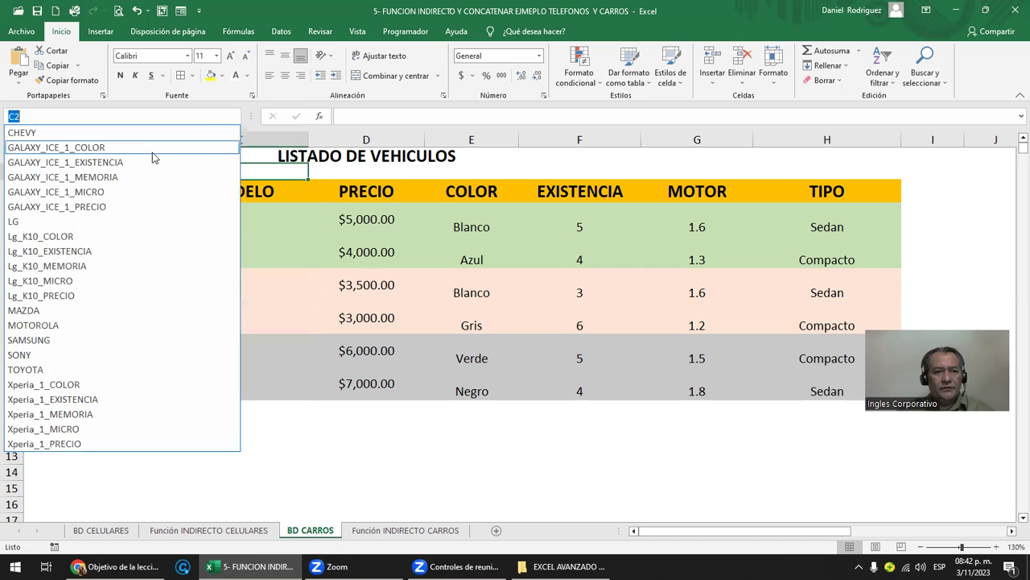
left_click(54, 370)
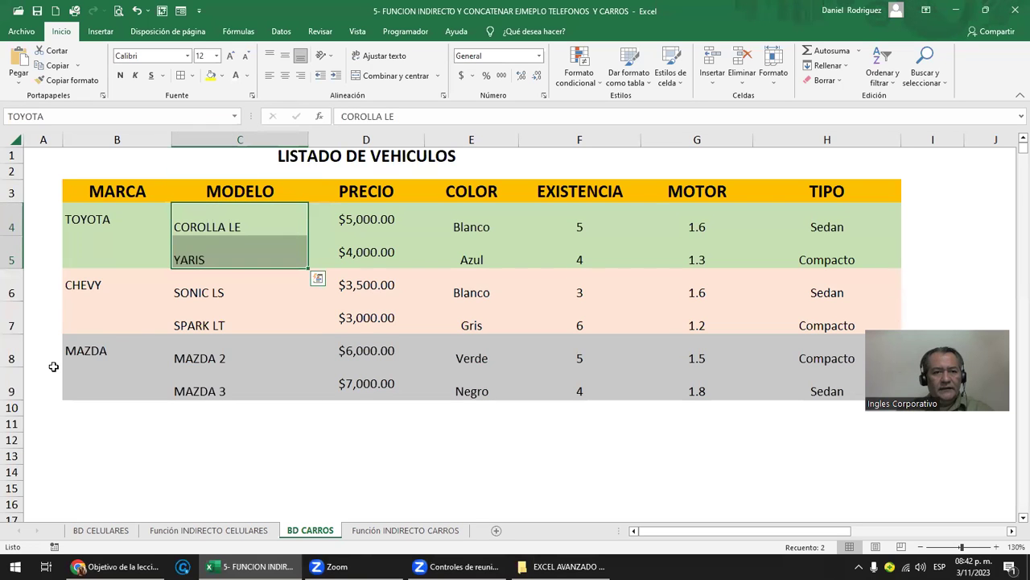
left_click(235, 116)
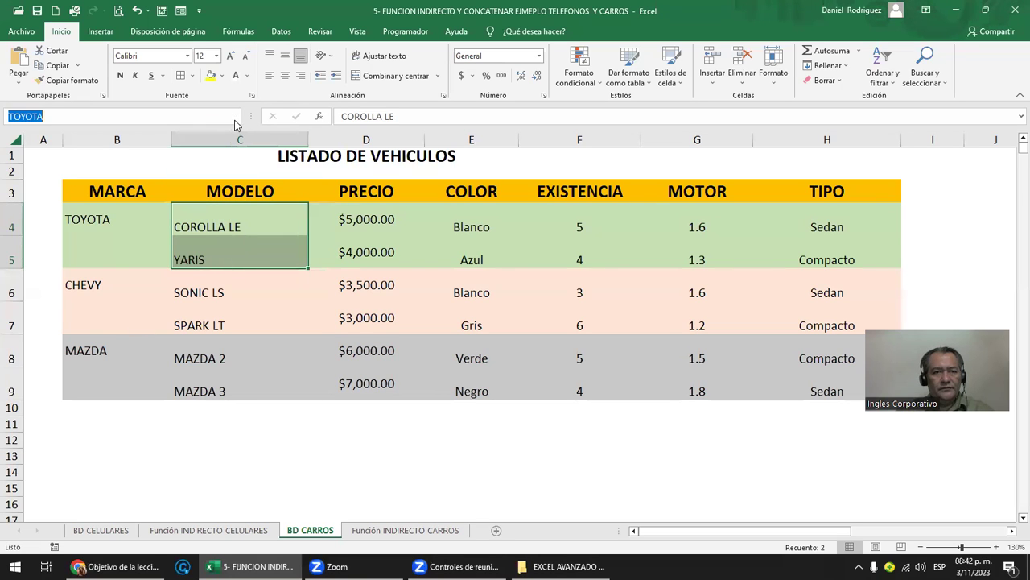
left_click(140, 135)
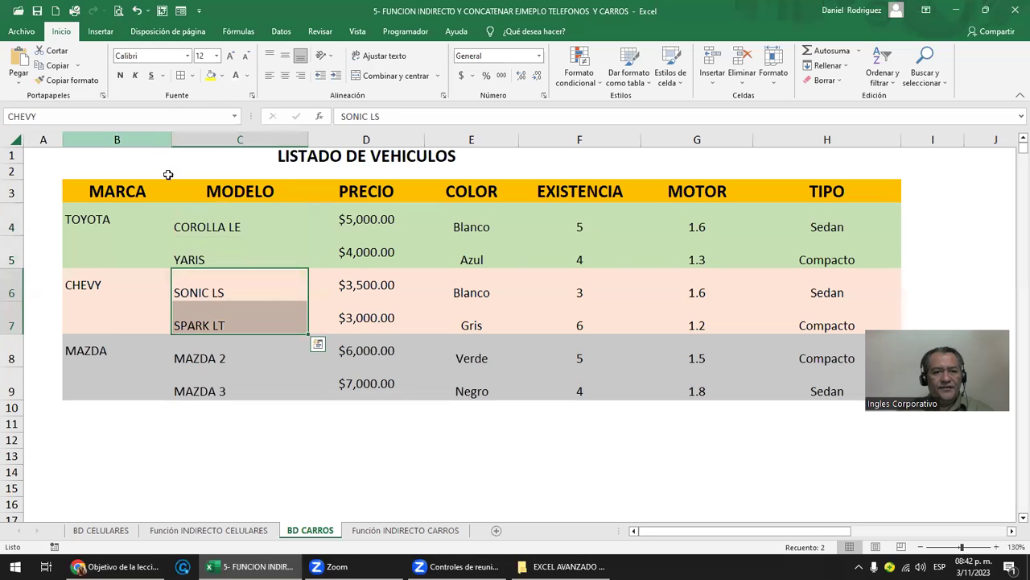
left_click(235, 117)
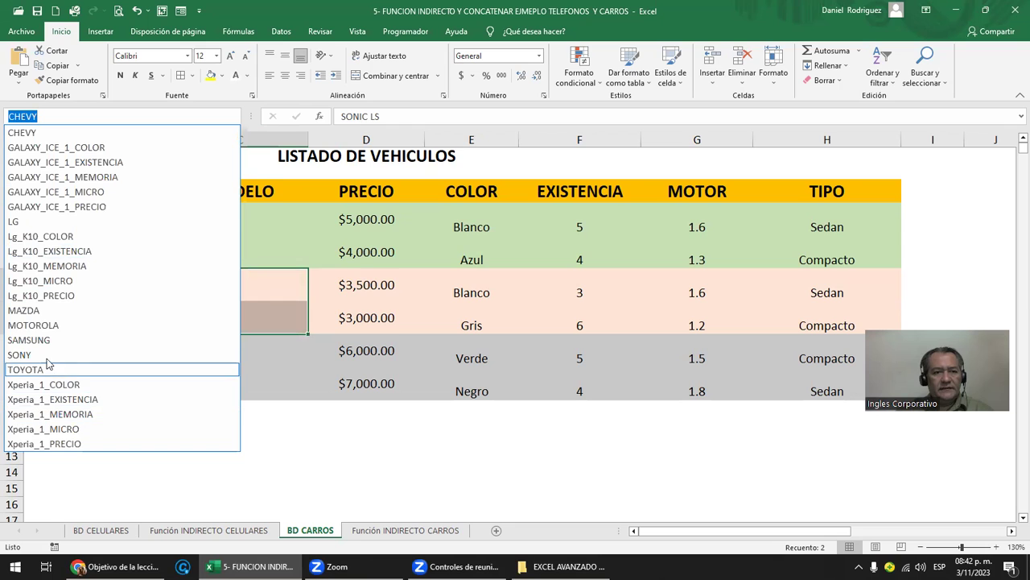
left_click(55, 314)
left_click(237, 437)
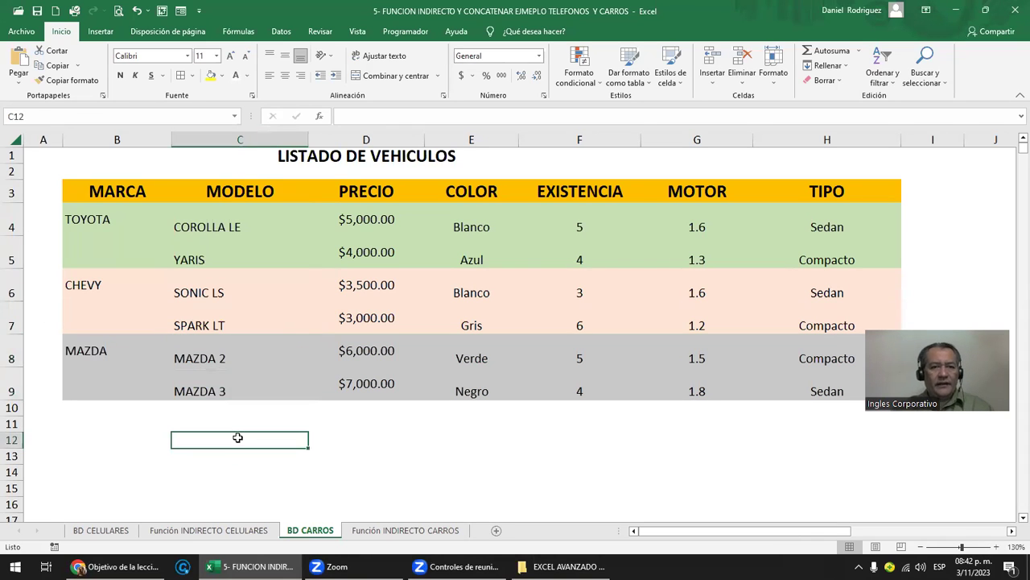
Step: On the Función INDIRECTO CARROS sheet, review D7's brand list validation (TOYOTA to MAZDA)
left_click(390, 531)
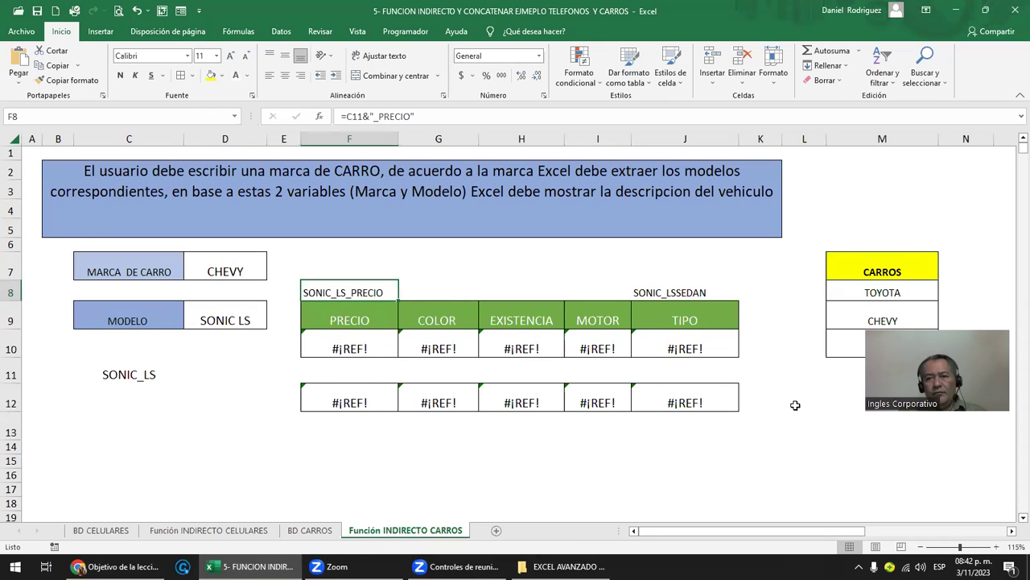
left_click_drag(883, 293, 895, 341)
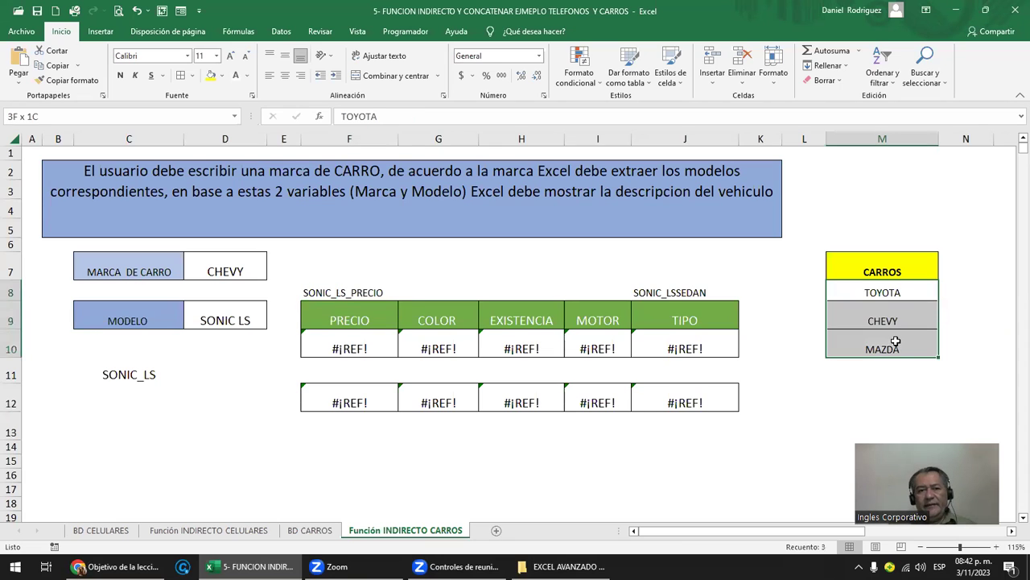
left_click(242, 258)
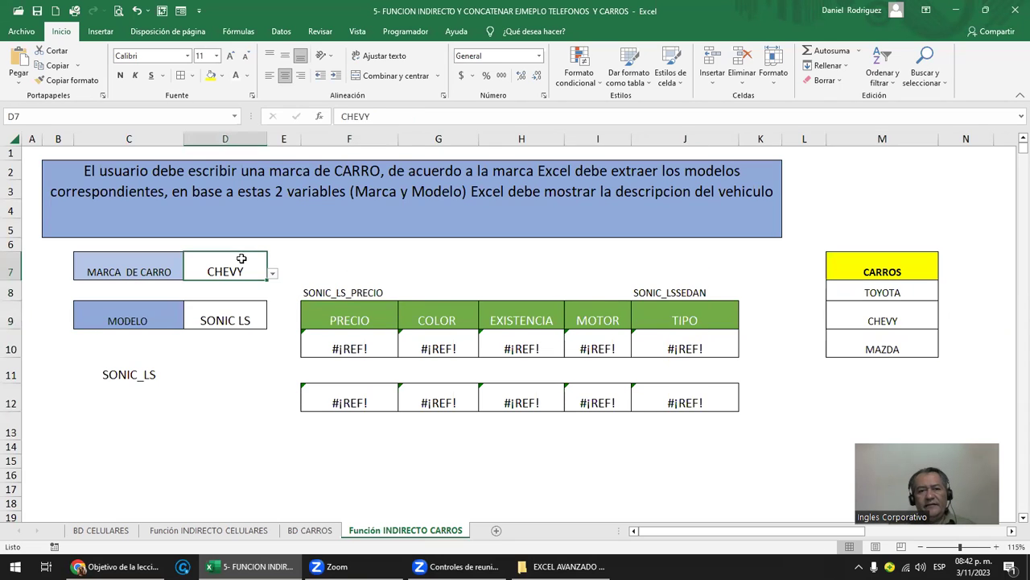
left_click(100, 31)
left_click(281, 32)
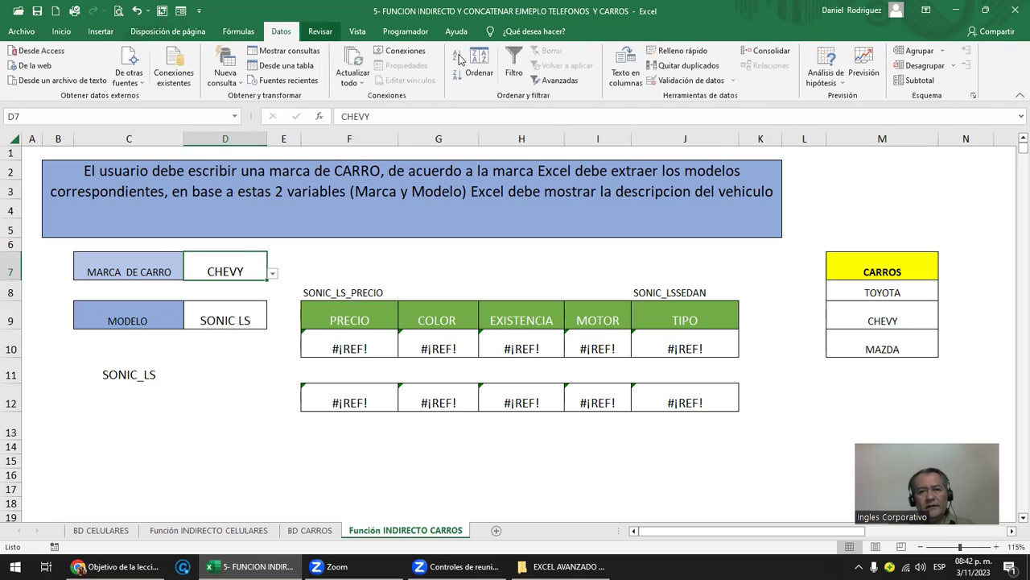
left_click(690, 82)
left_click_drag(859, 208, 570, 212)
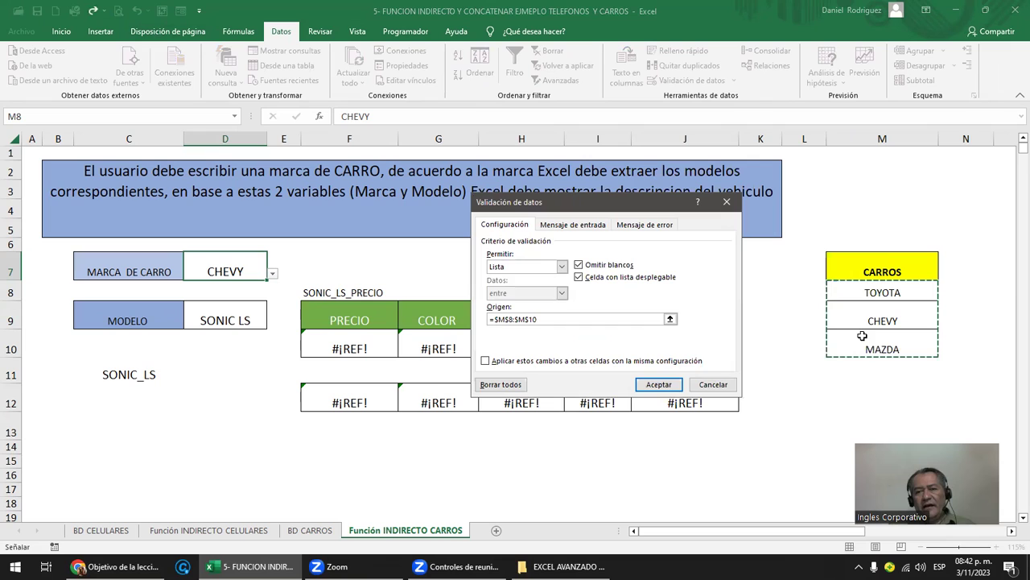
left_click(659, 384)
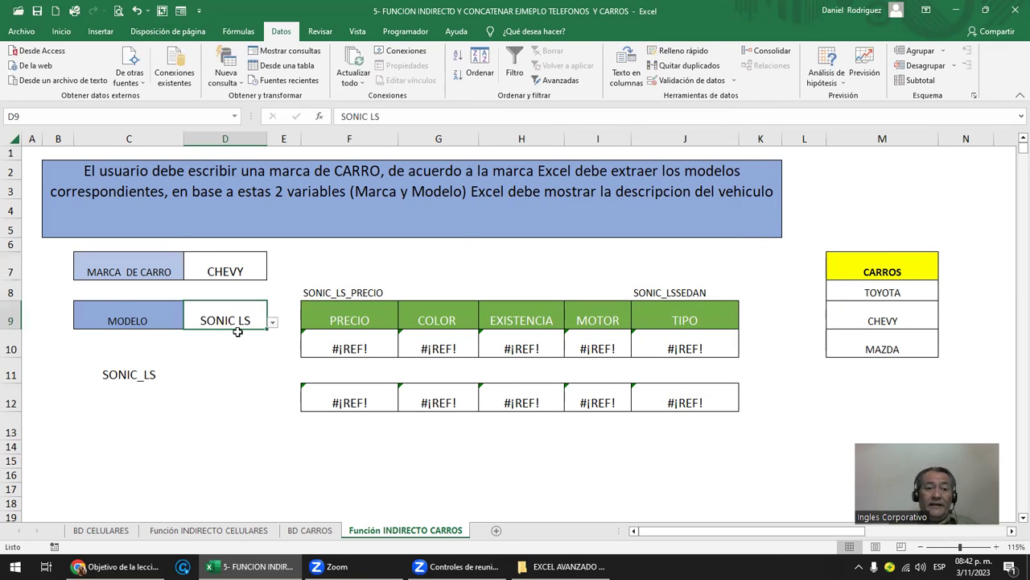
Step: Remove D9's existing validation and clear the SONIC LS model from it
left_click(692, 80)
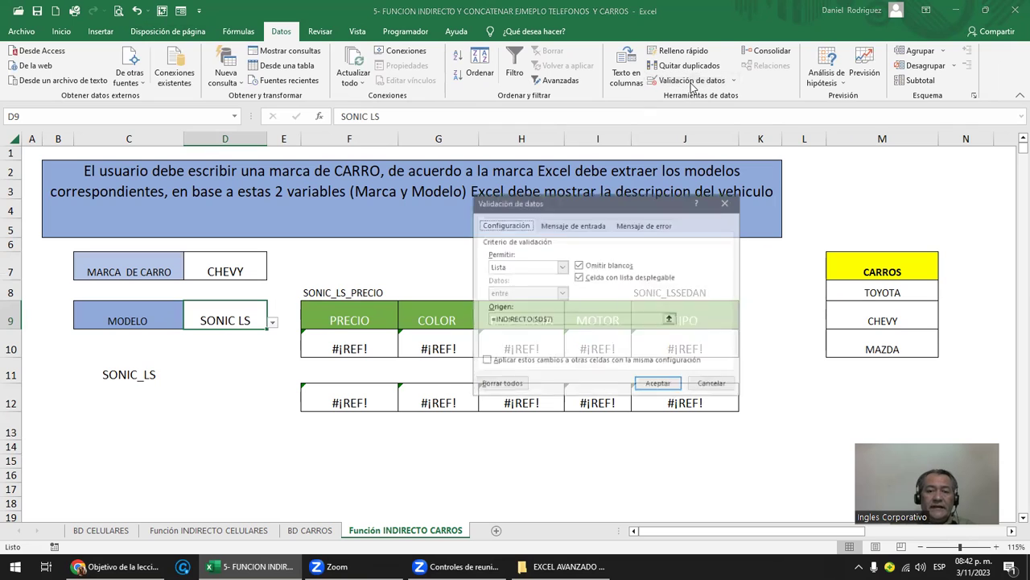
left_click(507, 384)
left_click(657, 386)
left_click(234, 397)
left_click(255, 328)
key("Delete")
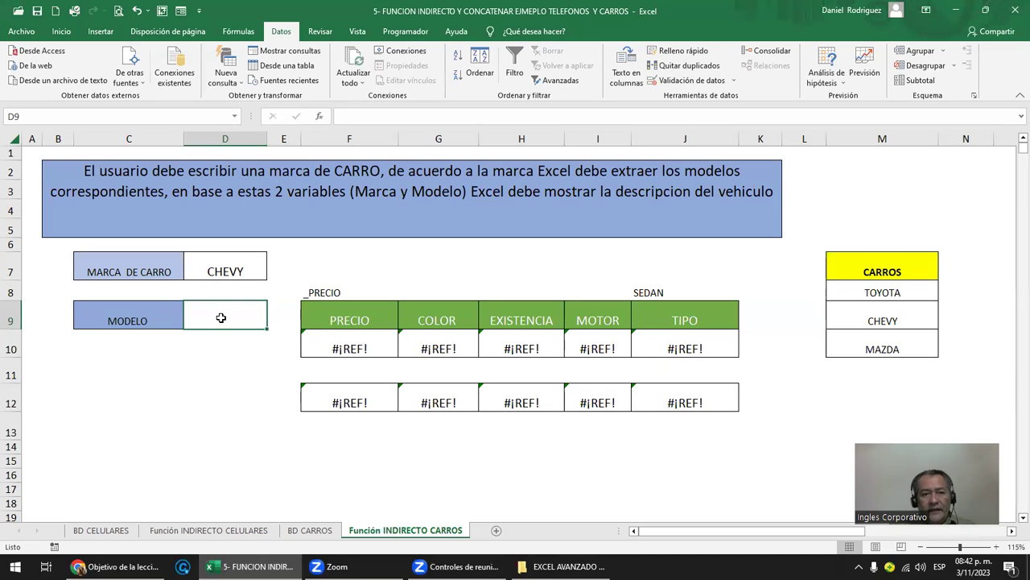
left_click(197, 263)
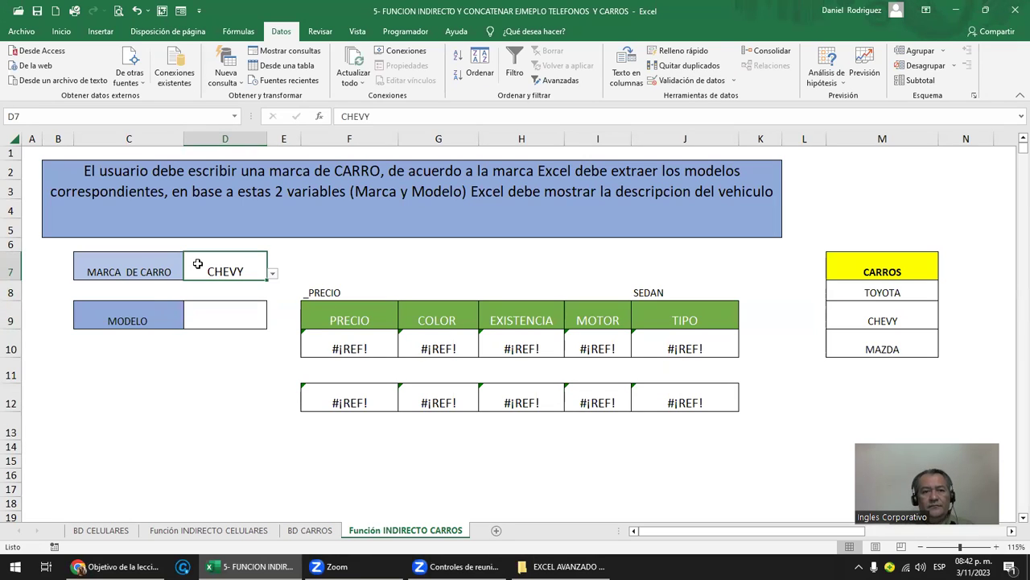
left_click(226, 318)
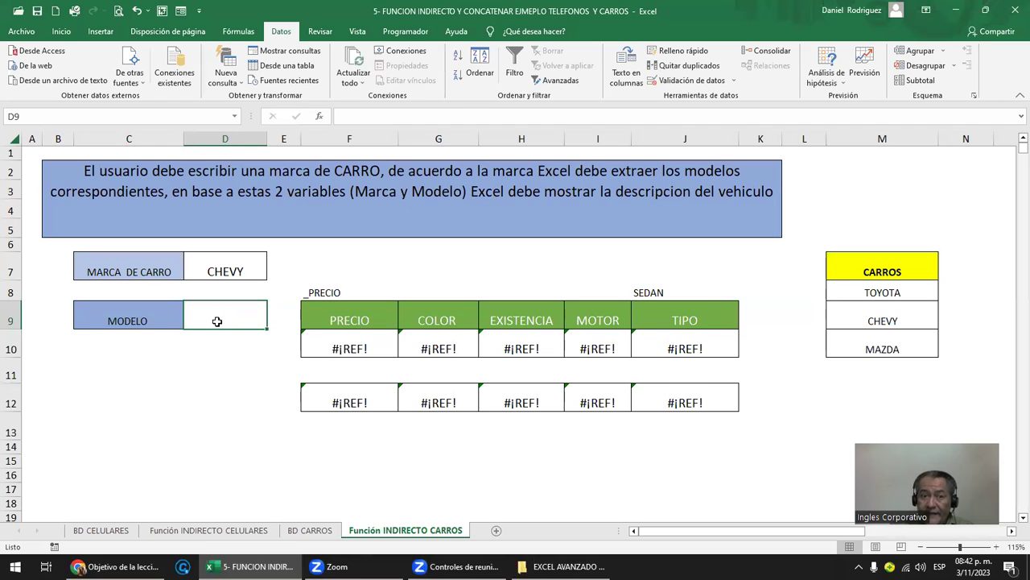
left_click(215, 269)
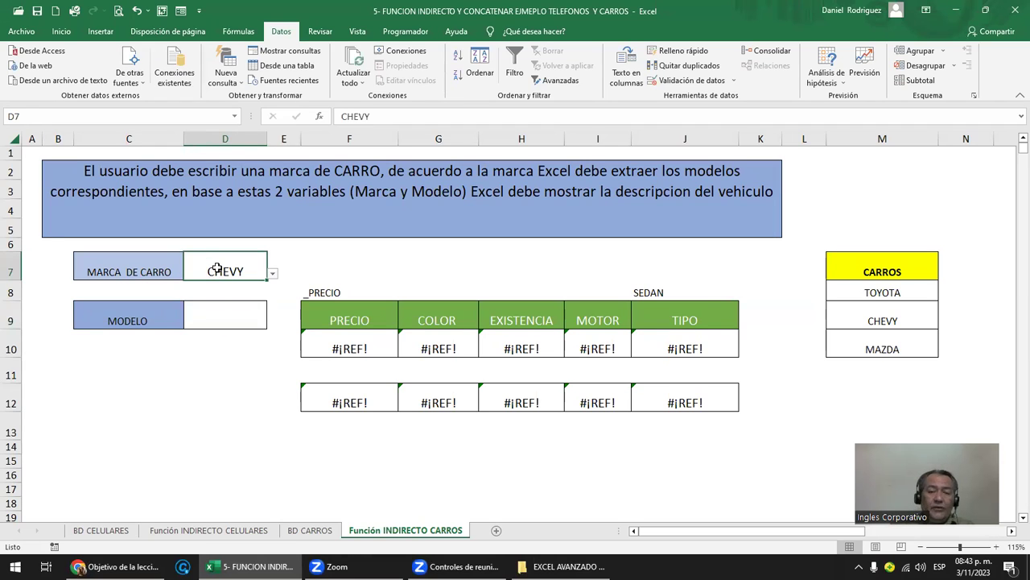
left_click_drag(861, 290, 860, 351)
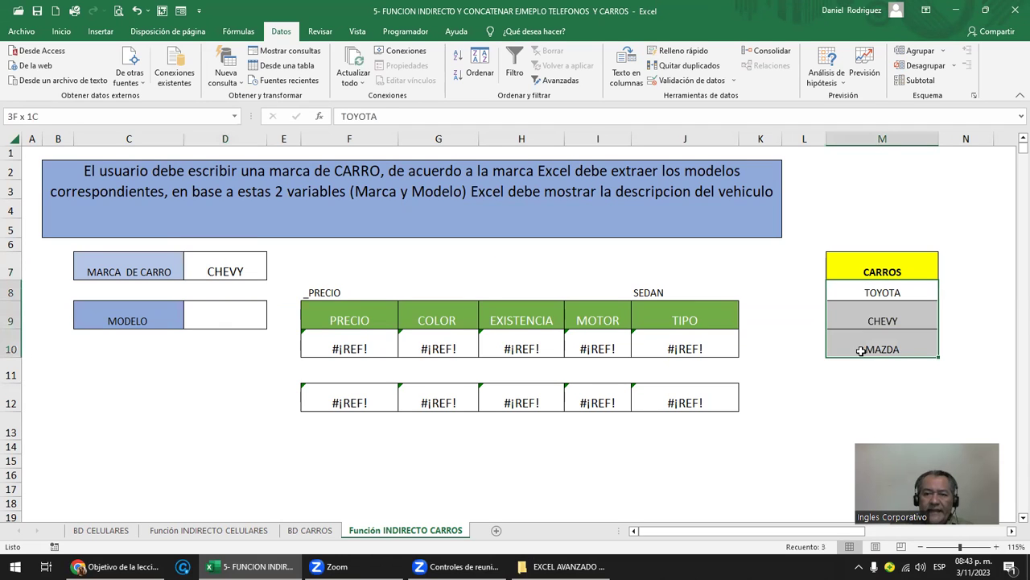
Step: Give D9 list validation with source =INDIRECTO($D$7)
left_click(226, 318)
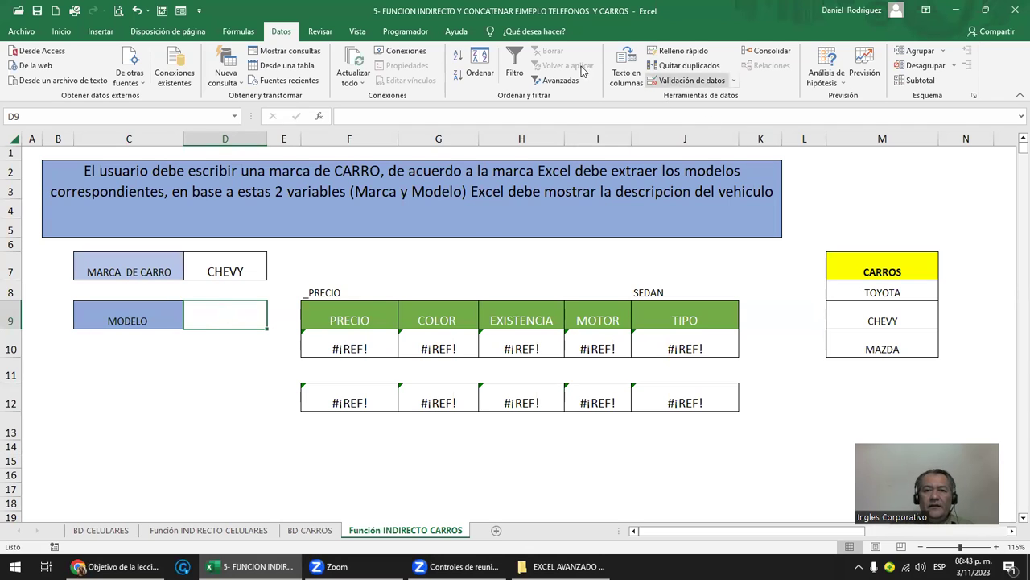
left_click(680, 84)
left_click(520, 266)
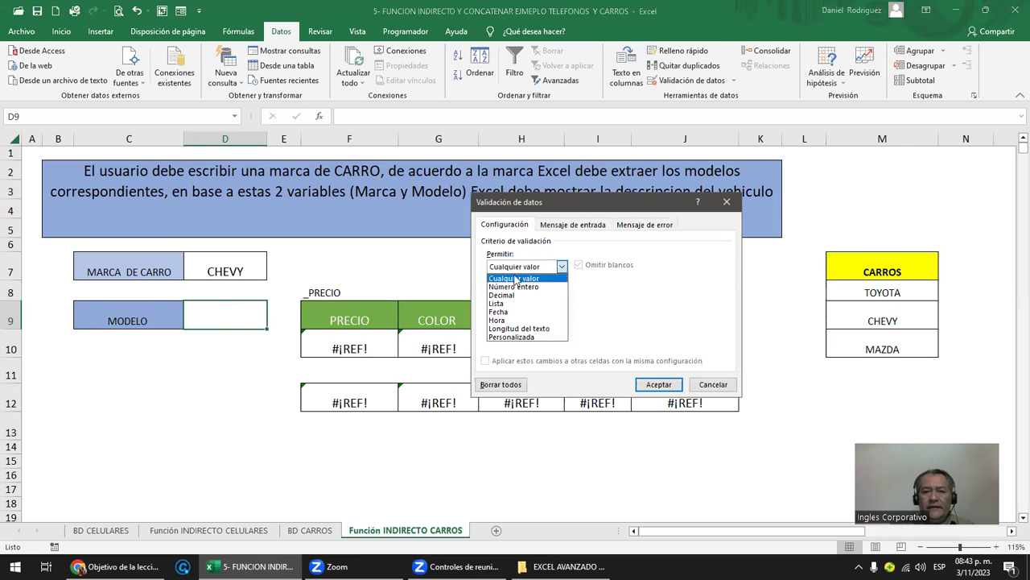
left_click(507, 304)
left_click(510, 319)
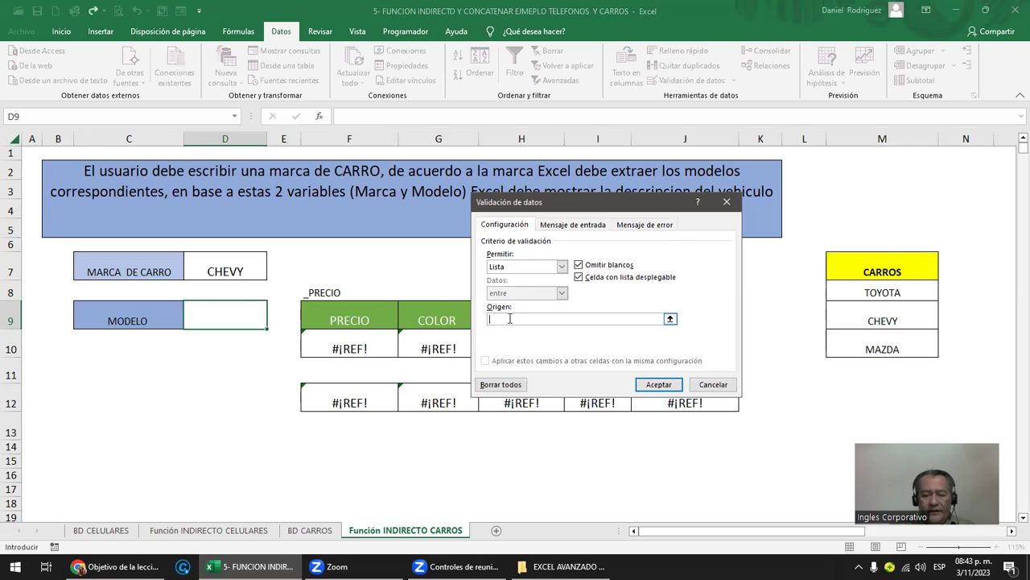
type("=INDI")
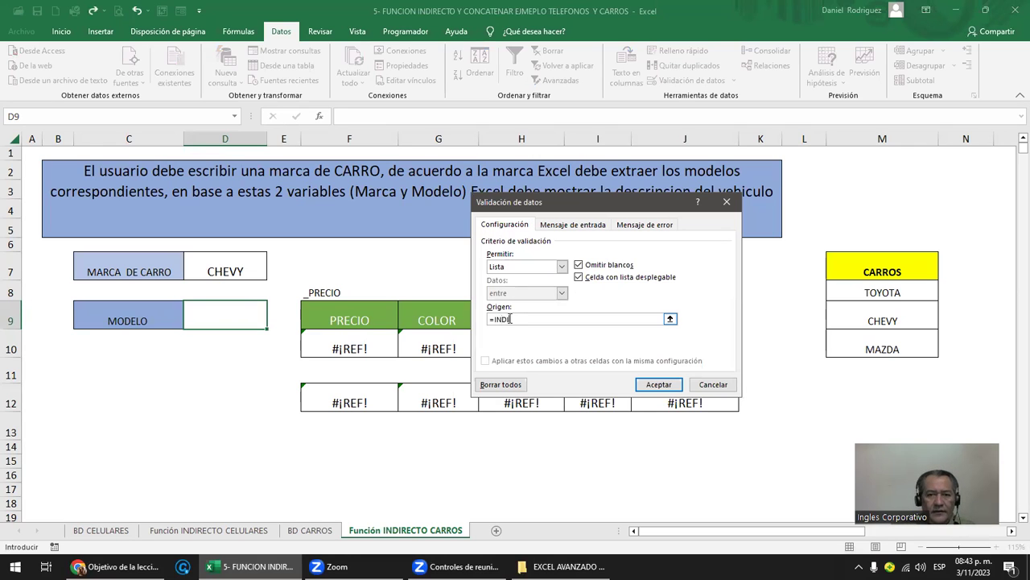
type("RECTO(")
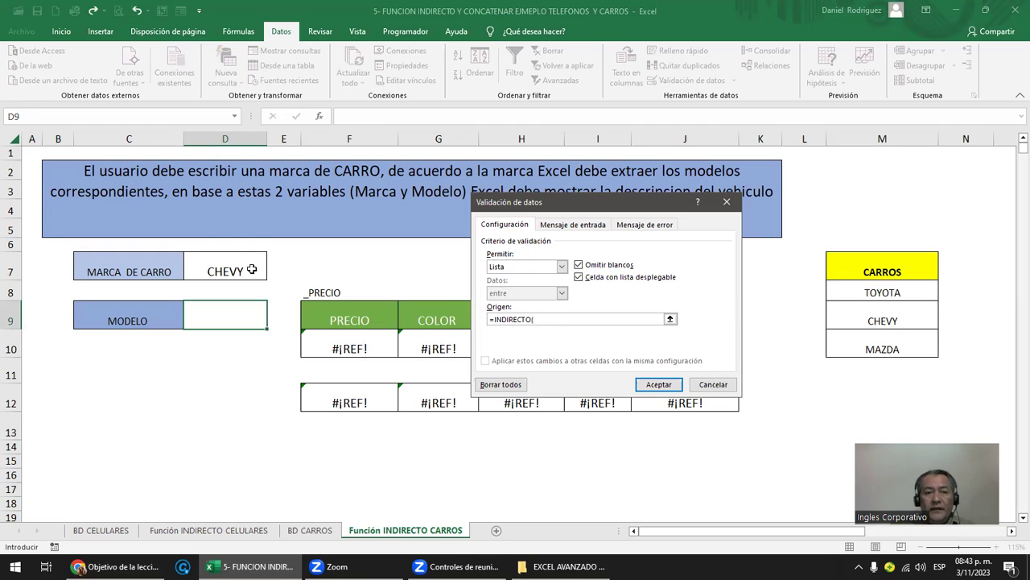
left_click(252, 270)
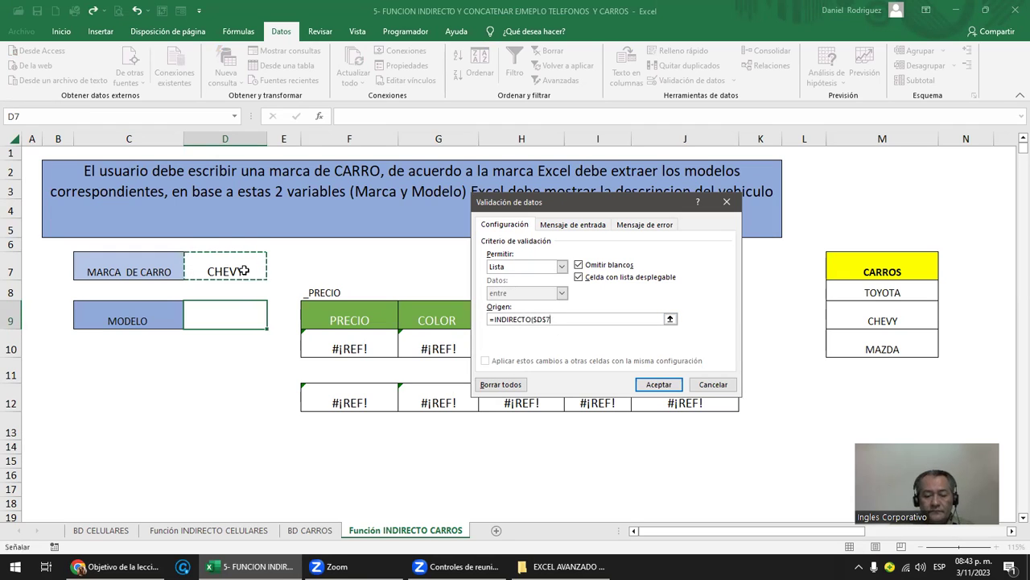
type(")")
key("Return")
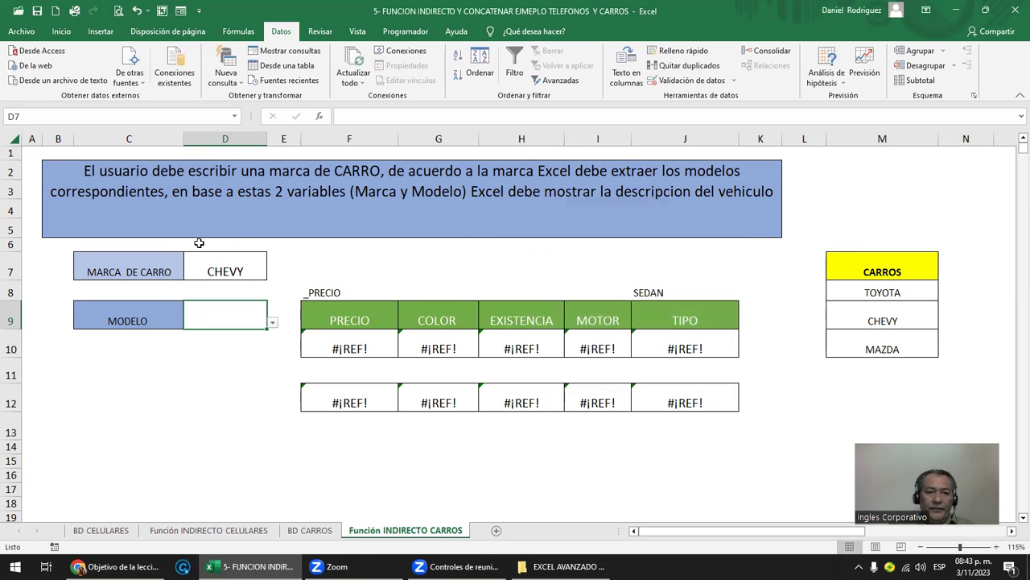
left_click(236, 270)
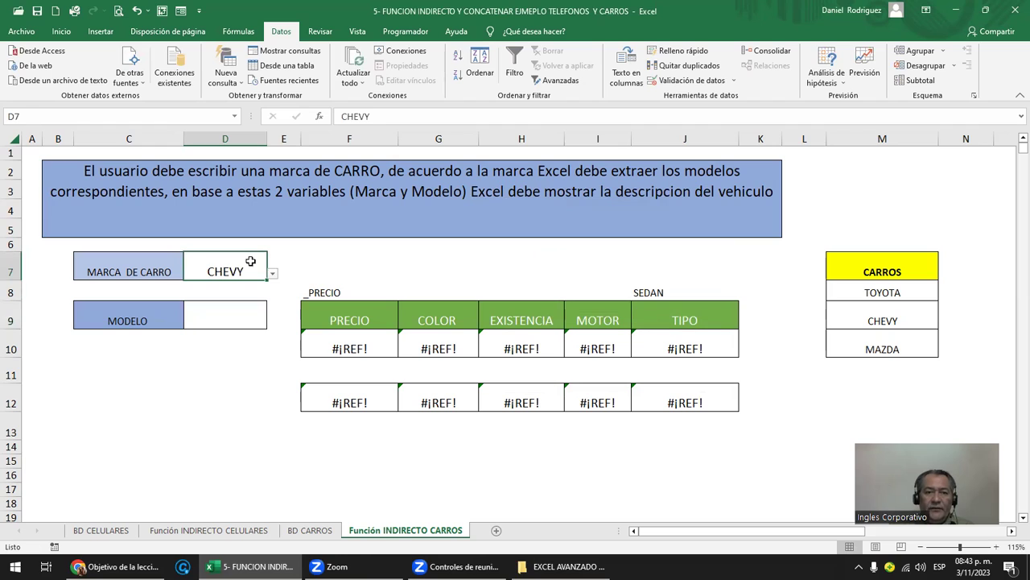
Step: Check the range named CHEVY using the Name Box list, then return to the sheet
left_click_drag(876, 290, 871, 337)
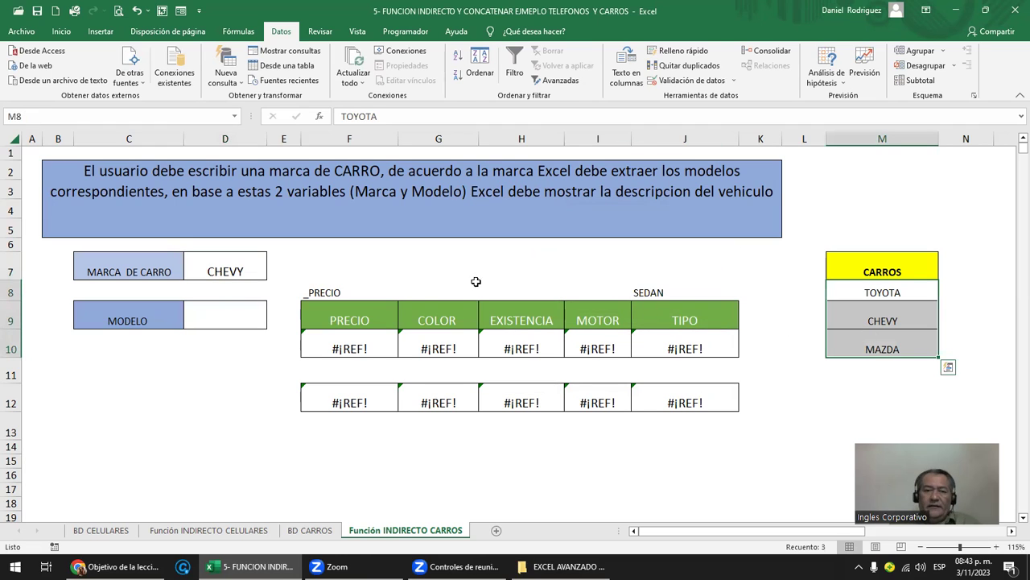
left_click(288, 271)
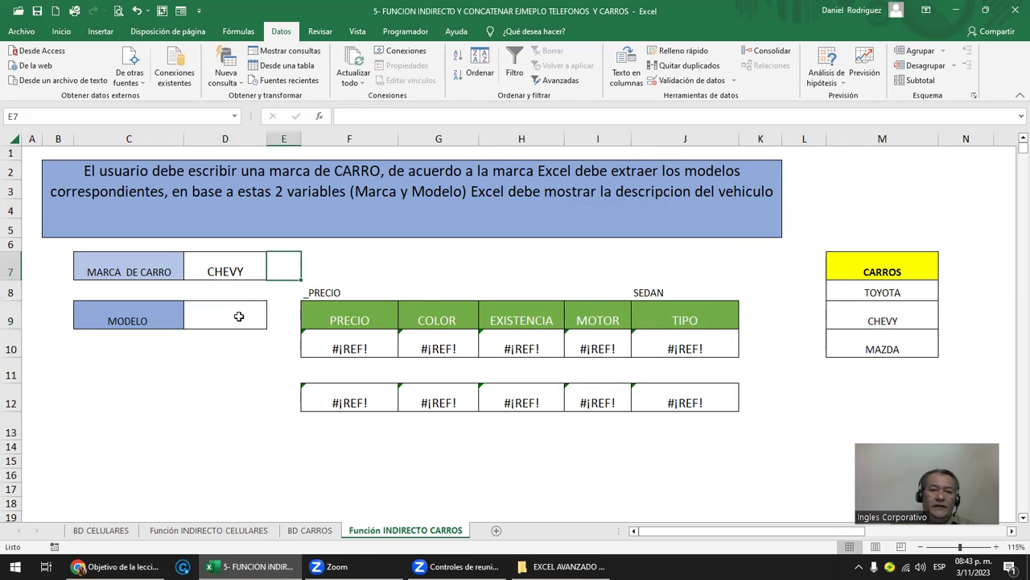
left_click(239, 311)
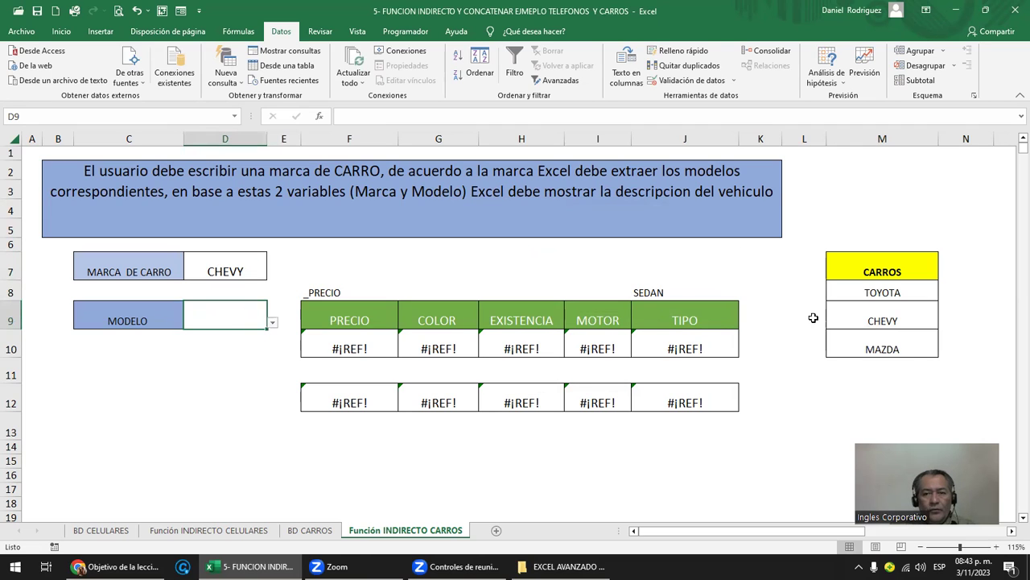
left_click(864, 294)
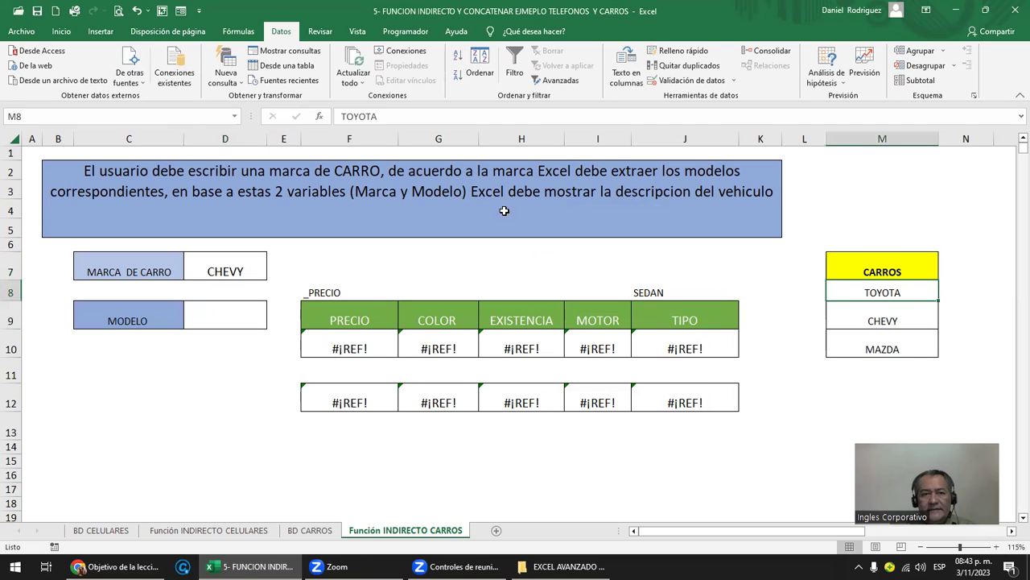
left_click(234, 116)
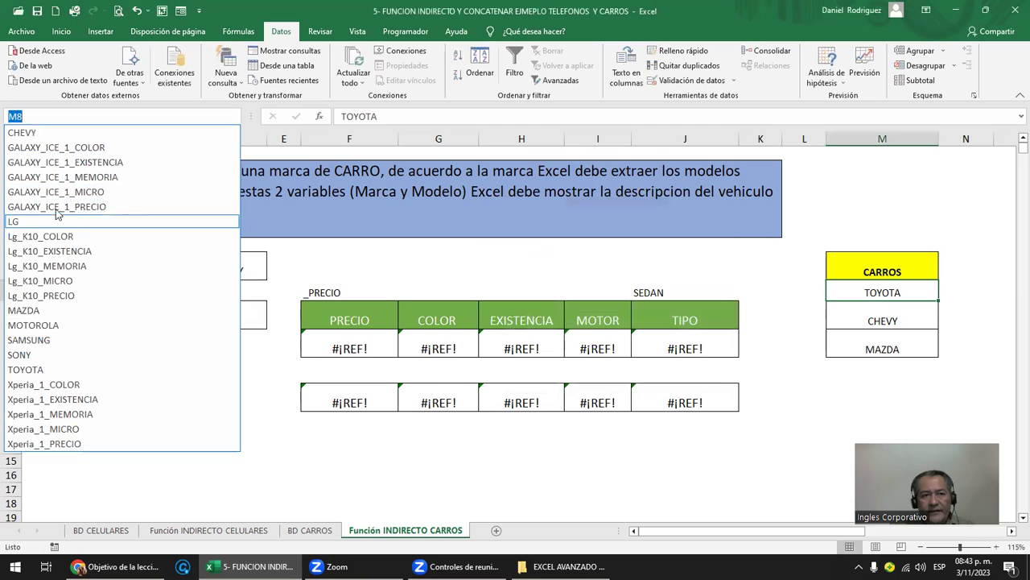
left_click(41, 132)
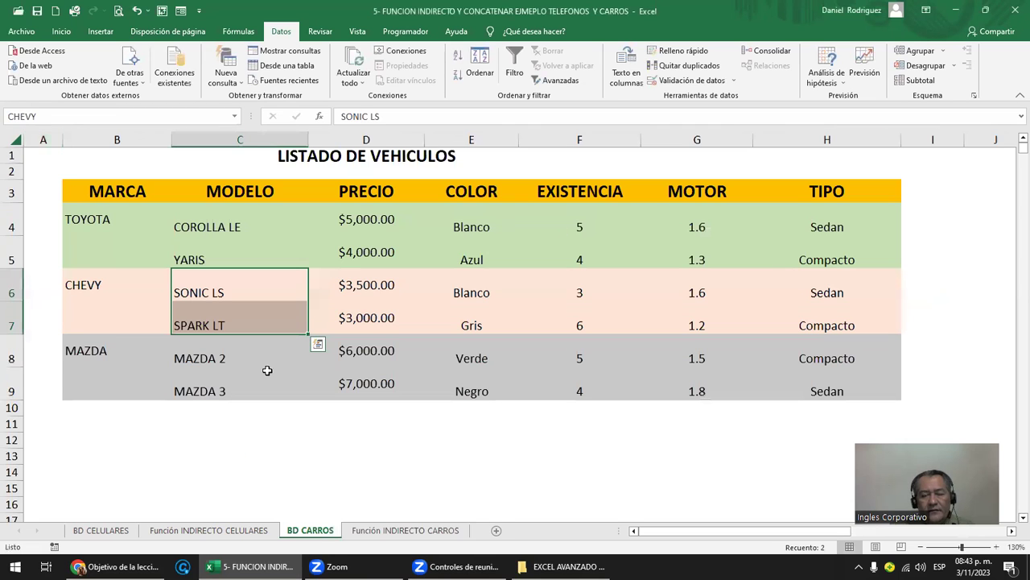
left_click(405, 530)
Step: Choose SPARK LT from D9's dropdown and open C11's formula for editing
left_click(208, 316)
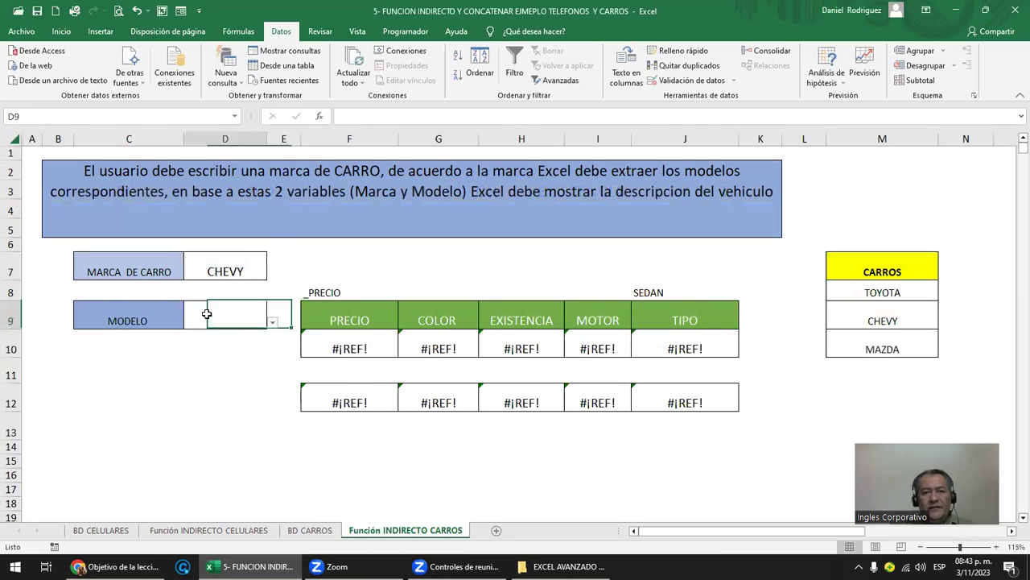
left_click(273, 323)
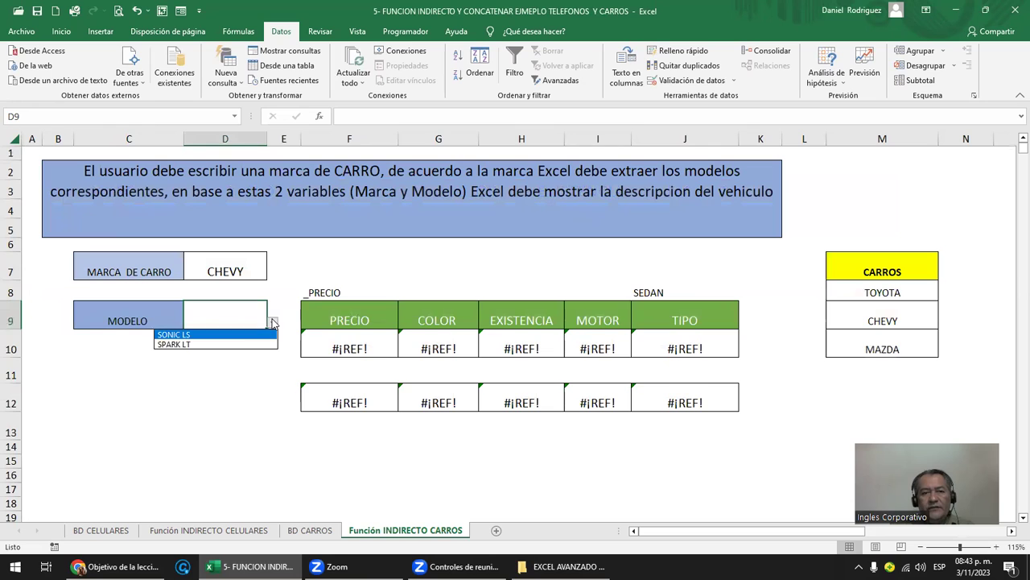
left_click(179, 345)
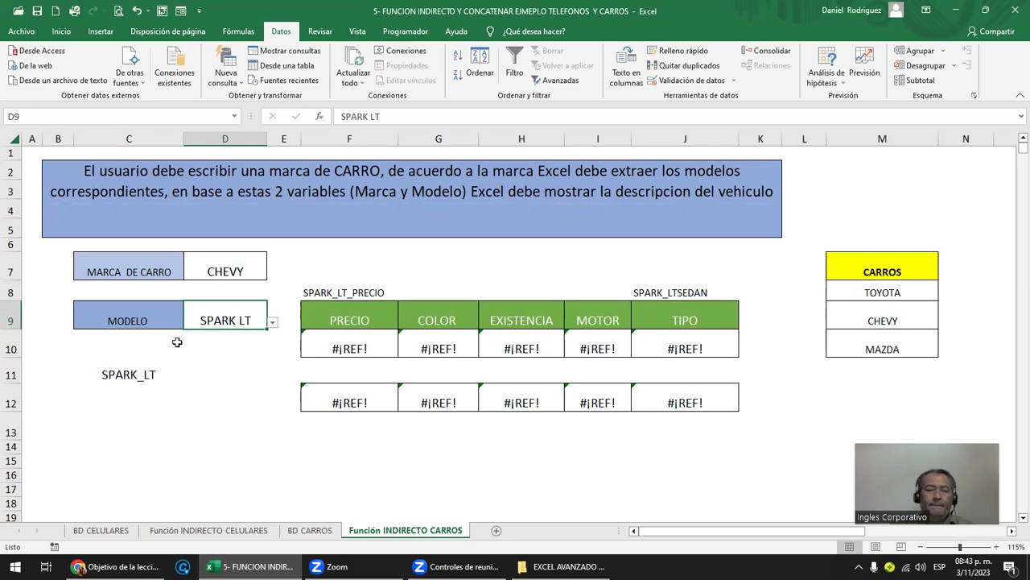
left_click(133, 368)
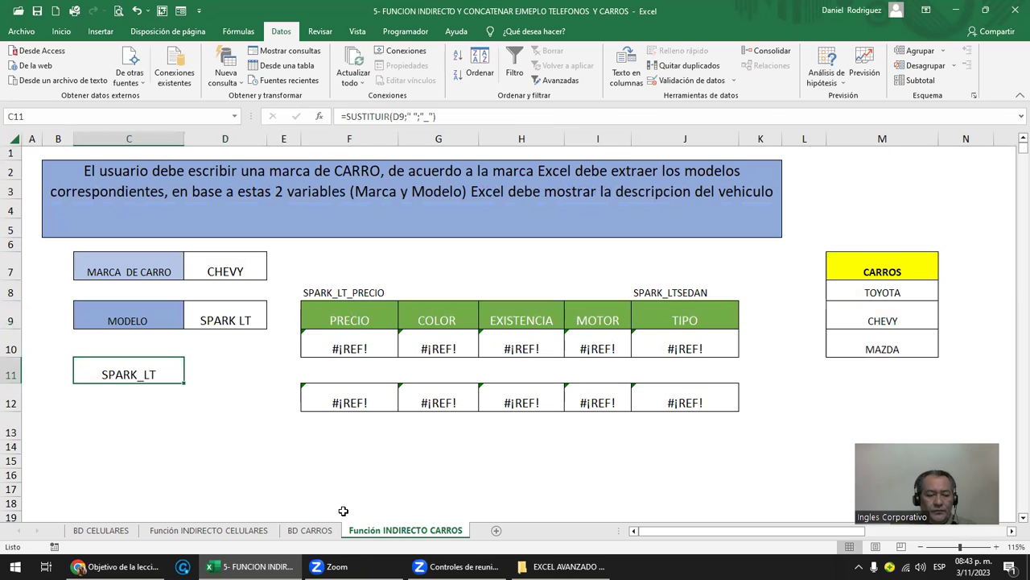
key("F2")
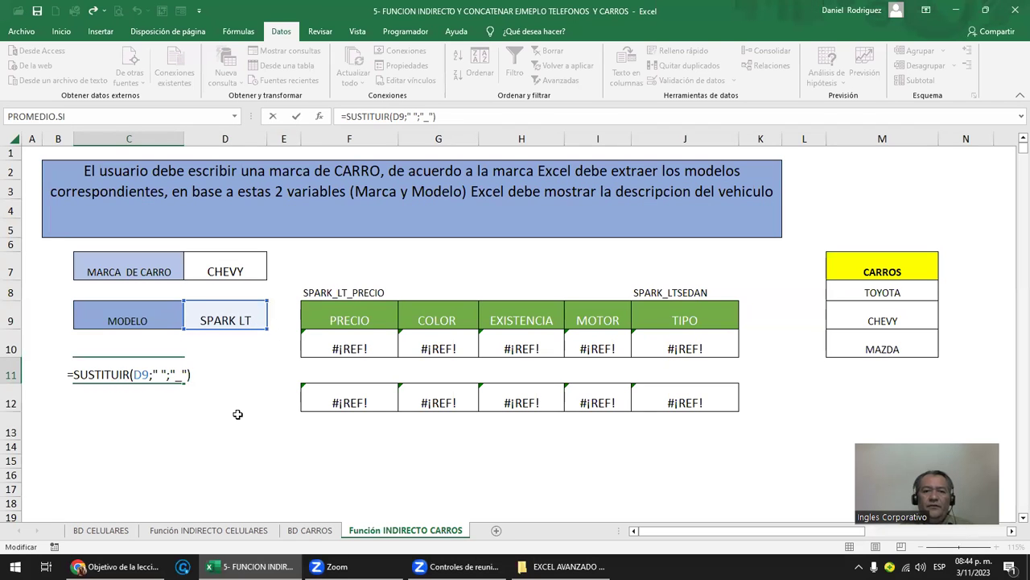
Step: Commit C11's formula and delete the #¡REF! results in F10:J10
key("Return")
key("Up")
key("Up")
key("Right")
key("Right")
key("Right")
key("shift+Right")
key("shift+Right")
key("shift+Right")
key("shift+Right")
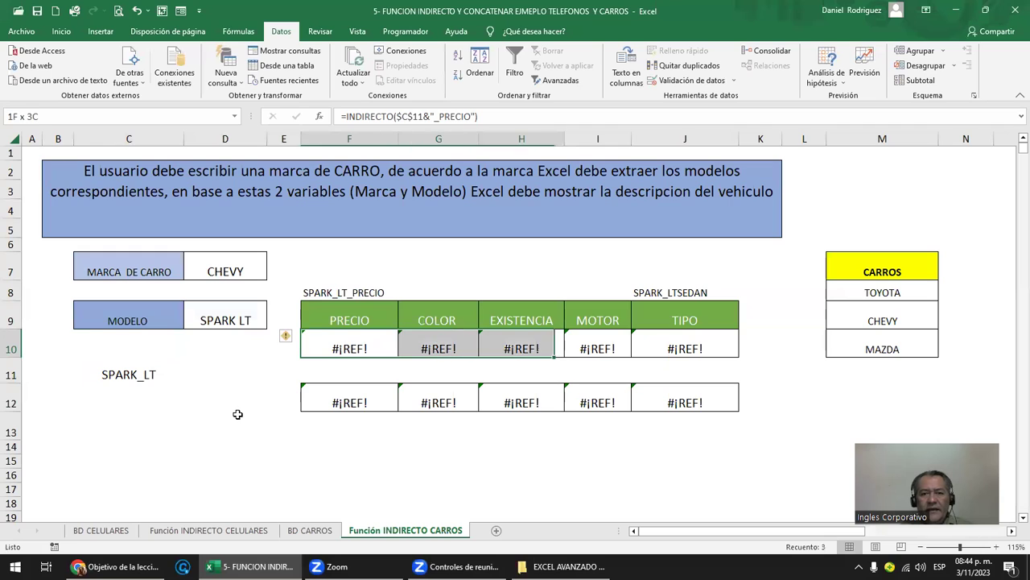
key("Delete")
key("Down")
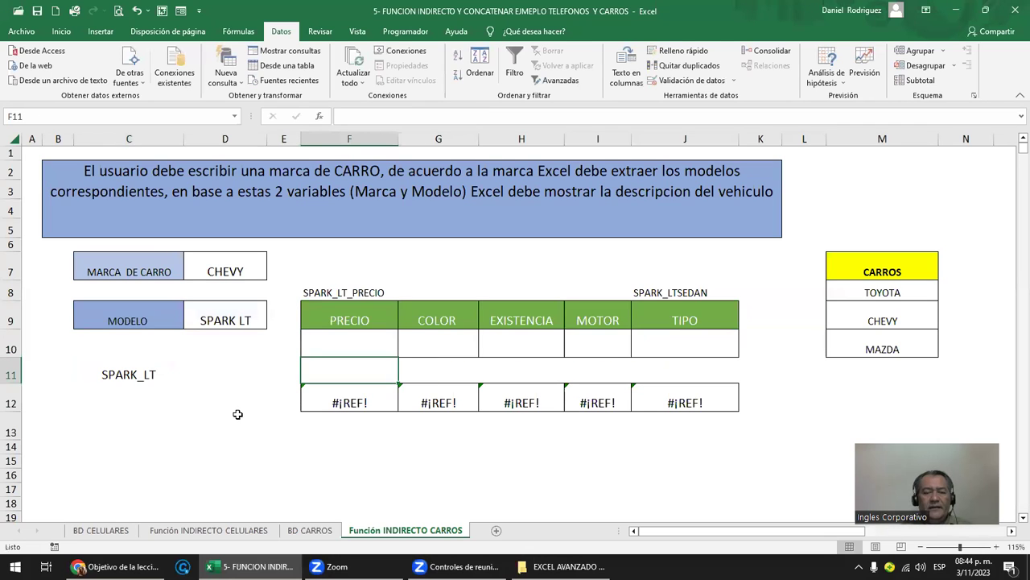
Step: Make the C11 reference in F8's label formula absolute as $C$11
key("Up")
key("Up")
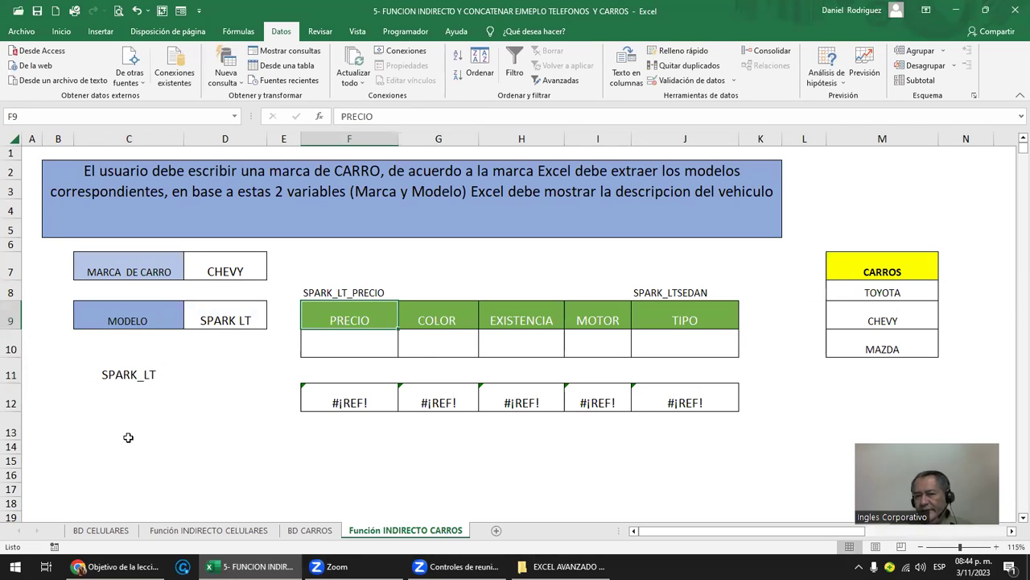
double_click(344, 317)
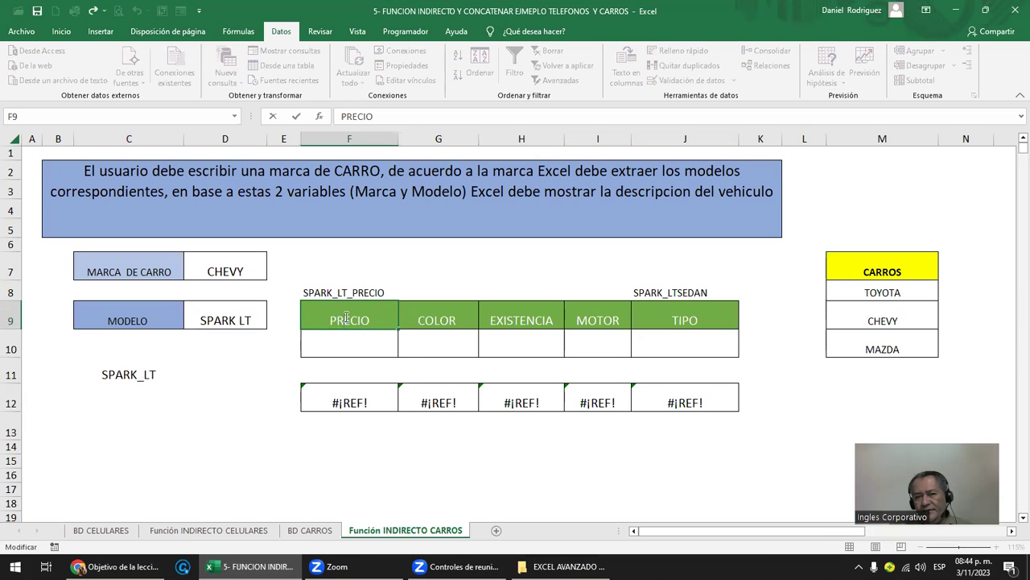
left_click_drag(322, 314, 376, 311)
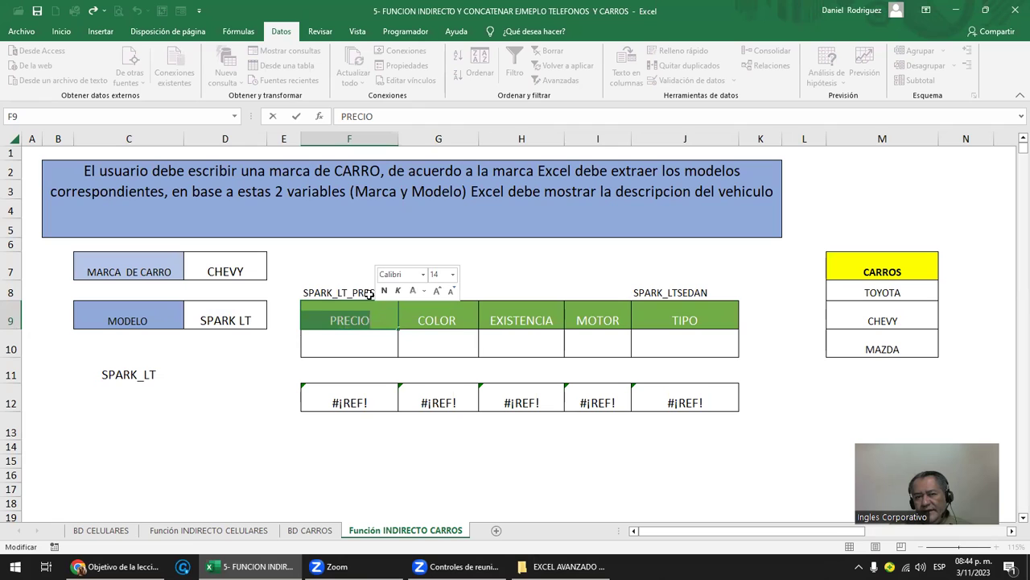
left_click(359, 292)
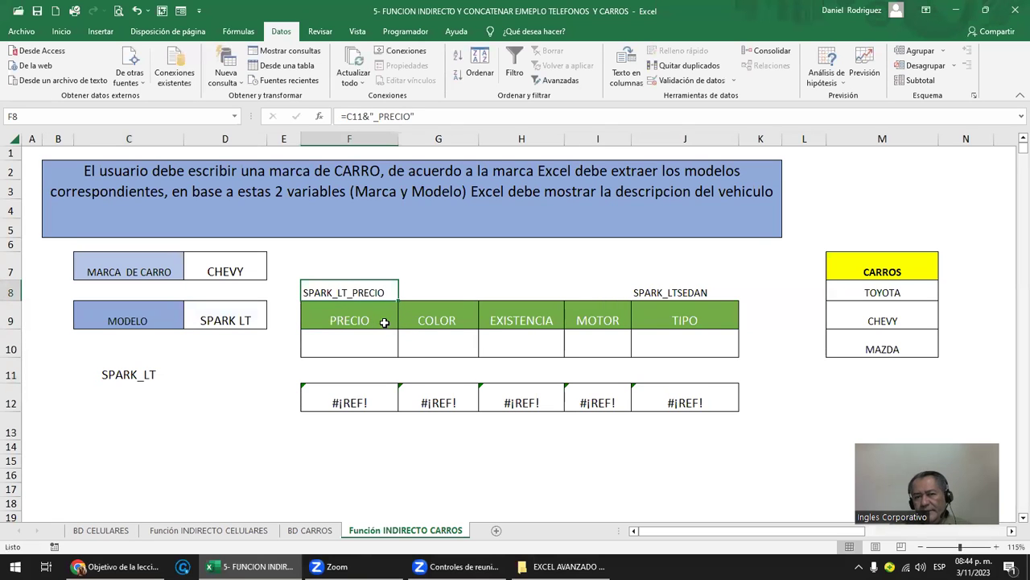
left_click(435, 321)
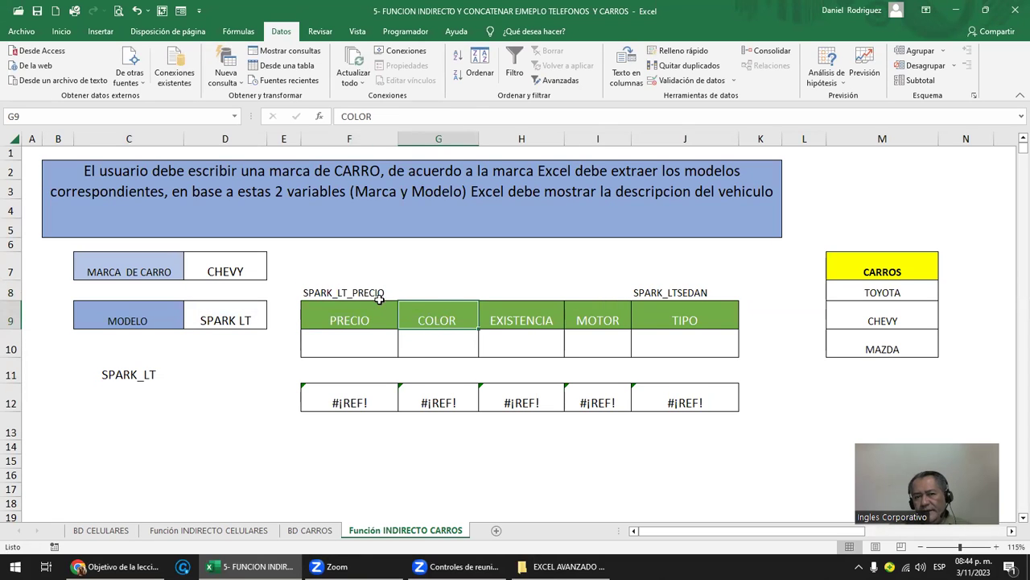
left_click(354, 293)
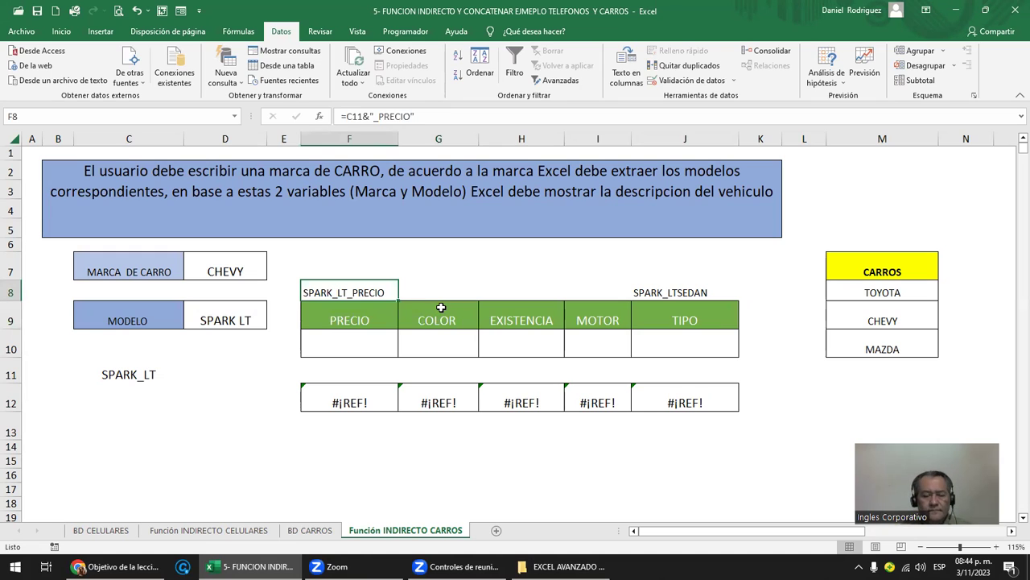
key("F2")
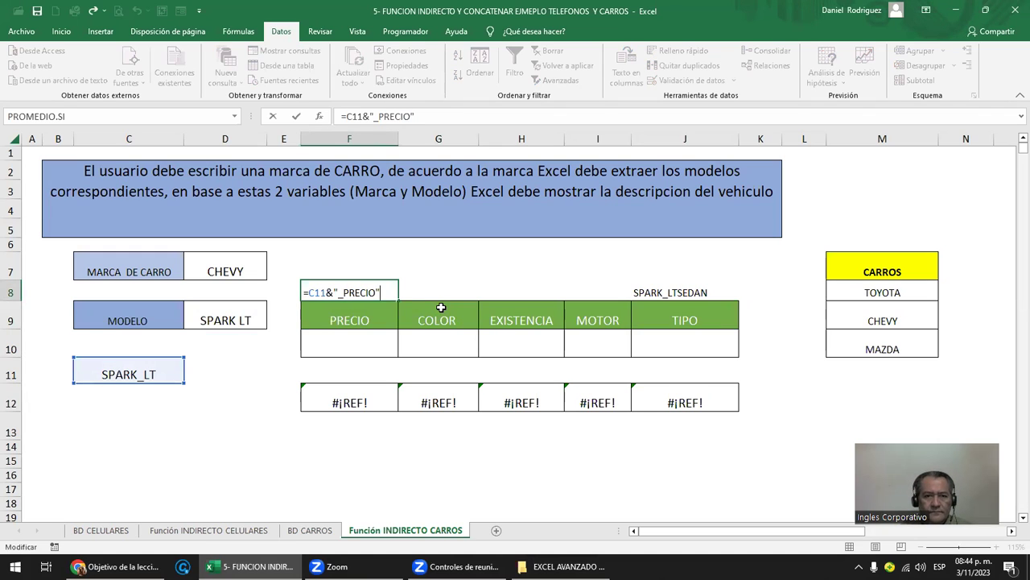
key("Left")
key("Left")
key("Left")
key("Left")
key("Left")
key("Left")
key("Left")
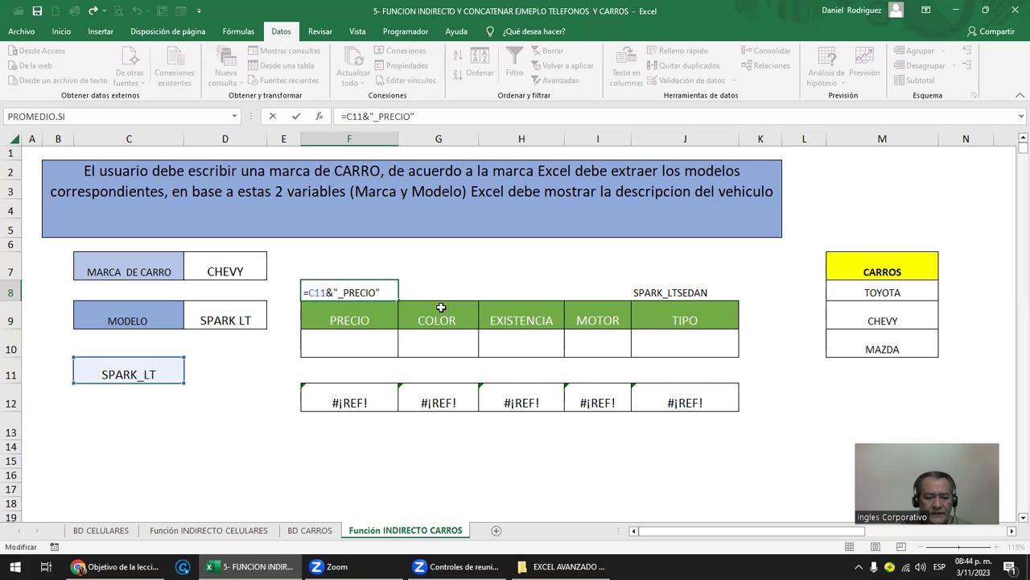
key("F4")
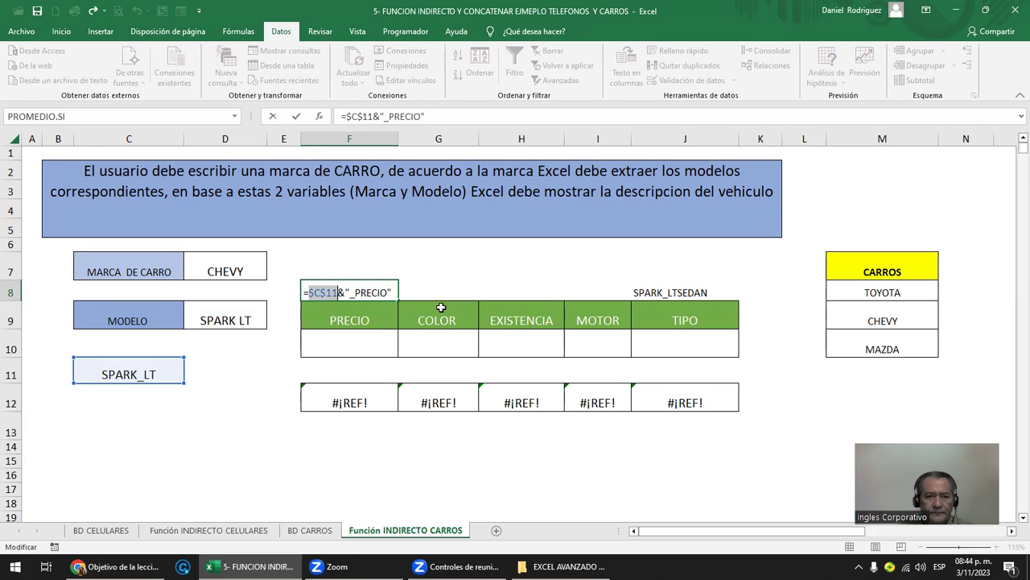
key("Return")
Step: Test copying F8's formula into G8, then delete the copy from G8
key("Up")
key("ctrl+c")
key("Right")
key("ctrl+v")
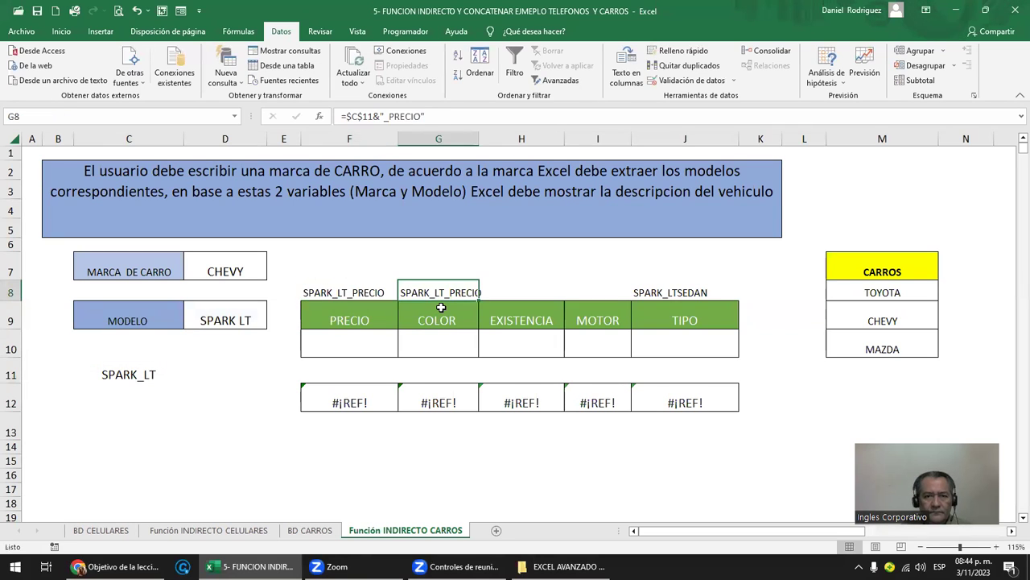
key("F2")
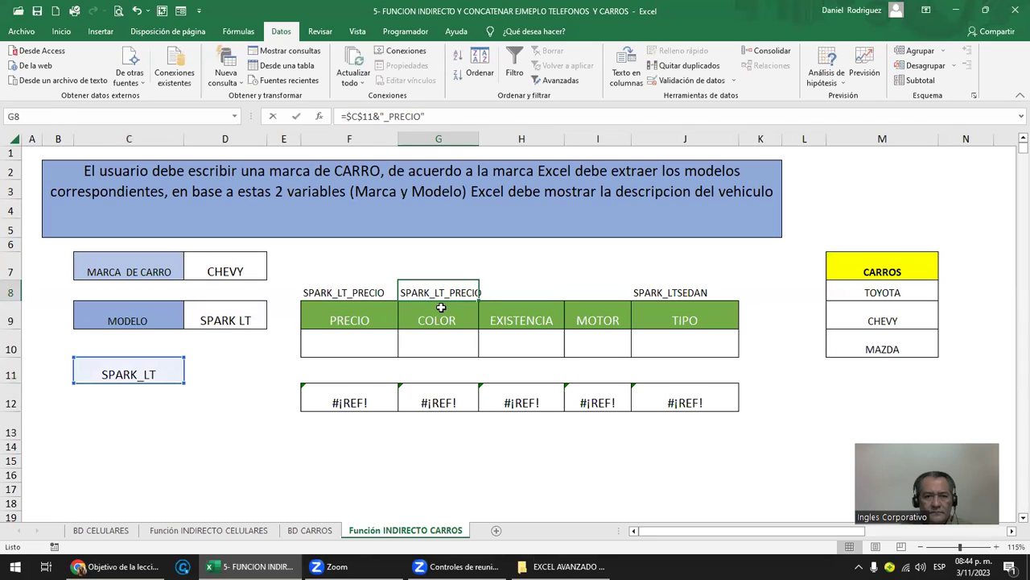
key("Escape")
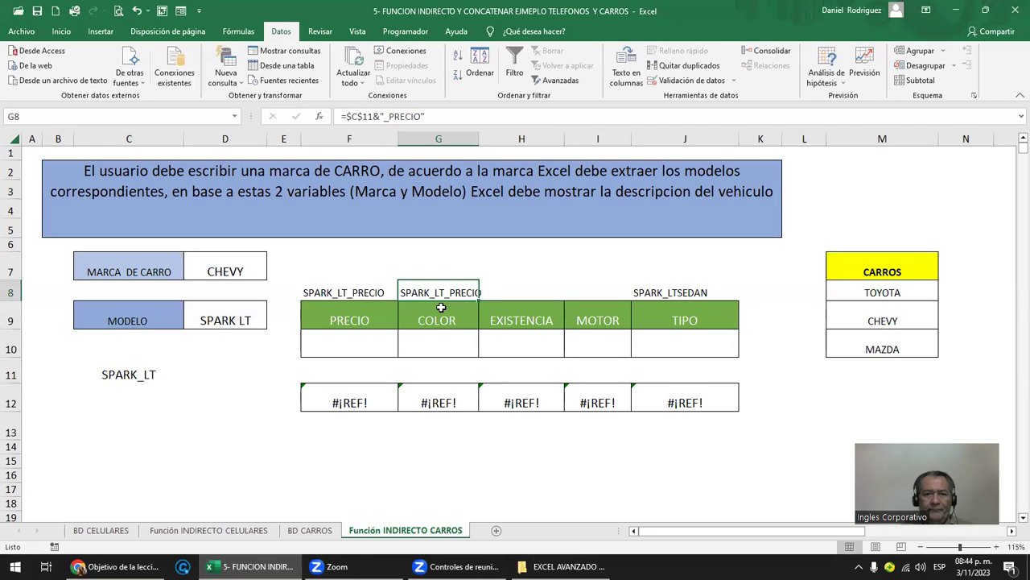
left_click(425, 323)
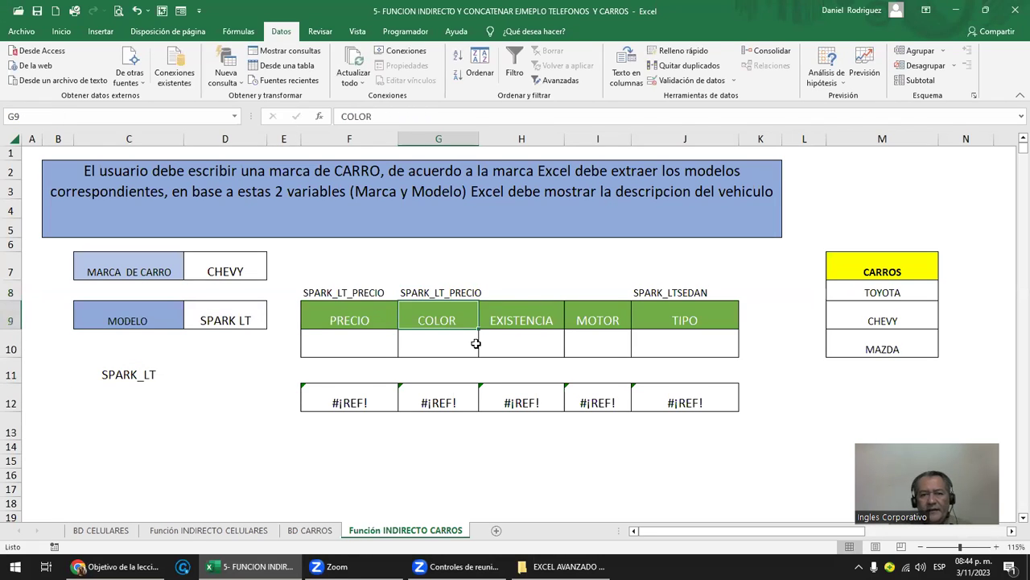
left_click(682, 289)
left_click(439, 291)
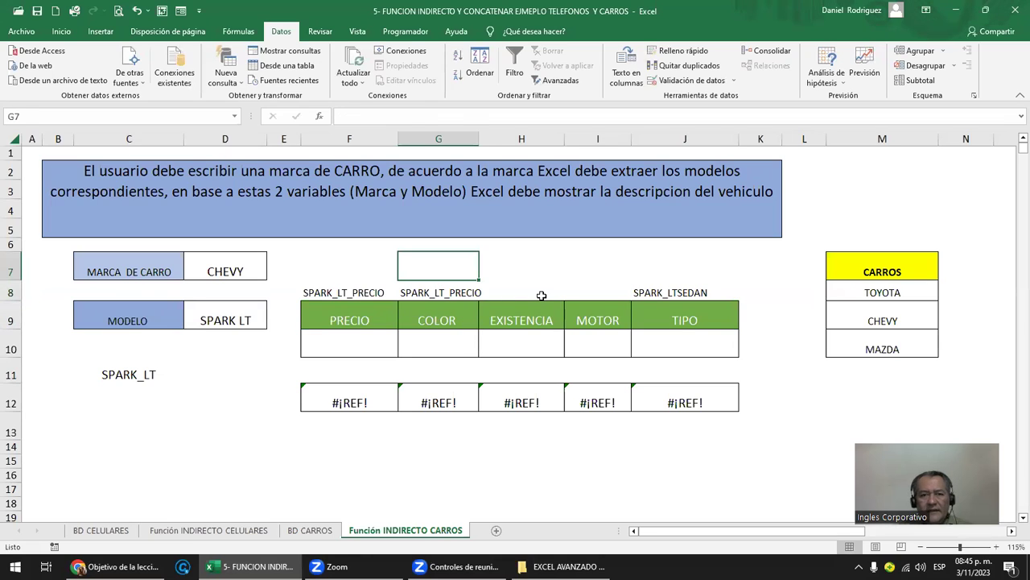
key("Delete")
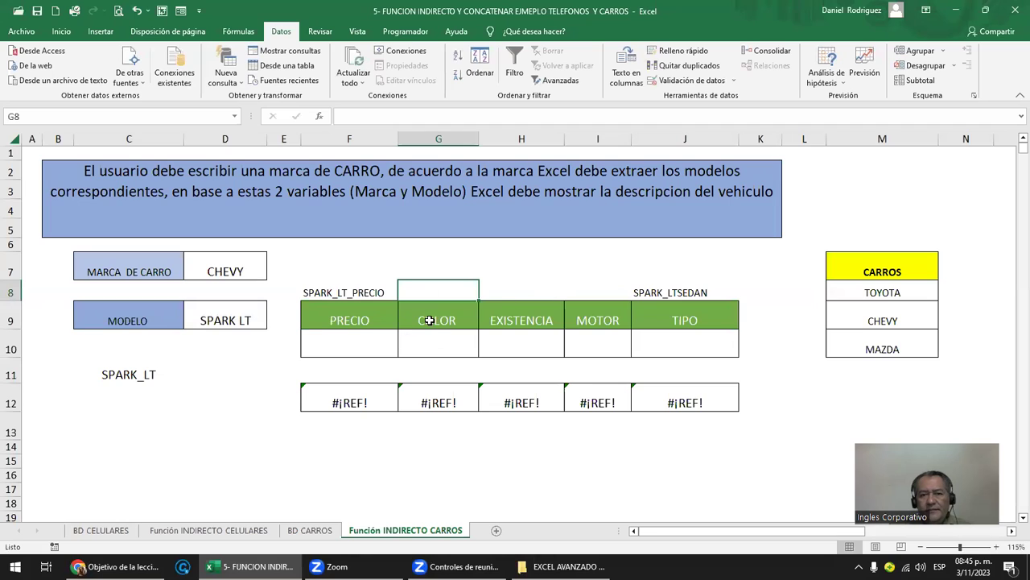
double_click(430, 320)
left_click_drag(414, 322, 467, 320)
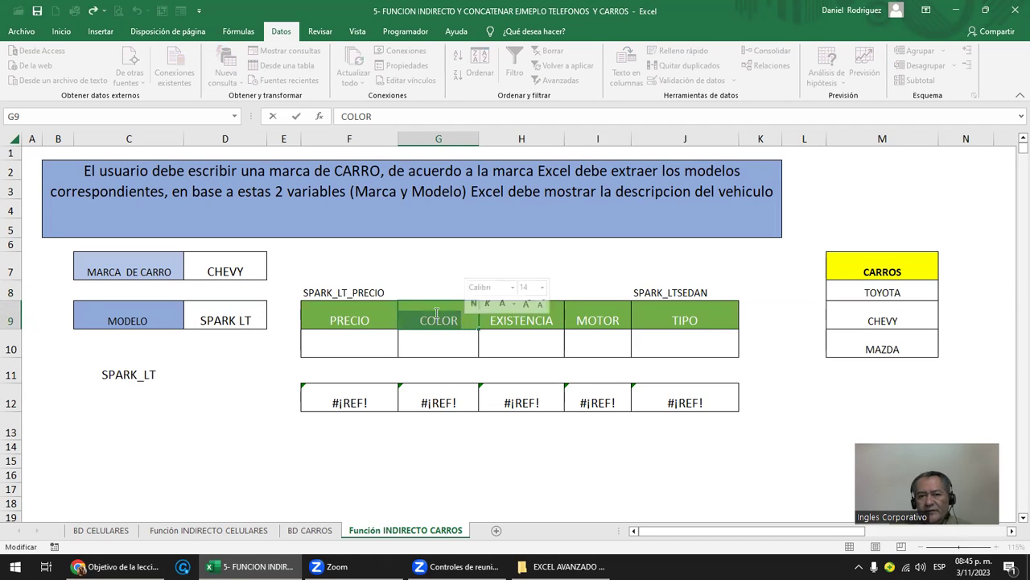
left_click(341, 343)
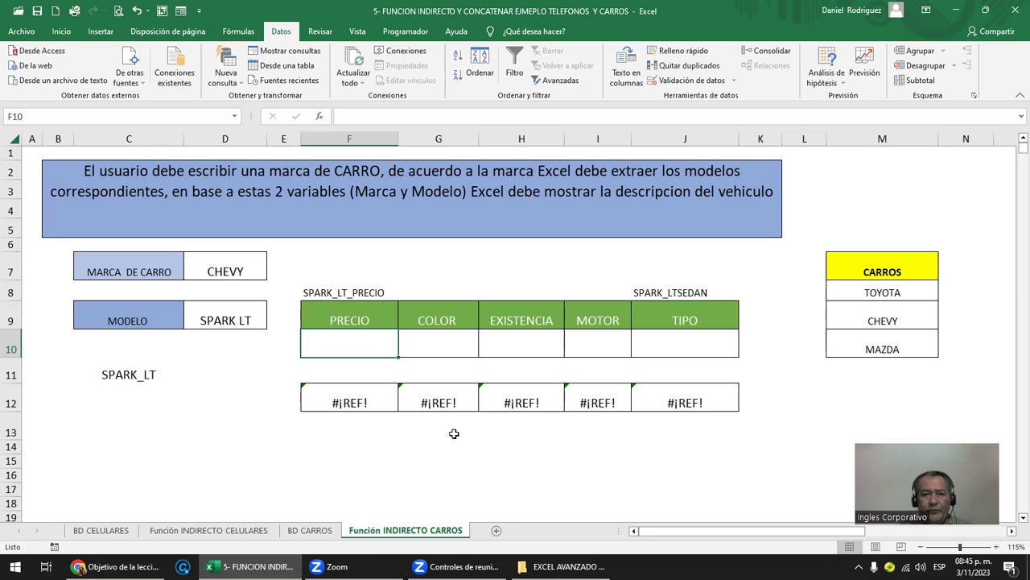
Step: On BD CARROS, name the SONIC LS price cell D6 SONIC_LS_PRECIO
left_click(318, 530)
left_click(203, 295)
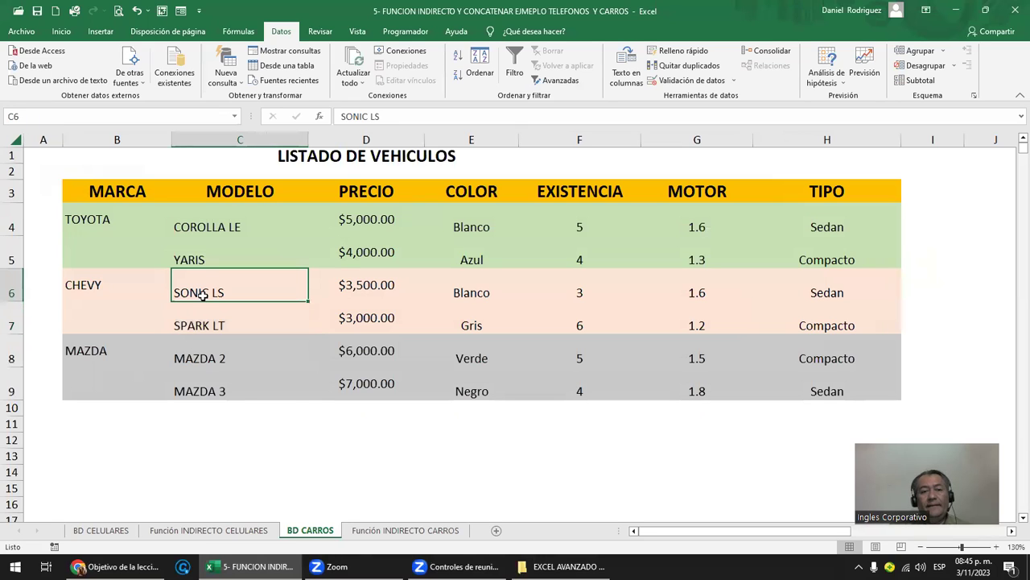
left_click(374, 290)
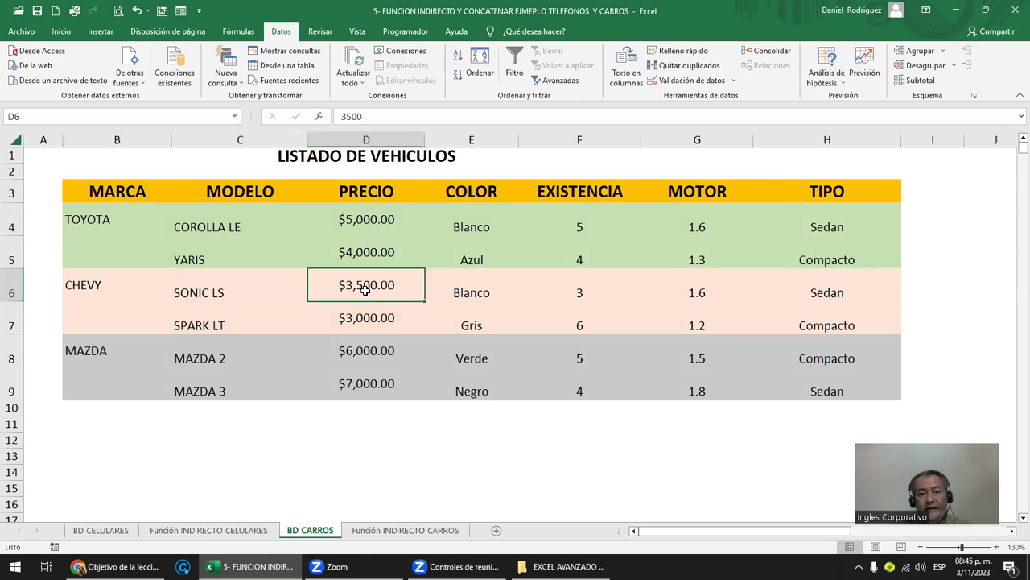
left_click(65, 116)
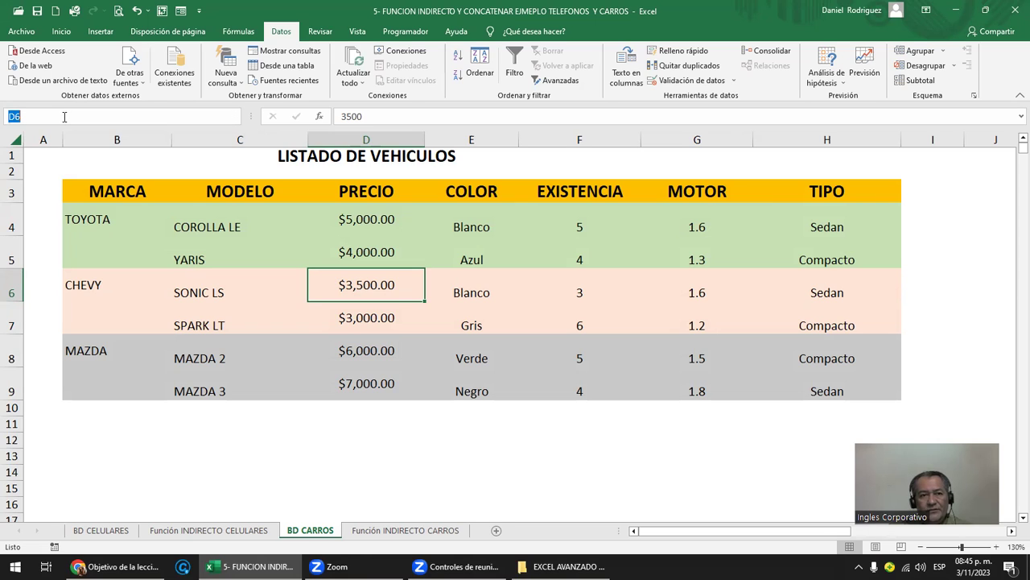
type("SO")
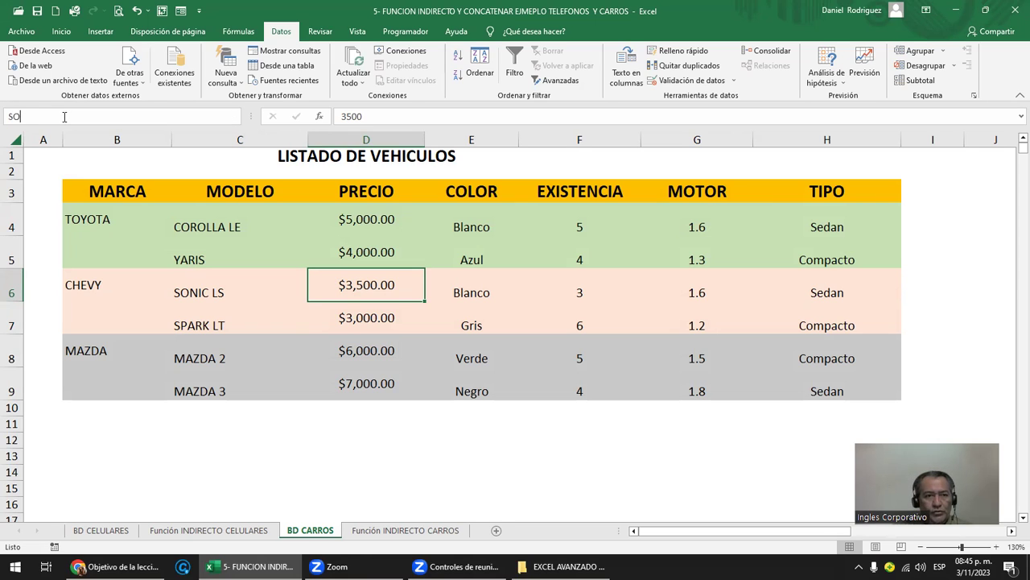
type("NIC")
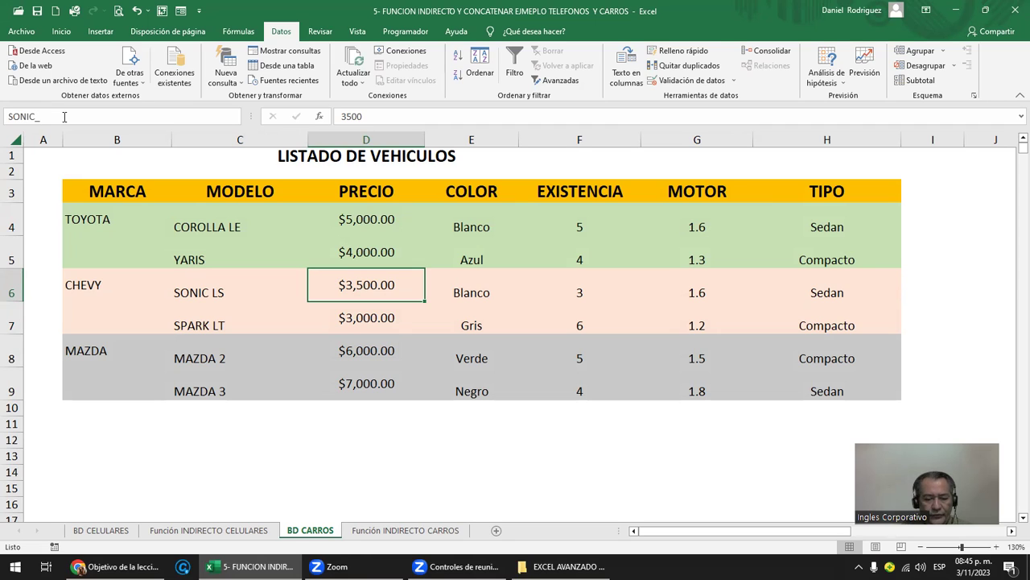
type("_LS")
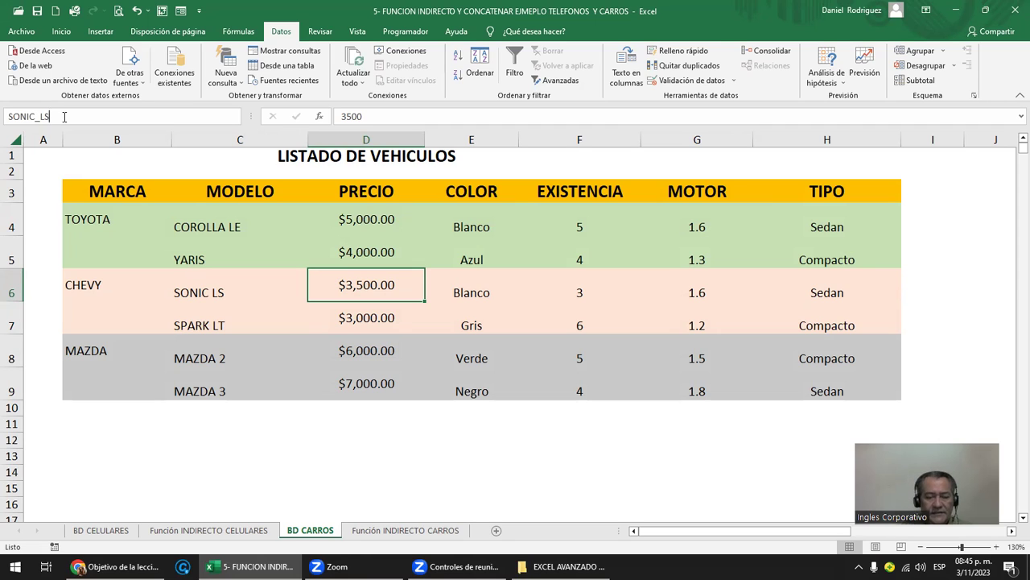
type("_PRECIO")
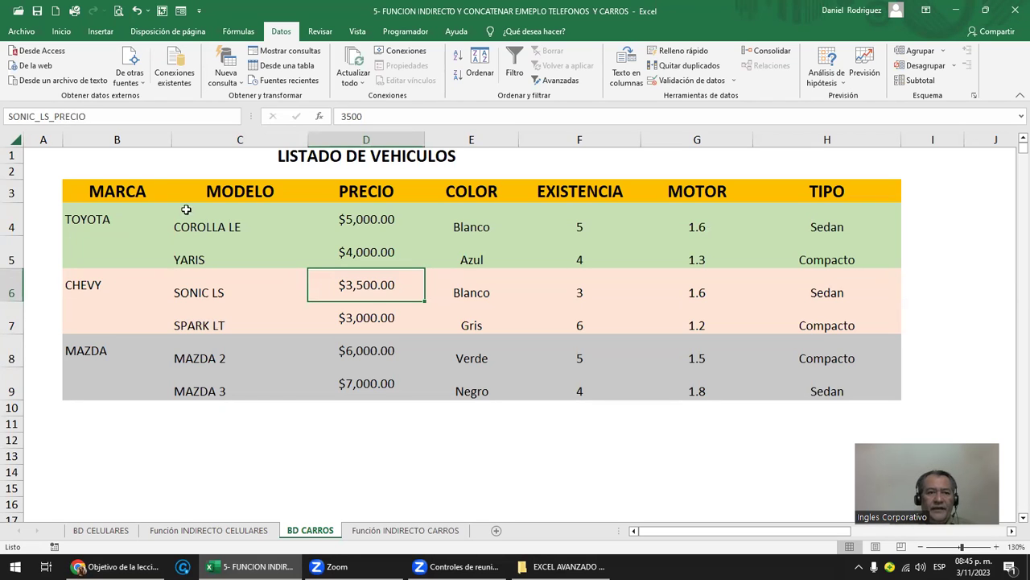
key("Return")
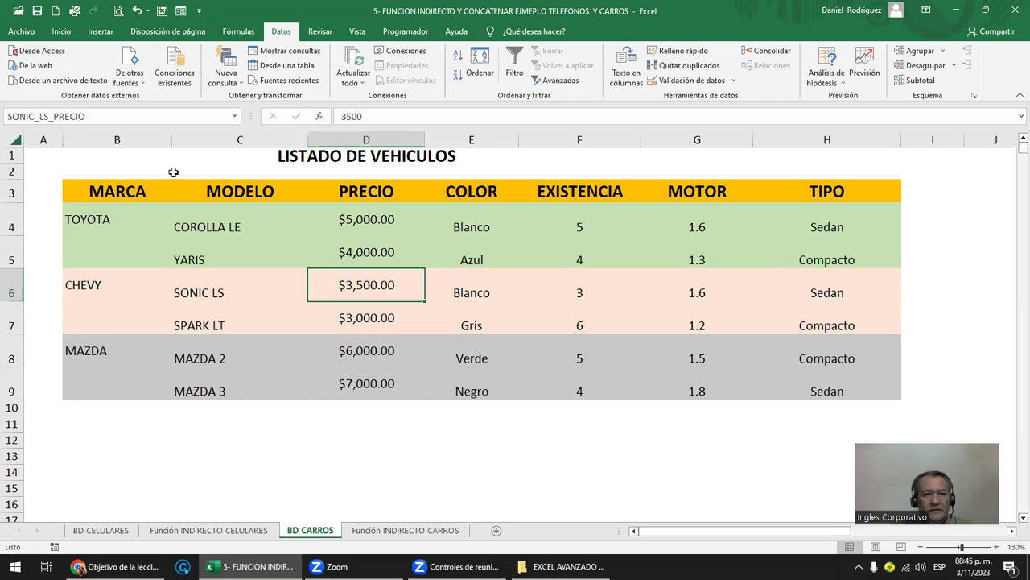
Step: Name the SONIC LS color cell E6 SONIC_LS_COLOR and check the defined names list
left_click(472, 286)
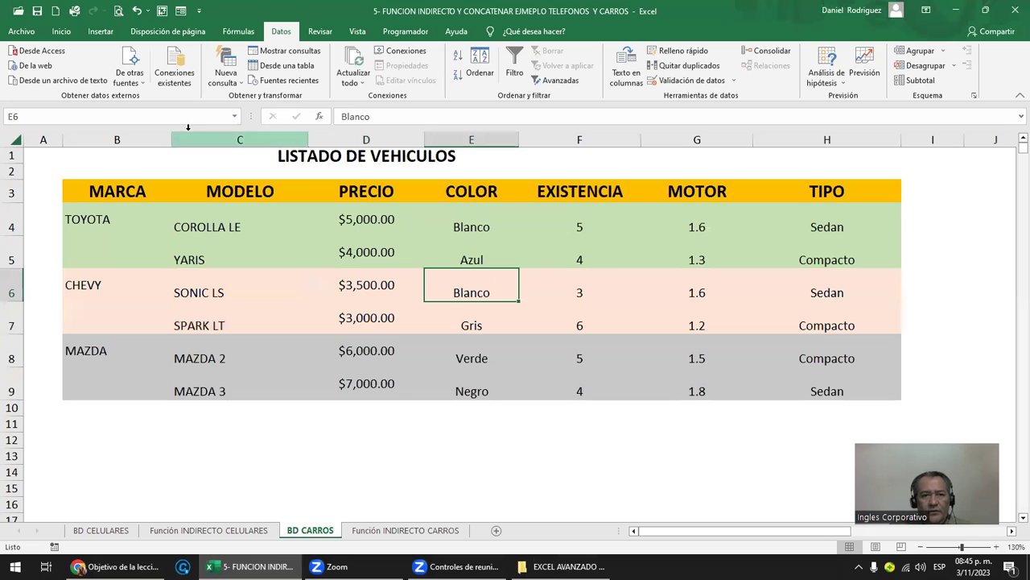
left_click(158, 113)
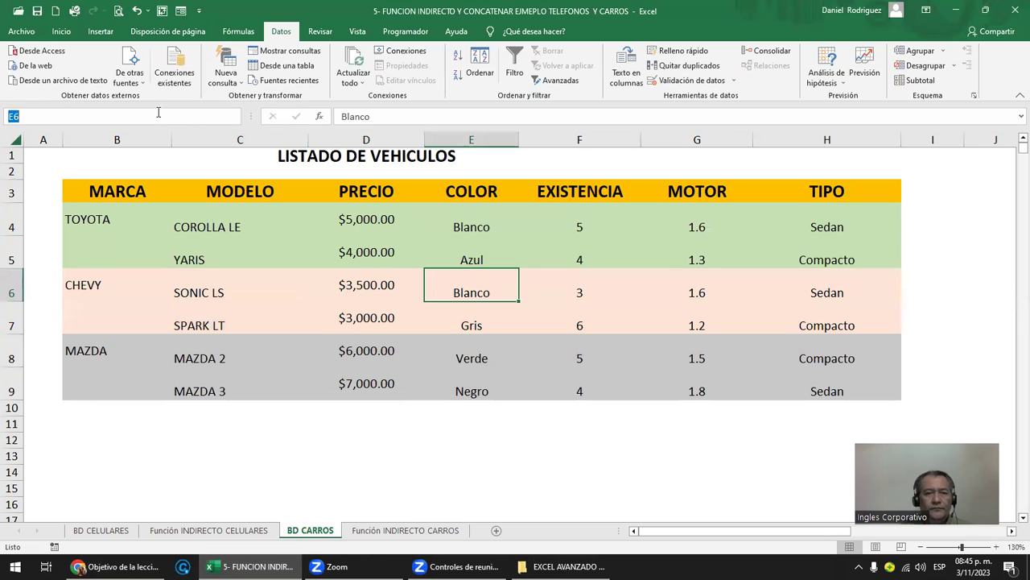
type("SONIC")
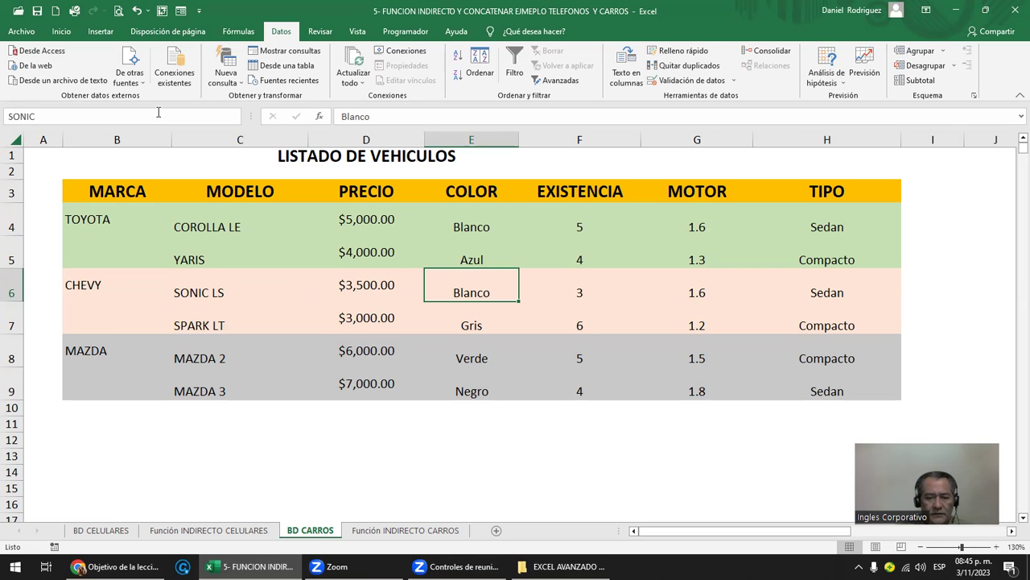
type("_LS_COLOR")
key("Return")
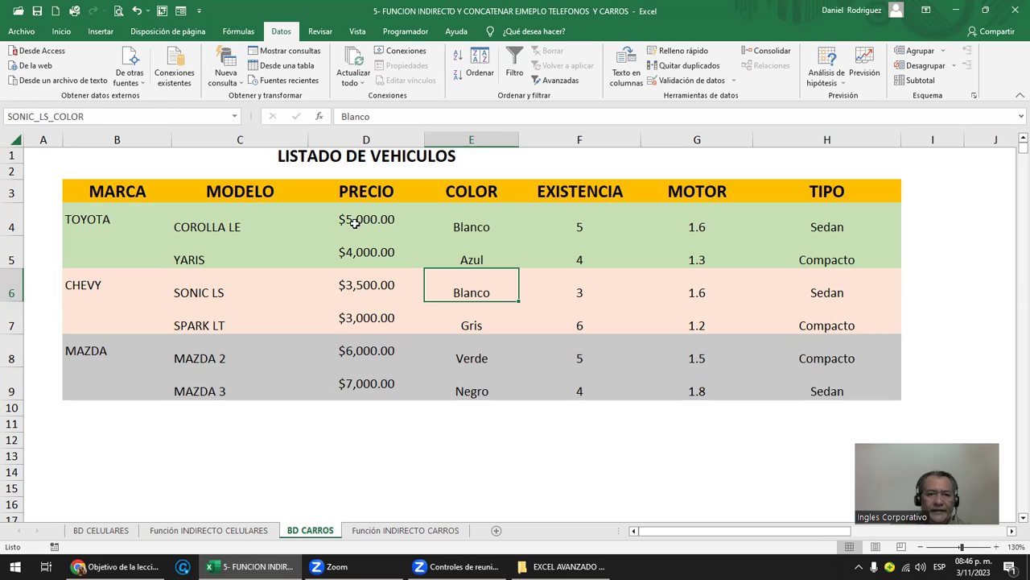
left_click(233, 116)
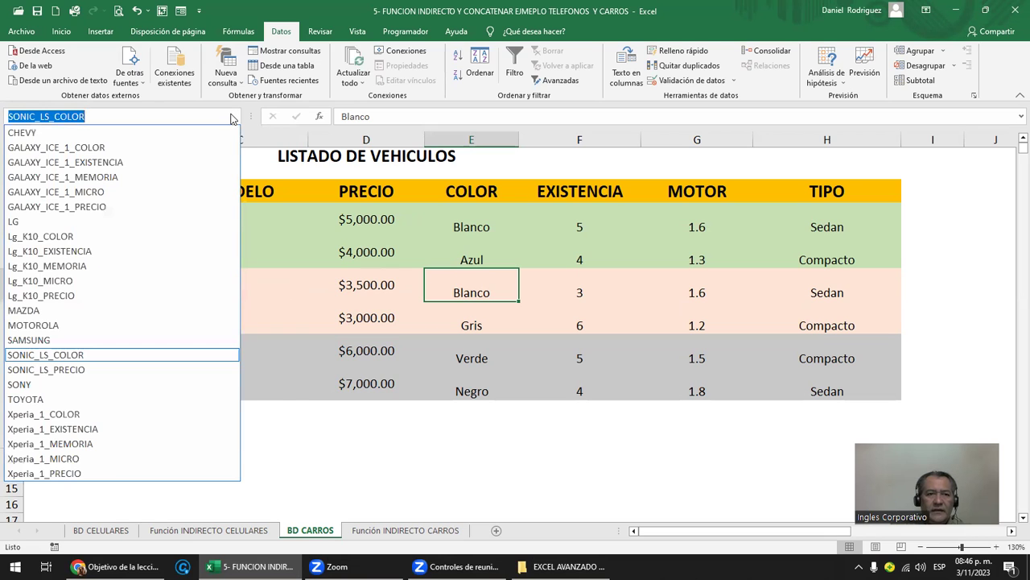
left_click(76, 357)
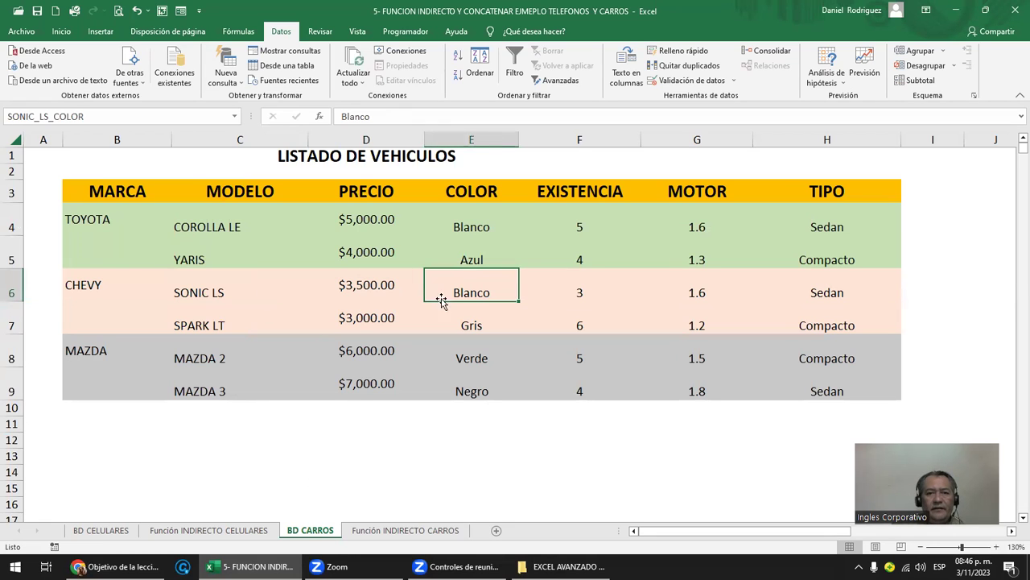
left_click(105, 116)
key("ctrl+c")
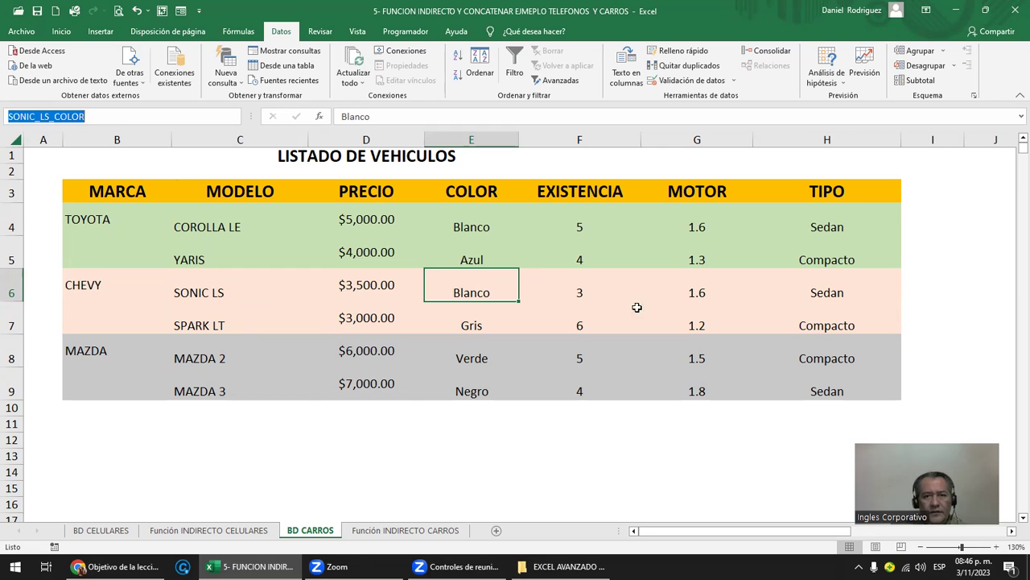
Step: Name the SONIC LS stock cell F6 SONIC_LS_EXISTENCIA
left_click(578, 293)
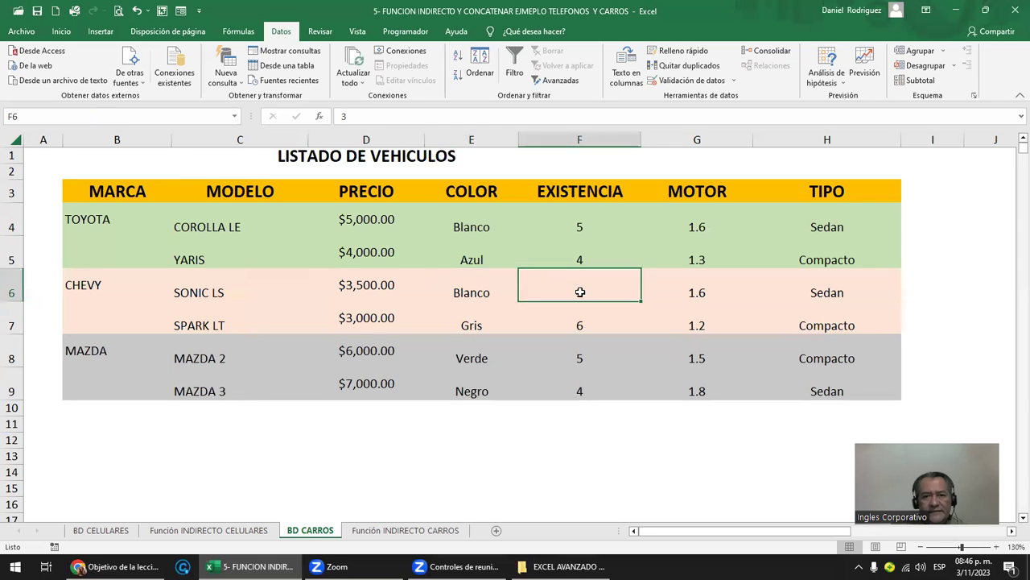
left_click(71, 117)
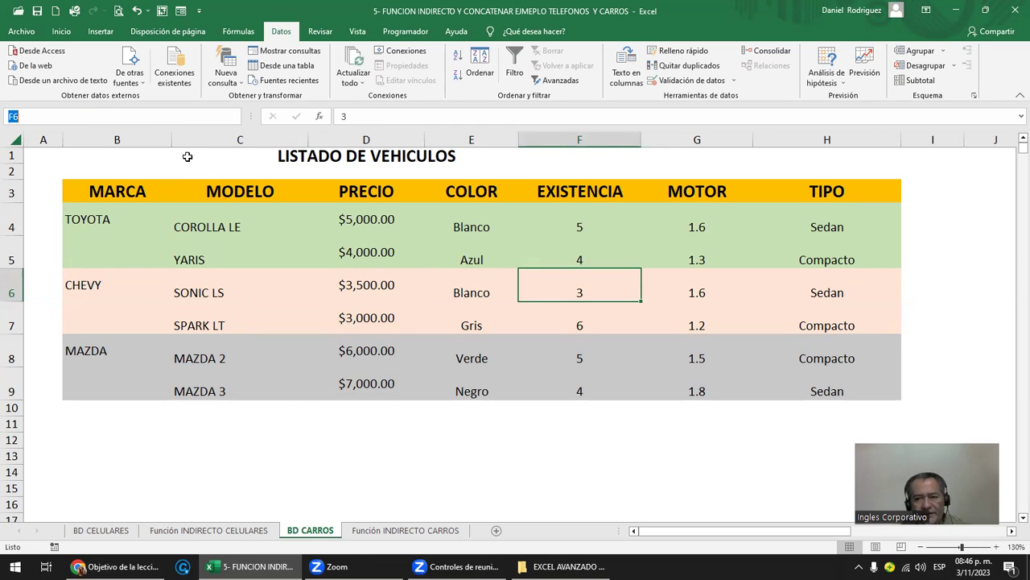
key("ctrl+v")
key("BackSpace")
key("BackSpace")
key("BackSpace")
key("BackSpace")
key("BackSpace")
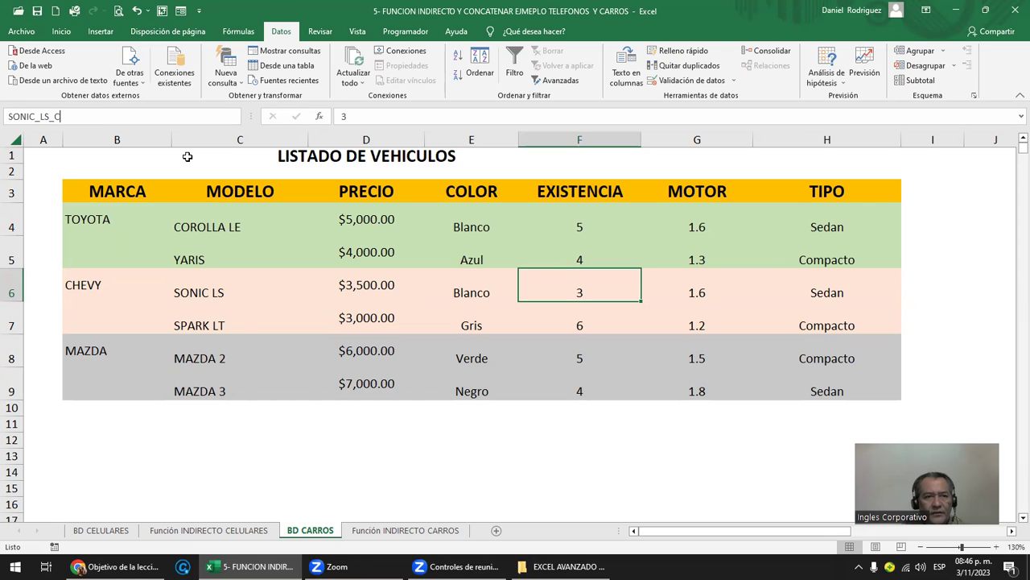
type("E")
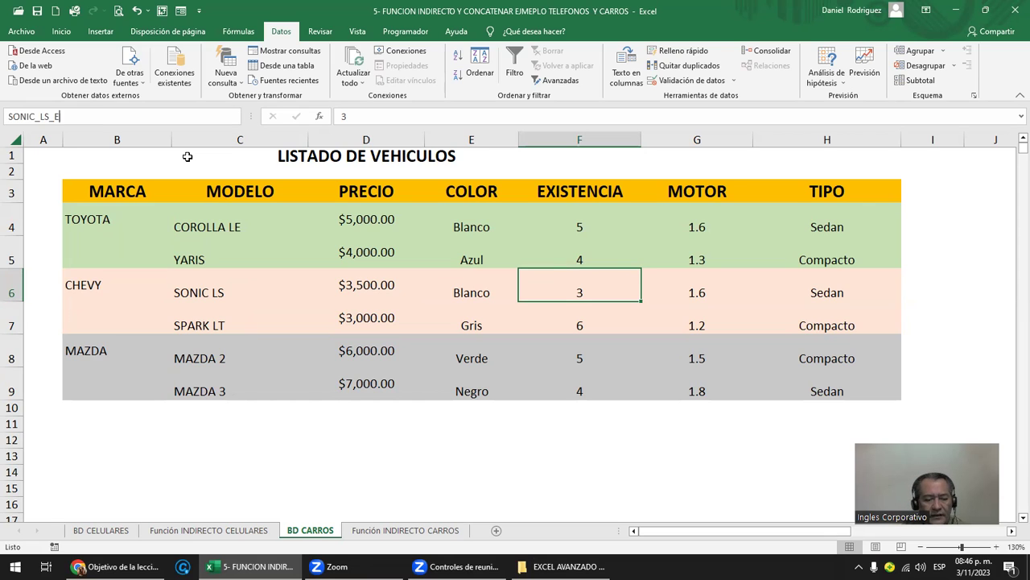
type("XISTENCIA")
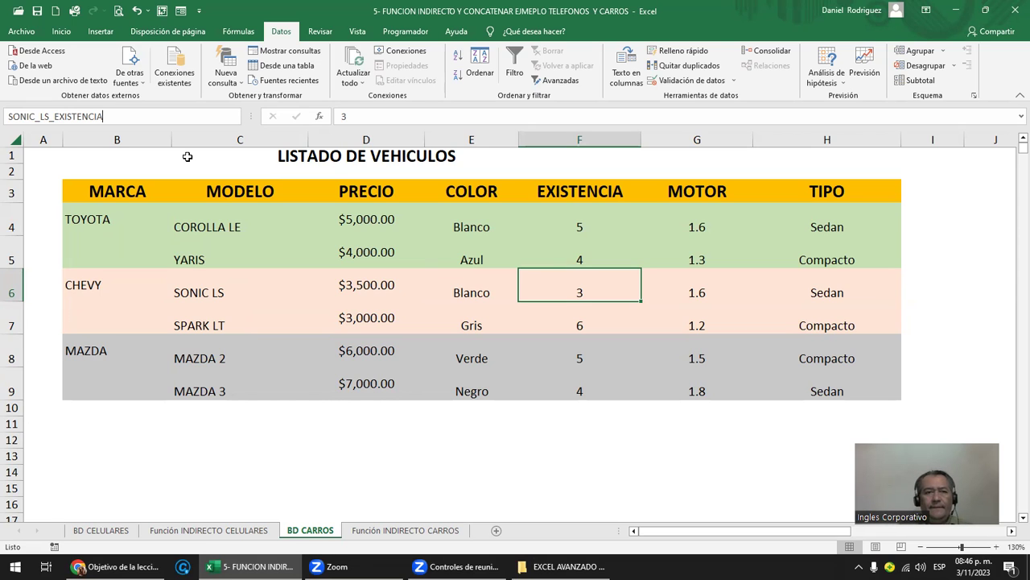
key("Return")
Step: Name the SONIC LS motor and type cells SONIC_LS_MOTOR and SONIC_LS_TIPO
key("Right")
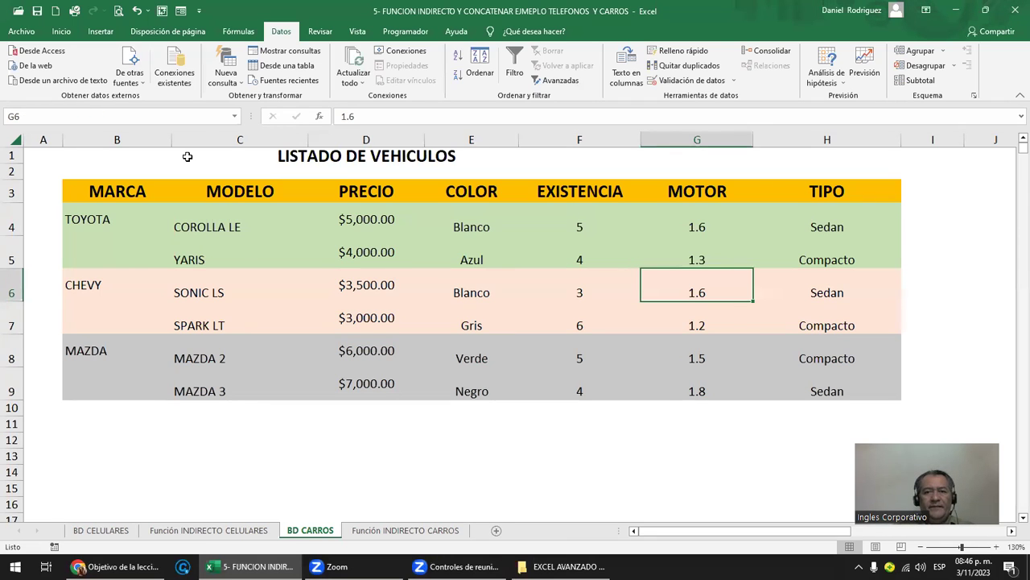
left_click(82, 116)
type("SONIC_LS_COLOR")
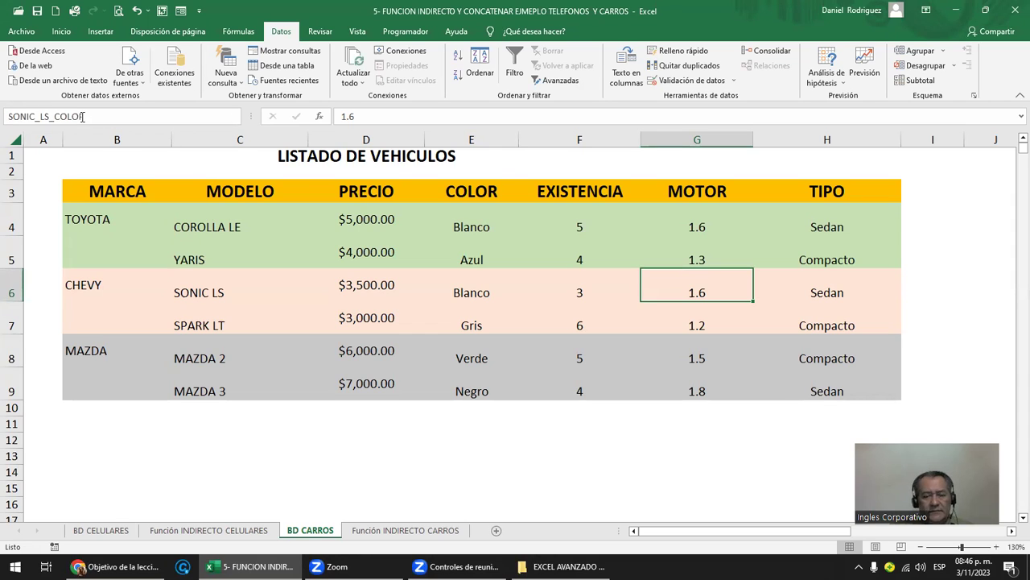
key("BackSpace")
key("BackSpace")
key("BackSpace")
key("BackSpace")
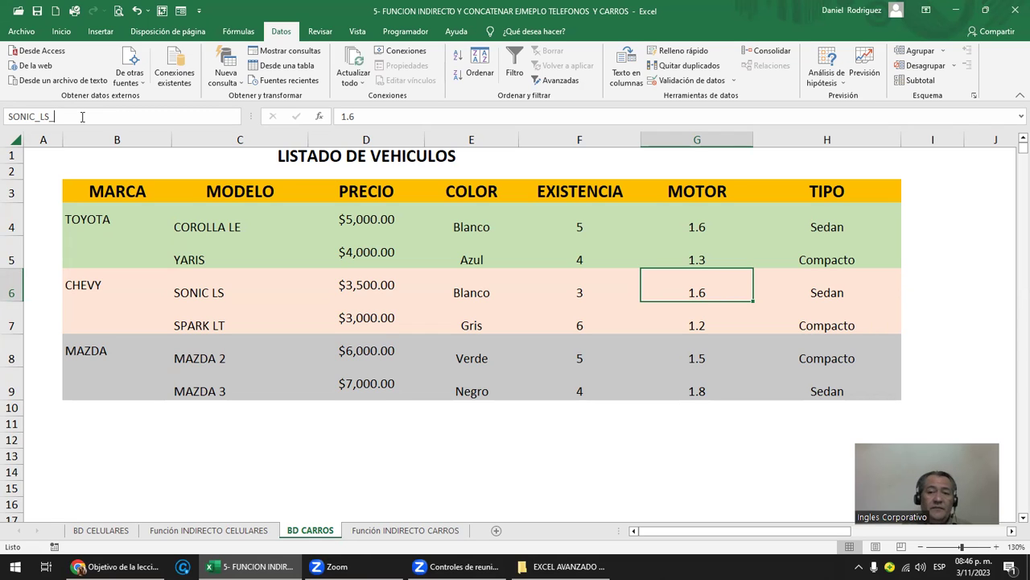
type("MOTOR")
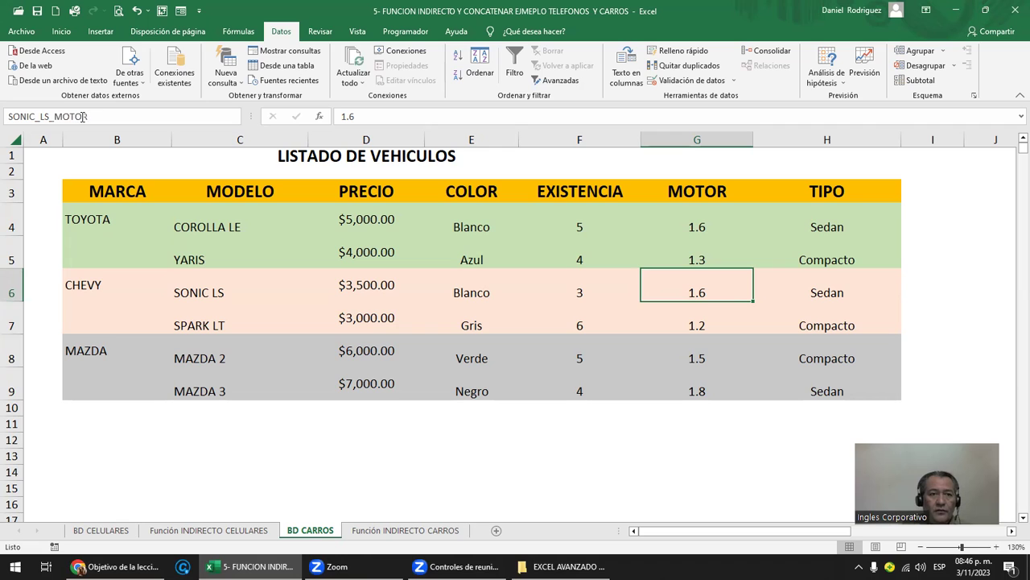
key("Return")
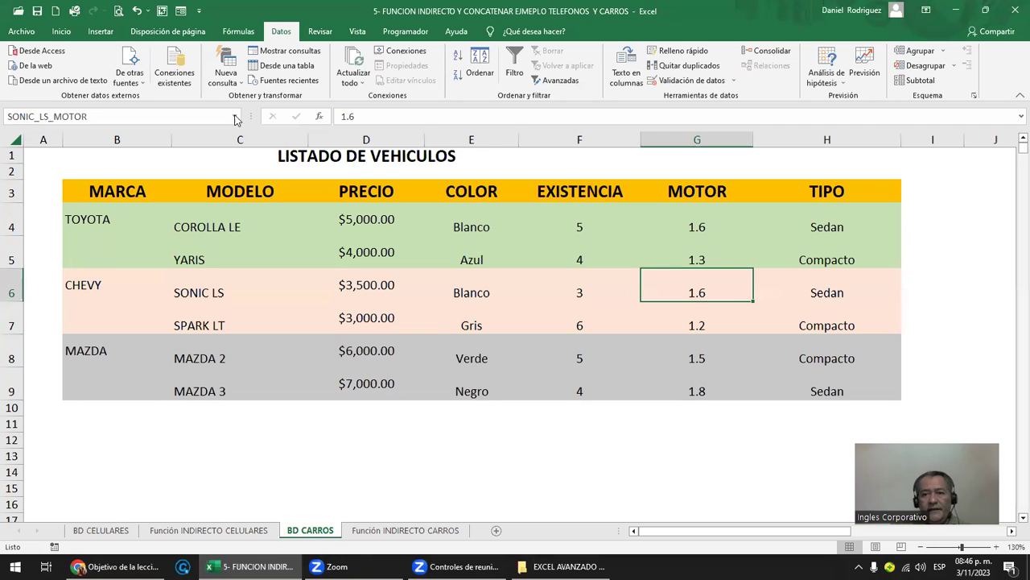
left_click(840, 292)
left_click(109, 116)
type("SONIC_LS_COLOR")
key("BackSpace")
key("BackSpace")
key("BackSpace")
key("BackSpace")
type("TIPO")
key("Return")
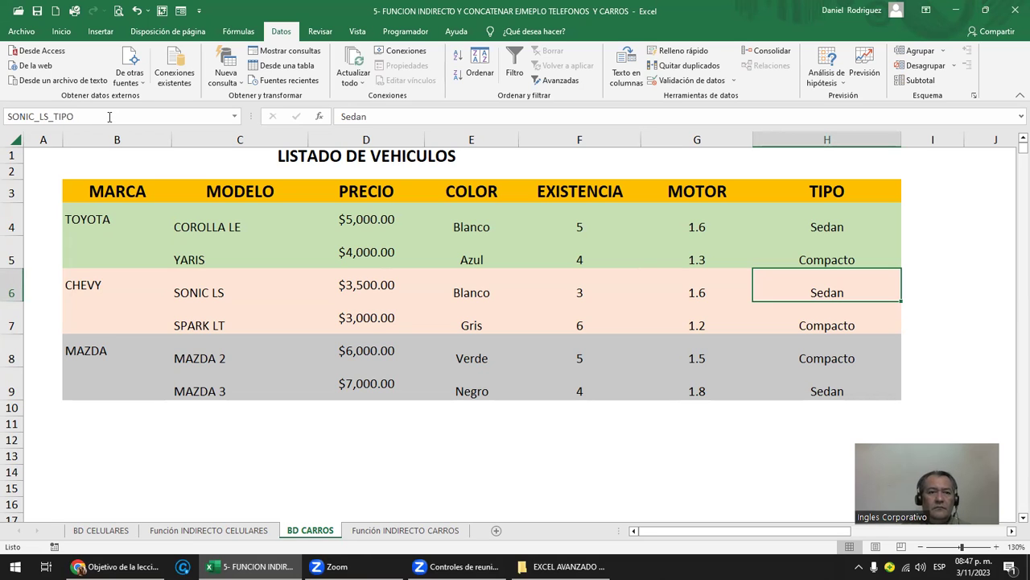
left_click(225, 172)
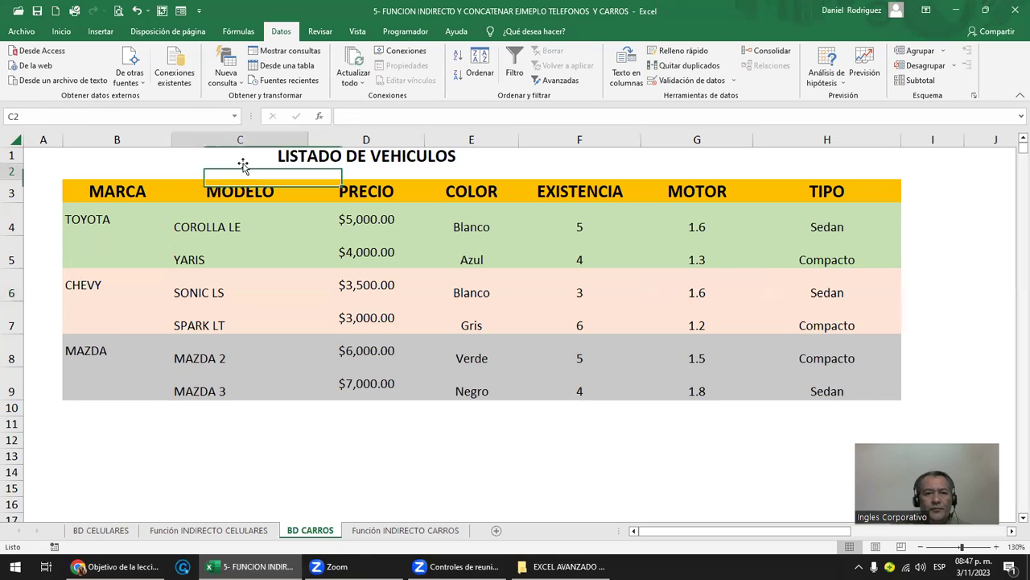
left_click(234, 116)
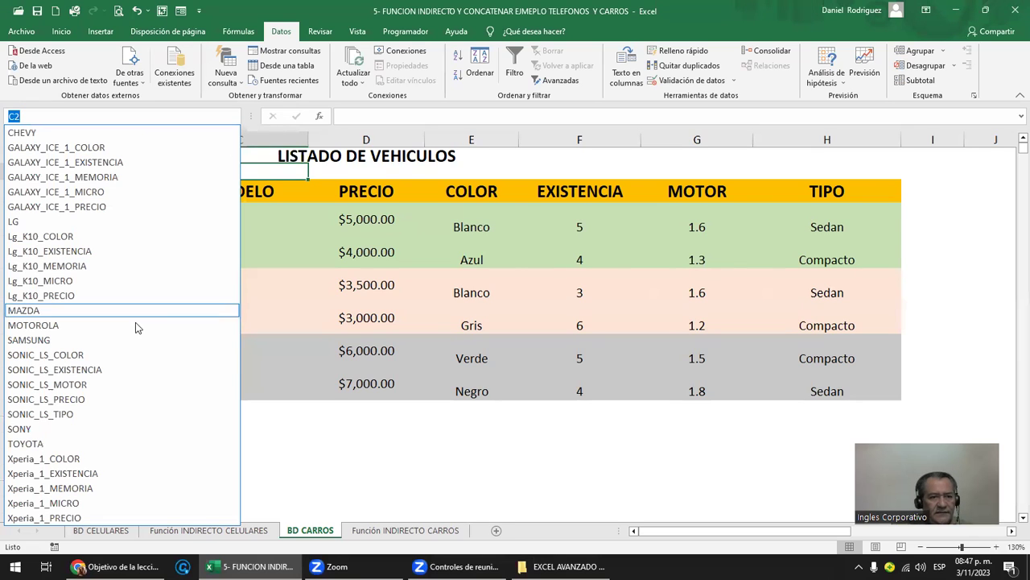
left_click(78, 357)
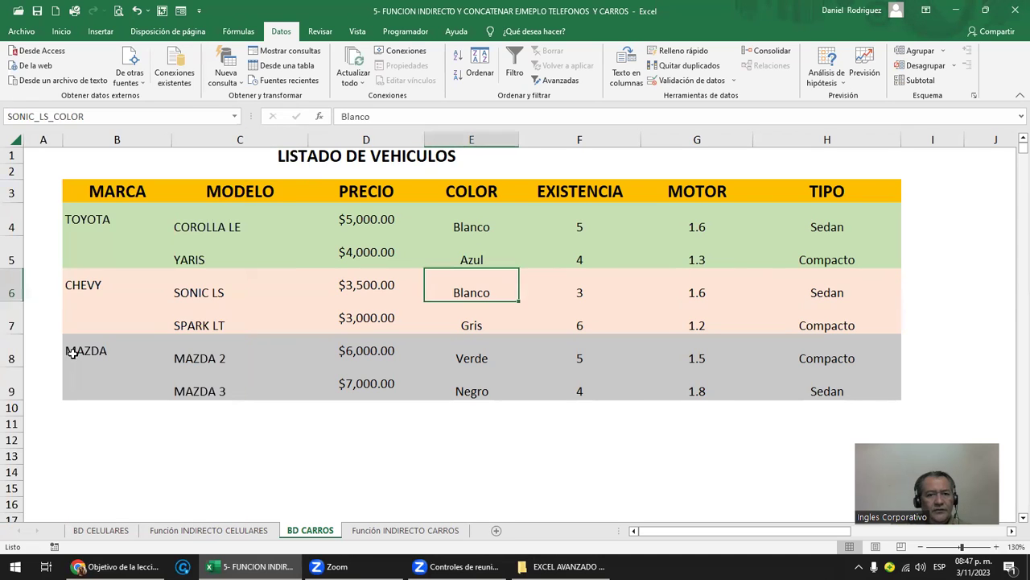
left_click(235, 116)
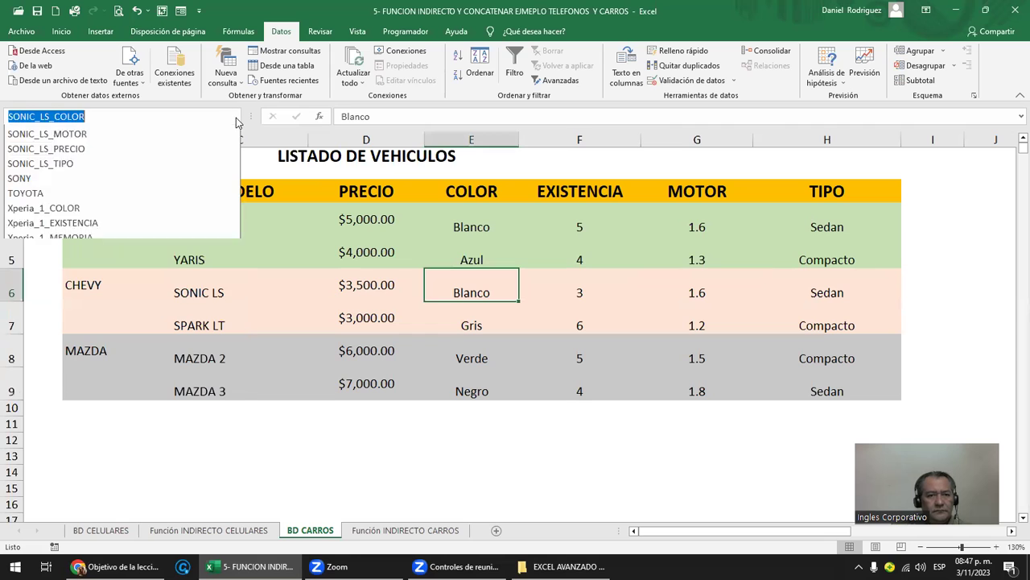
left_click(85, 370)
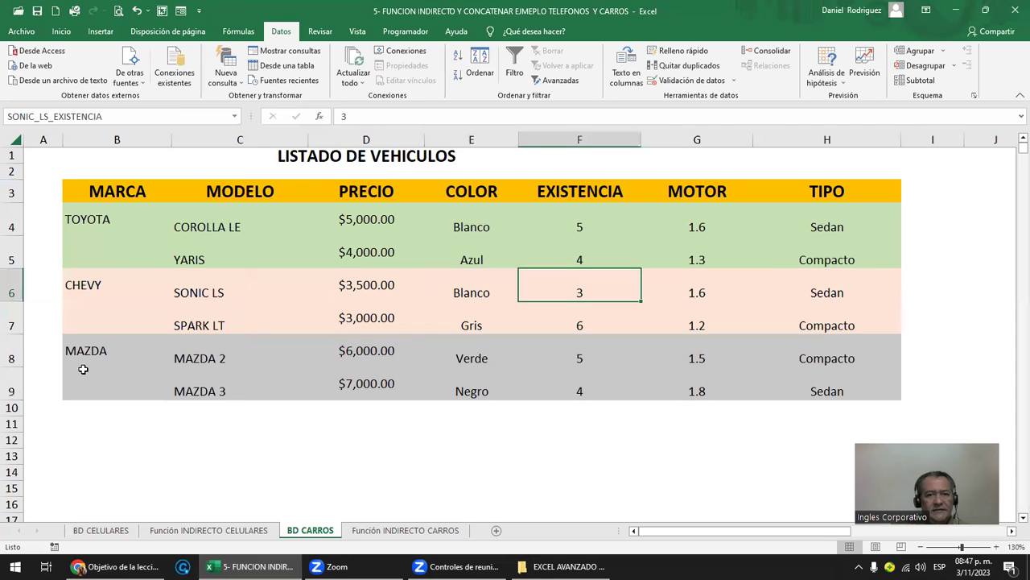
left_click(234, 117)
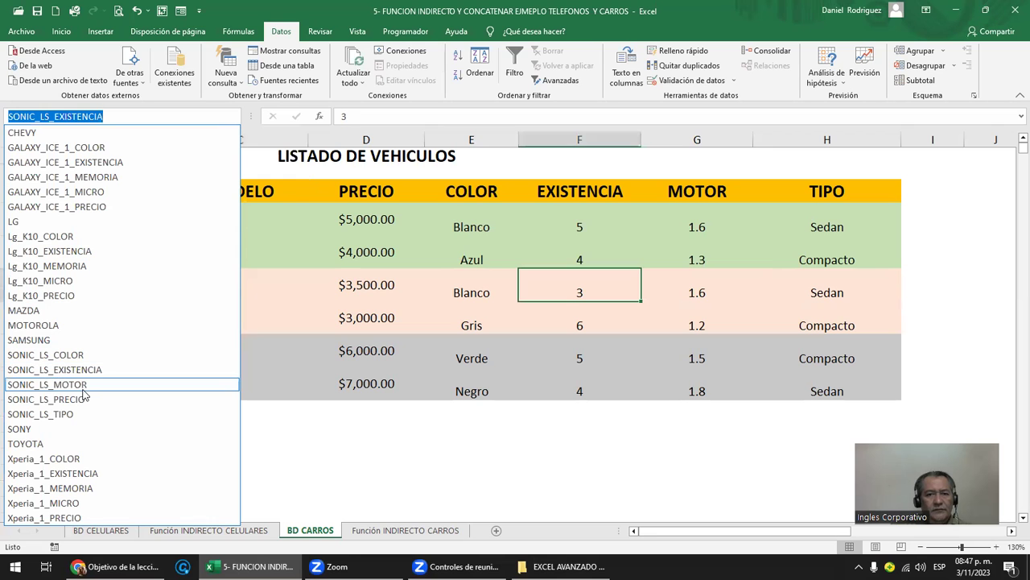
left_click(83, 391)
left_click(233, 117)
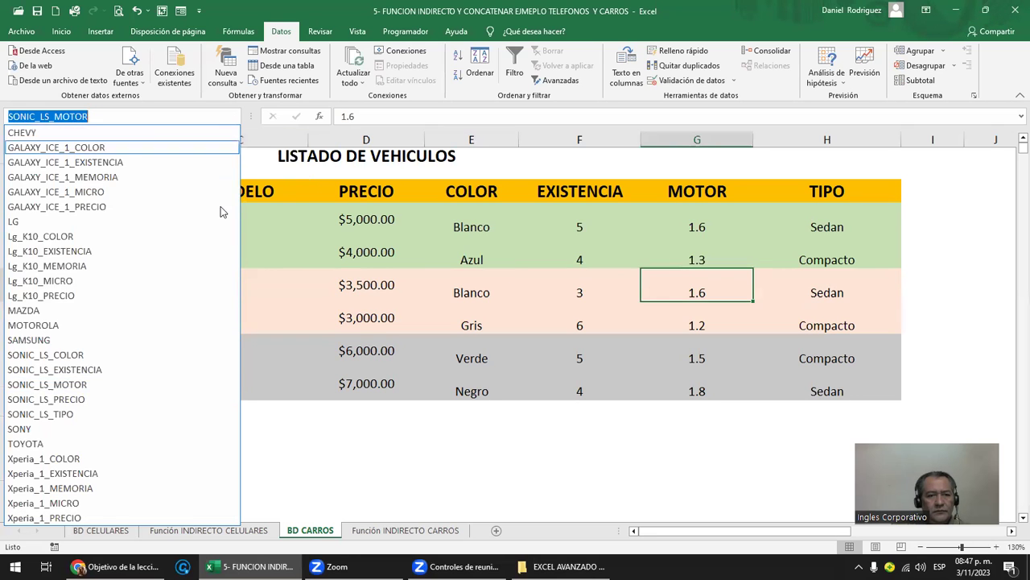
left_click(98, 401)
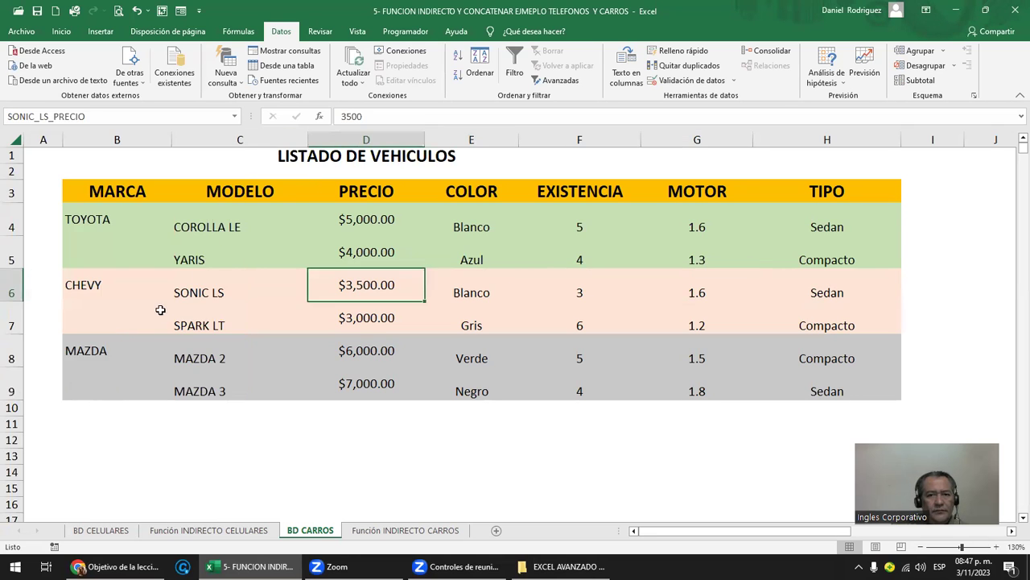
left_click(233, 117)
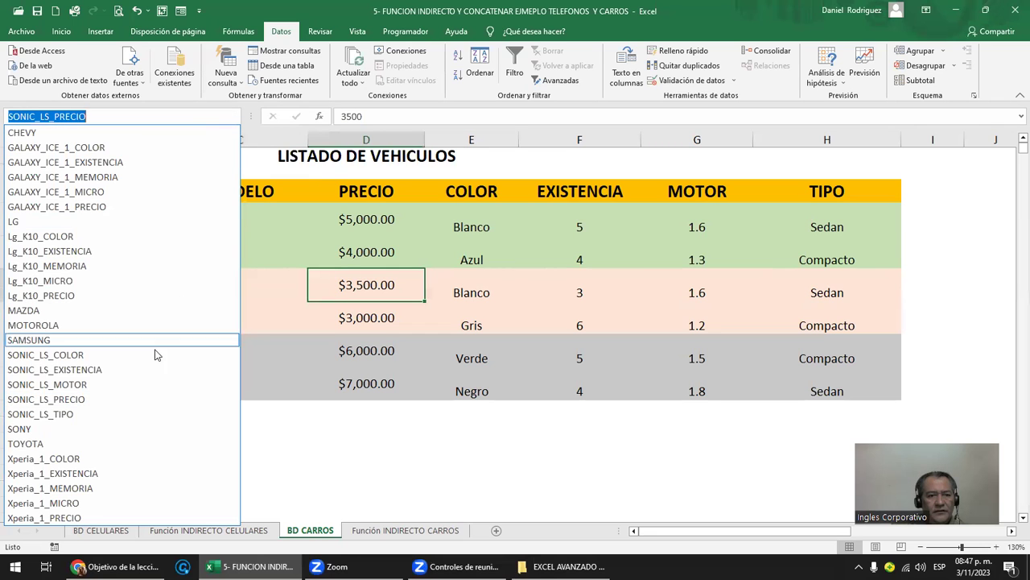
left_click(81, 423)
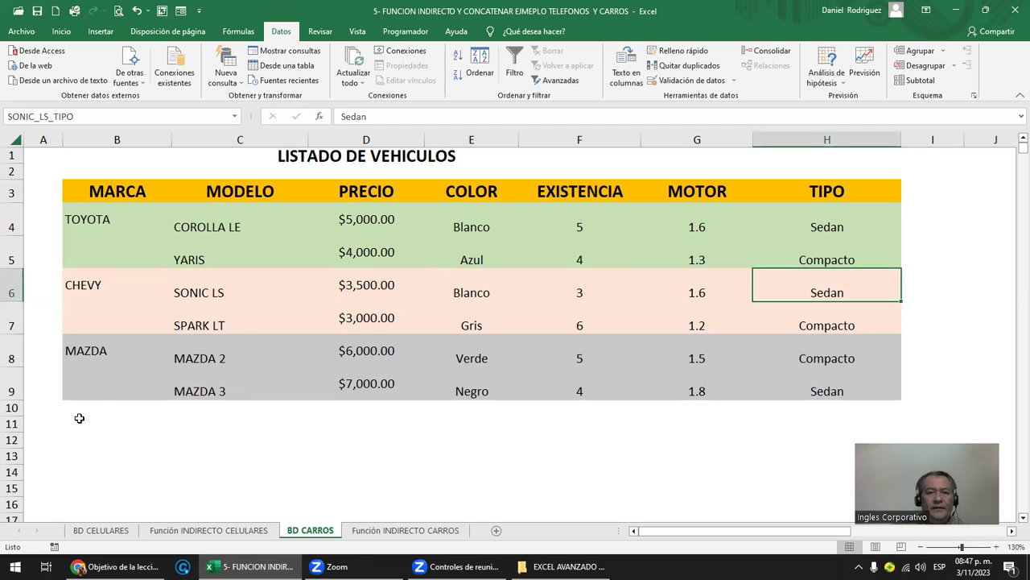
left_click_drag(216, 294, 794, 286)
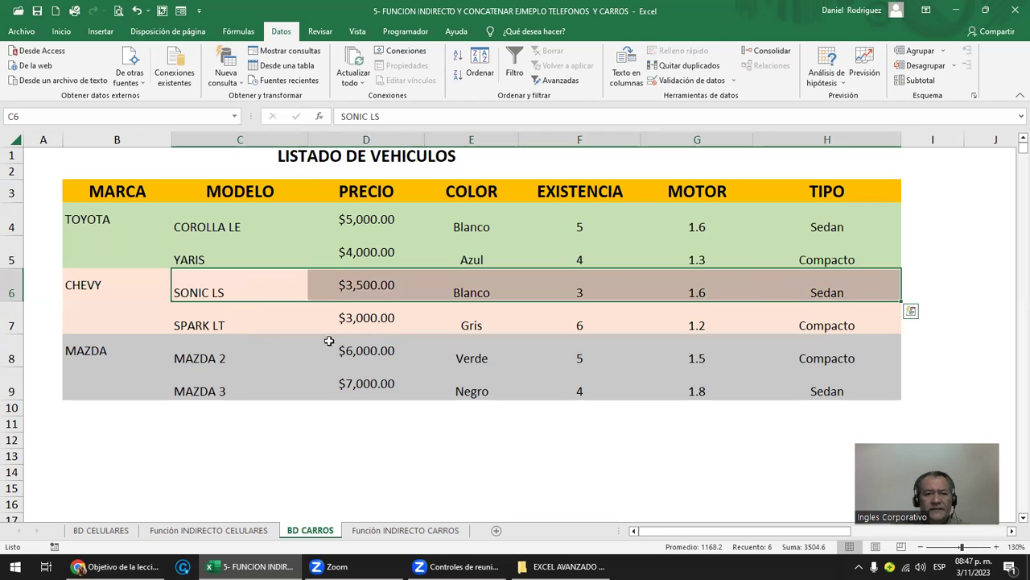
Step: Name the MAZDA 2 type cell MAZDA_2_TIPO
left_click(213, 357)
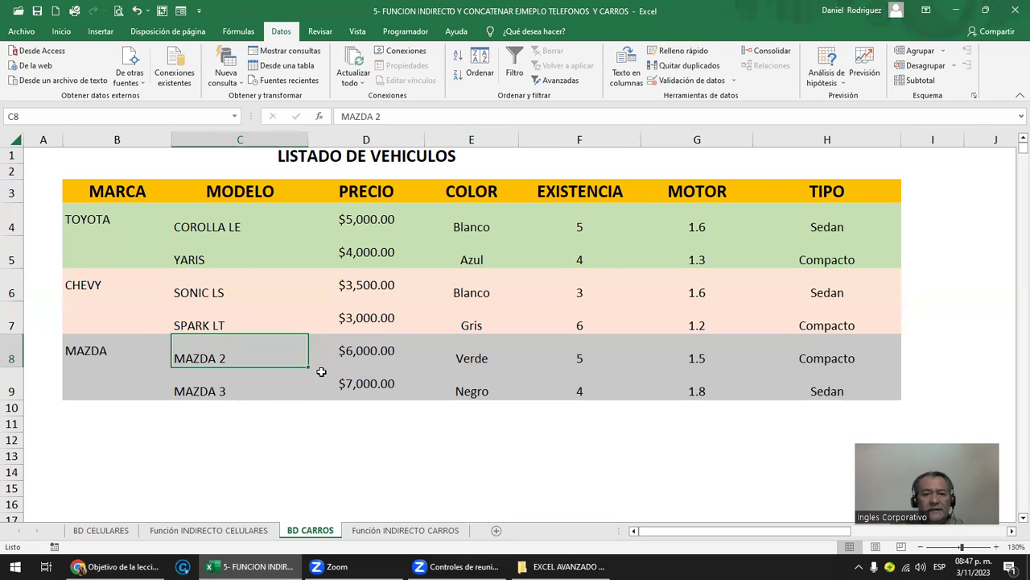
left_click(849, 356)
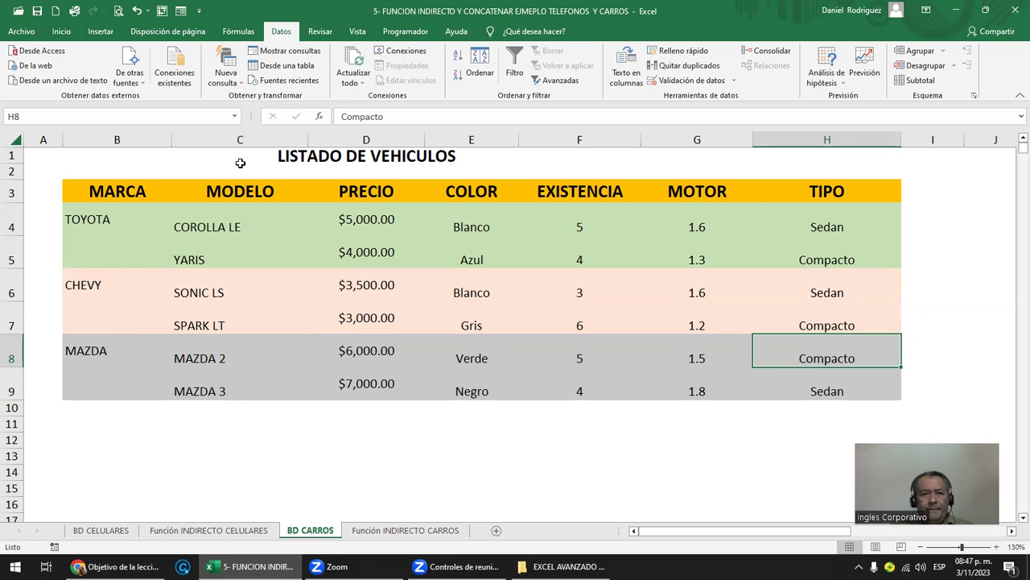
left_click(146, 121)
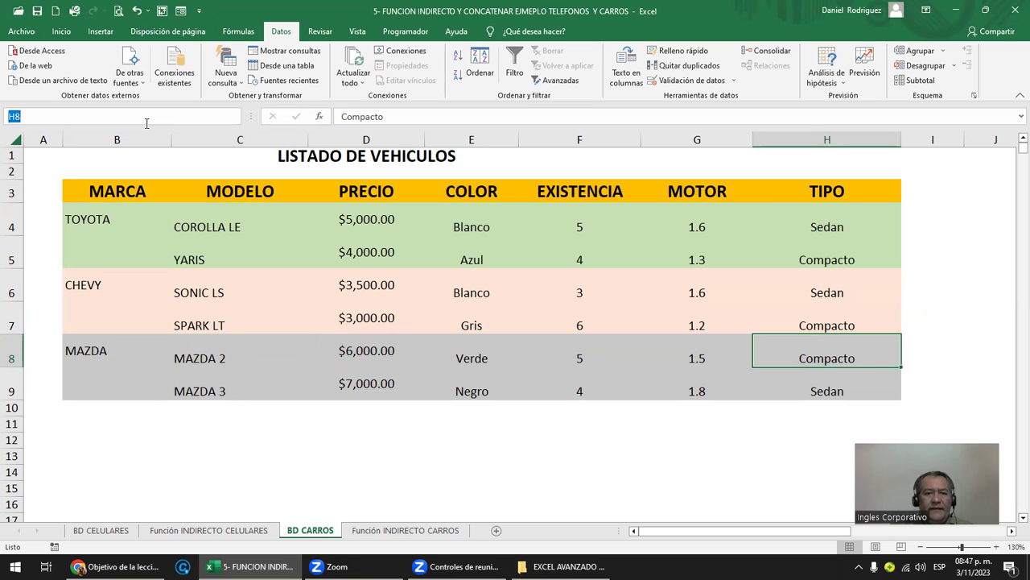
type("MAZDA")
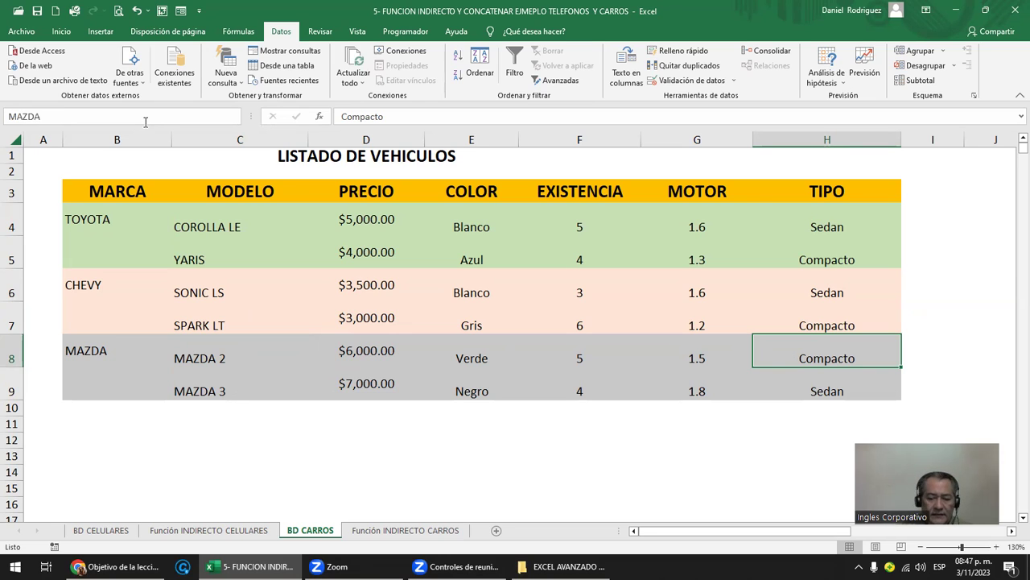
type("_2_")
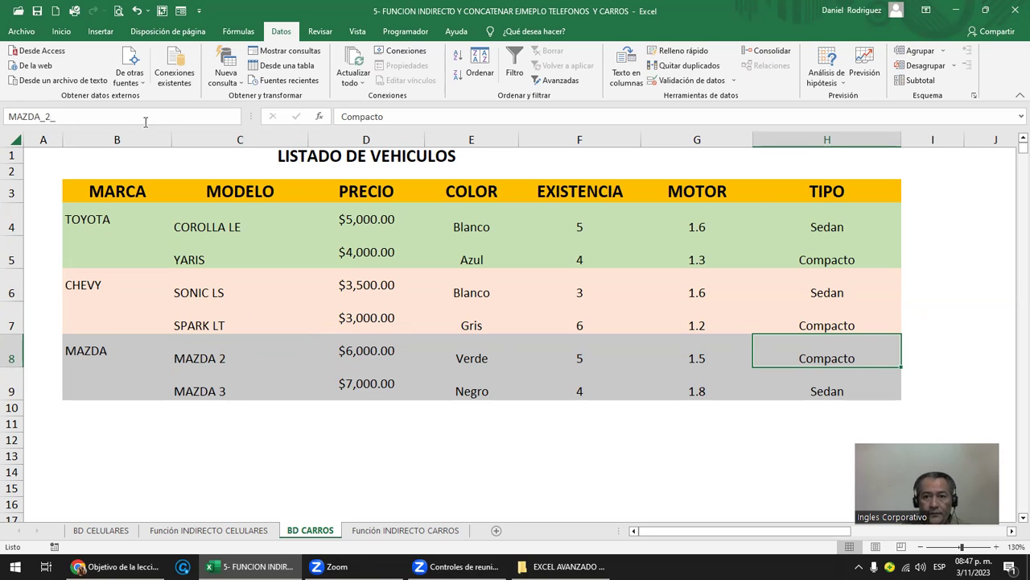
type("TIPO")
key("Return")
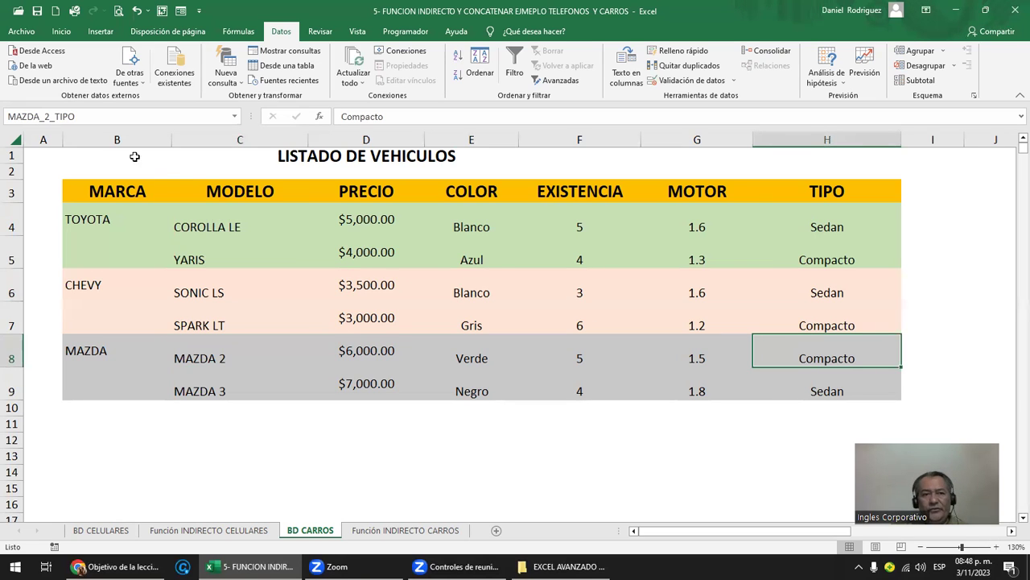
left_click(36, 116)
key("ctrl+c")
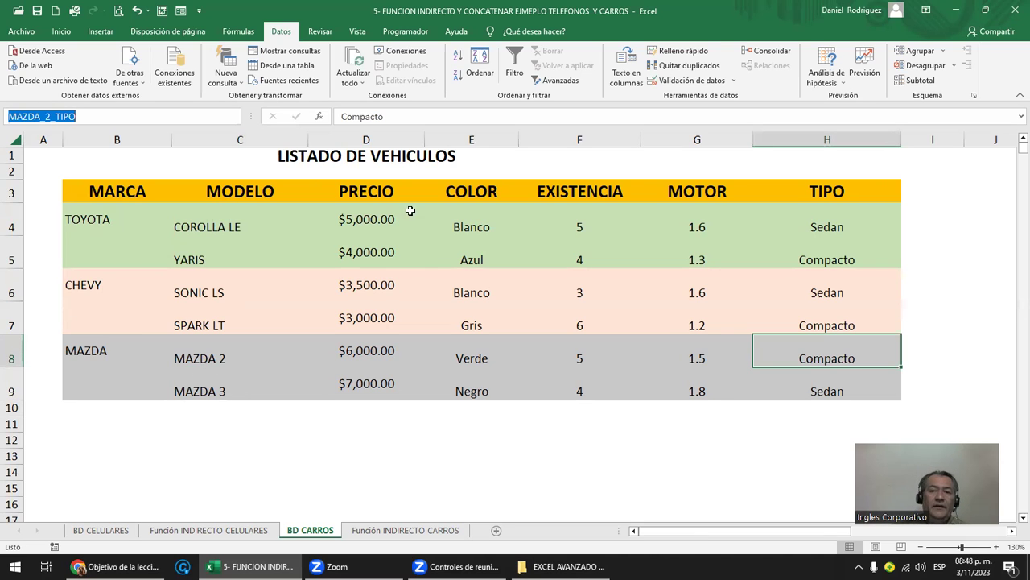
Step: Name the MAZDA 2 motor cell MAZDA_2_MOTOR
left_click(705, 352)
left_click(124, 117)
type("MAZDA_2_TIPO")
key("BackSpace")
key("BackSpace")
key("BackSpace")
key("BackSpace")
type("MOTOR")
key("Return")
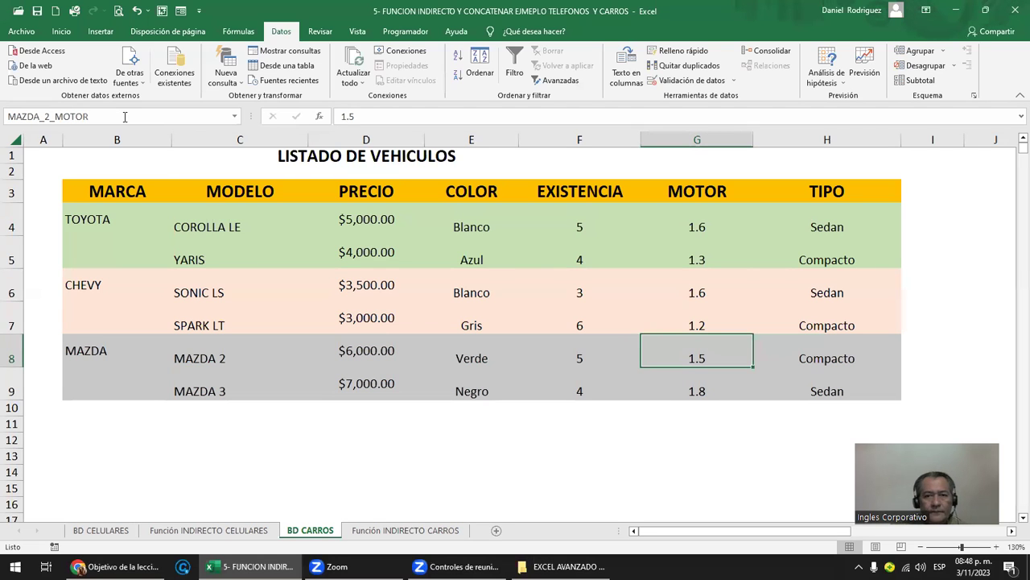
Step: Name the MAZDA 2 stock cell MAZDA_2_EXISTENCIA
left_click(578, 355)
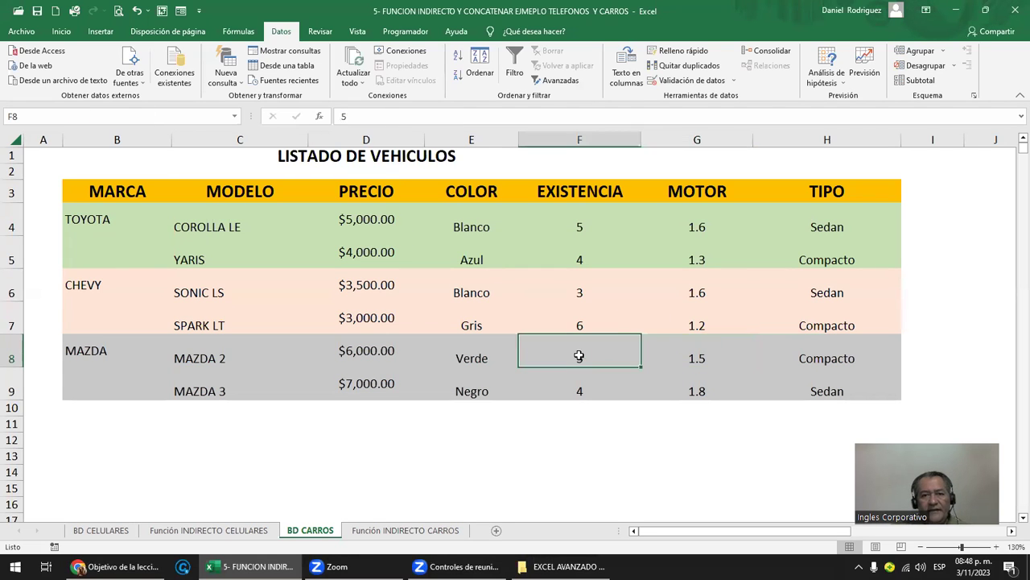
left_click(89, 117)
type("MAZDA_2_TIPO")
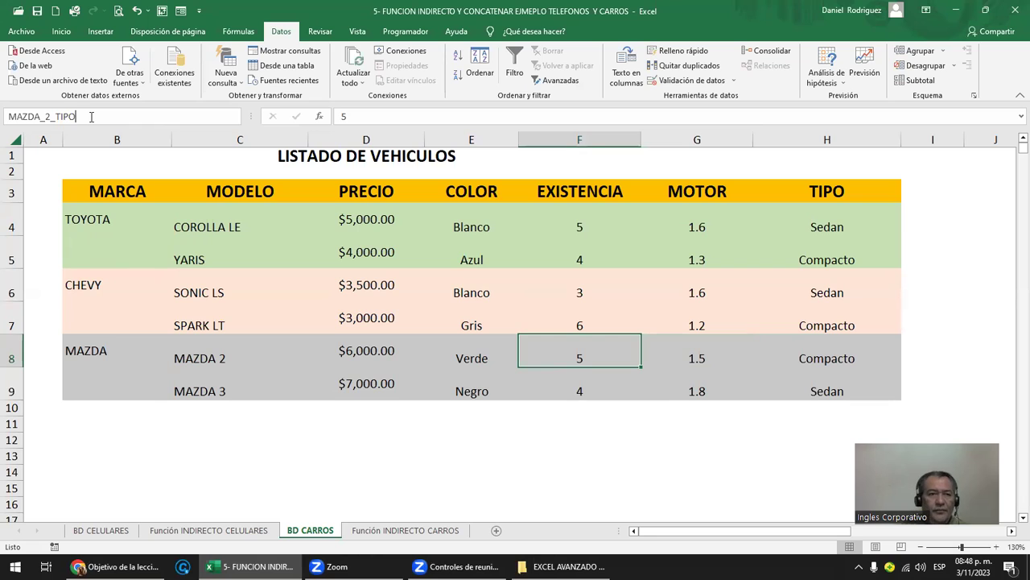
key("BackSpace")
key("BackSpace")
key("BackSpace")
key("BackSpace")
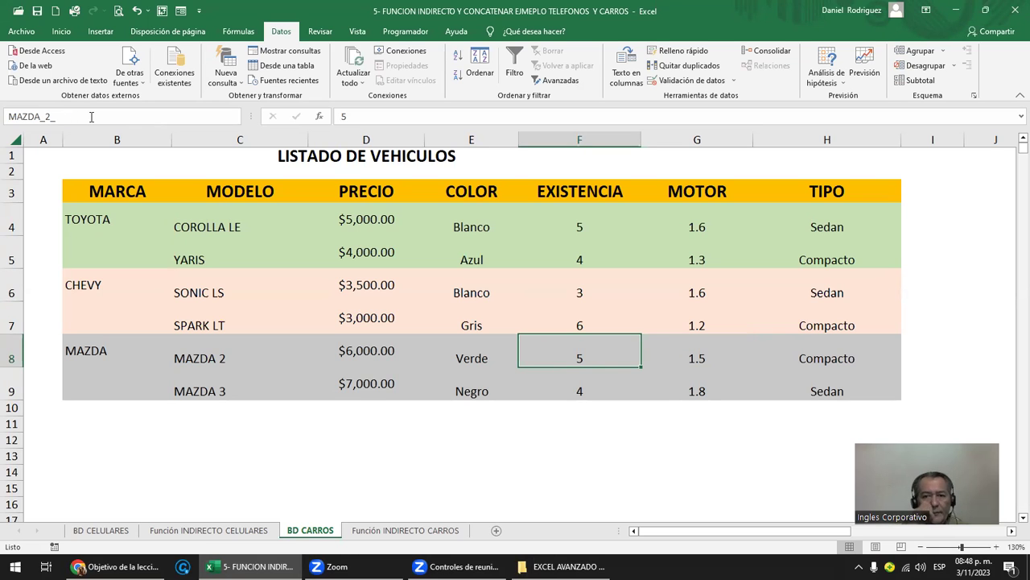
type("EXISTENCIA")
key("Return")
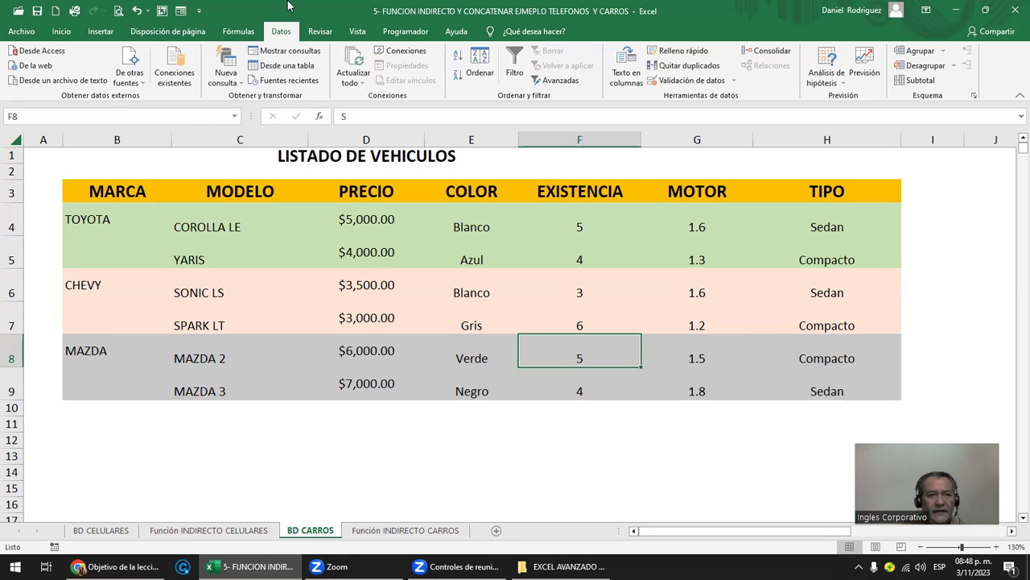
Step: Name the Verde colour cell E8 MAZDA_2_COLOR
left_click(472, 355)
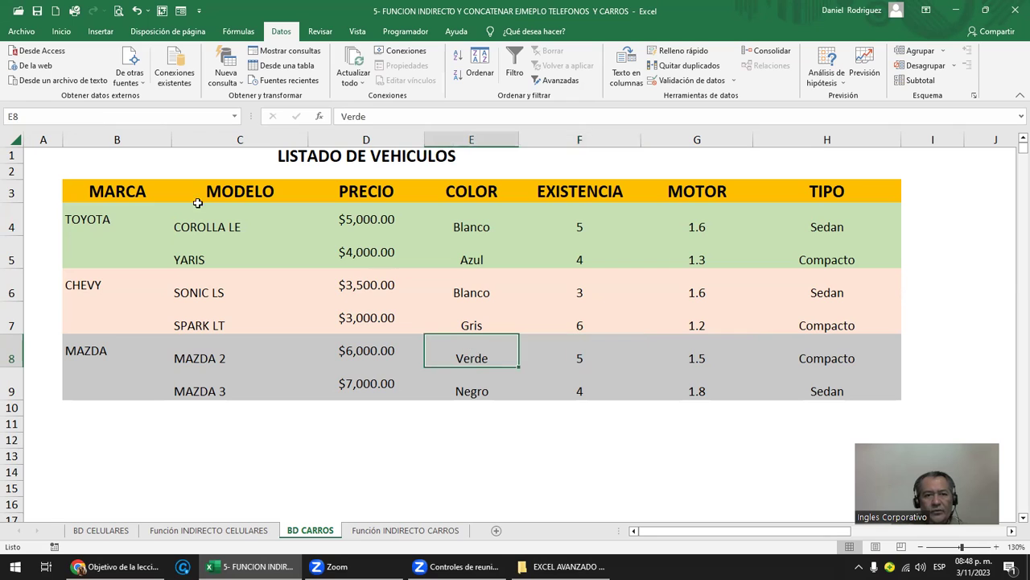
left_click(64, 116)
type("MAZDA_2_TIPO")
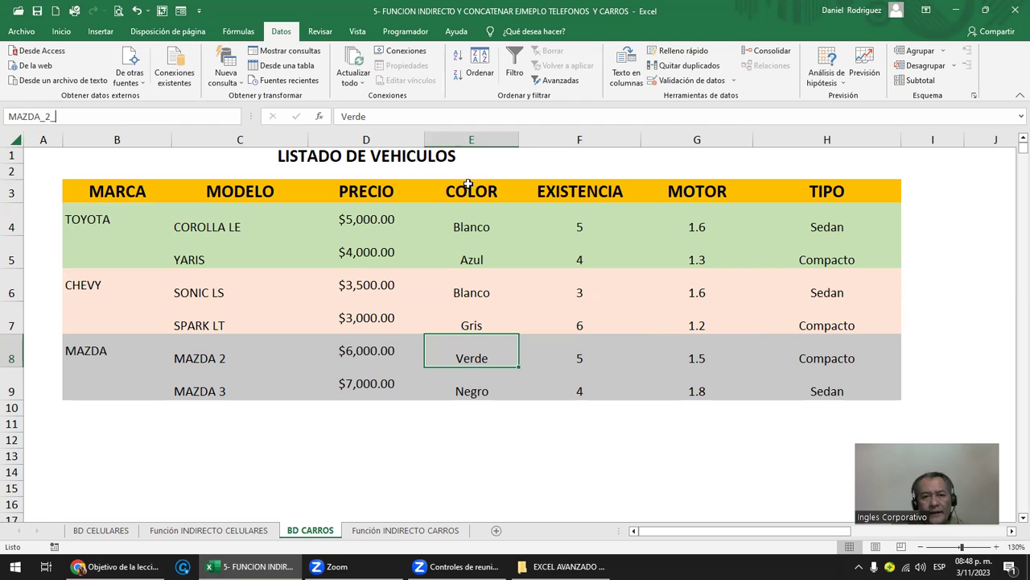
type("COLOR")
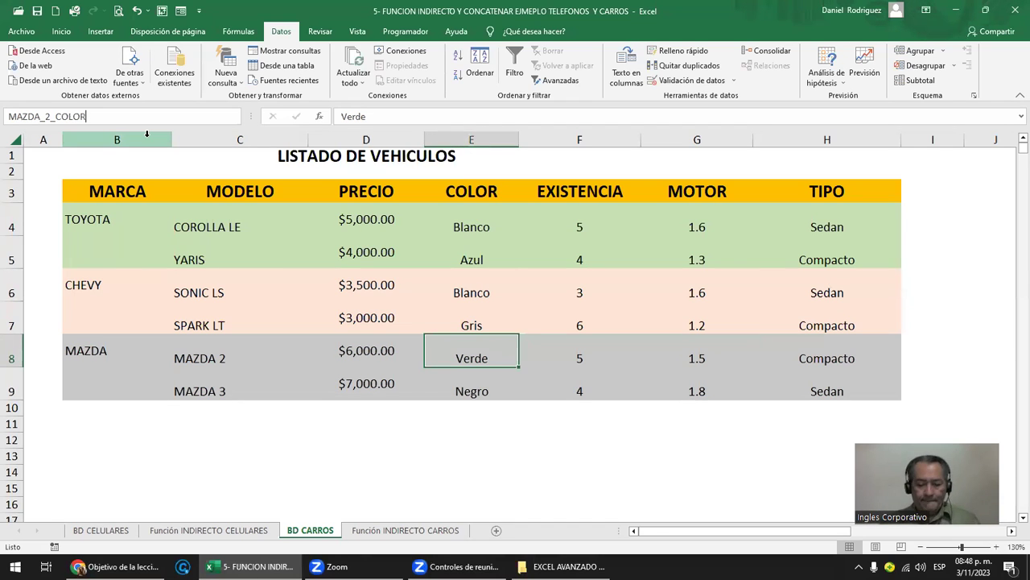
key("Return")
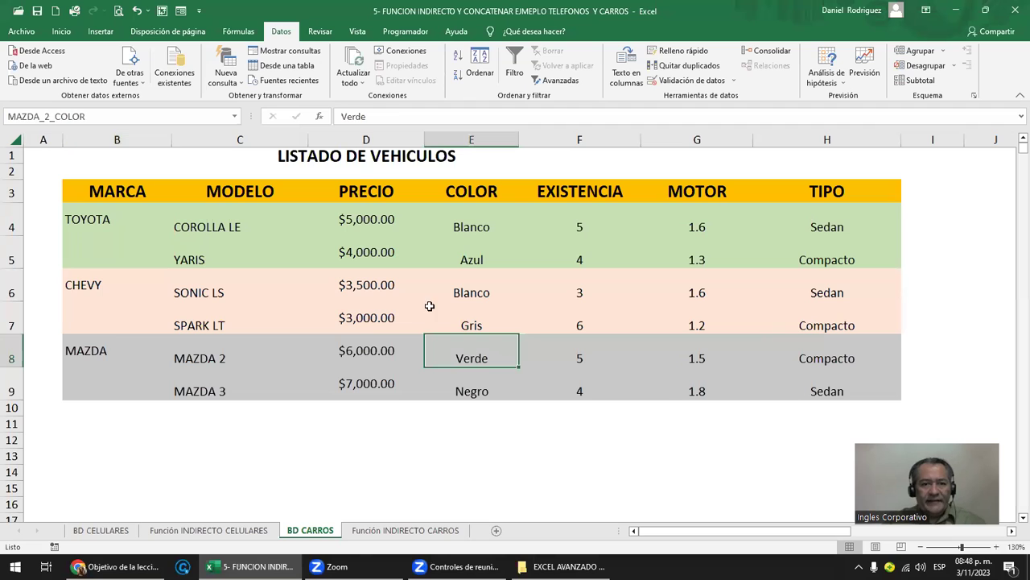
Step: Name the MAZDA 2 price cell D8 (6000) MAZDA_2_PRECIO
left_click(367, 351)
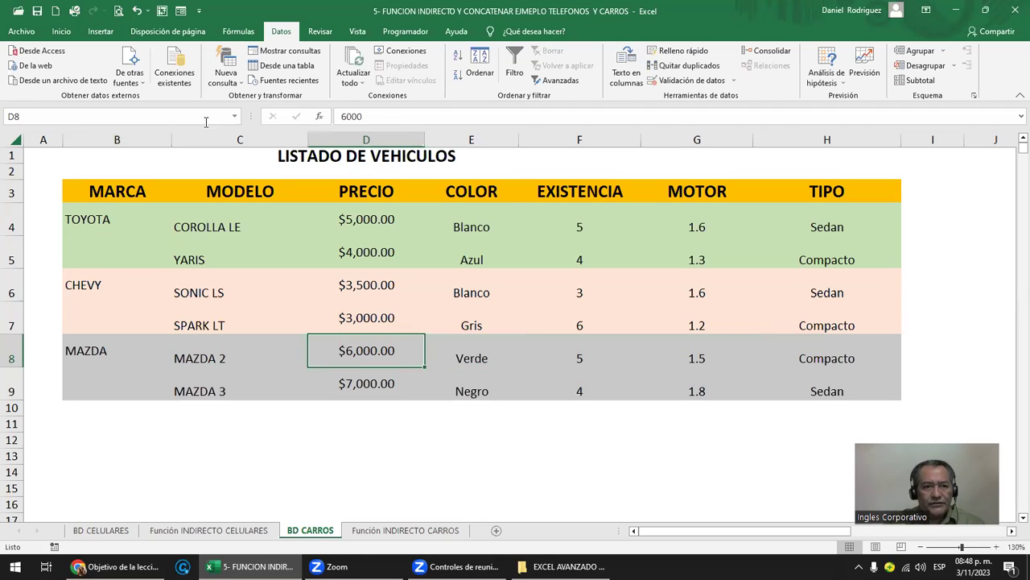
left_click(235, 117)
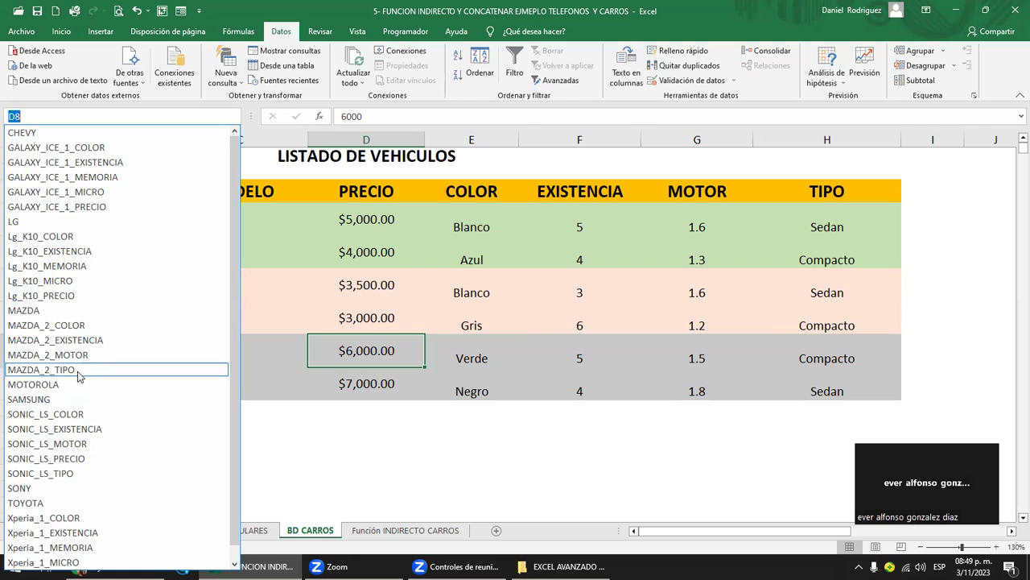
left_click(365, 360)
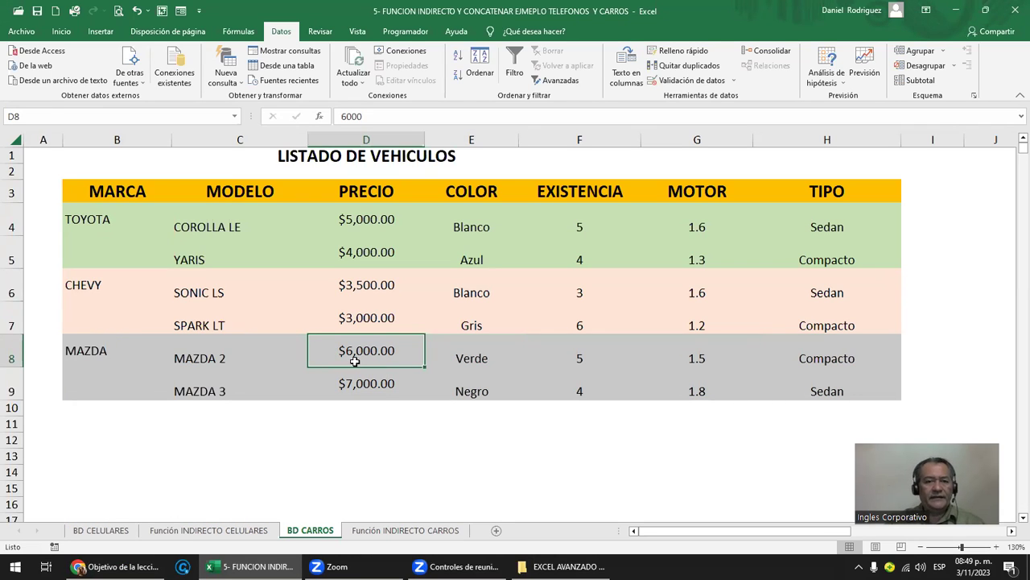
left_click(50, 115)
key("ctrl+v")
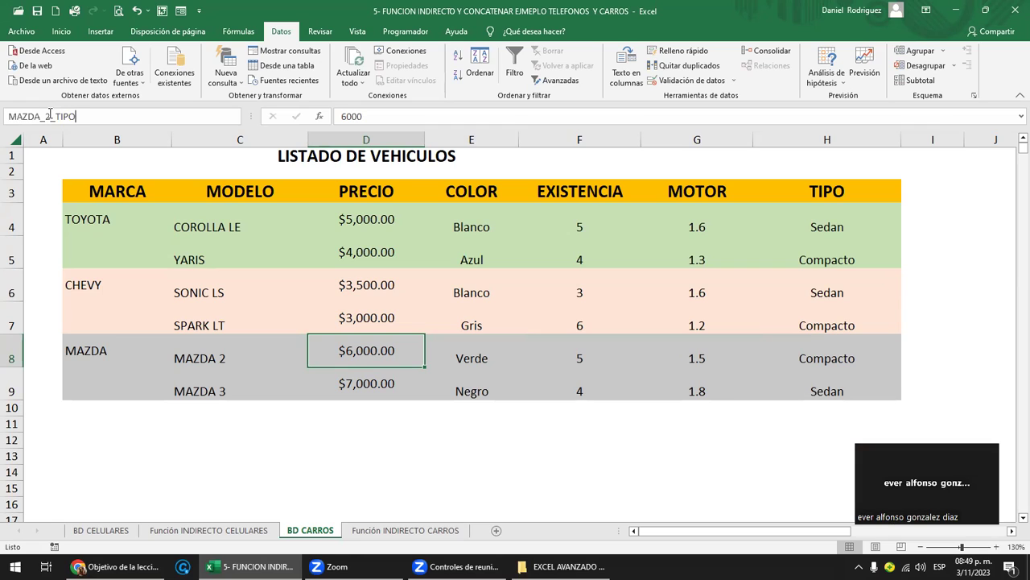
key("BackSpace")
key("BackSpace")
key("BackSpace")
key("BackSpace")
type("PRECIO")
key("Return")
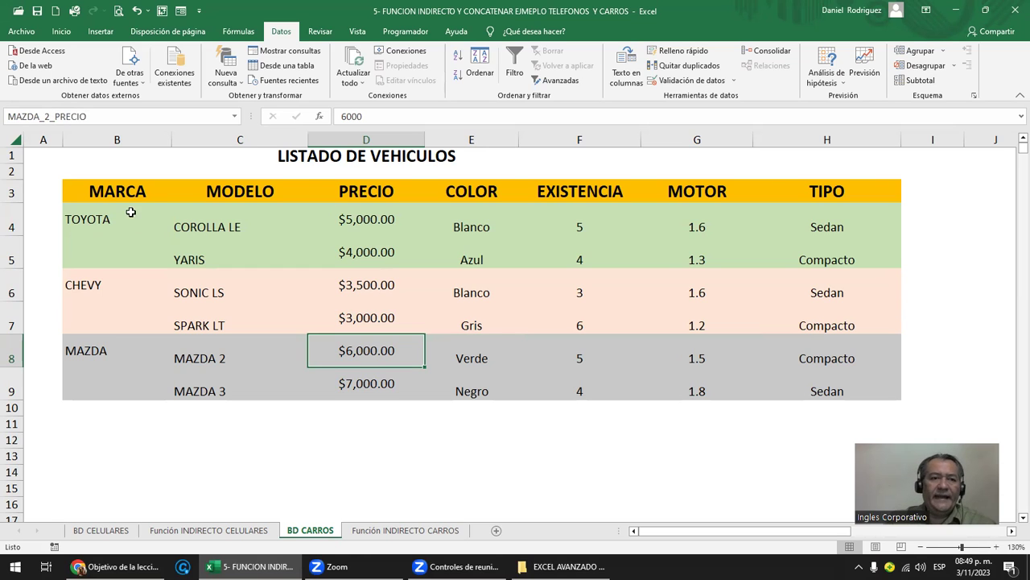
left_click(110, 198)
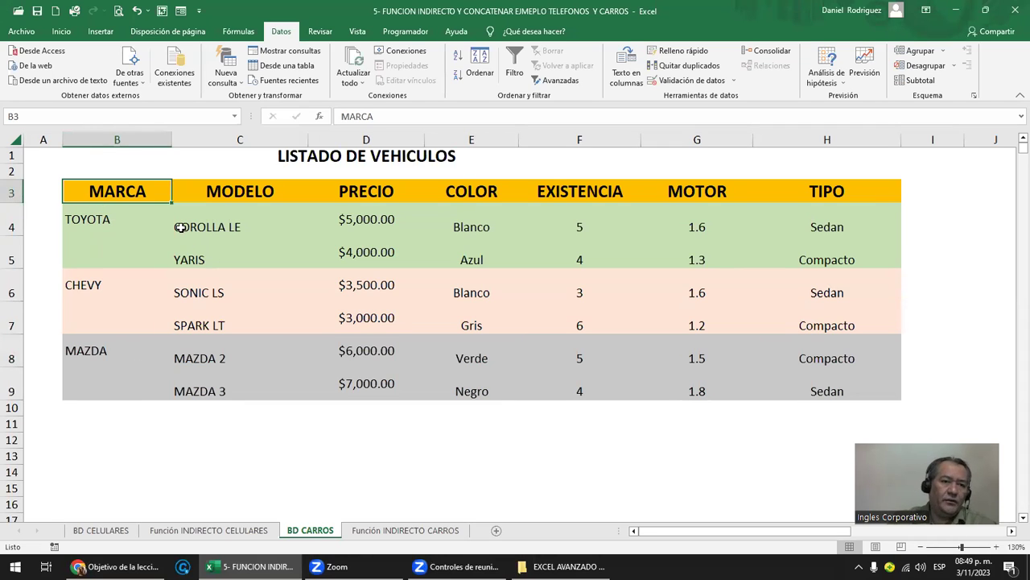
left_click_drag(97, 221, 104, 372)
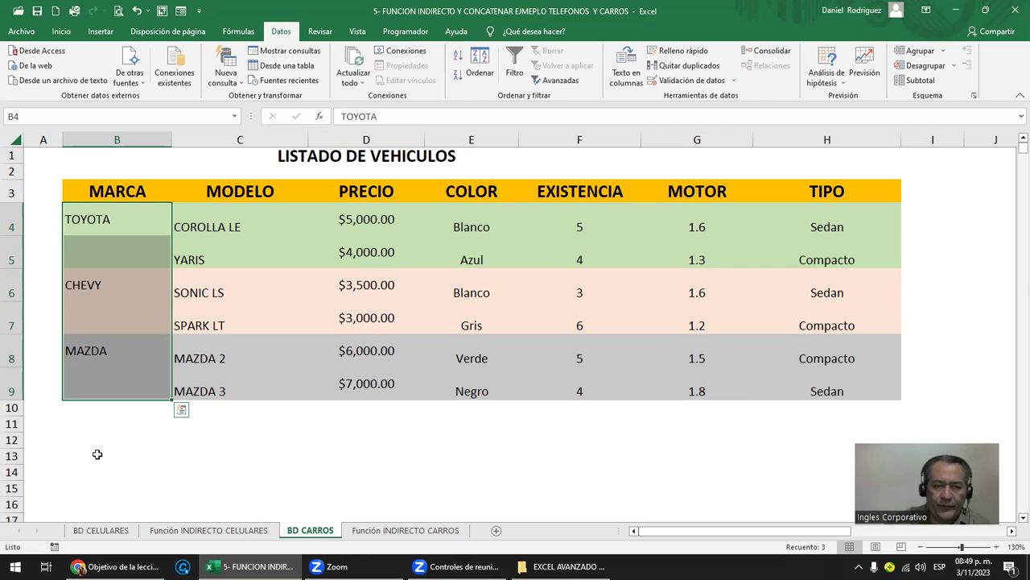
left_click(87, 167)
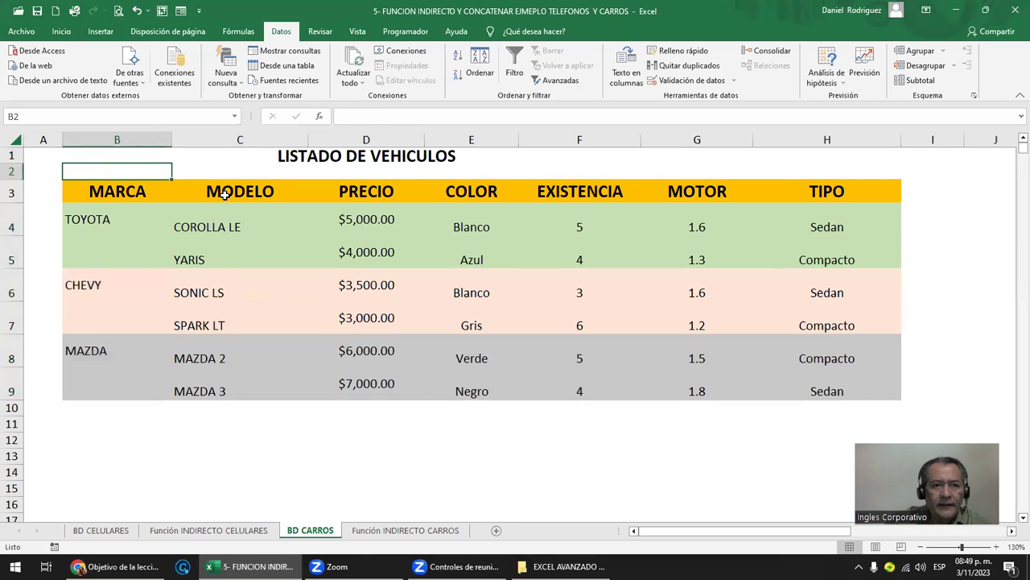
Step: On the Función INDIRECTO CARROS sheet, pick SONIC LS as the CHEVY model in D9
left_click(409, 530)
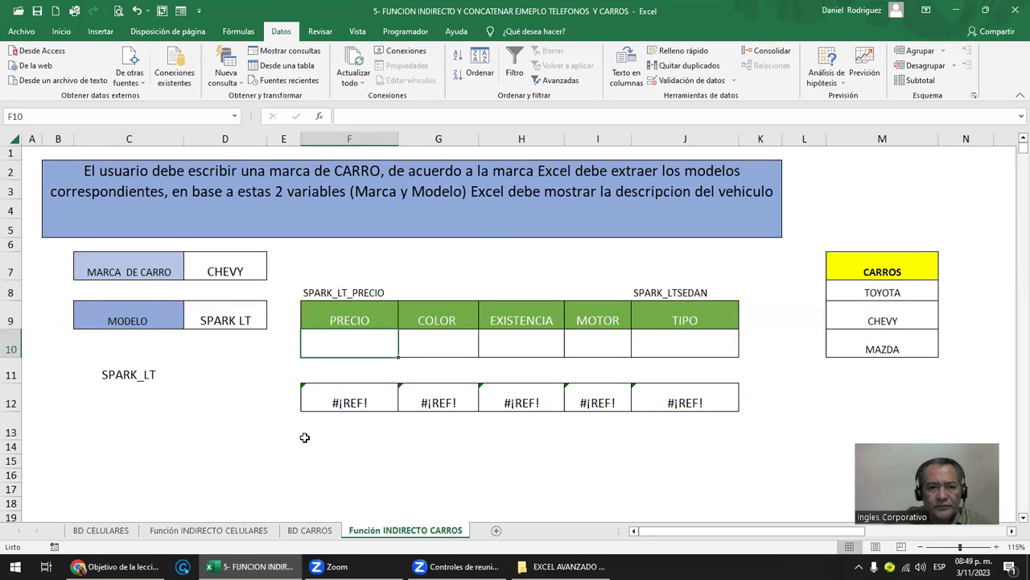
left_click(225, 272)
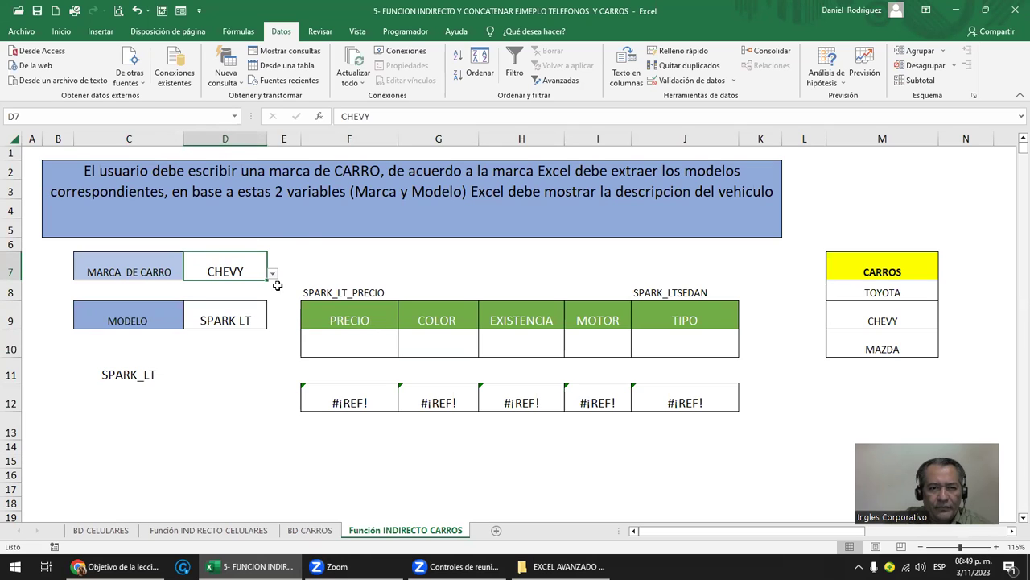
left_click(236, 319)
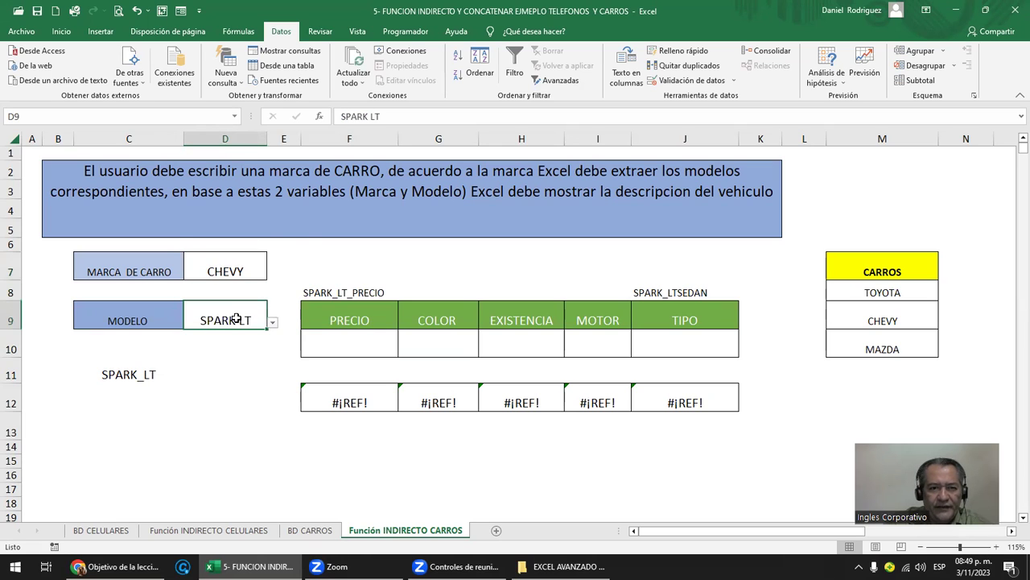
left_click(273, 322)
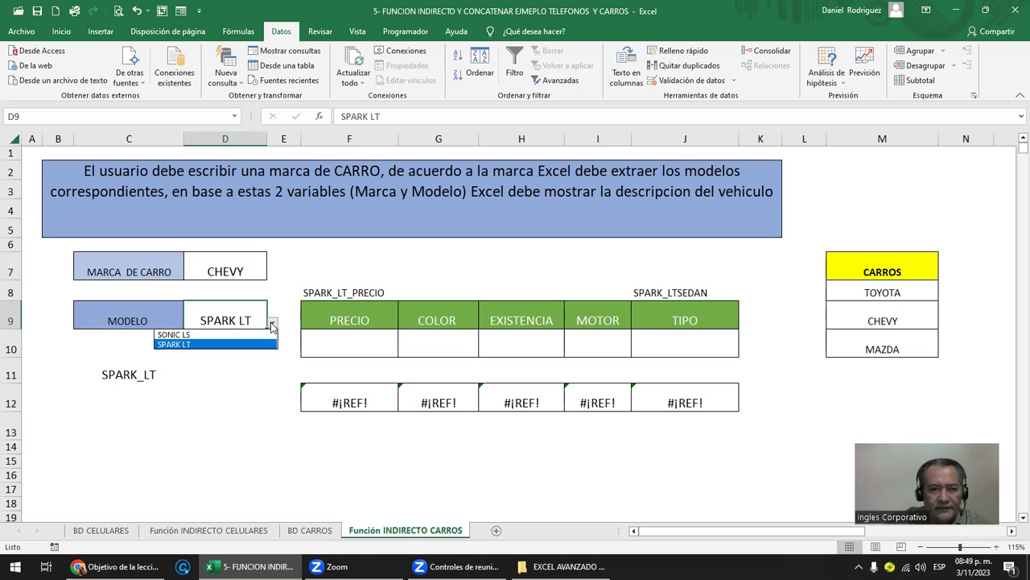
left_click(173, 334)
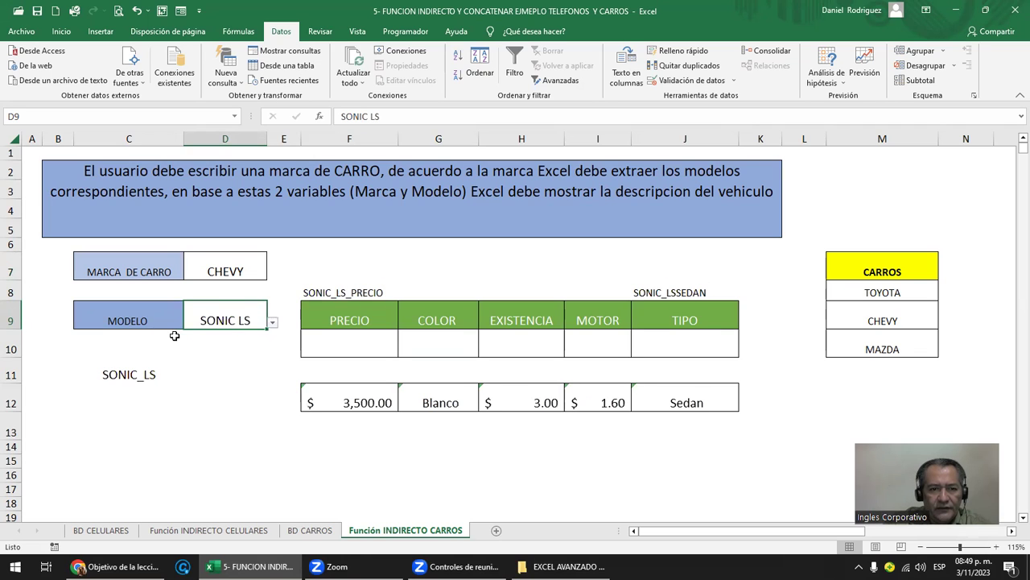
Step: Review C11's formula without changing it, then move to price cell F10
left_click(129, 379)
key("F2")
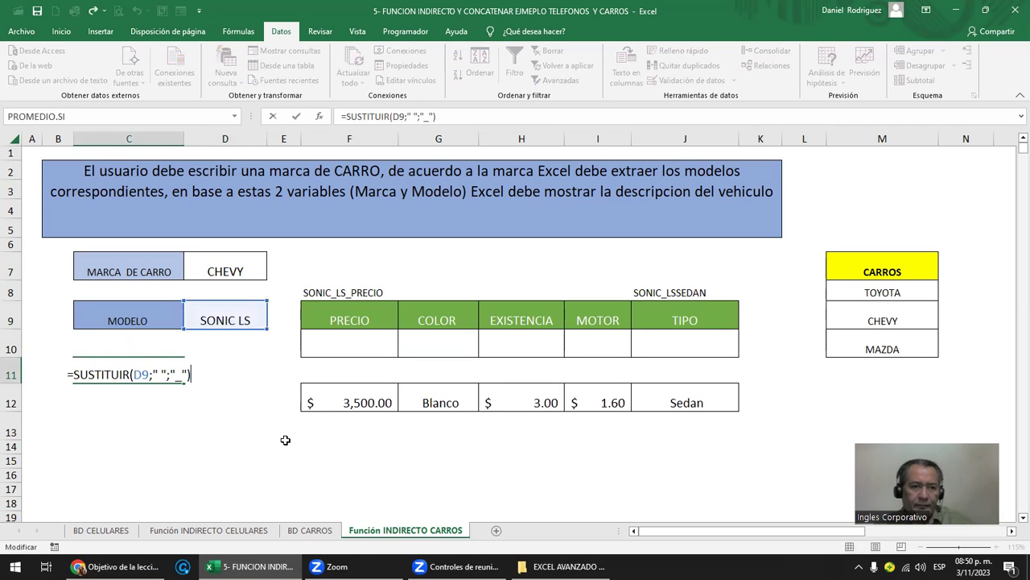
key("Escape")
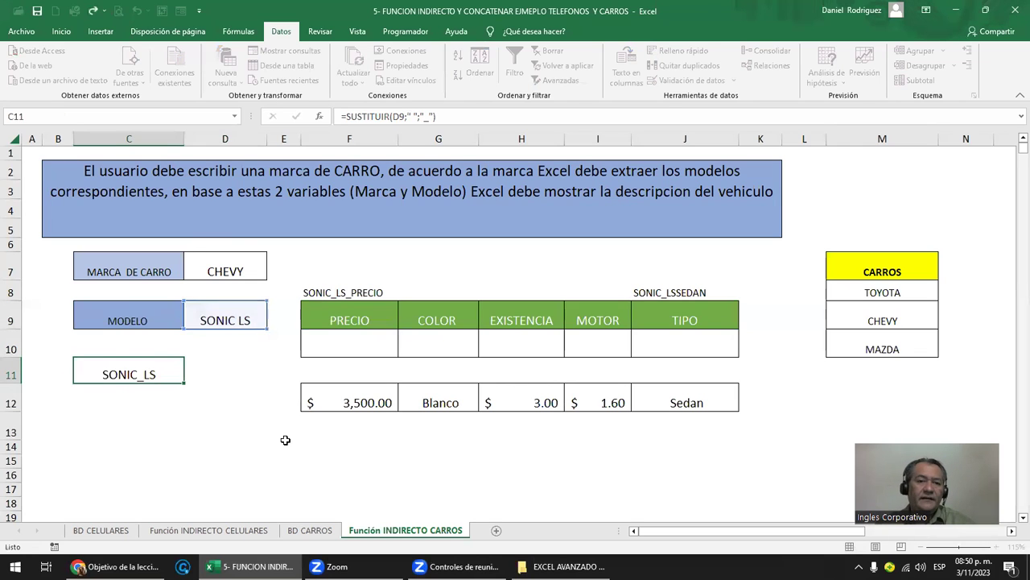
key("Up")
key("Right")
key("Right")
key("Right")
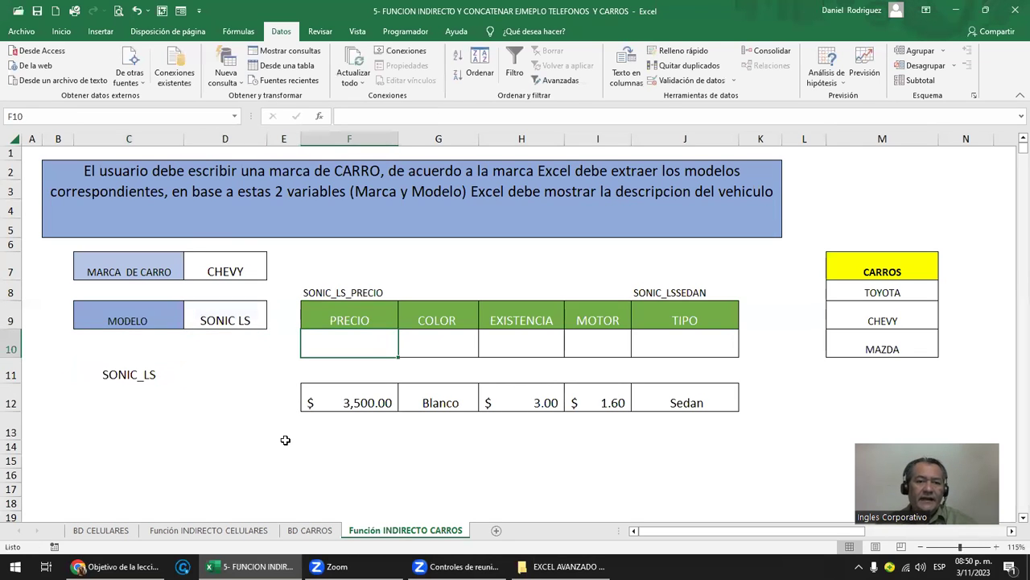
key("Up")
key("Down")
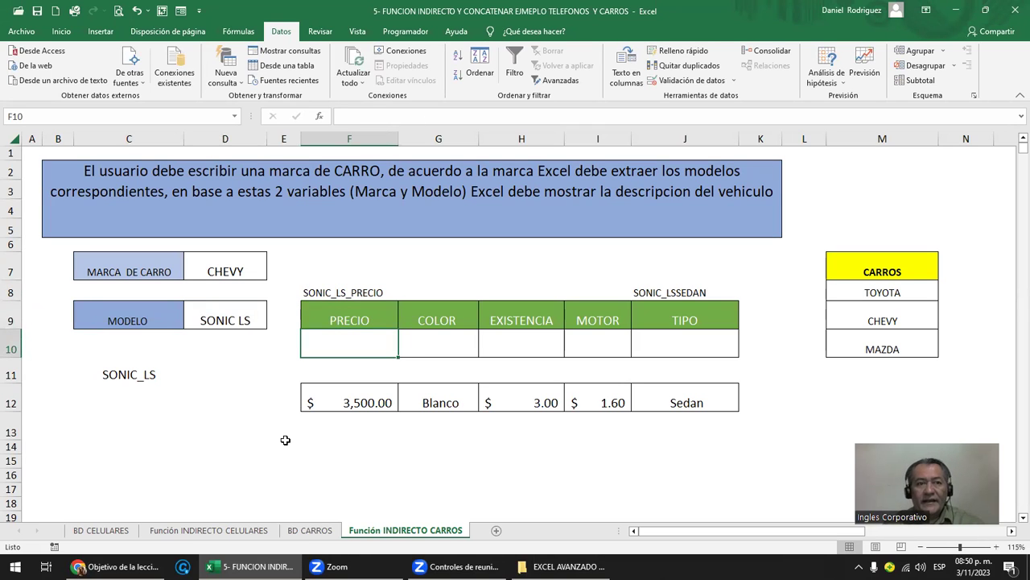
left_click(235, 117)
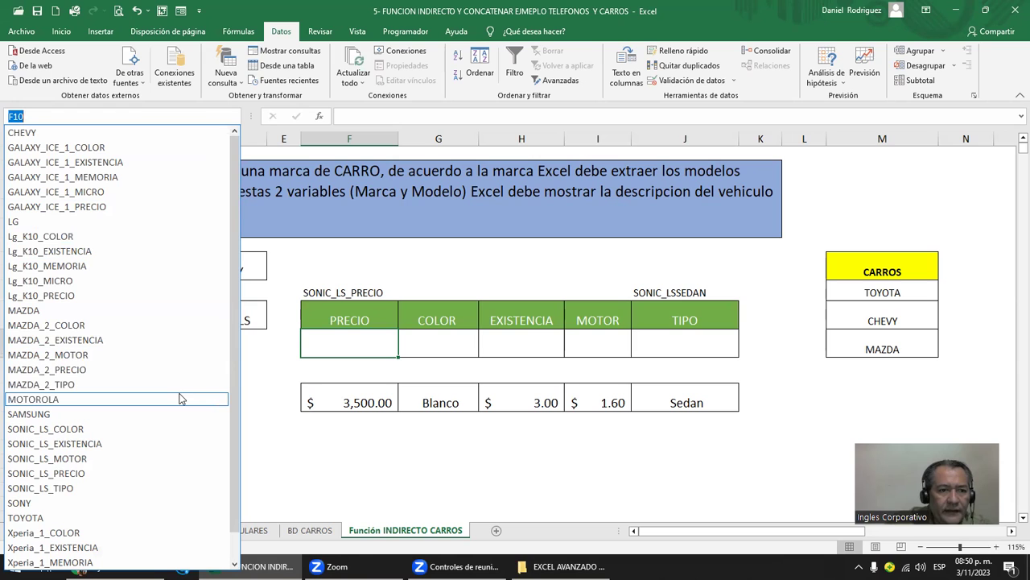
scroll(188, 407, "down", 1)
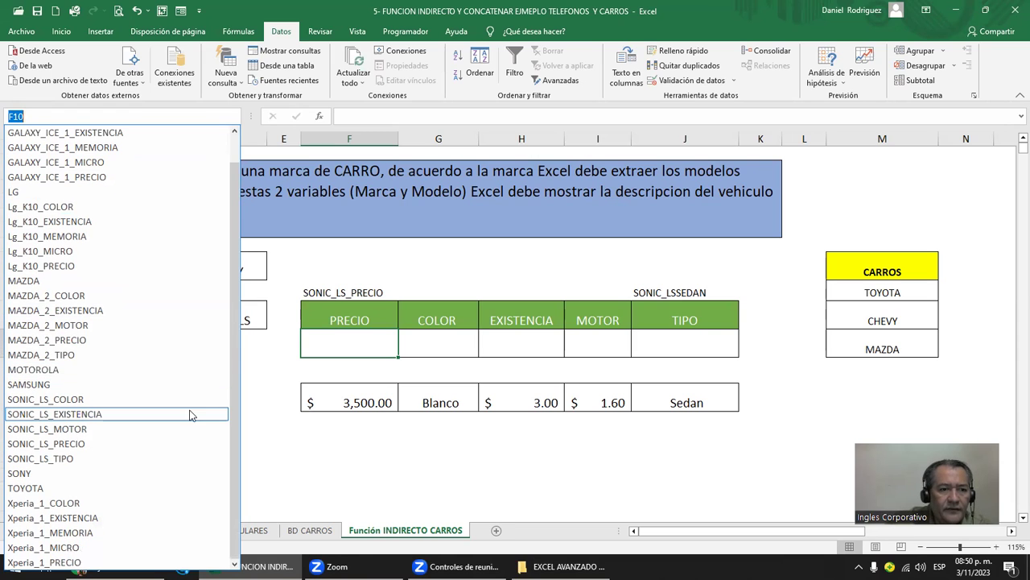
scroll(184, 416, "up", 1)
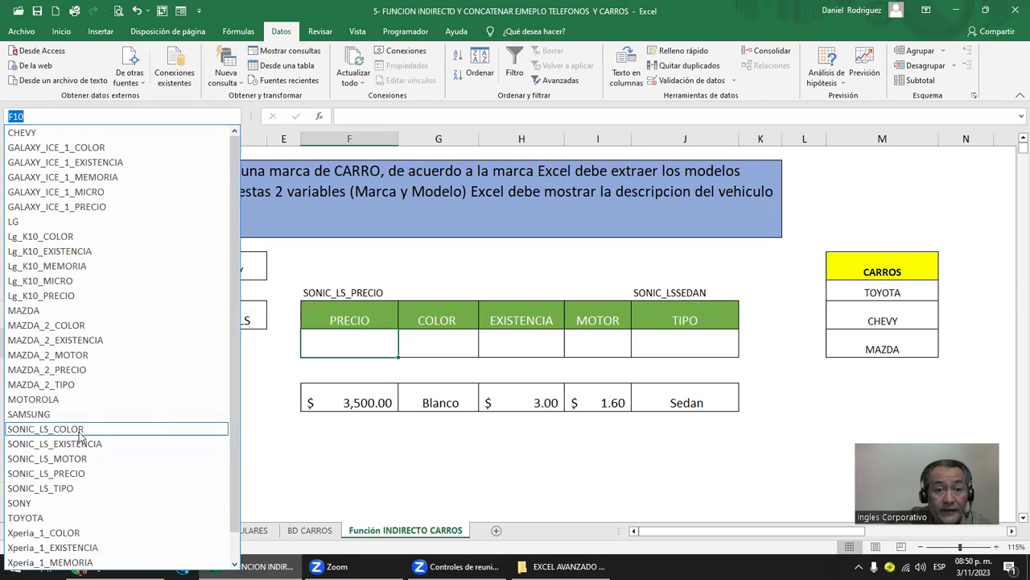
left_click(360, 336)
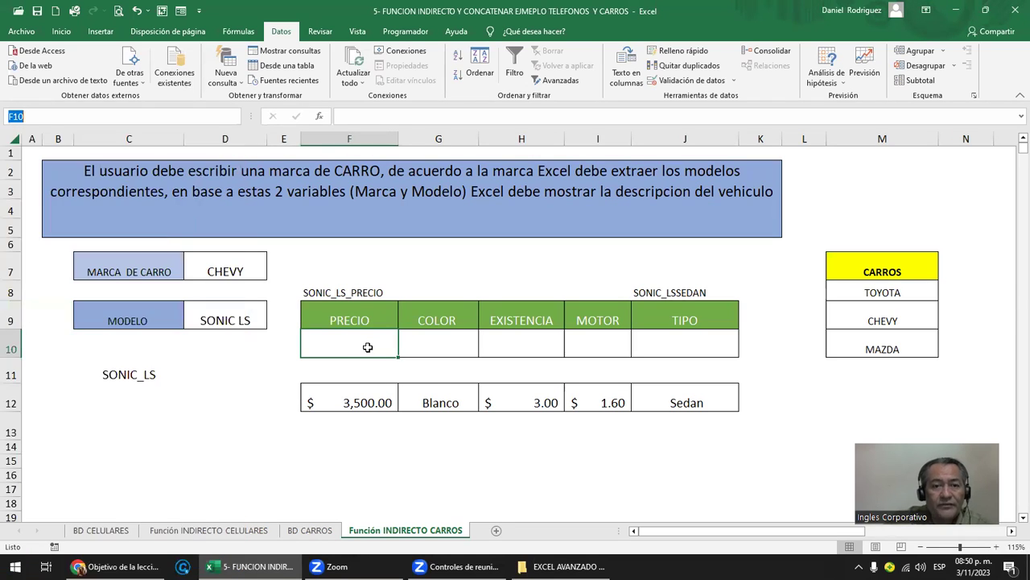
left_click(129, 372)
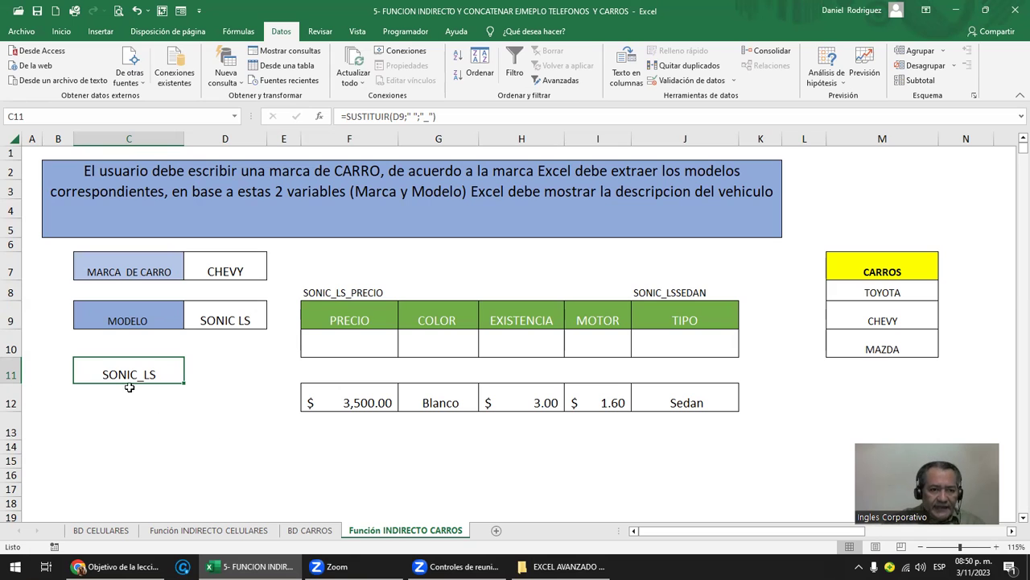
Step: Enter =INDIRECTO(C11 & "_PRECIO") in F10 so it returns the SONIC LS price $3,500.00
double_click(109, 368)
key("Escape")
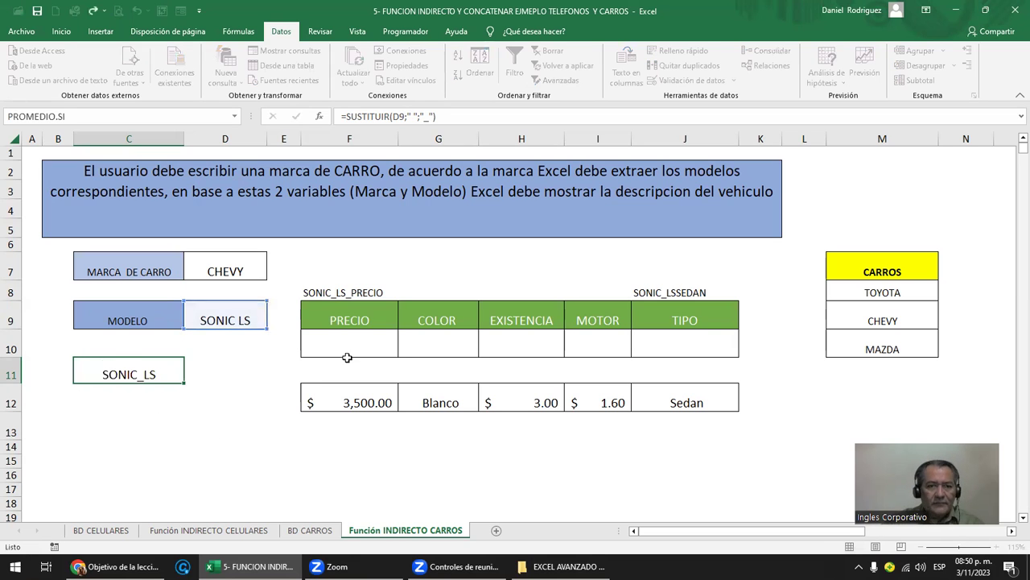
left_click(354, 338)
type("=INDIRE")
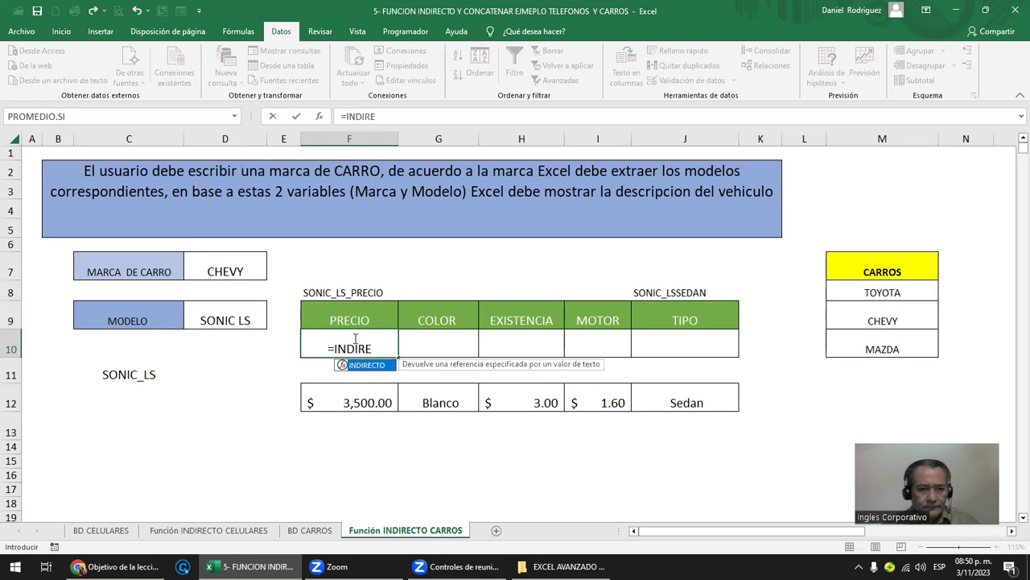
key("Tab")
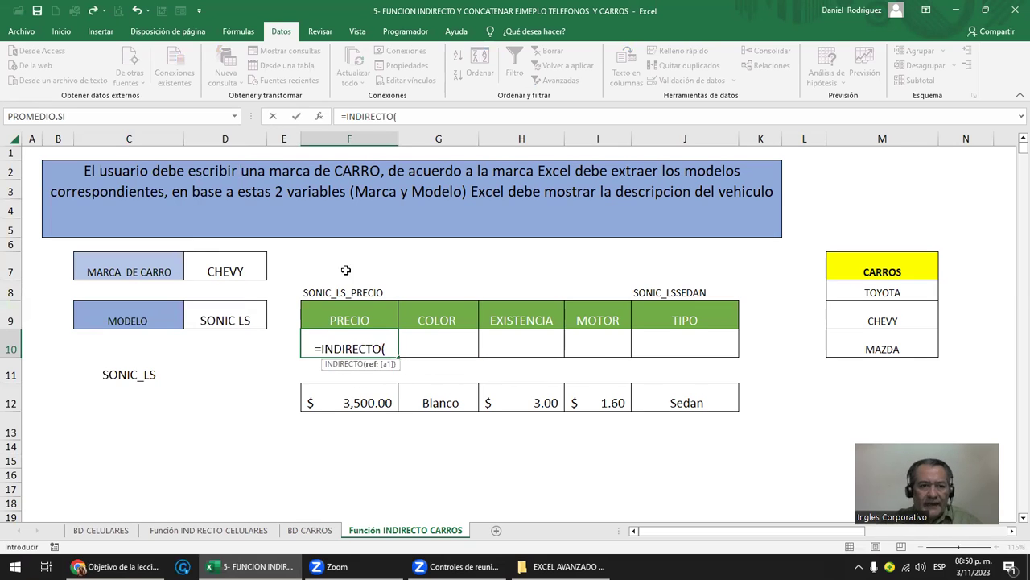
left_click(121, 376)
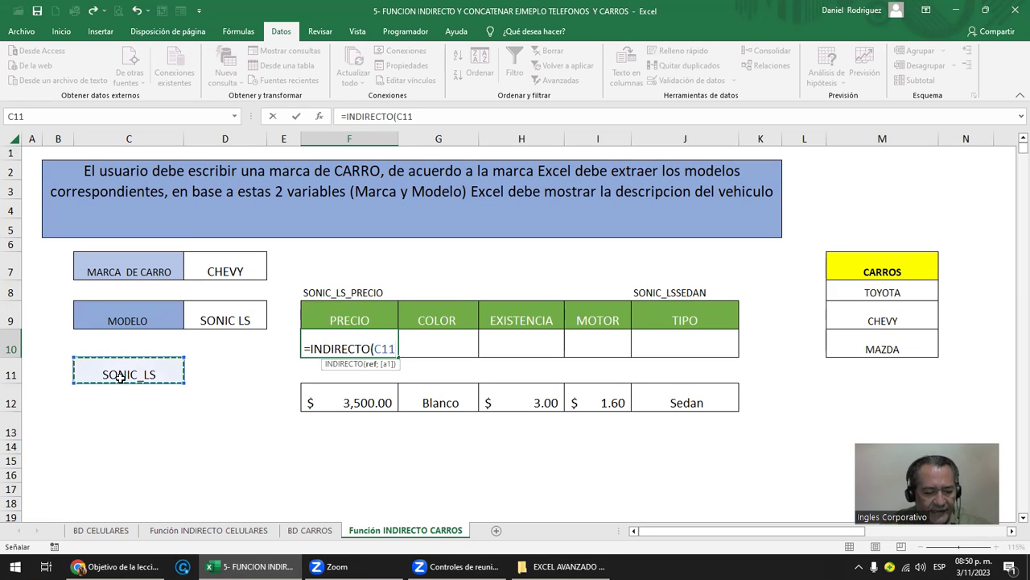
type("&")
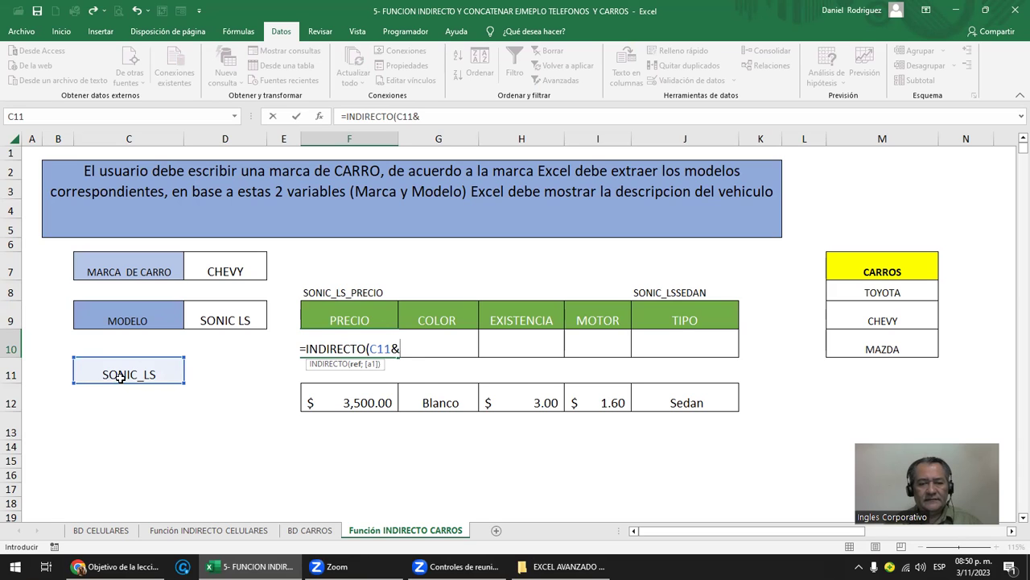
type("\"")
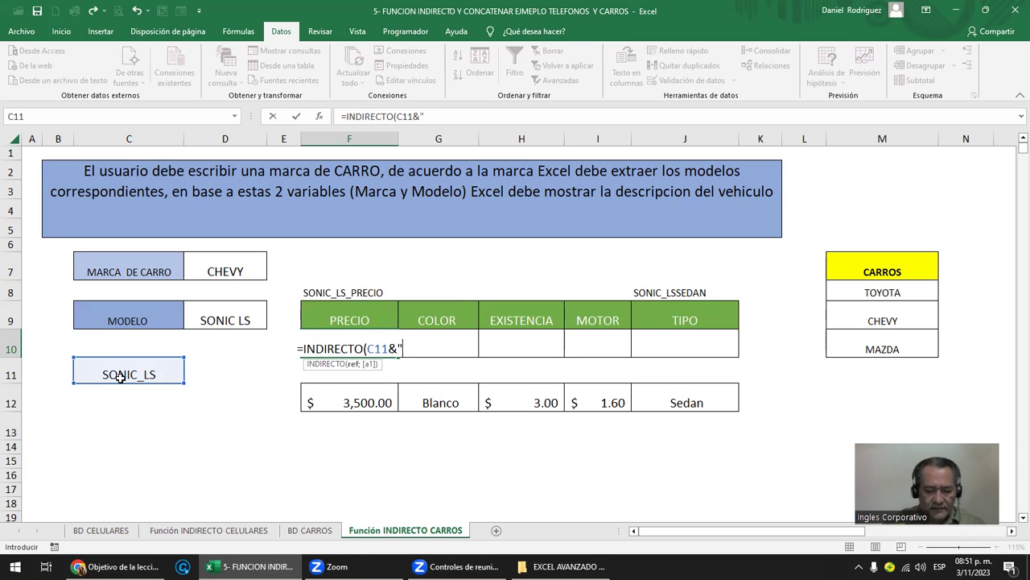
type("_PRECIO")
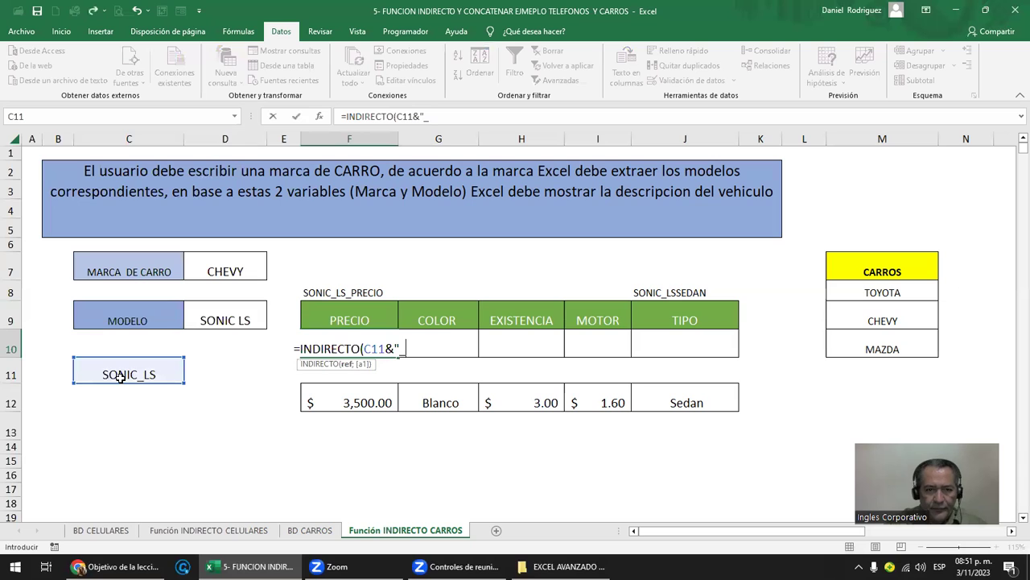
type("\")")
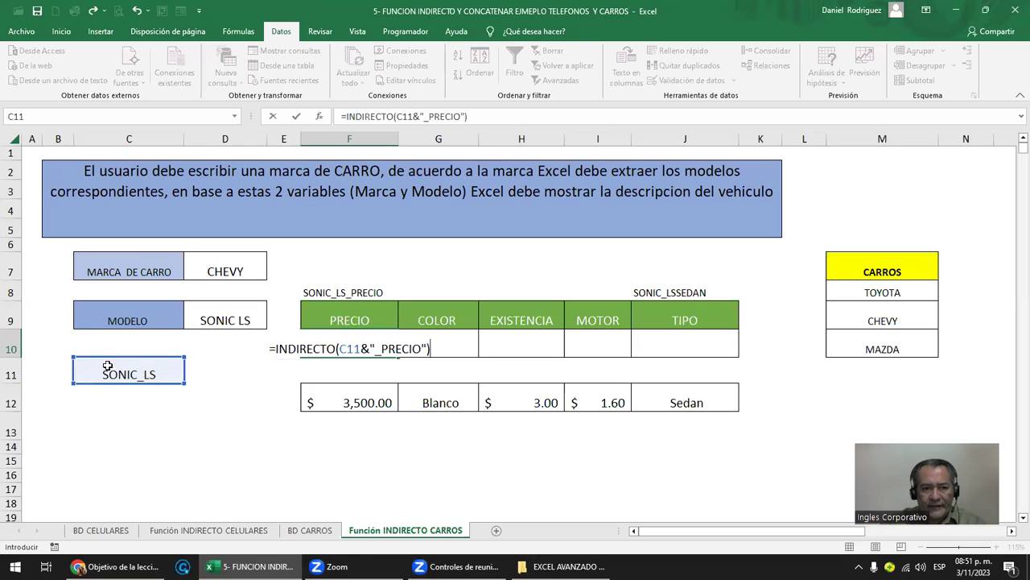
left_click(364, 349)
key("Right")
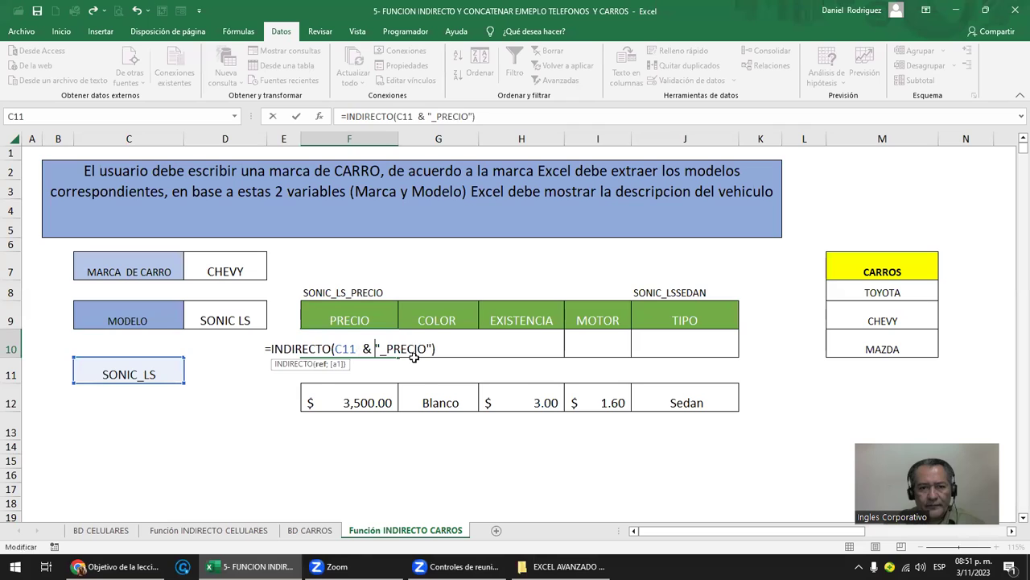
key("ctrl+Return")
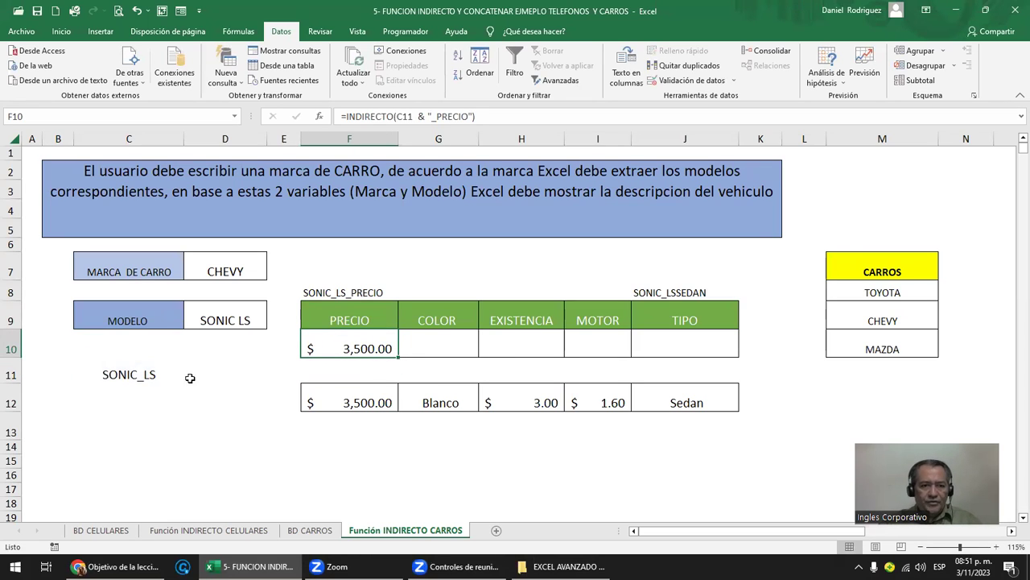
left_click(118, 375)
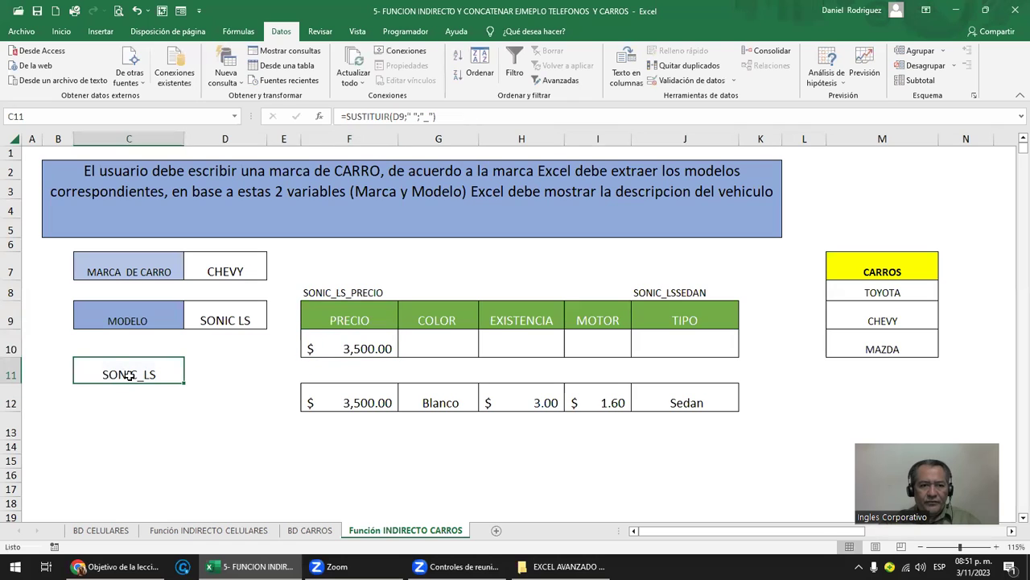
Step: Fill C11 yellow and make F10's model reference absolute as $C$11
left_click(61, 30)
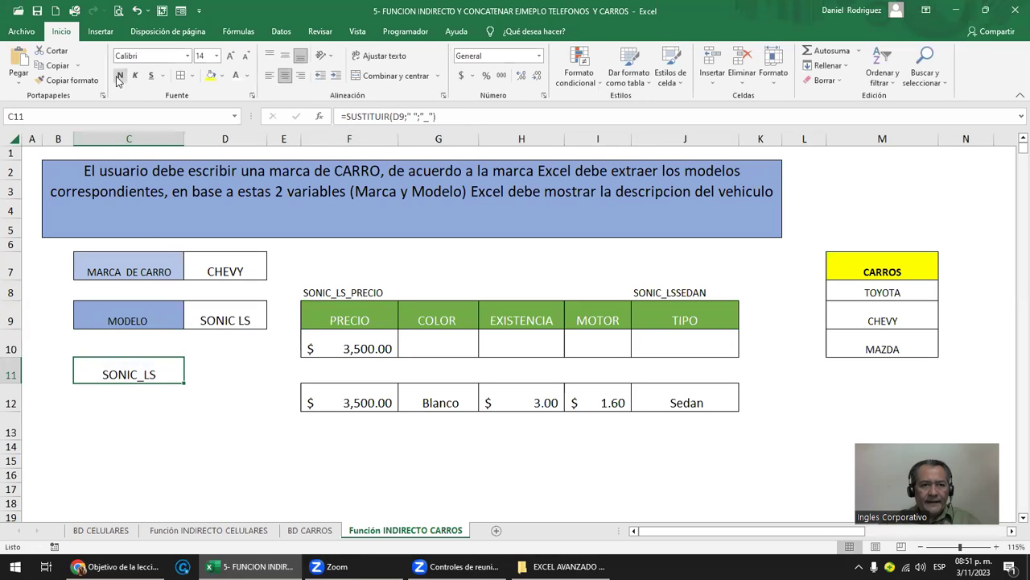
left_click(214, 76)
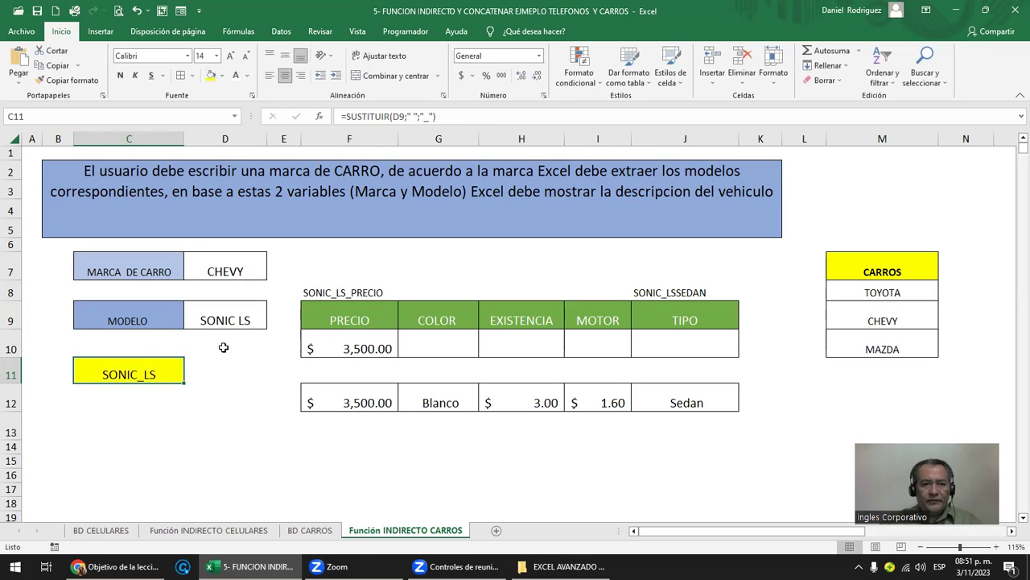
left_click(341, 352)
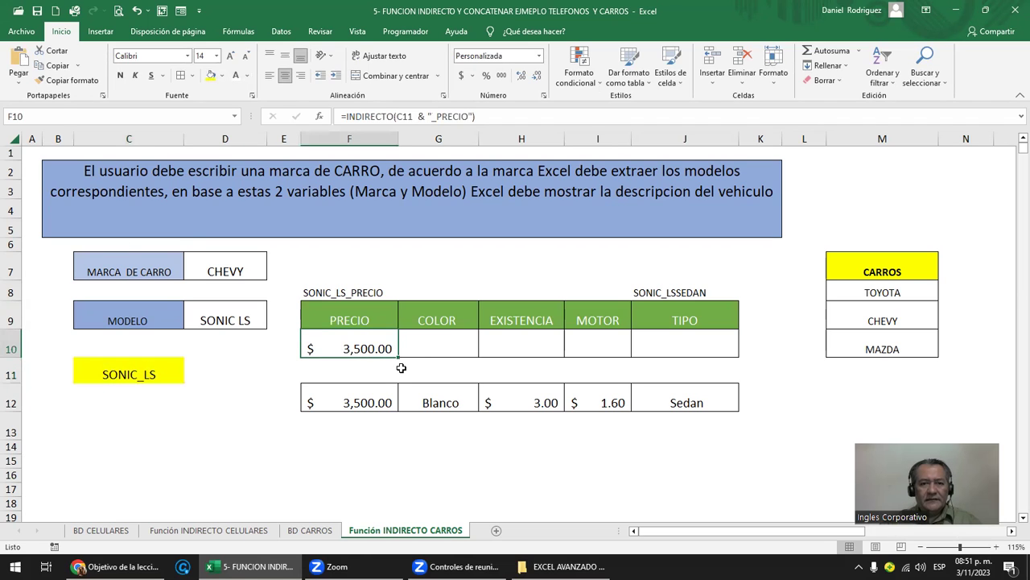
key("F2")
key("Left")
key("Left")
key("Left")
key("Left")
key("Left")
key("Left")
key("Left")
key("Left")
key("Left")
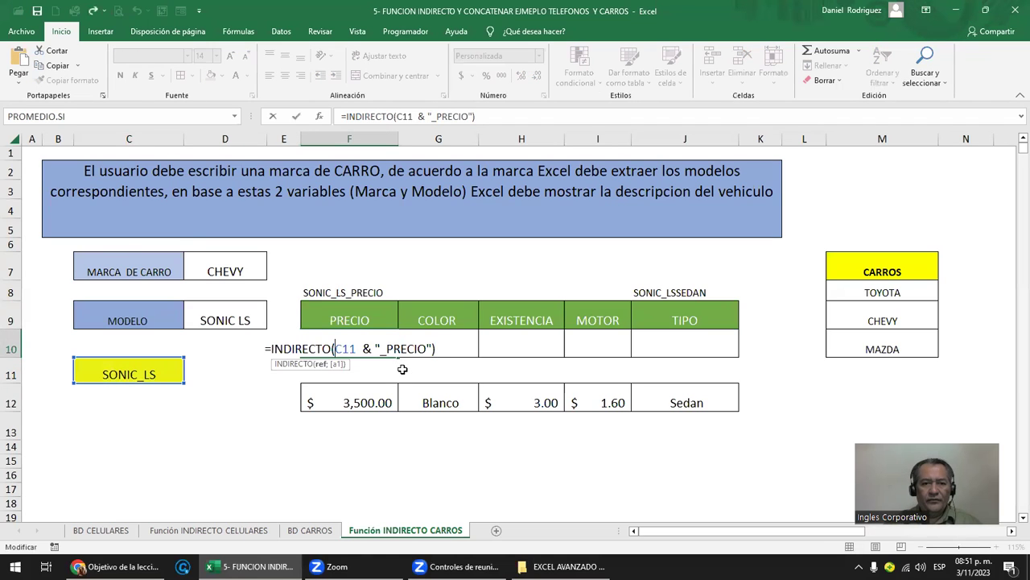
key("F4")
key("Return")
Step: Copy the F10 price formula across G10 through J10
key("Up")
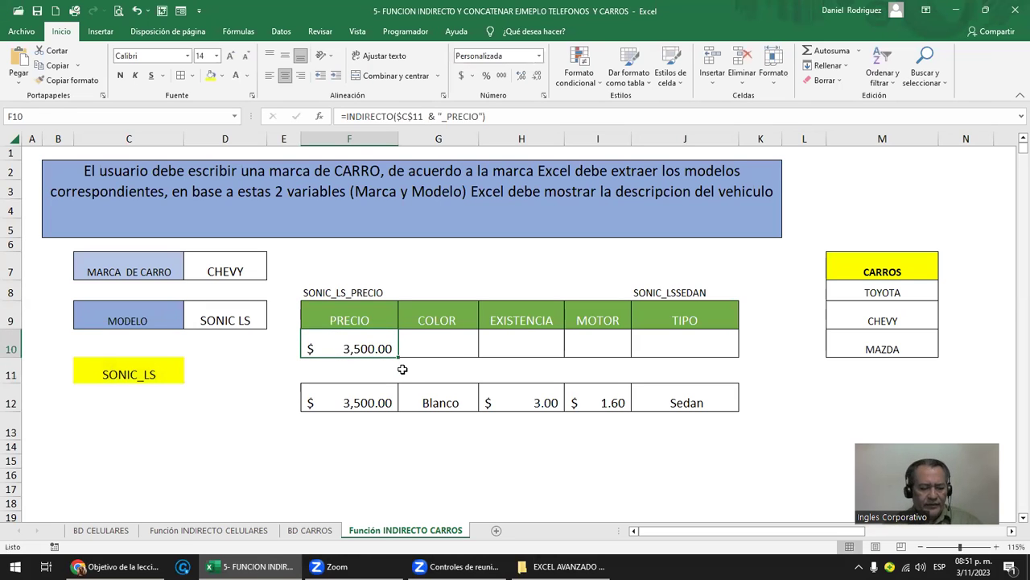
key("ctrl+c")
key("shift+Right")
key("shift+Right")
key("shift+Right")
key("shift+Right")
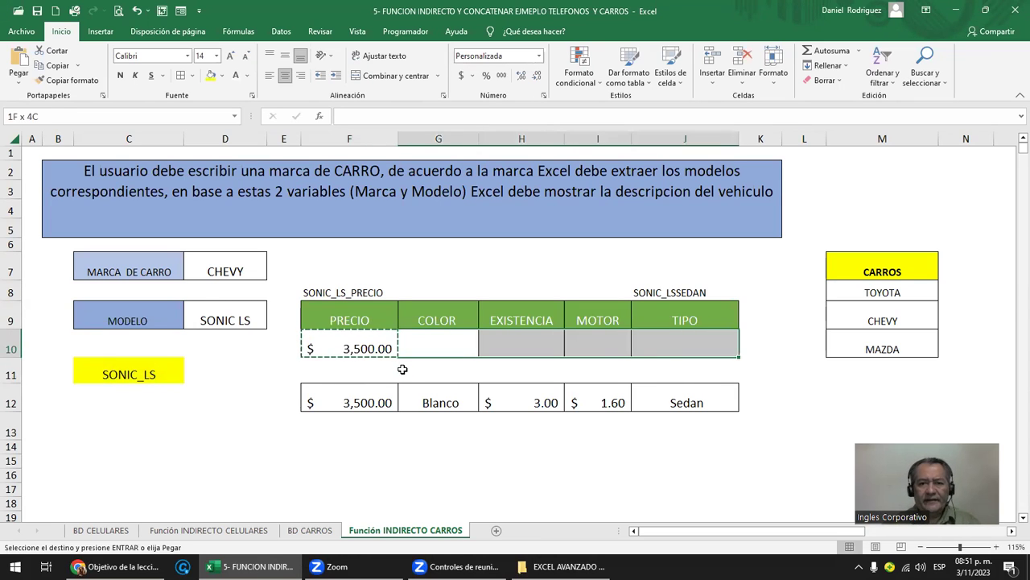
key("Return")
Step: Change G10's suffix from _PRECIO to _COLOR so it shows Blanco
left_click(444, 352)
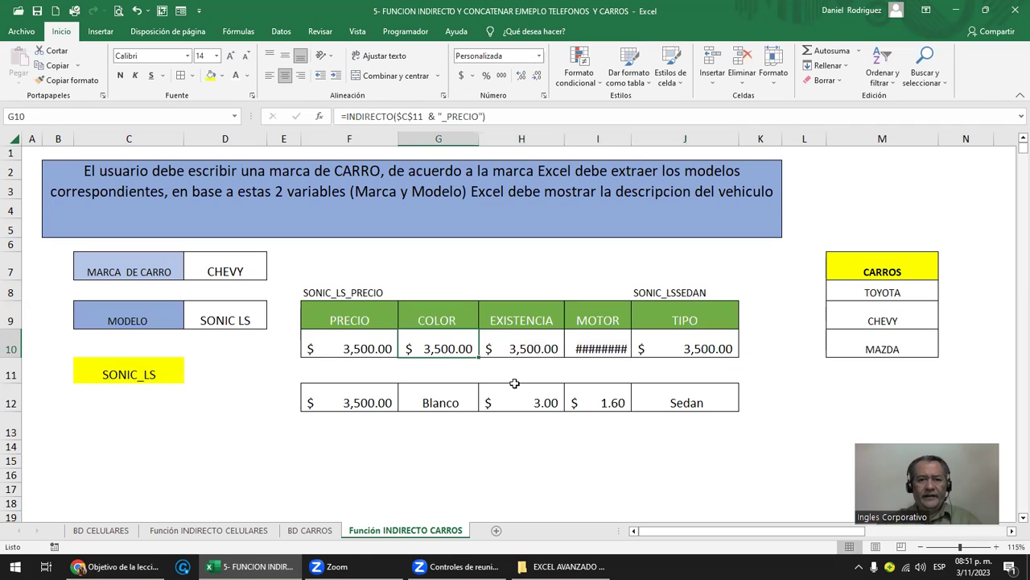
key("F2")
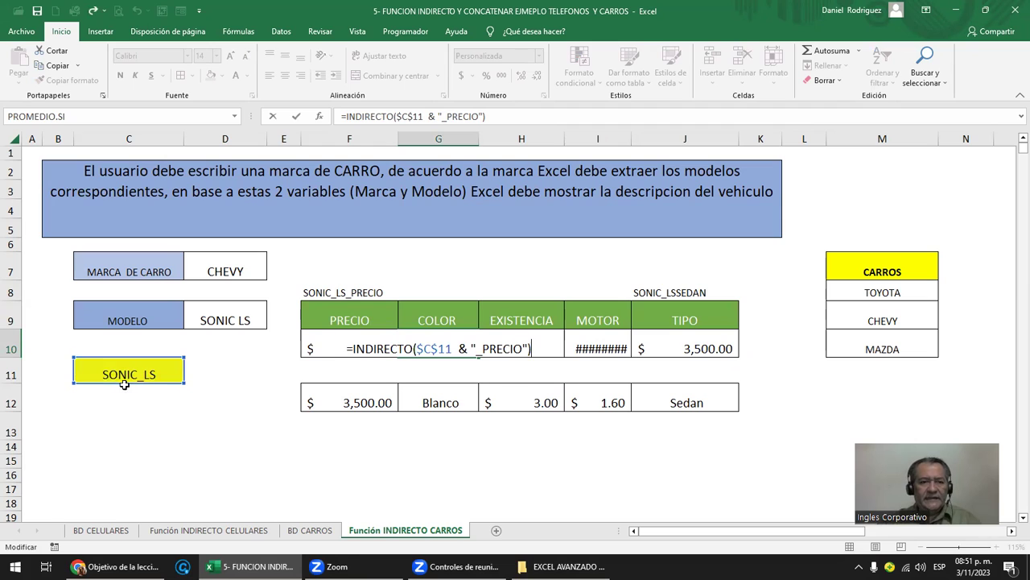
left_click(478, 348)
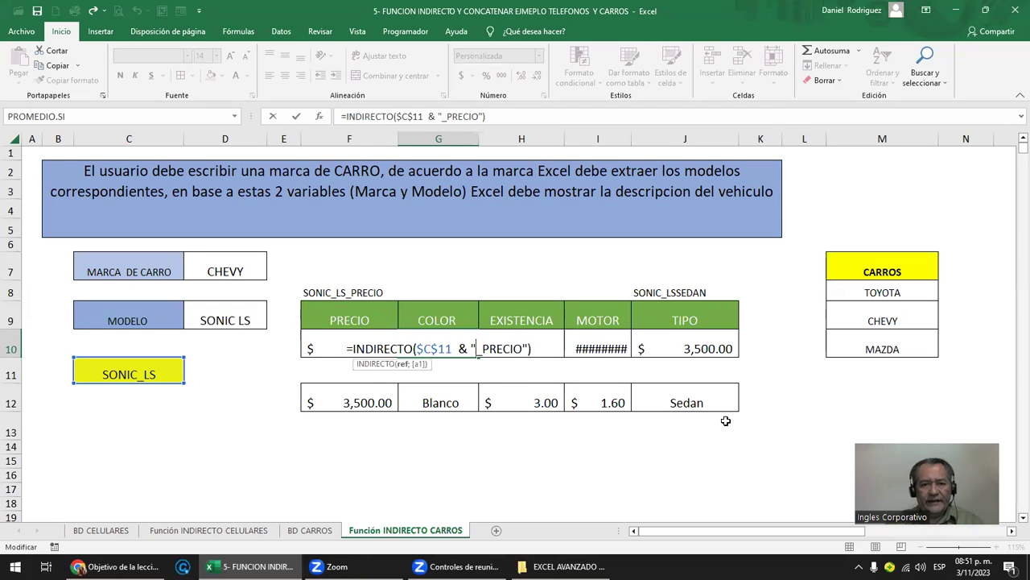
key("Delete")
key("Delete")
key("Delete")
key("Delete")
key("Delete")
key("Delete")
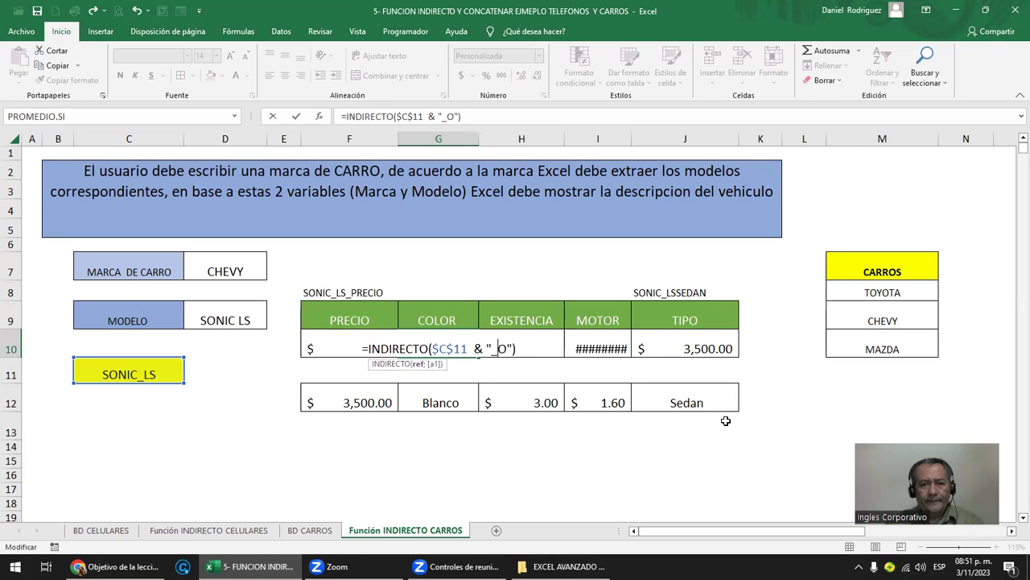
type("COLOR")
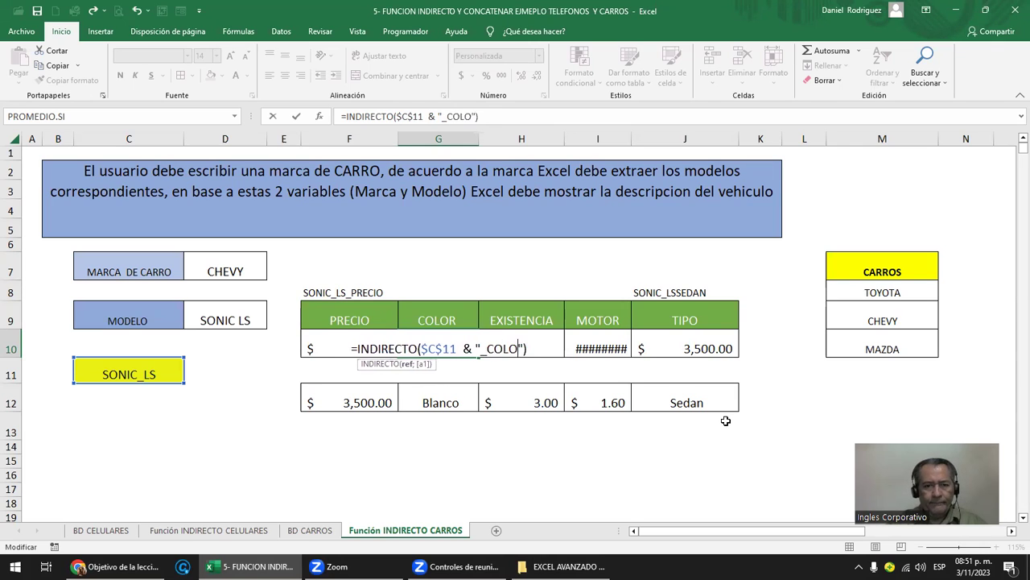
key("Return")
Step: Change H10's suffix to _EXISTENCIA so it shows the stock 3.00
key("Up")
key("Right")
key("F2")
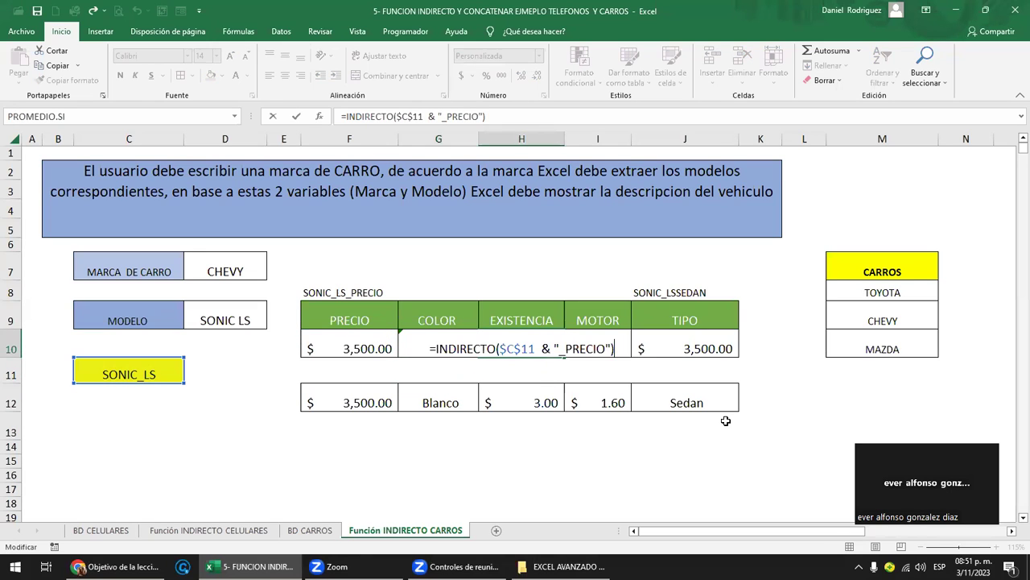
key("Left")
key("Left")
key("Left")
key("Left")
key("Left")
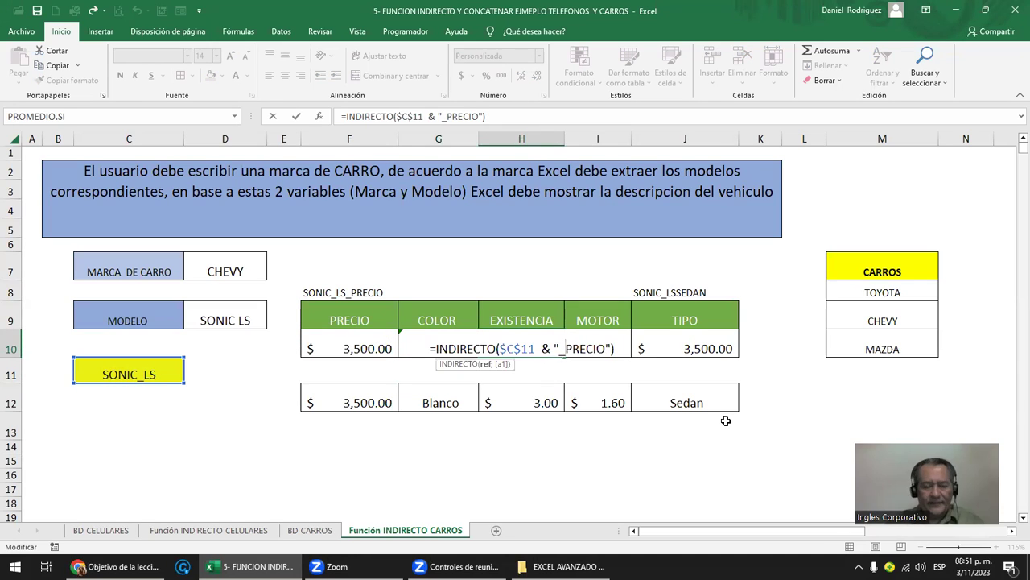
type("EXISTENCIA")
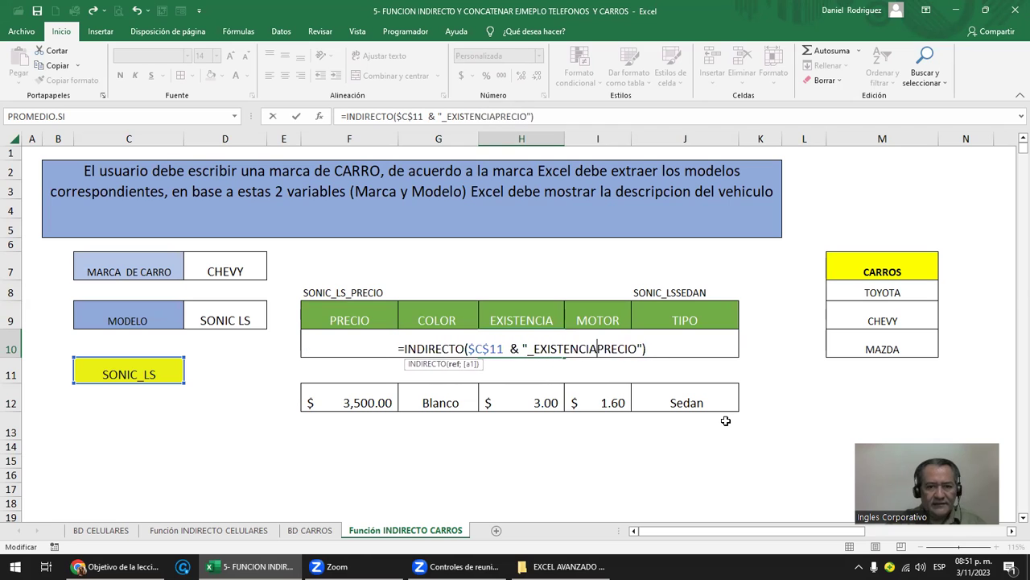
key("Delete")
key("Delete")
key("Delete")
key("Delete")
key("Delete")
key("Delete")
key("Return")
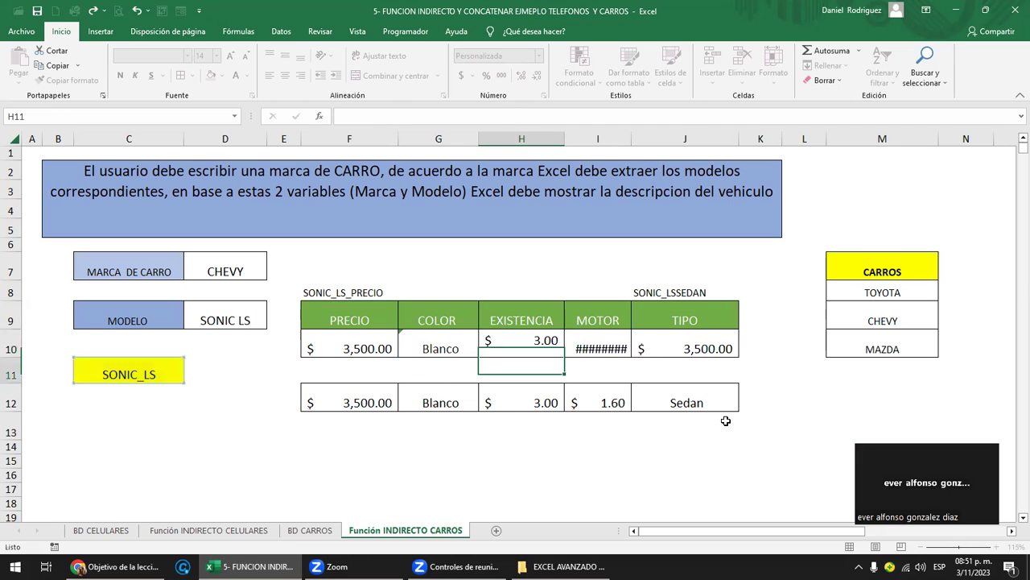
key("Up")
Step: Change I10's suffix to _MOTOR and J10's to _TIPO, showing 1.60 and Sedan
key("Right")
key("F2")
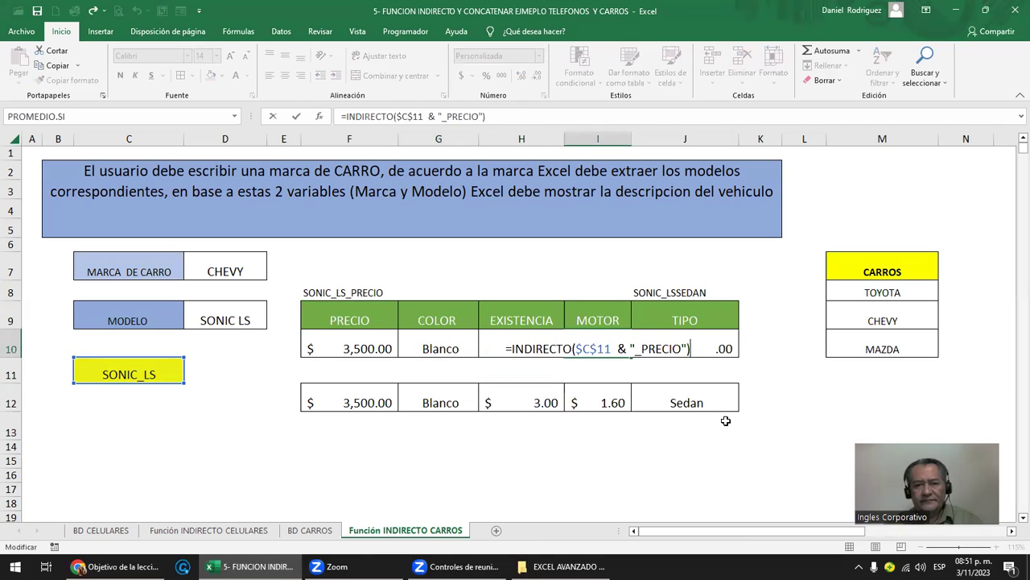
type("MOTOR")
key("Delete")
key("Delete")
key("Delete")
key("Delete")
key("Delete")
key("Delete")
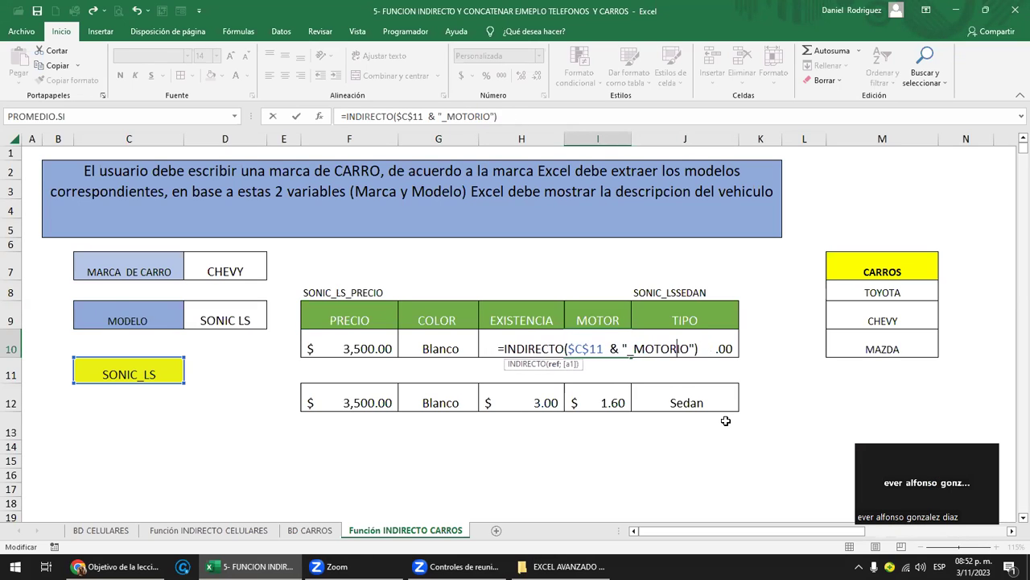
key("Tab")
key("F2")
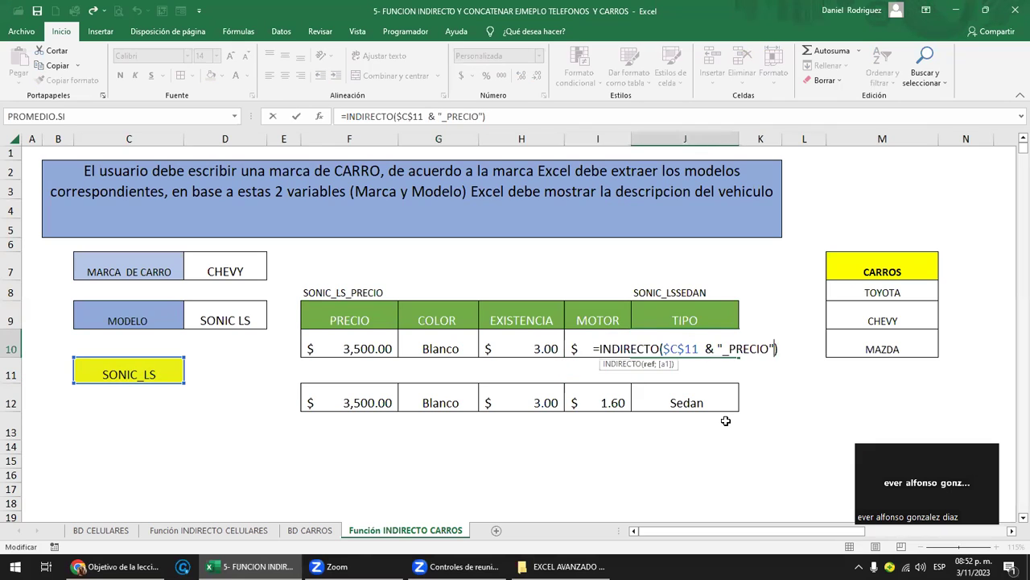
key("Left")
key("Left")
key("Left")
key("Left")
key("Left")
key("Left")
key("Left")
key("Left")
type("TIPO")
key("Delete")
key("Delete")
key("Delete")
key("Delete")
key("Delete")
key("Delete")
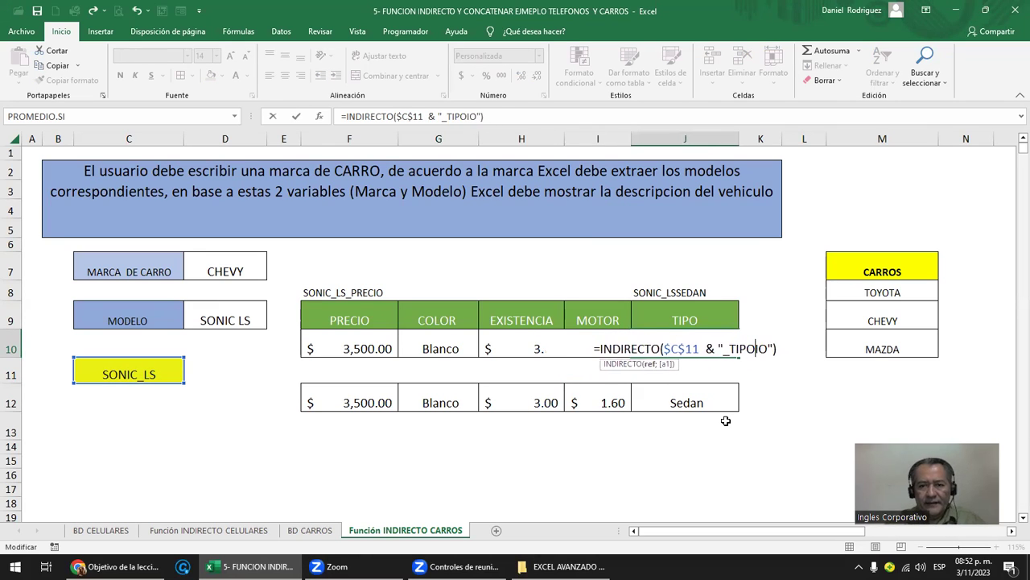
key("Return")
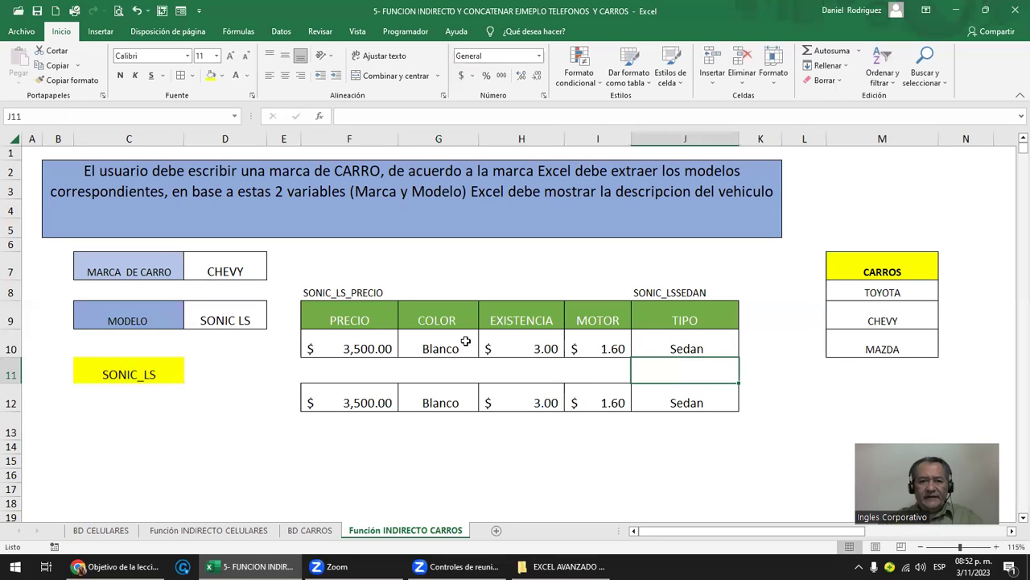
Step: Format the H10 stock result to show a whole number 3 with no decimals
left_click(519, 346)
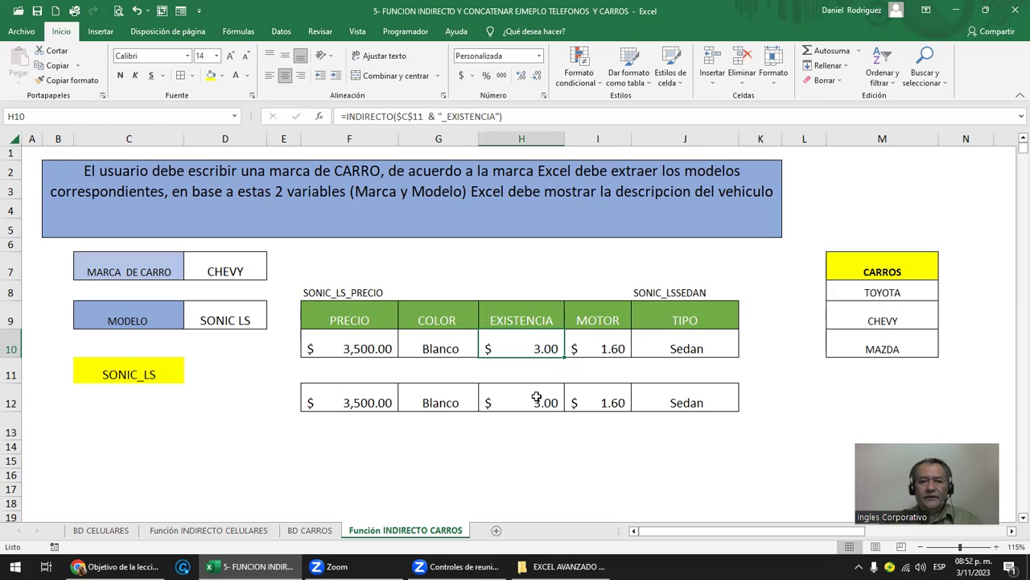
left_click(532, 133)
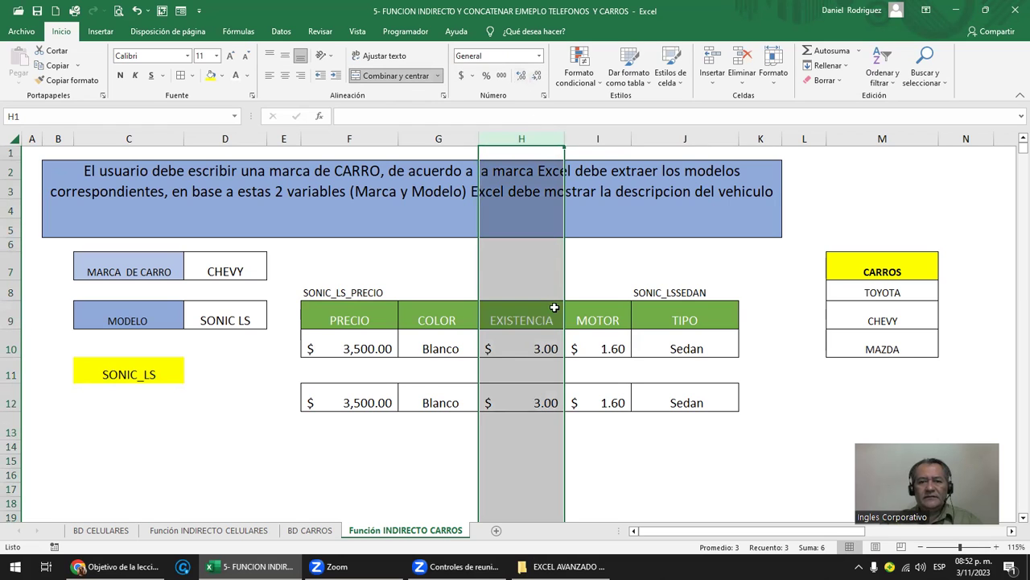
left_click(527, 346)
left_click(522, 74)
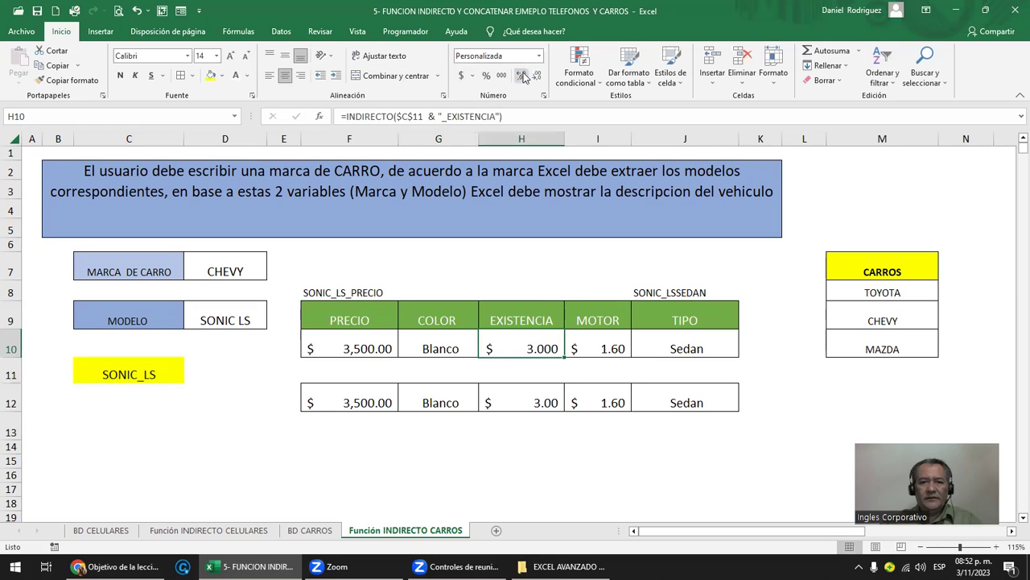
left_click(538, 75)
left_click(539, 77)
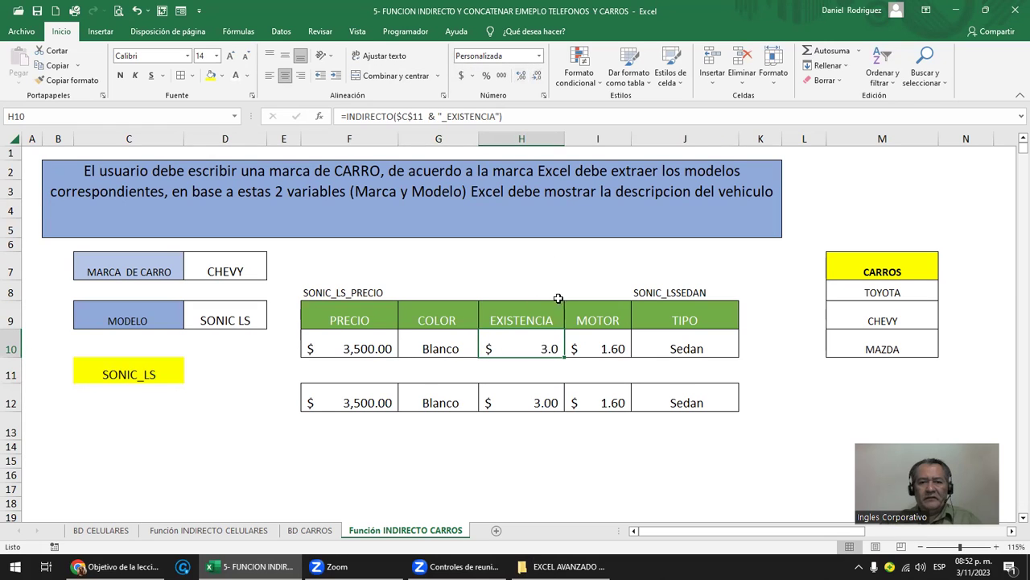
left_click(538, 77)
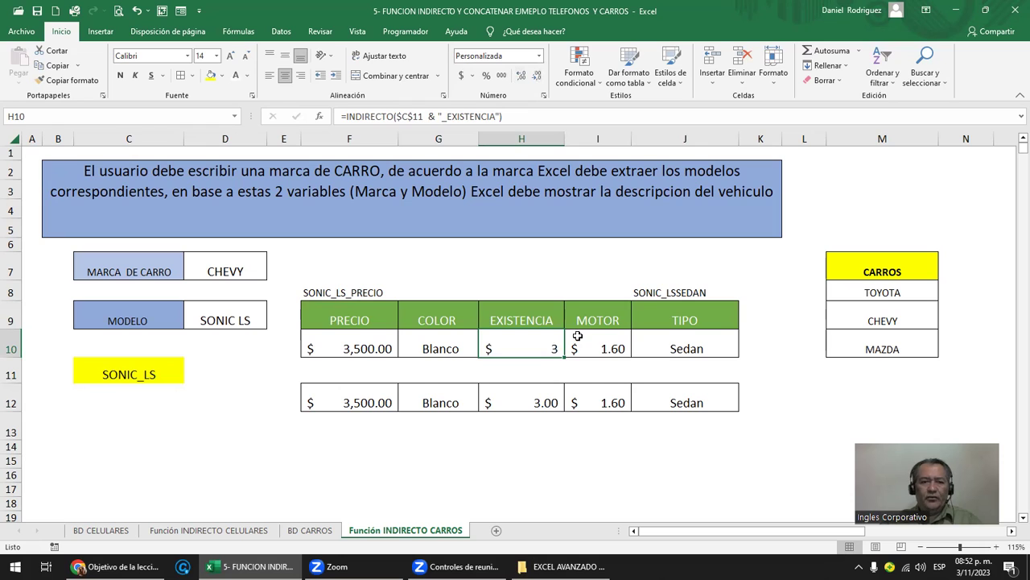
Step: Remove decimals from the H12 stock result, then open F10's price formula for editing
left_click(552, 400)
left_click(537, 76)
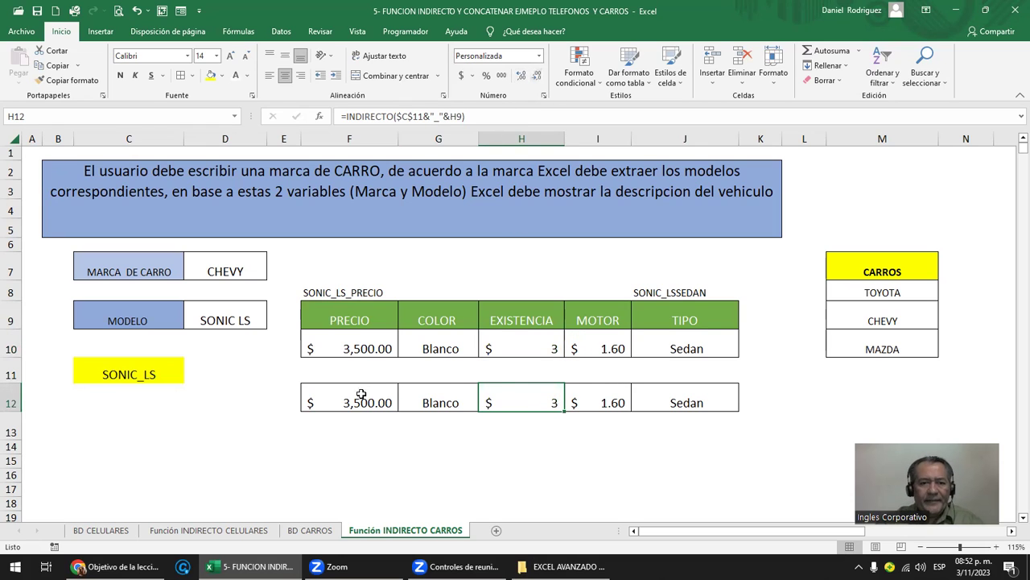
left_click(357, 347)
key("F2")
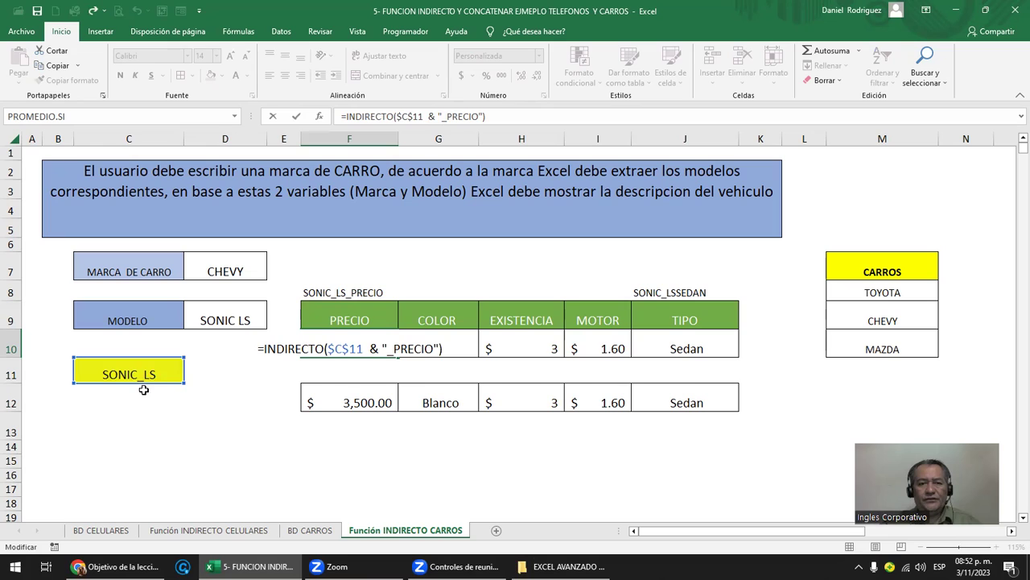
left_click(370, 348)
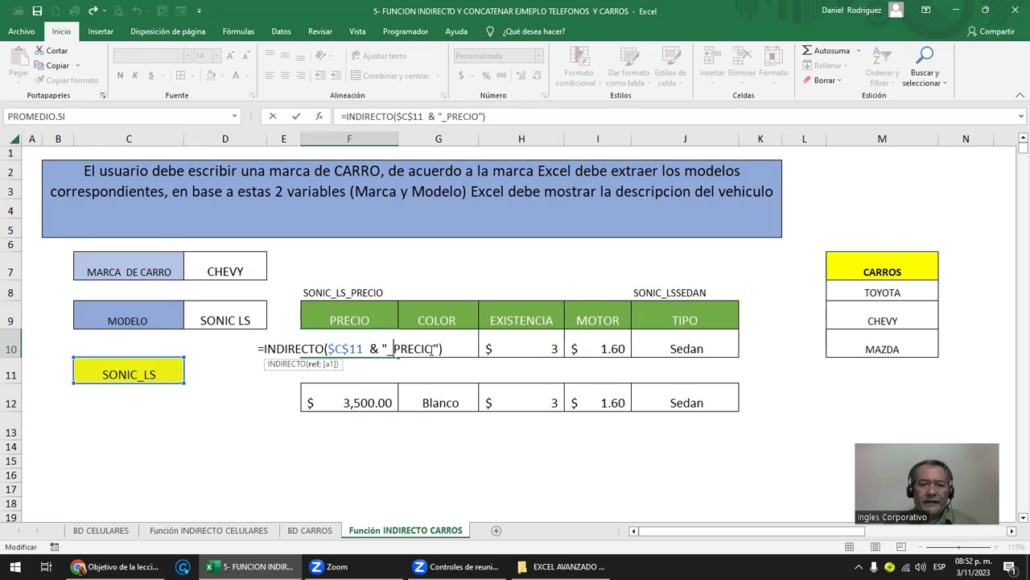
key("Escape")
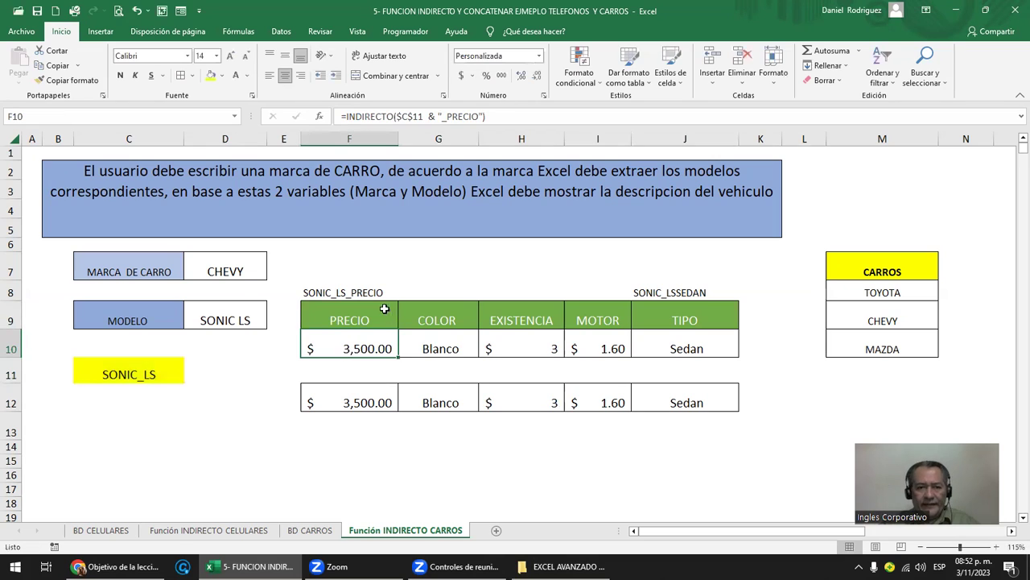
left_click(370, 291)
left_click_drag(350, 403, 658, 392)
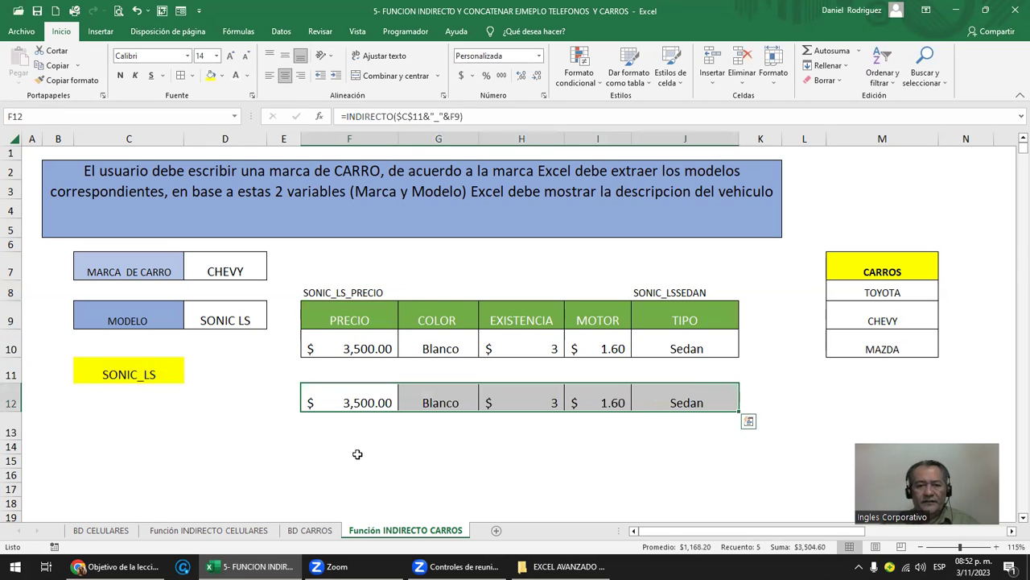
left_click(360, 428)
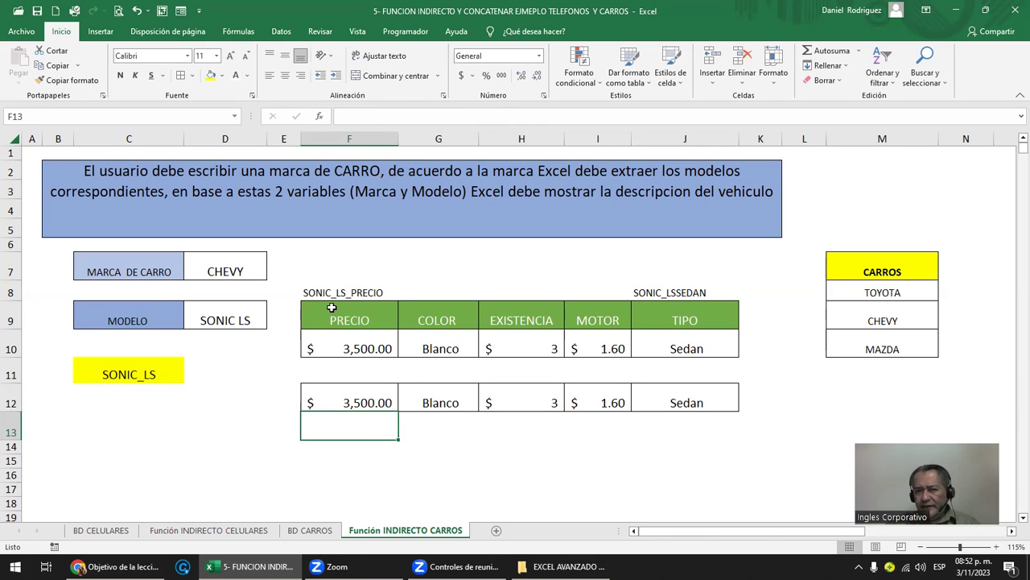
left_click_drag(333, 311, 656, 318)
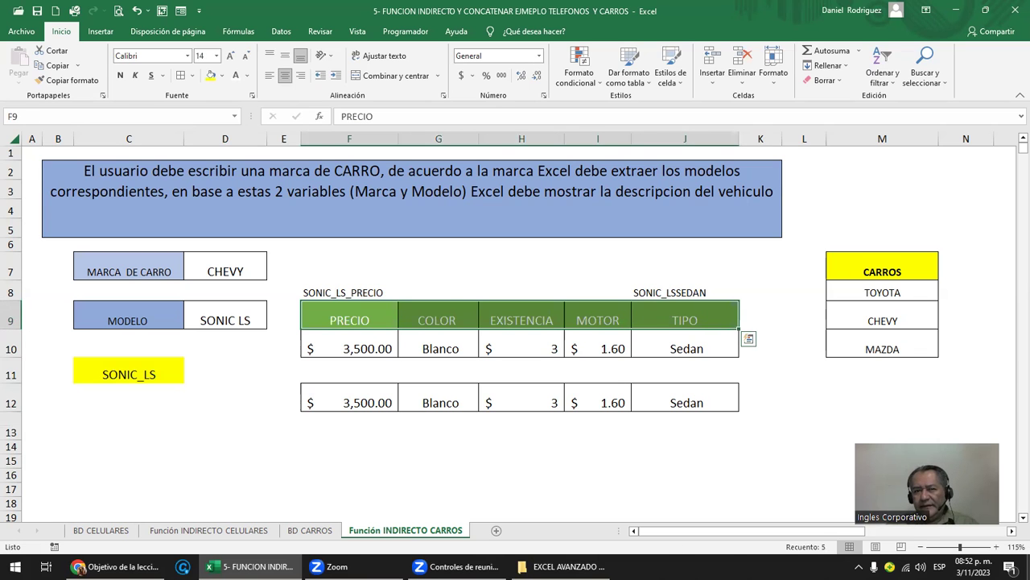
key("super+d")
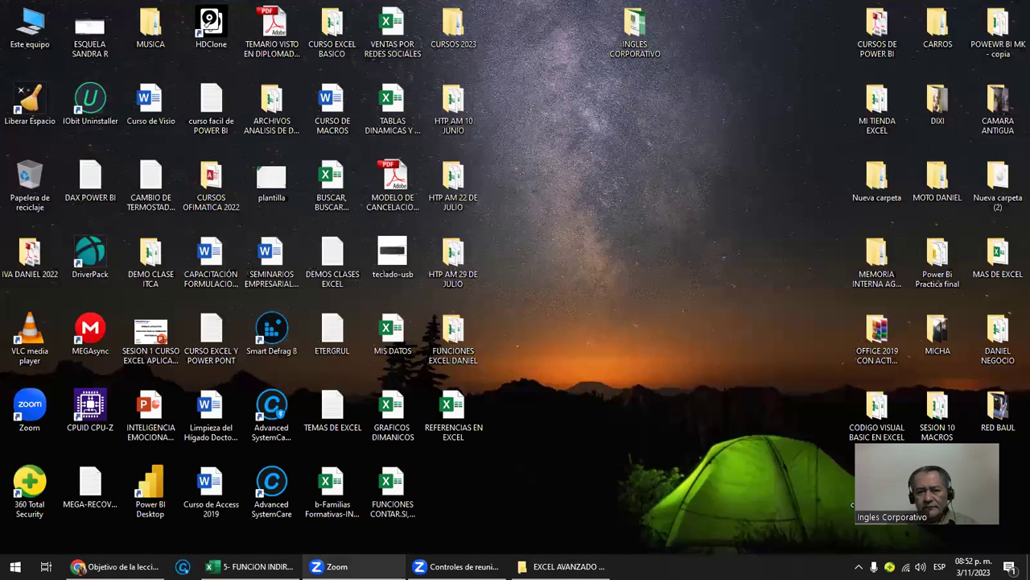
left_click(249, 566)
left_click(370, 350)
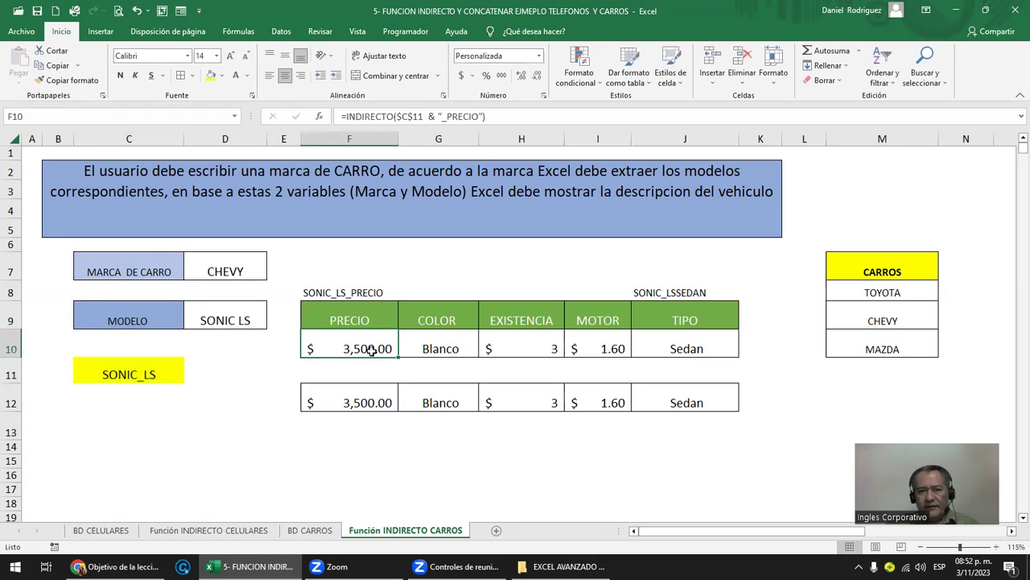
double_click(370, 350)
left_click_drag(389, 347, 433, 346)
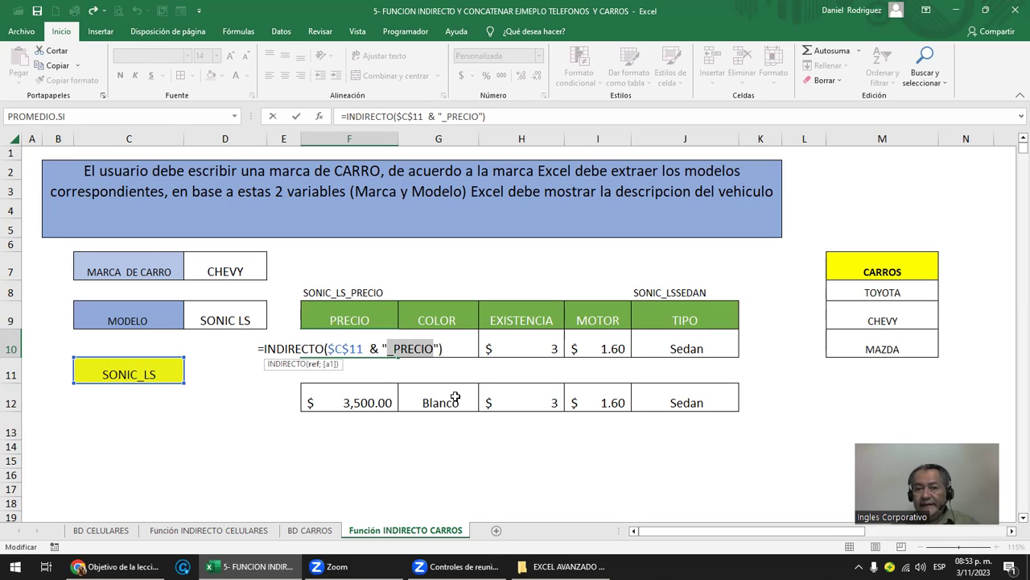
key("ctrl+Return")
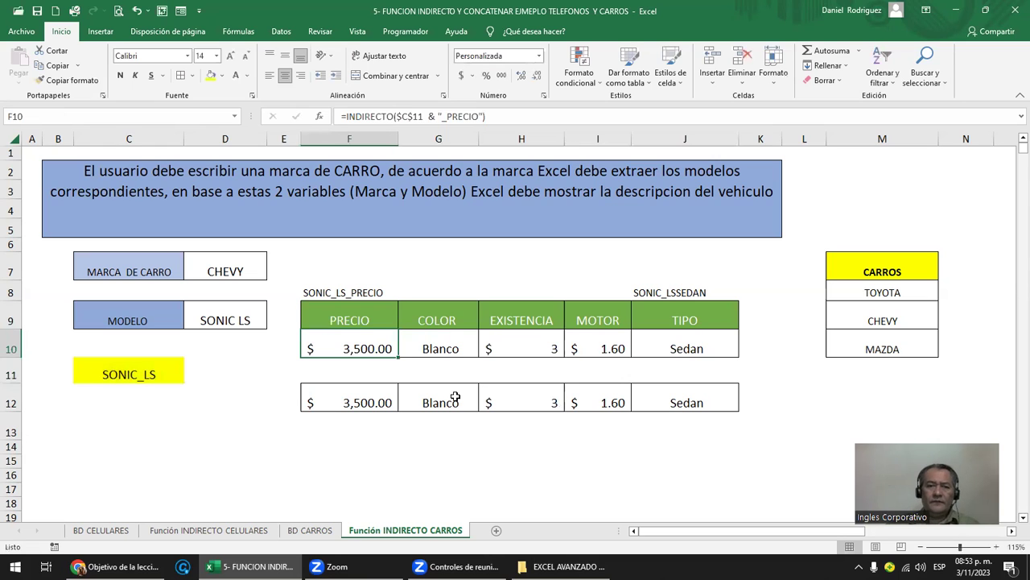
left_click(345, 392)
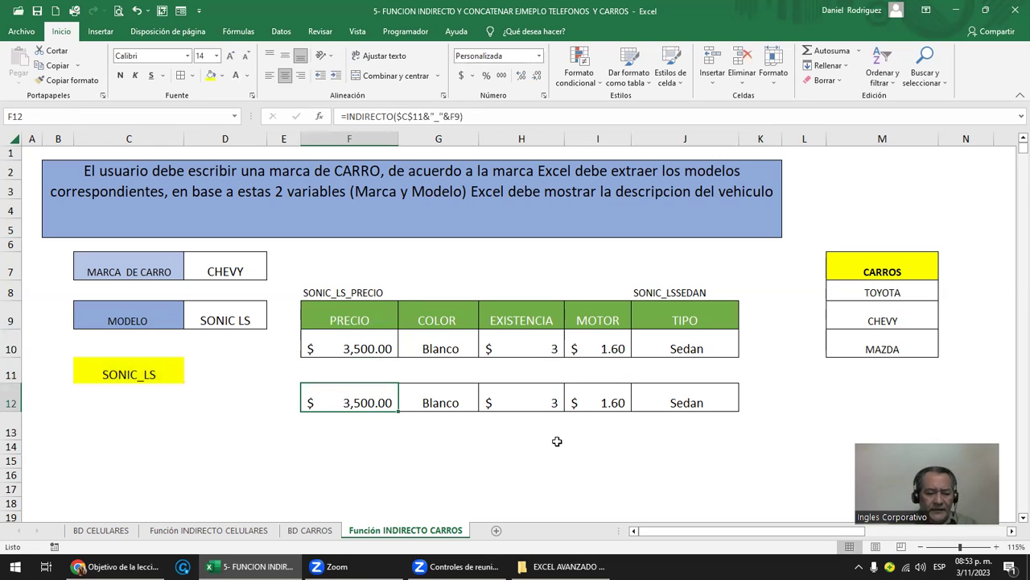
key("F2")
key("Escape")
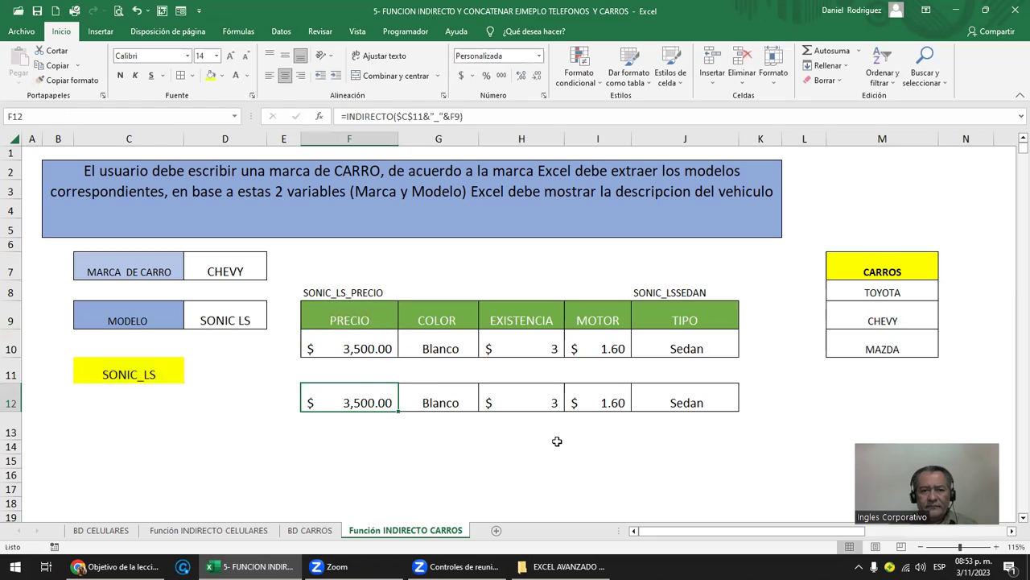
Step: Clear the row 12 result cells F12 through J12
key("Delete")
key("Right")
key("Delete")
key("Right")
key("Delete")
key("Right")
key("Delete")
key("Right")
key("Delete")
key("Left")
key("Left")
key("Left")
key("Left")
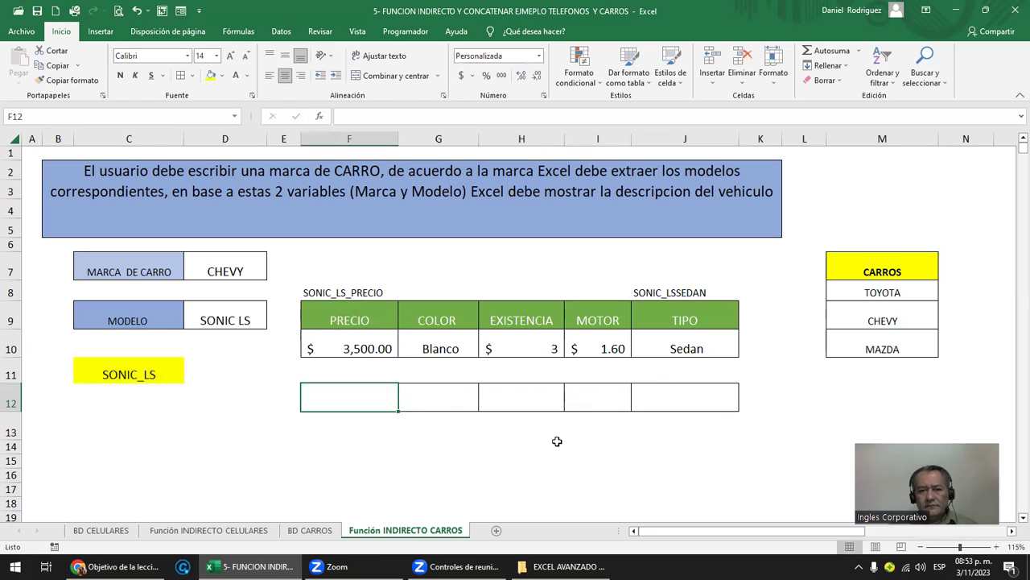
Step: Enter =INDIRECTO($C$11 &"_"& F9) in F12, taking the suffix from the PRECIO header
type("=INDI")
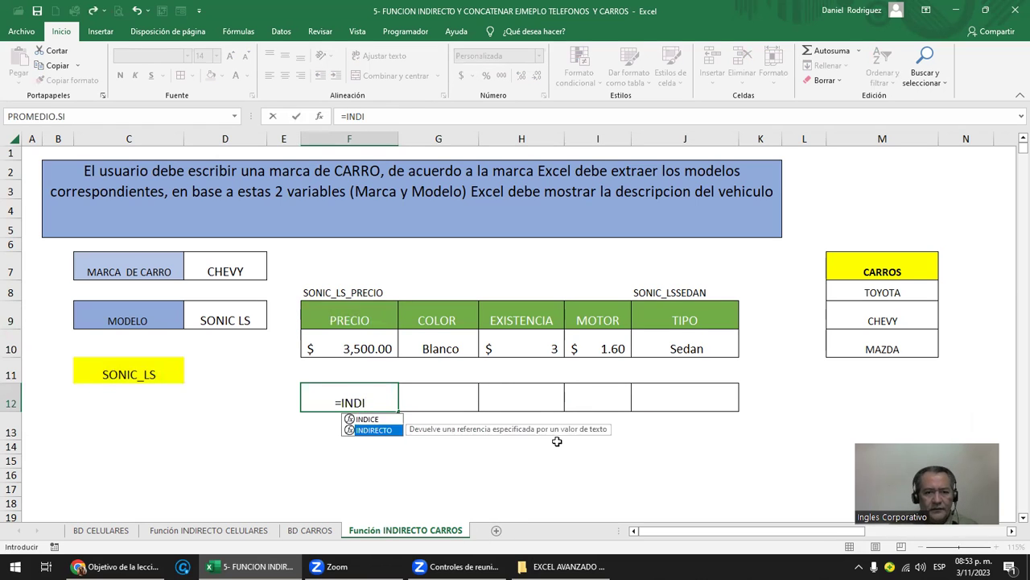
key("Tab")
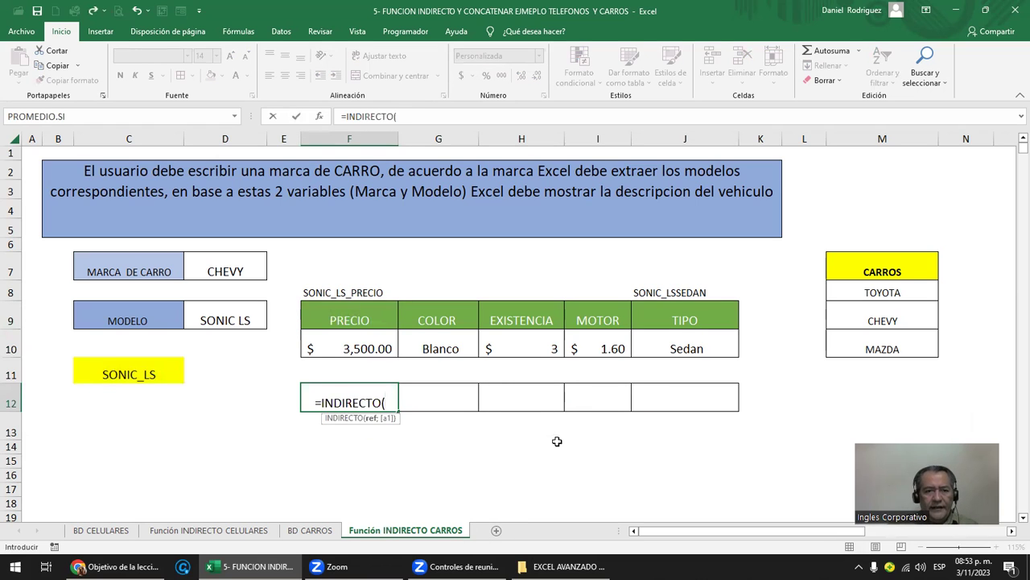
left_click(138, 374)
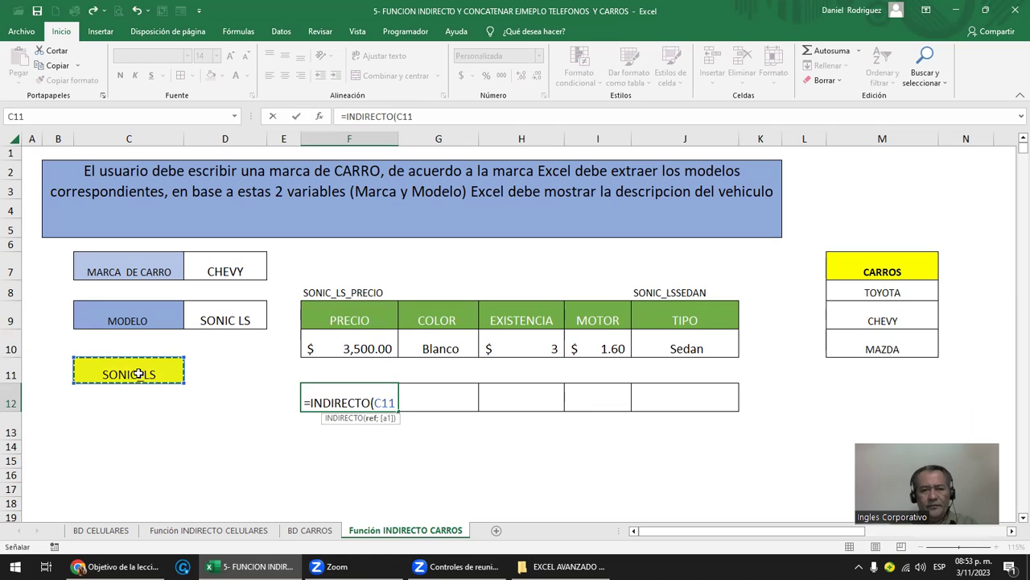
key("F4")
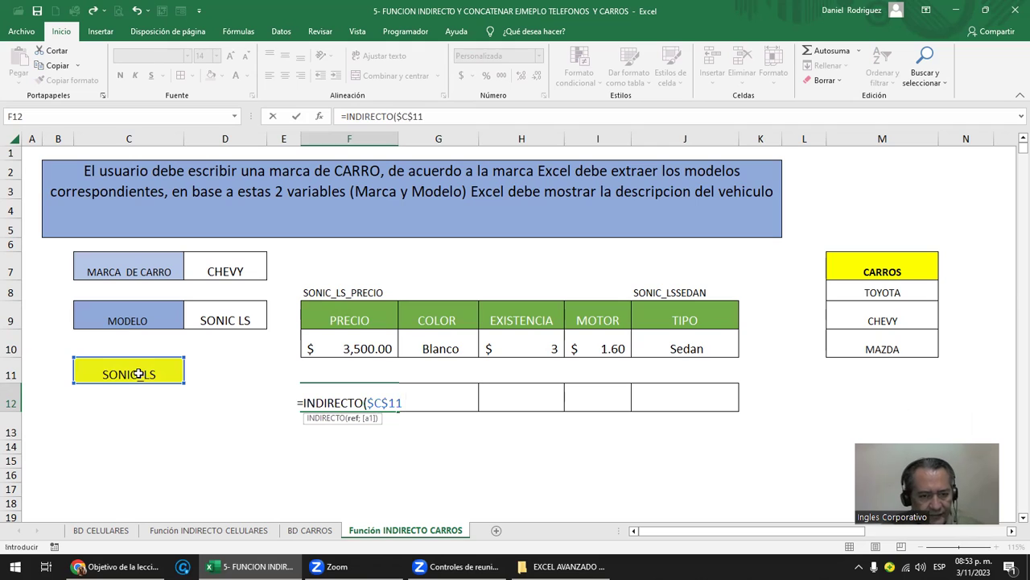
type("&")
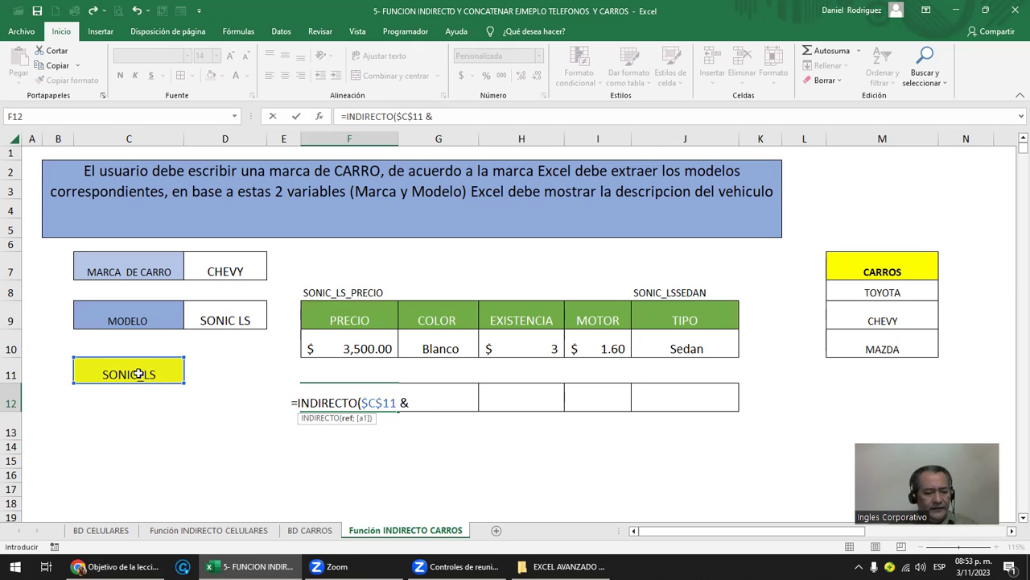
type("\"_")
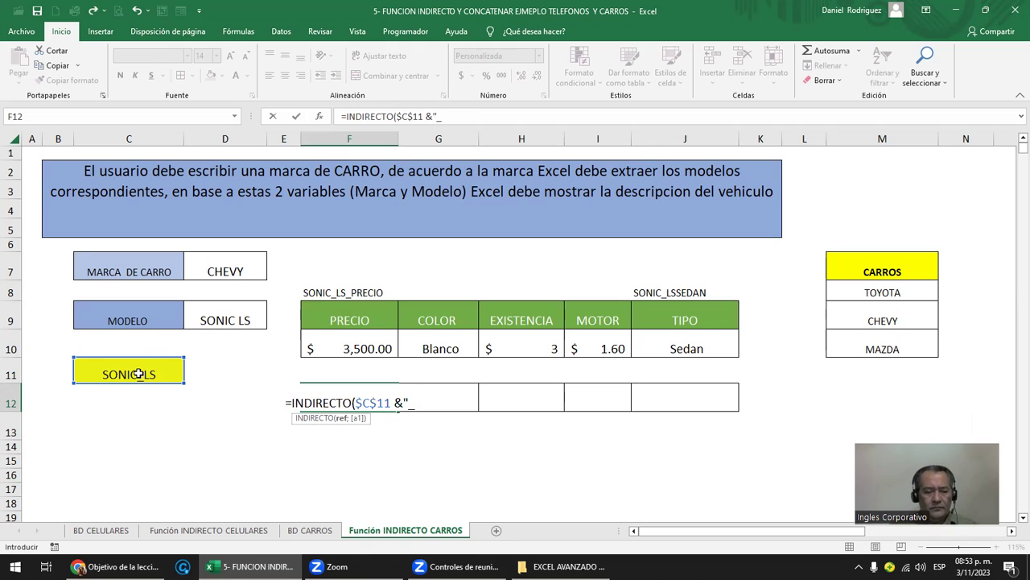
type("\"")
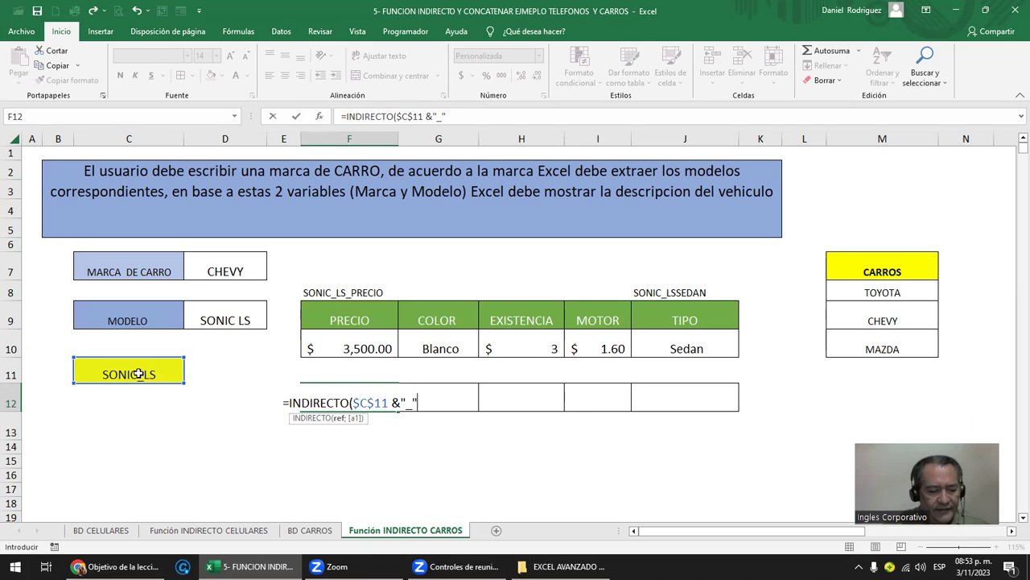
type("&")
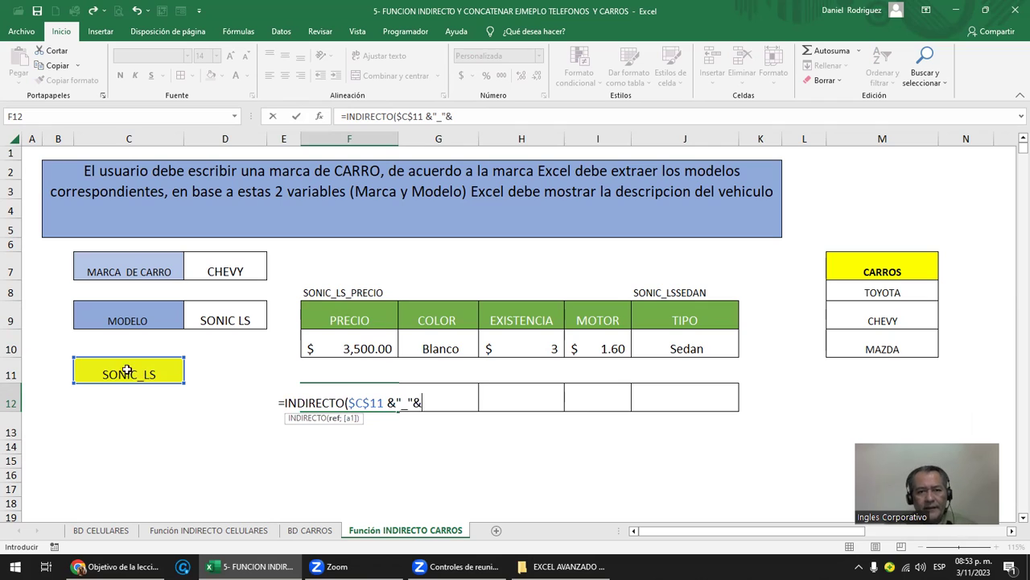
left_click(339, 321)
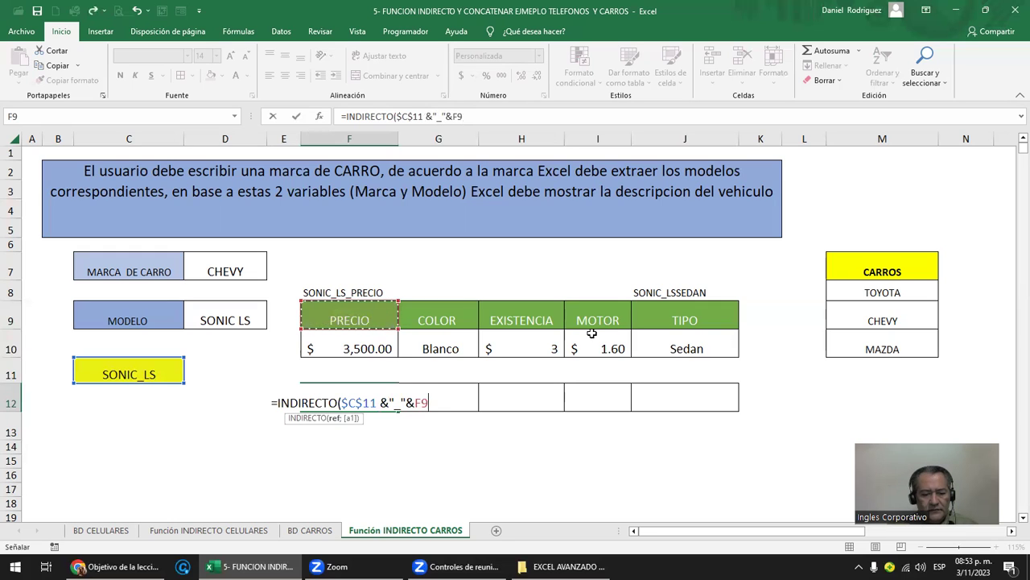
type(")")
key("Return")
key("Up")
key("F2")
key("Left")
key("Left")
key("Left")
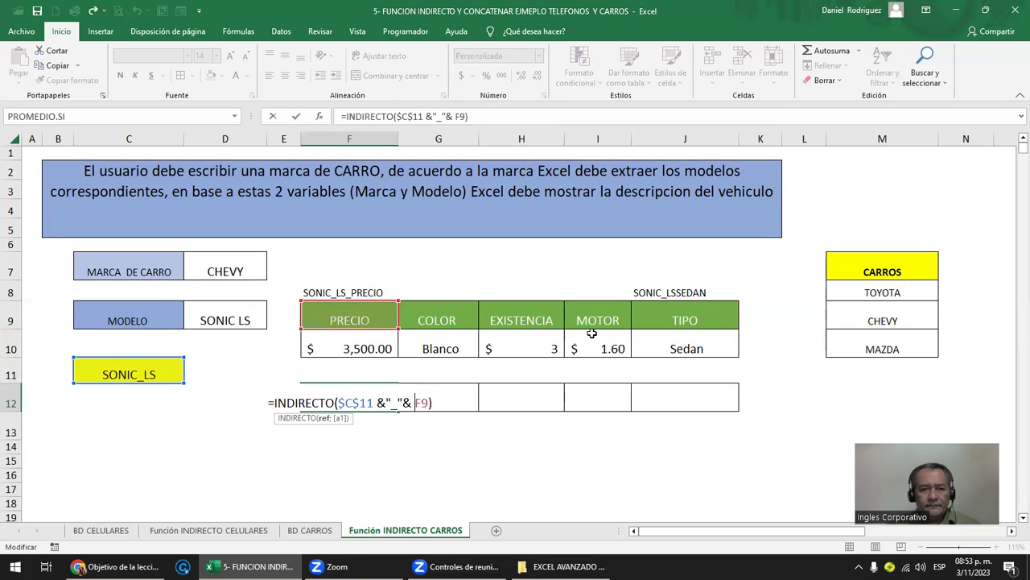
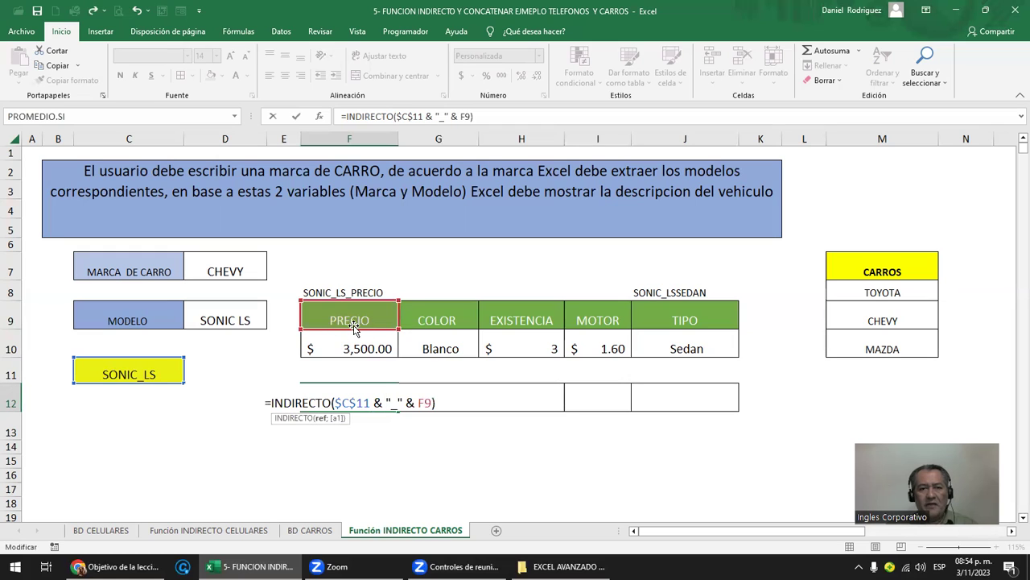
Step: Commit the F12 price formula and copy it across G12:J12
key("Return")
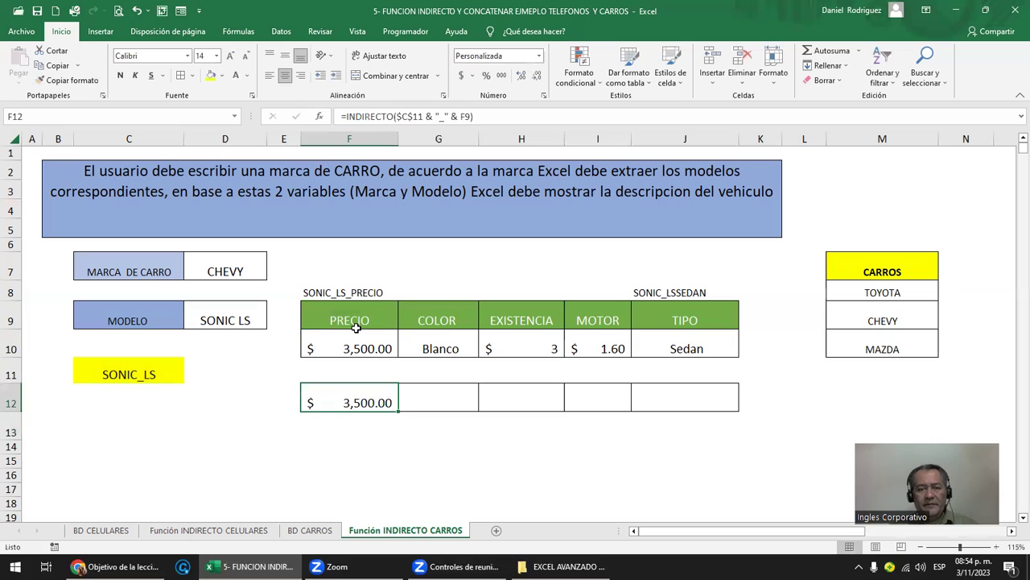
key("ctrl+c")
key("Right")
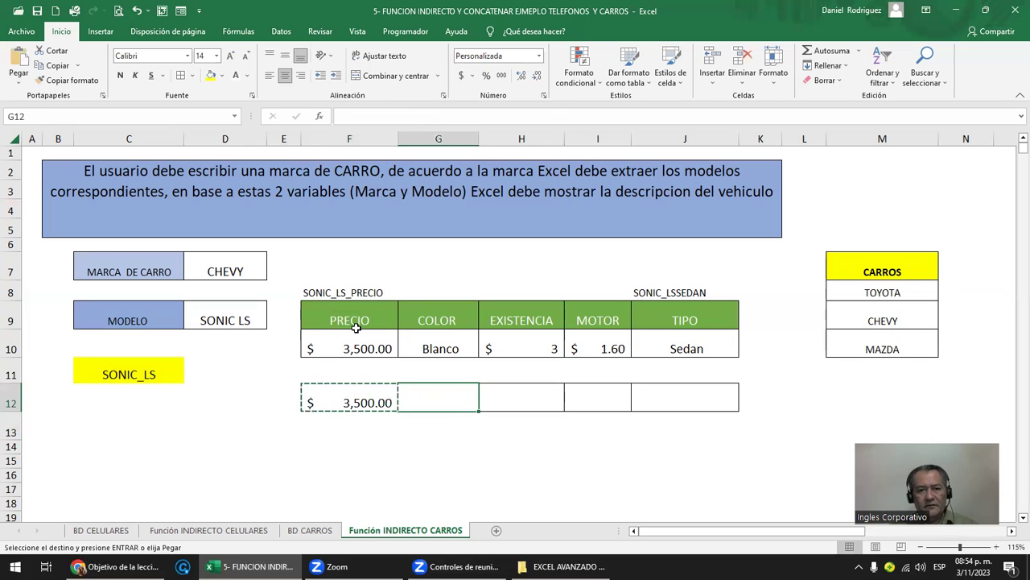
key("shift+Right")
key("shift+Right")
key("shift+Right")
key("Return")
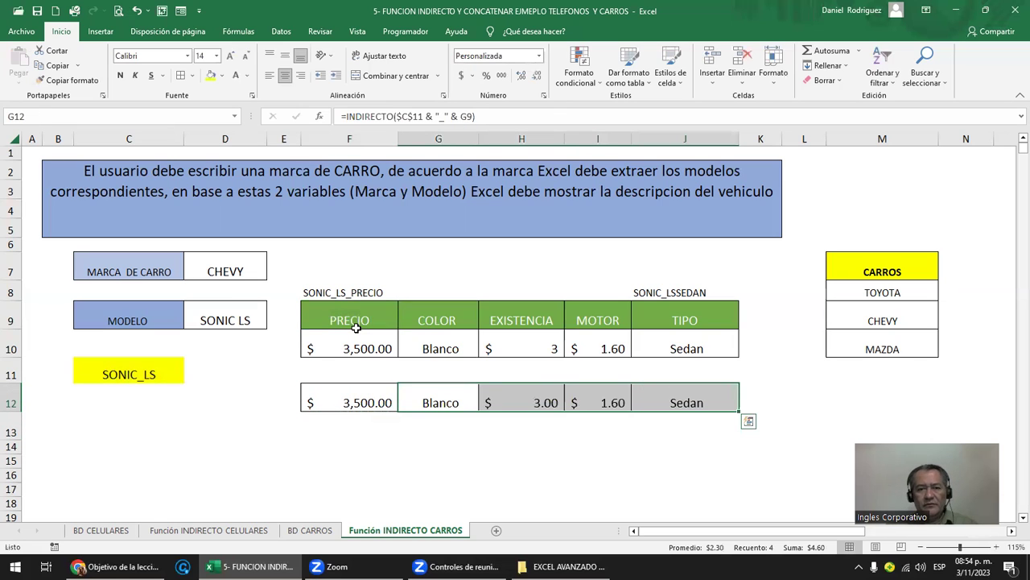
left_click(491, 458)
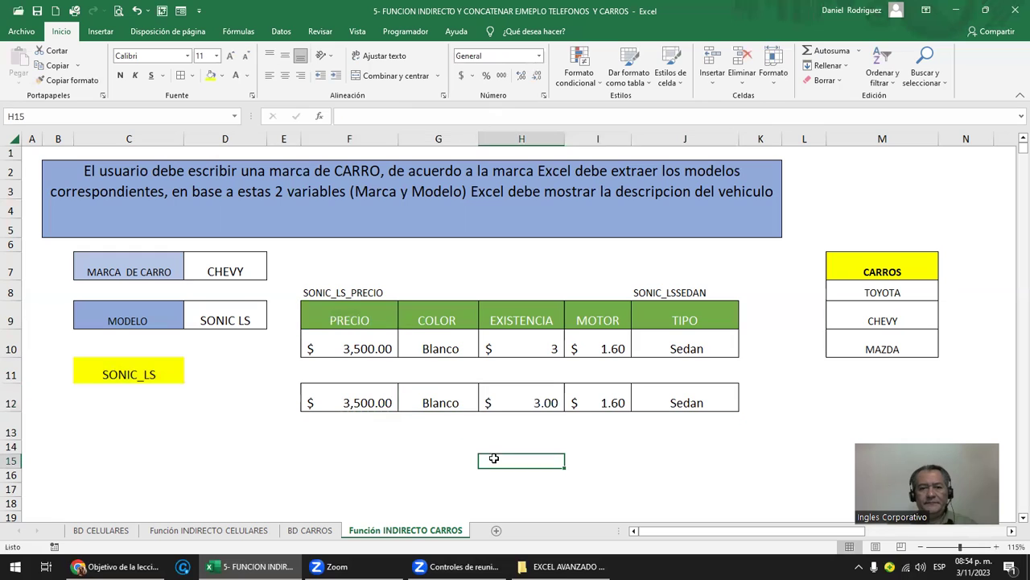
Step: Test the lookup by deleting the PRECIO header in F9, checking F12, then undoing
left_click(374, 322)
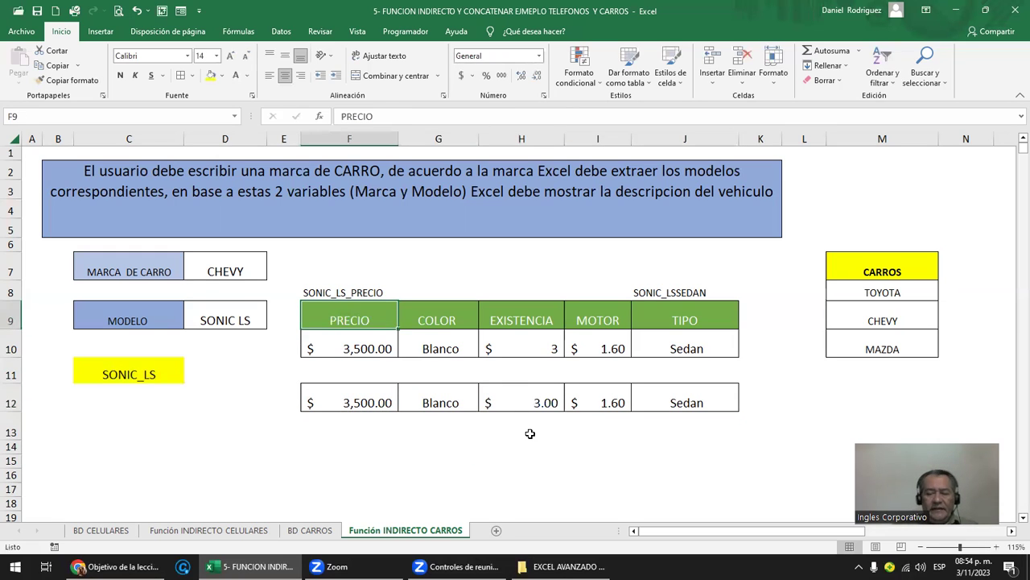
key("Delete")
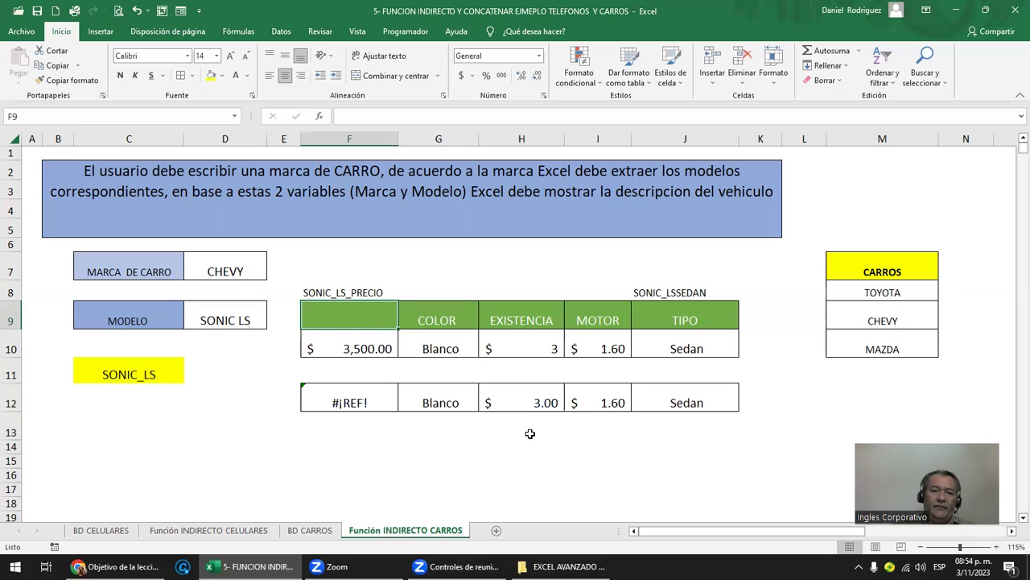
double_click(372, 402)
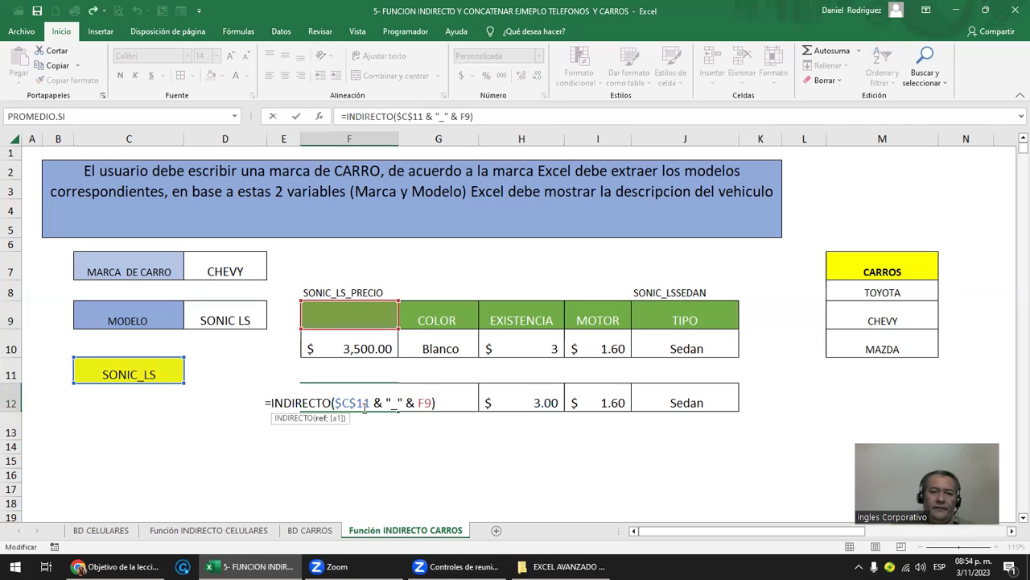
key("Escape")
key("ctrl+z")
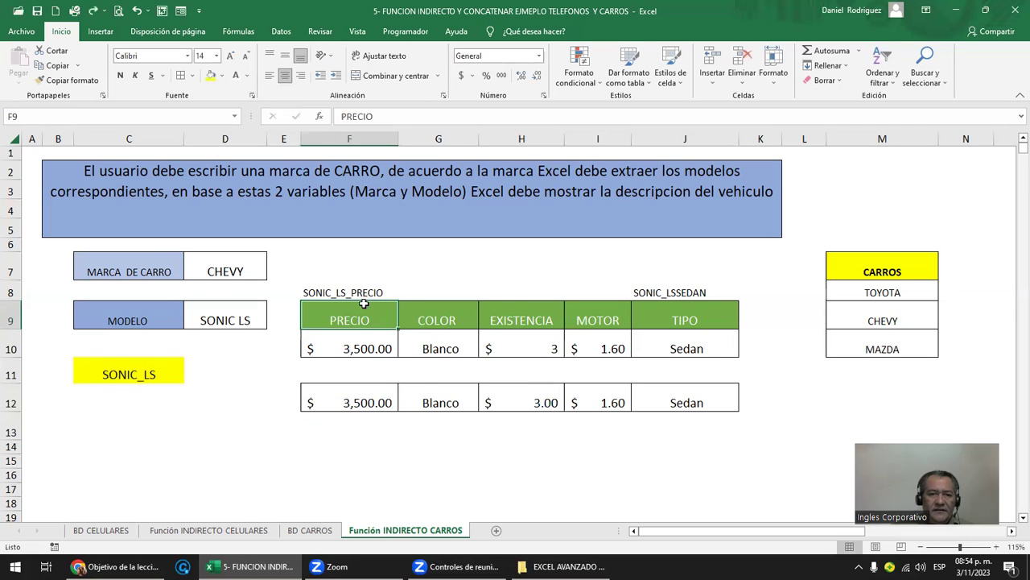
Step: Rename the F9 header to VALOR as a test, then undo back to PRECIO
key("F2")
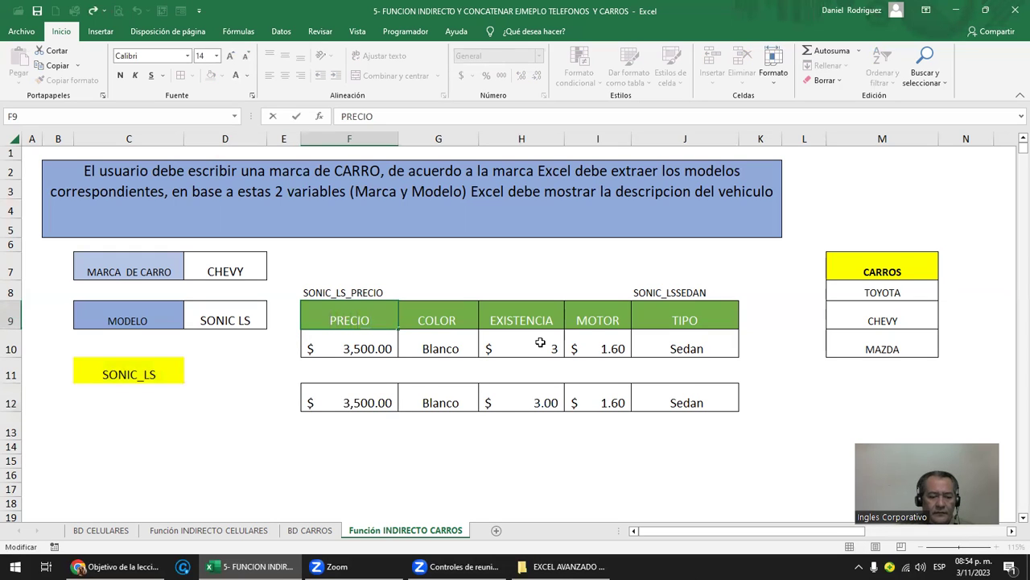
type("VALOR")
key("Delete")
key("Delete")
key("Delete")
key("Delete")
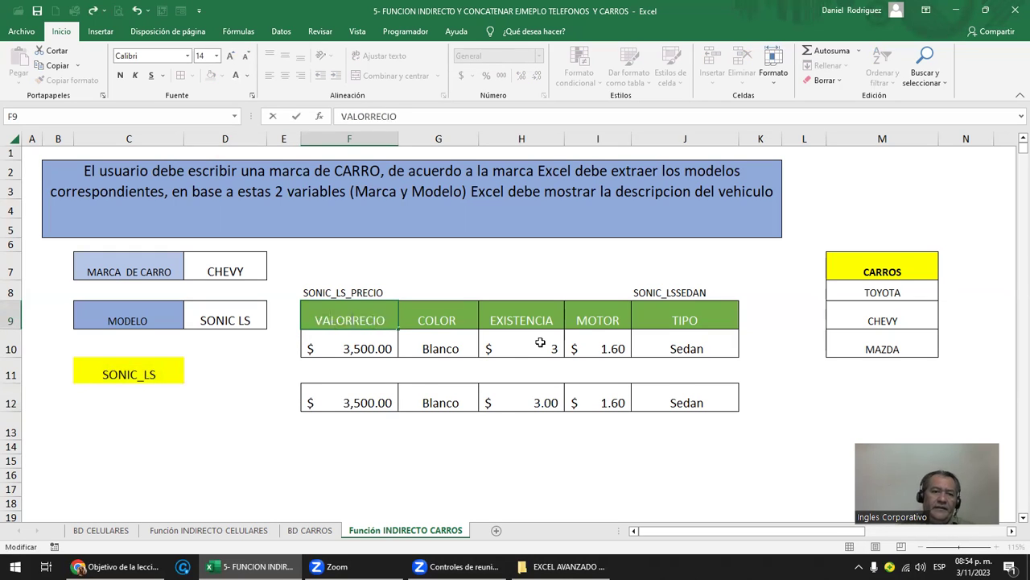
key("Delete")
key("Delete")
key("Return")
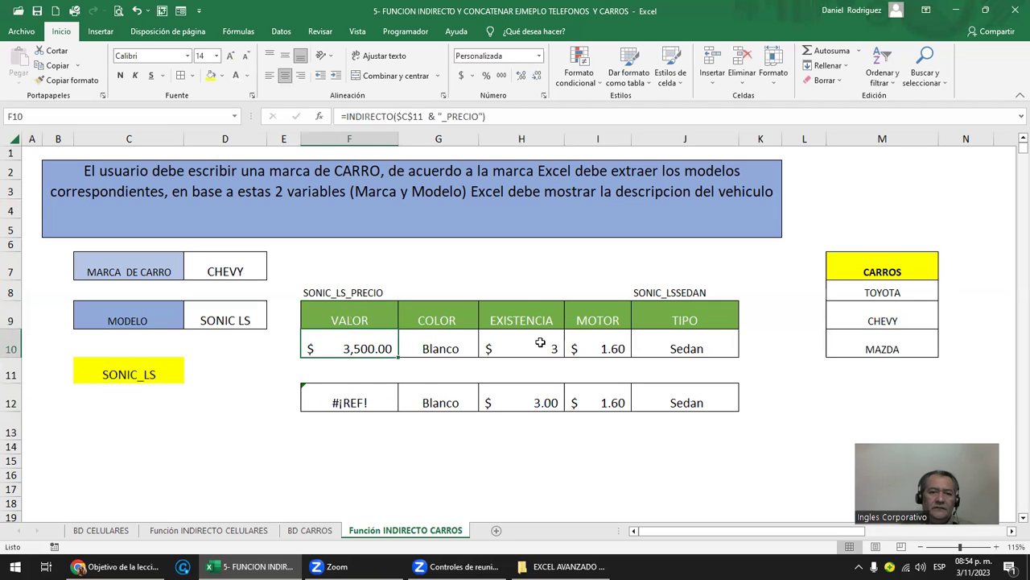
key("ctrl+z")
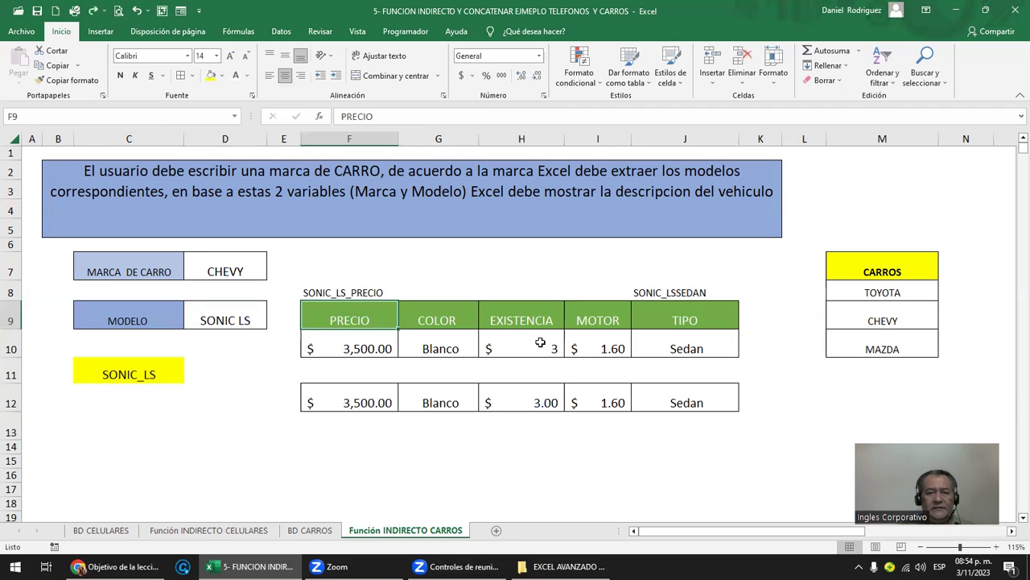
Step: Compare the fixed _PRECIO text in F10's formula with the F12 formula, leaving both unchanged
double_click(359, 349)
key("Right")
key("Right")
key("Right")
key("Right")
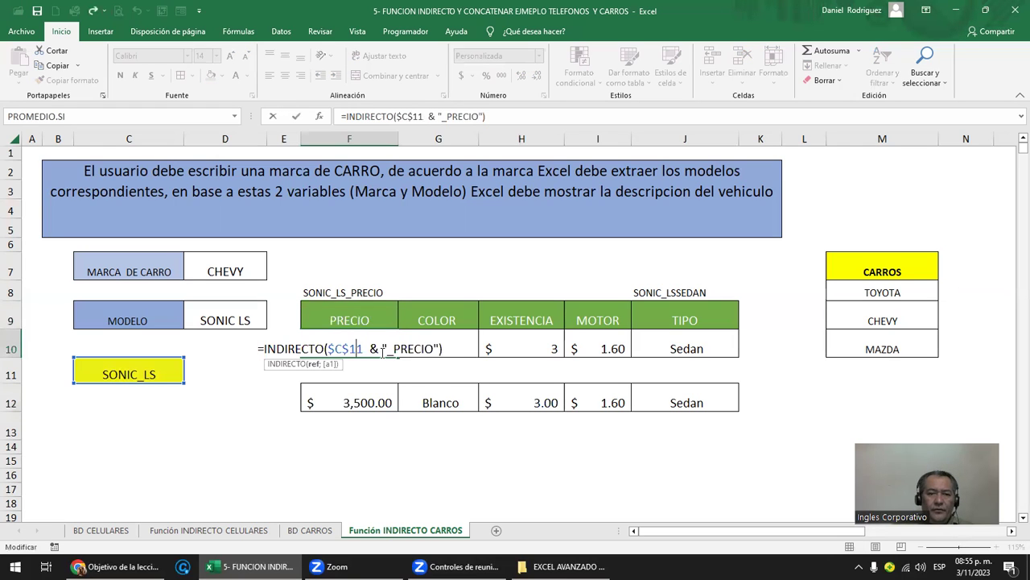
key("shift+Right")
key("shift+Right")
key("shift+Right")
key("shift+Right")
key("shift+Right")
key("shift+Right")
key("shift+Right")
key("shift+Right")
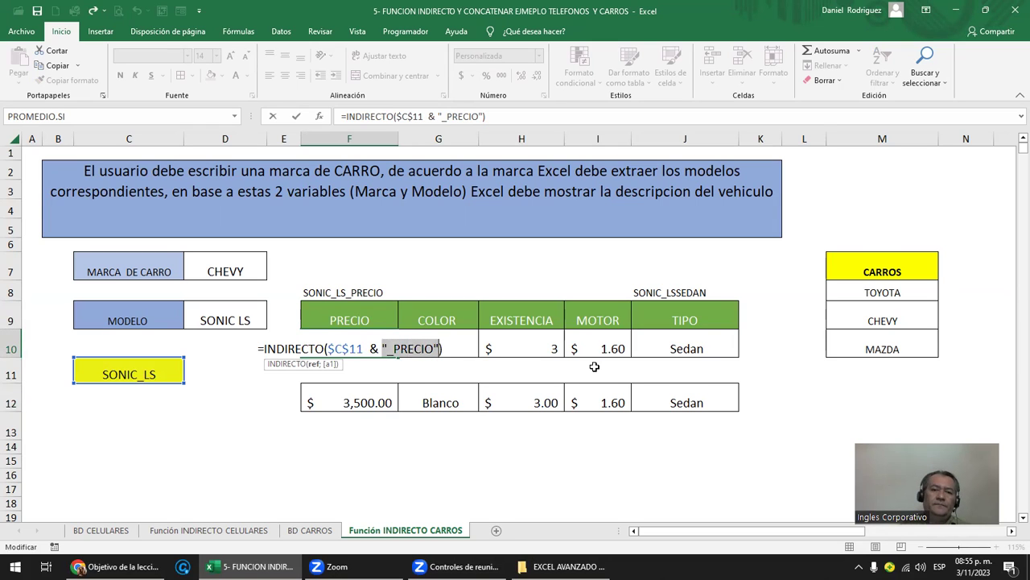
key("Escape")
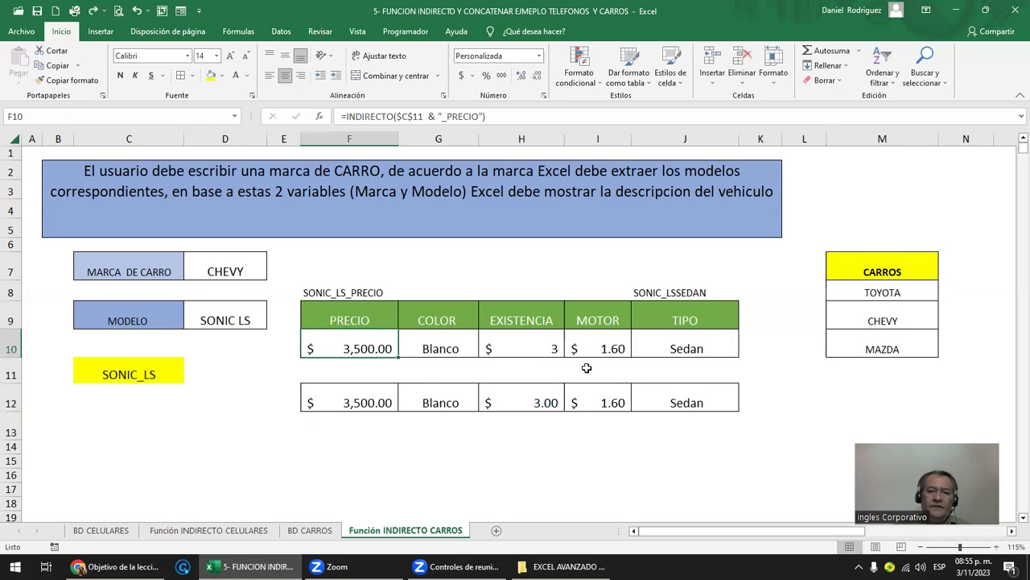
double_click(338, 394)
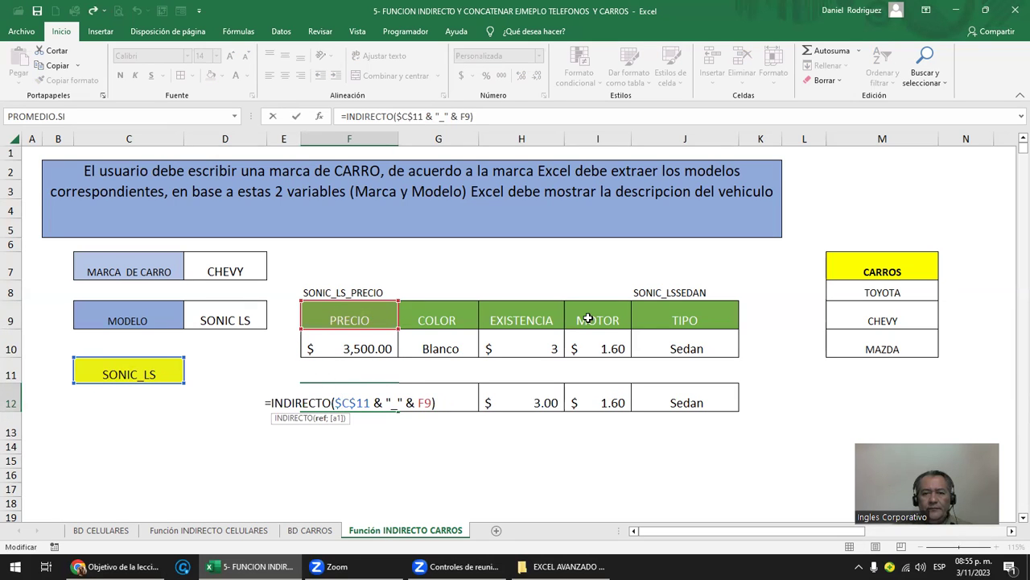
key("Escape")
left_click(326, 517)
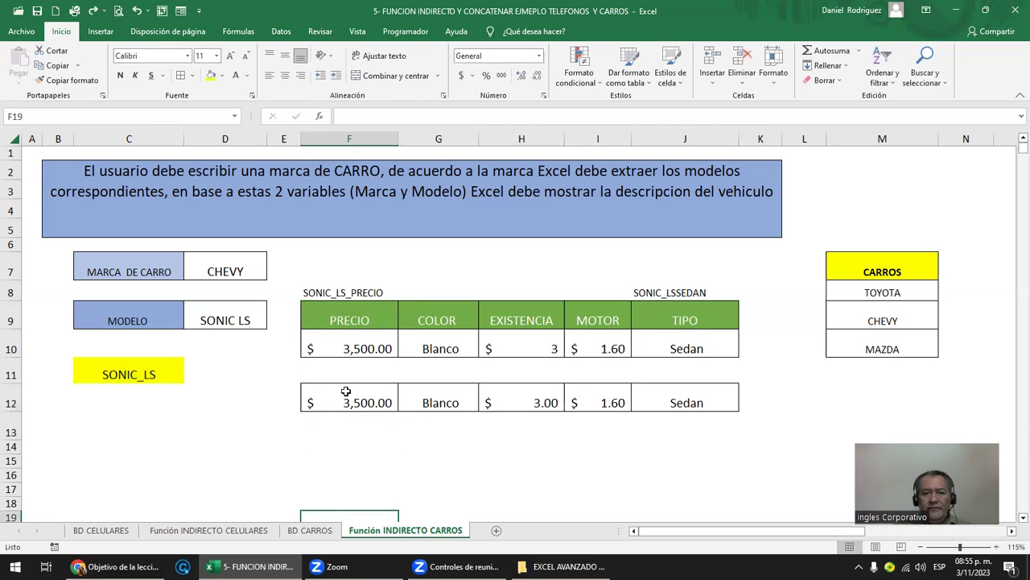
left_click(310, 529)
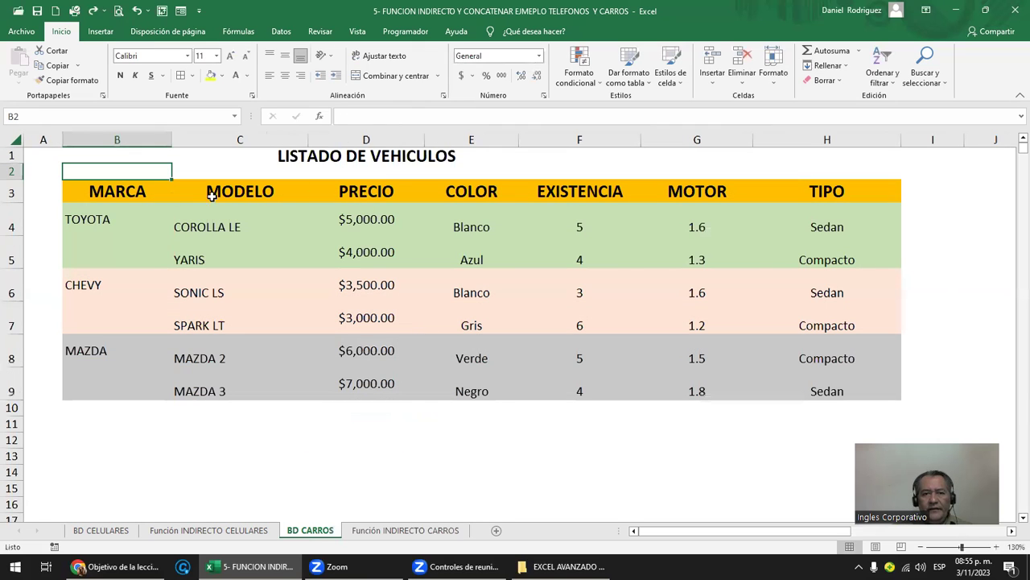
left_click_drag(349, 194, 825, 191)
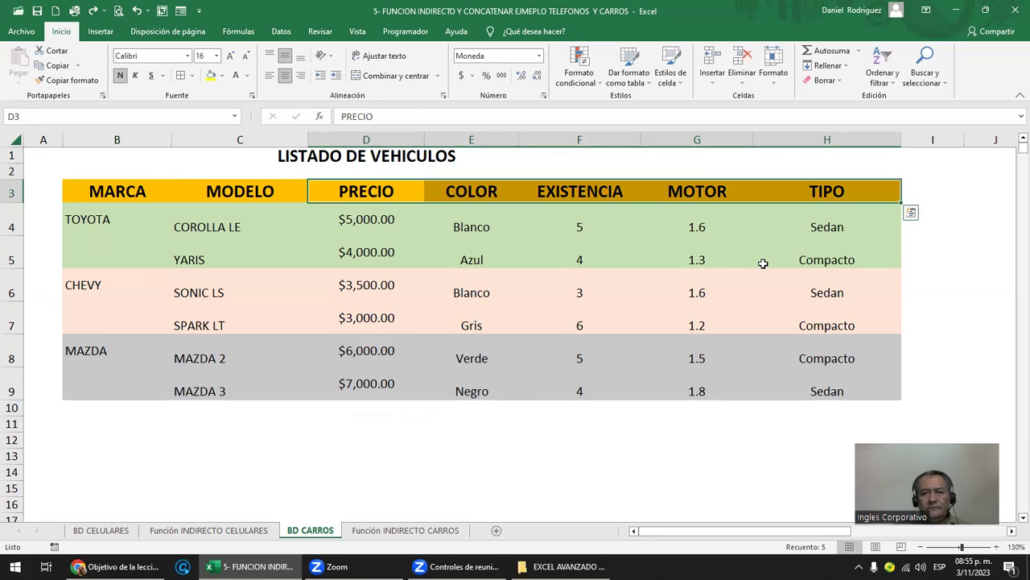
left_click(708, 193)
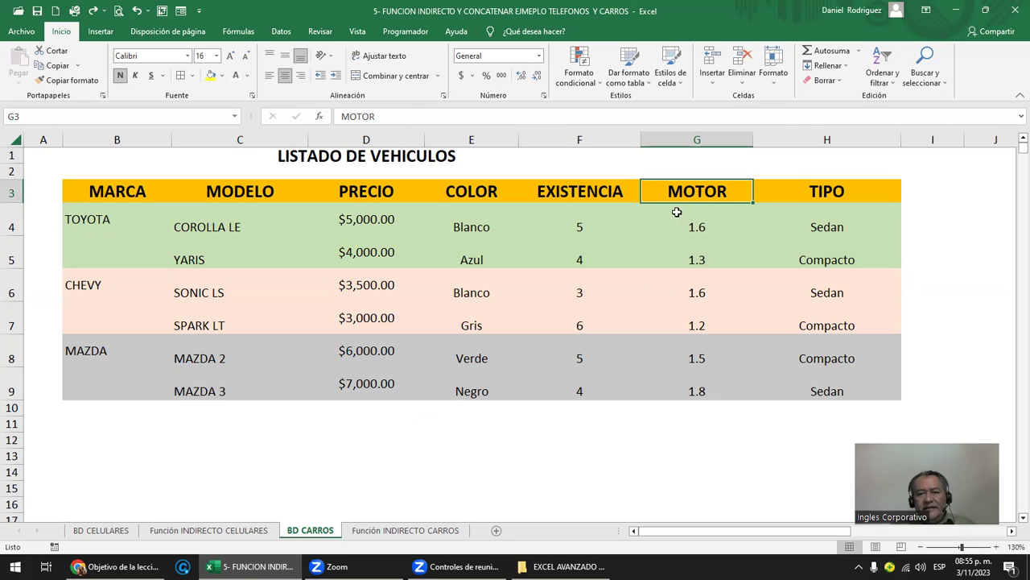
left_click(447, 529)
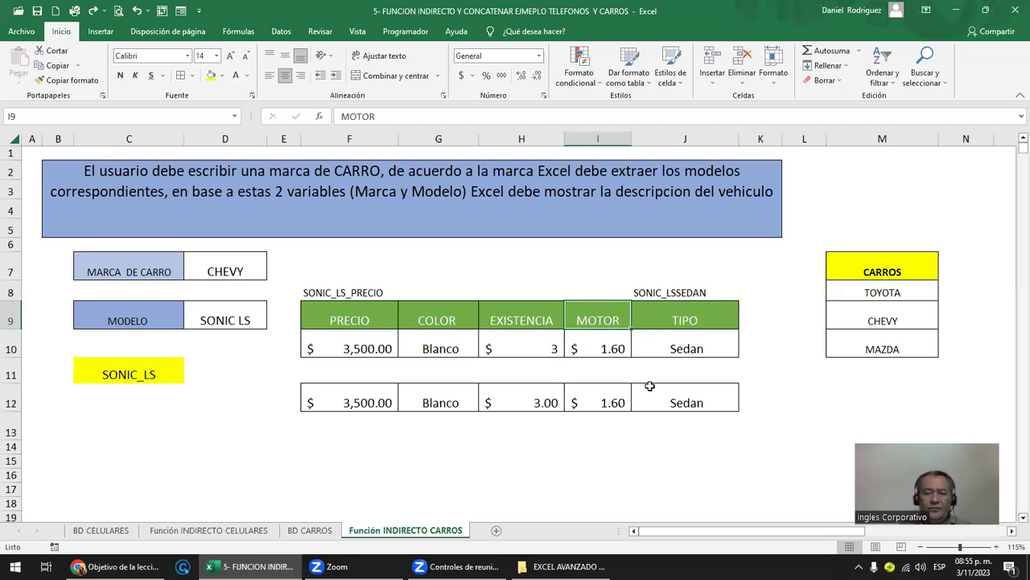
Step: Pick brand MAZDA in D7 and model MAZDA 2 in D9
left_click(218, 268)
left_click(272, 275)
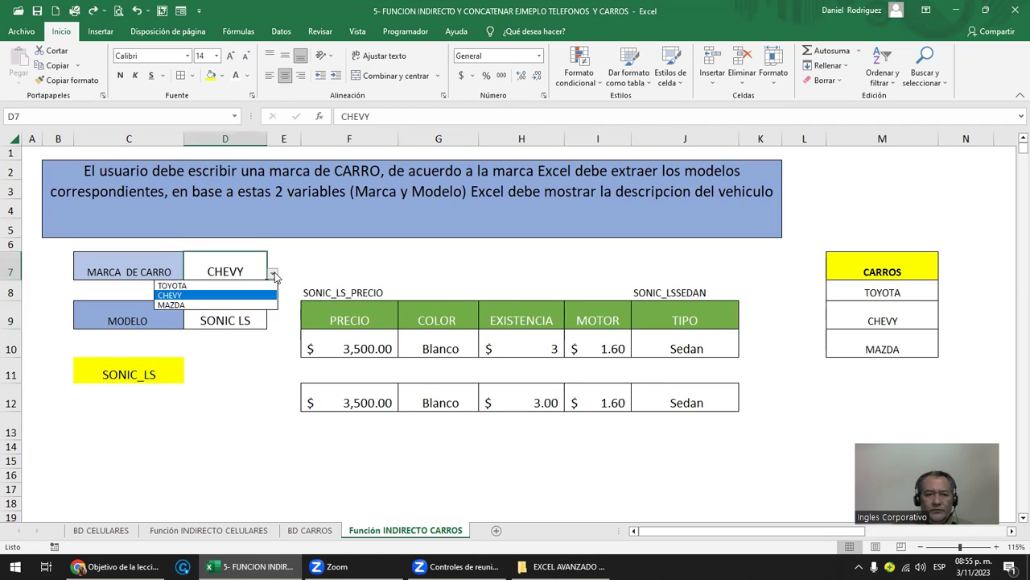
left_click(177, 304)
left_click(211, 320)
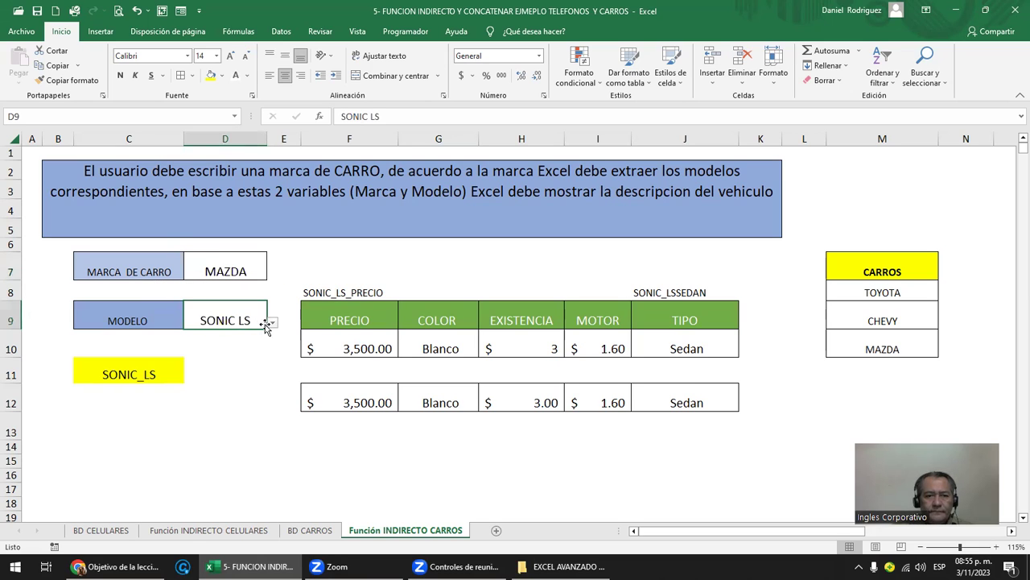
left_click(272, 322)
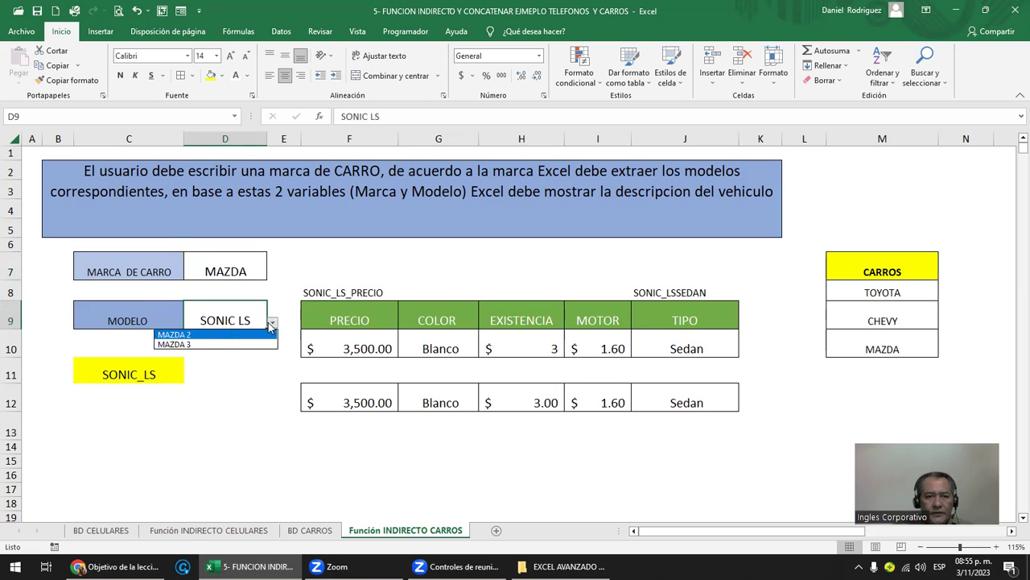
left_click(182, 334)
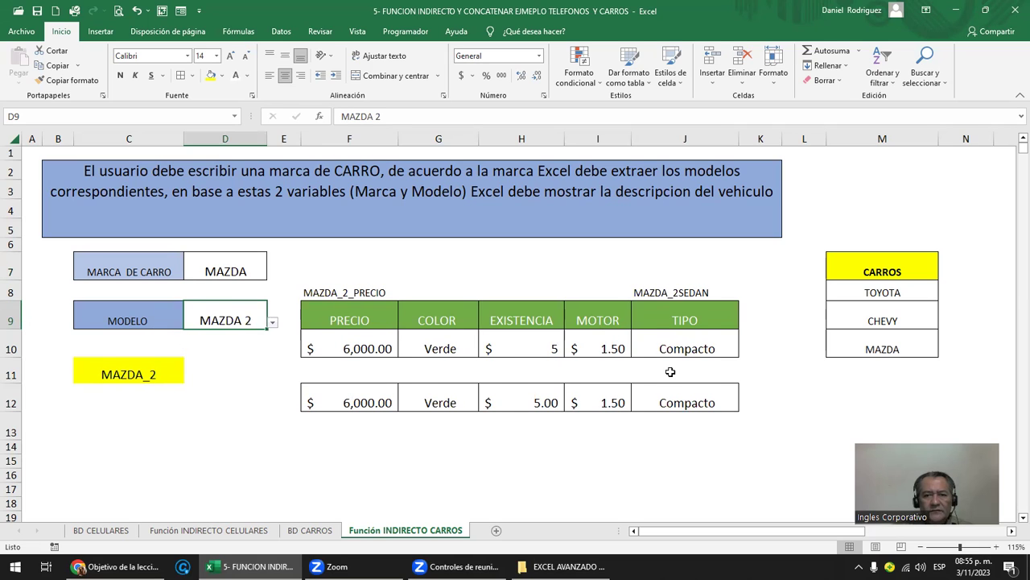
Step: Clear the row 8 labels in F8:J8 and switch the model to MAZDA 3
left_click_drag(321, 292, 667, 292)
key("Delete")
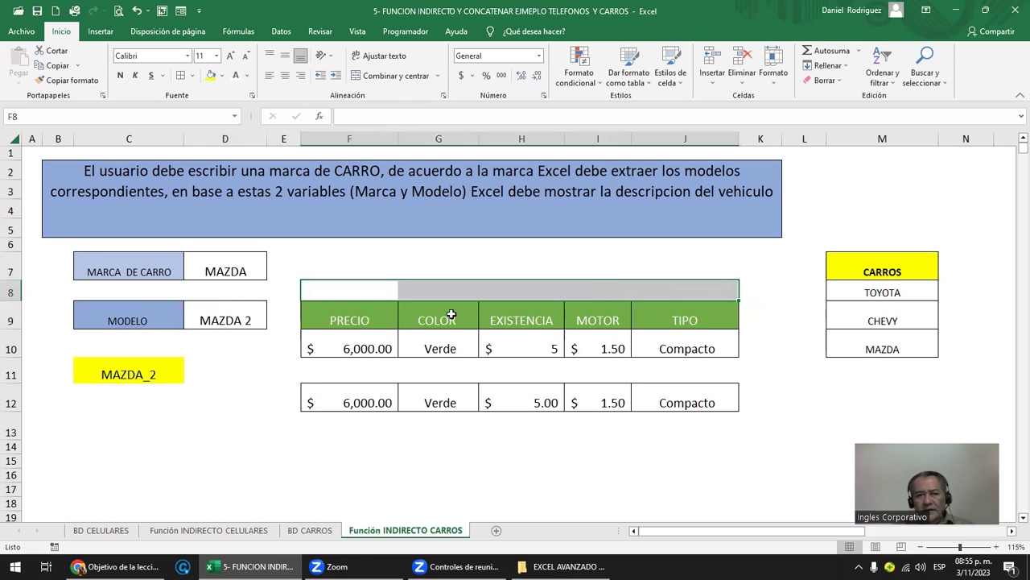
left_click(219, 310)
left_click(273, 322)
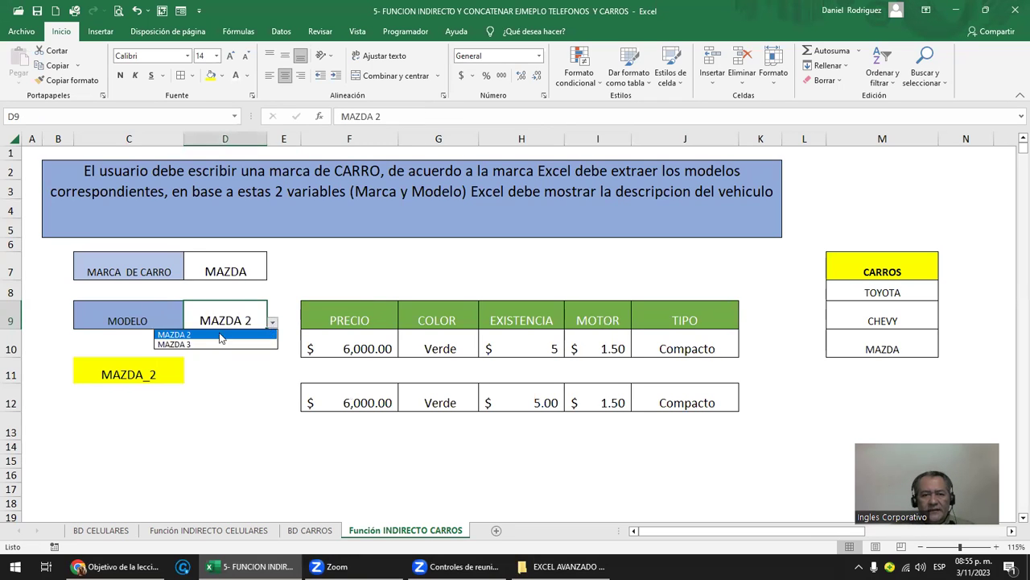
left_click(200, 344)
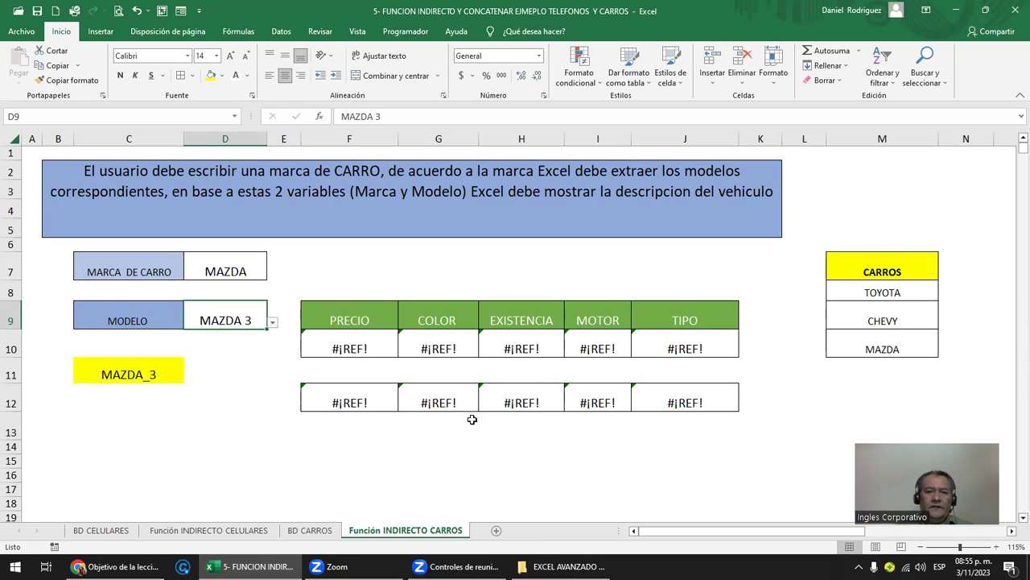
Step: Change the brand to TOYOTA and the model to COROLLA LE
left_click(234, 271)
left_click(272, 274)
left_click(204, 287)
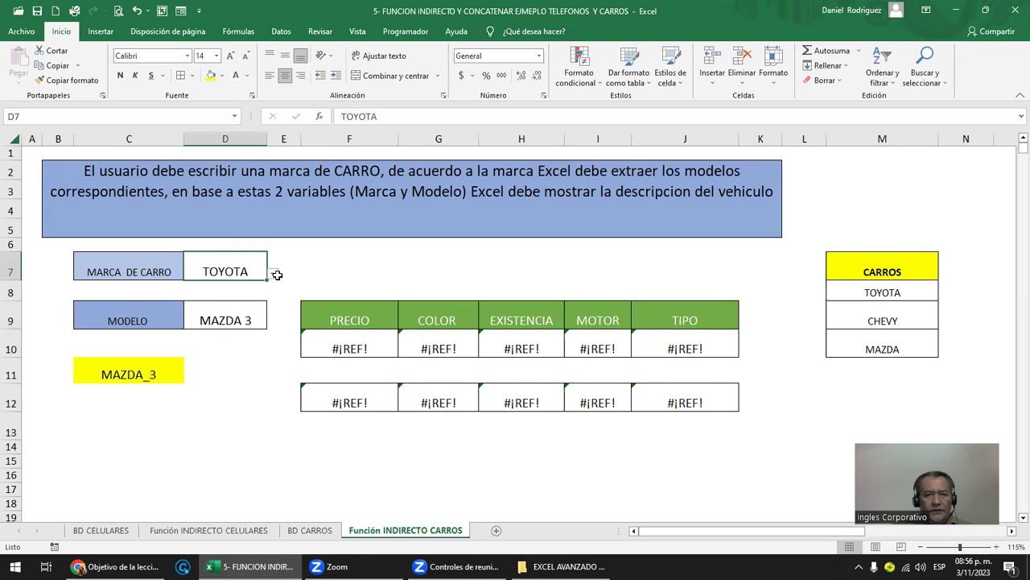
left_click(248, 321)
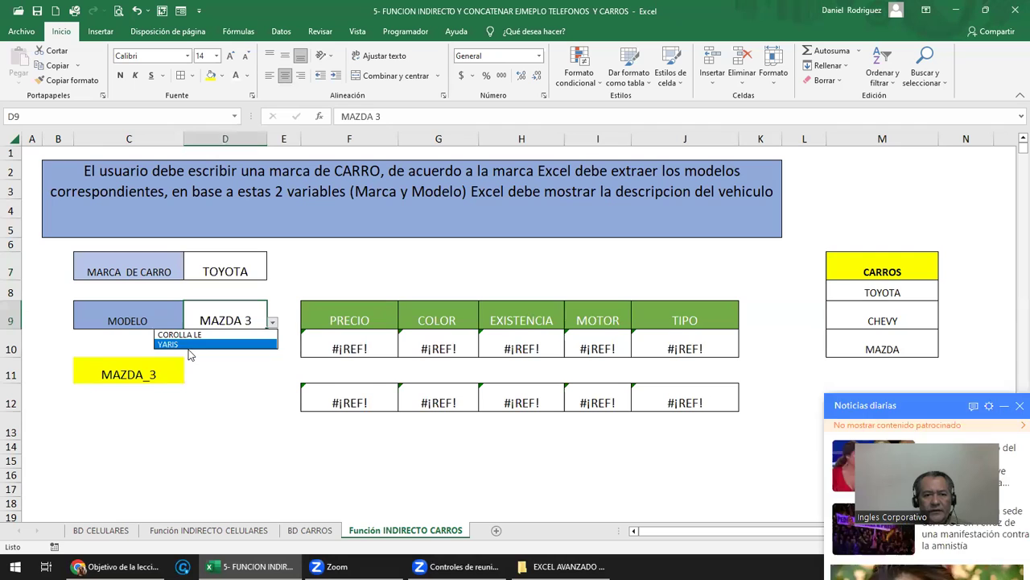
left_click(191, 335)
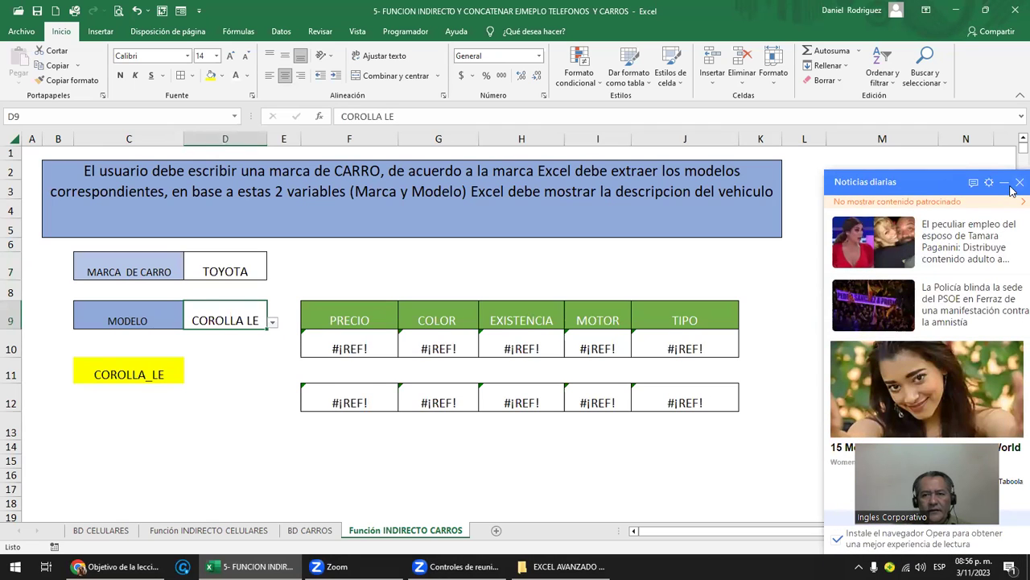
left_click(249, 278)
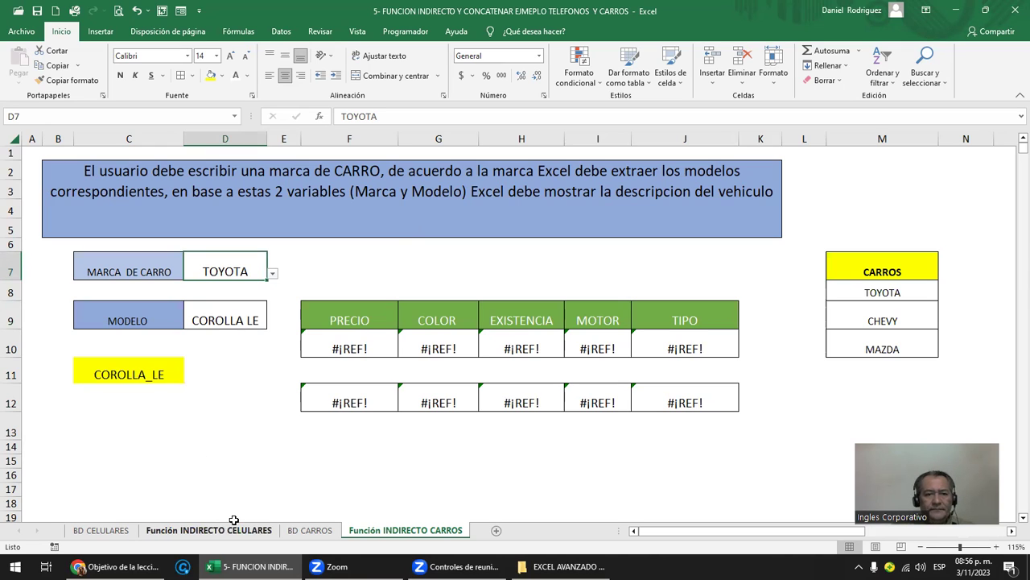
Step: On BD CARROS, locate COROLLA LE in C4 and its price in D4
left_click(310, 531)
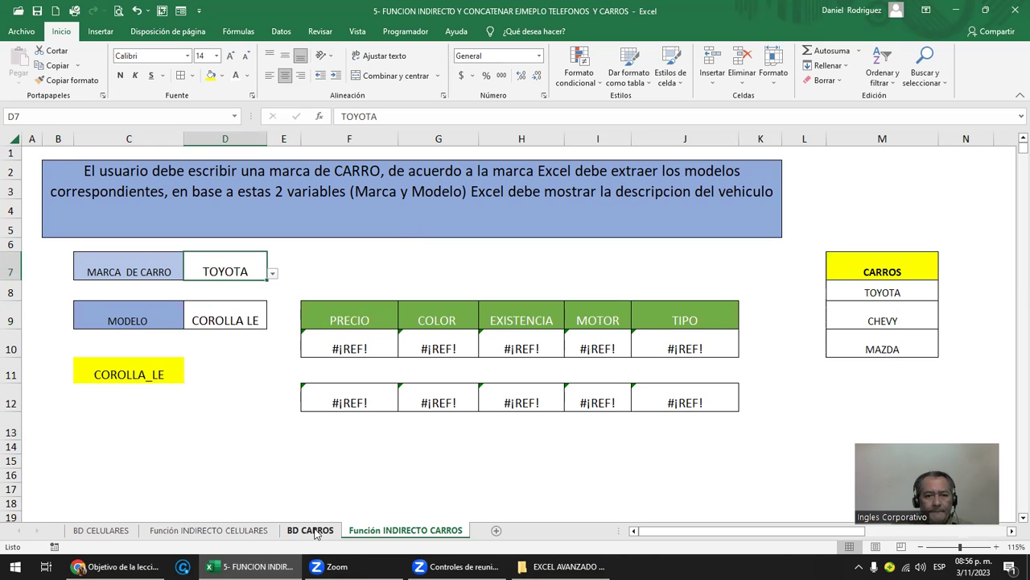
left_click(218, 225)
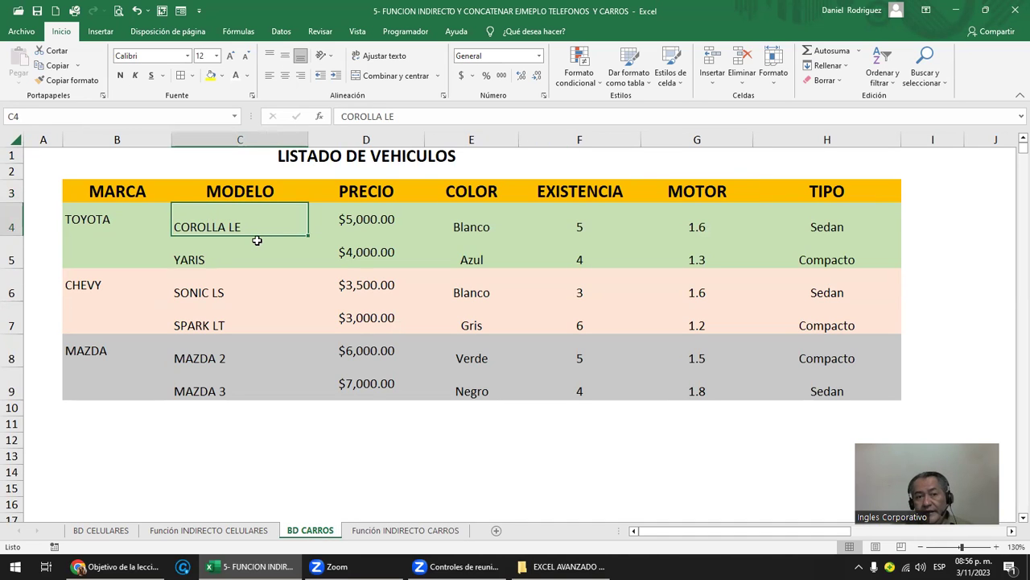
left_click(364, 221)
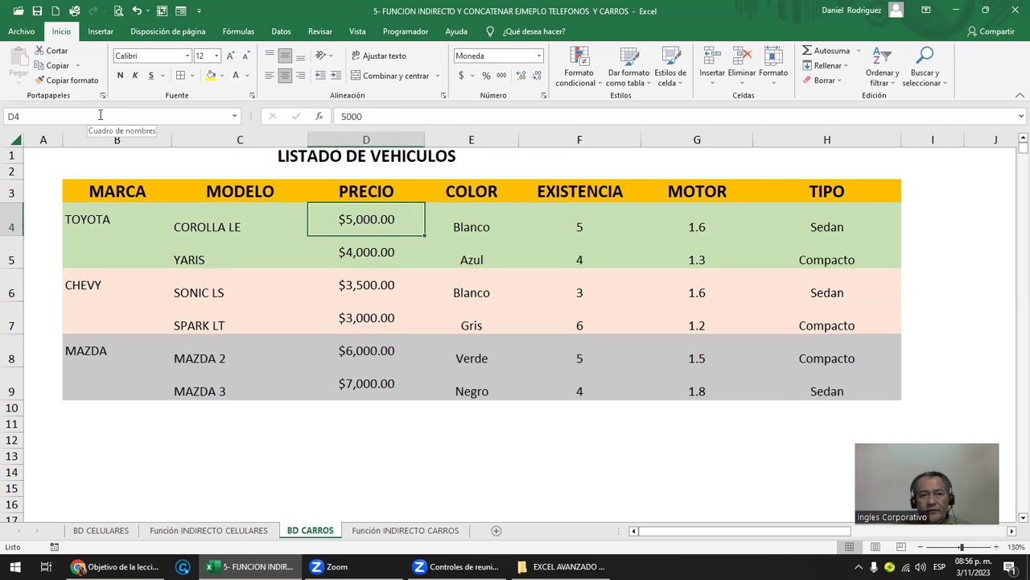
left_click(224, 227)
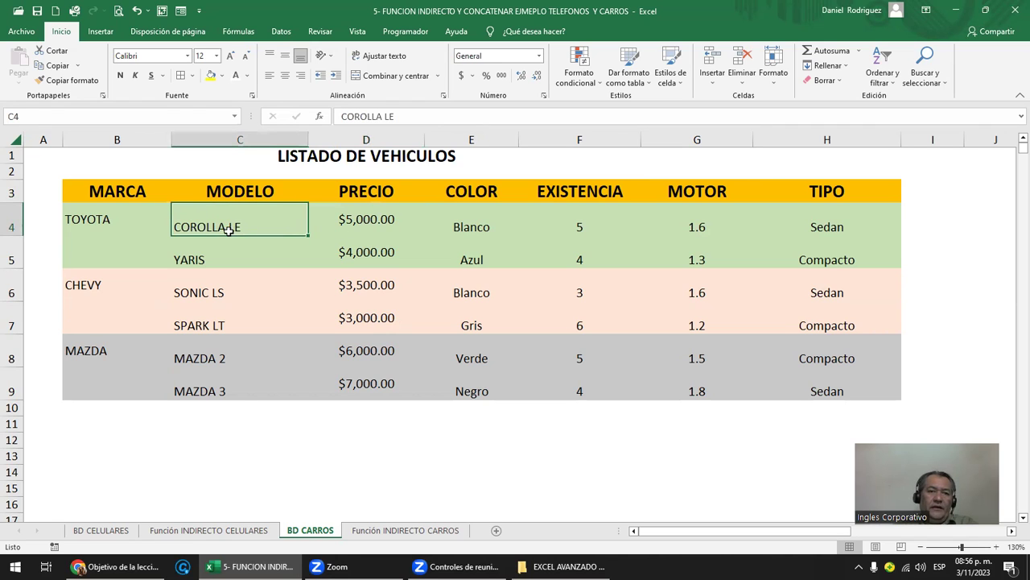
Step: Define the name COROLLA_LE_PRECIO referring to D4 and check it in the names list
right_click(231, 225)
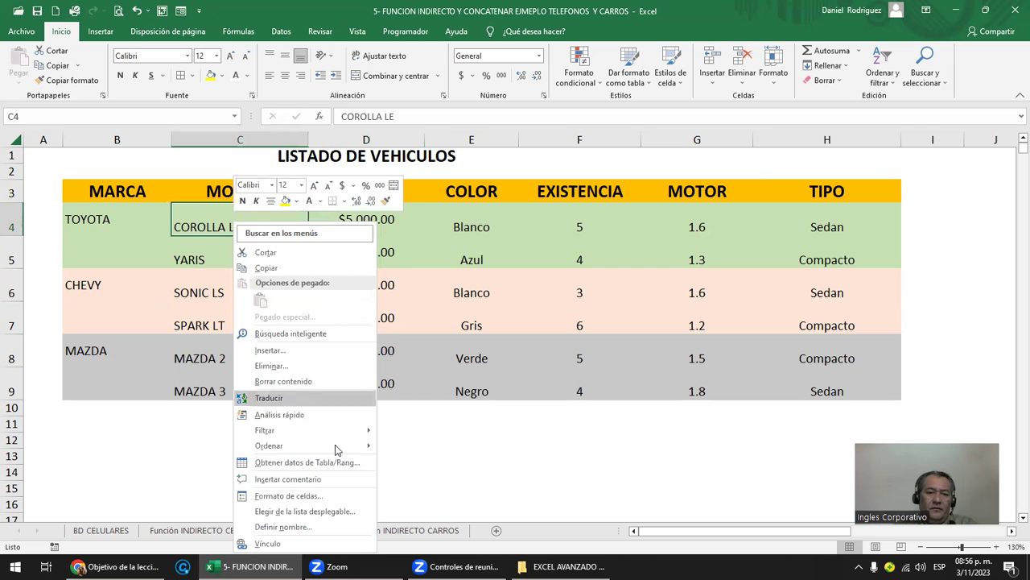
left_click(320, 534)
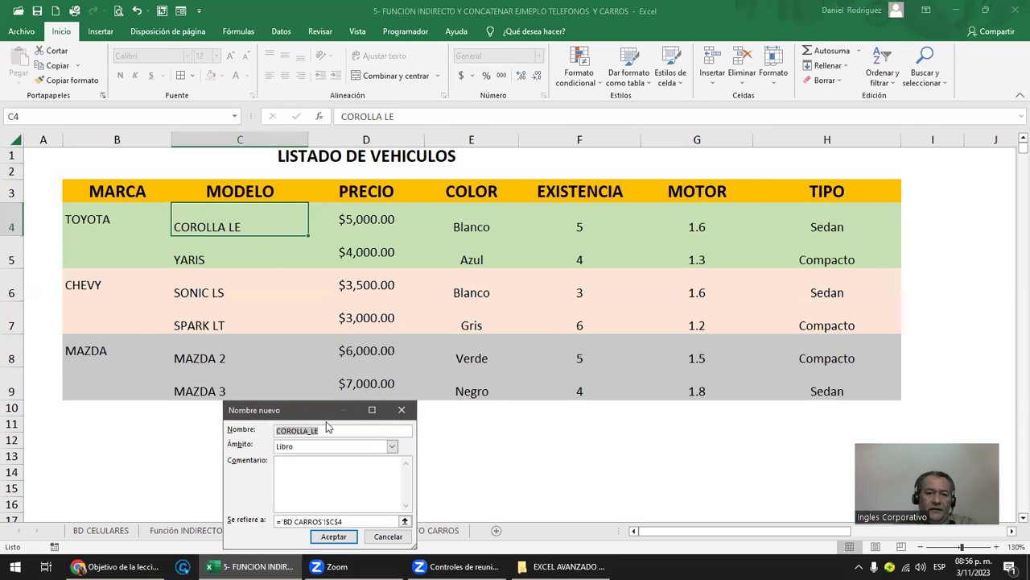
left_click(527, 287)
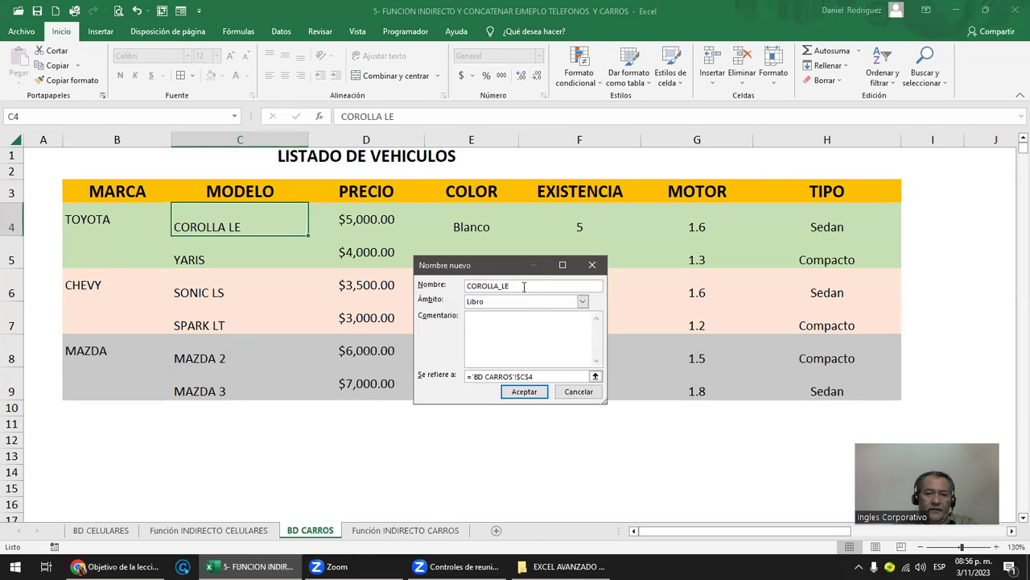
type("_PRECIO")
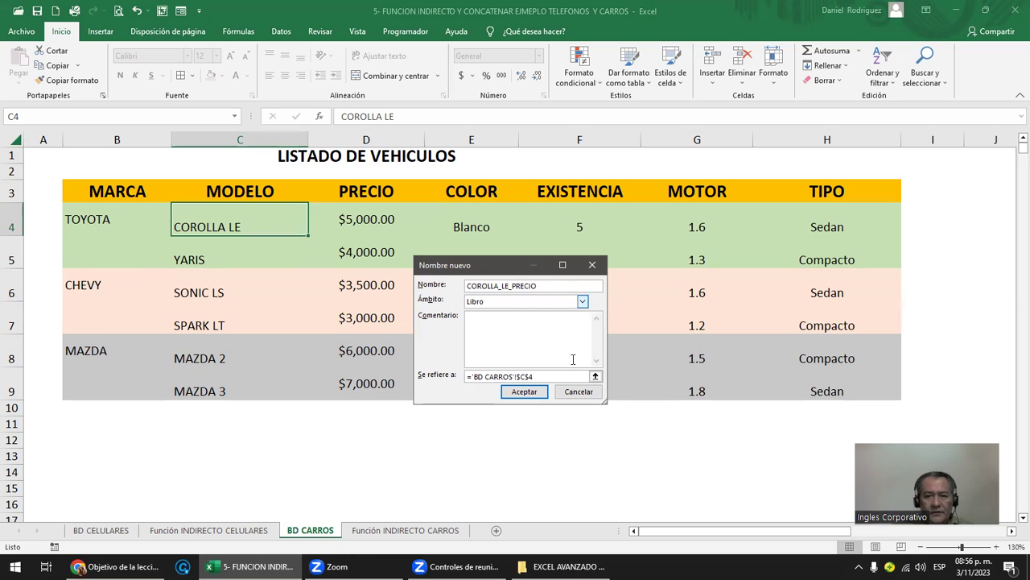
left_click(543, 376)
left_click(386, 221)
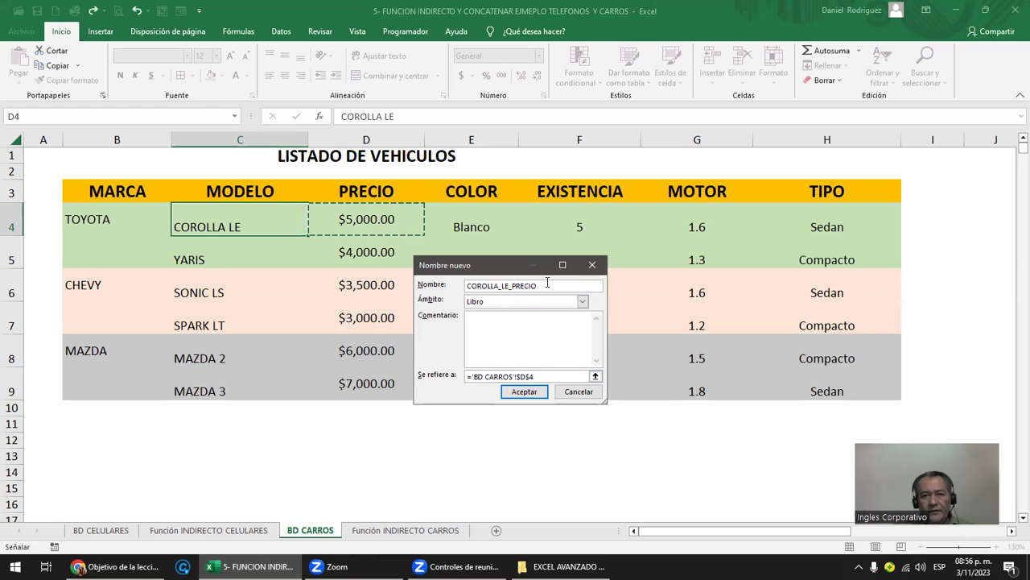
left_click_drag(548, 285, 424, 294)
key("ctrl+c")
left_click(524, 391)
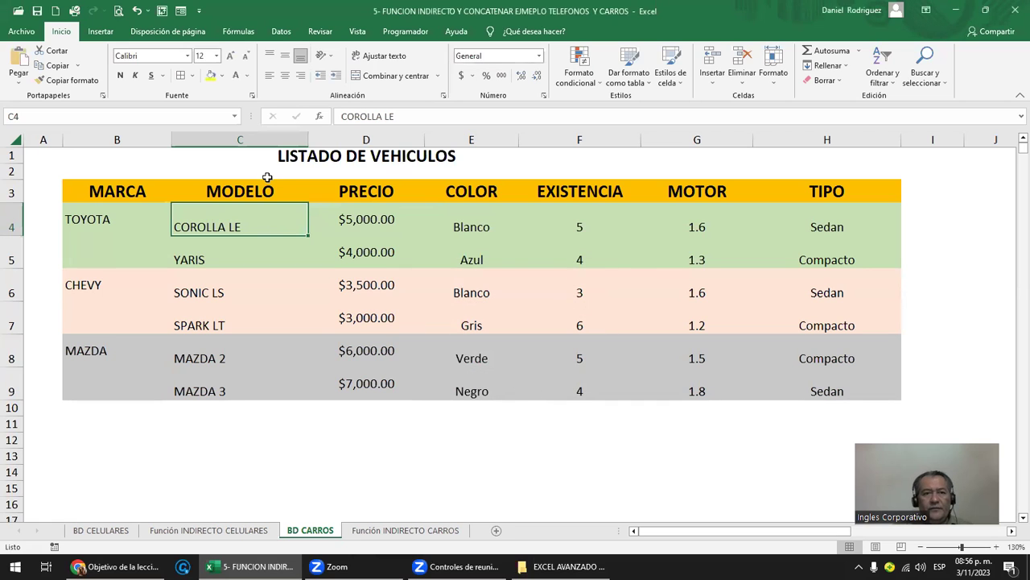
left_click(234, 117)
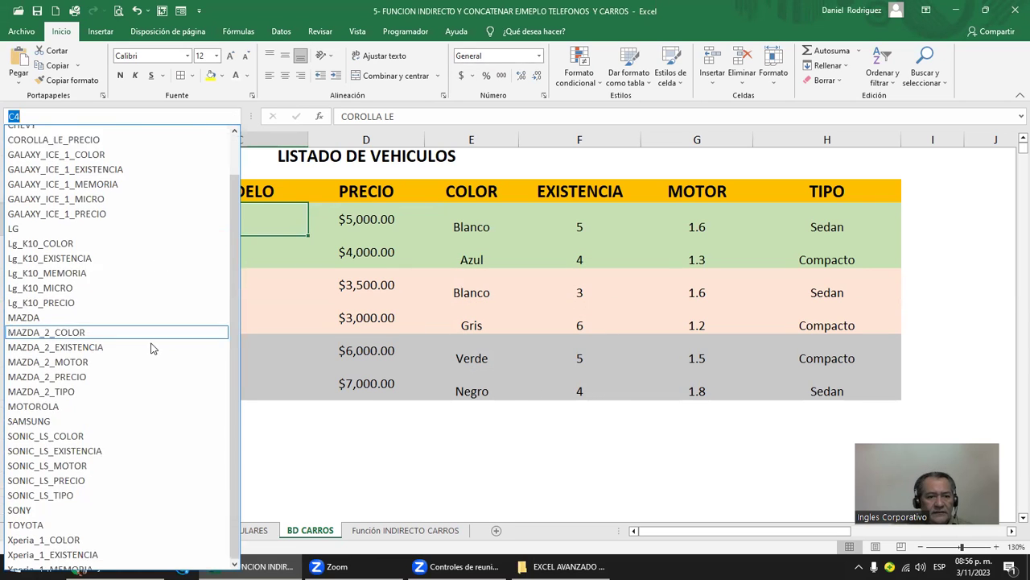
scroll(145, 387, "down", 1)
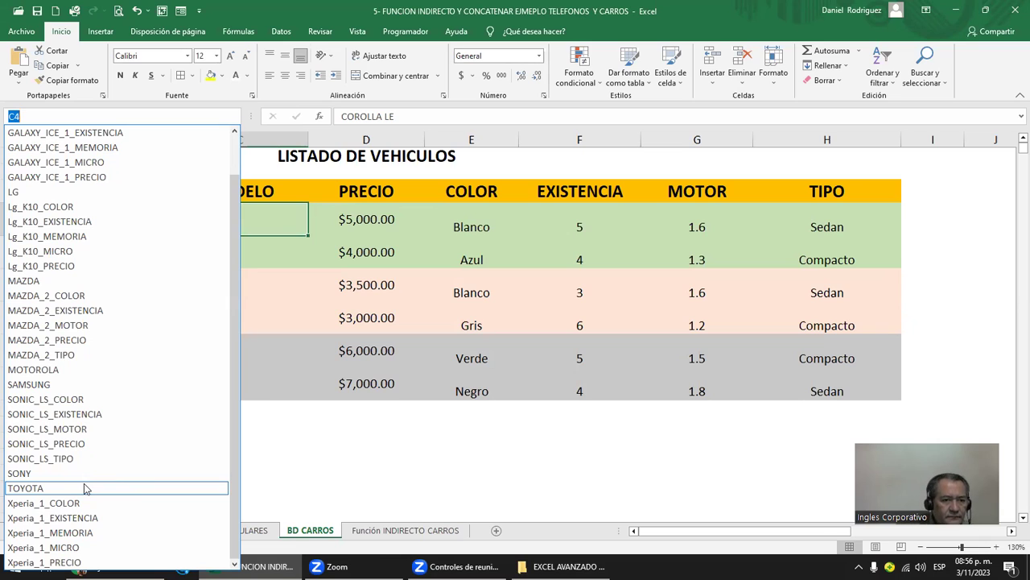
Step: Name E4 COROLLA_LE_COLOR and F4 COROLLA_LE_EXISTENCIA via the Name Box
scroll(137, 476, "up", 1)
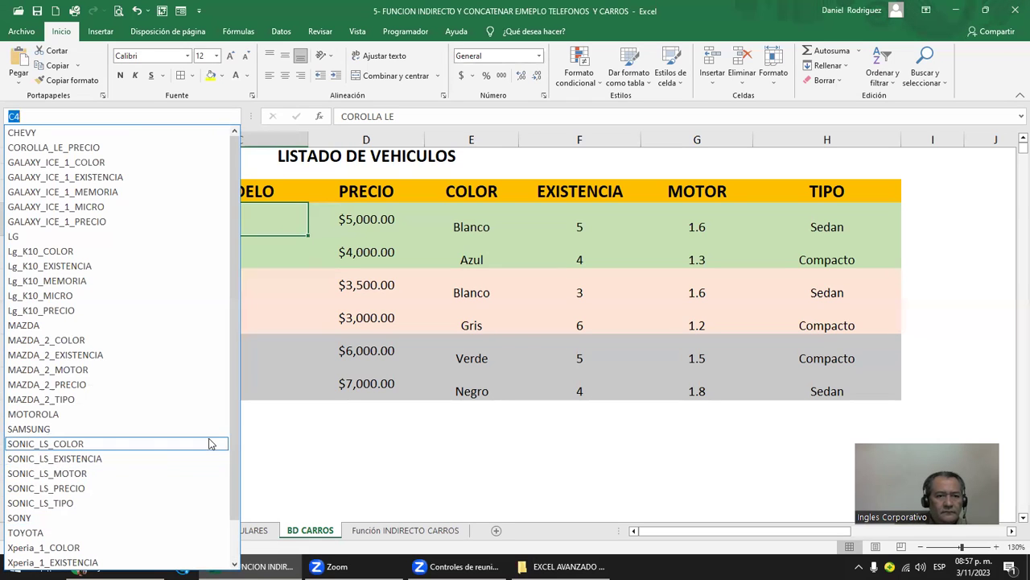
key("Escape")
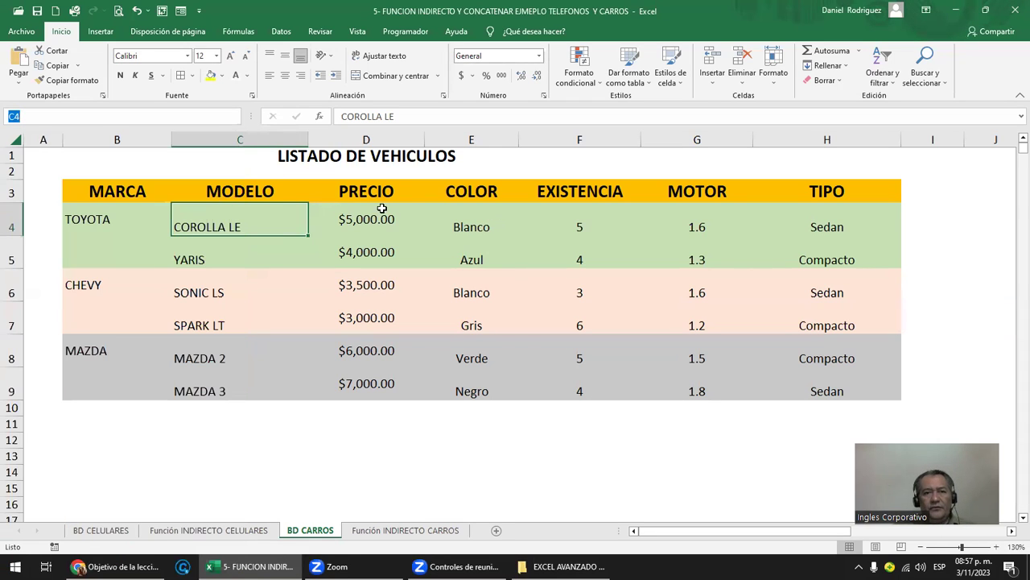
left_click(472, 218)
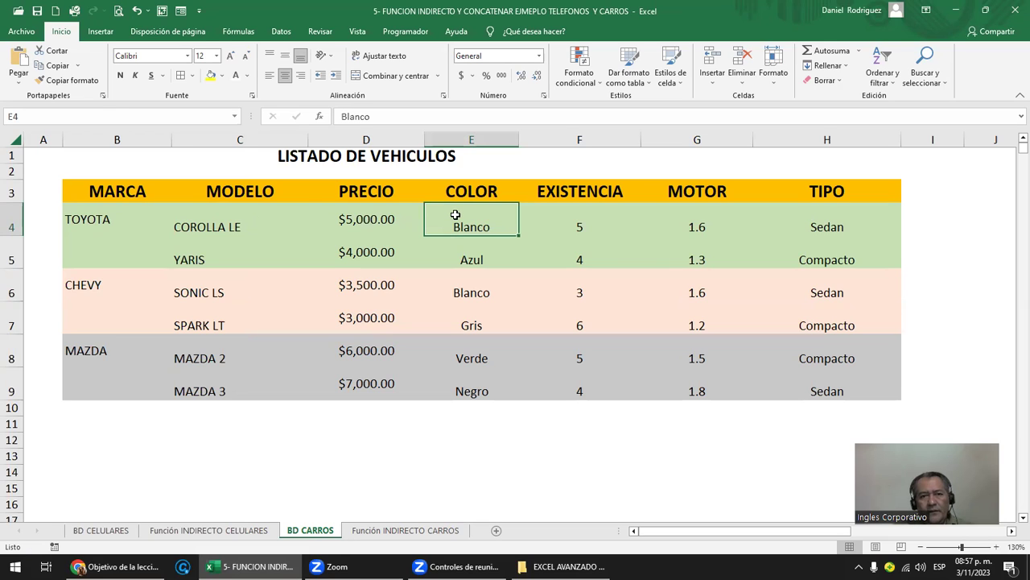
left_click(99, 118)
key("ctrl+v")
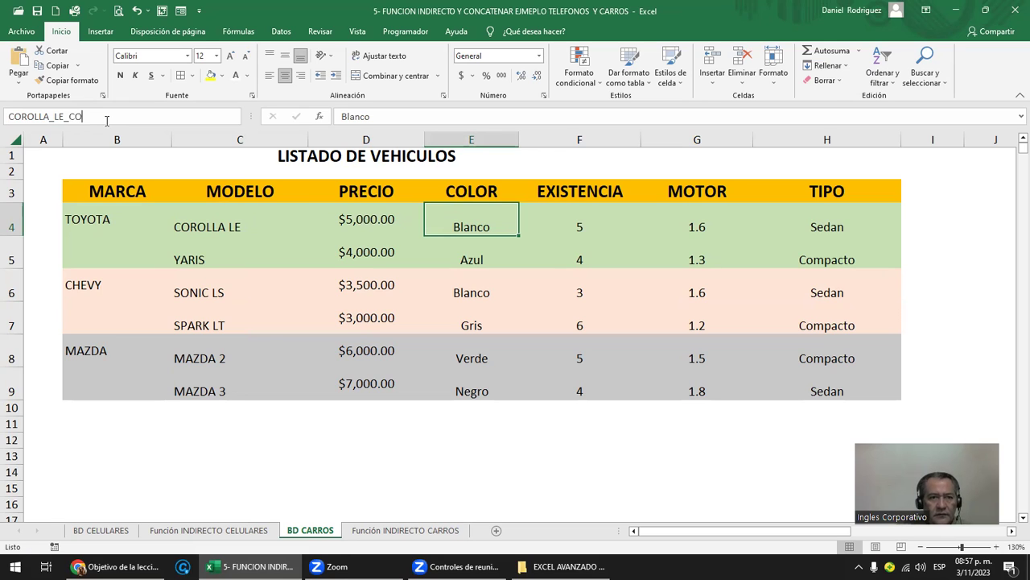
key("Return")
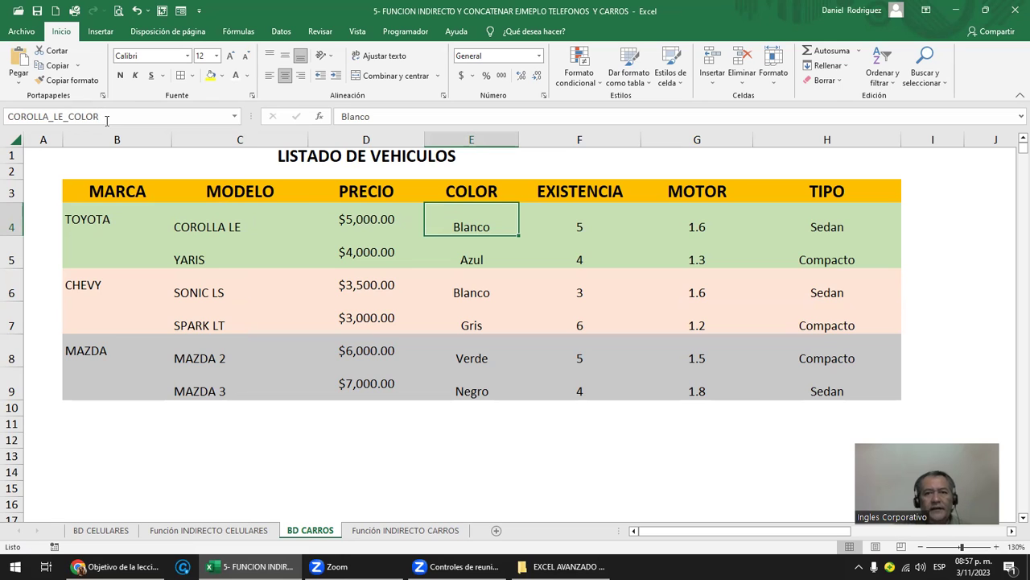
left_click(578, 228)
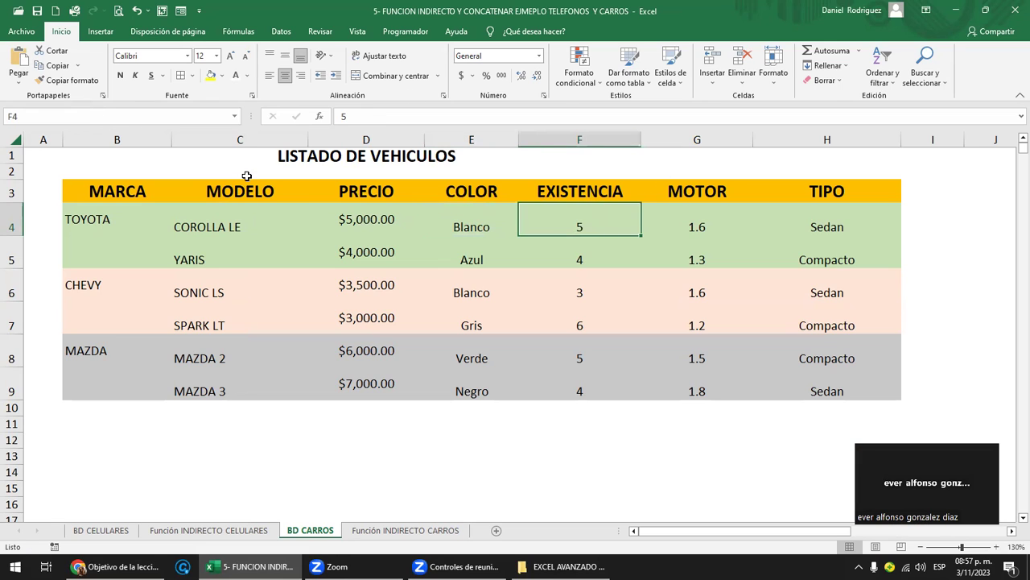
left_click(88, 118)
type("COROLLA_LE_PRECIO")
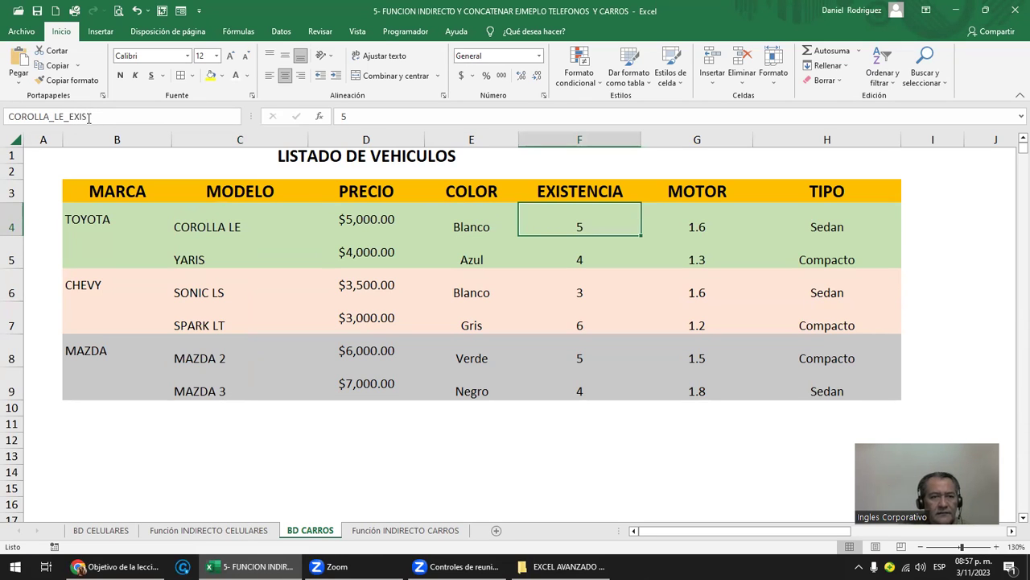
type("TEN")
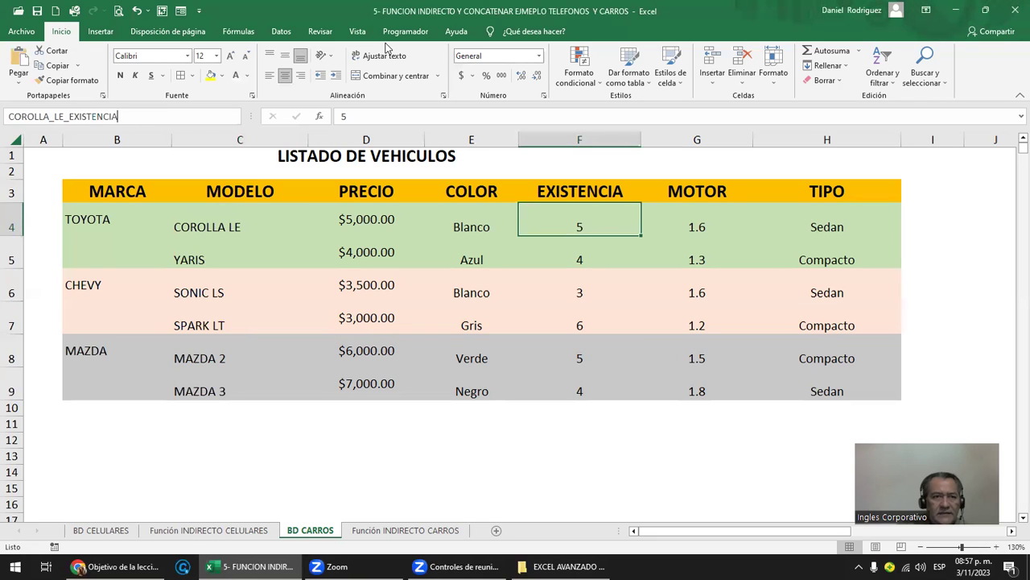
type("CIA")
key("Return")
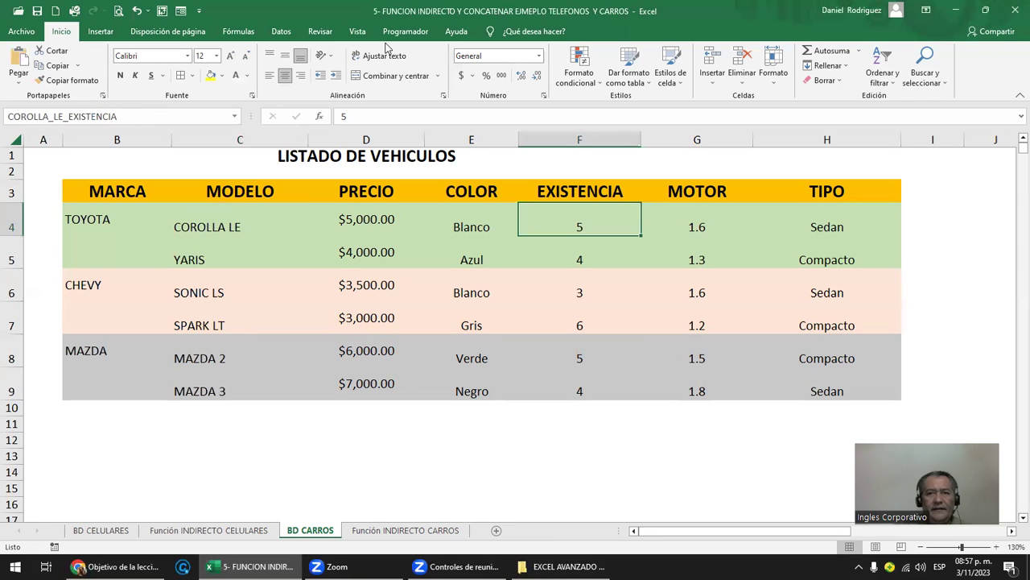
Step: Name G4 COROLLA_LE_MOTOR and H4 COROLLA_LE_TIPO via the Name Box
left_click(670, 215)
left_click(124, 117)
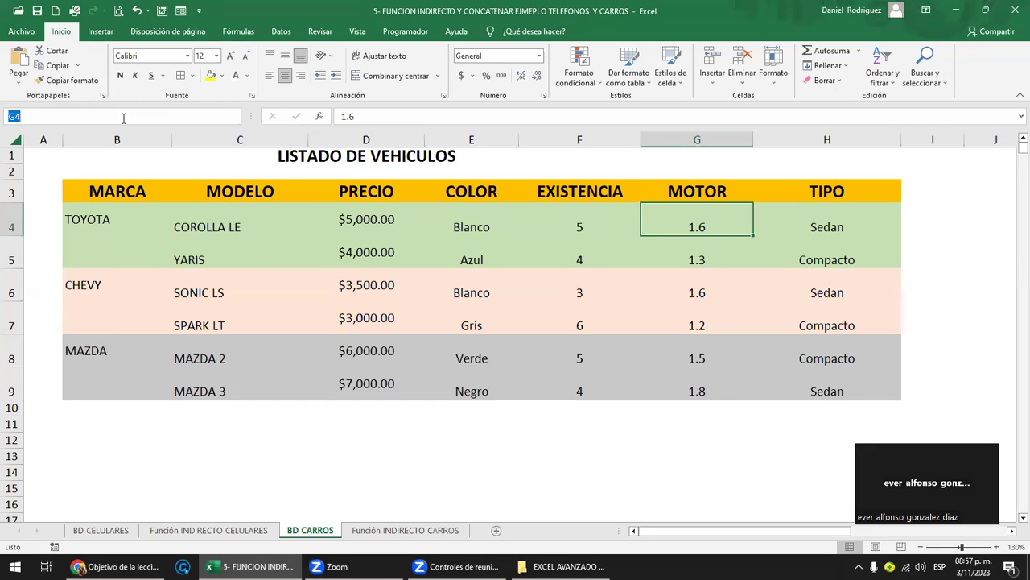
key("ctrl+v")
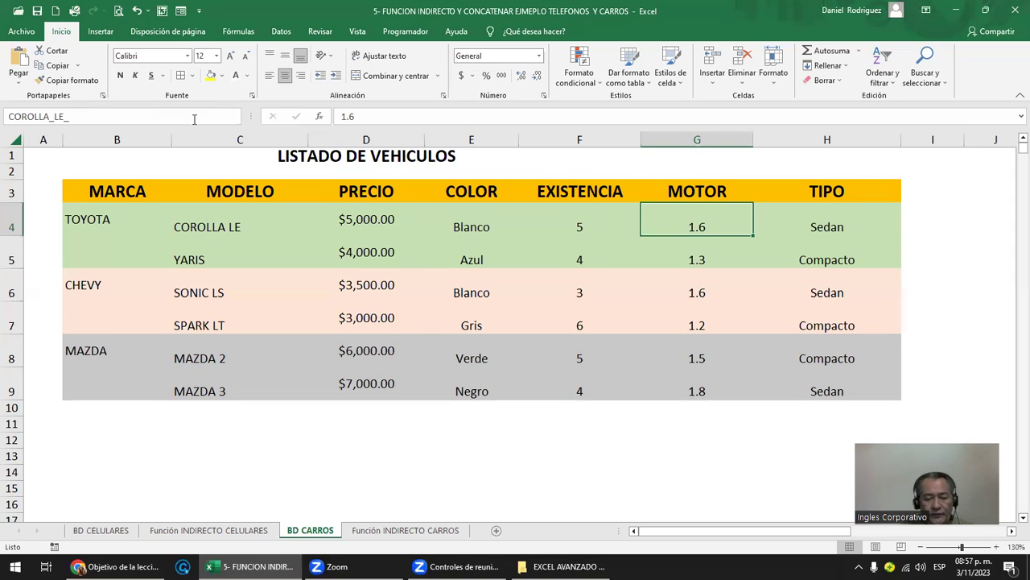
key("BackSpace")
key("BackSpace")
key("BackSpace")
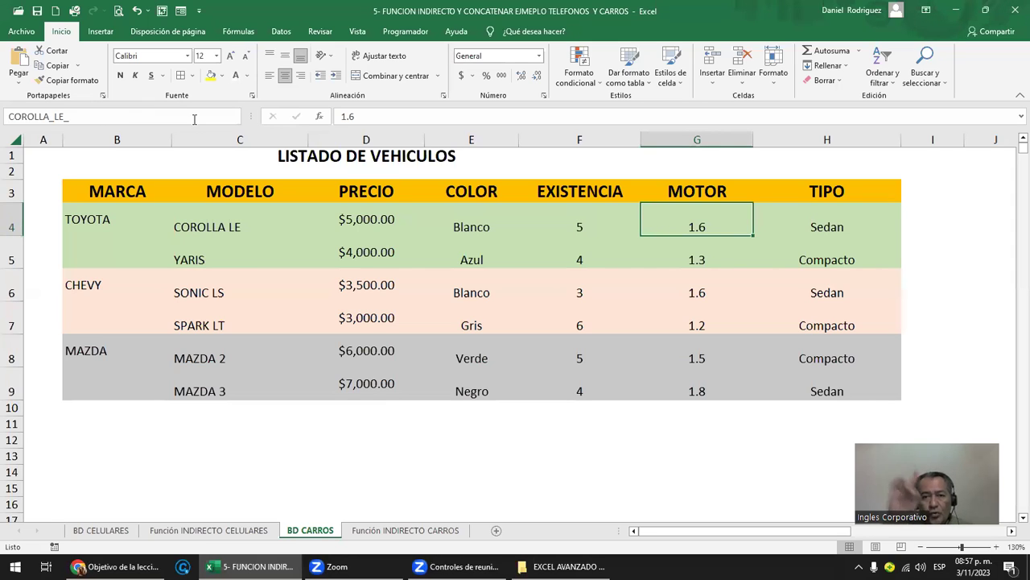
type("MOTOR")
key("Return")
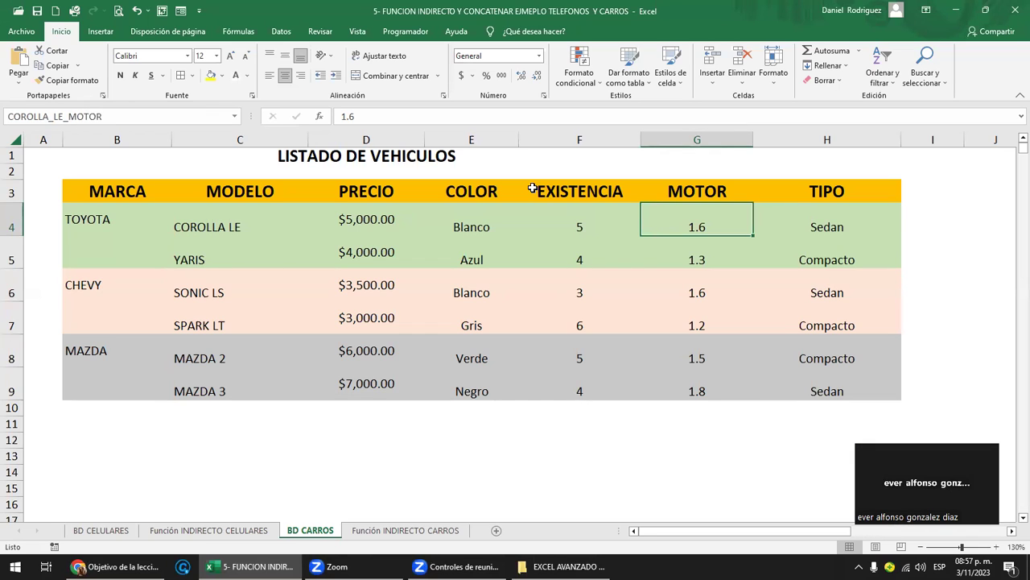
left_click(830, 227)
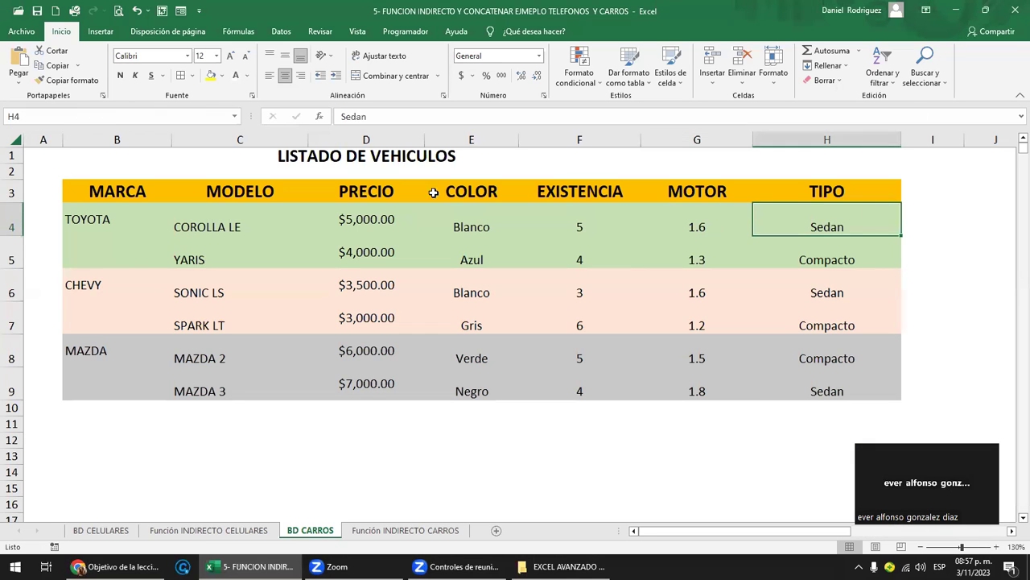
left_click(130, 117)
type("COROLLA_LE_PRECIO")
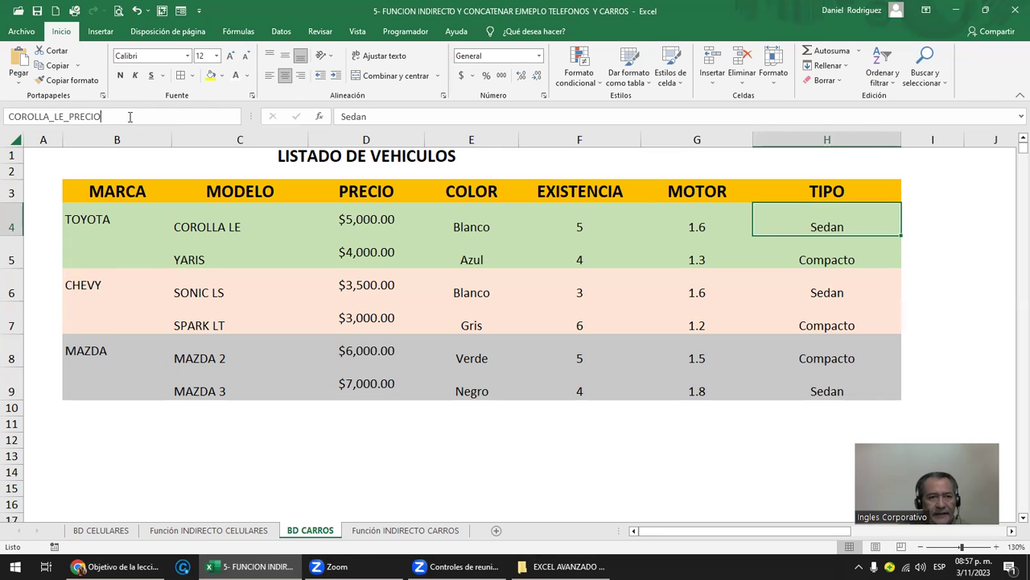
key("BackSpace")
key("BackSpace")
key("BackSpace")
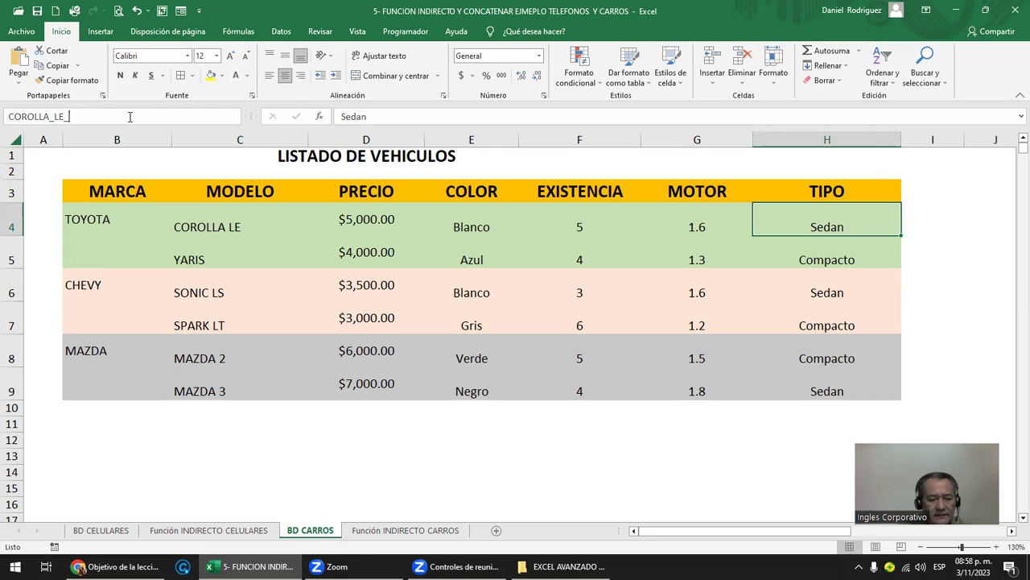
type("TIPO")
key("Return")
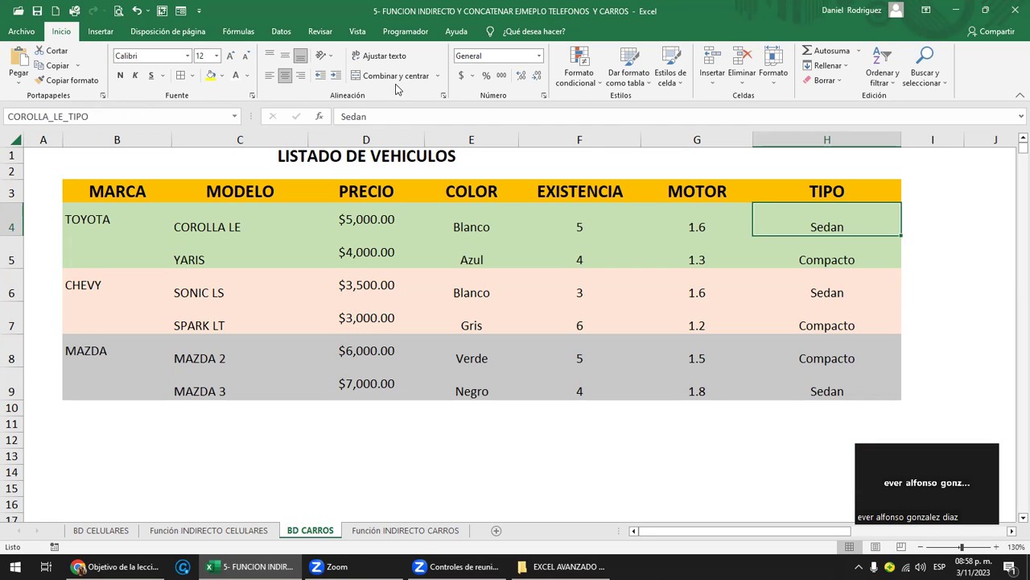
Step: Format the MOTOR results I10:I12 and EXISTENCIA results H10:H12 as General
left_click(404, 530)
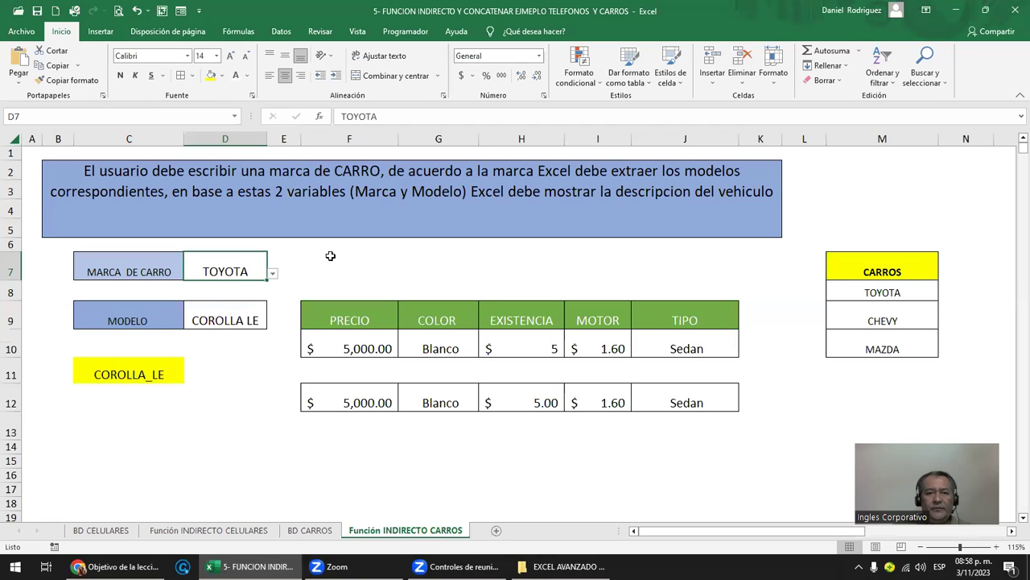
left_click(706, 342)
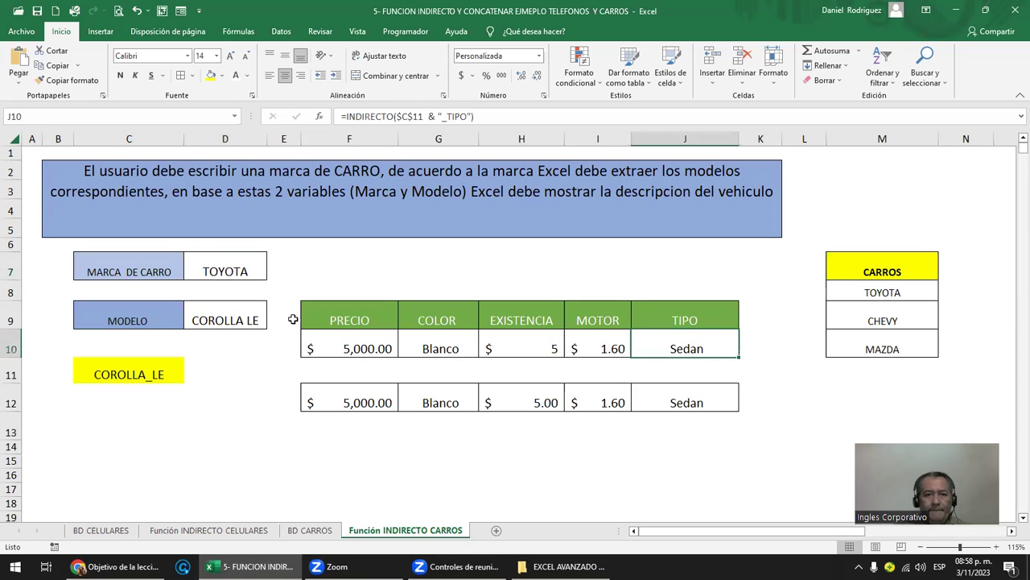
left_click(243, 319)
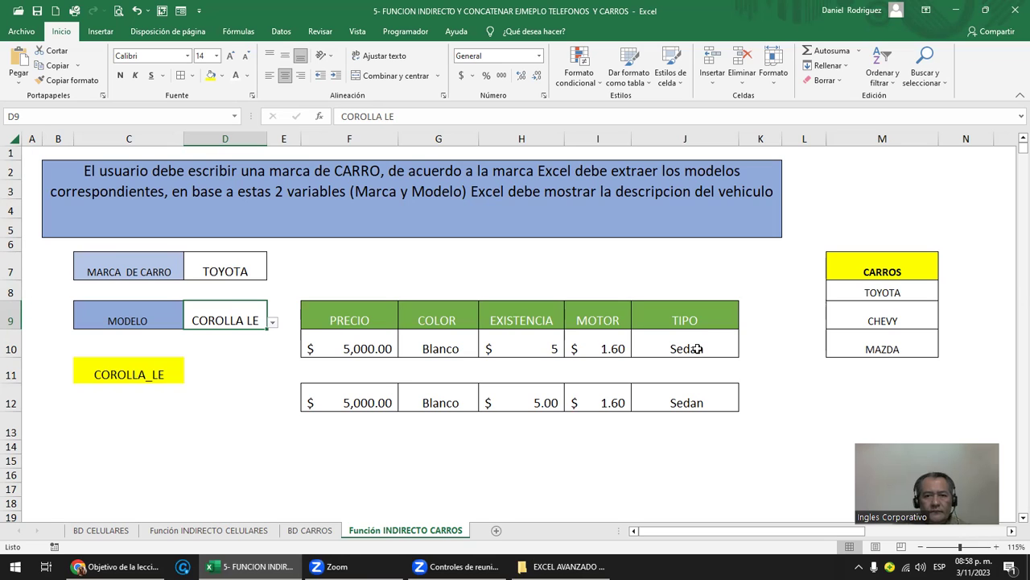
left_click(598, 349)
left_click_drag(598, 348, 605, 383)
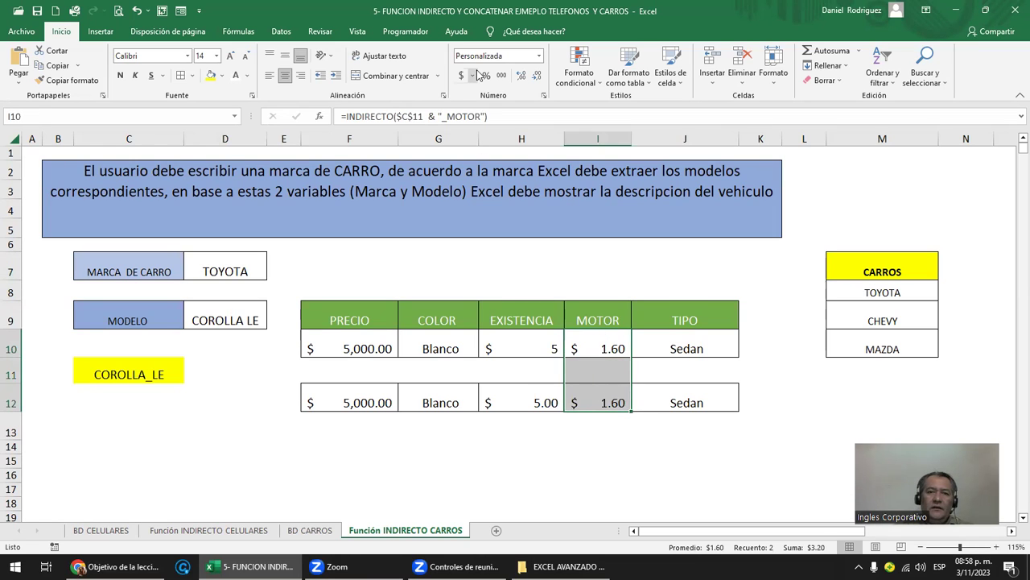
left_click(542, 63)
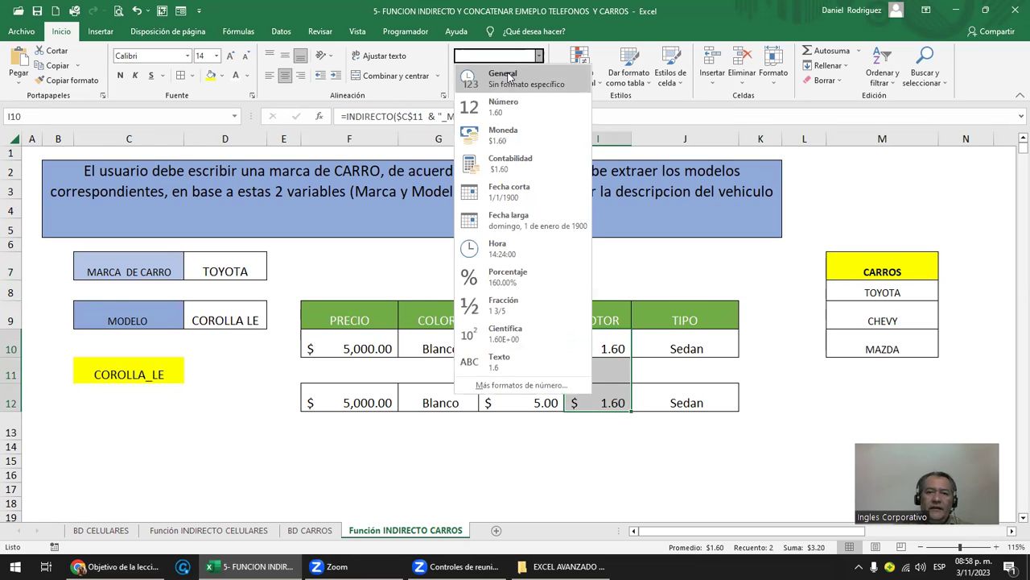
left_click(508, 78)
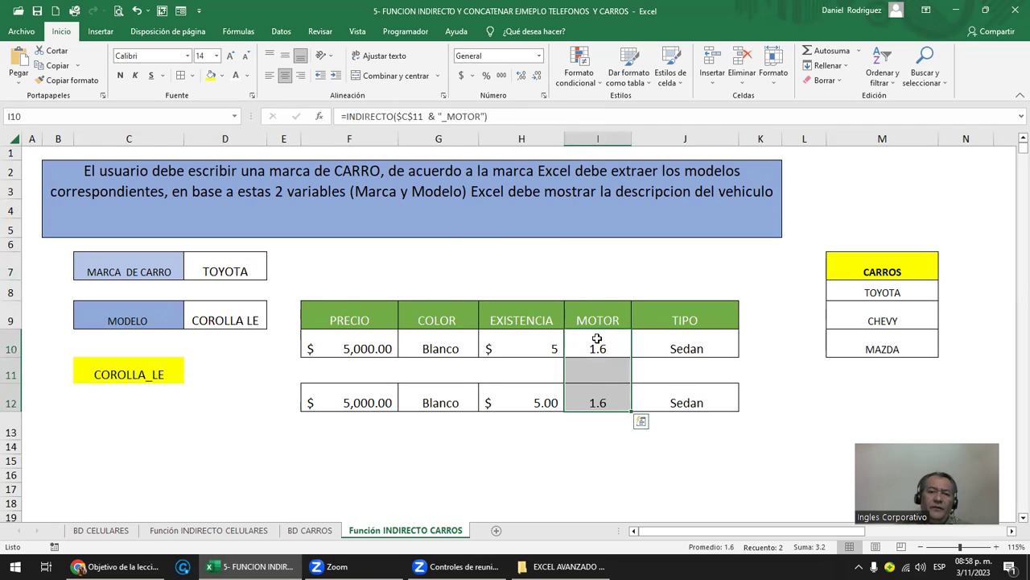
left_click_drag(489, 340, 510, 383)
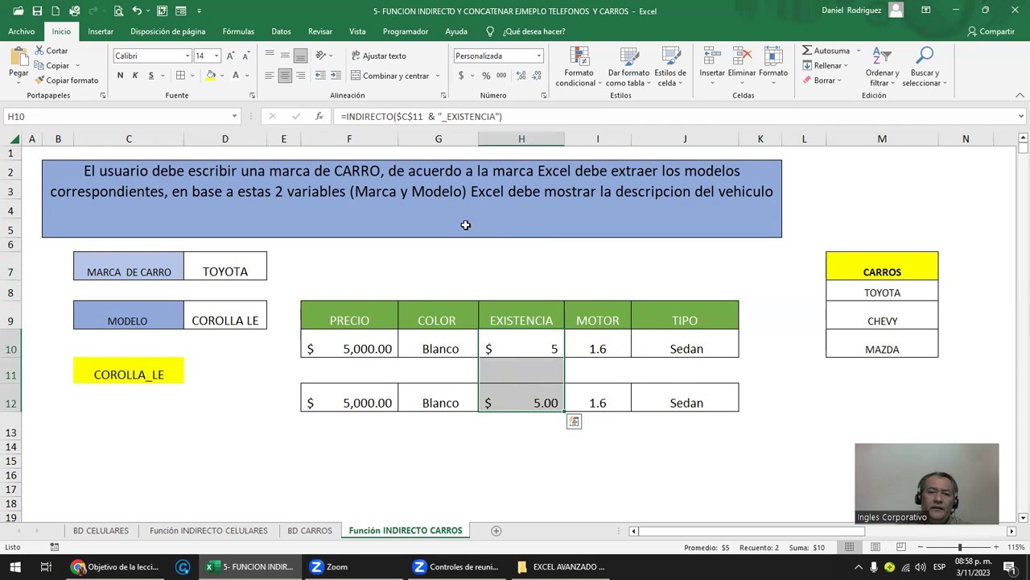
left_click(540, 58)
left_click(508, 80)
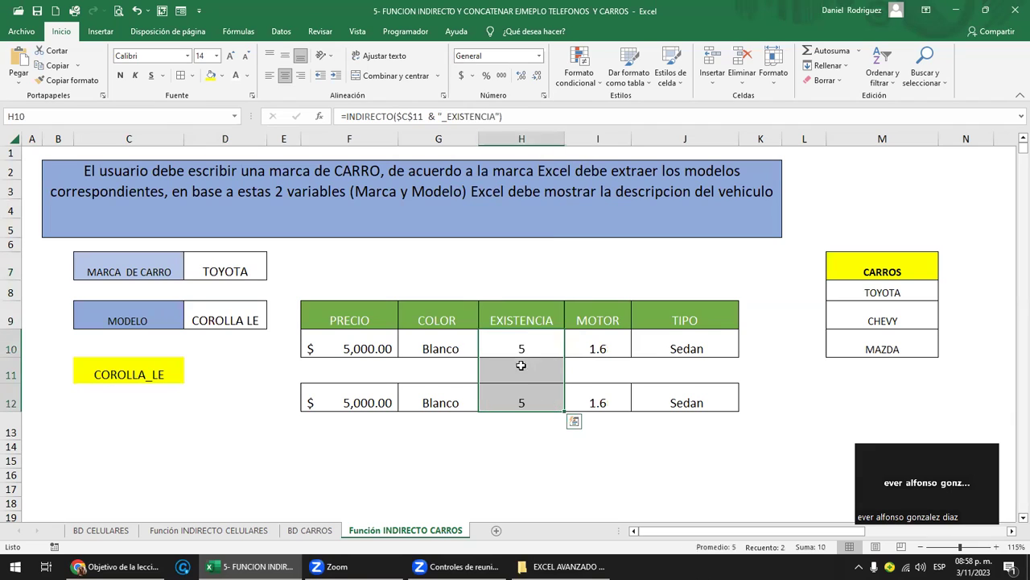
left_click(683, 340)
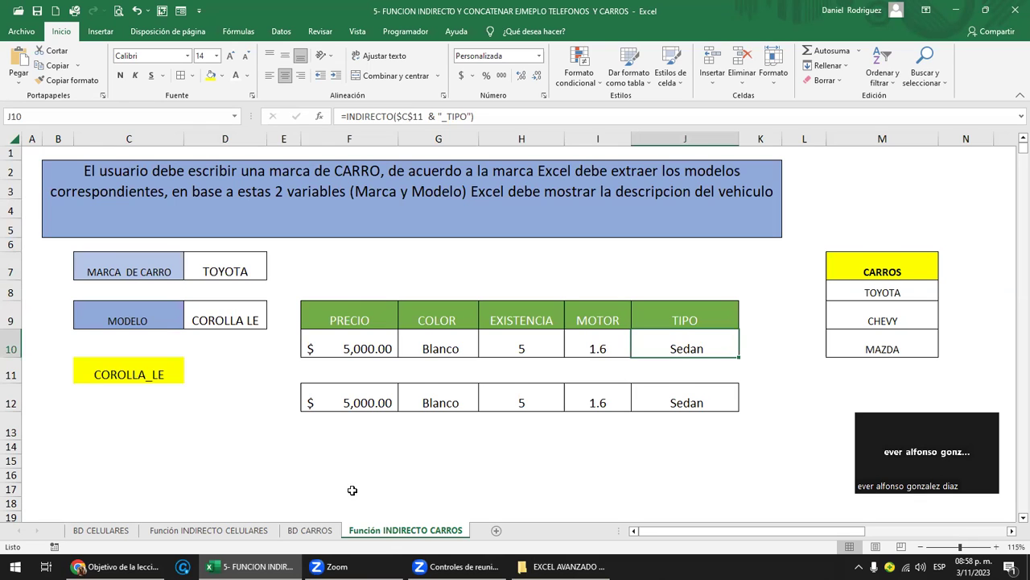
Step: Set brand MAZDA and model MAZDA 3, then inspect the #¡REF! price formula in F10
left_click(294, 486)
left_click(228, 271)
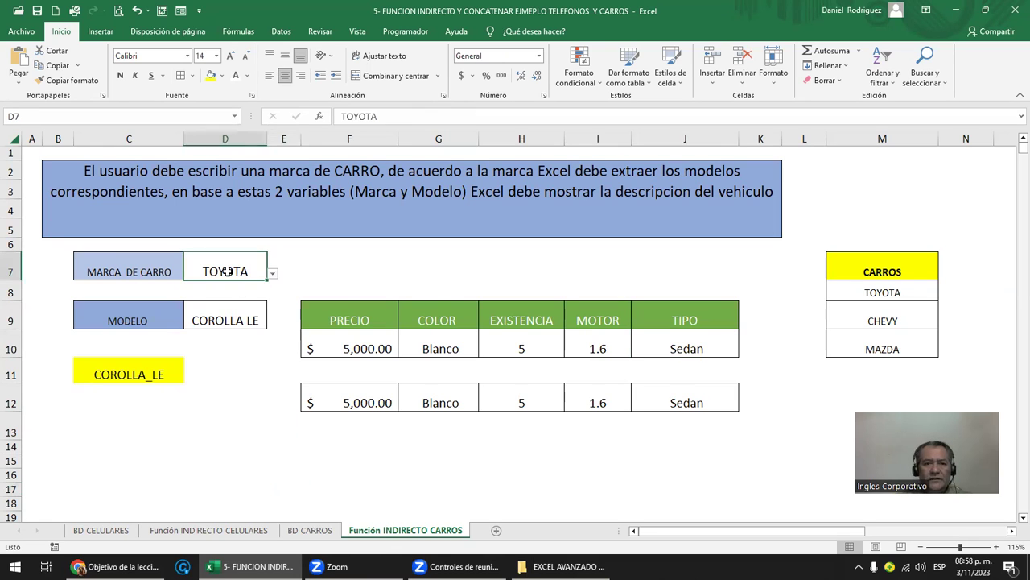
left_click(273, 274)
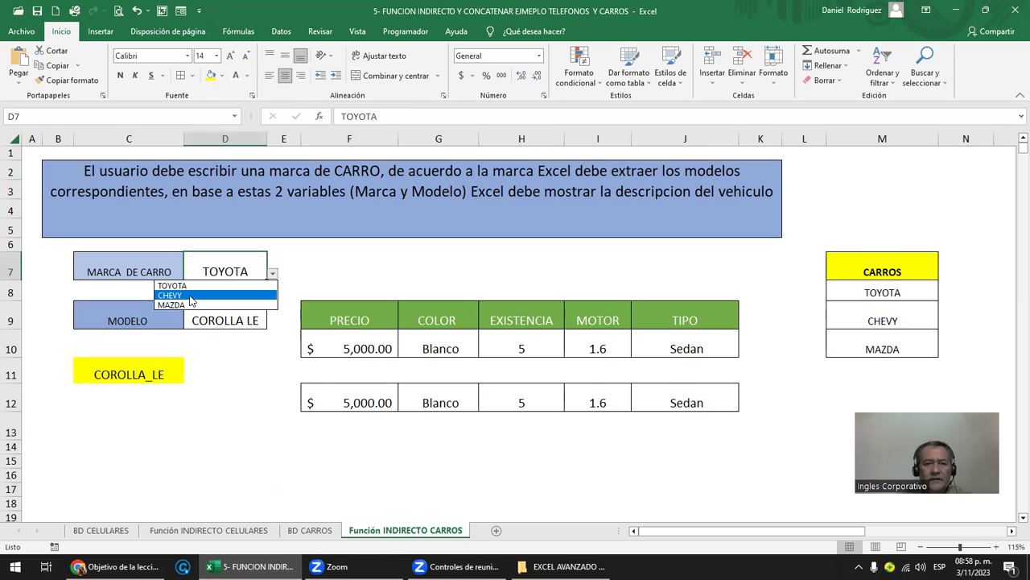
left_click(184, 305)
left_click(247, 321)
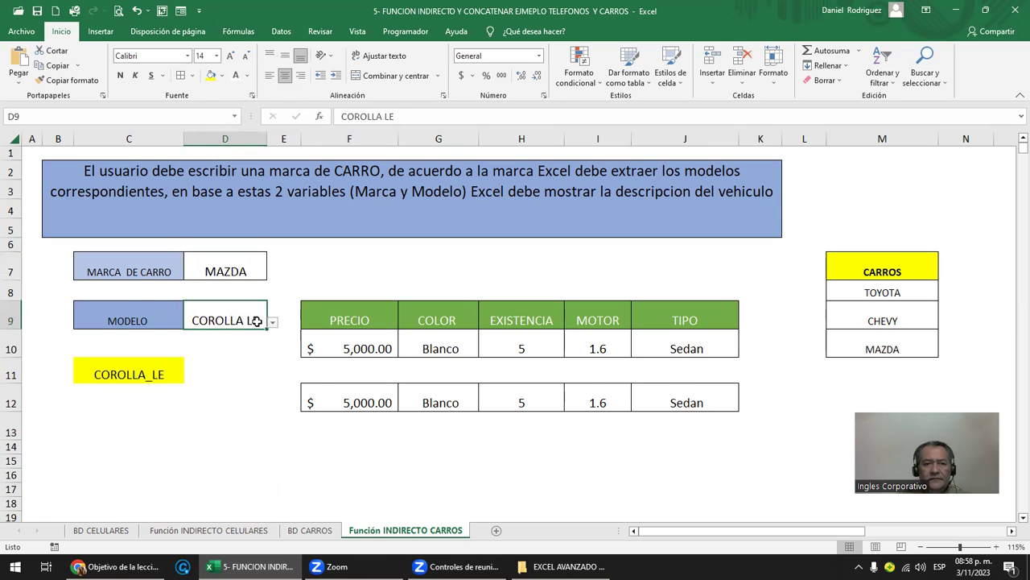
left_click(272, 323)
left_click(212, 341)
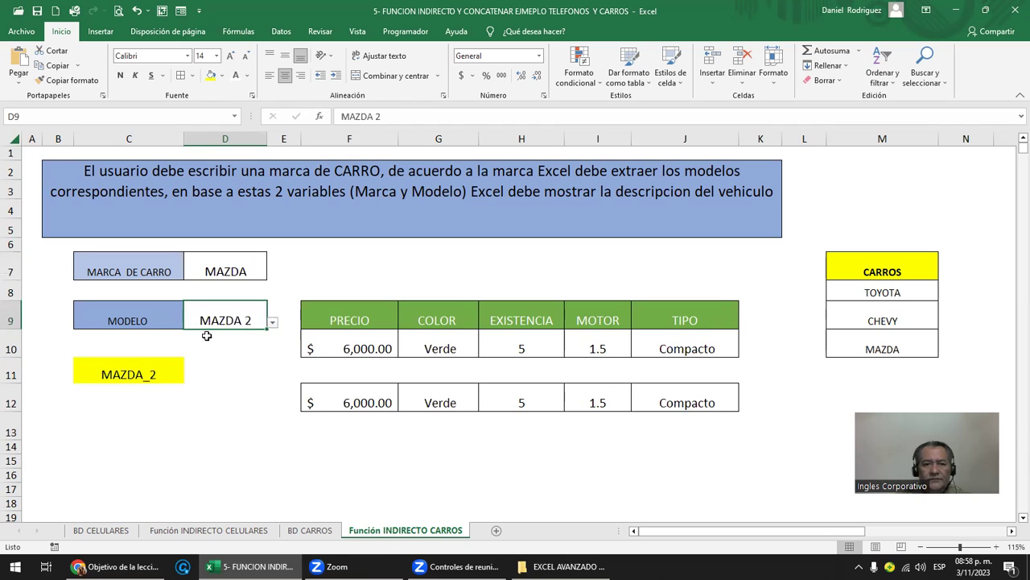
left_click(272, 322)
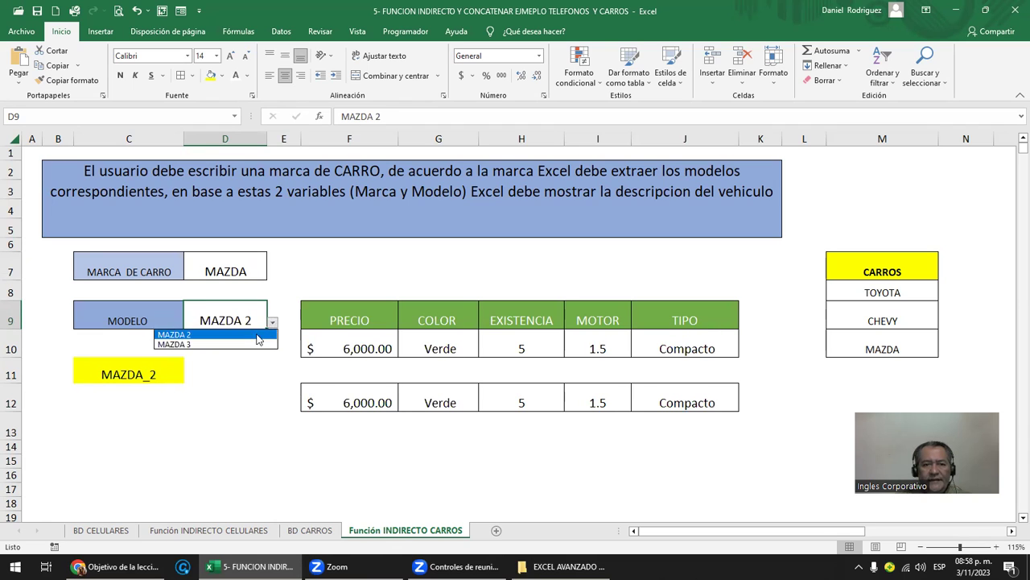
left_click(209, 345)
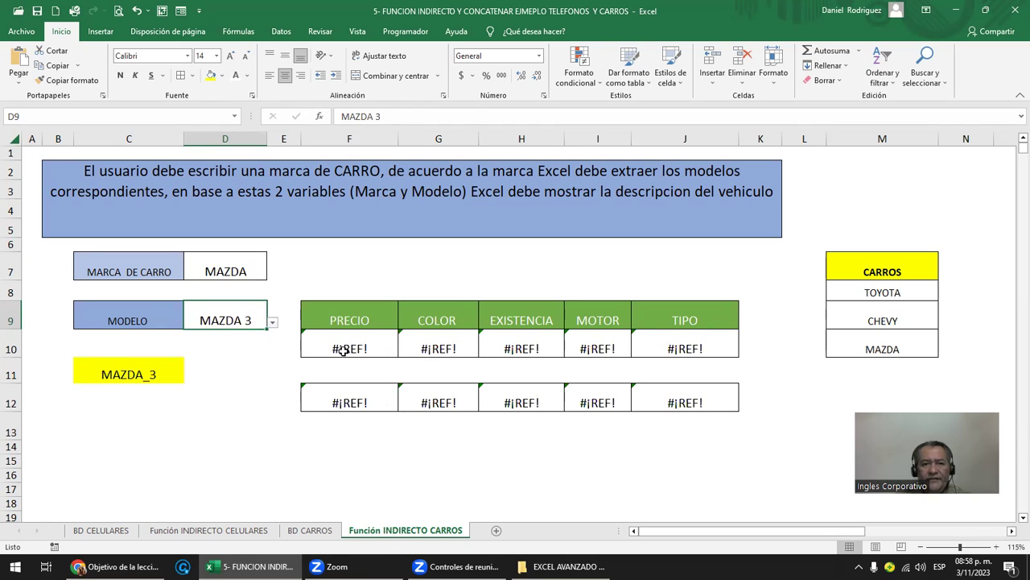
left_click(341, 348)
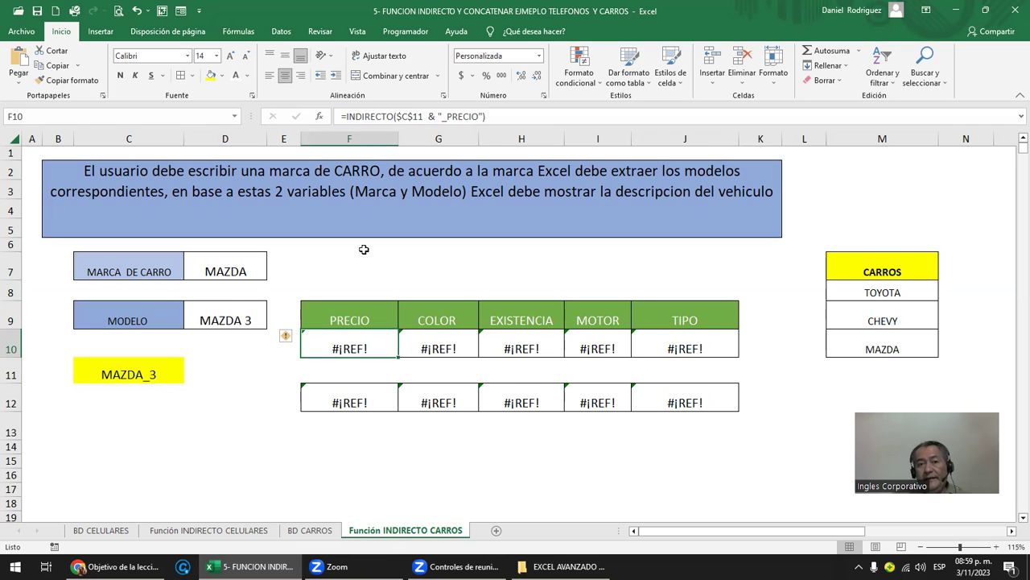
Step: Edit the F10 price formula in the formula bar, referencing the brand cell D7
left_click_drag(346, 116, 497, 116)
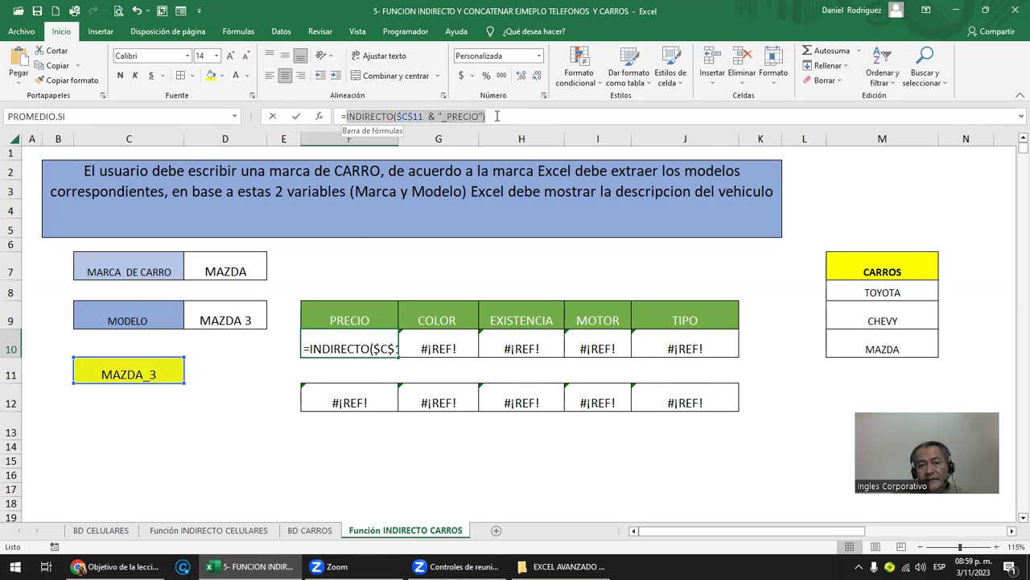
left_click(496, 116)
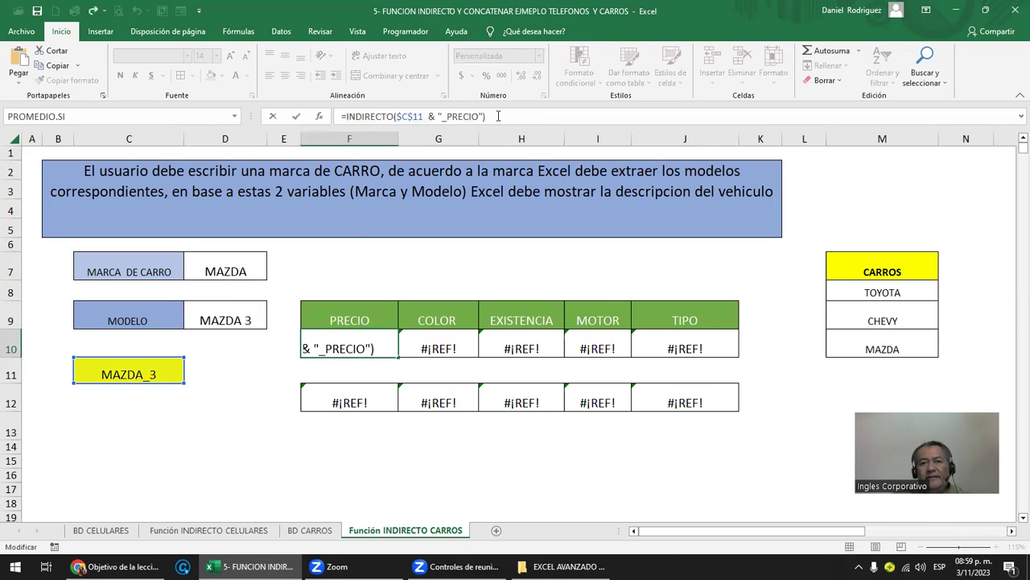
left_click_drag(497, 116, 341, 116)
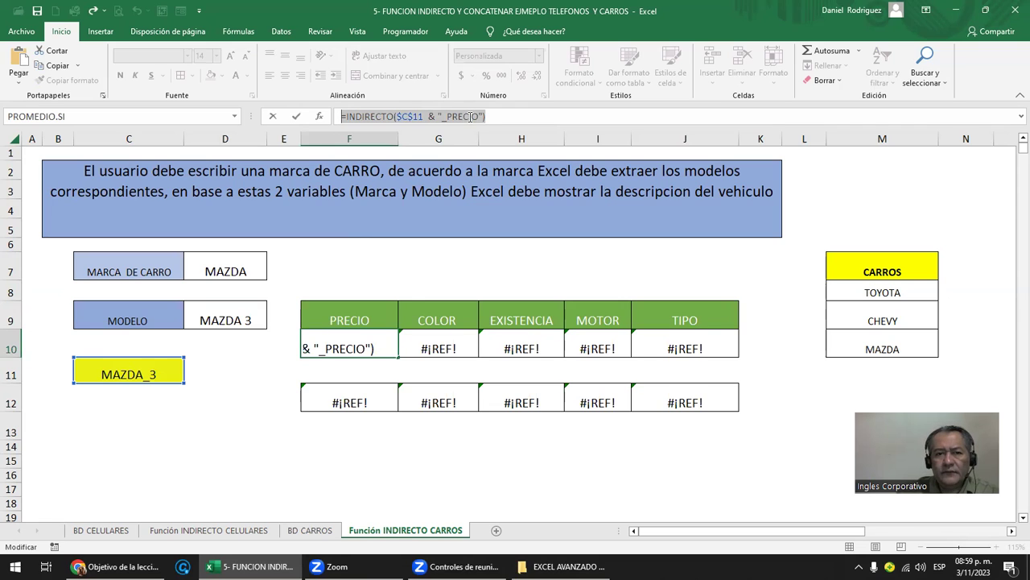
type("=")
left_click(244, 265)
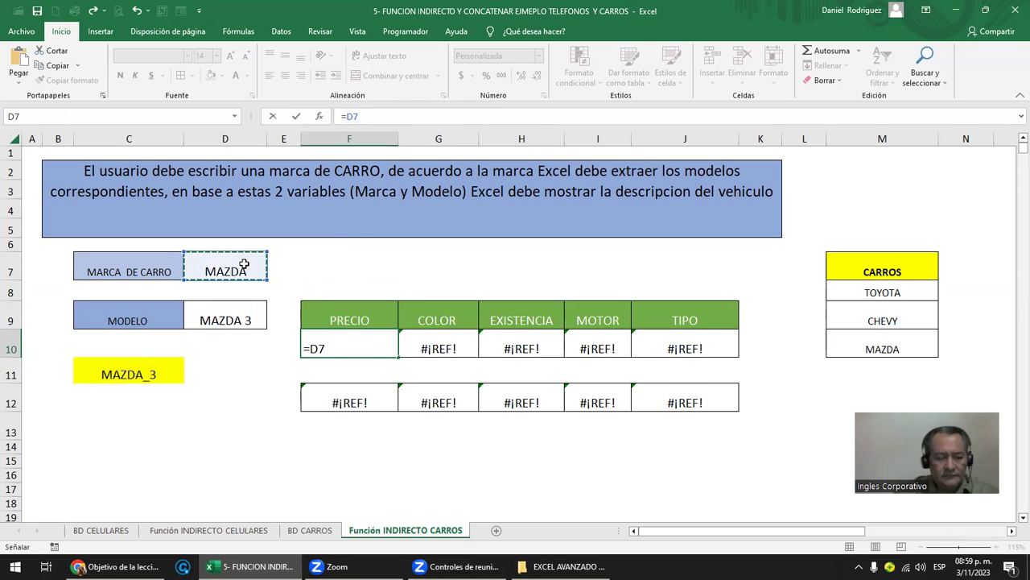
key("Return")
Step: Choose TOYOTA and COROLLA LE, then select the Corolla LE price cell D4 on BD CARROS
left_click(243, 265)
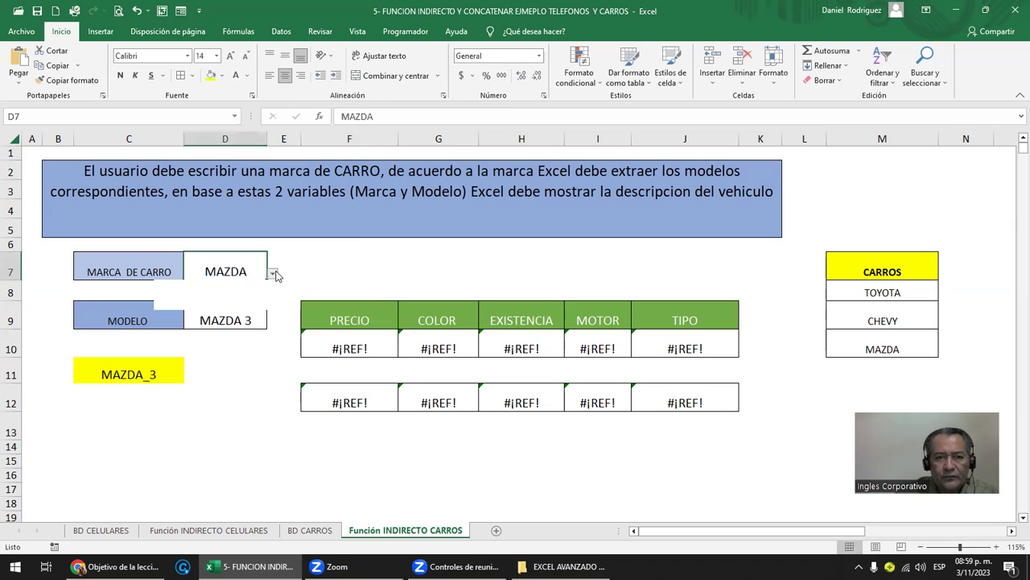
left_click(273, 274)
left_click(227, 284)
left_click(242, 311)
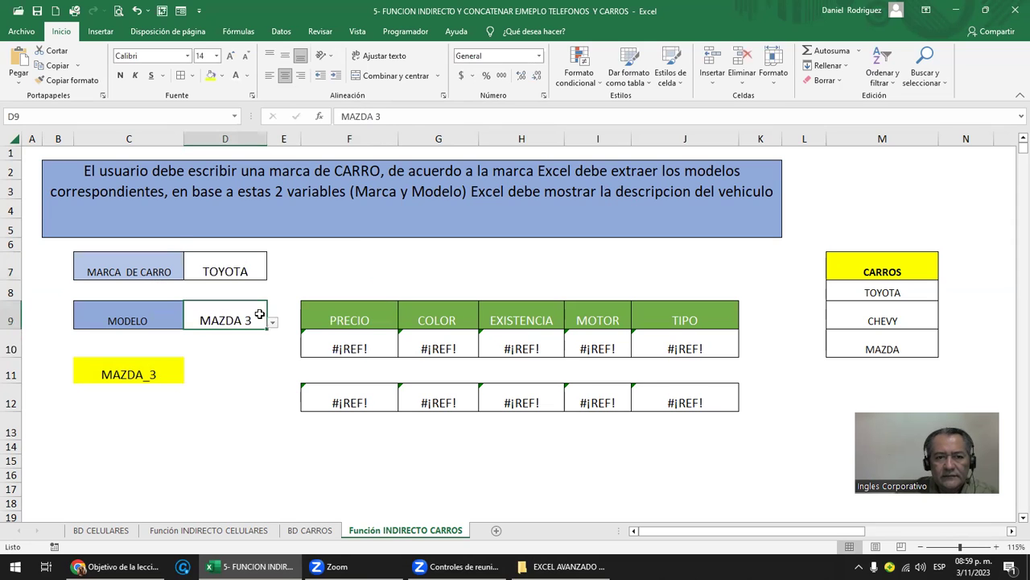
left_click(273, 321)
left_click(219, 343)
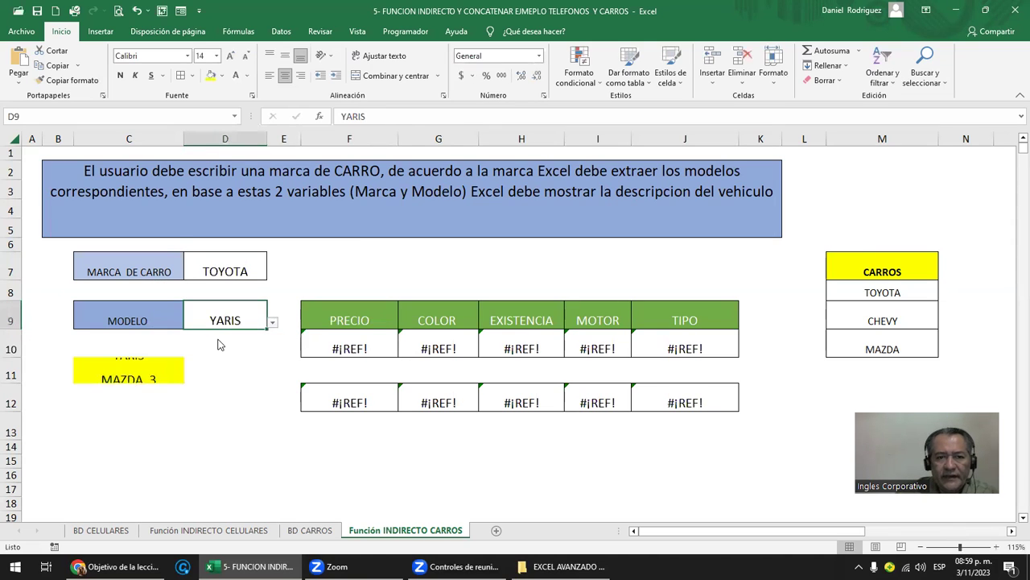
left_click(273, 322)
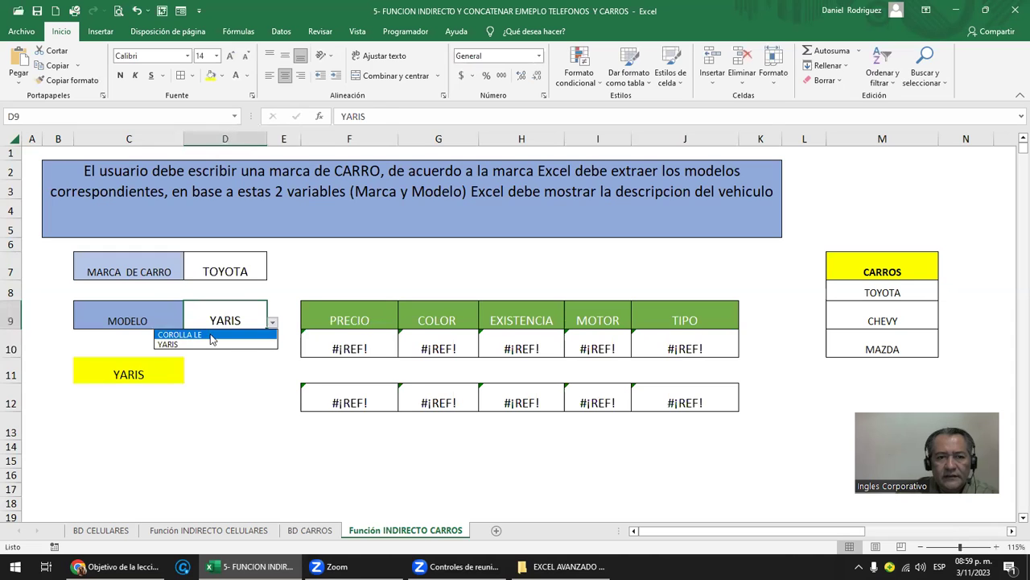
left_click(183, 334)
left_click(249, 394)
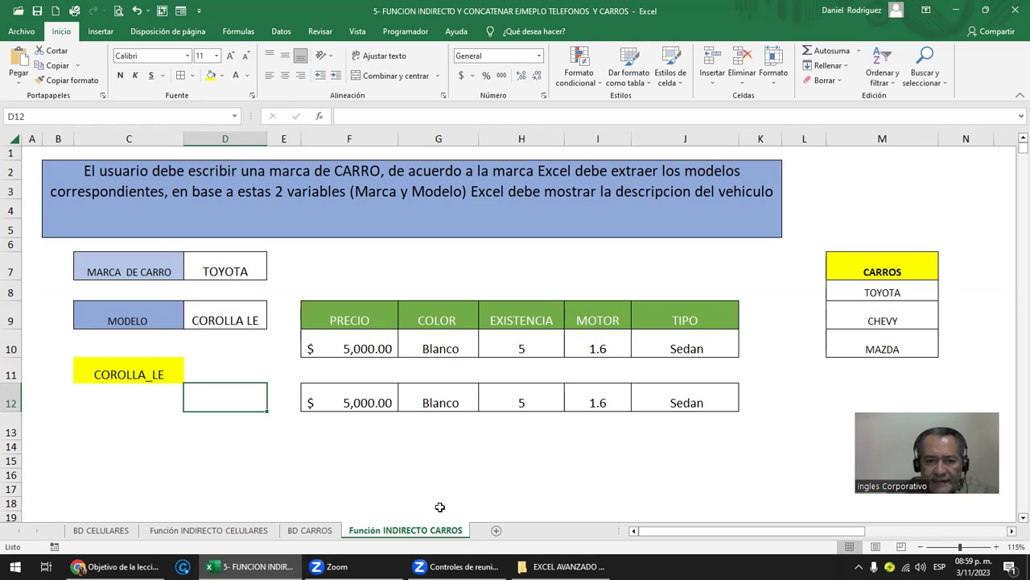
left_click(310, 531)
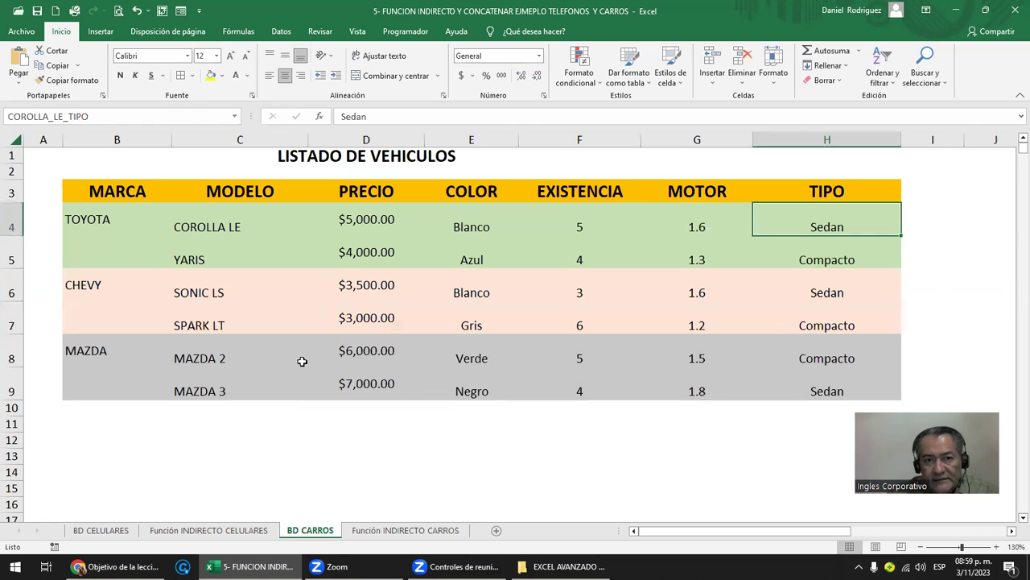
left_click(359, 218)
Step: Change the Corolla LE color in E4 to NARANJA and confirm the lookup reflects it
key("shift+Down")
key("shift+Down")
key("shift+Down")
key("shift+Down")
key("shift+Down")
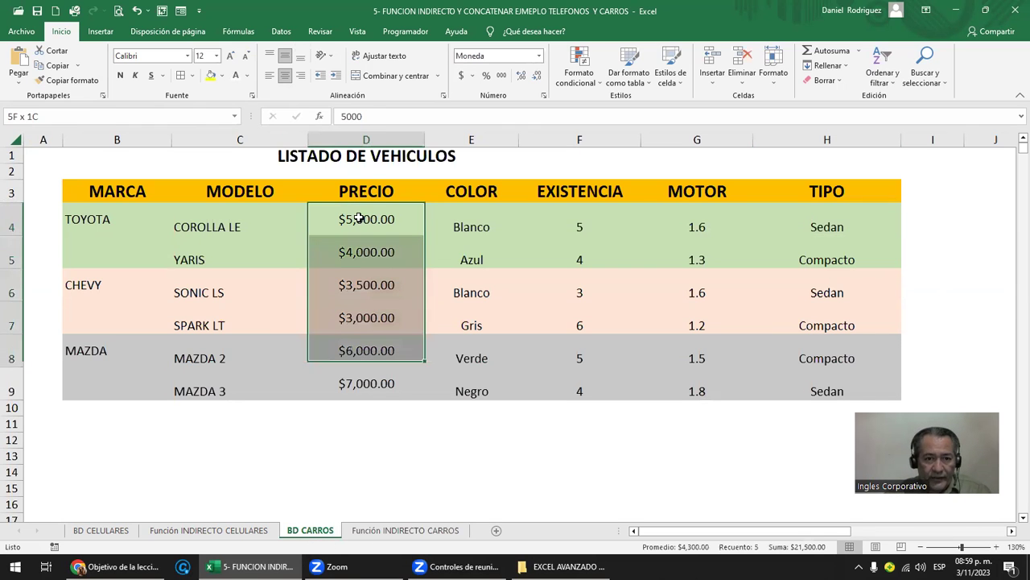
key("shift+Right")
key("shift+Right")
key("shift+Right")
key("shift+Right")
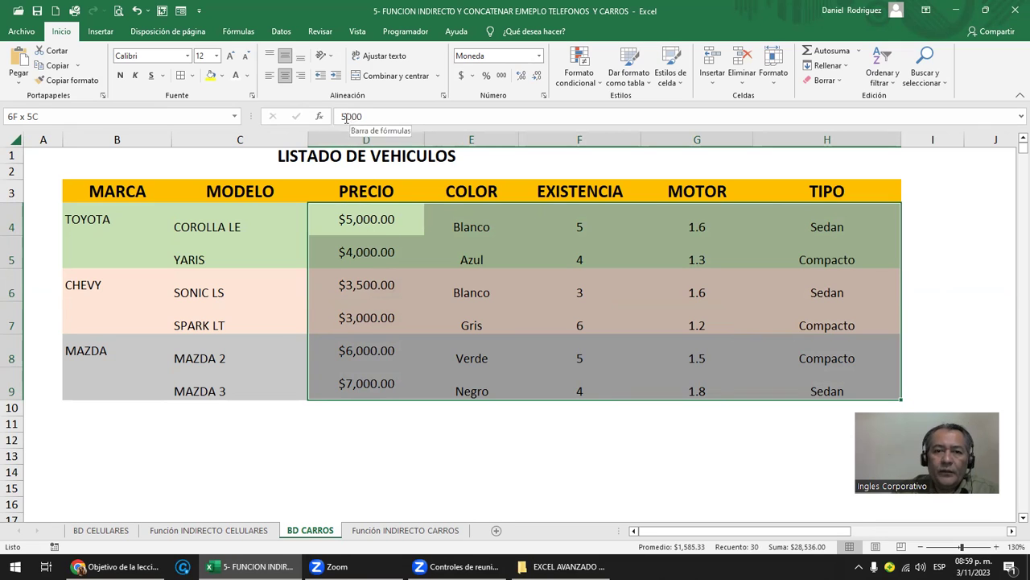
left_click(466, 227)
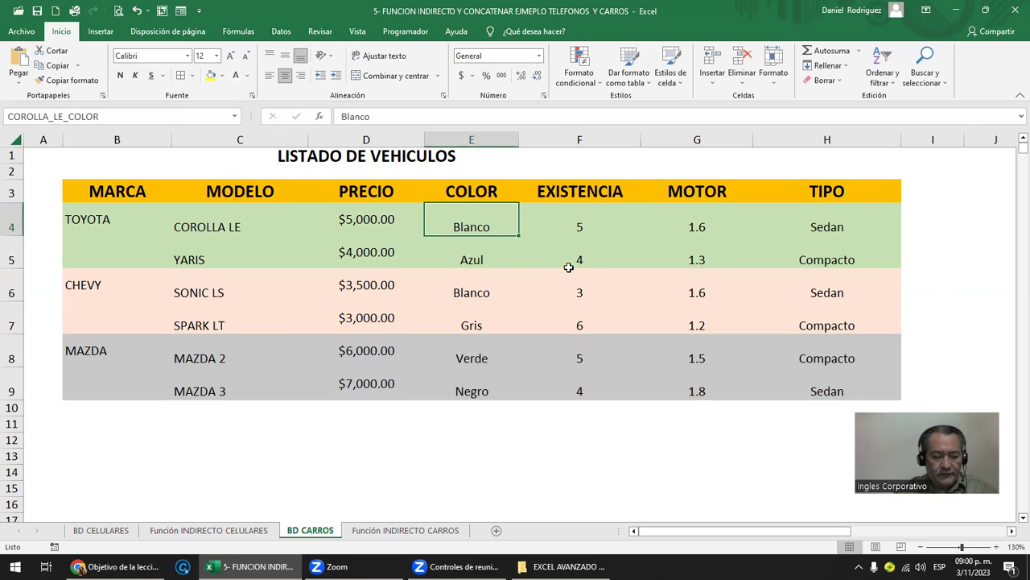
type("NARANJA")
key("Return")
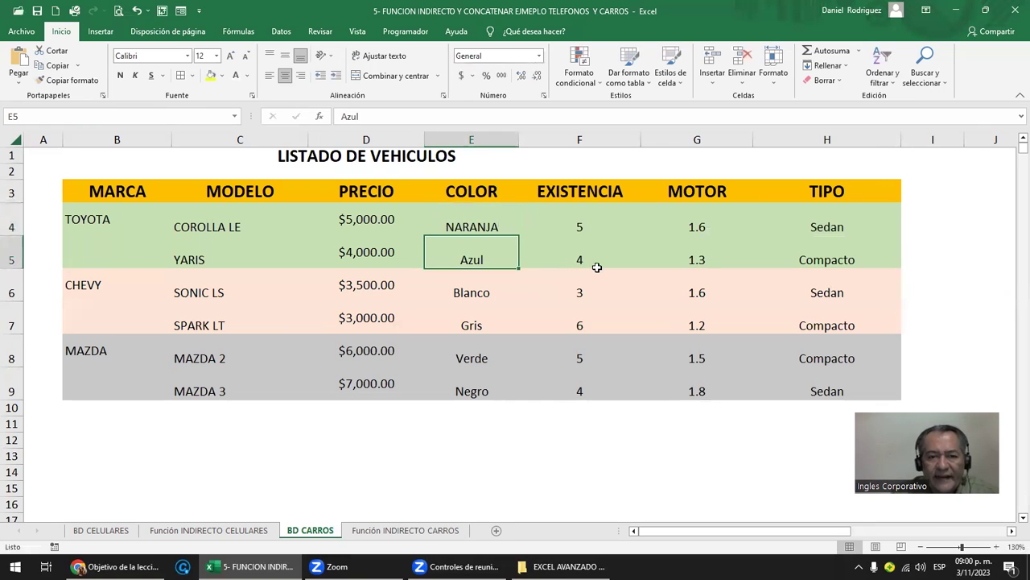
left_click(400, 531)
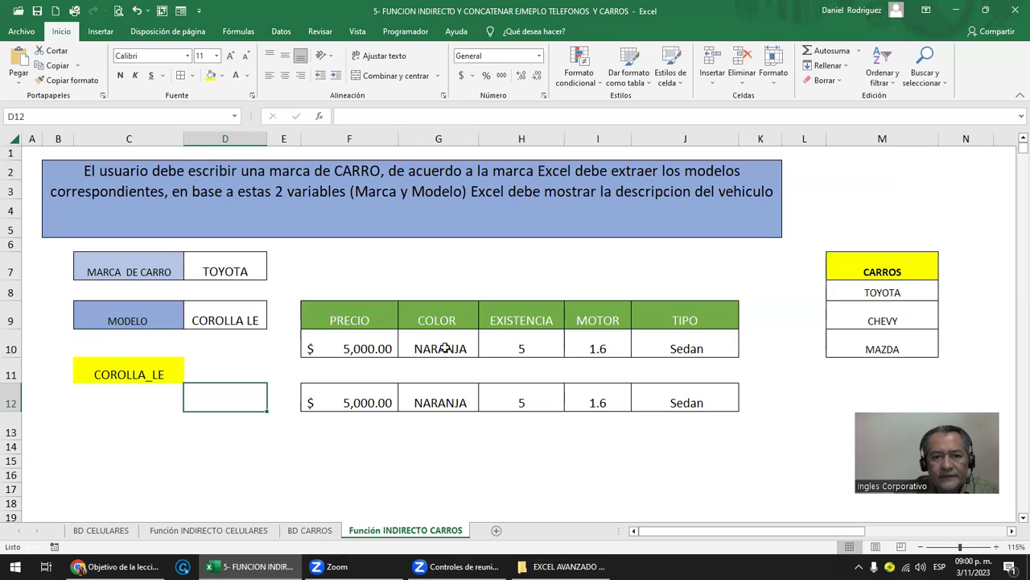
left_click(445, 348)
left_click(357, 341)
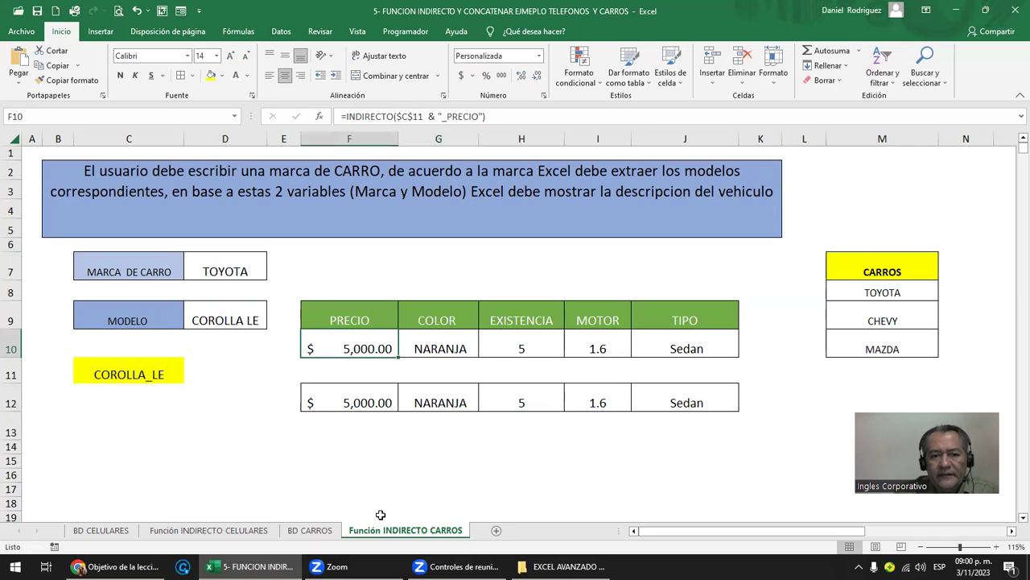
left_click(304, 533)
Step: Set the Corolla LE price to 6800 and motor to 1.8, then return to the lookup sheet
left_click(406, 227)
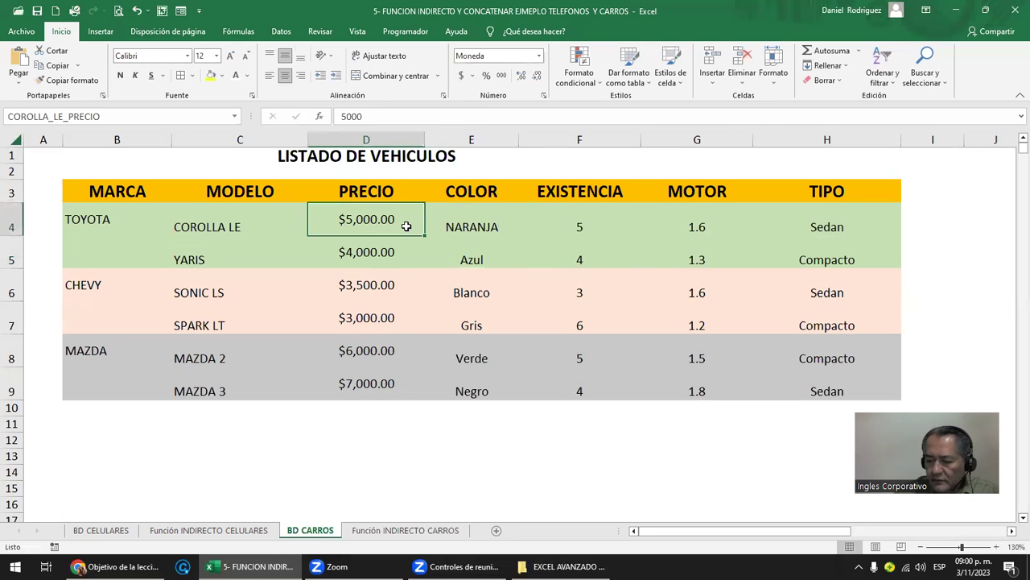
type("6800")
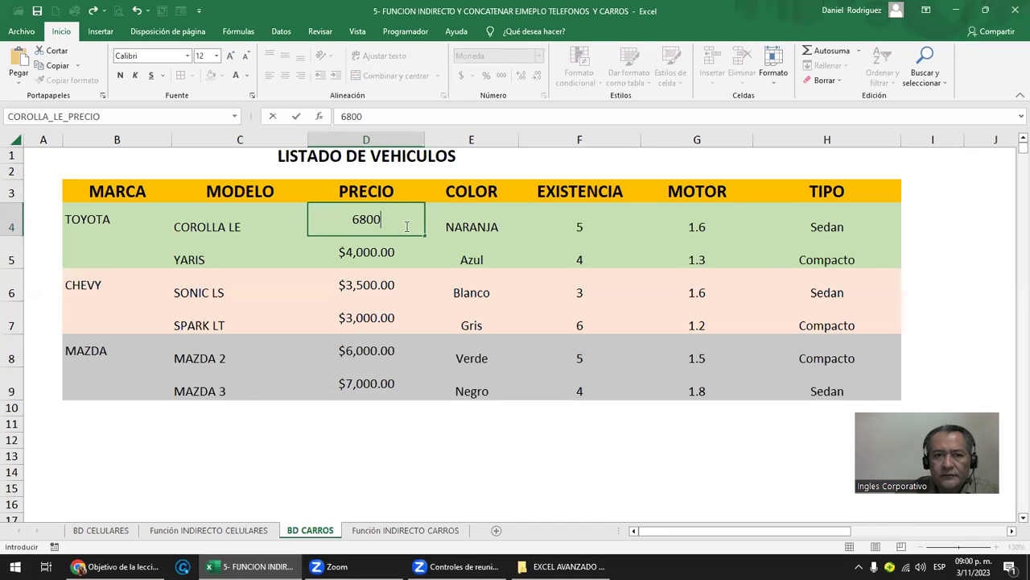
key("Return")
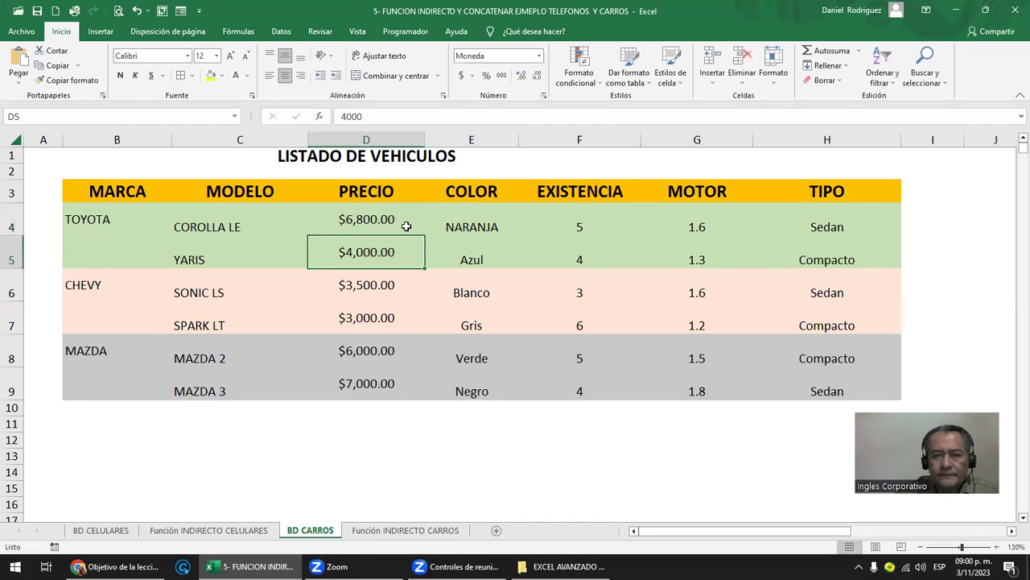
left_click(706, 224)
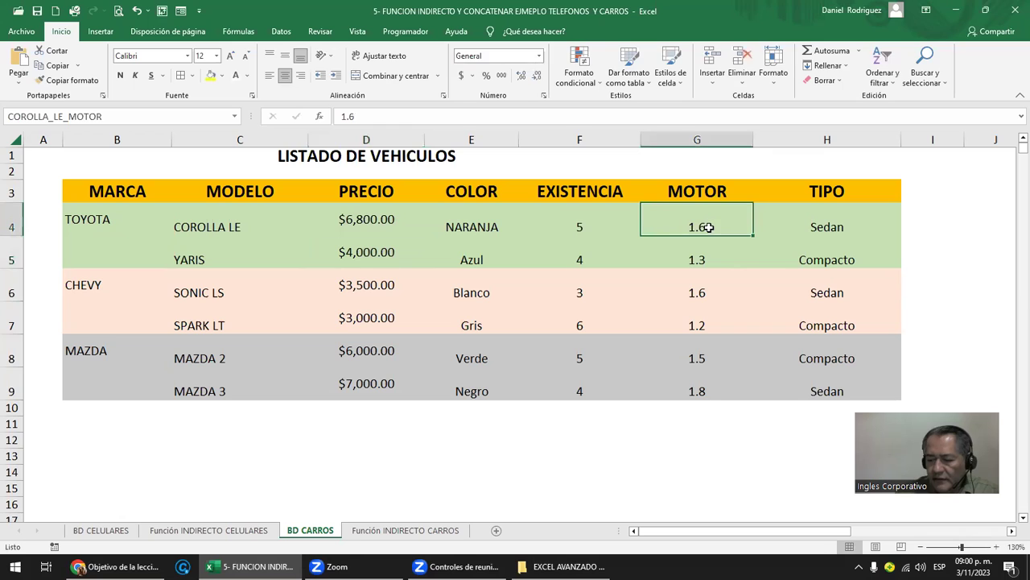
type("1.8")
key("Return")
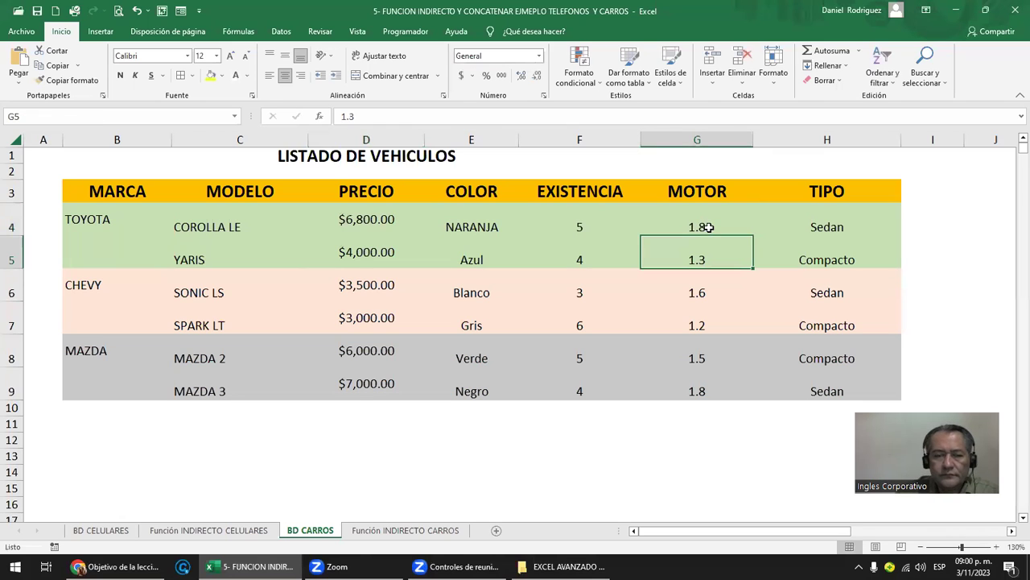
left_click(405, 530)
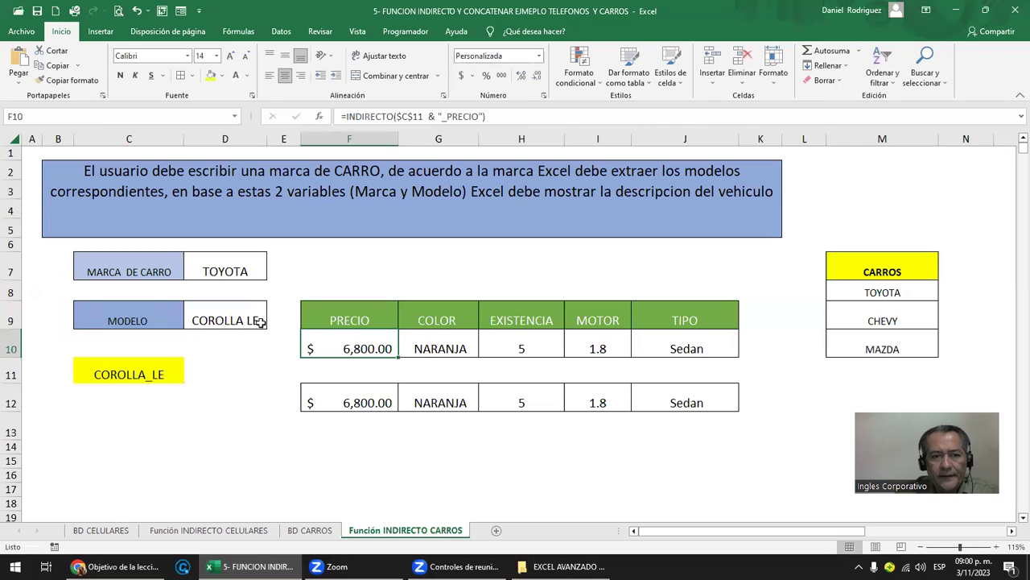
Step: Inspect the color, stock, motor and type result formulas in G10 through J10
left_click(443, 346)
left_click(558, 342)
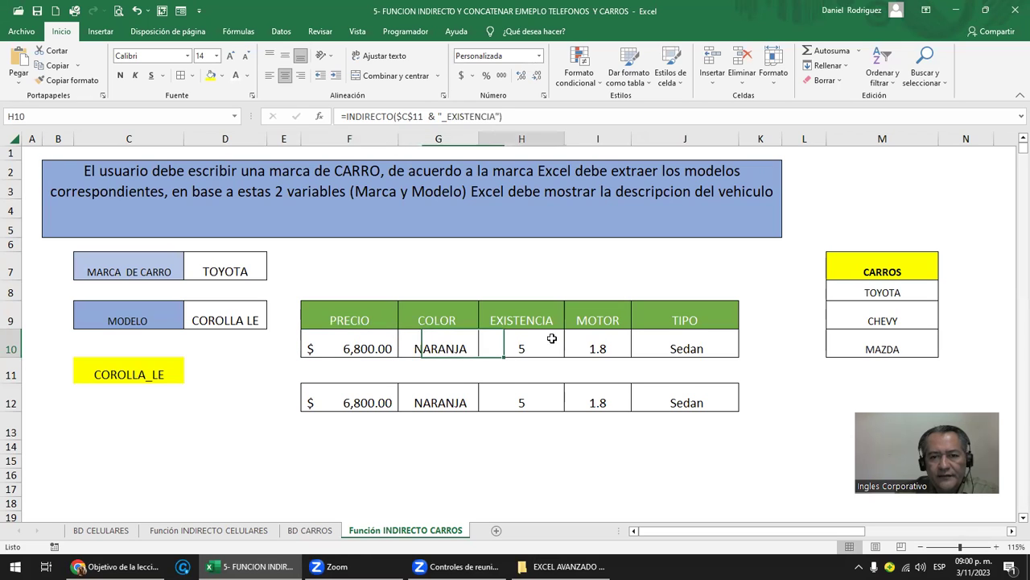
left_click(615, 340)
left_click(699, 338)
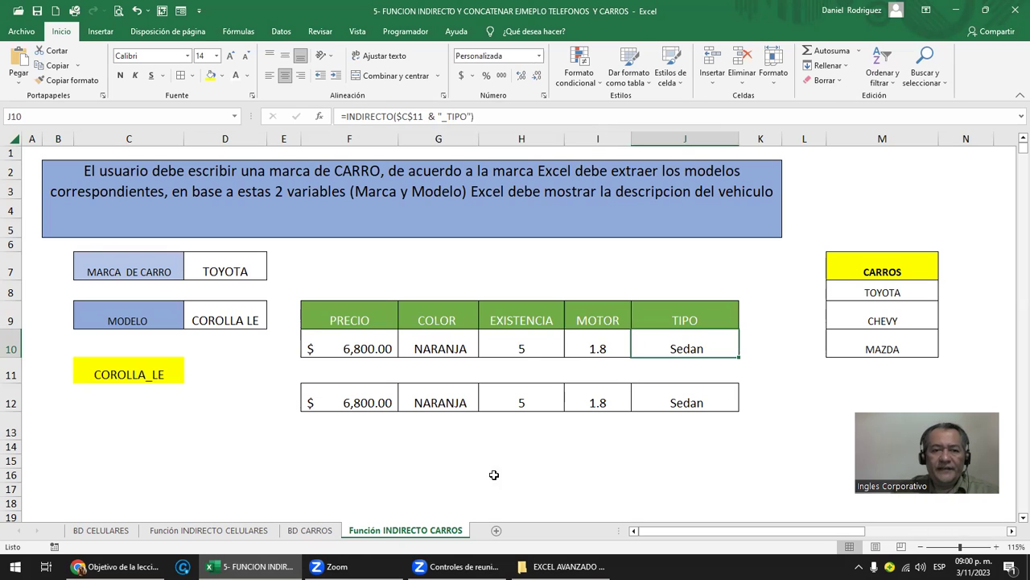
Step: Highlight the result block F9:J10, the second result row from F12, and the empty area below
left_click_drag(344, 314, 695, 344)
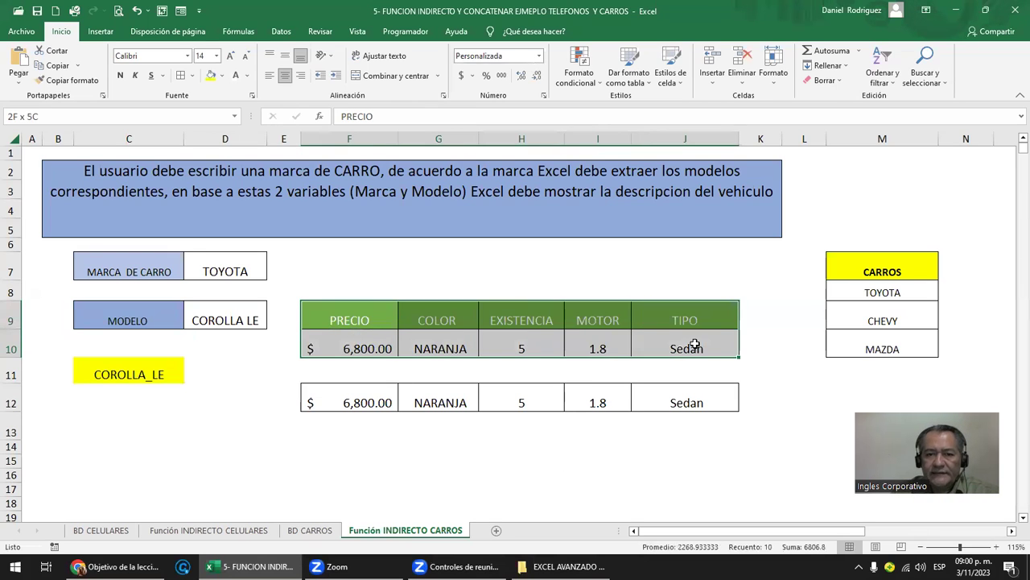
left_click_drag(369, 400, 681, 410)
left_click(364, 404)
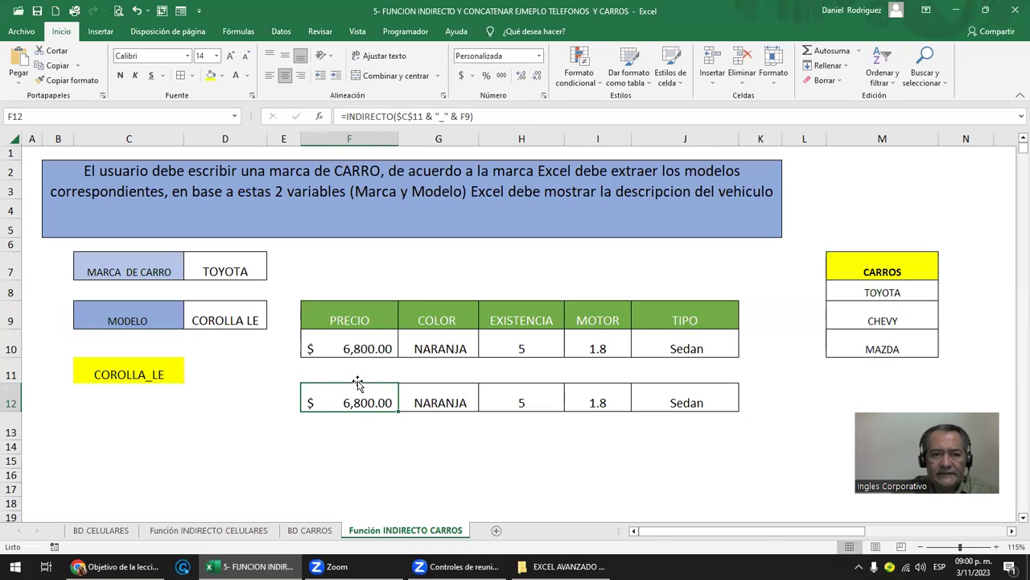
left_click_drag(322, 311, 691, 342)
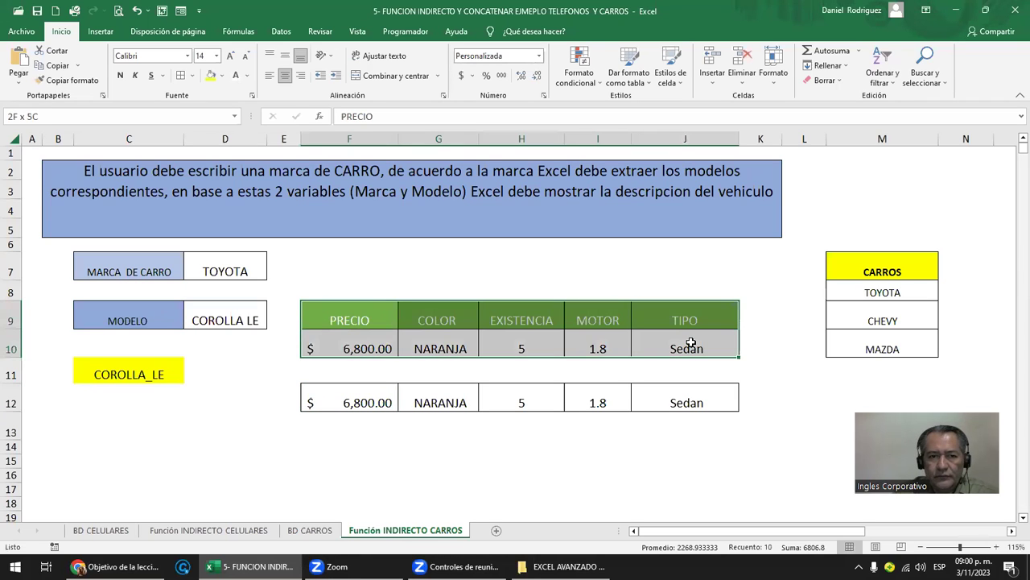
left_click_drag(351, 458, 761, 499)
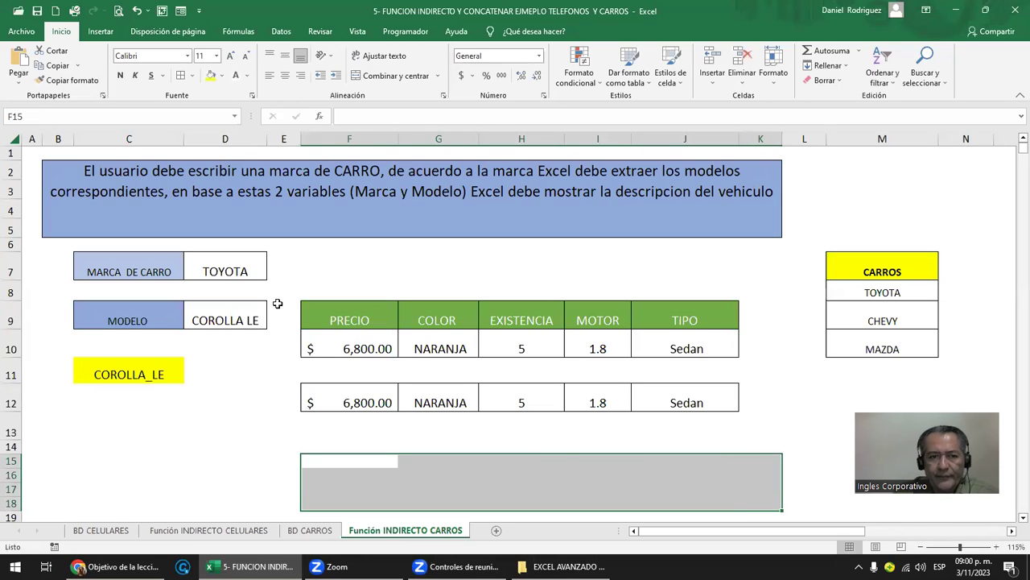
Step: Review the TOYOTA and COROLLA LE inputs and the INDIRECTO price formula, then go to BD CARROS
left_click(235, 273)
left_click(244, 325)
left_click(358, 343)
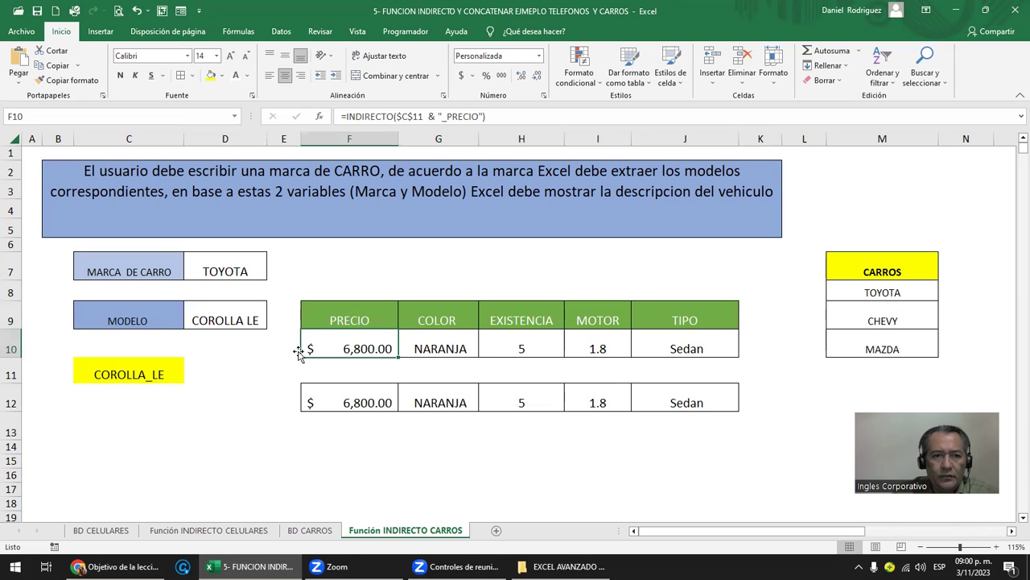
left_click_drag(118, 272, 676, 346)
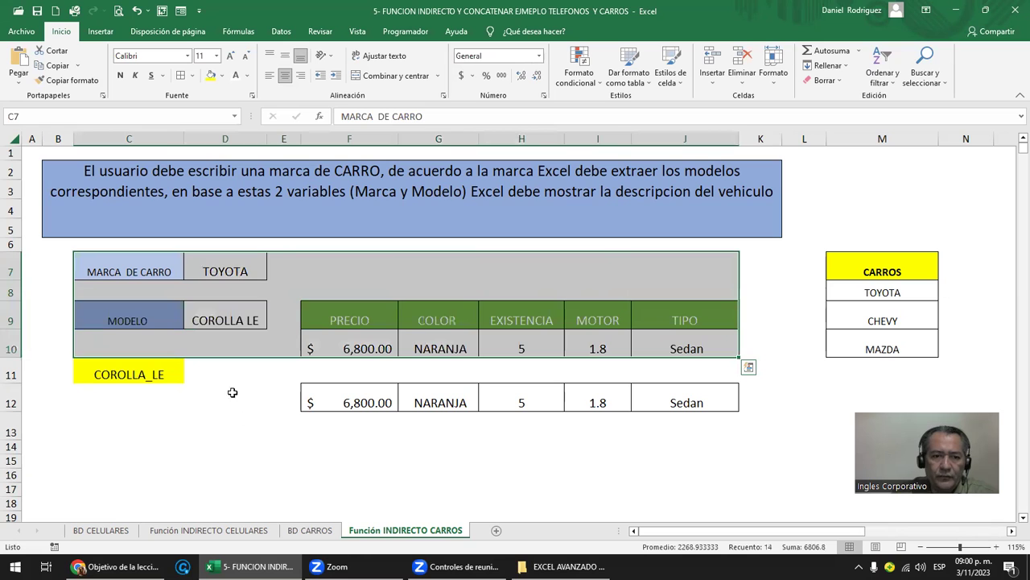
left_click(317, 531)
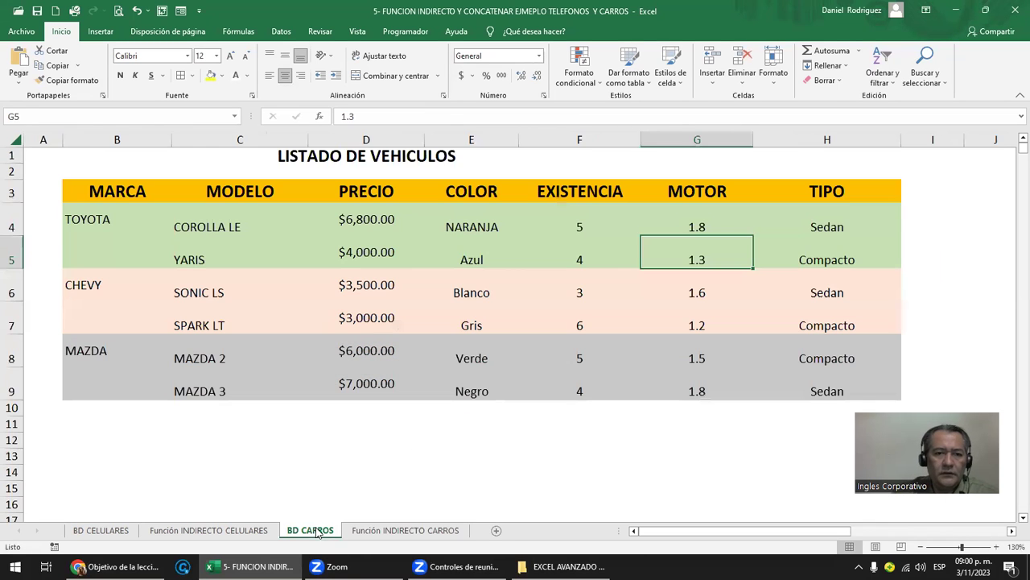
Step: Compare vehicle rows in pairs: COROLLA LE with MAZDA 2, MAZDA 3, then YARIS with MAZDA 2
left_click(223, 435)
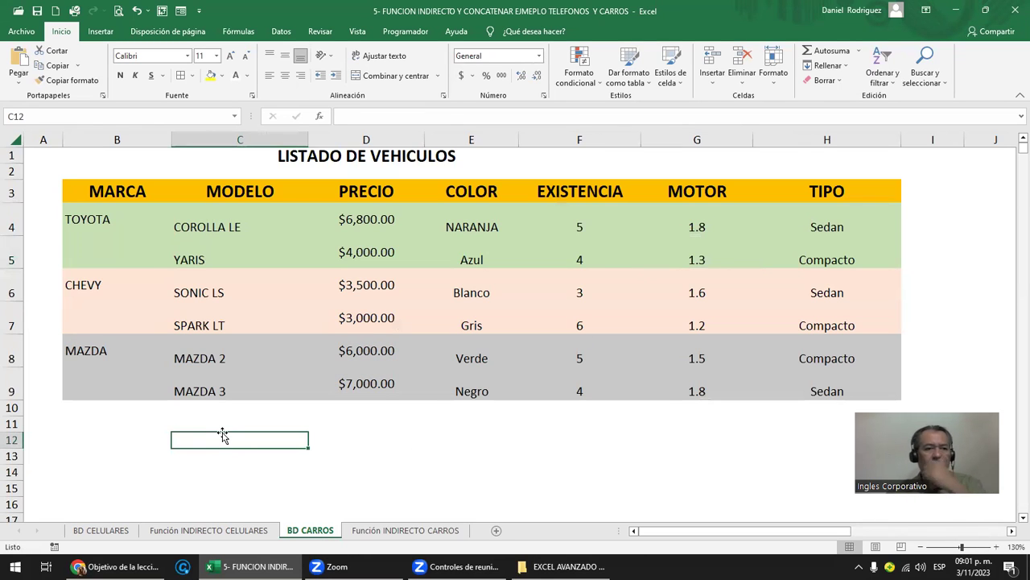
left_click(11, 228)
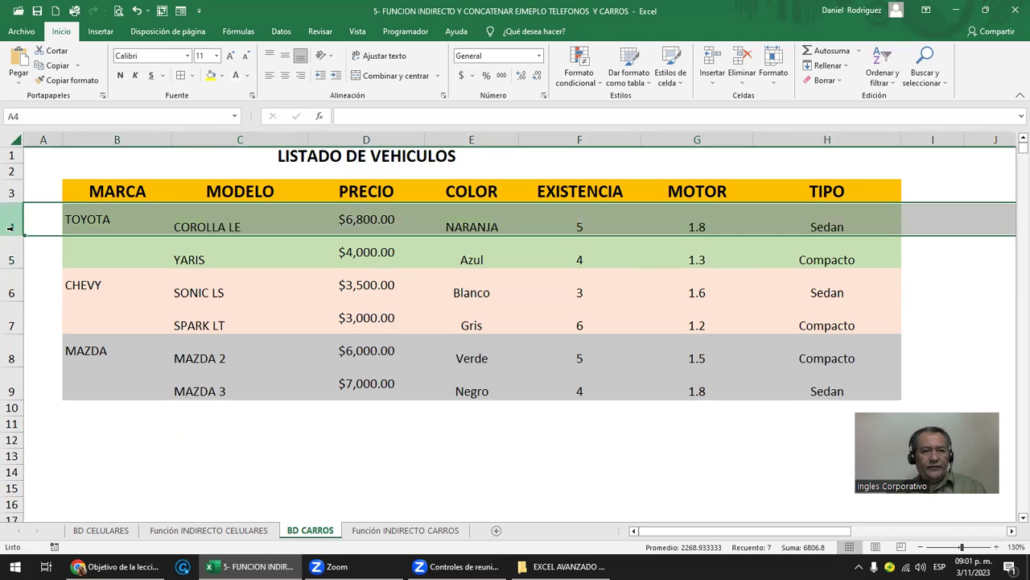
left_click(10, 358, "ctrl")
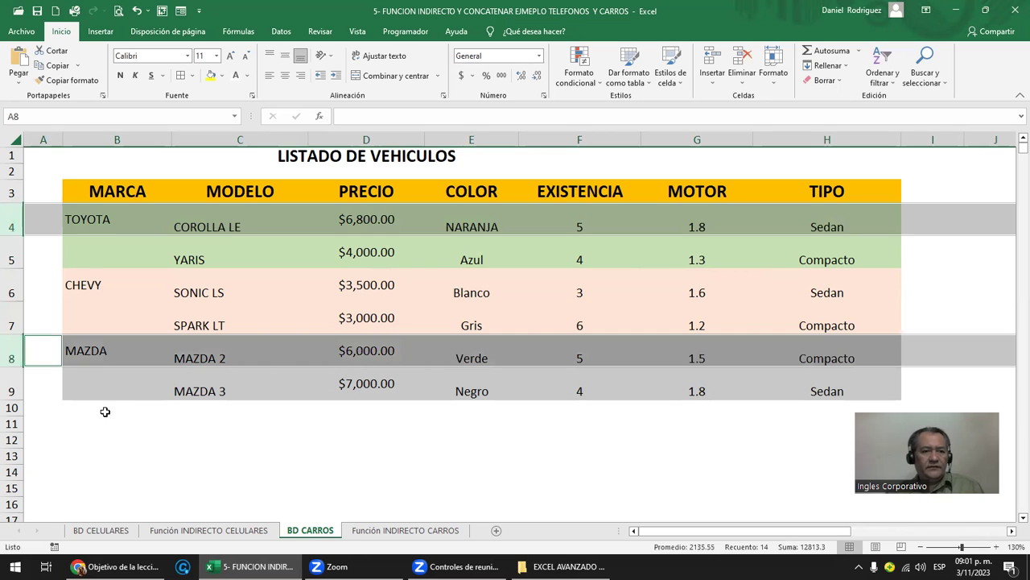
left_click(11, 386)
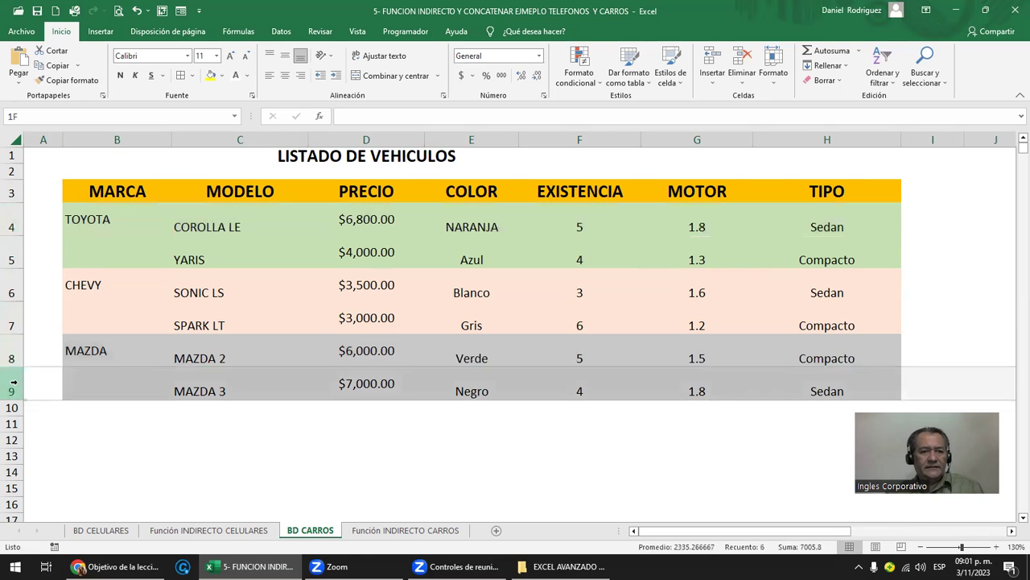
left_click(10, 219, "ctrl")
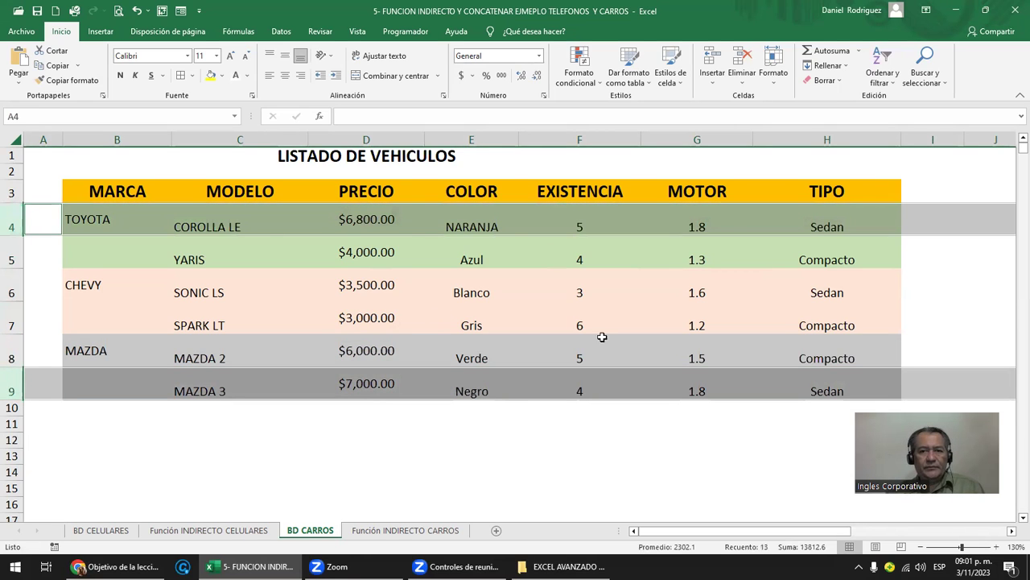
left_click(13, 253)
left_click(12, 355, "ctrl")
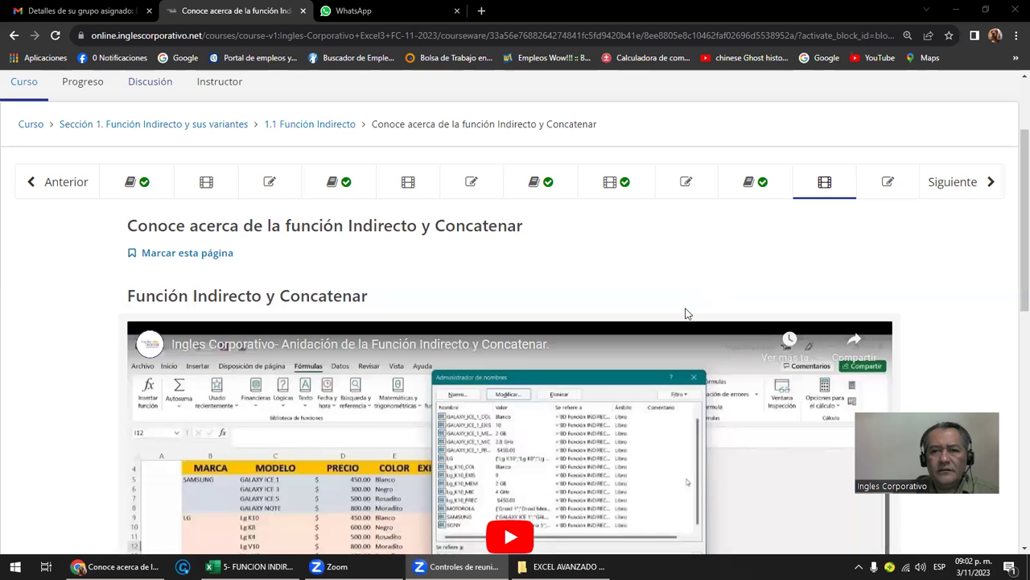
Step: Advance to the Laboratorio 4 quiz and scroll through its questions
left_click(950, 182)
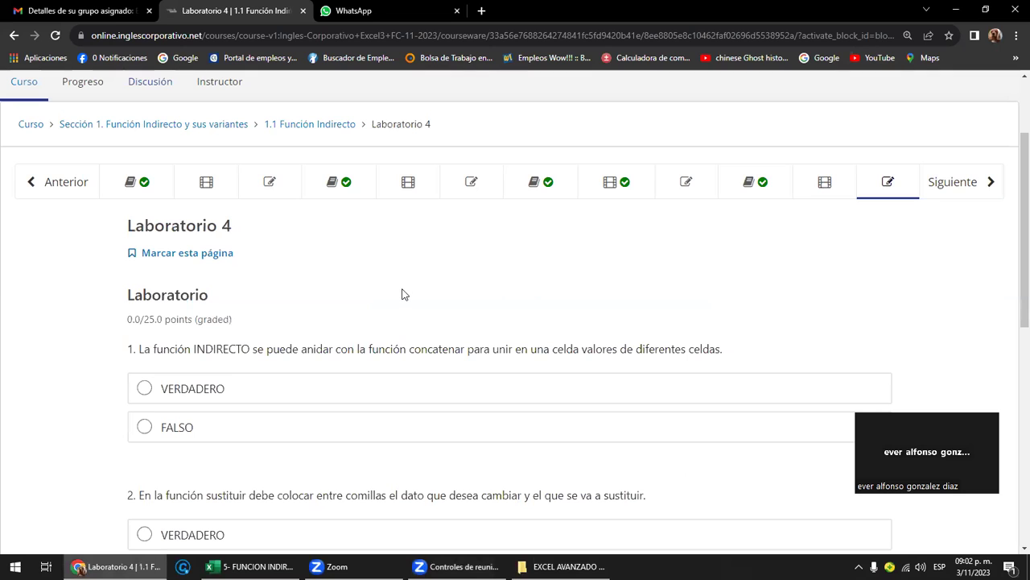
scroll(417, 301, "down", 1)
scroll(417, 300, "down", 1)
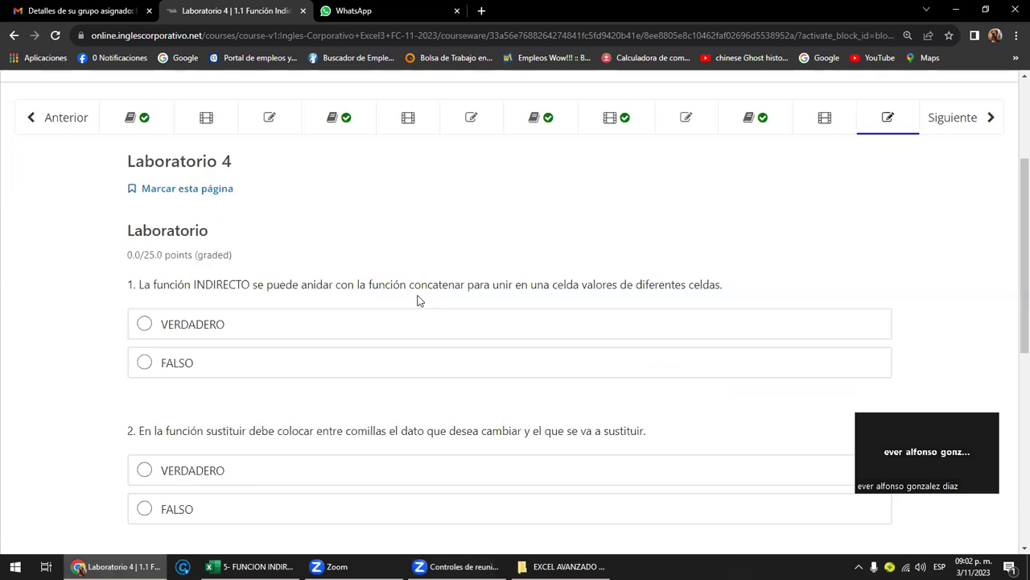
scroll(419, 301, "down", 4)
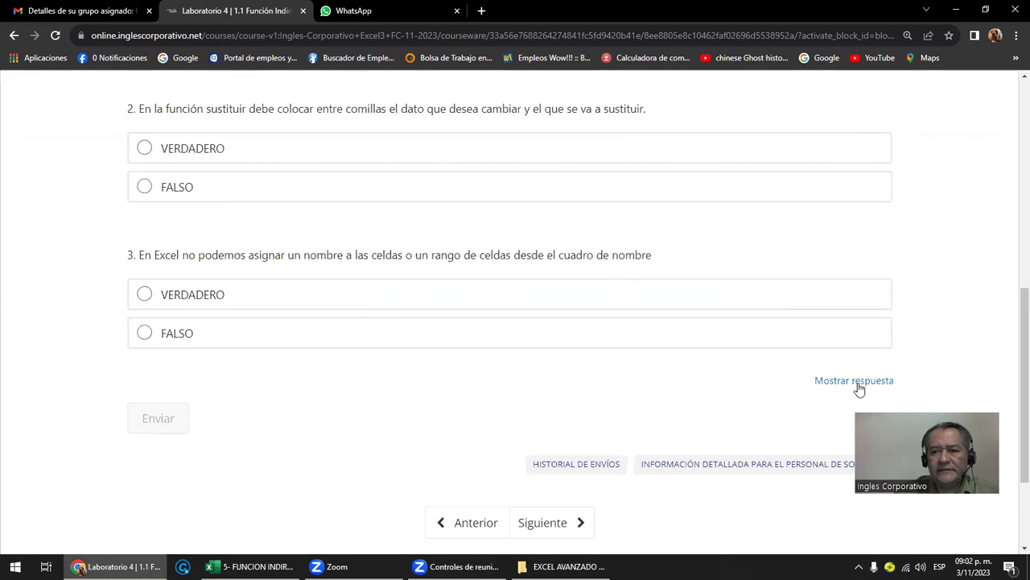
scroll(534, 432, "up", 3)
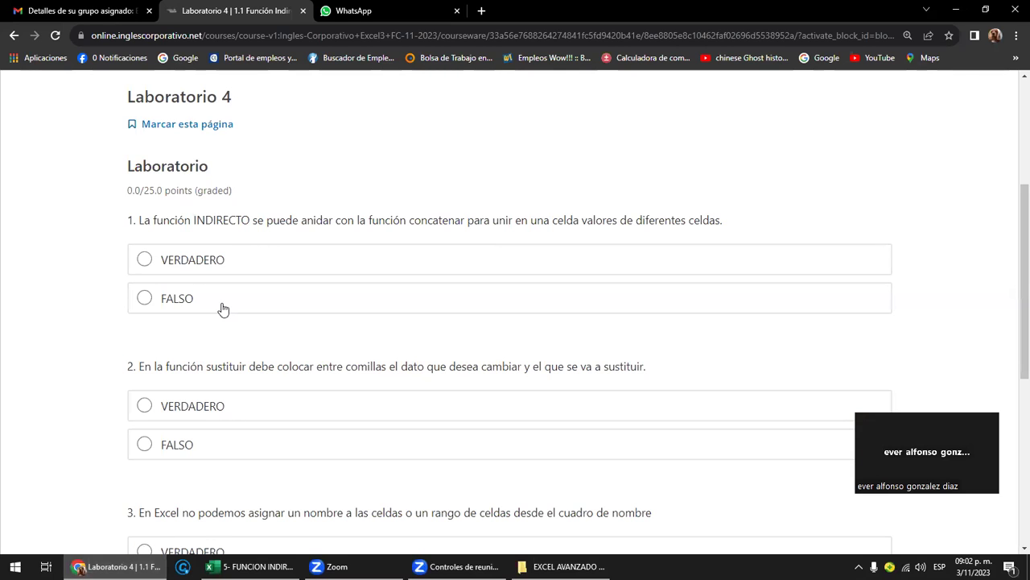
scroll(223, 309, "up", 3)
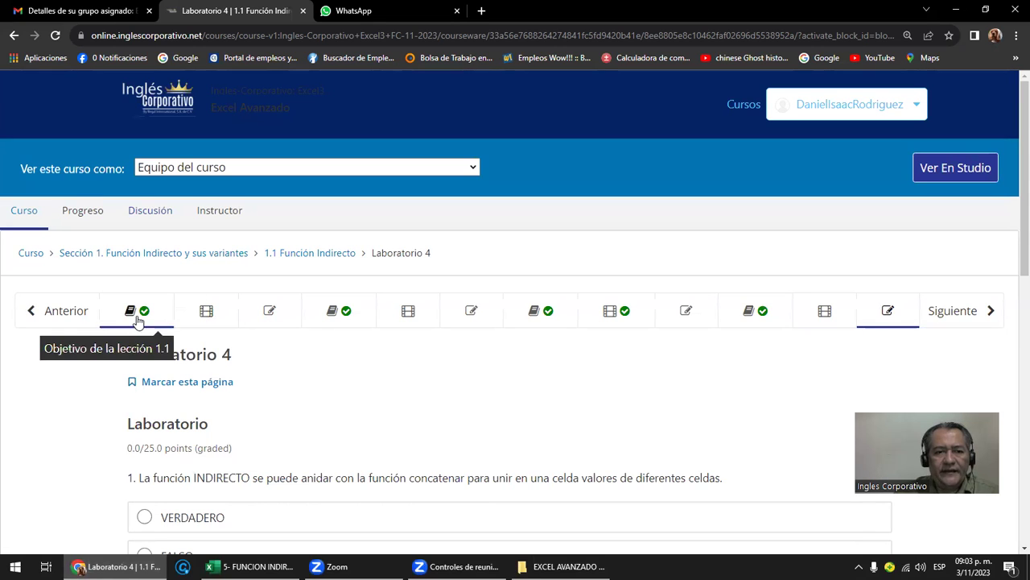
Step: Look through the Laboratorio 1, 2 and 3 quizzes, then return to Laboratorio 4
left_click(278, 316)
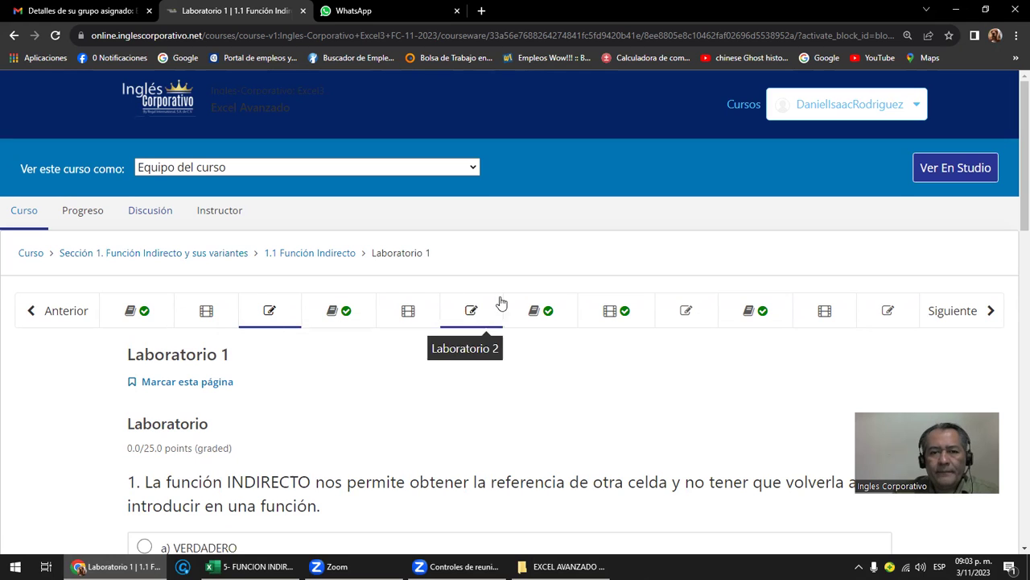
left_click(471, 321)
scroll(425, 427, "down", 3)
scroll(425, 427, "up", 3)
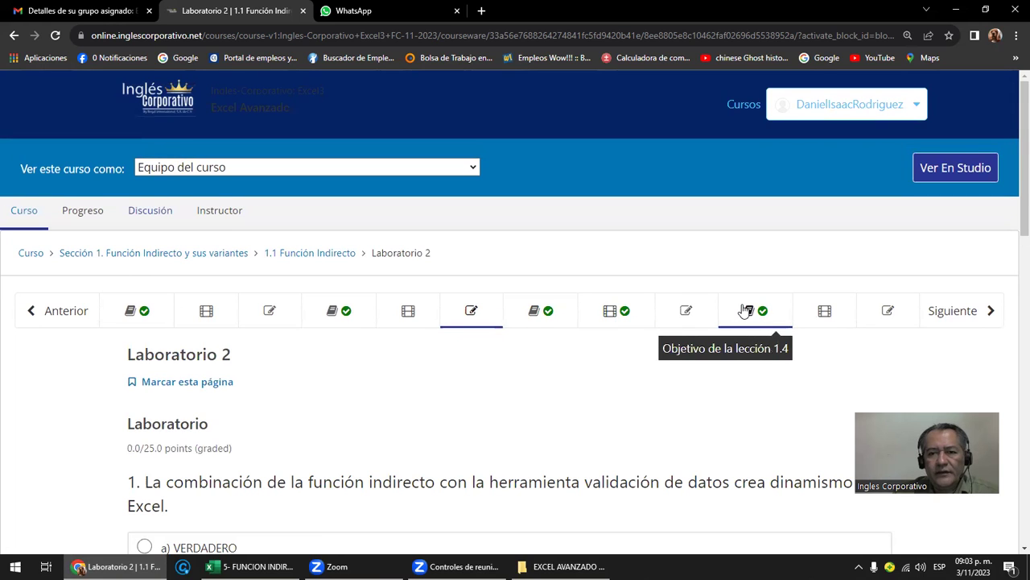
left_click(688, 314)
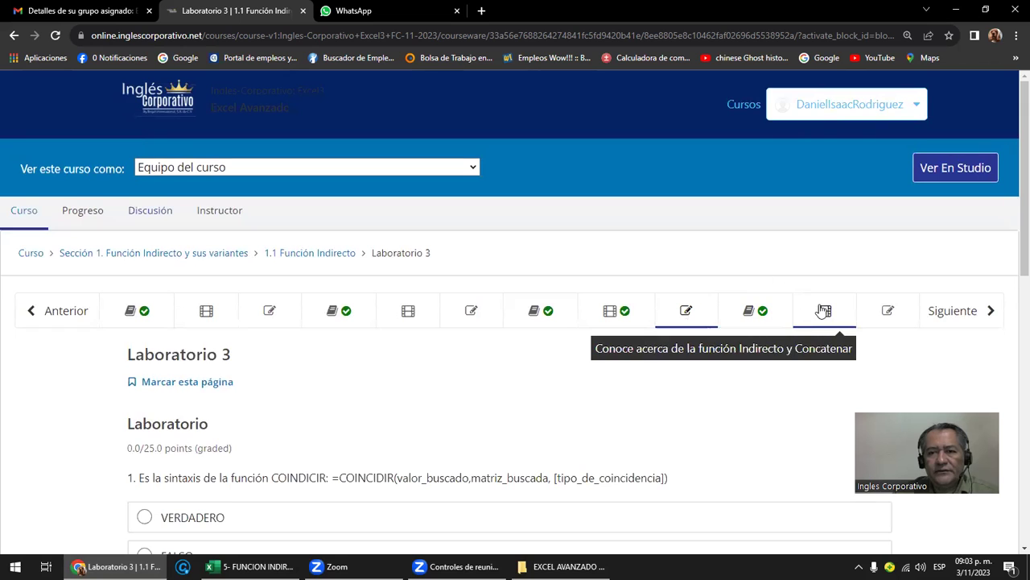
left_click(885, 314)
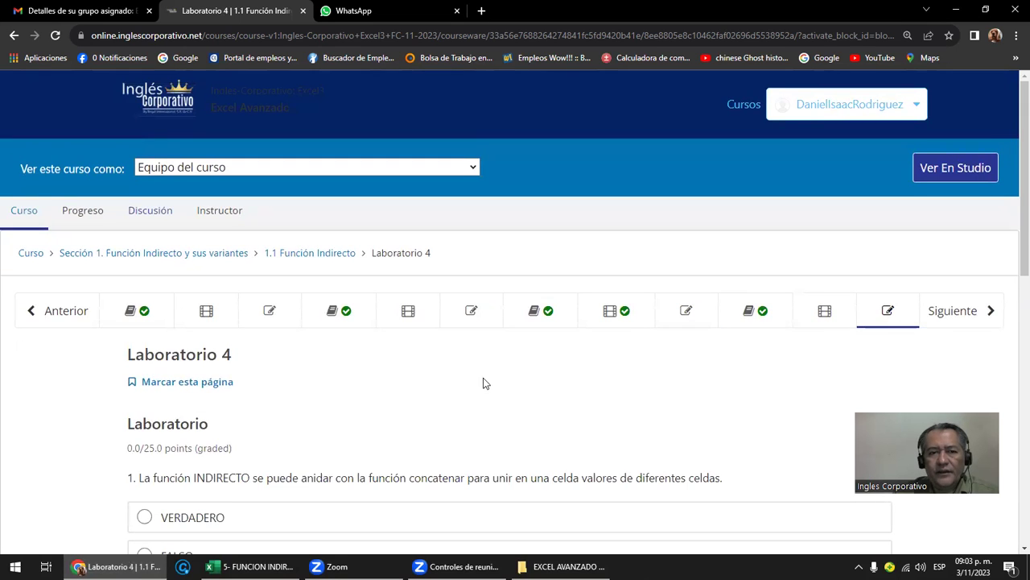
scroll(509, 386, "down", 2)
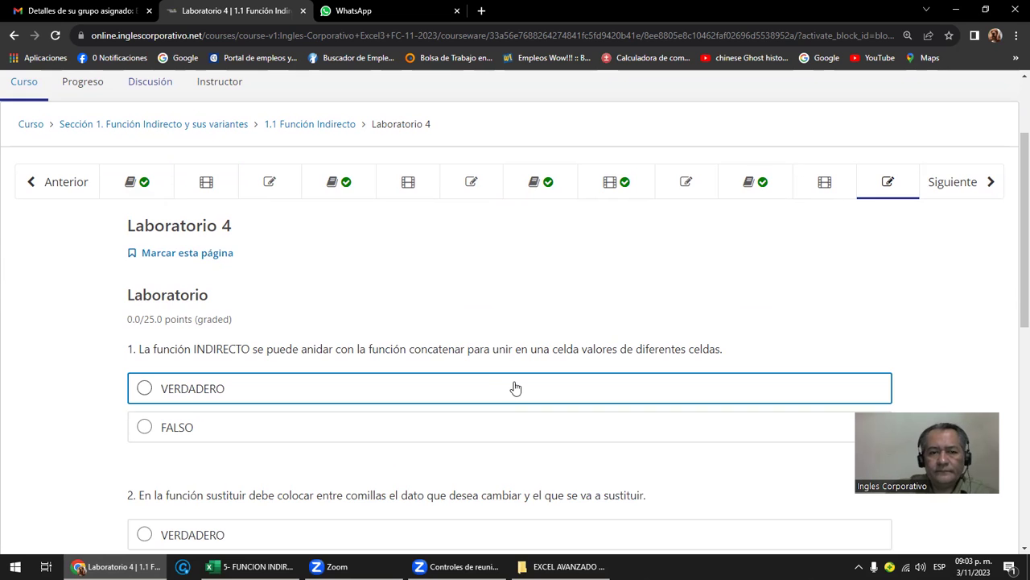
scroll(516, 389, "up", 2)
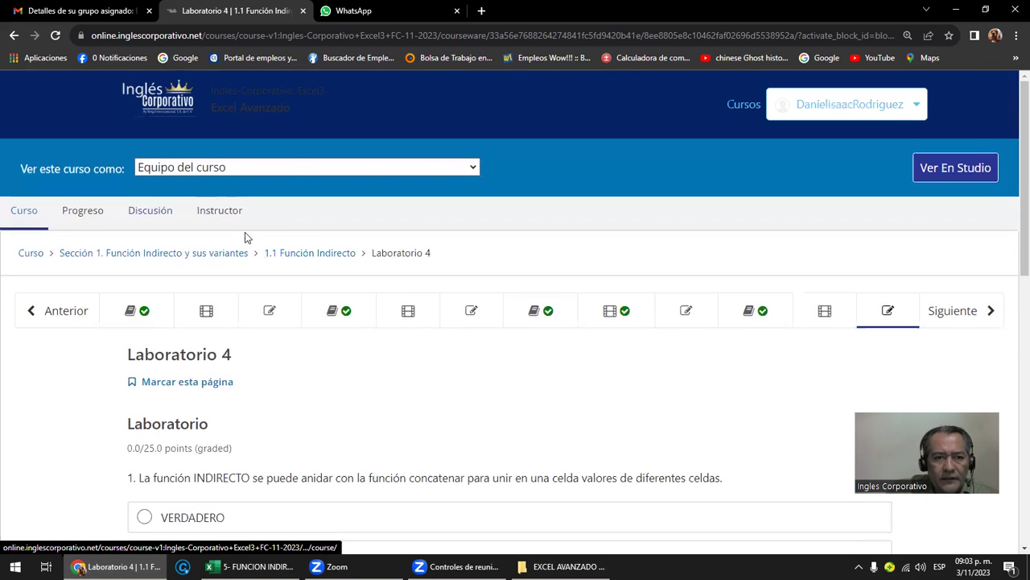
Step: Open the Libro de Calificaciones via Instructor and Administrador de Estudiantes to see HW and exam scores
left_click(216, 217)
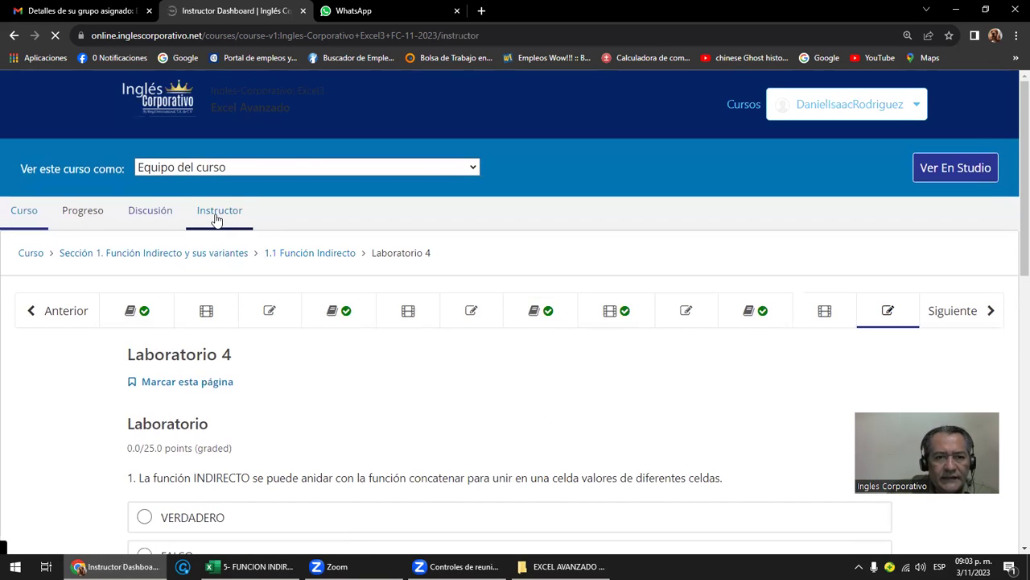
scroll(258, 317, "up", 3)
left_click(353, 206)
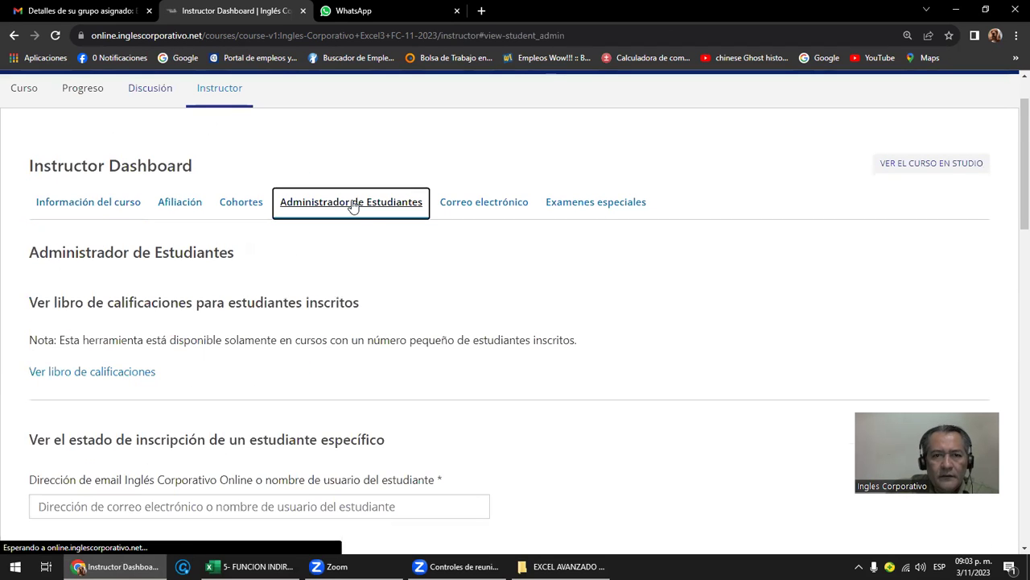
left_click(146, 371)
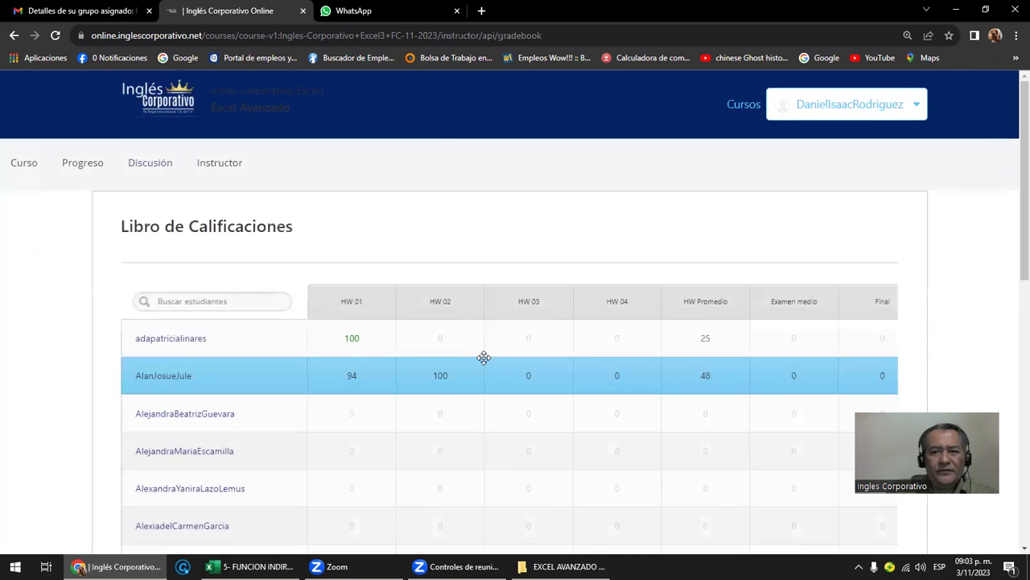
scroll(485, 357, "down", 2)
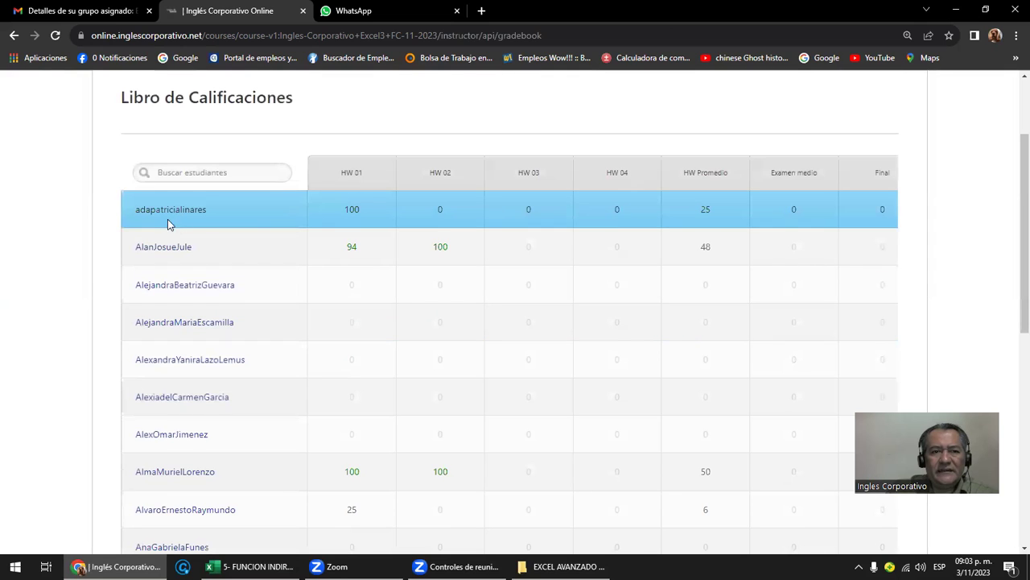